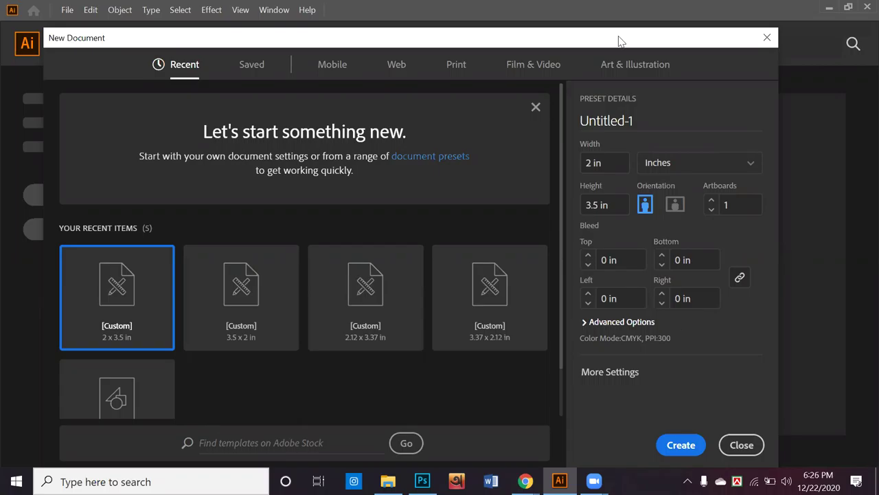
Create a Print A4 landscape document in inches with 0.125 in bleed, Untitled-1
click(456, 65)
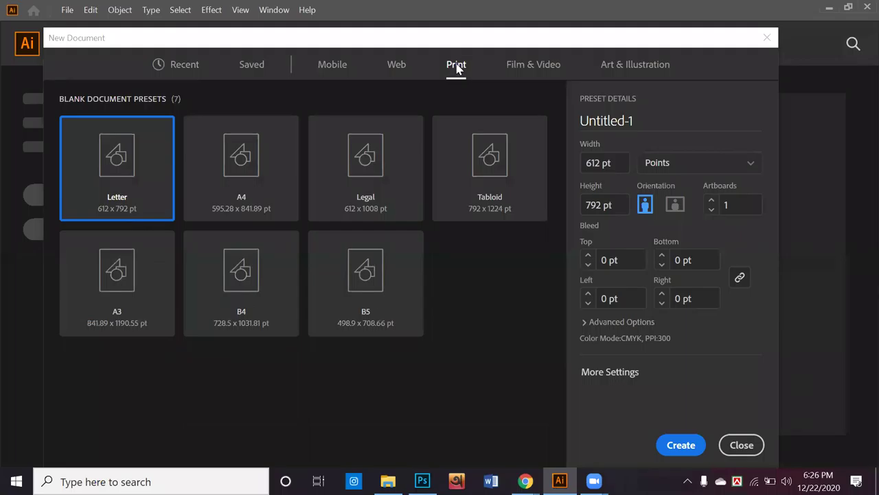
click(272, 177)
click(675, 205)
click(690, 162)
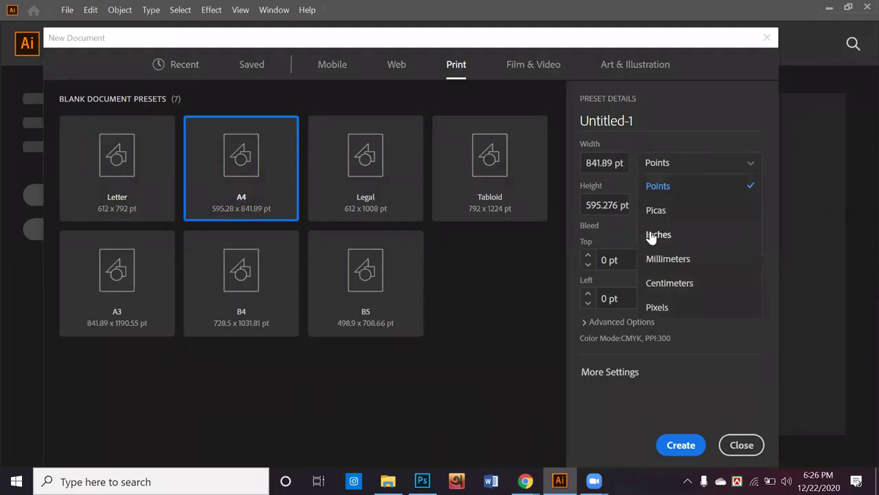
click(649, 233)
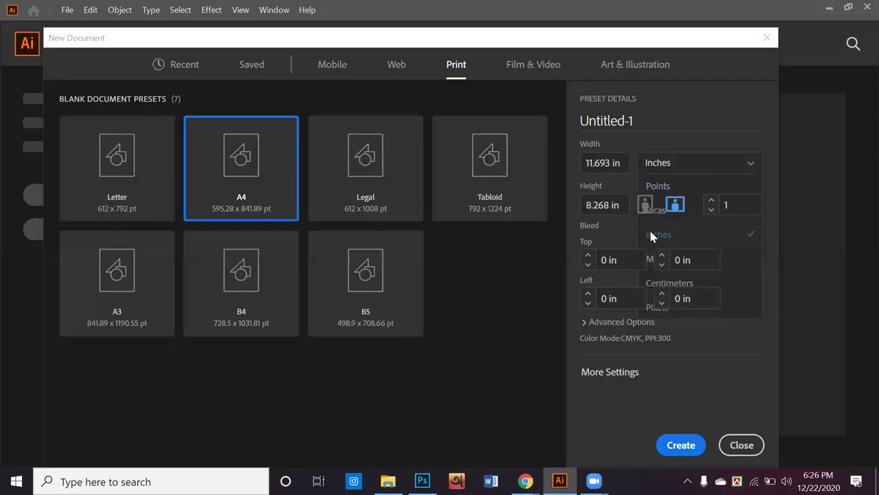
click(588, 256)
click(588, 255)
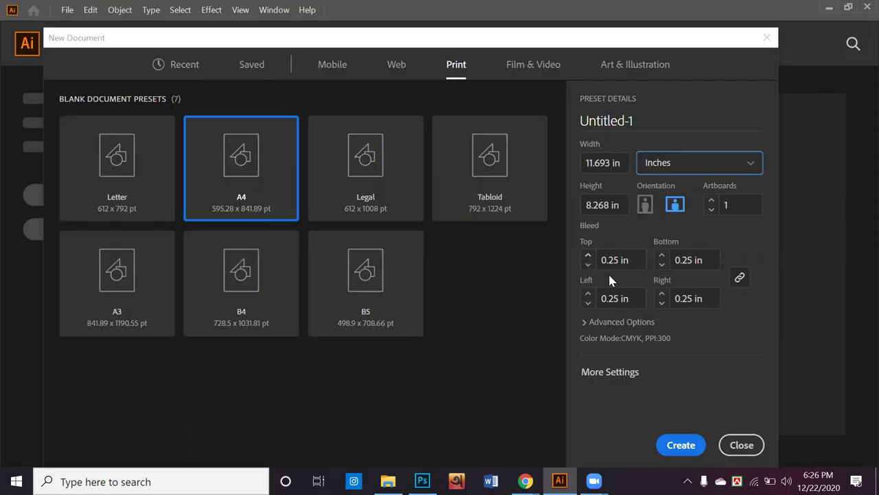
click(588, 265)
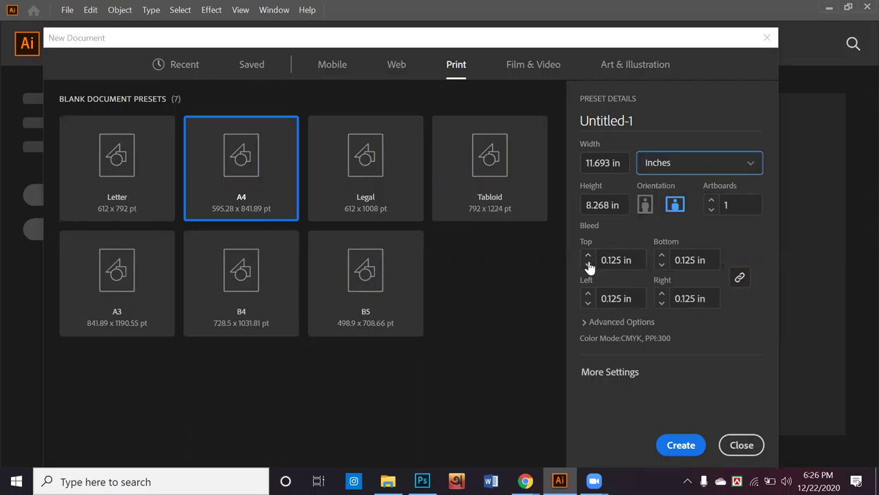
click(699, 444)
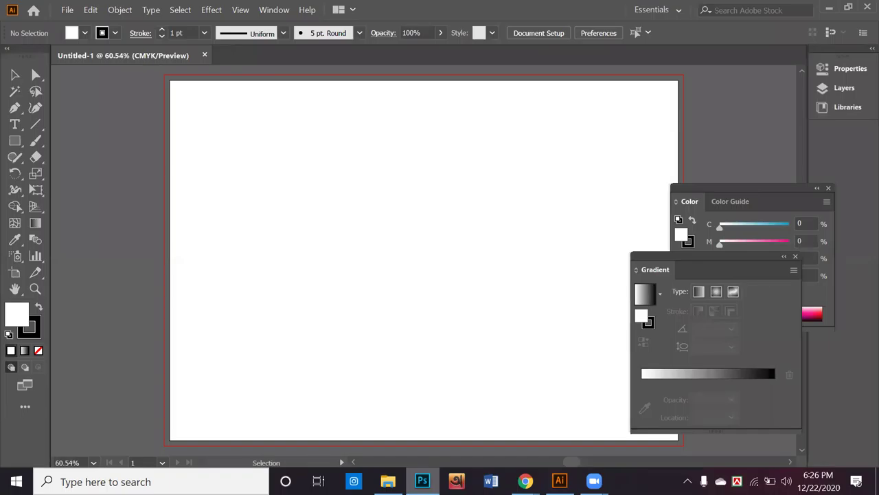
Close Photoshop from the taskbar without saving the document
right_click(422, 481)
click(363, 455)
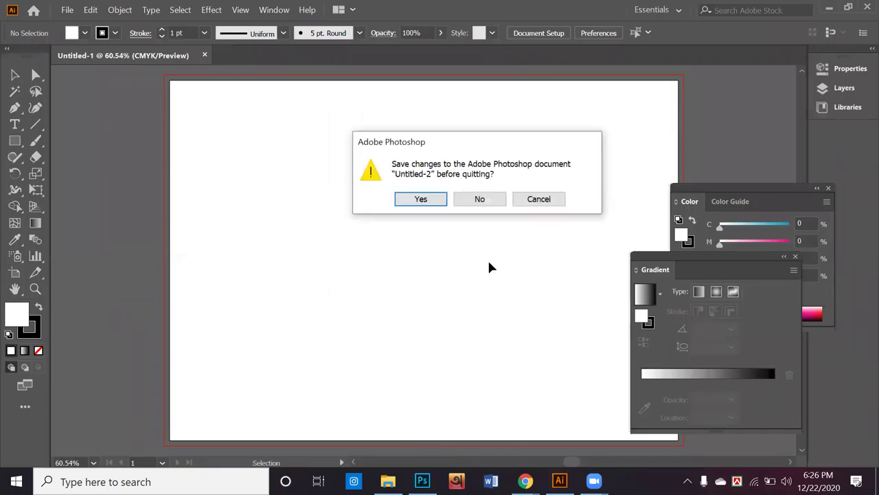
click(474, 204)
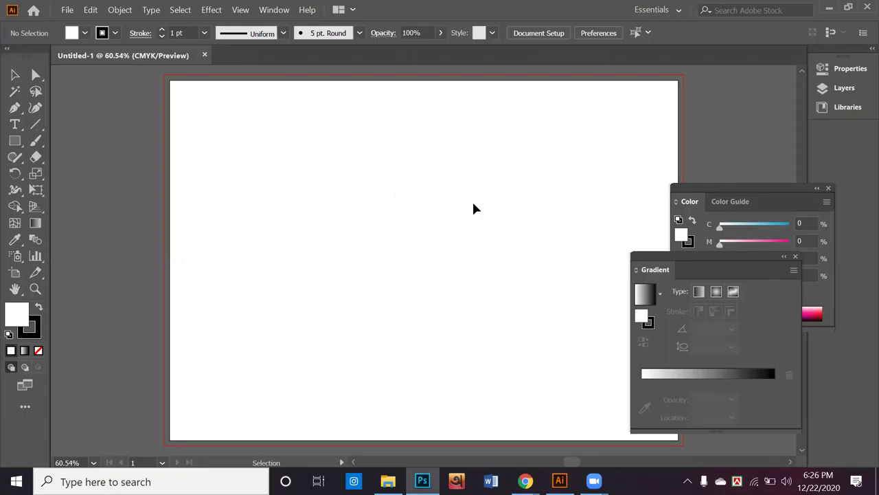
Draw a rectangle covering the whole artboard with the Rectangle Tool
click(21, 148)
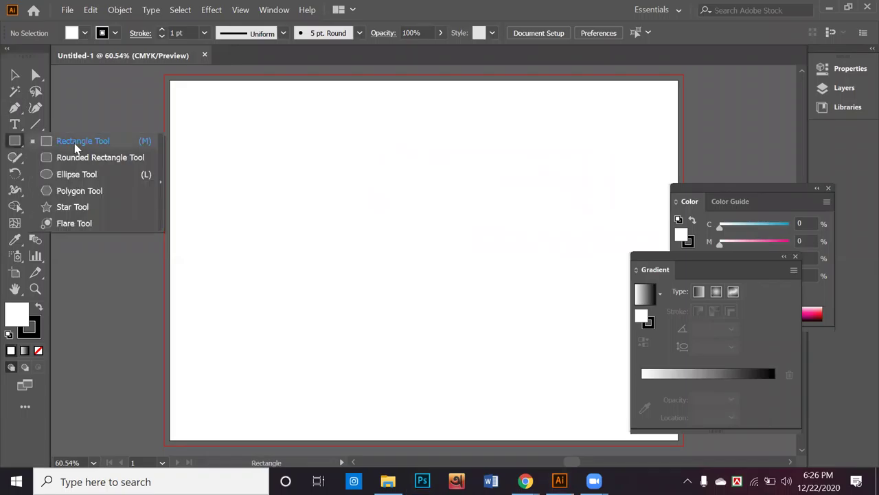
click(76, 146)
drag(171, 81, 679, 443)
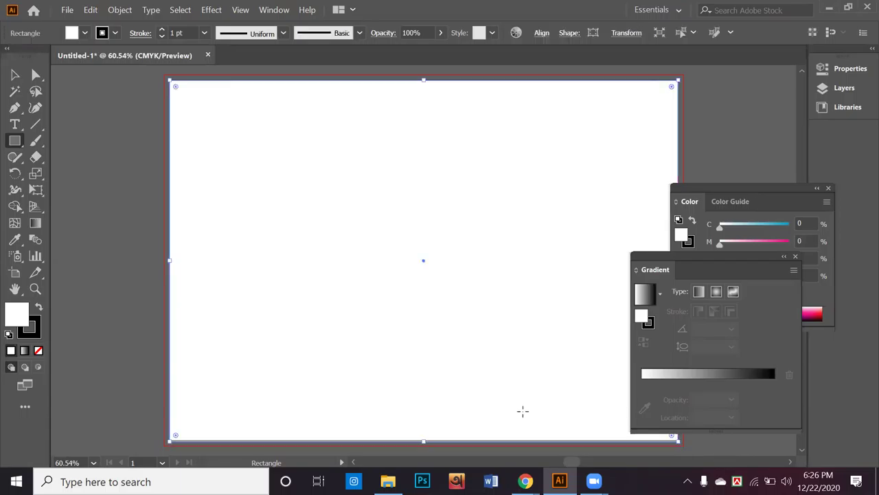
Remove the rectangle's stroke and fill it cyan (C 90.98%)
click(796, 257)
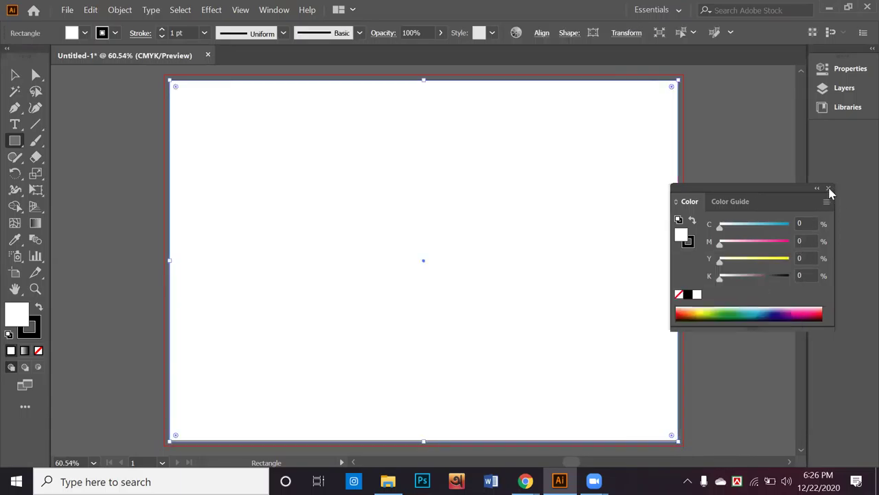
click(829, 189)
click(37, 335)
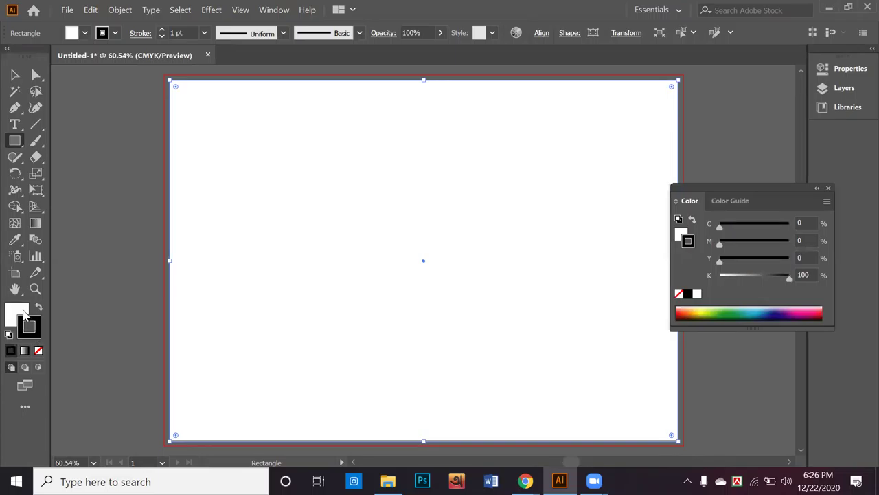
click(32, 331)
click(38, 350)
click(17, 313)
click(760, 306)
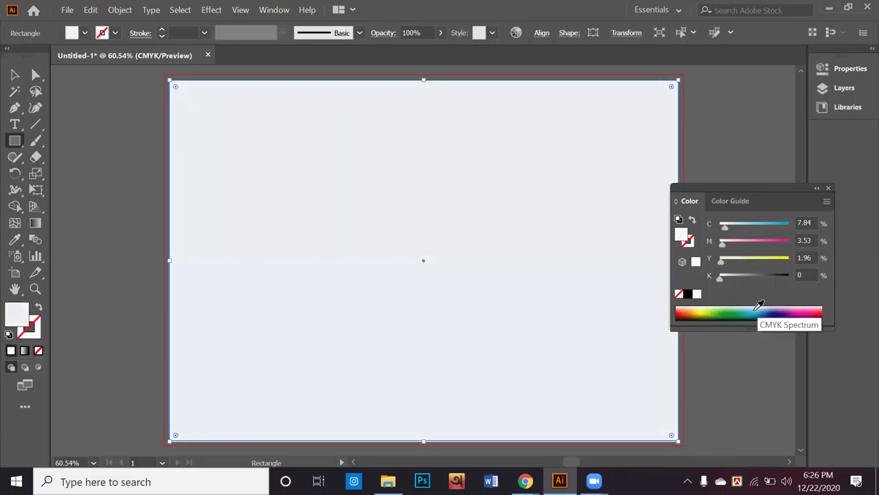
click(750, 316)
click(14, 74)
click(80, 132)
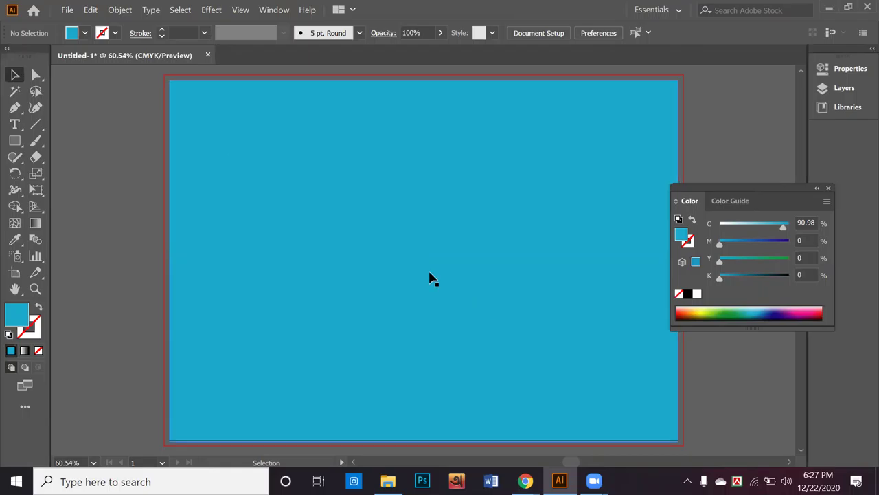
Select the cyan rectangle and open Object > Path > Split Into Grid with Preview on
click(426, 285)
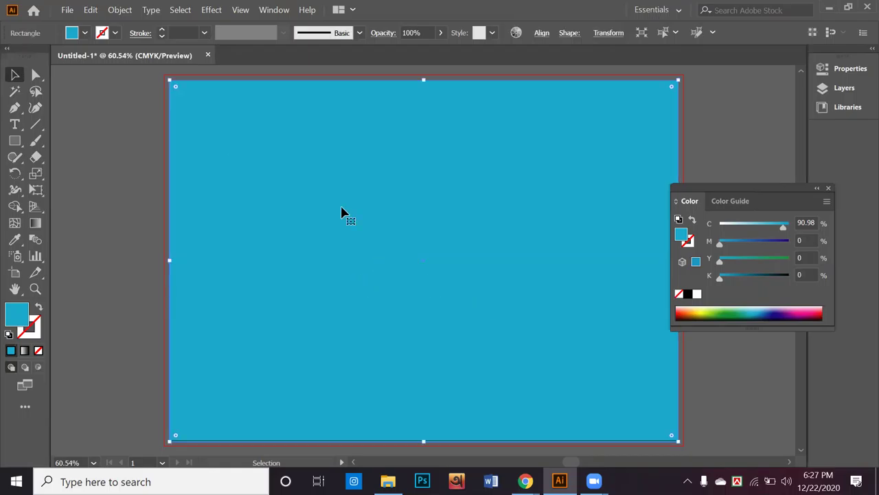
click(120, 10)
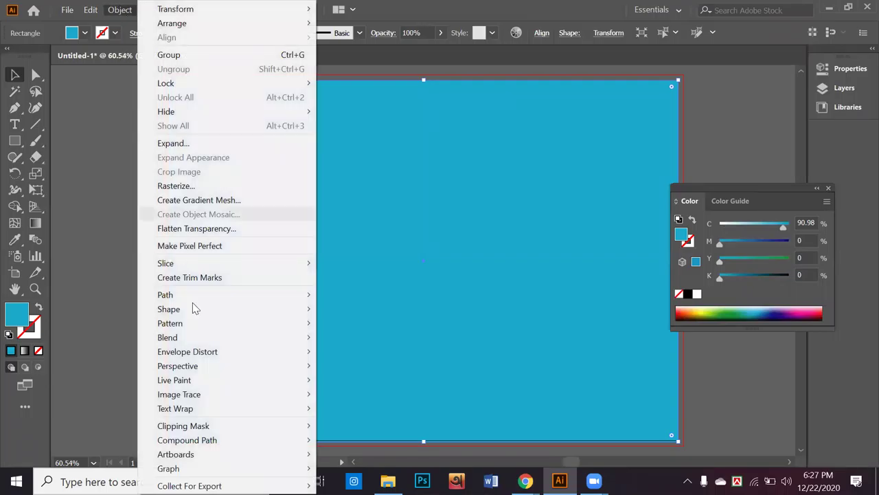
mouse_move(204, 303)
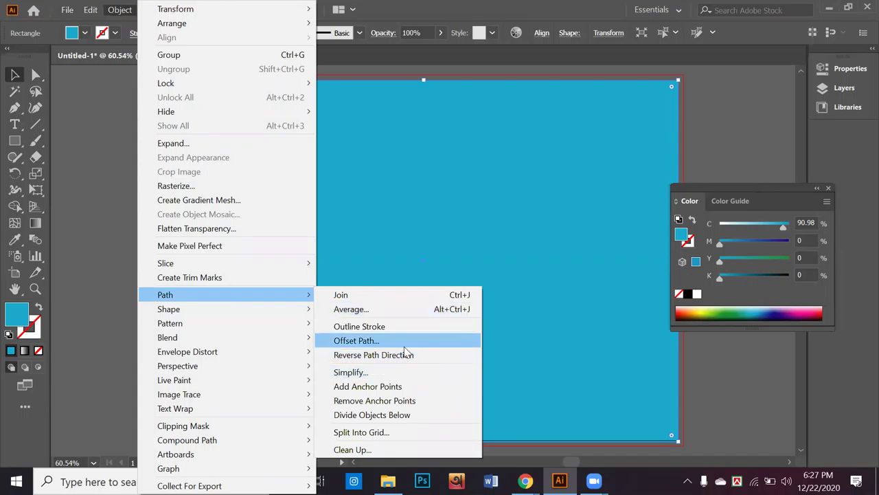
click(386, 433)
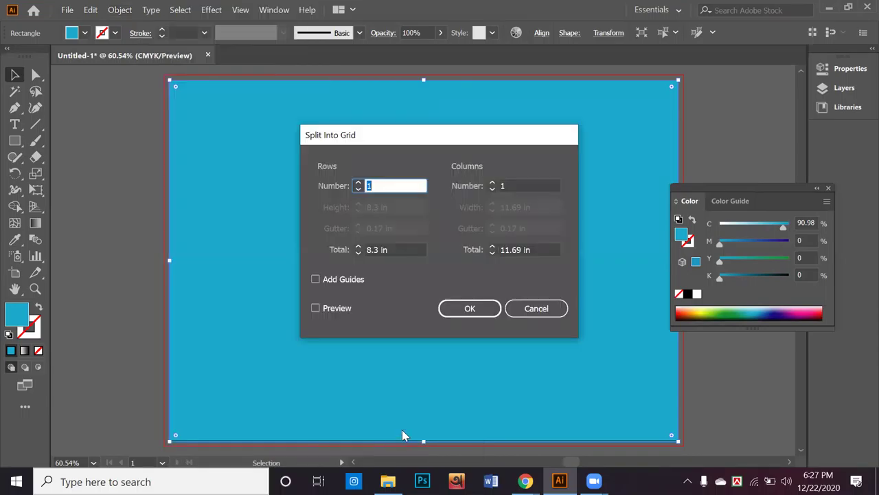
click(339, 308)
Set the grid to 1 row and 3 columns and apply the split
click(410, 184)
drag(408, 183, 298, 182)
text(4)
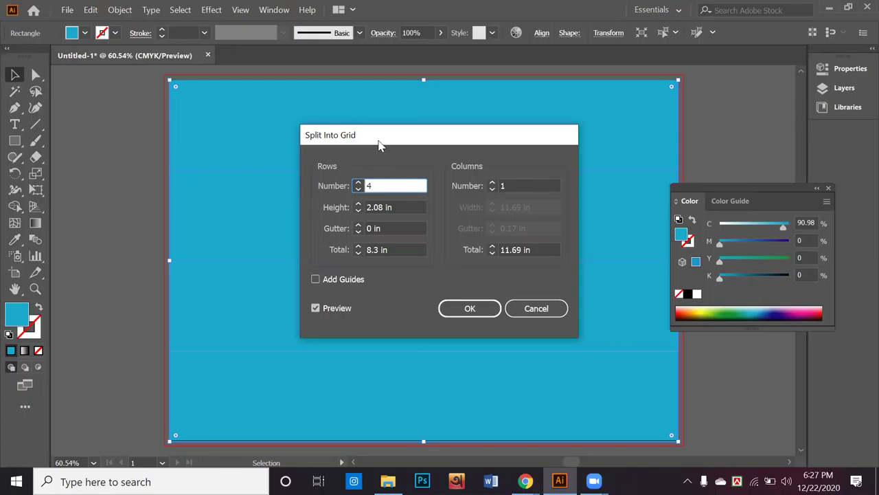
drag(379, 146, 549, 169)
drag(550, 209, 468, 209)
text(1)
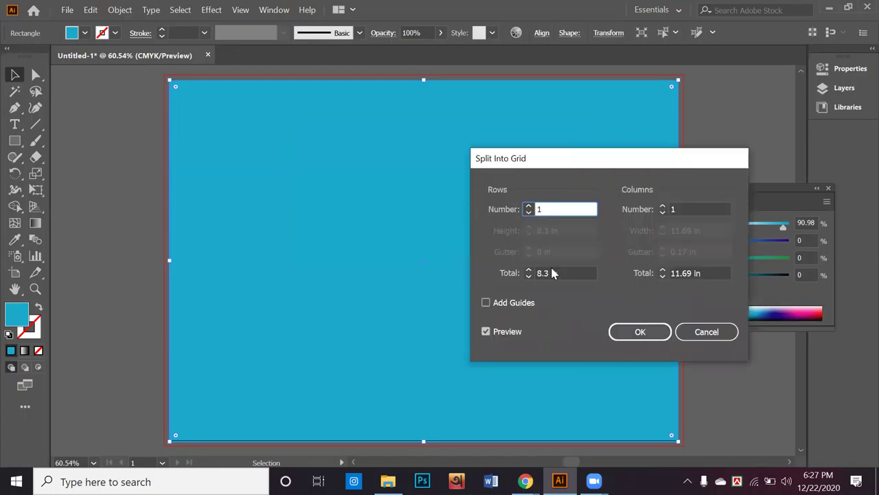
click(711, 207)
drag(711, 207, 631, 209)
text(w3)
key(BackSpace)
key(BackSpace)
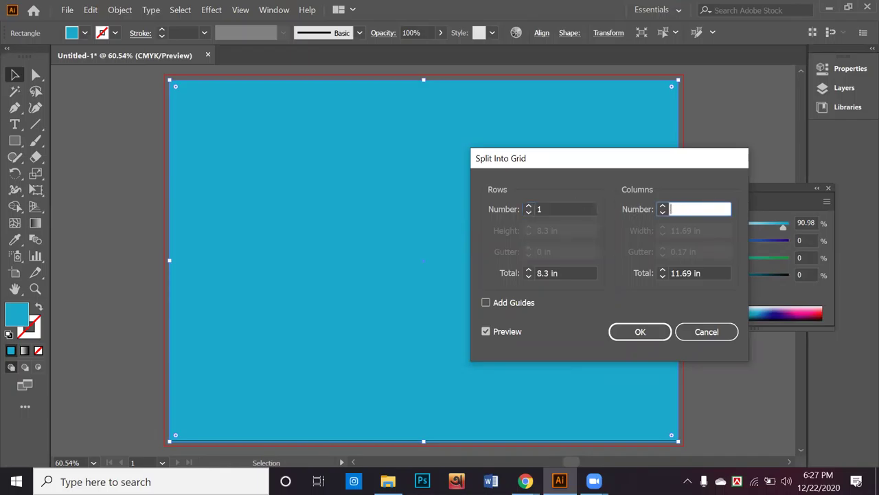
text(3)
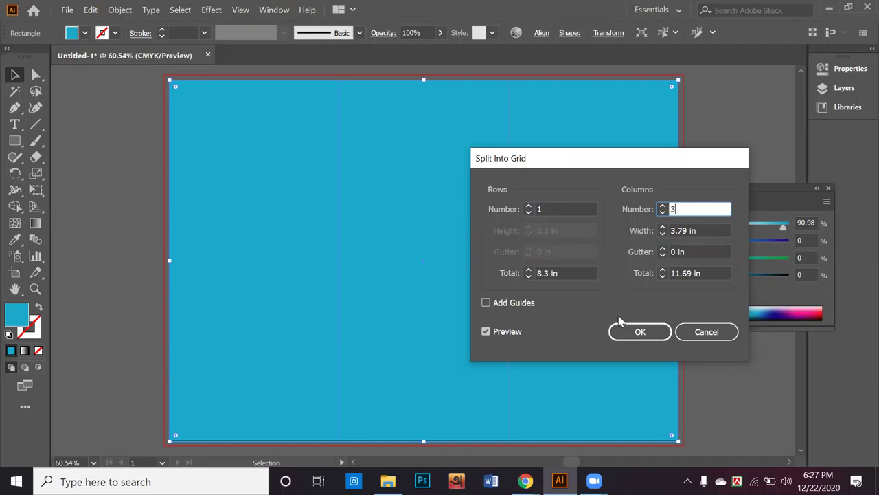
click(627, 333)
Fill the right panel yellow-green and the middle panel green
click(761, 393)
click(613, 297)
click(707, 310)
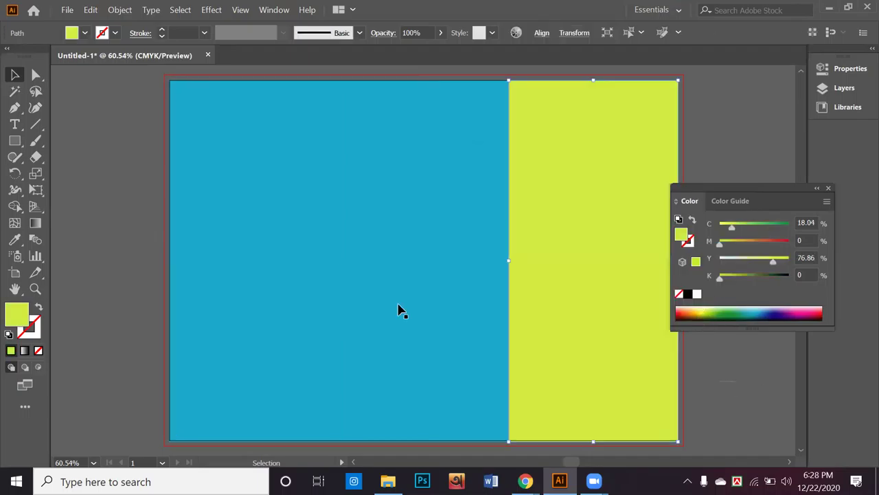
key(ctrl+shift+a)
click(474, 323)
click(731, 309)
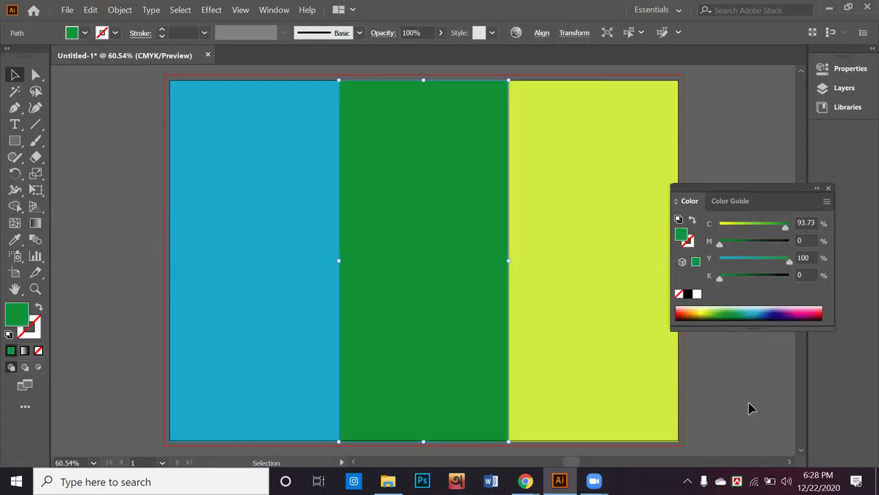
click(748, 389)
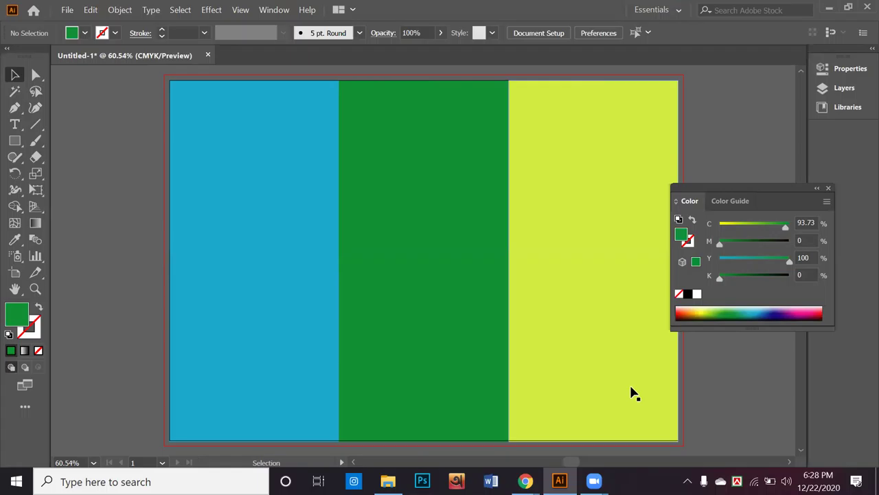
Copy all three panels straight down below the artboard
scroll(552, 383, down, 1)
drag(552, 382, 442, 232)
scroll(450, 273, down, 1)
drag(558, 238, 328, 440)
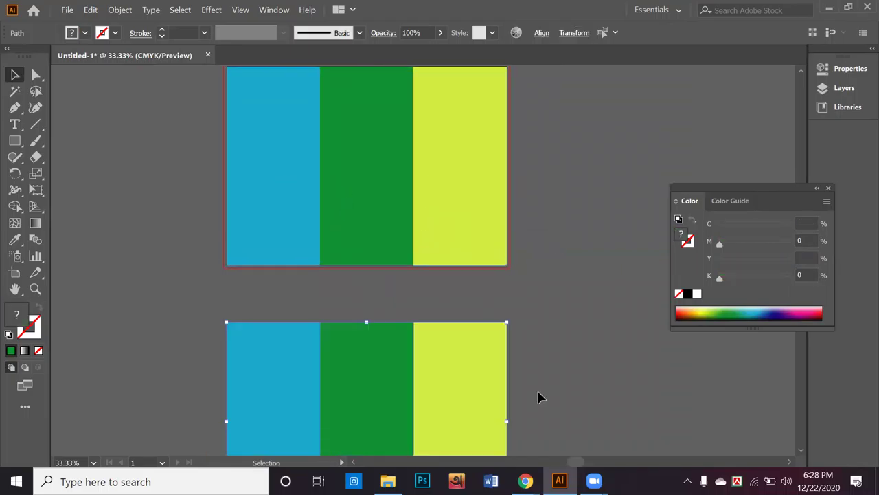
click(516, 363)
drag(516, 364, 426, 456)
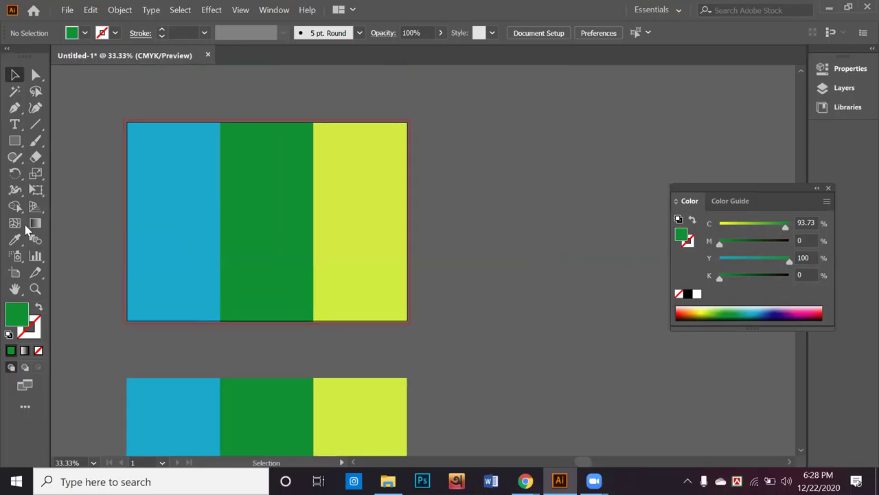
Type a large number 1 above the left panel and duplicate it across to three copies
click(13, 126)
click(127, 91)
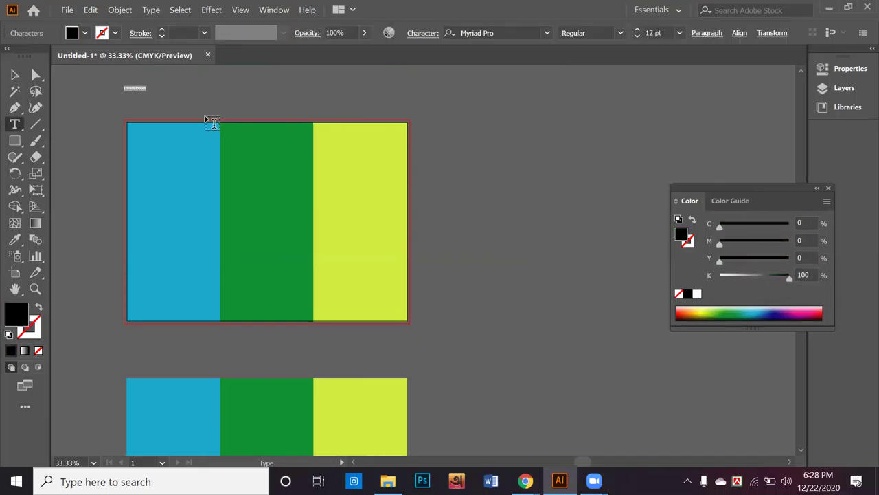
key(Escape)
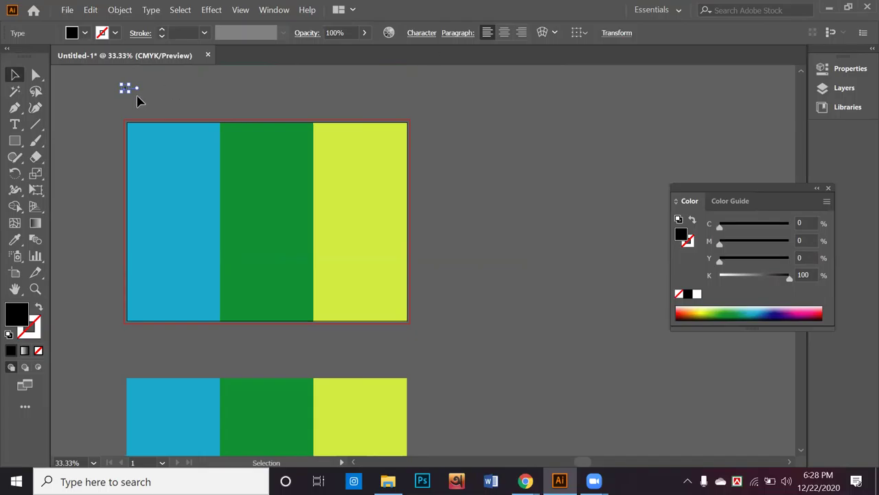
drag(128, 92, 176, 162)
mouse_move(132, 102)
mouse_down()
mouse_move(169, 105)
mouse_move(148, 101)
mouse_up()
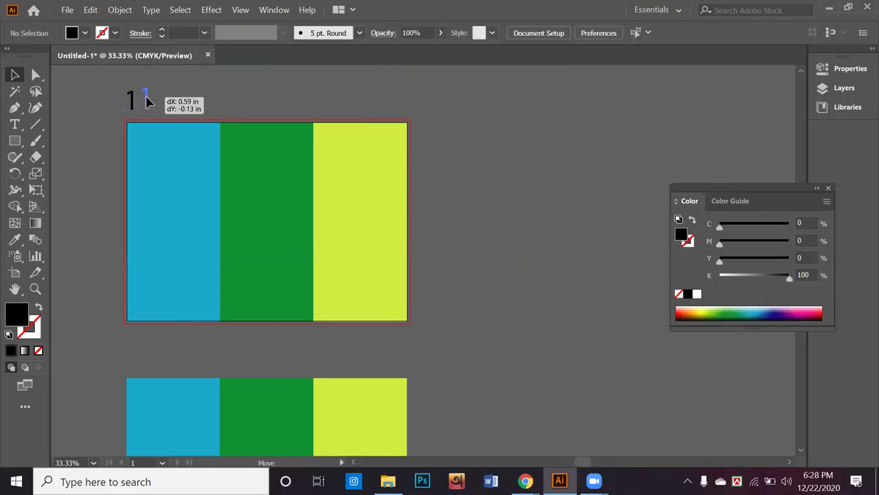
drag(147, 102, 149, 101)
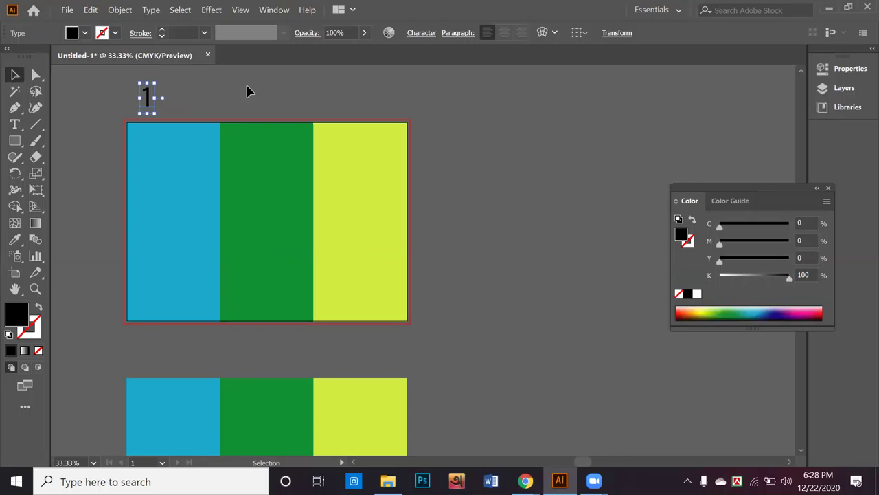
click(159, 109)
drag(148, 103, 245, 104)
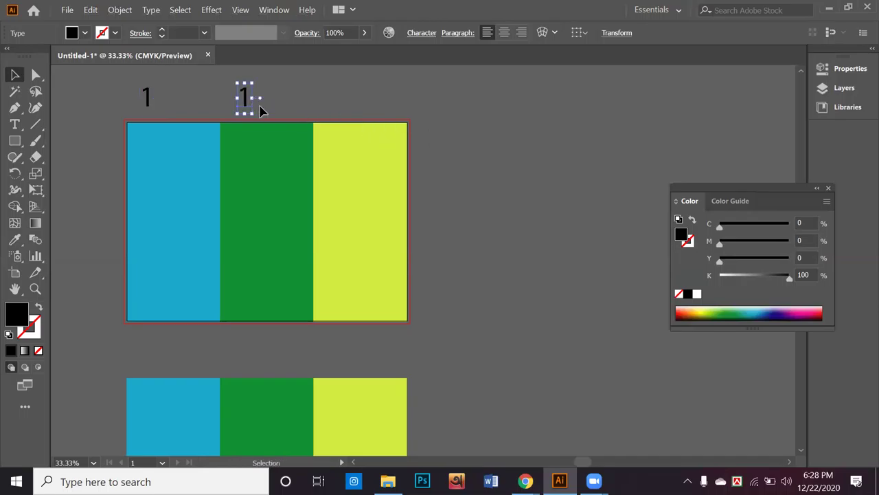
key(ctrl+d)
Change the middle and right copies of the 1 to 6 and 5
click(15, 124)
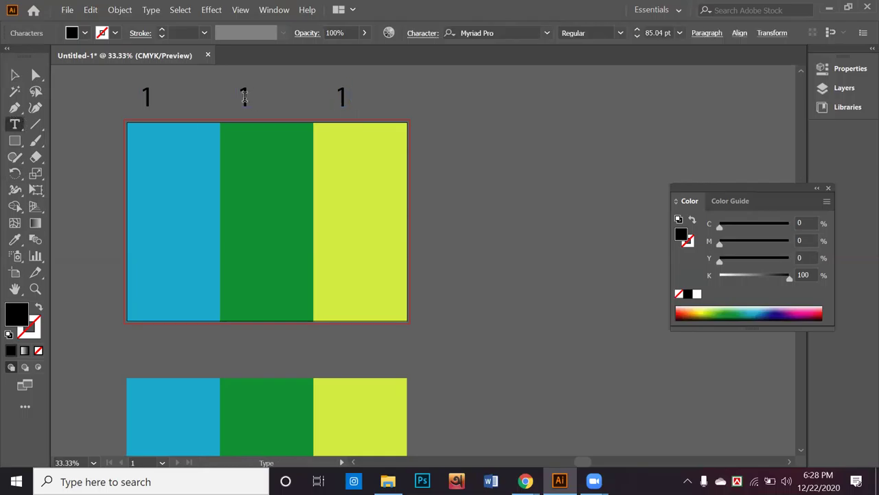
double_click(241, 94)
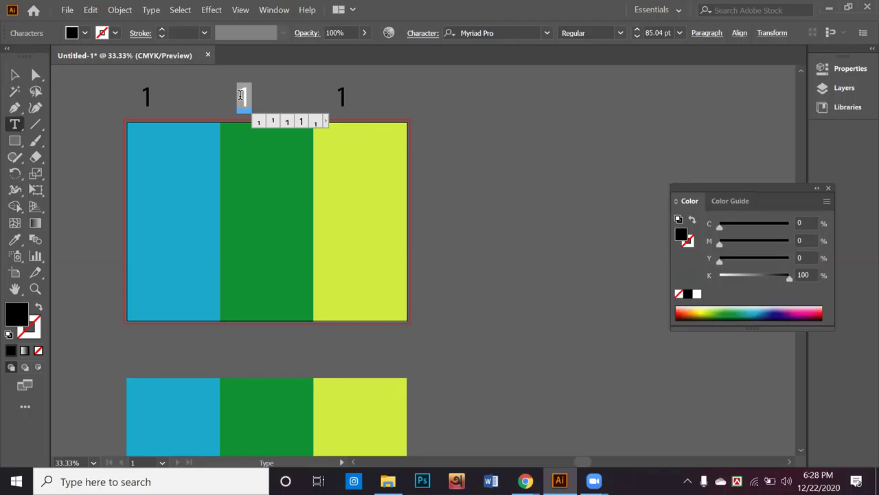
text(6)
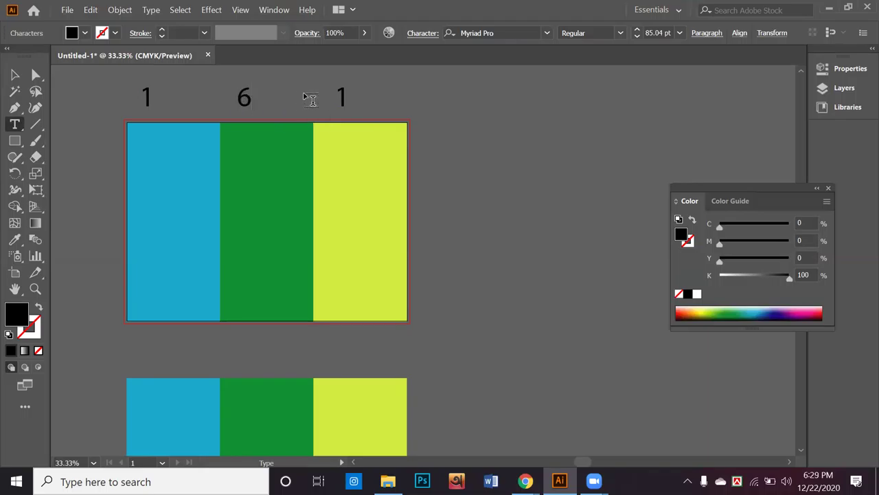
double_click(340, 95)
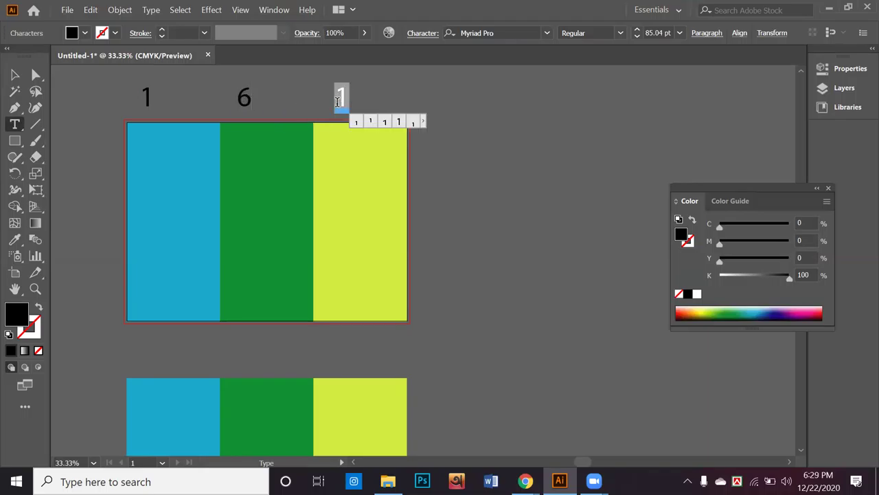
text(5)
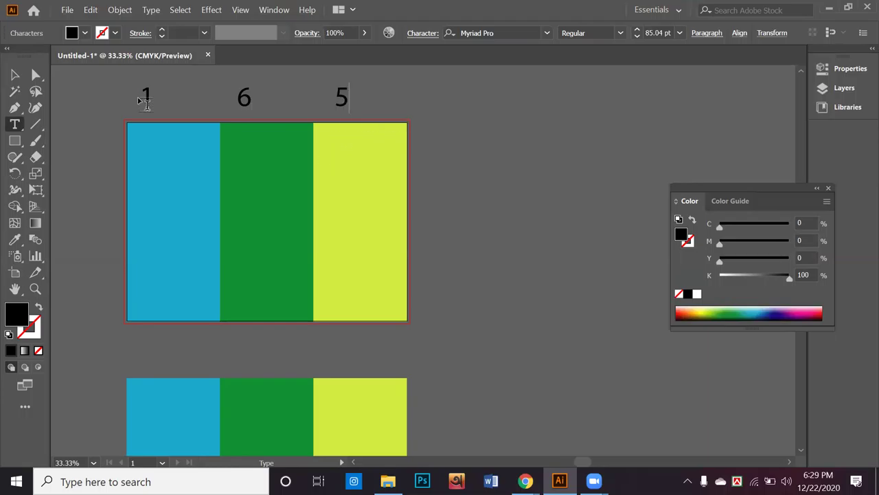
click(15, 75)
click(389, 110)
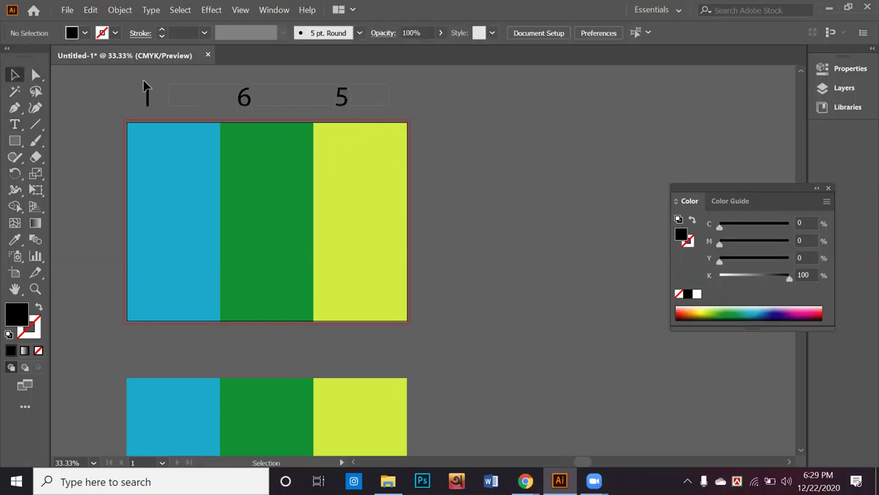
Copy the 1 6 5 number row down onto the lower panel set
click(148, 84)
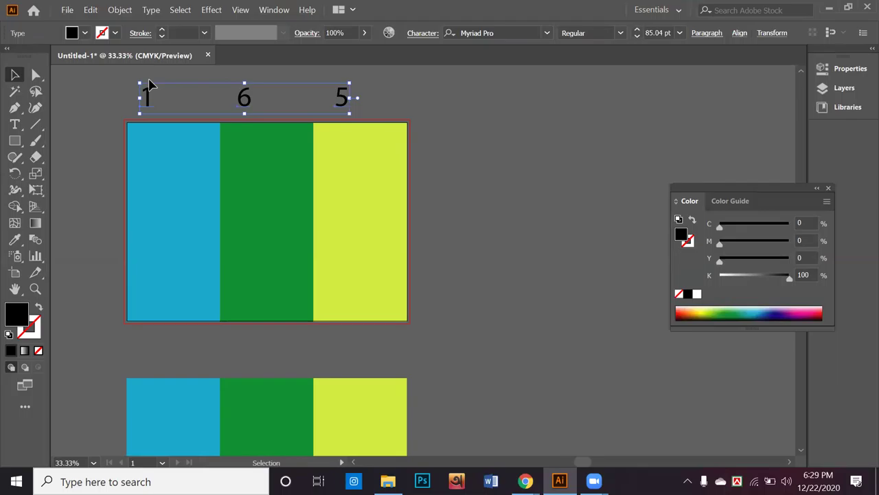
scroll(150, 83, down, 2)
scroll(151, 83, up, 1)
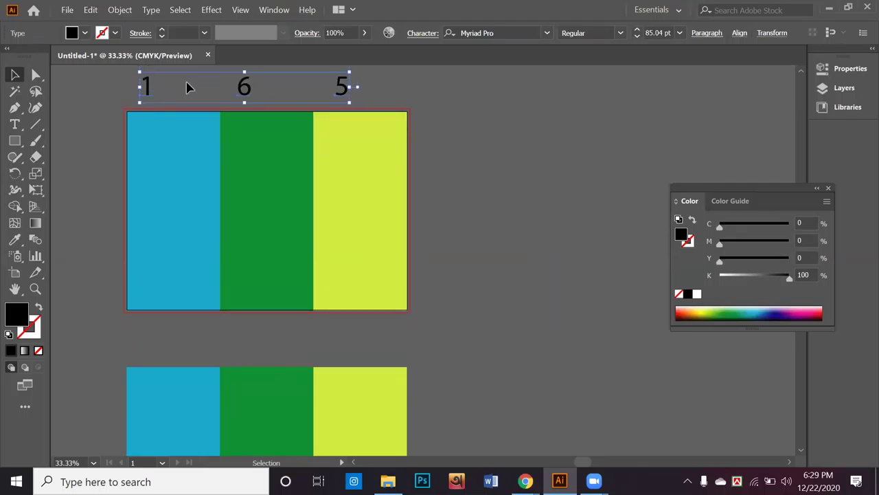
drag(240, 95, 240, 363)
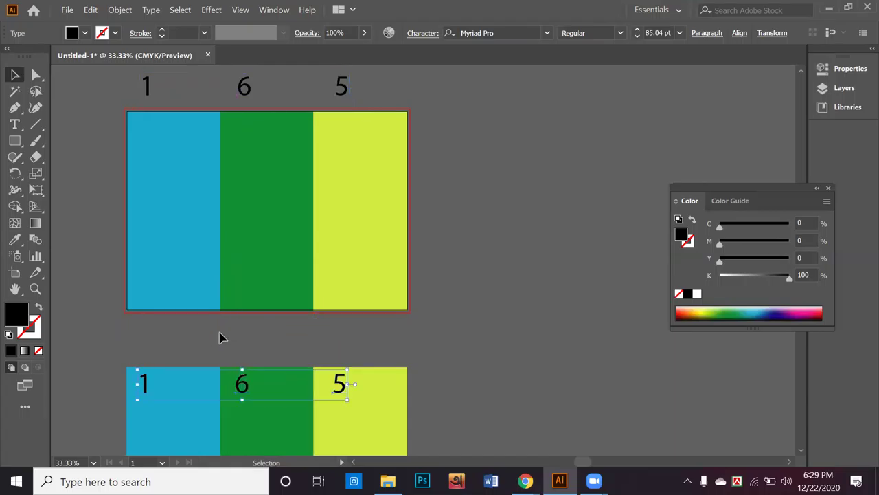
Replace the lower copies of 1, 6 and 5 with 2, 3 and 4
click(222, 328)
click(15, 127)
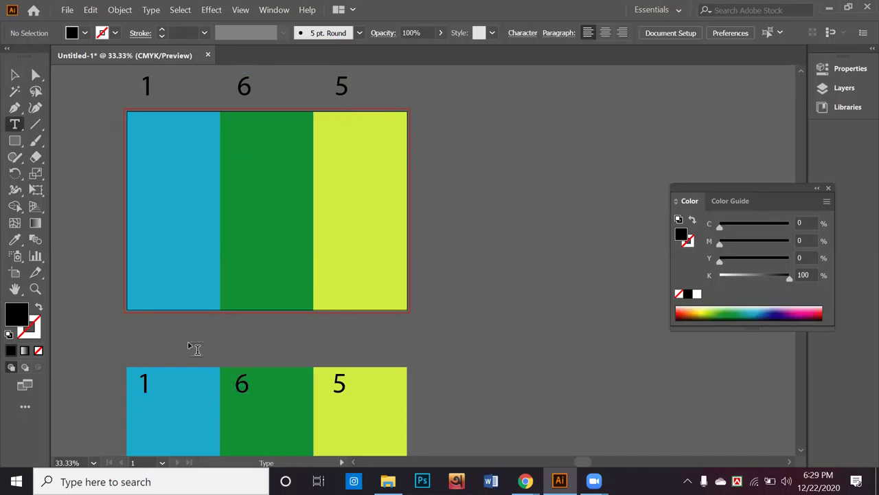
drag(150, 379, 132, 376)
text(2)
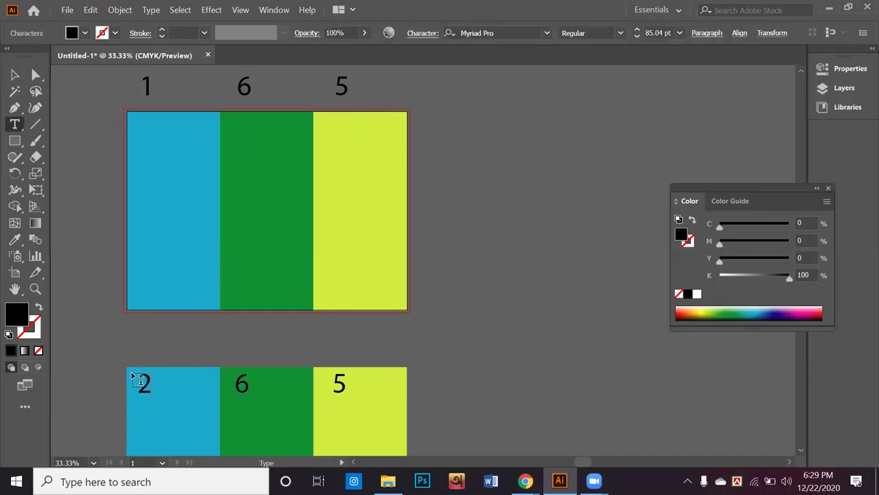
double_click(239, 385)
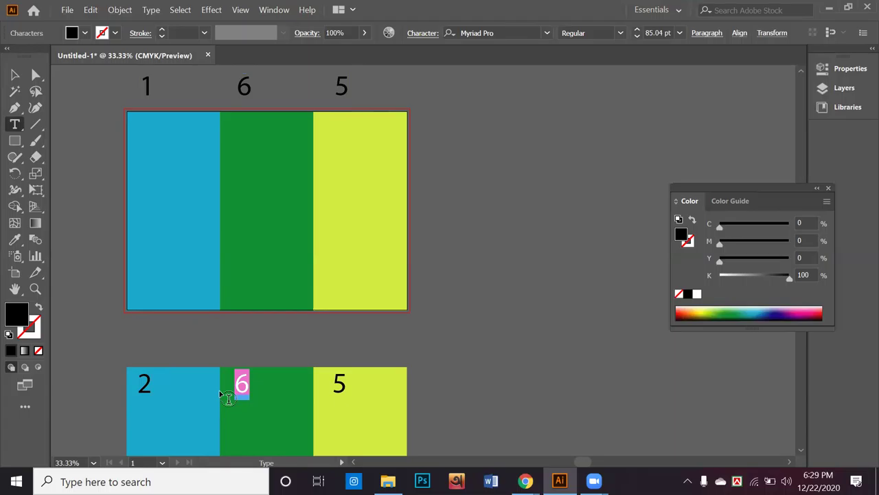
text(3)
drag(346, 382, 310, 387)
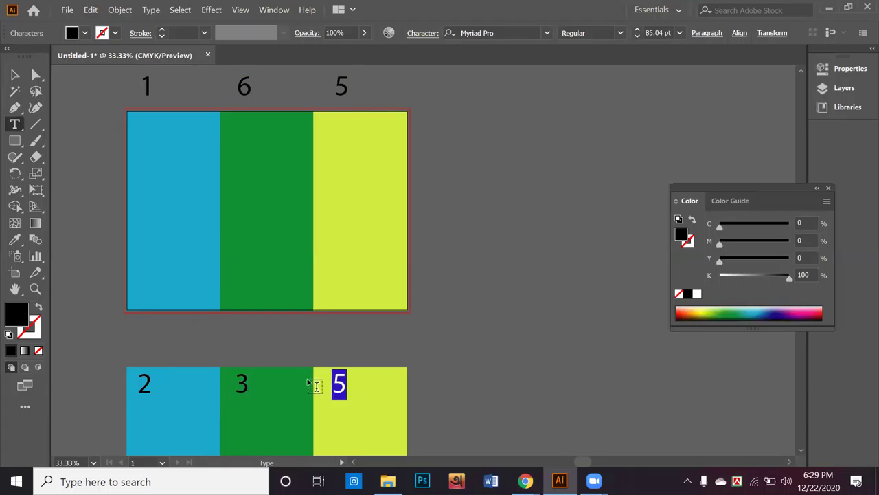
text(4)
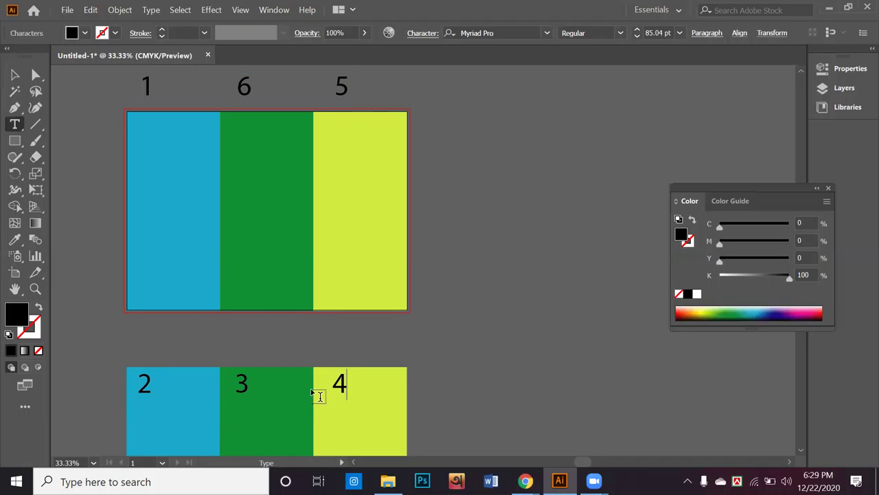
click(15, 74)
click(81, 154)
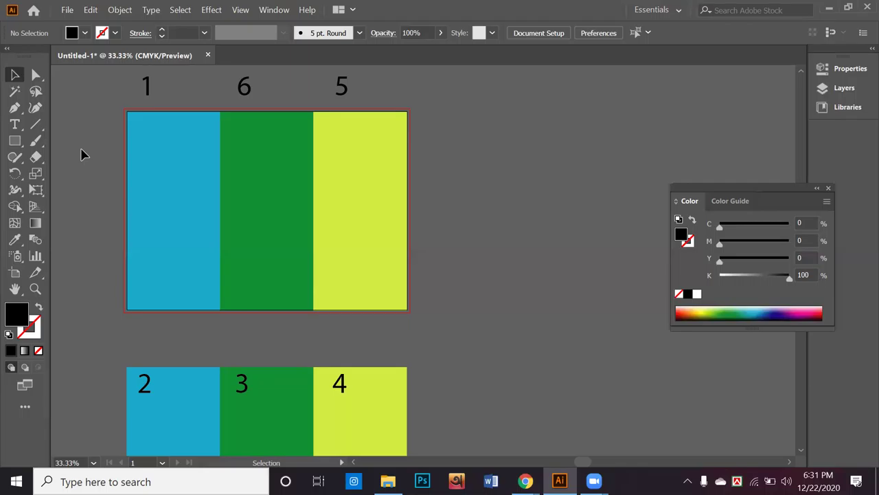
Drag the 1 6 5 labels down into the top of the upper panels
scroll(204, 198, down, 1)
scroll(289, 144, up, 1)
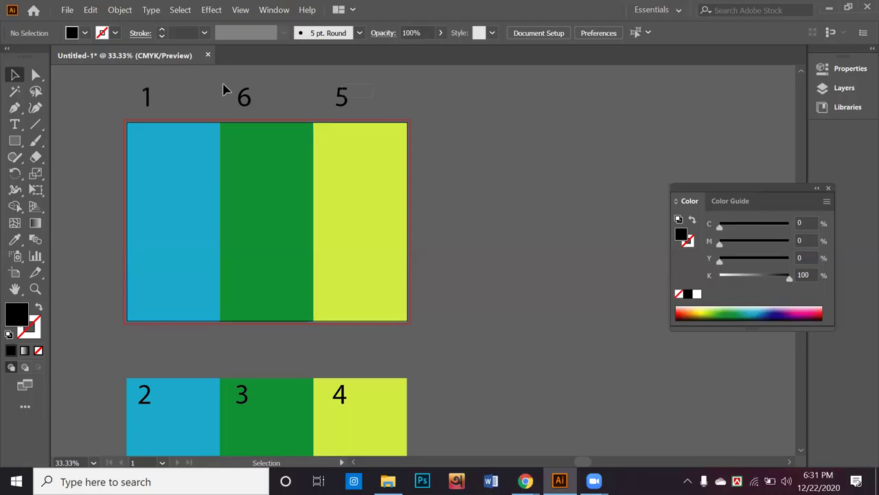
click(246, 102)
drag(246, 102, 257, 152)
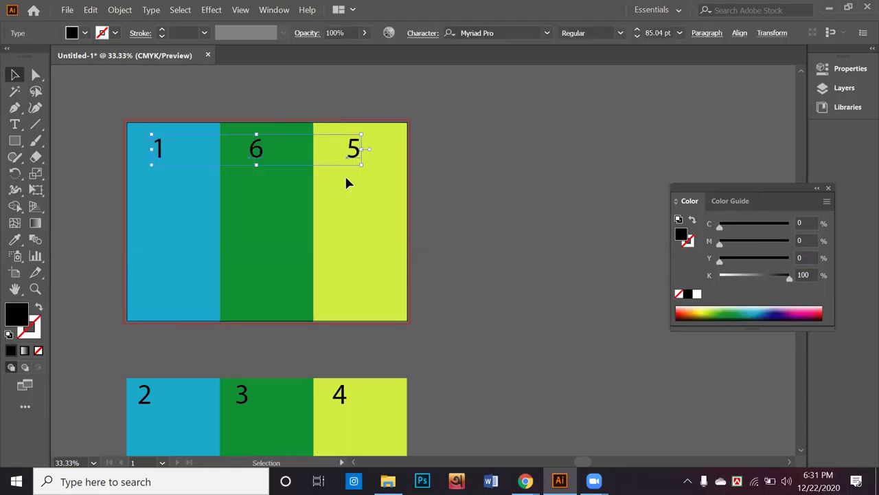
click(410, 210)
Bring the Messenger browser window to the front
scroll(439, 239, down, 1)
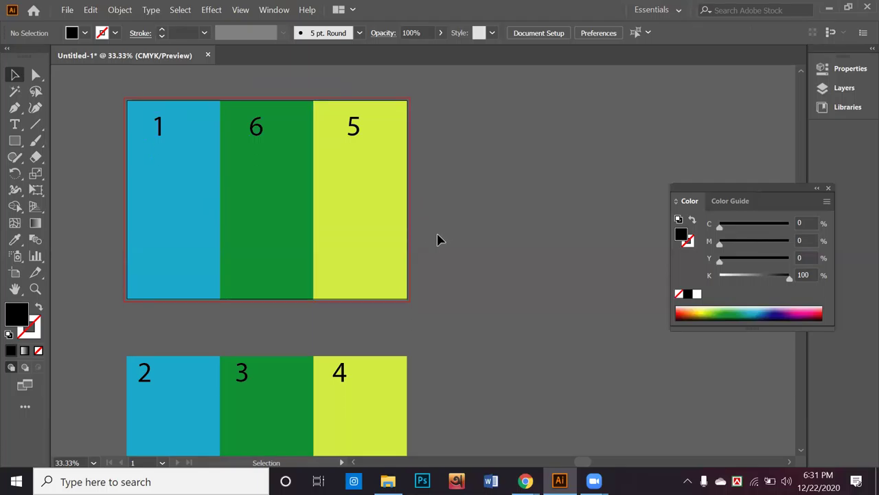
scroll(440, 238, down, 1)
mouse_move(525, 481)
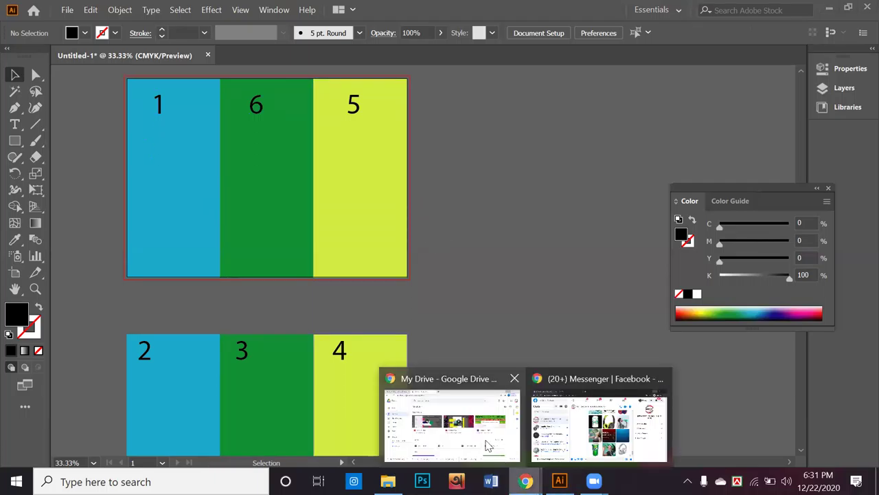
click(590, 439)
In a new Chrome tab, search Google Images for 'brochure'
click(438, 435)
click(348, 11)
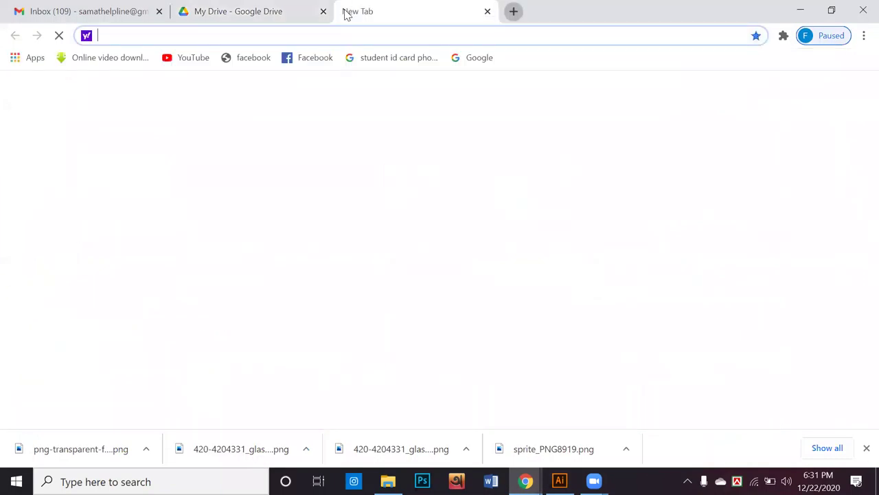
click(394, 209)
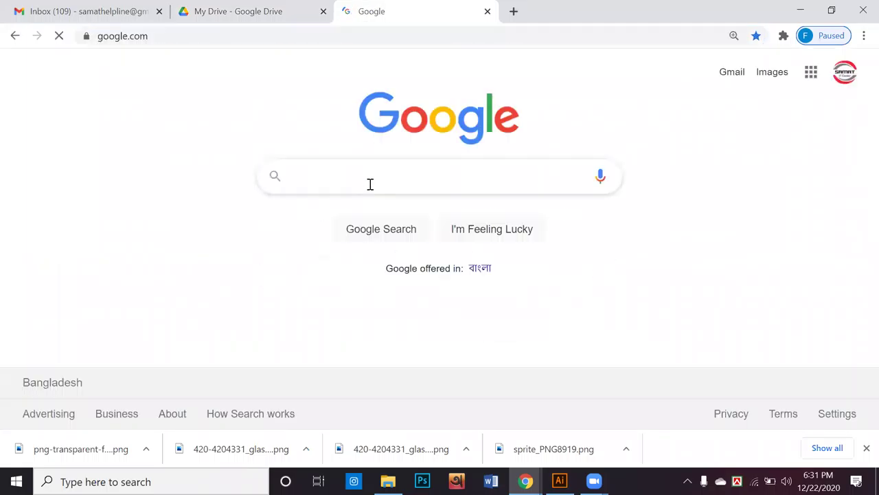
text(br)
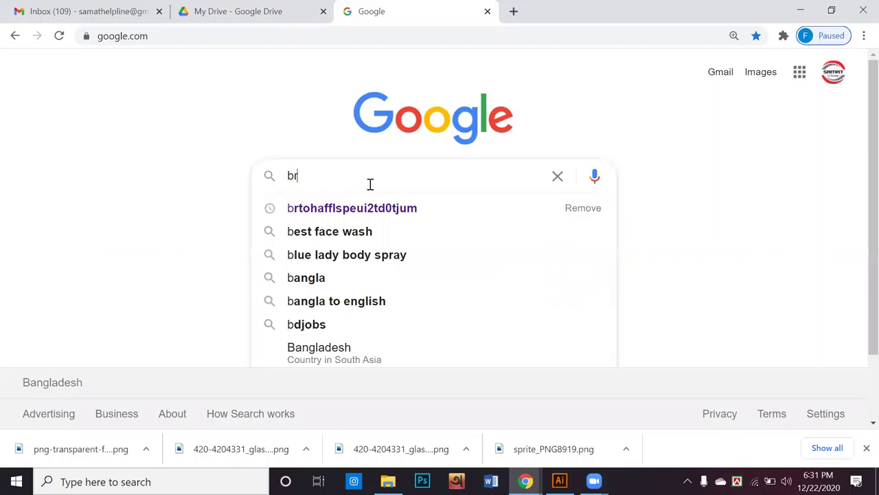
text(ochure)
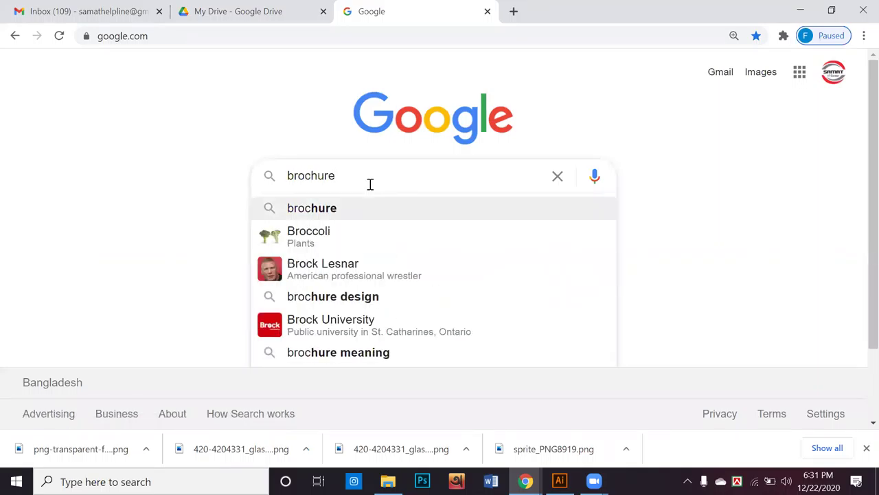
key(Return)
click(213, 135)
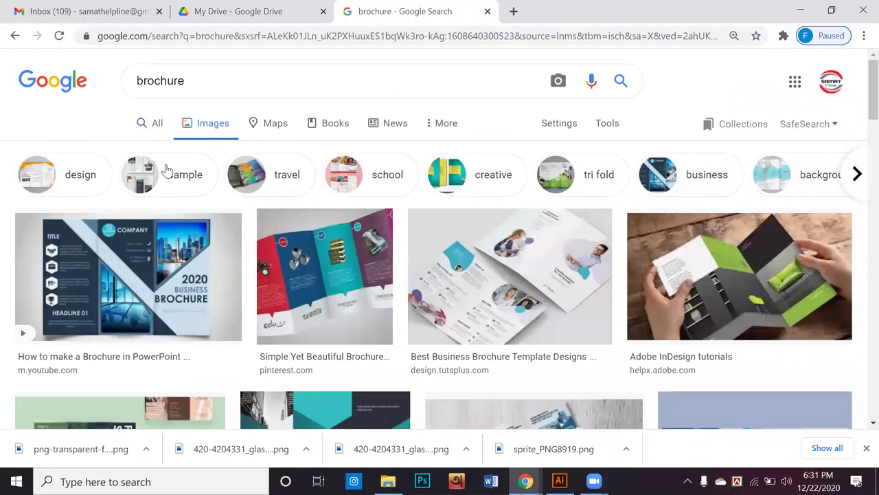
Copy the blue tri-fold brochure preview image and return to Illustrator
scroll(165, 188, down, 3)
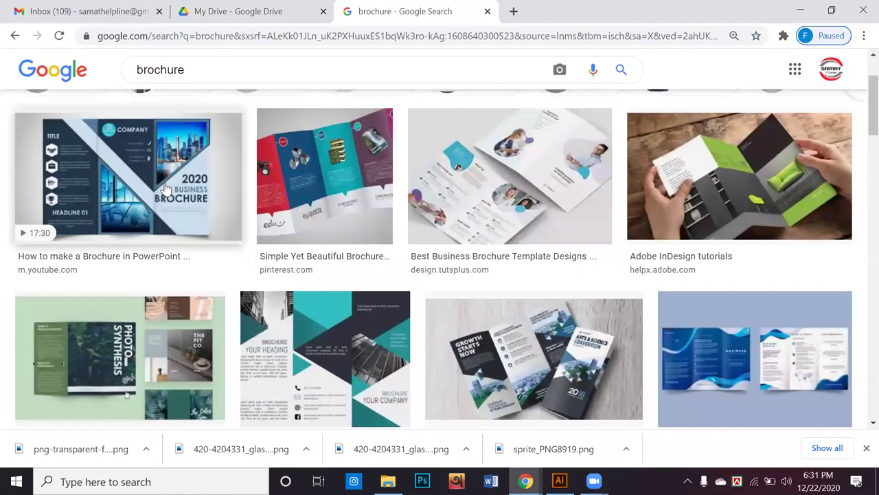
scroll(165, 188, up, 1)
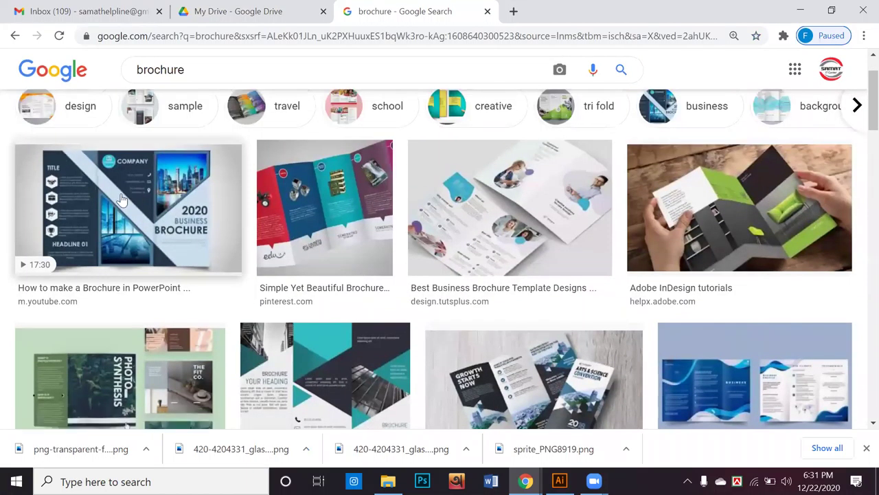
click(713, 389)
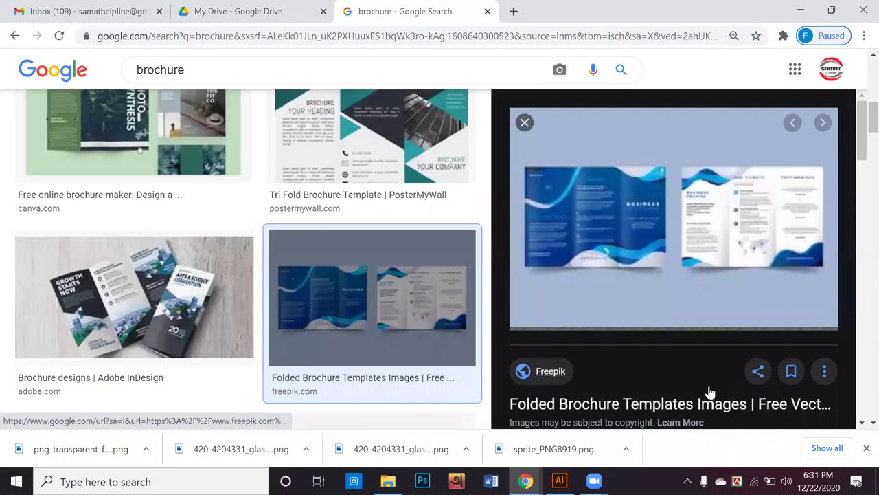
right_click(597, 190)
click(638, 334)
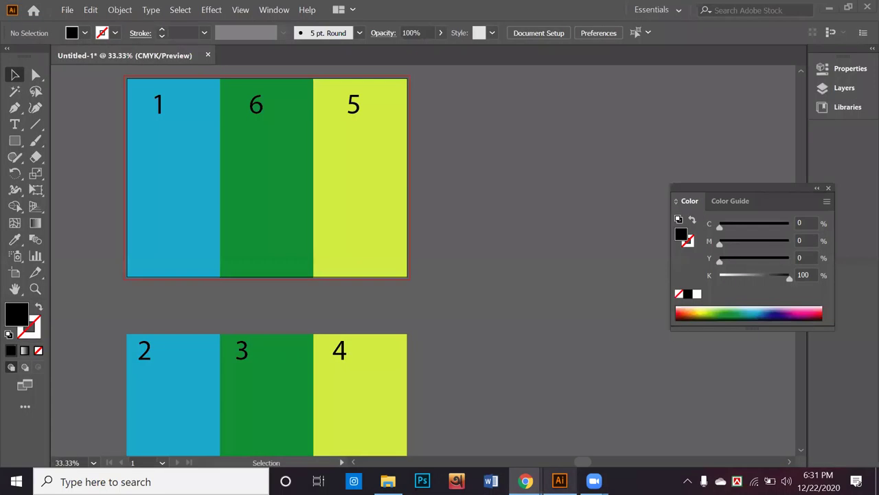
click(560, 481)
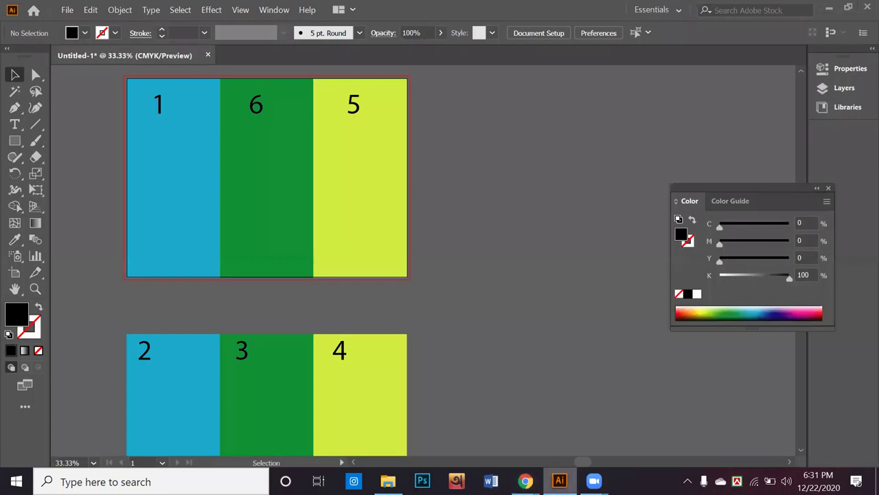
Paste the brochure image right of the numbered panels and scale it to about 10.18 × 7.5 in
key(ctrl+v)
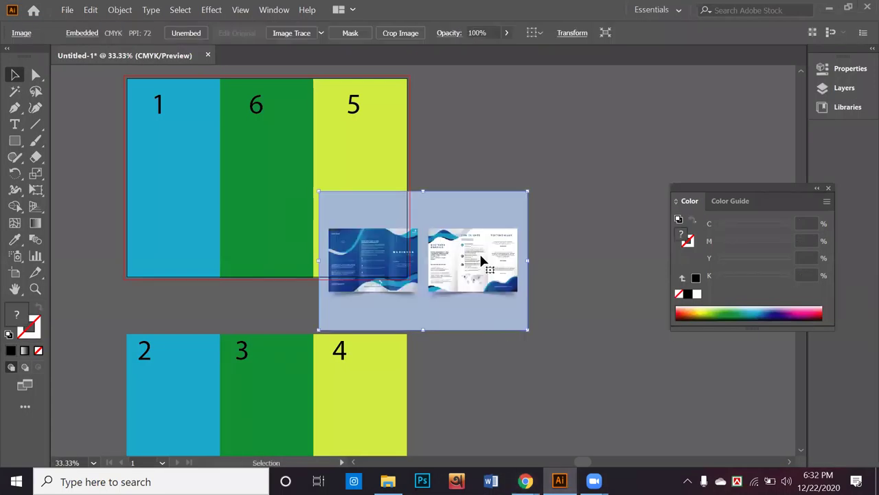
drag(435, 291, 559, 202)
click(533, 285)
click(829, 189)
drag(614, 157, 587, 165)
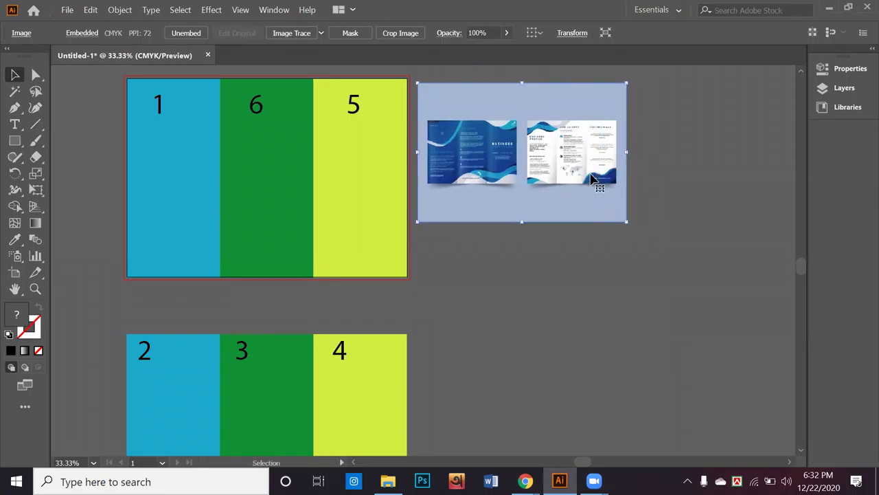
drag(627, 218, 752, 340)
click(748, 365)
scroll(591, 241, up, 1)
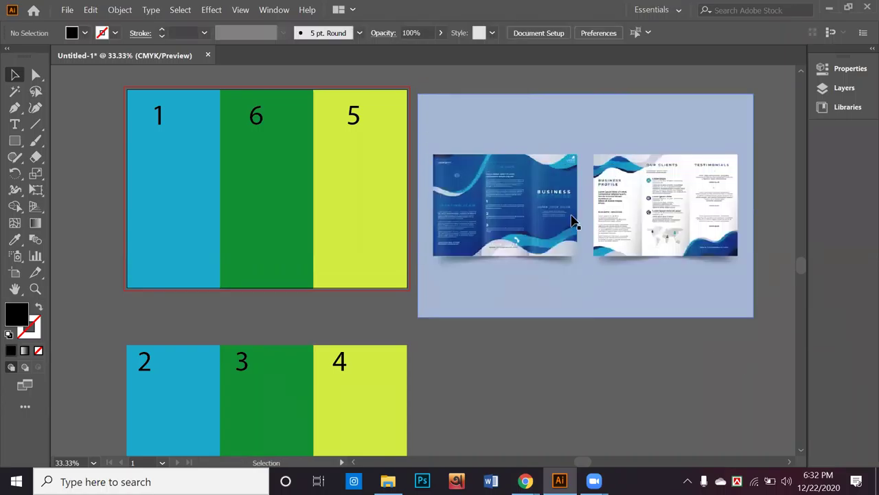
drag(594, 234, 609, 267)
scroll(570, 237, up, 1)
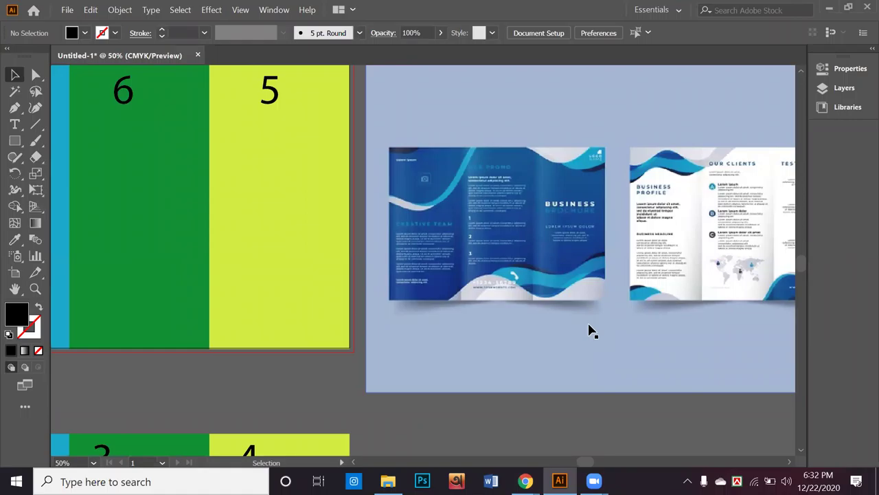
scroll(581, 256, up, 2)
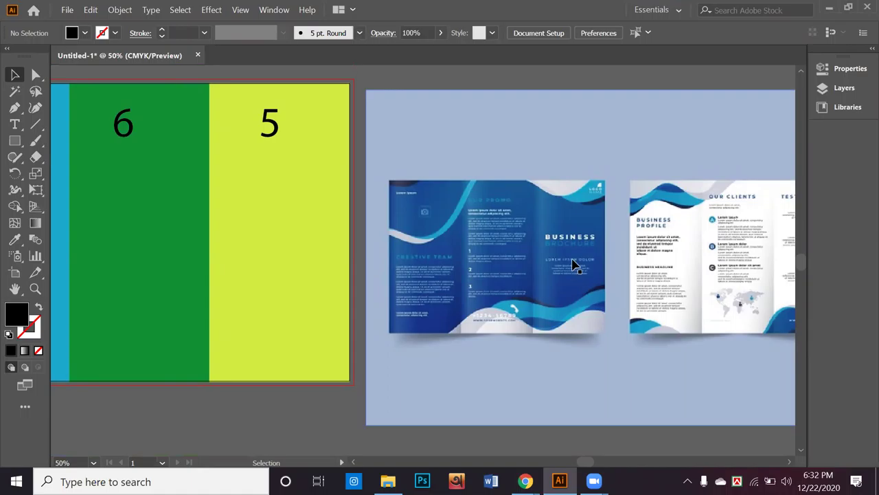
key(space)
drag(578, 269, 548, 273)
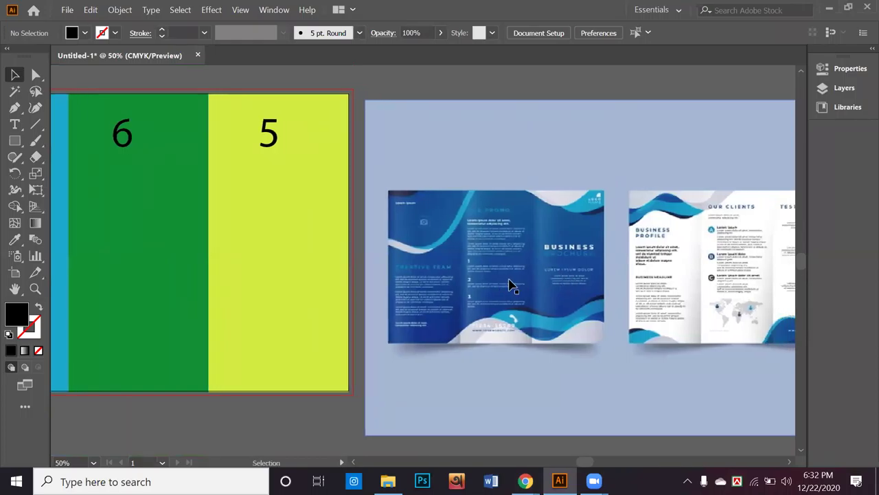
key(space)
drag(580, 279, 495, 278)
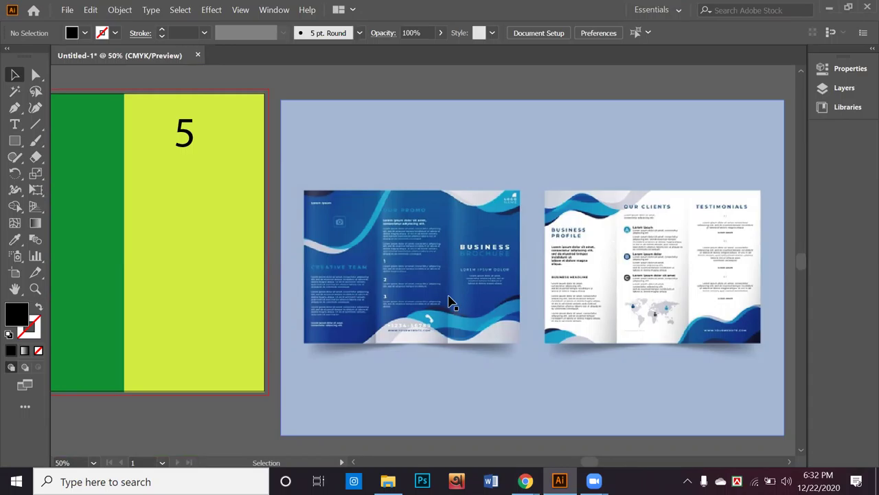
Place a copy of the 1-6-5 panel row beside the 2-3-4 row
scroll(422, 323, down, 2)
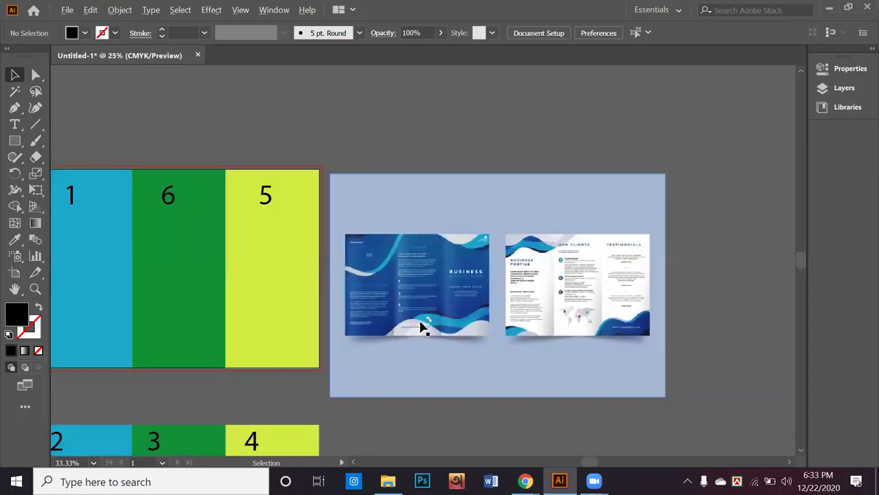
drag(418, 328, 424, 279)
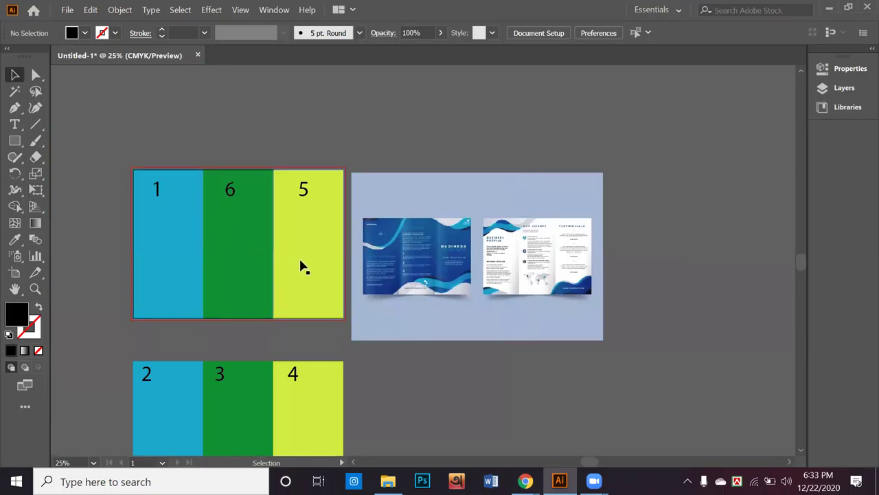
drag(298, 261, 323, 238)
drag(108, 137, 286, 235)
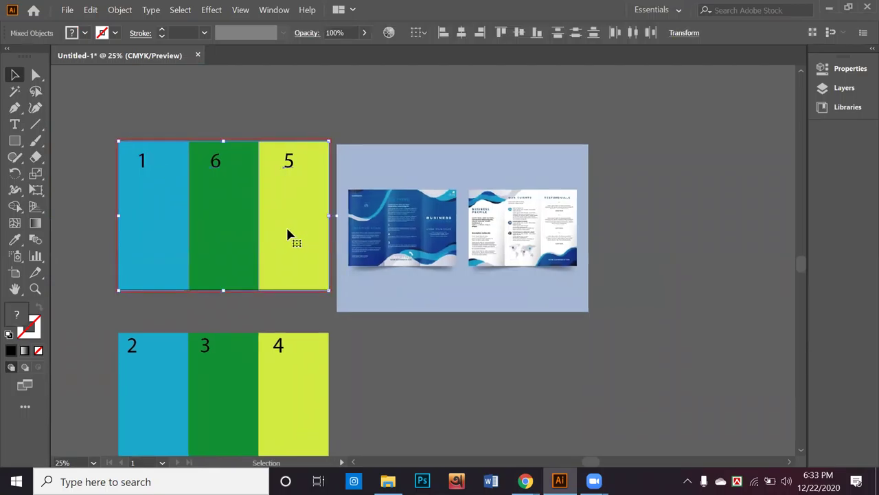
click(363, 256)
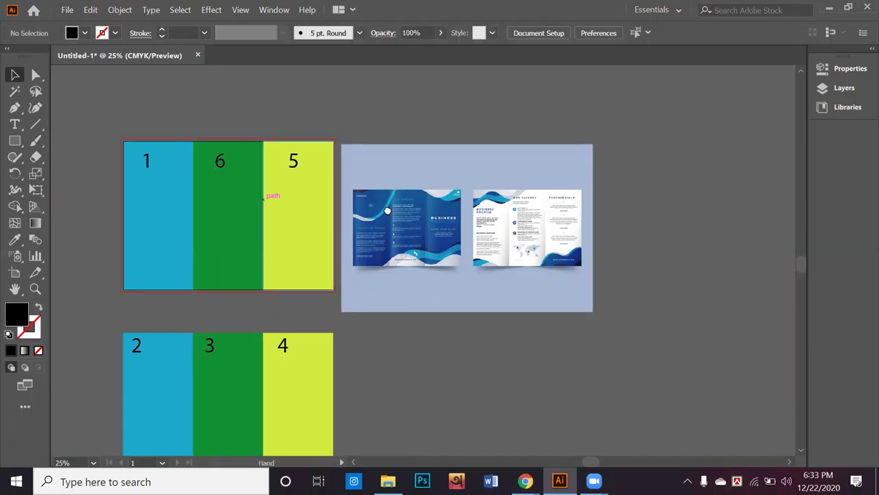
drag(273, 195, 388, 176)
drag(347, 204, 407, 228)
scroll(407, 228, left, 4)
drag(449, 249, 277, 359)
Start reordering the copied row's numbers, moving the 6 into position
key(ctrl+shift+a)
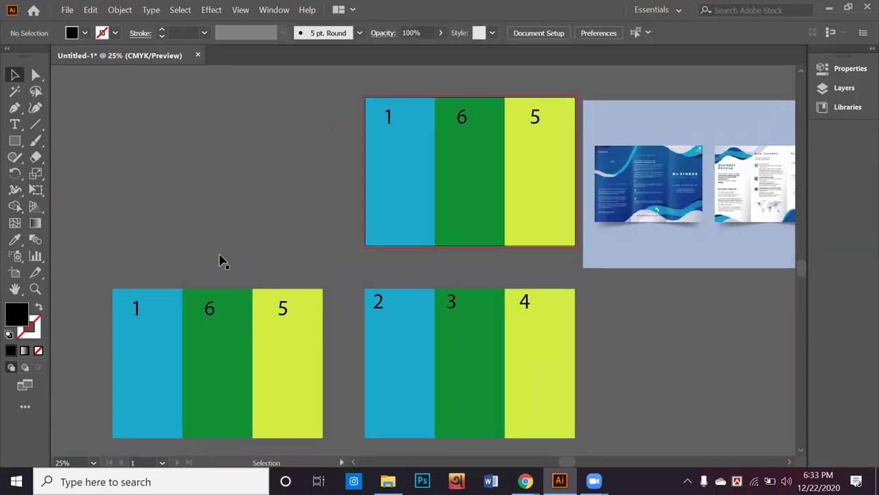
drag(216, 307, 299, 316)
click(141, 310)
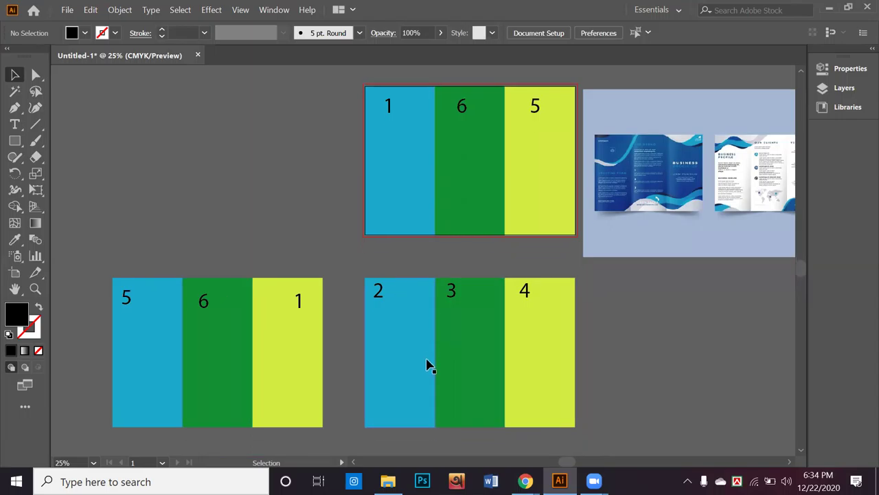
scroll(429, 343, down, 3)
scroll(426, 347, down, 3)
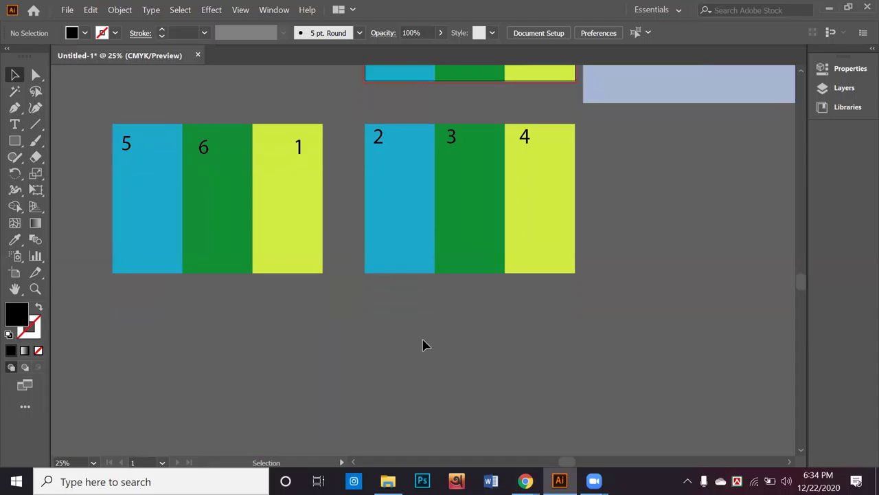
scroll(561, 314, up, 2)
drag(650, 171, 522, 273)
alt+scroll(522, 273, up, 4)
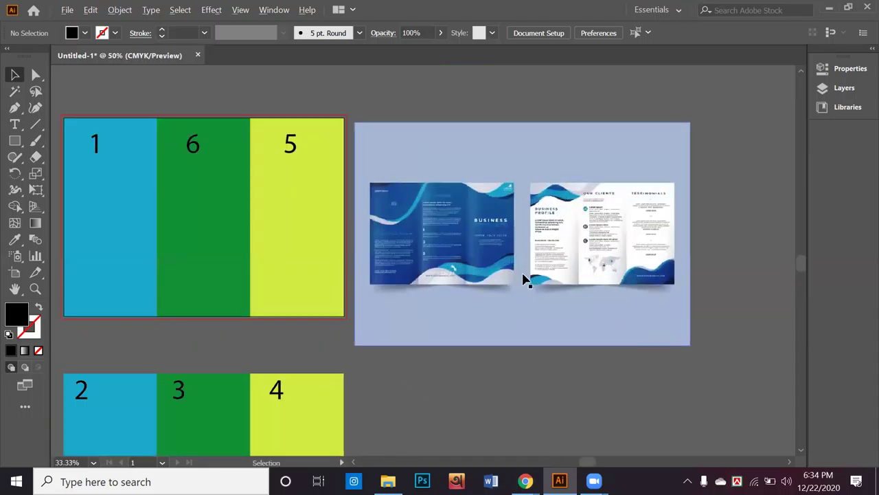
scroll(523, 320, up, 3)
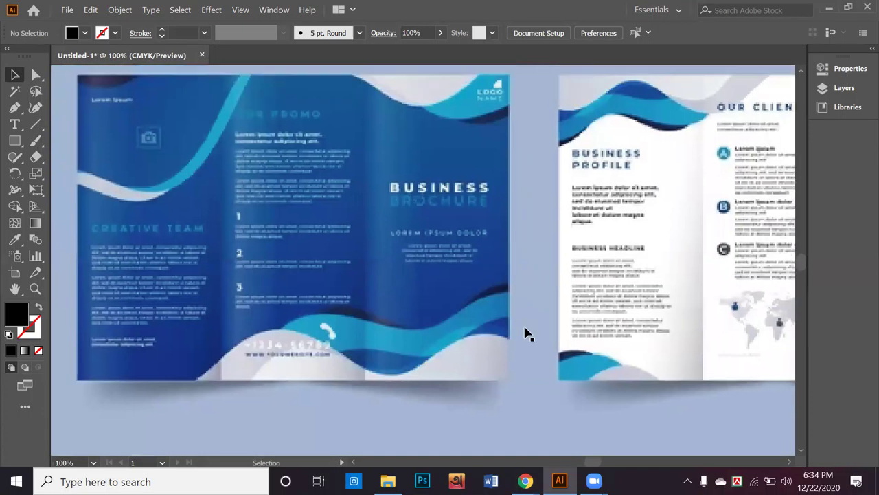
alt+scroll(520, 337, down, 1)
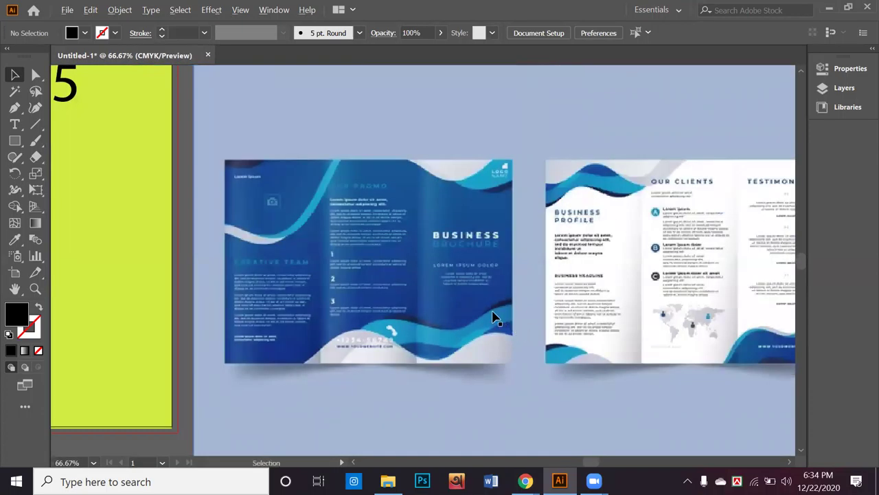
alt+scroll(491, 314, up, 1)
drag(486, 310, 487, 330)
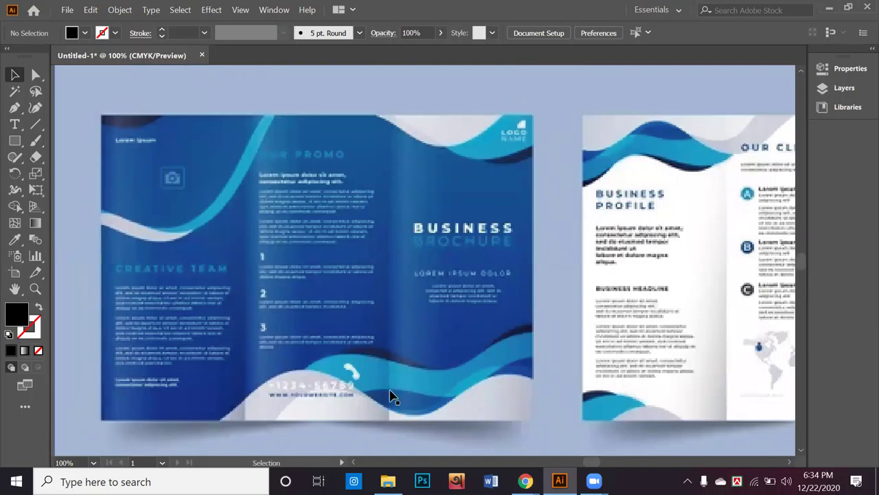
scroll(390, 397, down, 1)
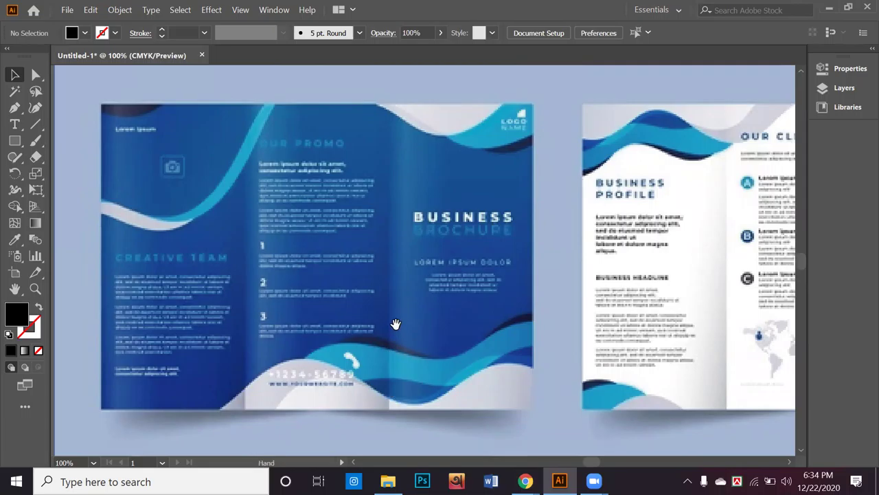
scroll(392, 323, down, 3)
drag(433, 254, 453, 309)
scroll(350, 305, down, 1)
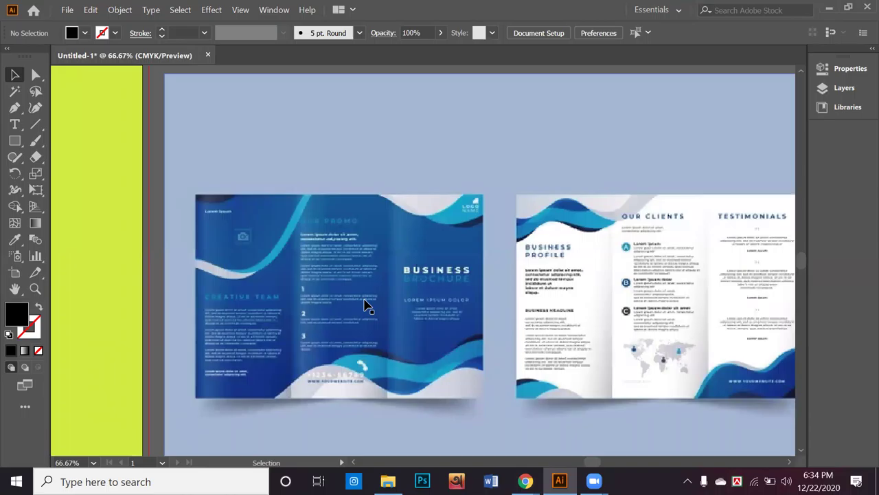
scroll(371, 310, down, 3)
scroll(374, 289, down, 1)
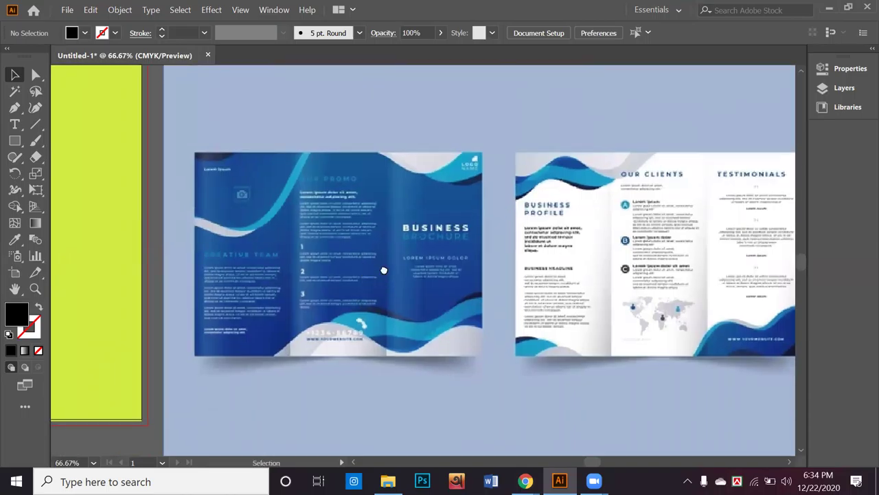
drag(383, 268, 284, 291)
scroll(347, 296, up, 1)
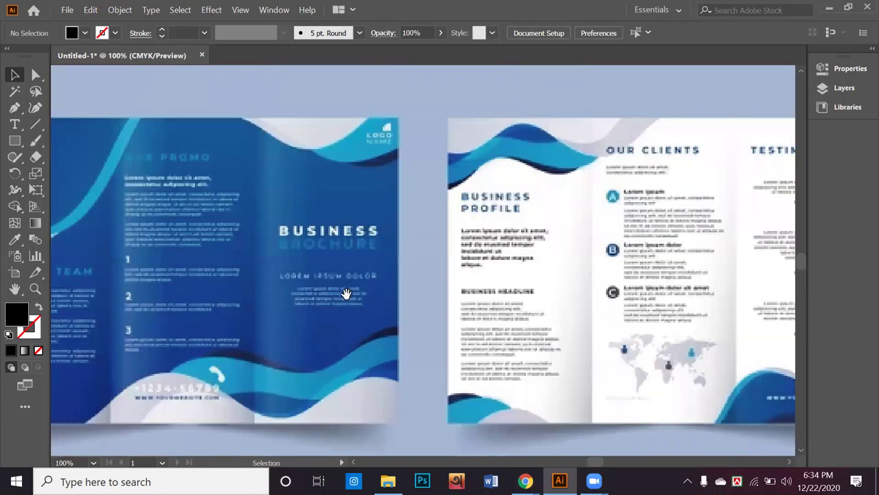
drag(350, 296, 324, 302)
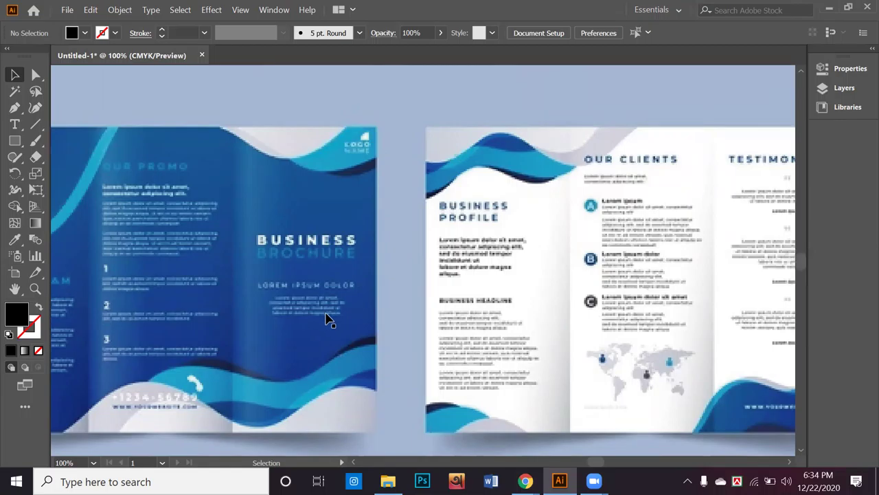
scroll(328, 320, down, 4)
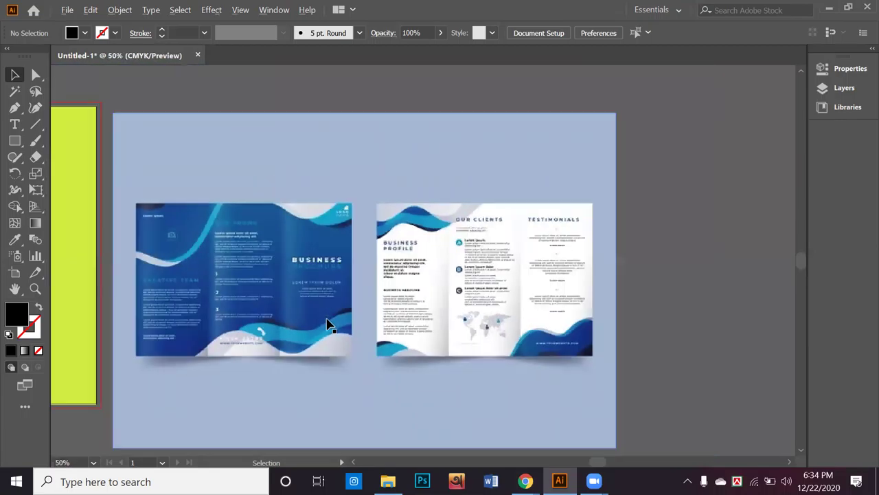
scroll(328, 321, down, 1)
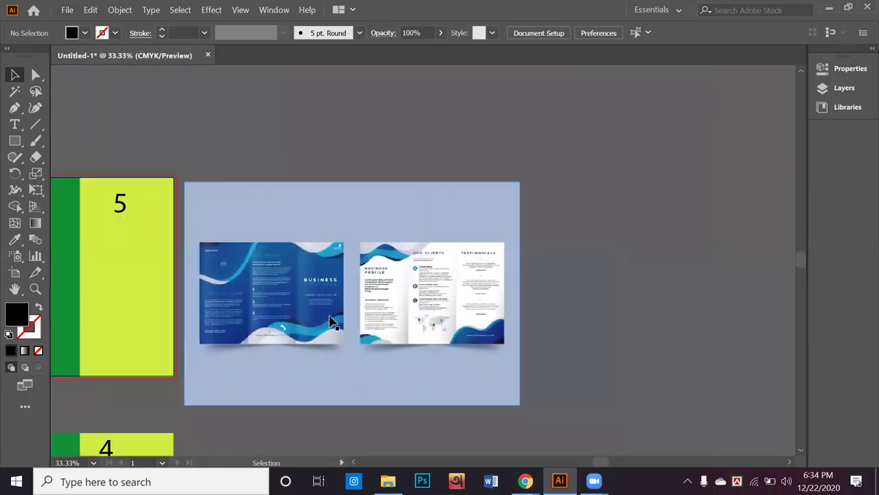
scroll(331, 321, up, 2)
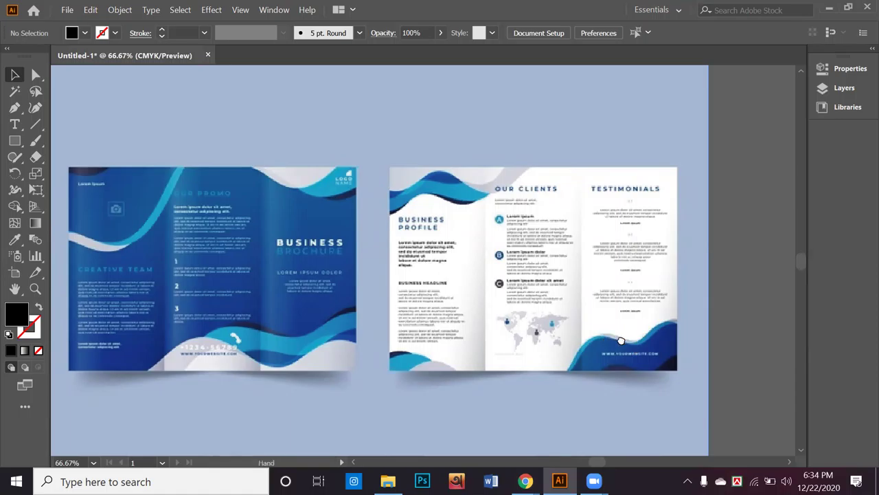
scroll(632, 345, left, 1)
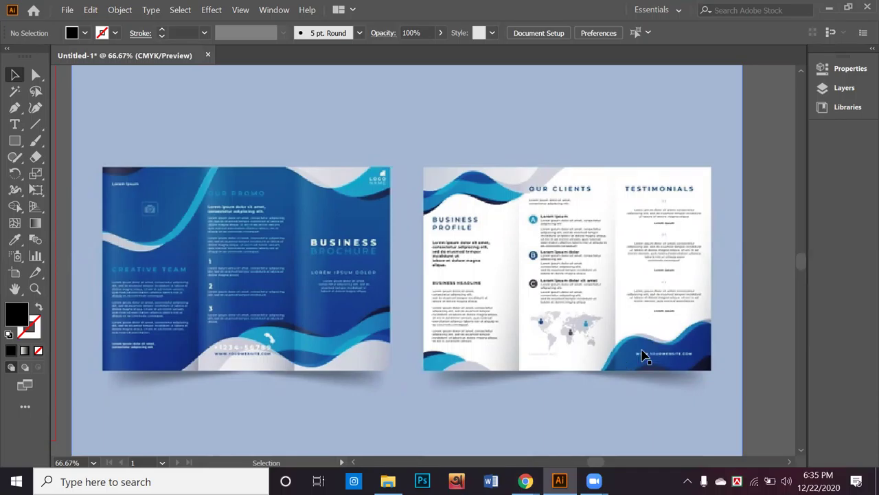
scroll(643, 354, down, 3)
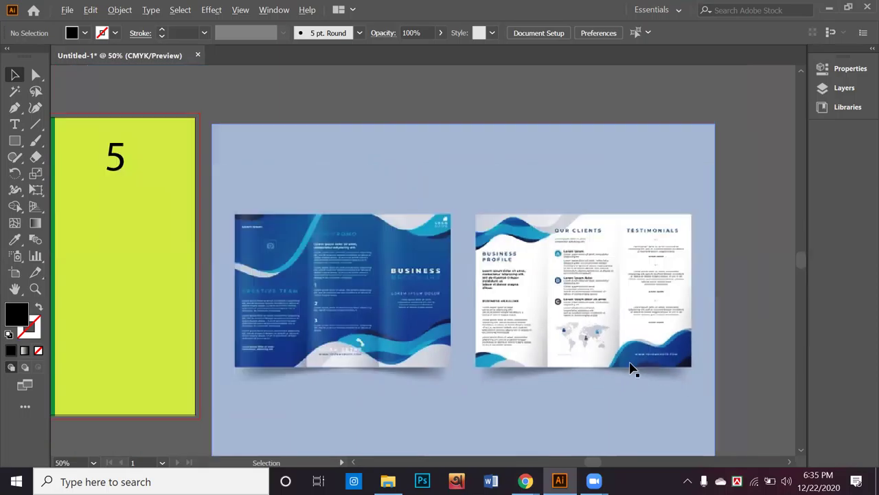
scroll(633, 375, down, 2)
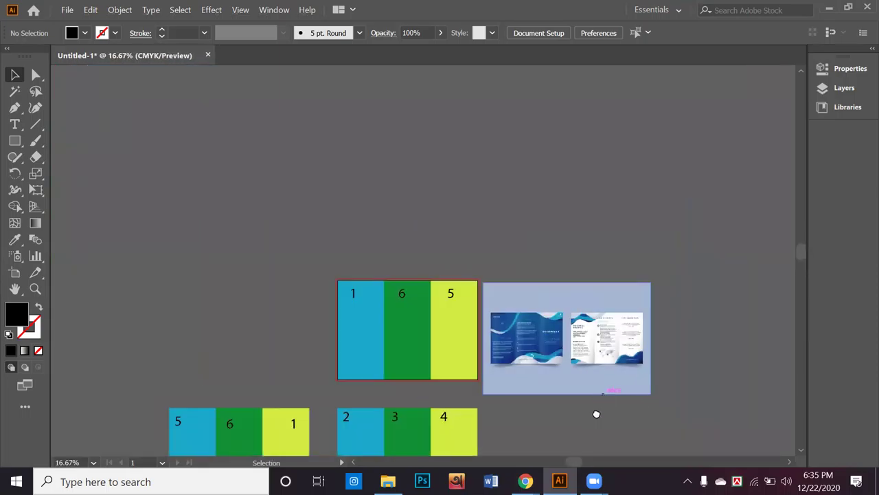
Marquee-select the 1-6-5 coloured panels and their numbers on the top artboard and delete them
scroll(604, 405, down, 3)
scroll(628, 281, up, 1)
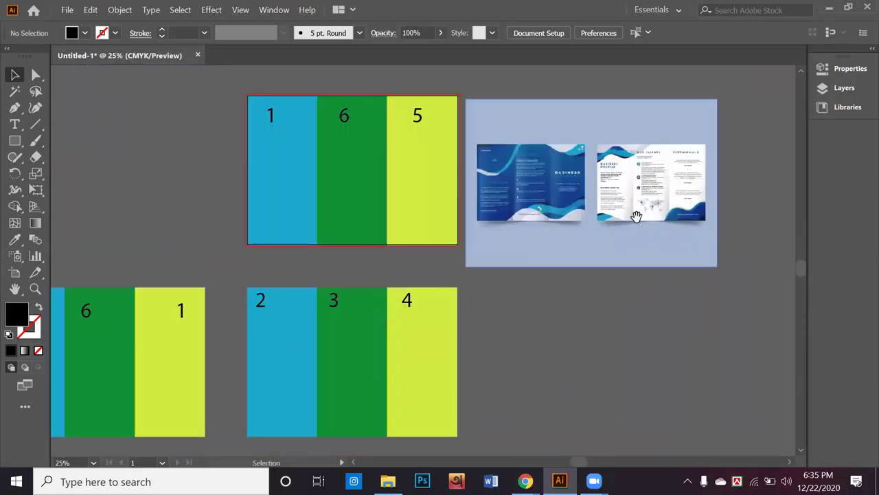
drag(635, 212, 608, 235)
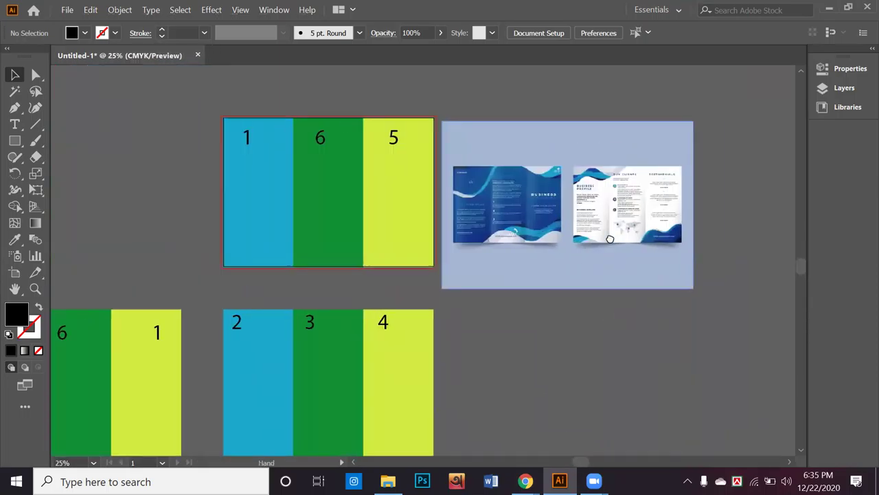
click(562, 286)
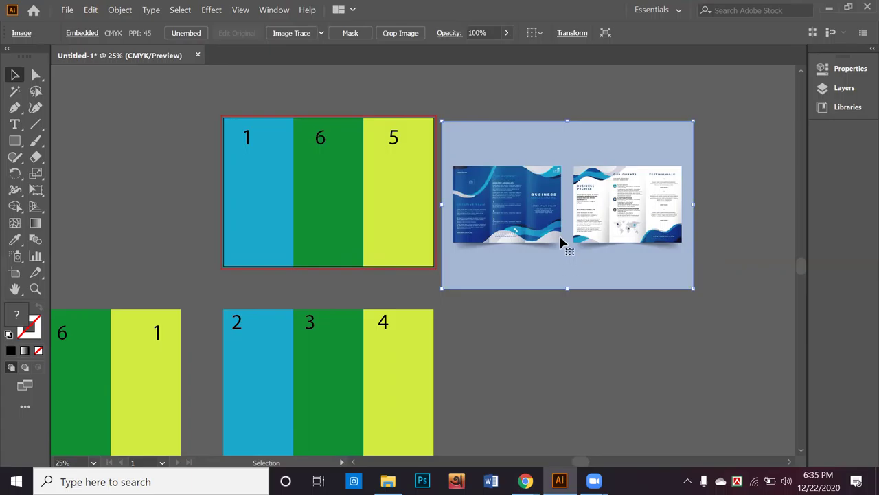
drag(365, 219, 402, 117)
key(Delete)
scroll(251, 185, down, 3)
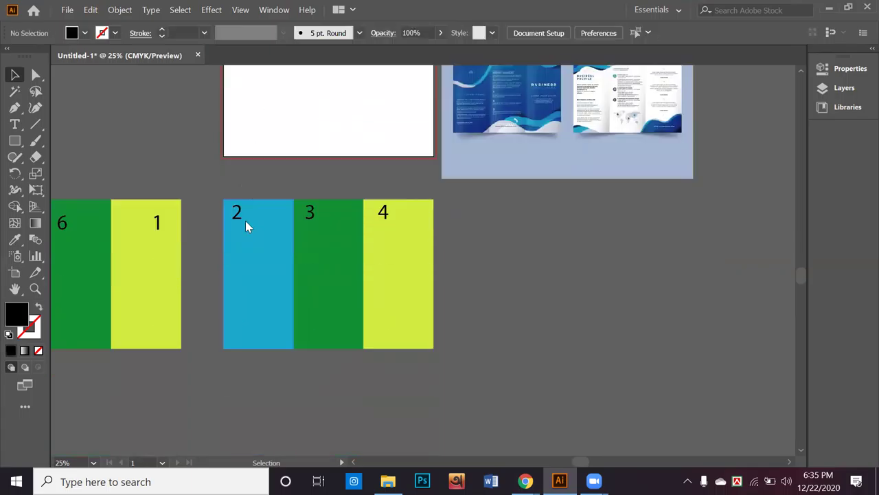
key(space)
drag(264, 297, 448, 295)
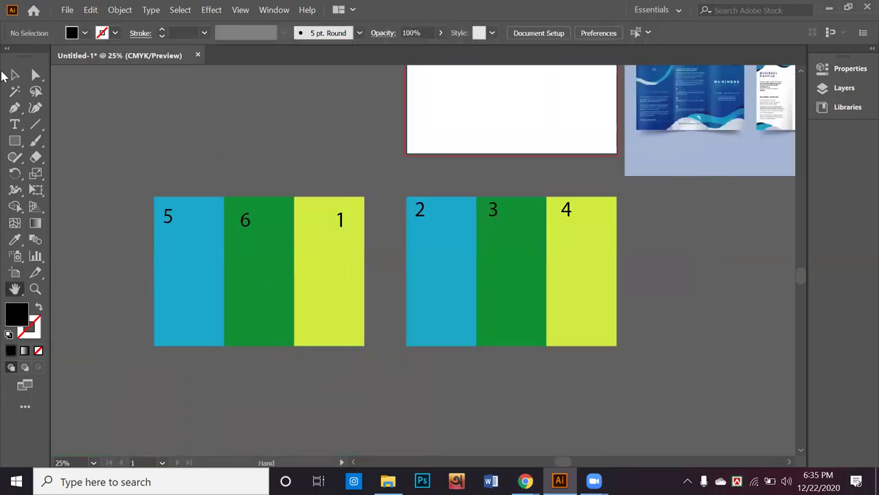
drag(282, 297, 355, 326)
click(634, 351)
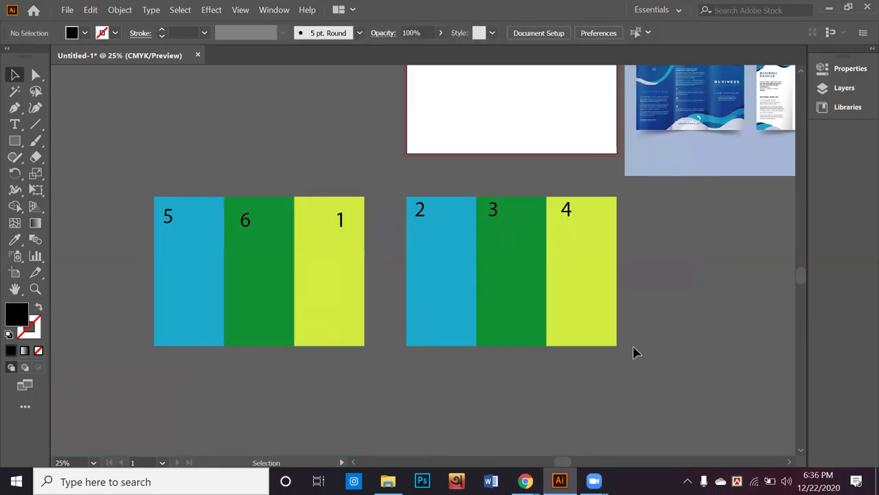
click(437, 235)
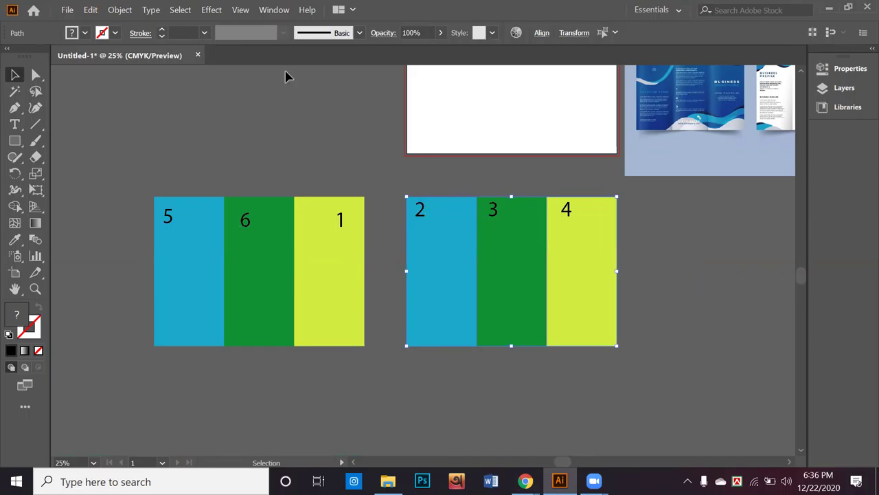
click(332, 140)
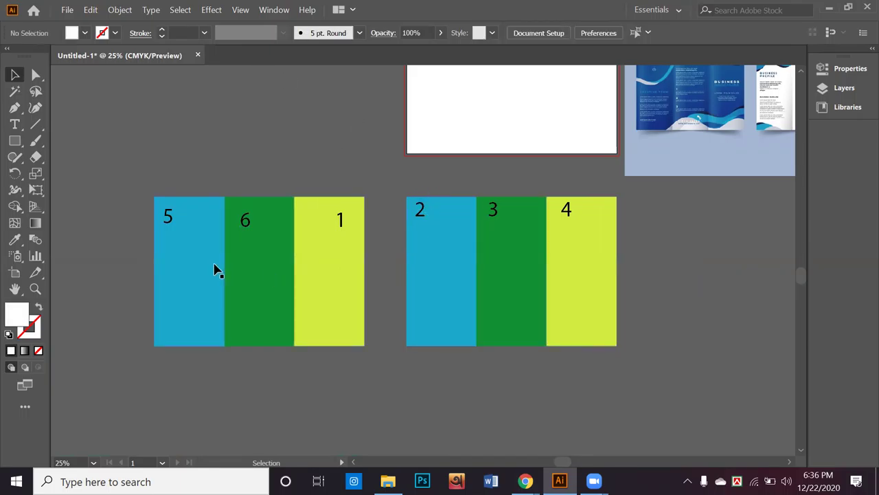
click(239, 278)
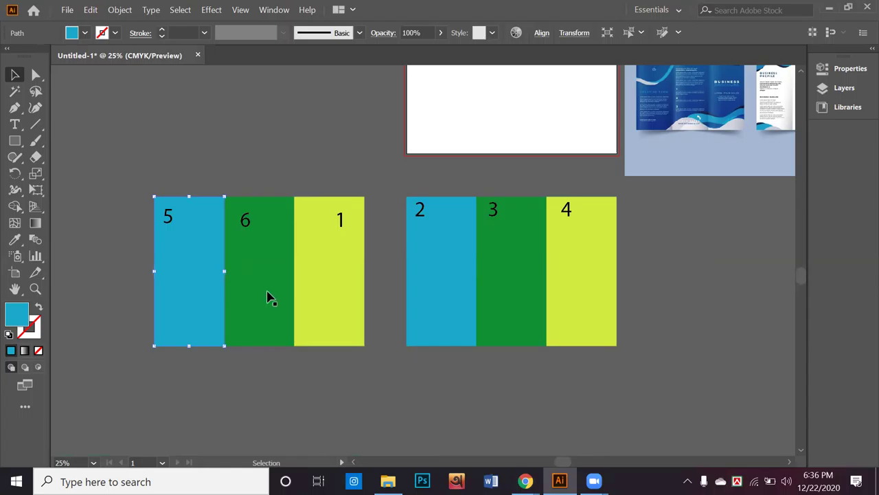
drag(209, 256, 139, 262)
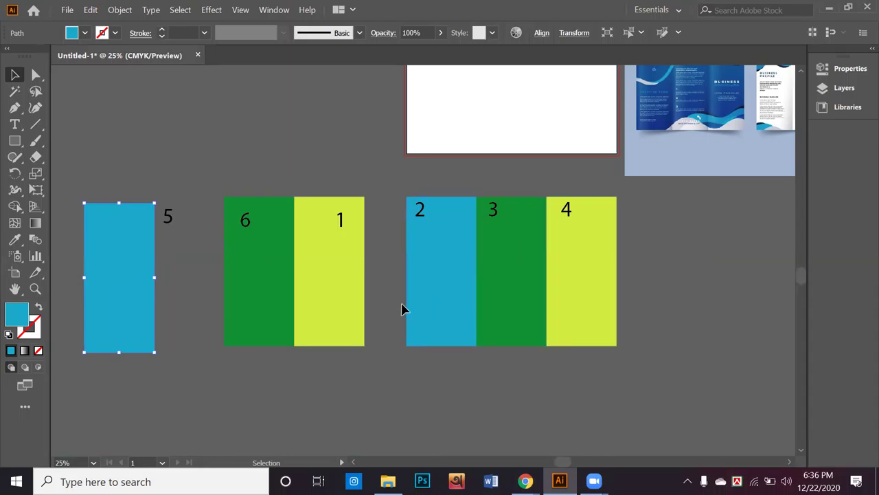
click(400, 388)
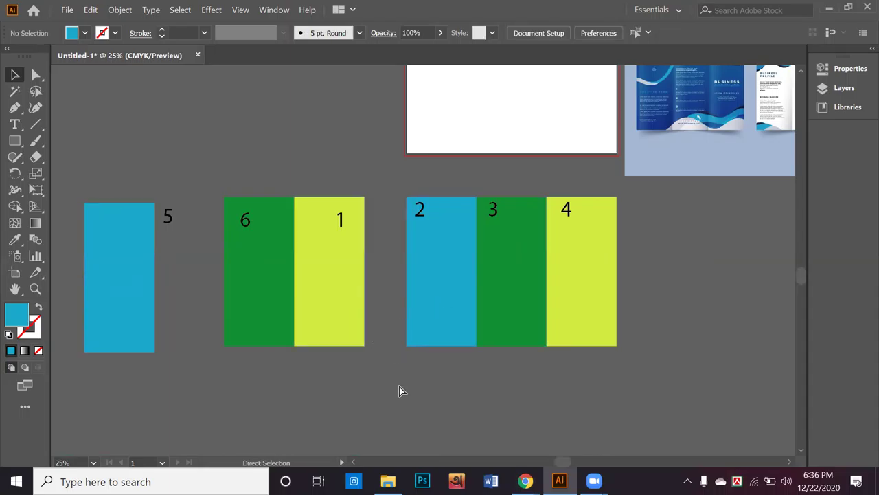
key(ctrl+z)
click(395, 387)
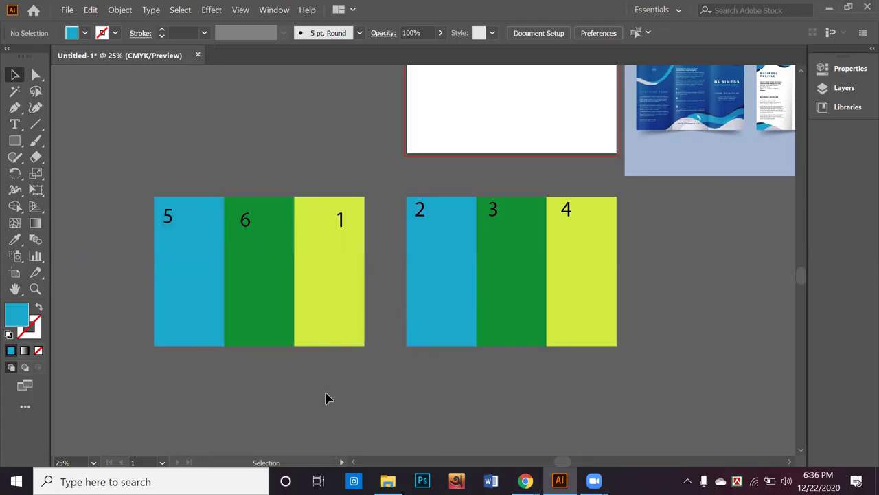
Zoom in on the brochure's bottom edge and start a Pen path with a curved first segment
scroll(416, 295, up, 3)
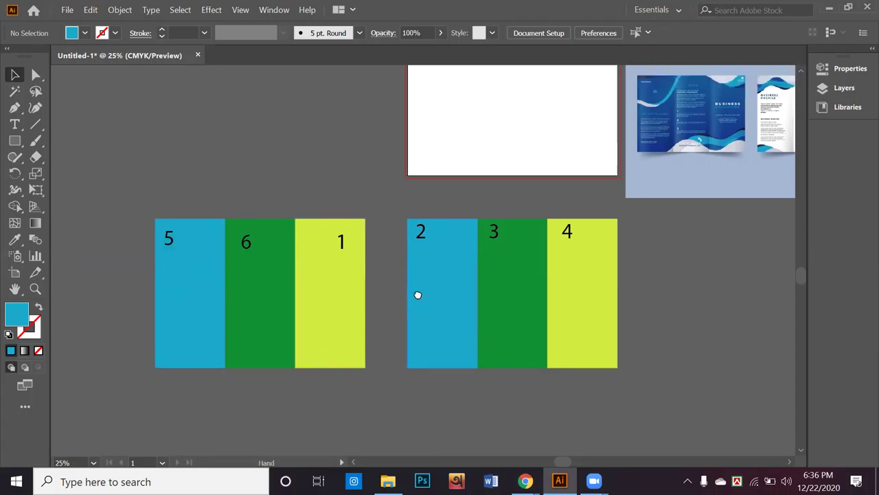
key(space)
scroll(501, 294, right, 5)
scroll(501, 293, up, 3)
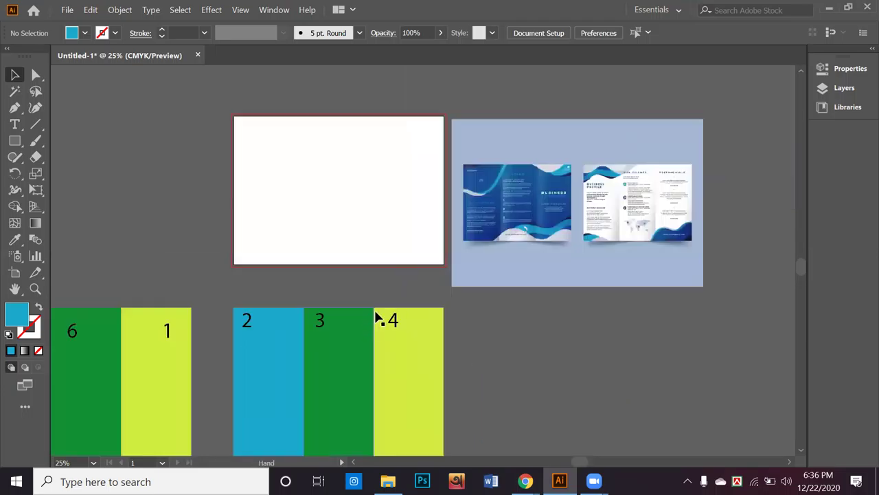
scroll(479, 244, up, 2)
scroll(492, 221, right, 6)
scroll(492, 221, up, 1)
scroll(433, 278, up, 1)
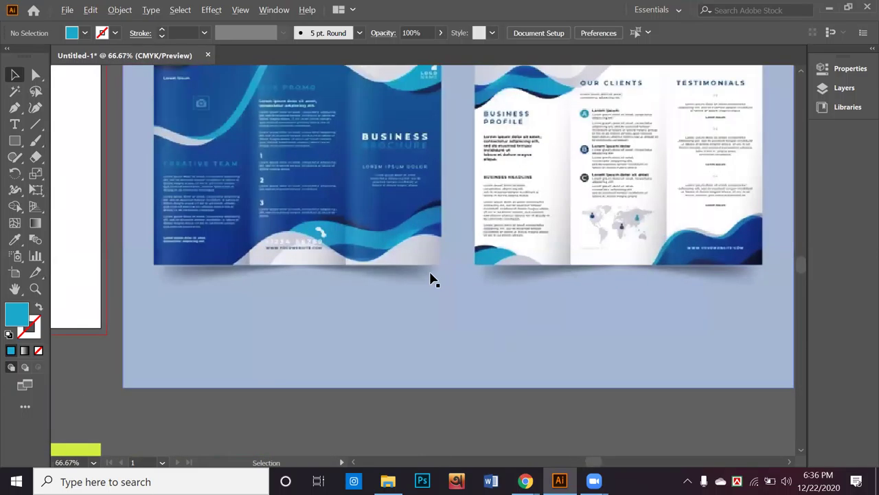
scroll(373, 295, up, 1)
click(15, 108)
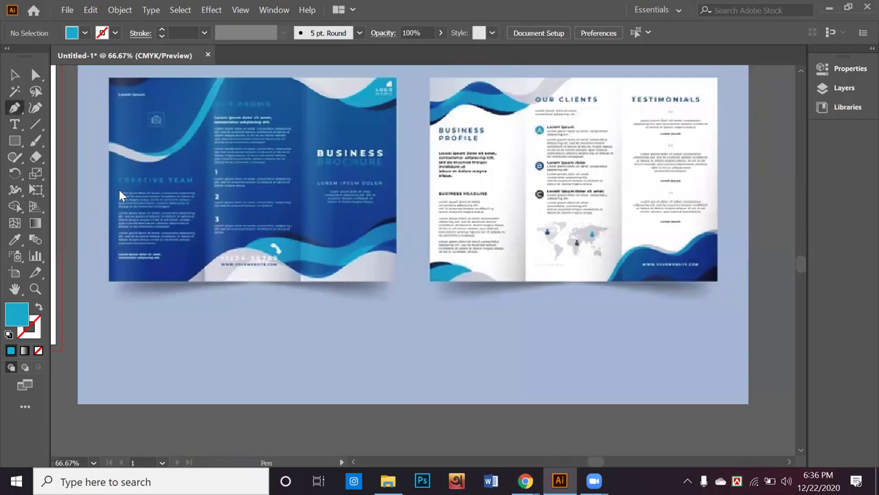
click(185, 282)
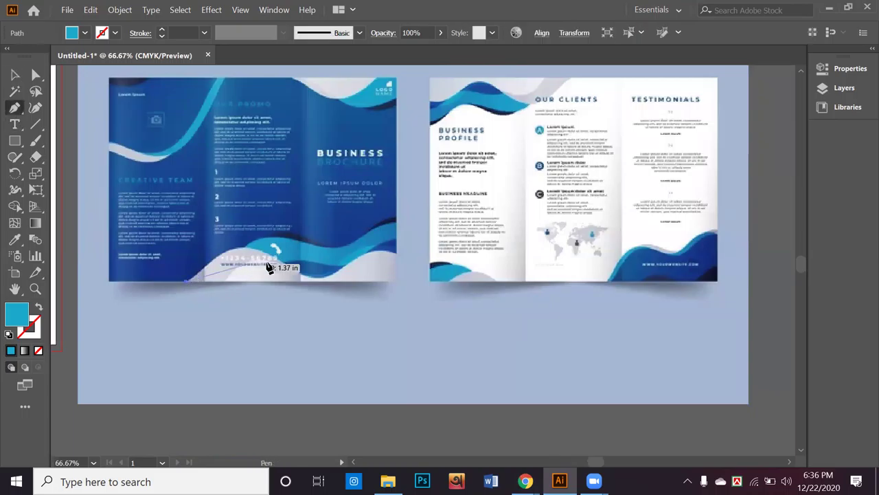
drag(286, 269, 323, 294)
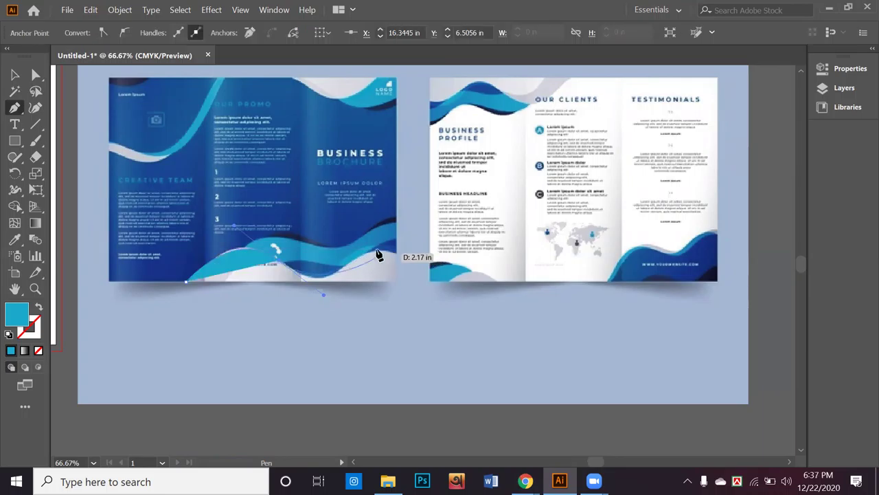
Add the remaining curved anchors and close the cyan wave path at its start point
click(385, 253)
drag(422, 243, 424, 244)
click(361, 261)
drag(364, 258, 397, 287)
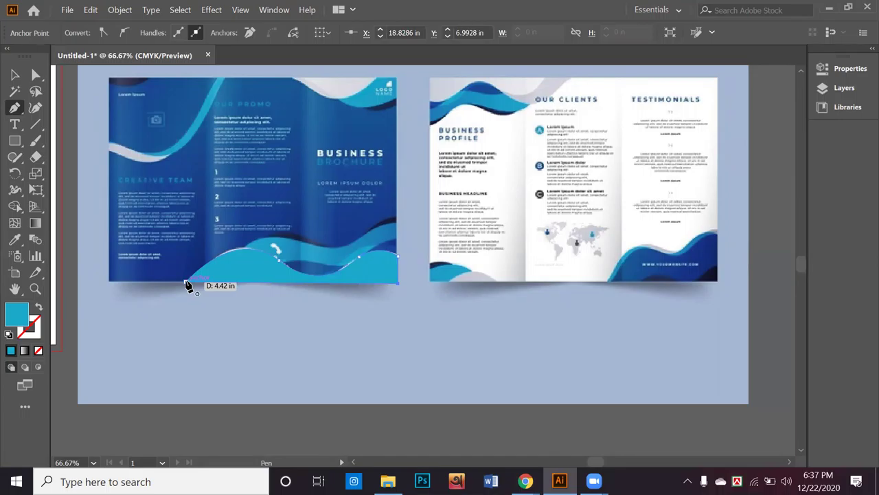
click(190, 276)
click(15, 74)
click(15, 107)
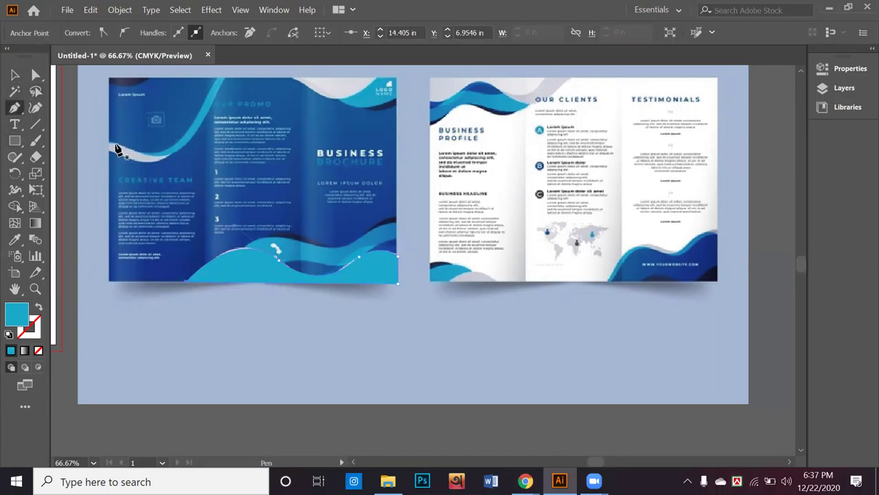
click(14, 74)
alt+scroll(256, 227, down, 3)
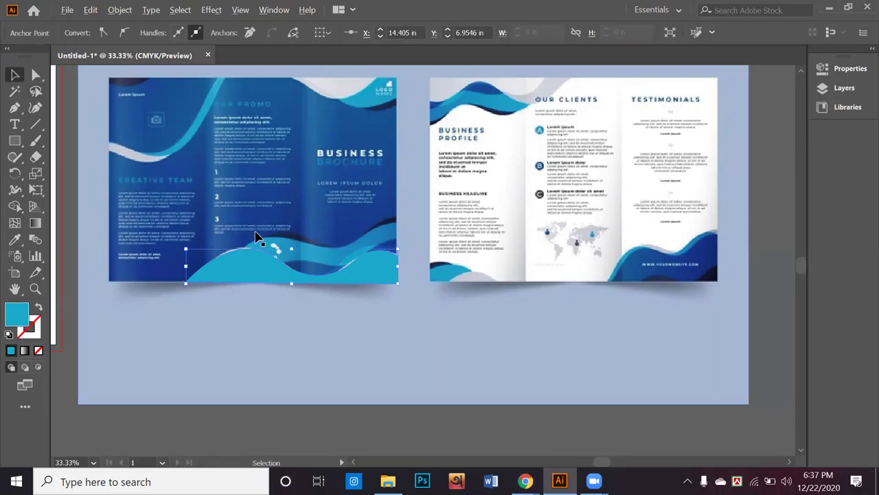
alt+scroll(256, 254, down, 1)
Move the wave to the bottom of panels 3 and 4, stretched to about 7.8 × 1.28 in
drag(243, 251, 341, 186)
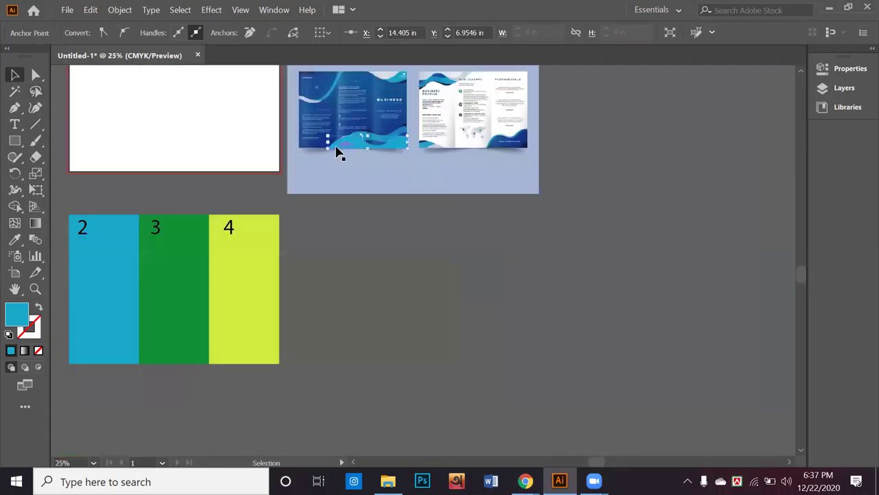
drag(341, 146, 152, 362)
drag(219, 349, 281, 323)
click(273, 363)
drag(273, 363, 267, 290)
scroll(266, 289, up, 2)
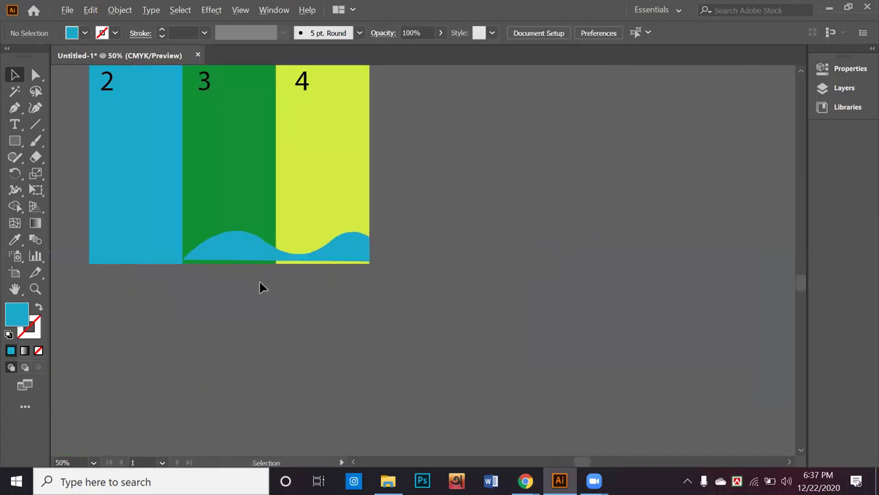
drag(247, 259, 254, 288)
click(250, 303)
scroll(247, 302, up, 1)
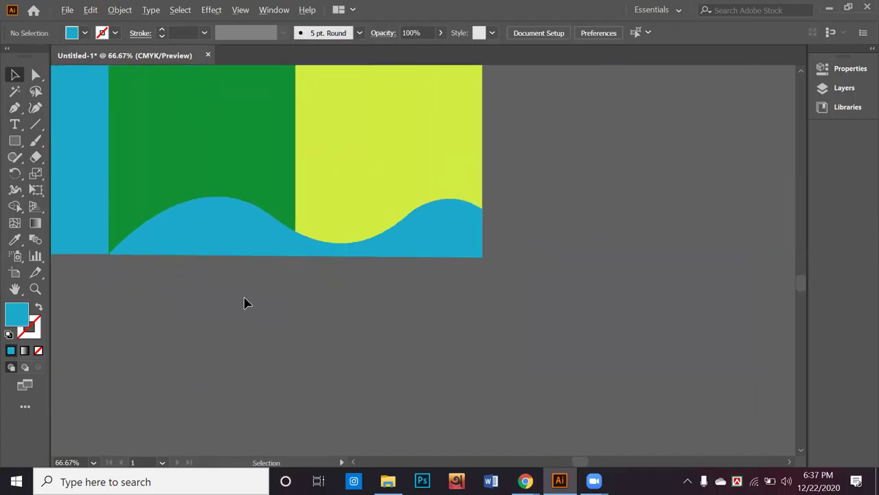
Select the blue wave and bring up its Fill swatches in the Control bar
click(231, 244)
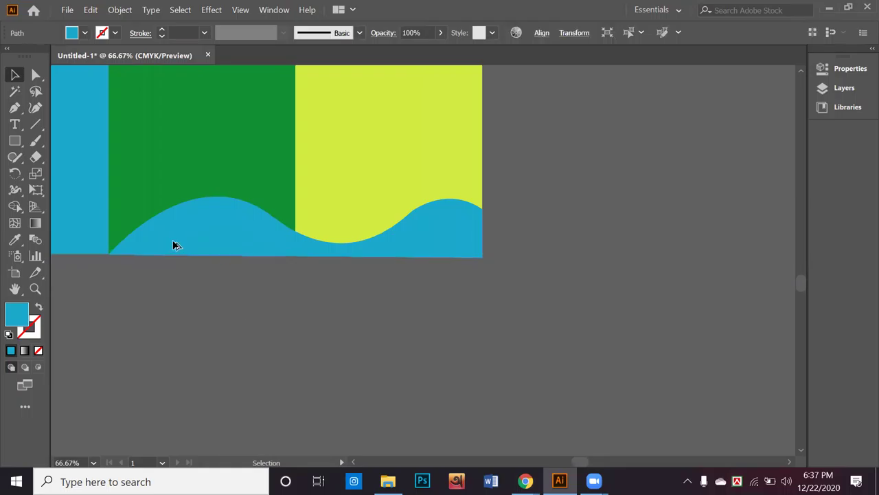
scroll(157, 247, up, 2)
drag(151, 249, 392, 252)
click(85, 33)
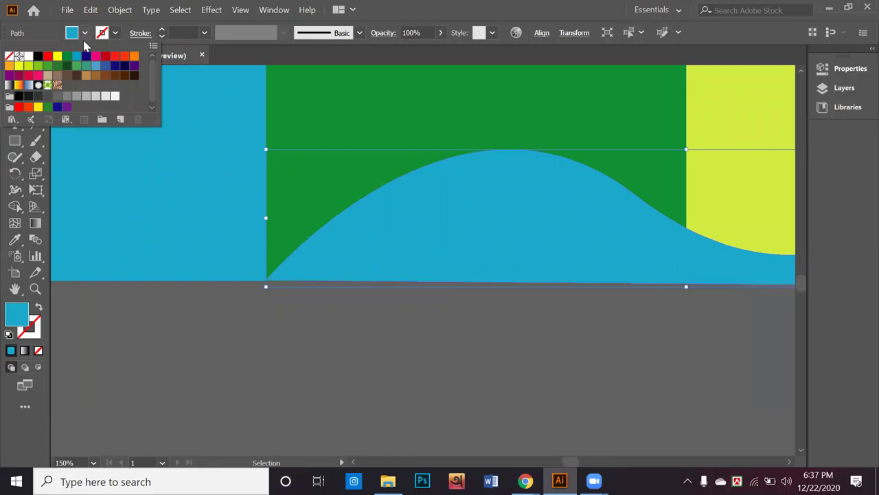
Fill the wave with black and zoom in on its rising curve
click(38, 56)
scroll(191, 352, down, 3)
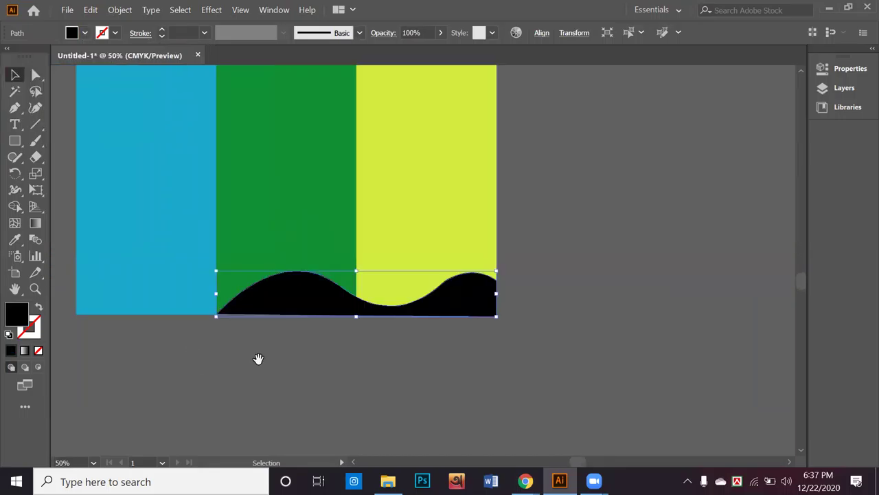
scroll(222, 355, right, 2)
scroll(340, 295, up, 1)
scroll(374, 287, up, 1)
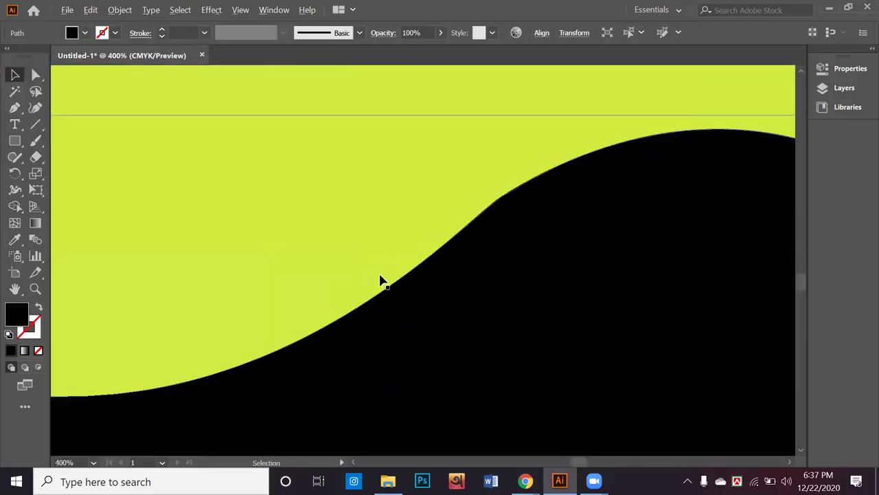
scroll(524, 249, up, 2)
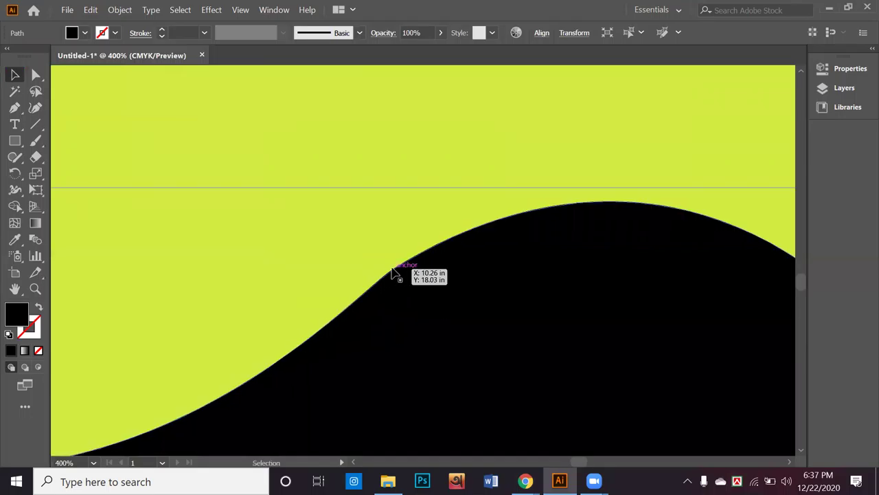
Drag the curve anchor's handle with Direct Selection to smooth the wave's bend
click(35, 75)
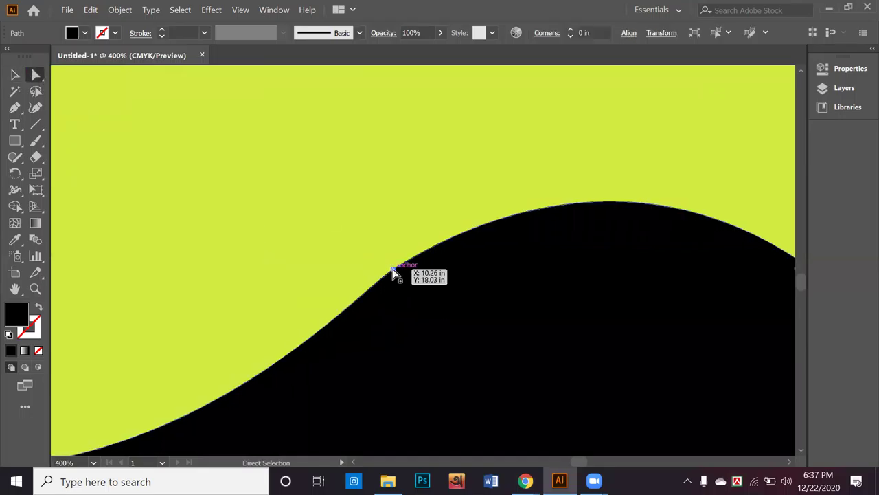
click(393, 269)
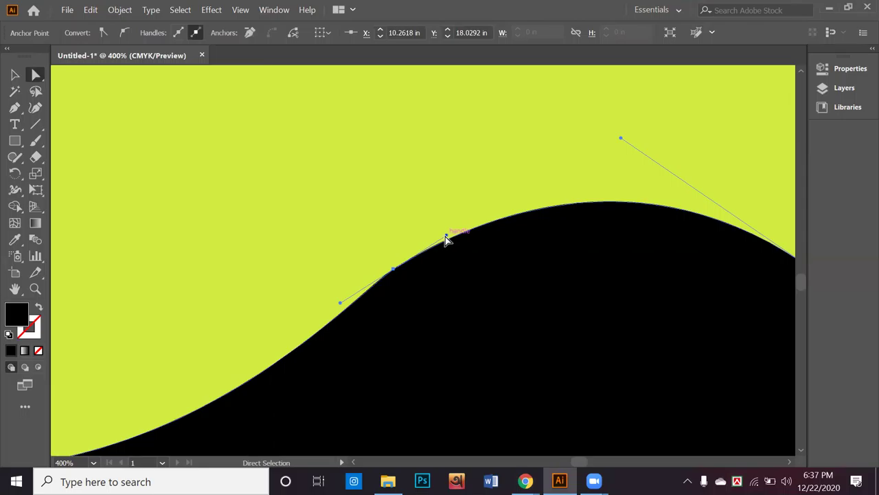
drag(446, 236, 428, 244)
click(377, 239)
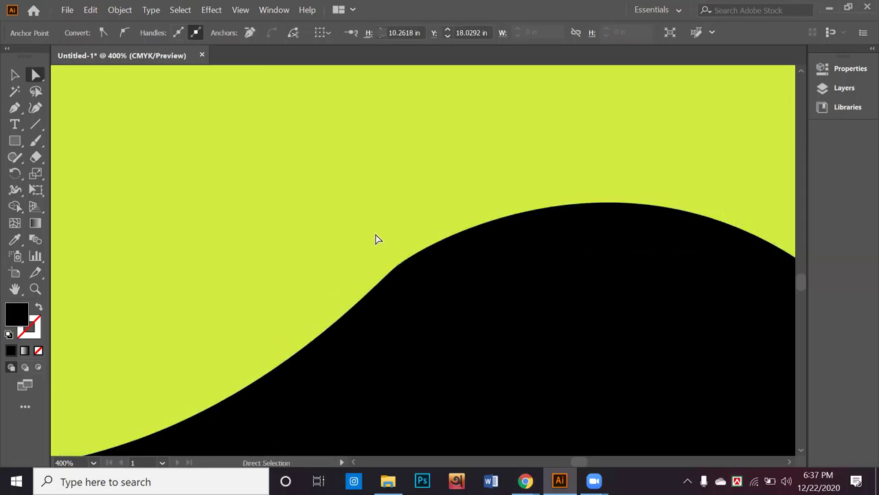
scroll(388, 278, down, 3)
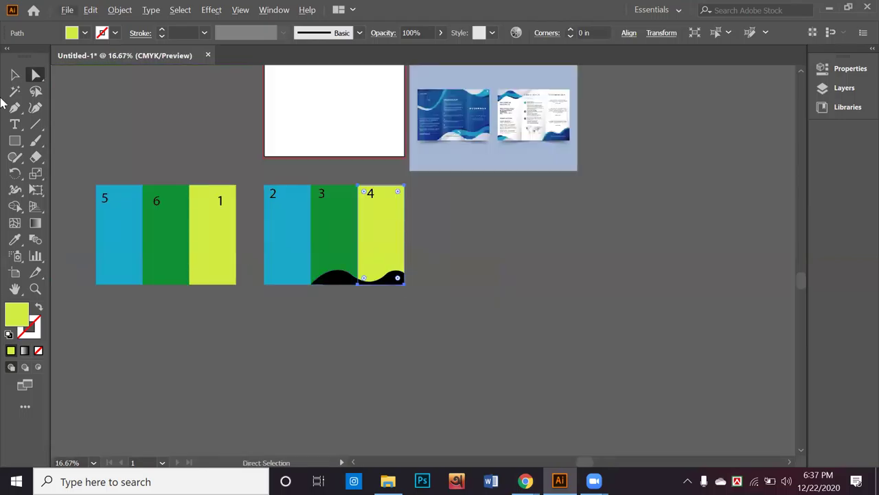
Alt-drag a copy of the black wave across to the bottom of panels 6 and 1
key(v)
click(398, 288)
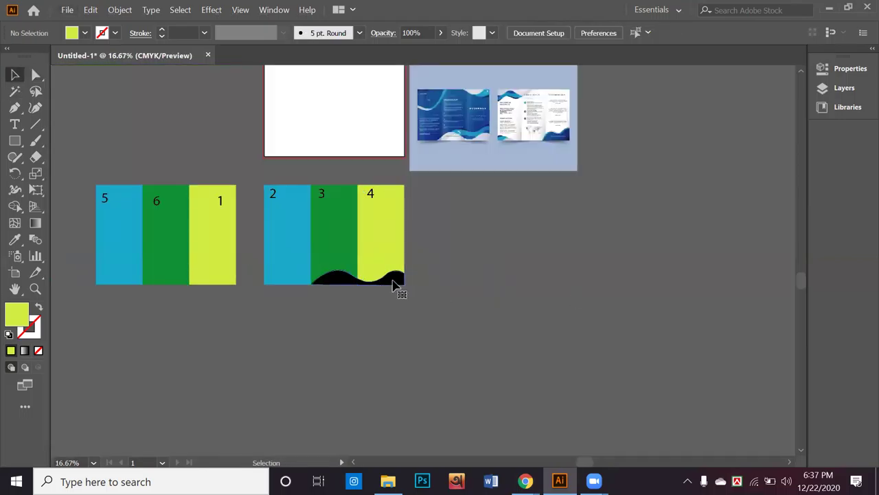
click(395, 281)
drag(395, 280, 226, 283)
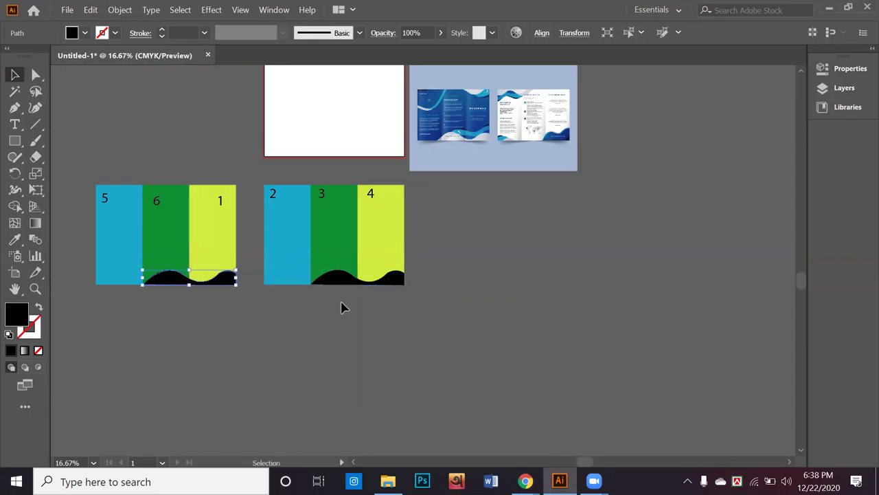
Duplicate the wave slightly higher on panels 3–4 and eyedropper the brochure's blue onto it
click(341, 305)
drag(343, 282, 344, 274)
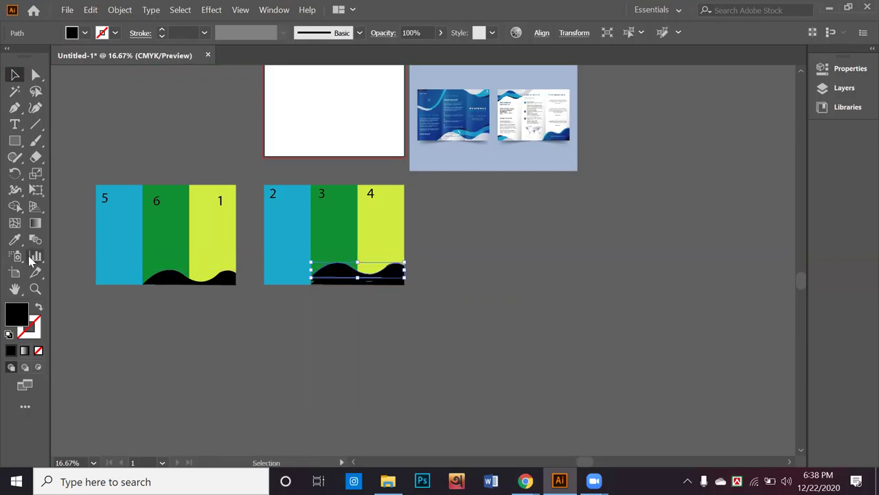
click(14, 239)
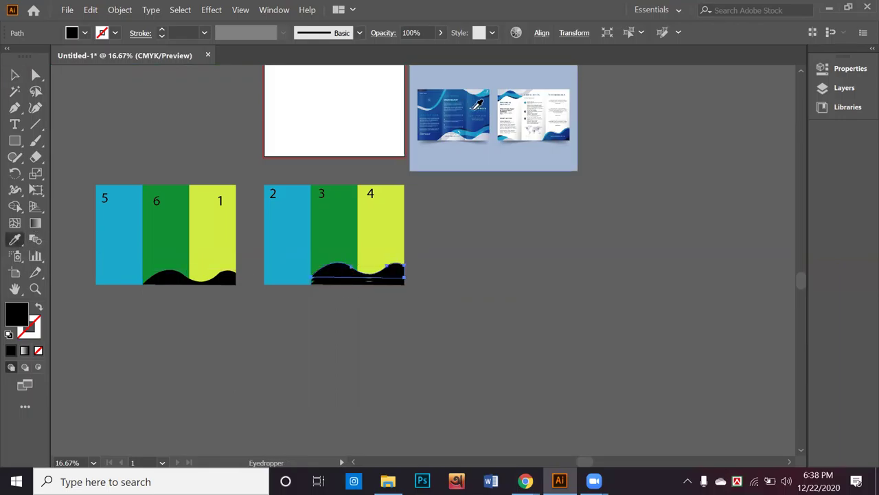
click(470, 131)
click(14, 74)
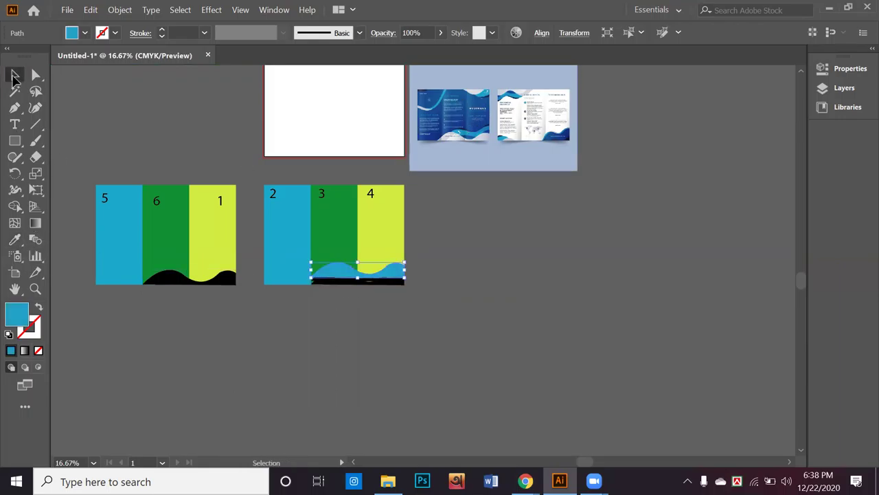
Eyedropper the brochure's darker blue and light grey onto the two waves beneath
click(338, 282)
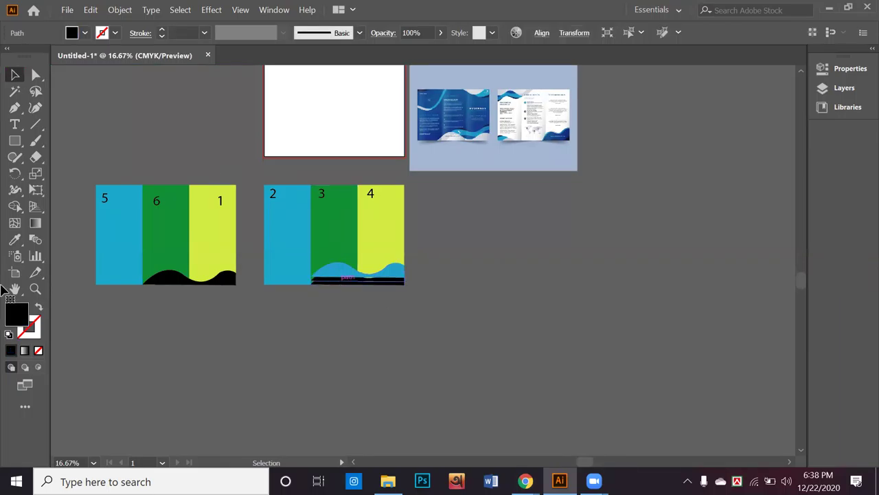
click(12, 241)
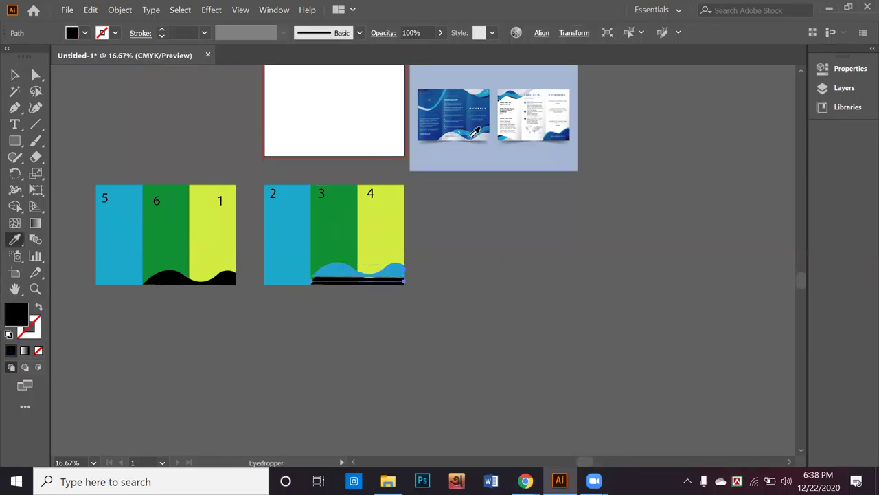
click(473, 133)
click(15, 77)
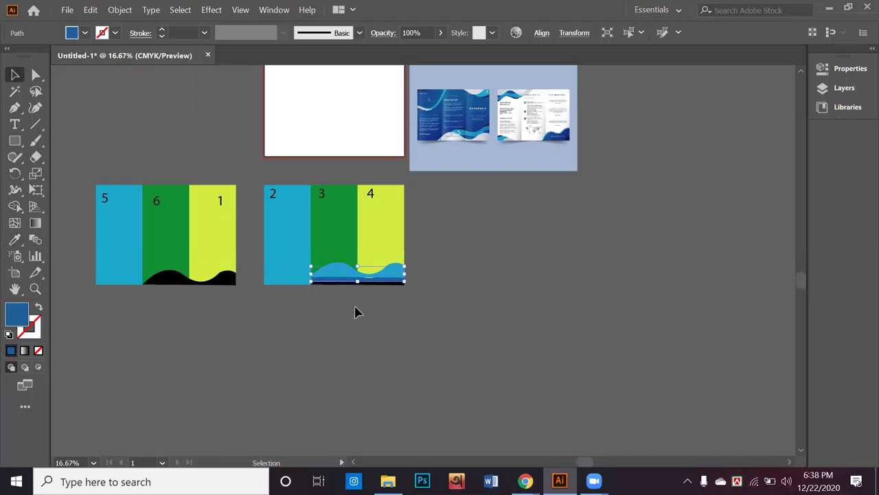
click(369, 287)
click(373, 288)
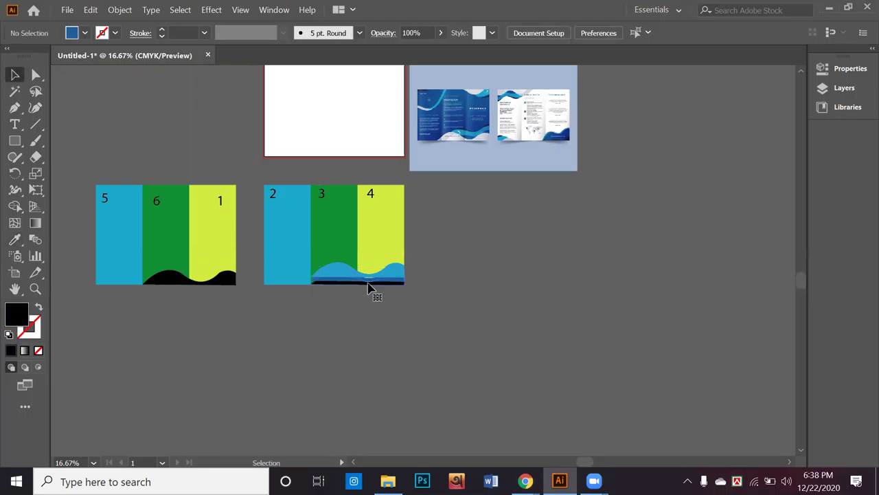
click(15, 239)
click(480, 141)
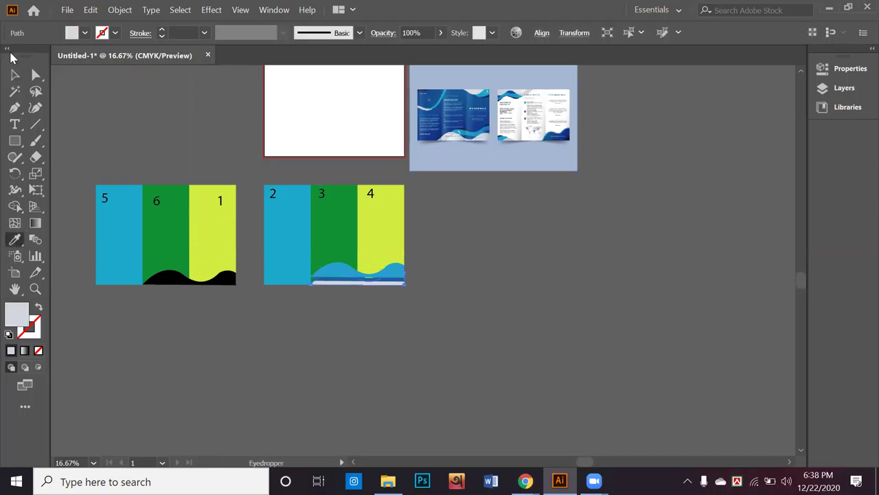
click(15, 75)
Bring the light grey wave to the front with Arrange > Bring to Front
right_click(361, 288)
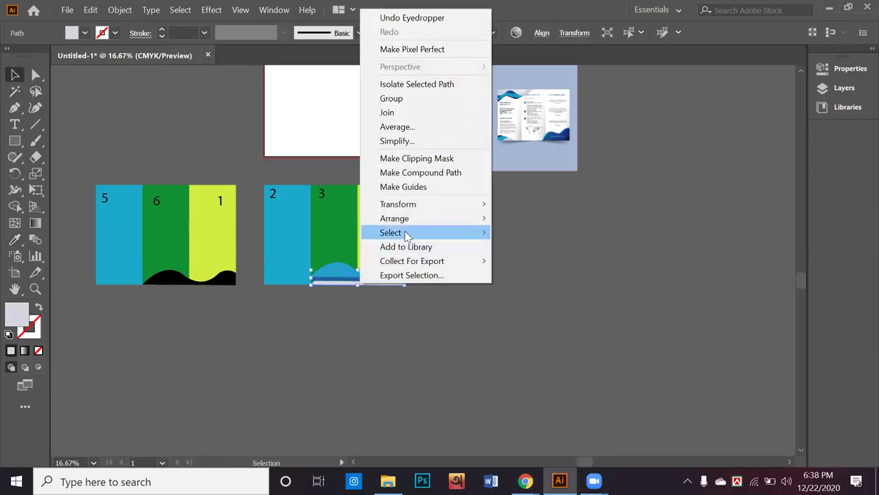
mouse_move(412, 215)
click(533, 220)
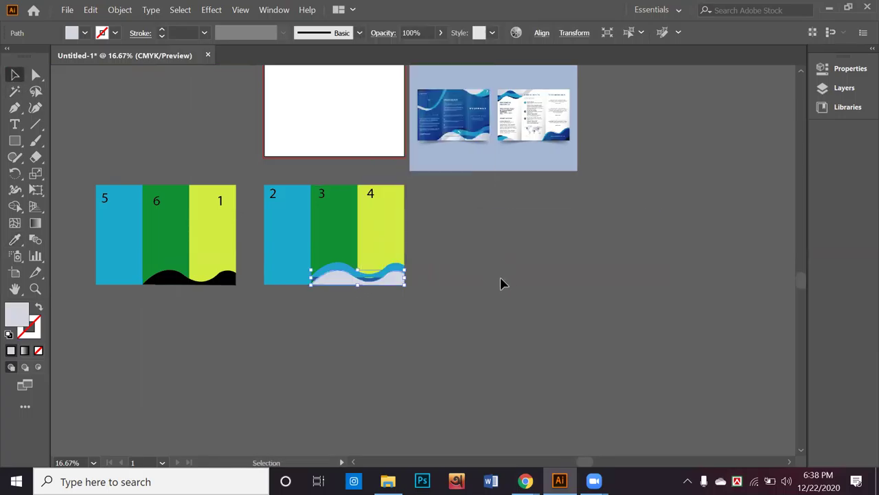
click(379, 287)
scroll(379, 286, up, 1)
scroll(374, 286, up, 2)
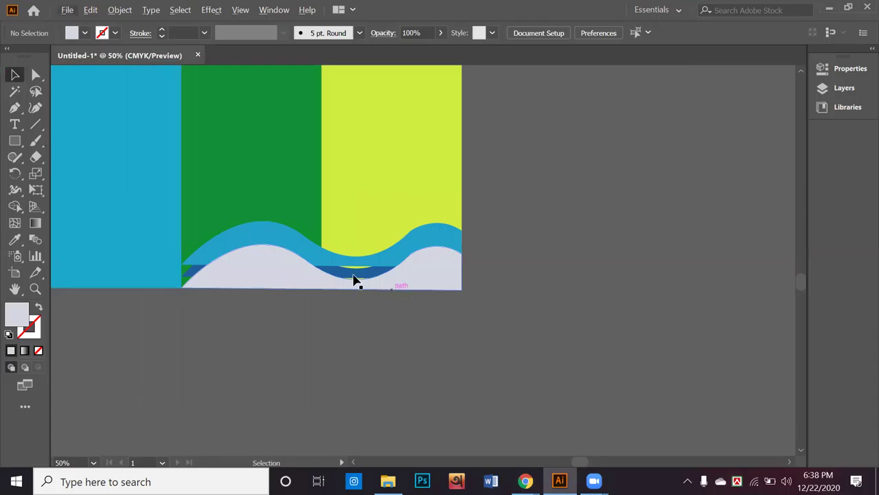
Nudge the bottom wave down-right and move the blue wave down slightly
click(351, 279)
drag(349, 279, 362, 289)
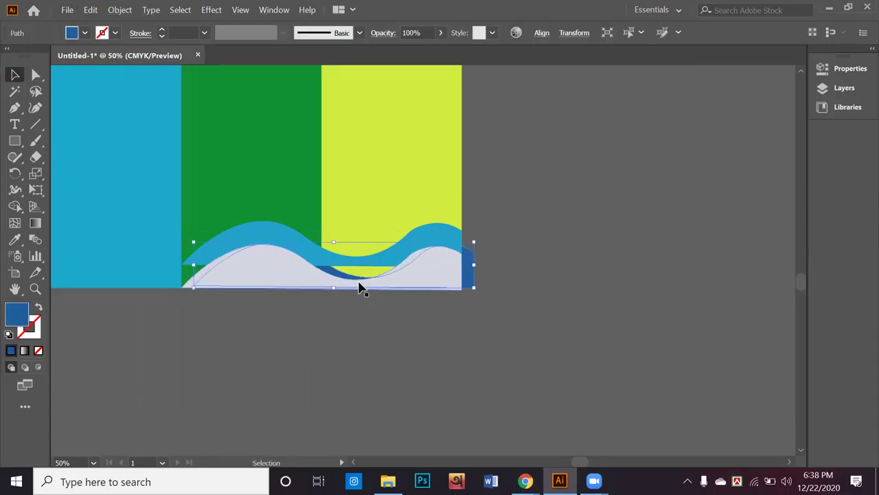
click(435, 313)
drag(395, 257, 373, 277)
click(540, 268)
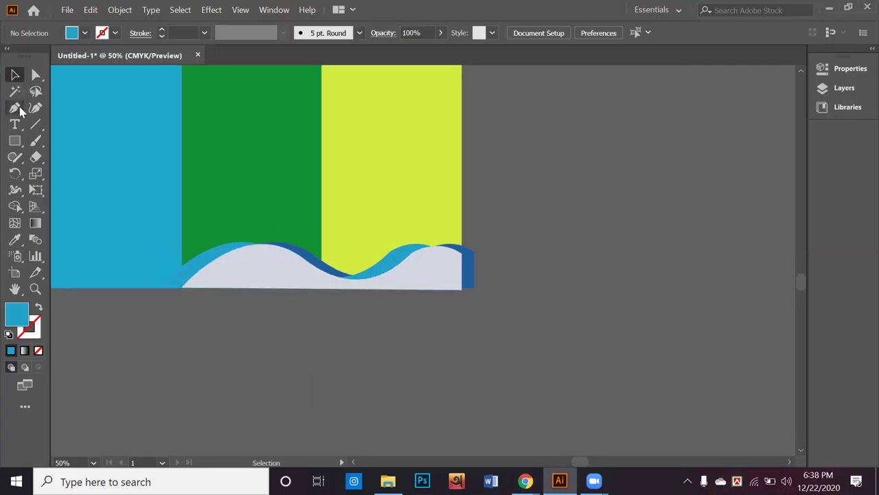
Trim away the wave piece extending past the artboard's right edge with the Shape Builder
click(14, 140)
drag(14, 140, 15, 141)
drag(461, 389, 462, 390)
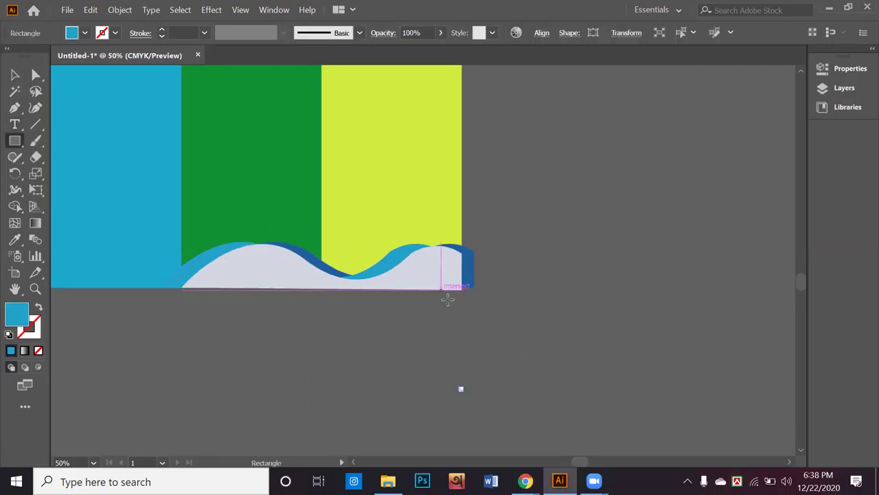
click(12, 74)
click(570, 298)
click(399, 248)
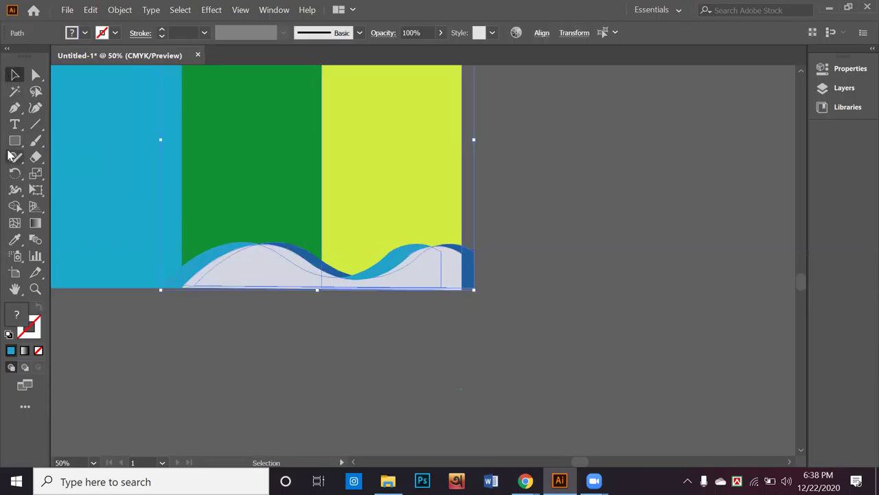
click(14, 206)
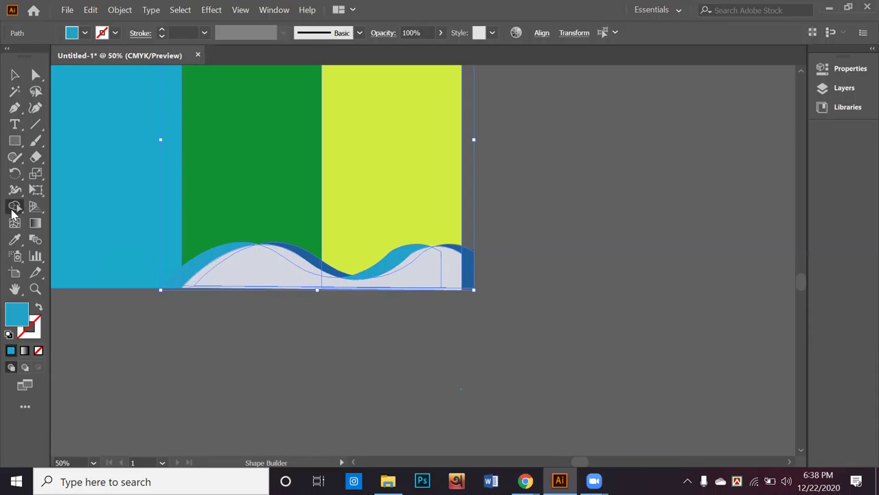
alt+click(470, 268)
click(14, 74)
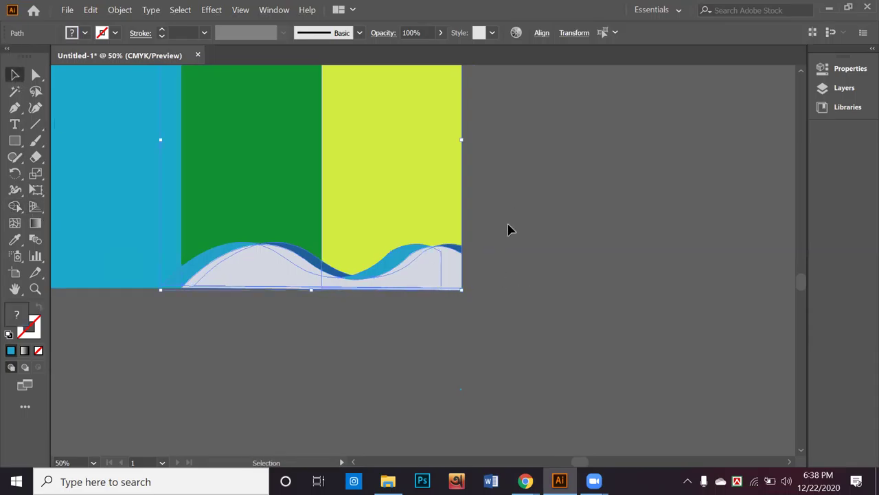
click(500, 248)
At 100% zoom, drag the grey wave's bottom-left anchor to the panel's left edge
key(ctrl+1)
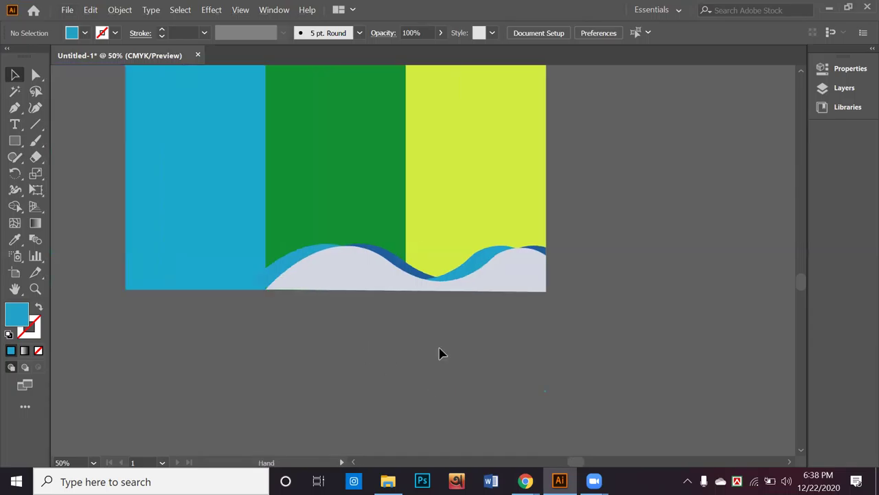
click(36, 74)
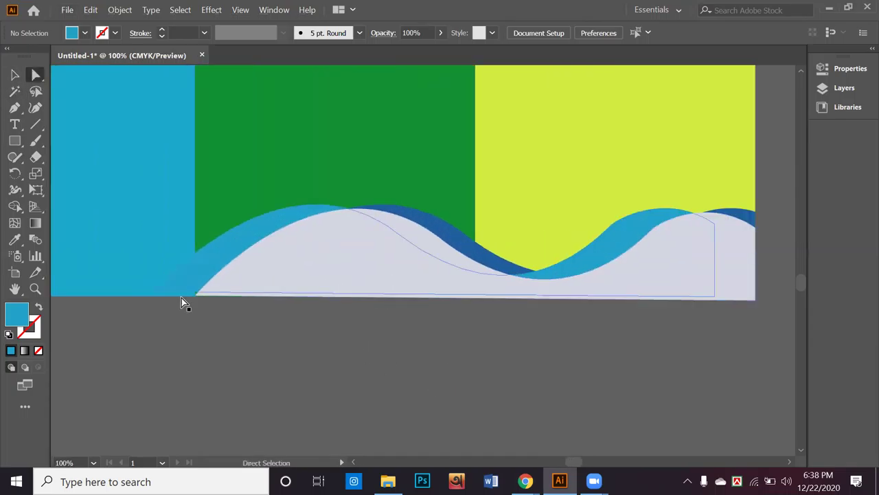
drag(157, 291, 171, 301)
drag(177, 302, 196, 297)
click(210, 314)
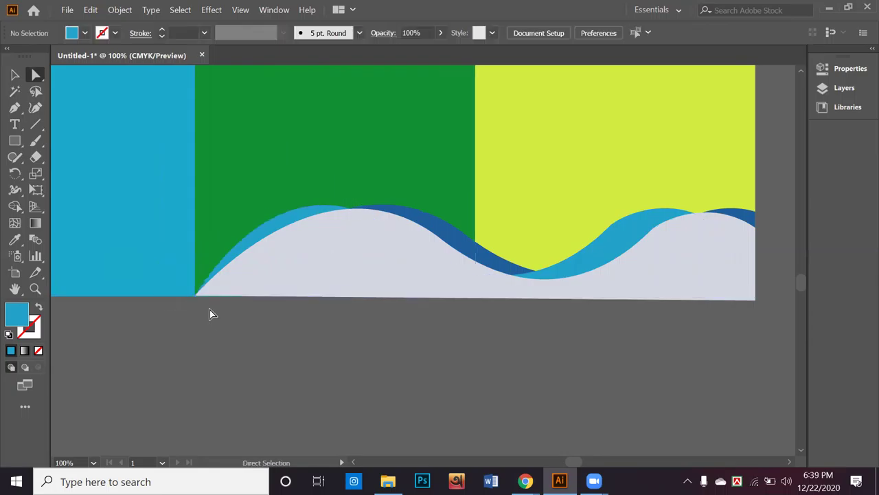
Shift the light grey wave path slightly left into alignment
scroll(353, 334, right, 5)
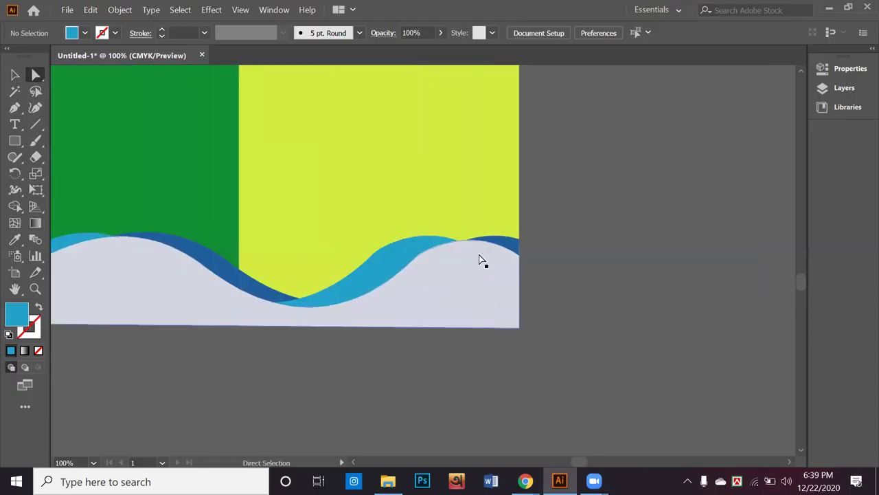
click(480, 257)
drag(486, 257, 479, 256)
click(559, 288)
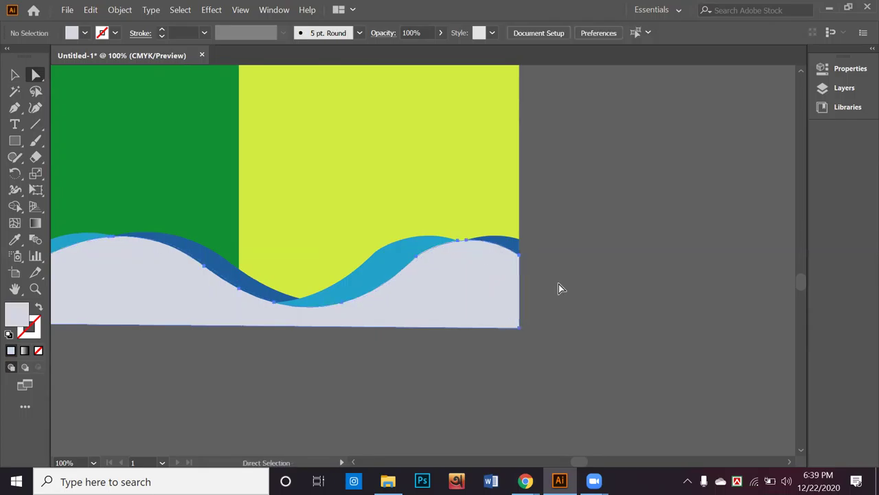
scroll(481, 282, down, 3)
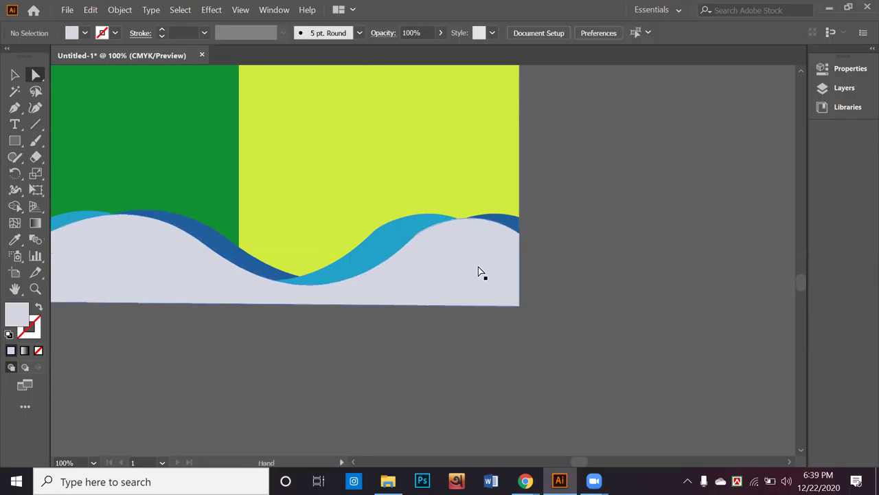
alt+scroll(432, 250, down, 1)
Change the cyan panel 2 strip's fill to white
alt+scroll(427, 254, down, 1)
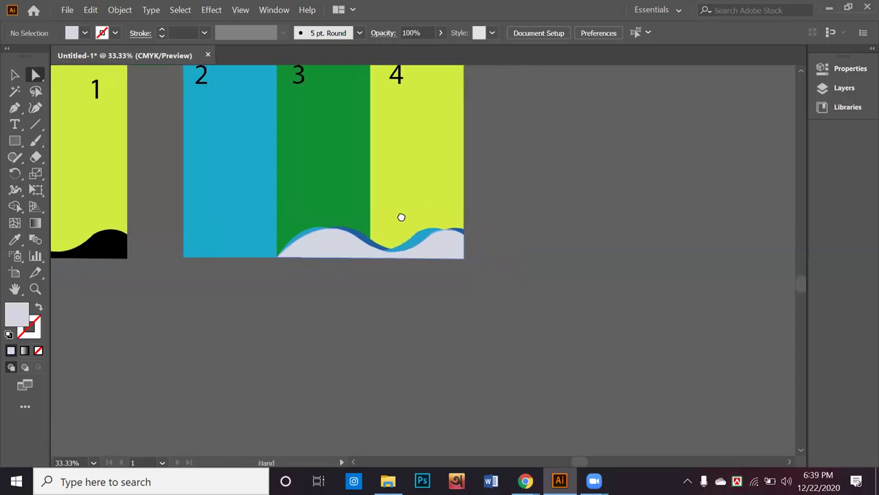
scroll(400, 218, up, 3)
scroll(309, 230, left, 3)
click(347, 318)
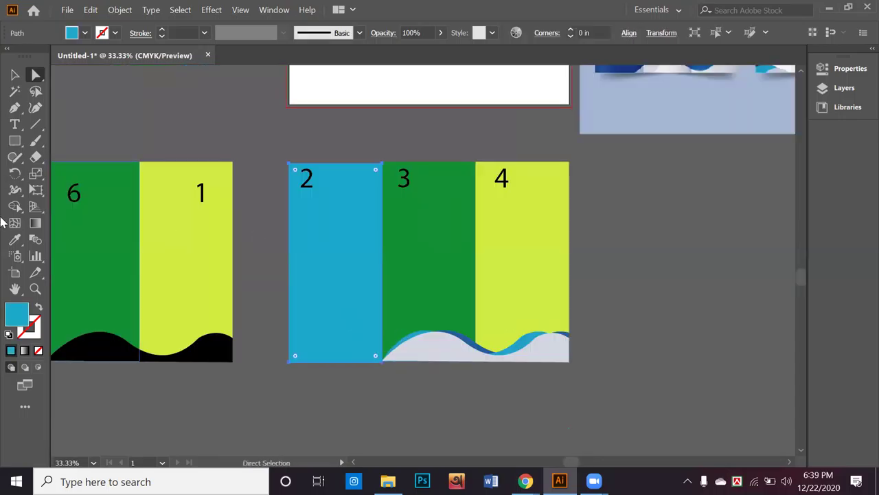
click(85, 33)
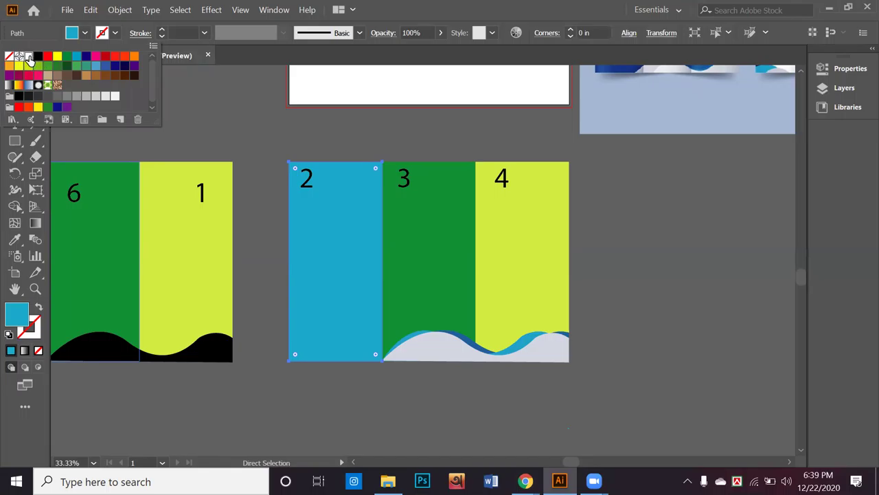
click(29, 56)
click(198, 91)
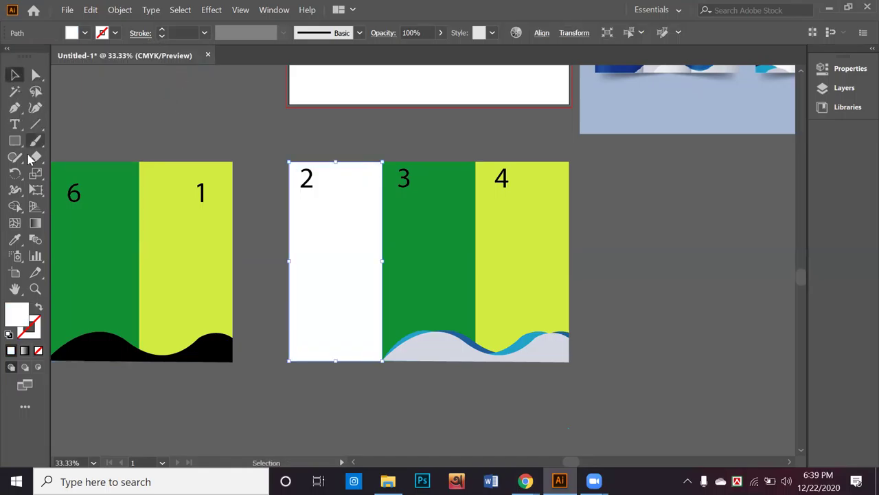
click(15, 239)
Delete the black wave under panels 6 and 1, undoing a misplaced wave duplicate
key(v)
click(125, 364)
key(Delete)
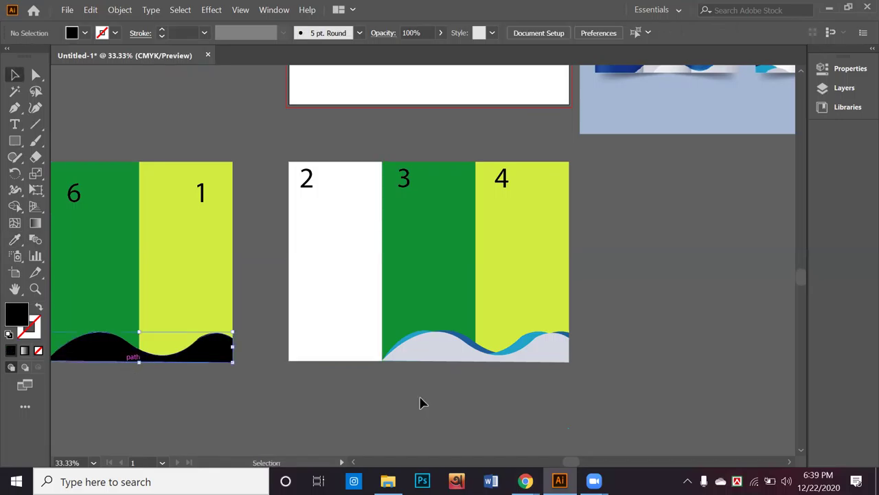
click(424, 350)
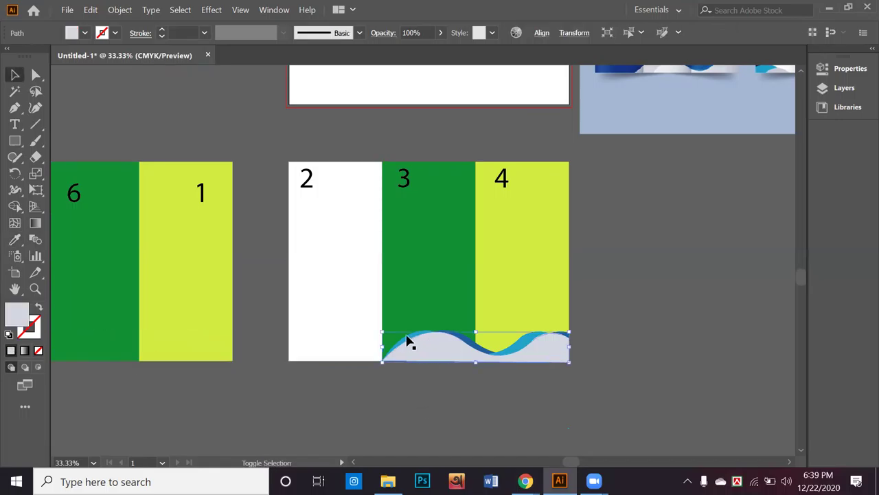
shift+click(477, 350)
shift+click(477, 351)
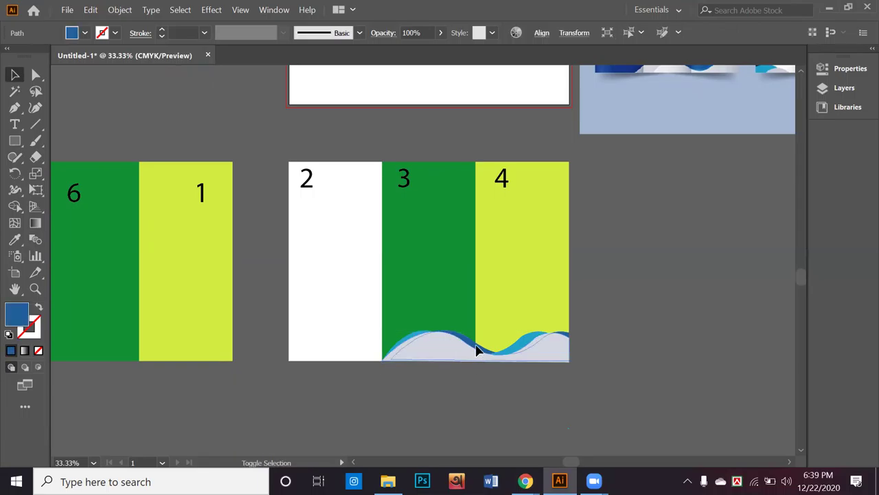
shift+click(524, 348)
drag(528, 345, 419, 396)
click(511, 400)
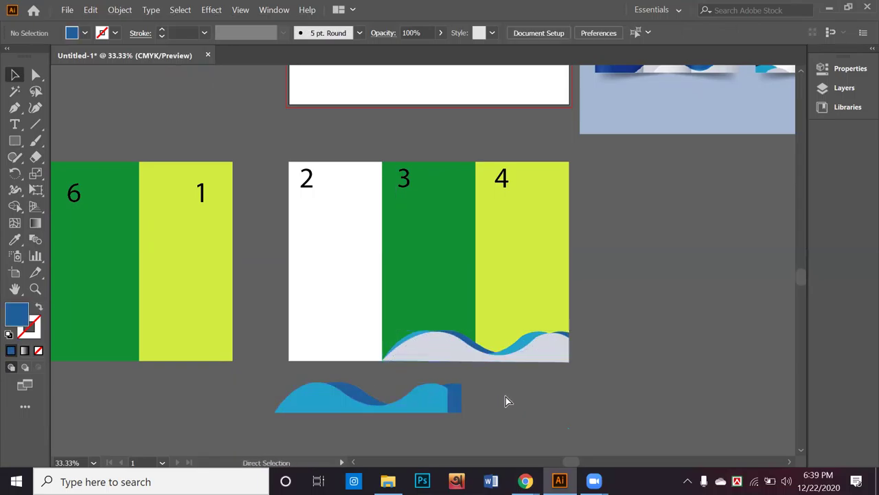
key(ctrl+z)
Alt-drag a copy of the layered cyan, blue and grey wave group onto panels 6 and 1
click(491, 395)
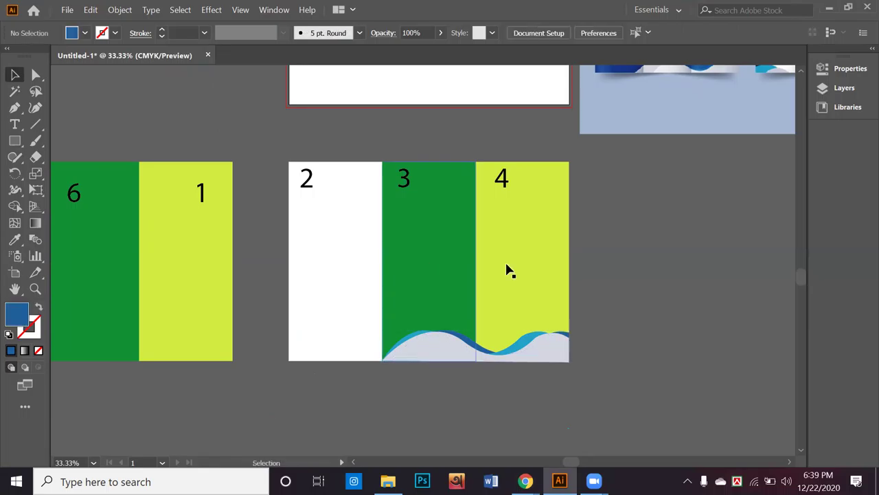
click(467, 271)
shift+click(458, 289)
key(a)
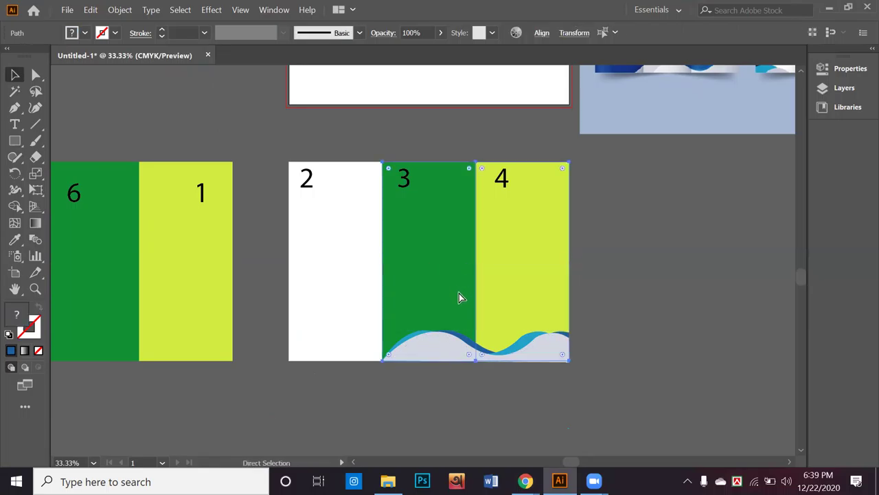
click(588, 372)
key(v)
click(448, 348)
drag(452, 353, 120, 352)
click(171, 406)
drag(202, 387, 499, 403)
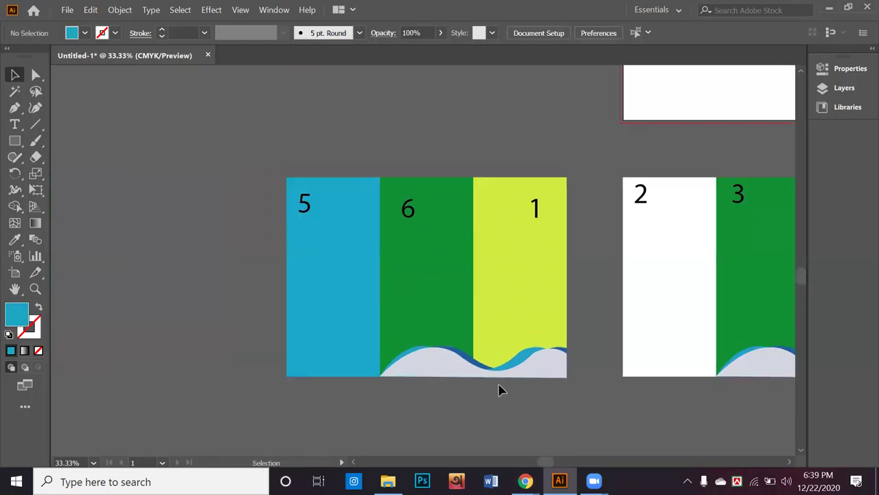
Draw a curved shape across the top of panels 5 and 6 and fill it light grey with the Eyedropper
key(p)
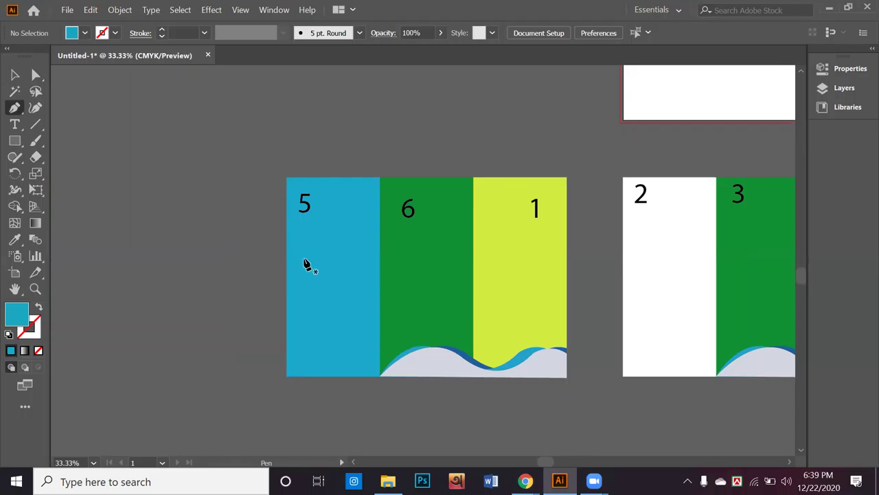
drag(286, 242, 338, 276)
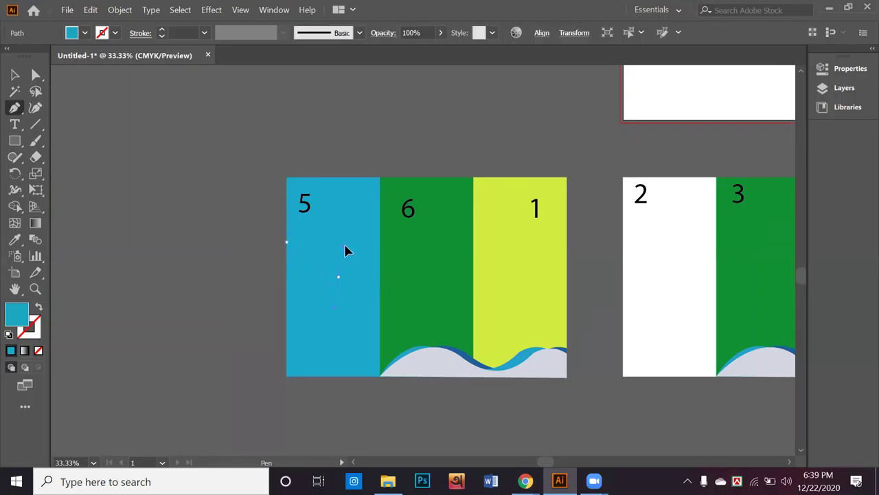
drag(412, 233, 504, 257)
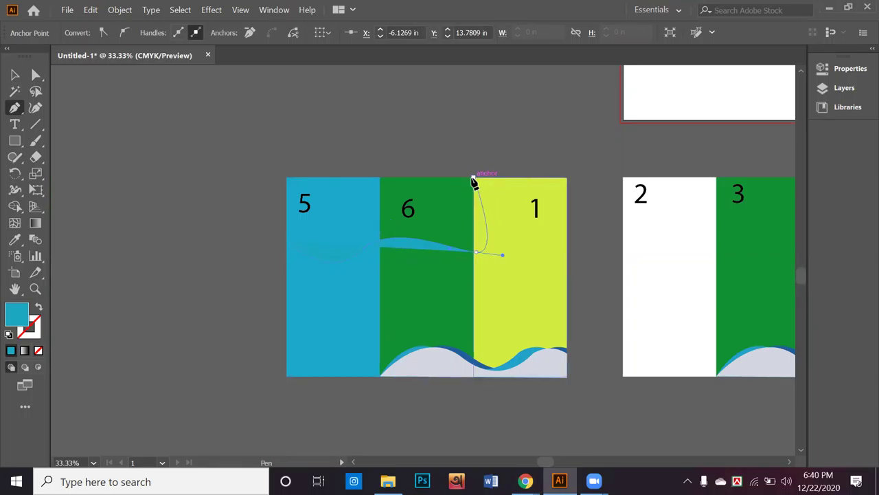
click(473, 178)
drag(286, 177, 288, 244)
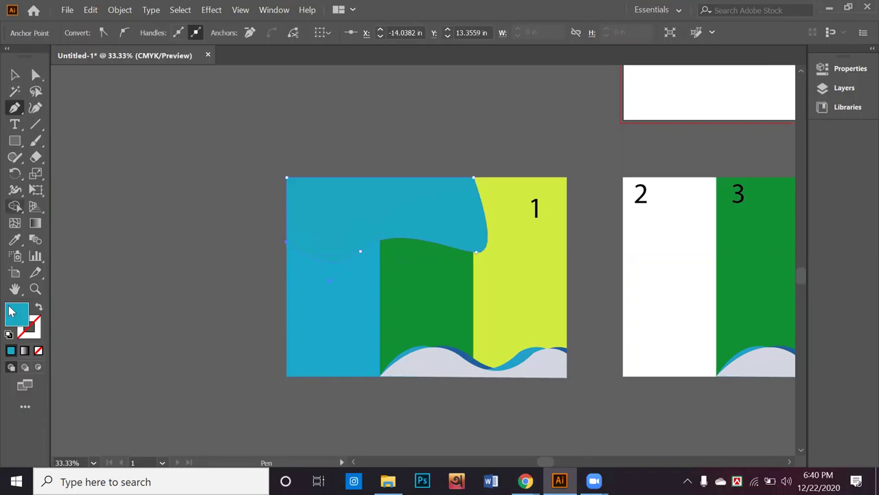
click(15, 239)
click(425, 355)
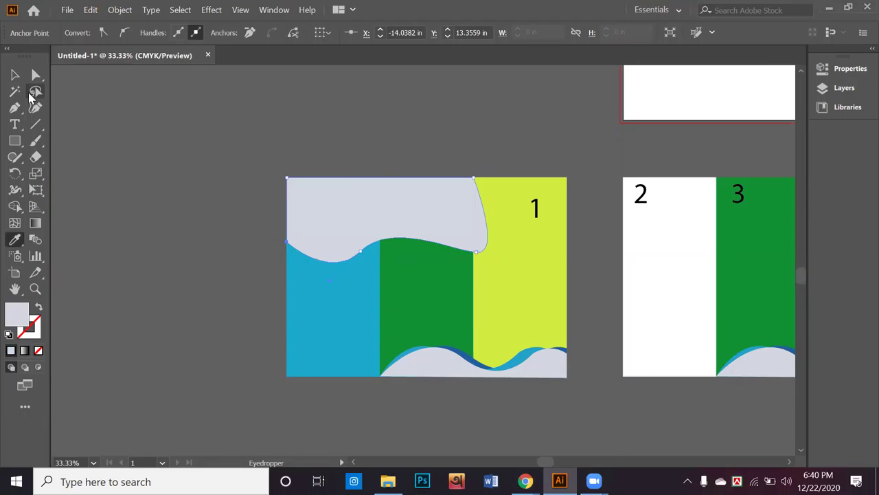
Send the grey top shape to the back, behind the panel numbers
click(15, 74)
click(240, 214)
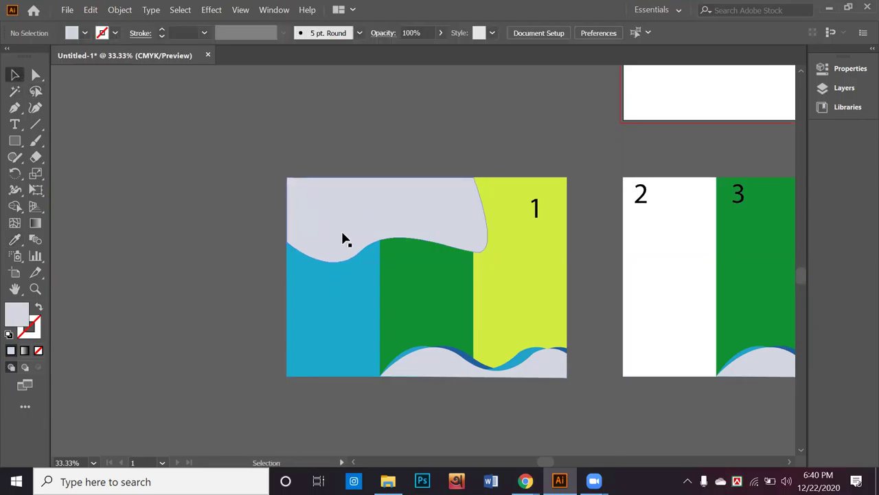
scroll(341, 240, down, 1)
drag(376, 229, 252, 251)
click(251, 251)
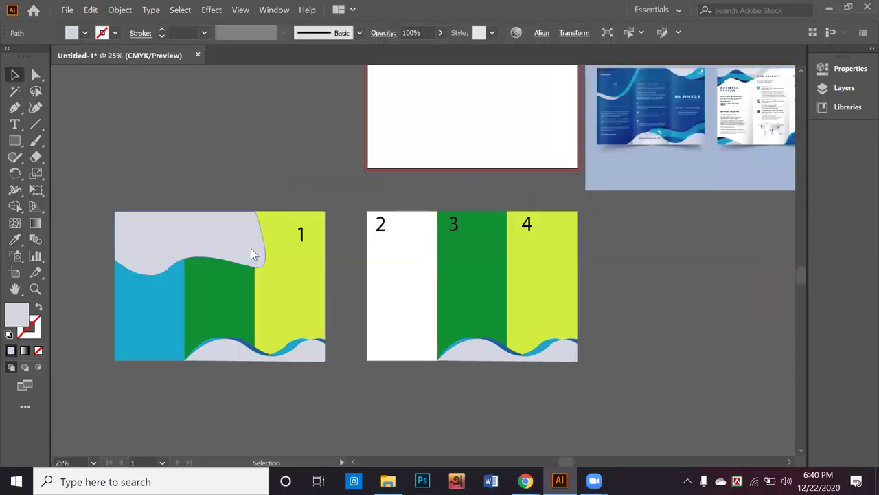
right_click(252, 252)
mouse_move(319, 403)
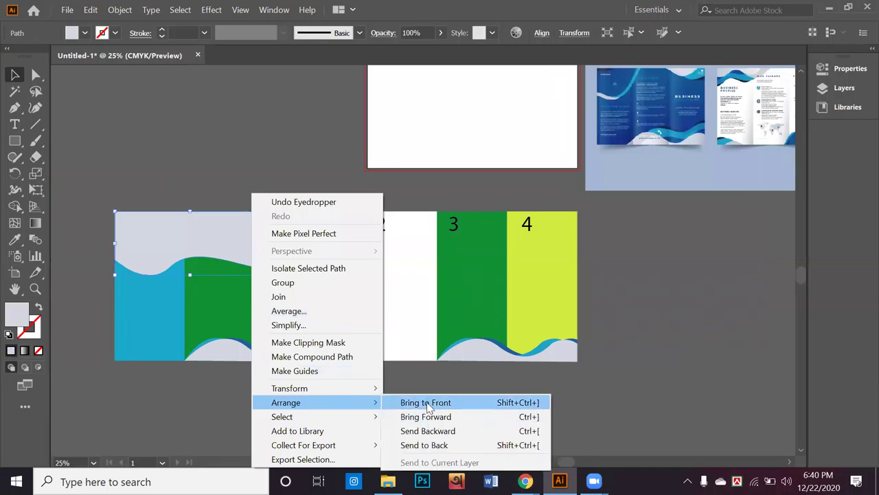
click(434, 445)
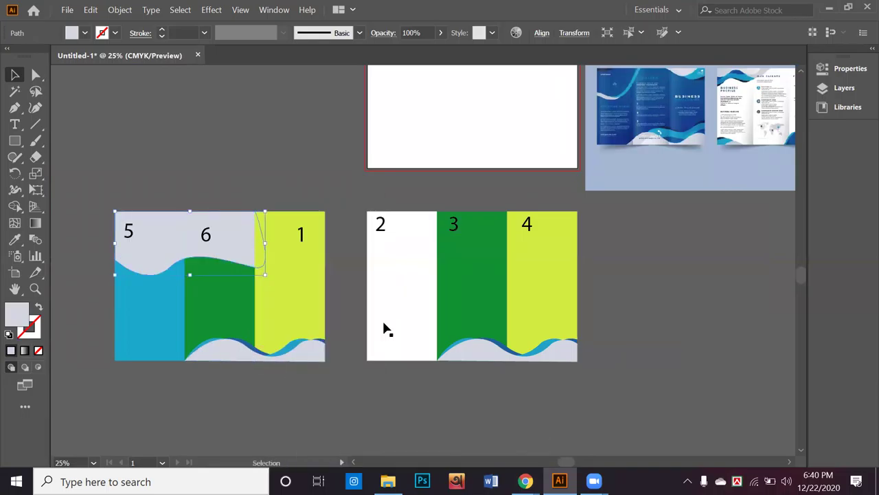
Alt-drag a copy of the wave up onto panels 5 and 6
click(291, 200)
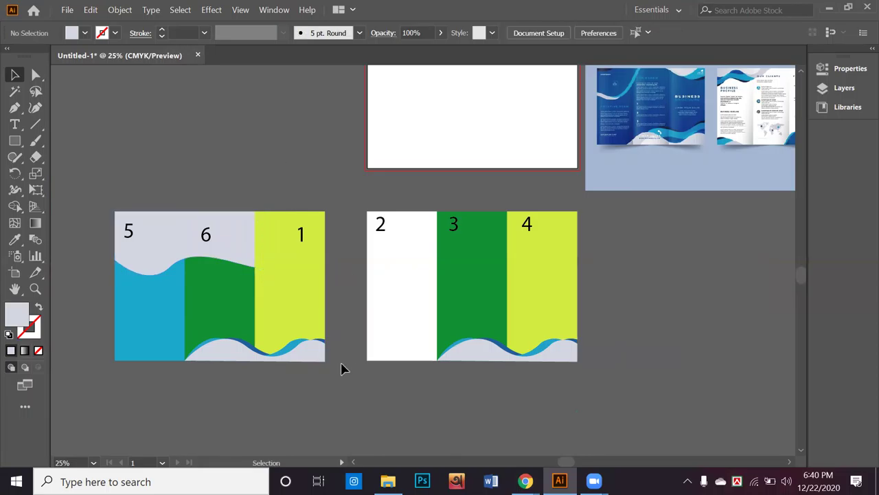
drag(343, 369, 295, 345)
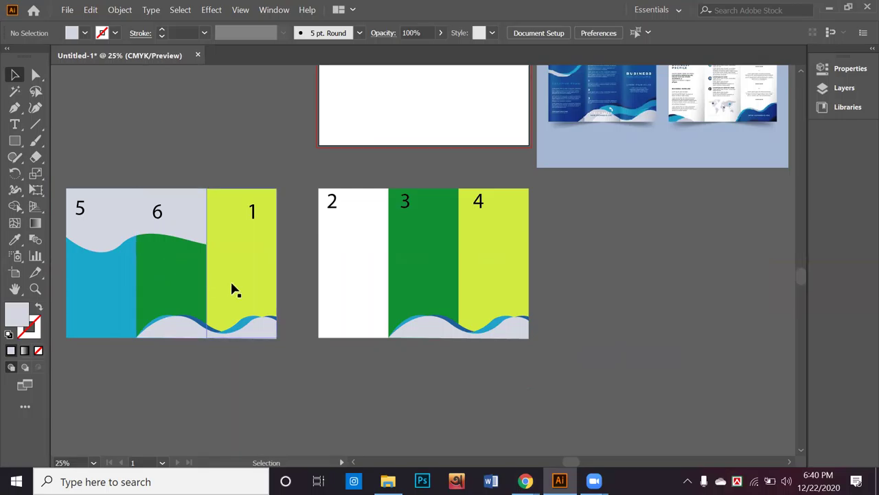
drag(122, 228, 112, 358)
Remove the small bump left of panel 5 with the Shape Builder tool
click(114, 373)
scroll(112, 355, left, 3)
drag(118, 314, 173, 295)
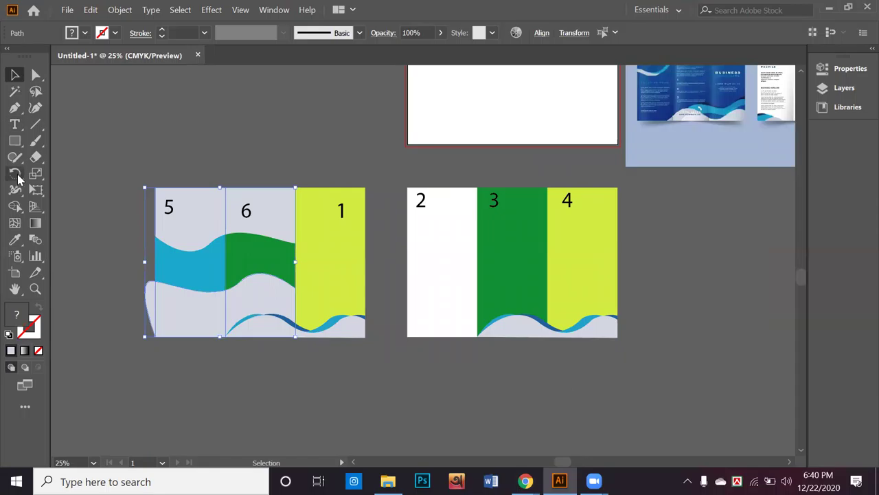
click(14, 206)
drag(135, 296, 149, 298)
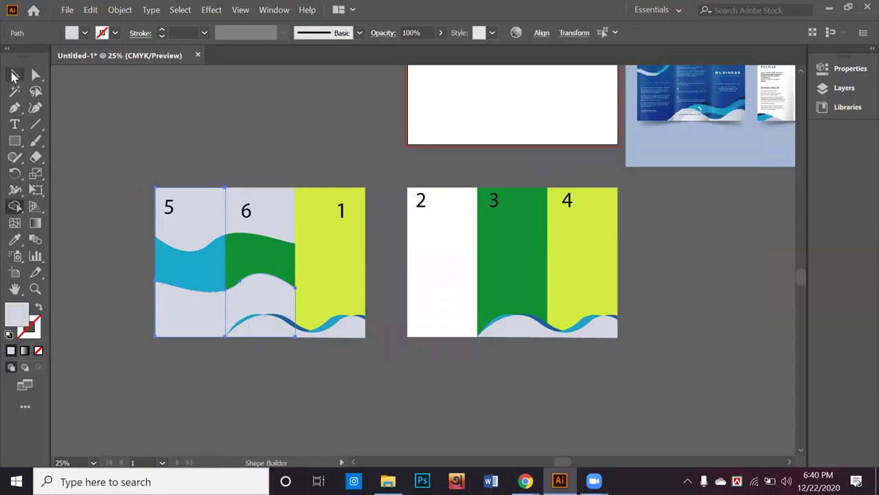
key(v)
Fill the wave at the bottom of panel 5 with white sampled from the artboard
click(385, 233)
key(ctrl+minus)
key(ctrl+minus)
scroll(353, 236, right, 4)
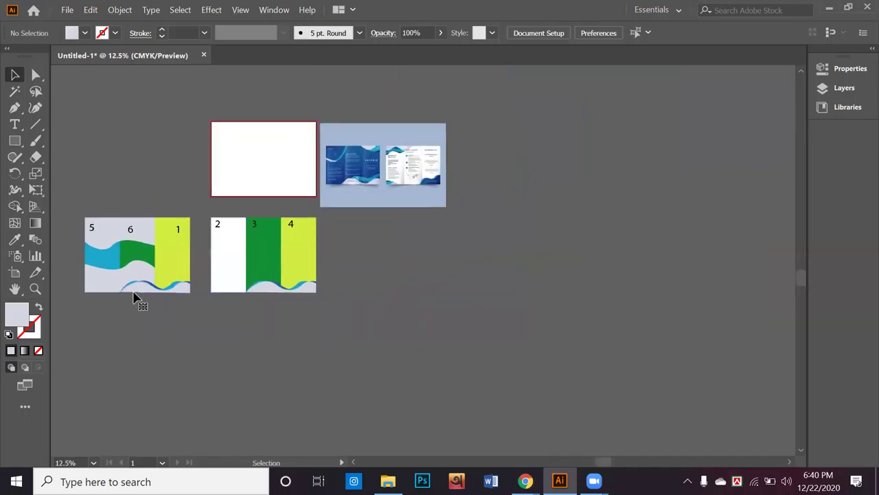
click(134, 293)
click(11, 239)
click(215, 164)
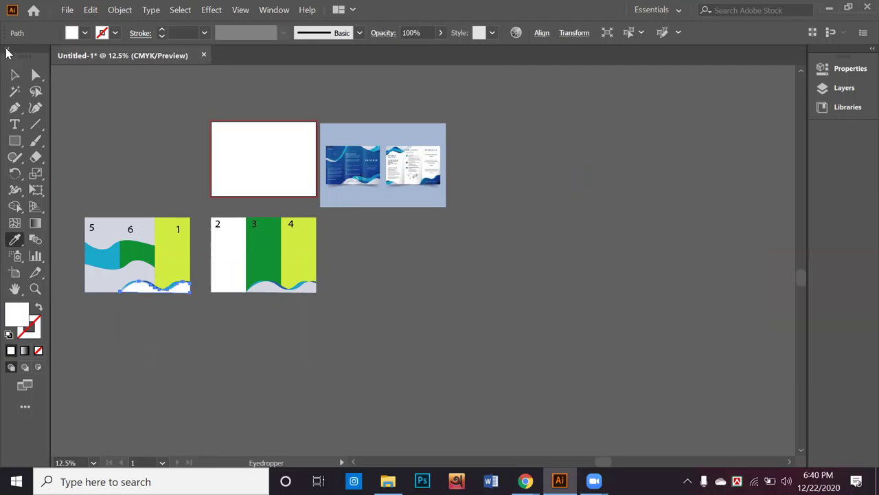
key(v)
click(216, 101)
Check the objects on each artboard with marquee selections, then deselect
drag(222, 149, 210, 122)
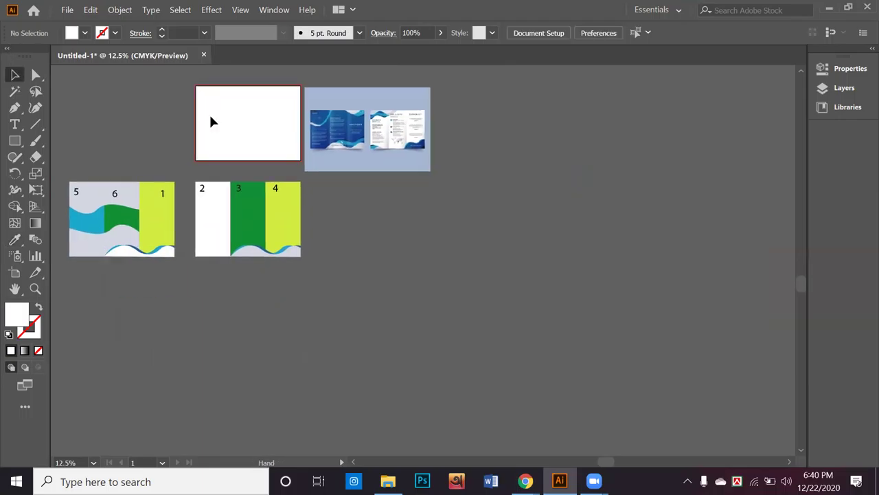
drag(277, 191, 331, 189)
drag(198, 275, 229, 290)
click(372, 285)
drag(344, 268, 242, 201)
drag(77, 166, 143, 285)
drag(167, 180, 174, 286)
drag(205, 170, 216, 316)
click(251, 328)
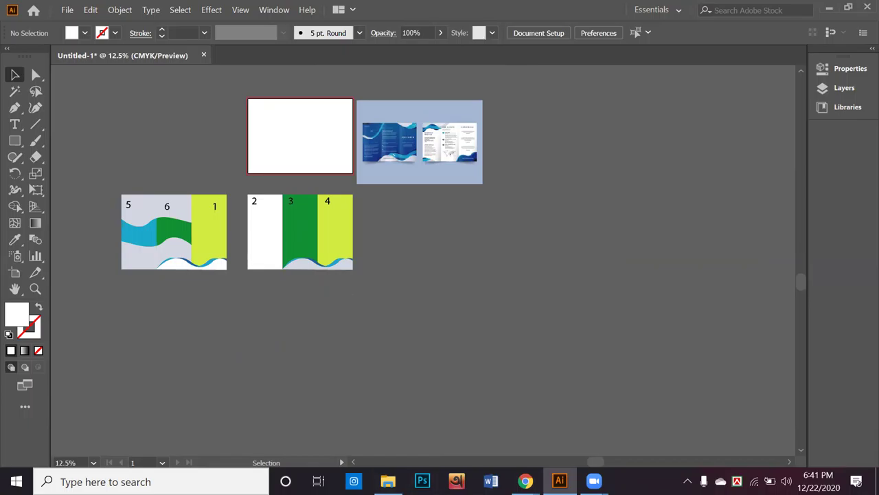
Back in Chrome, replace the search with 'freepik' and open the Freepik website from the results
mouse_move(525, 481)
click(497, 444)
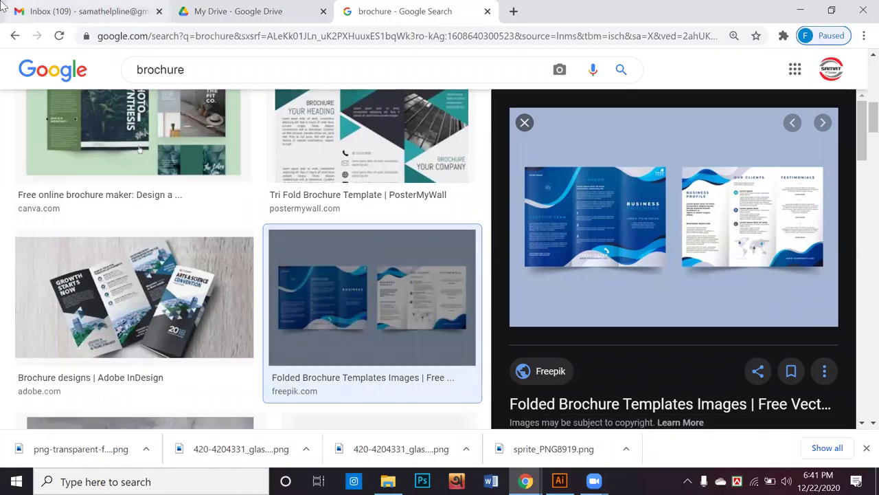
click(179, 80)
key(ctrl+a)
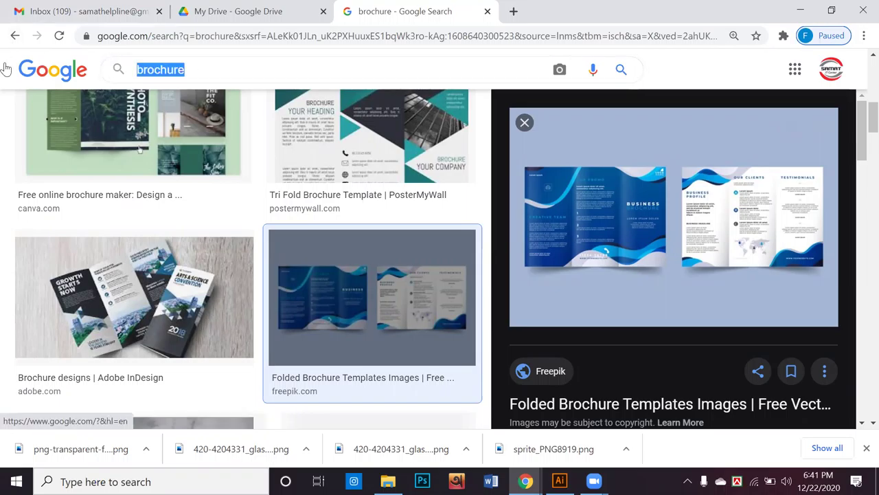
text(f)
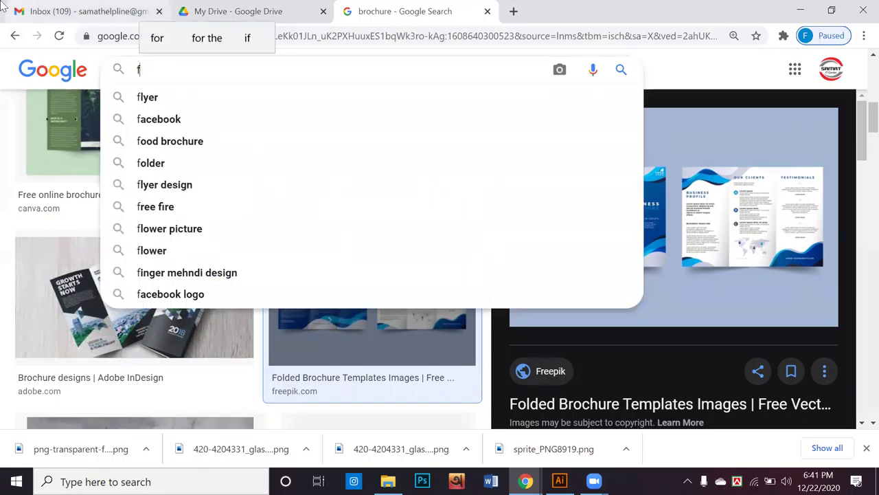
text(reepik)
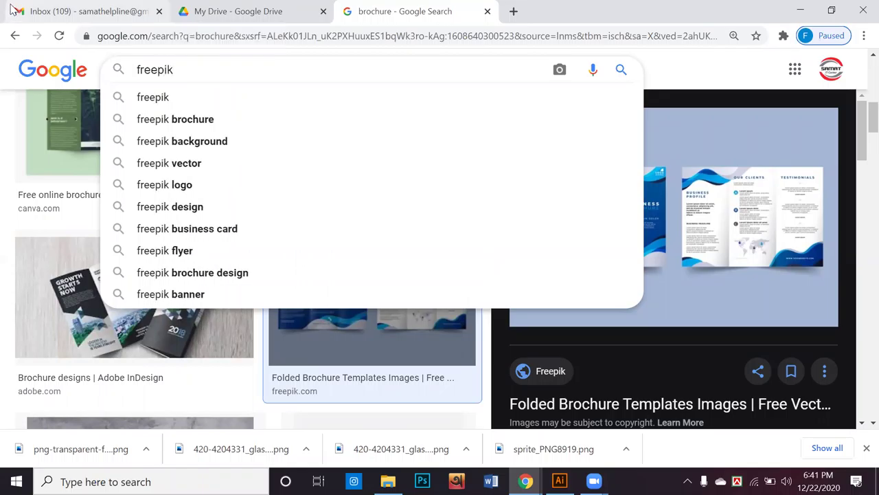
key(Return)
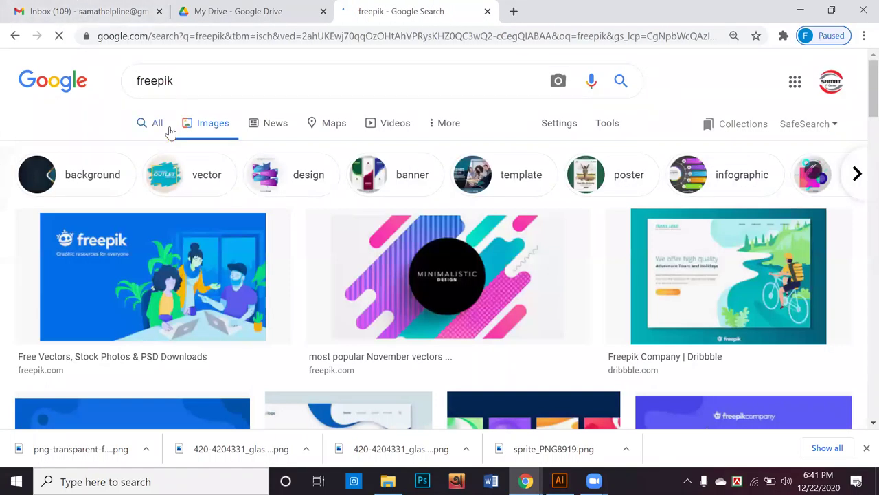
click(163, 131)
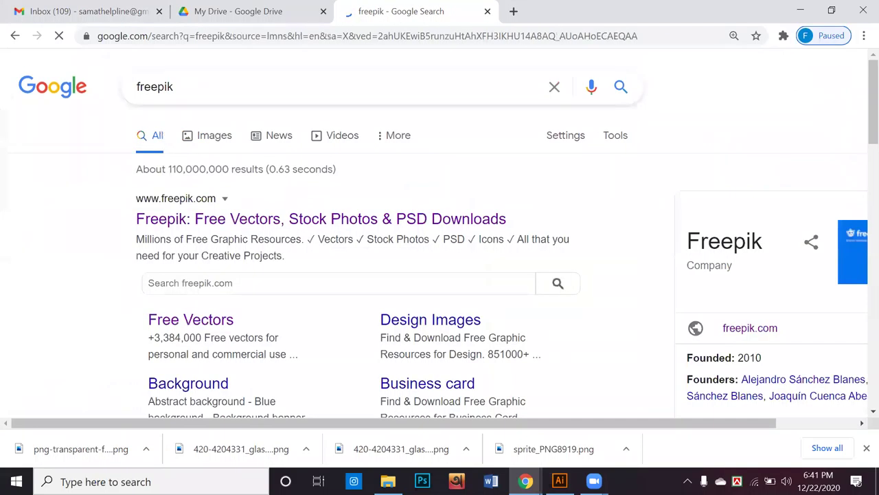
click(191, 218)
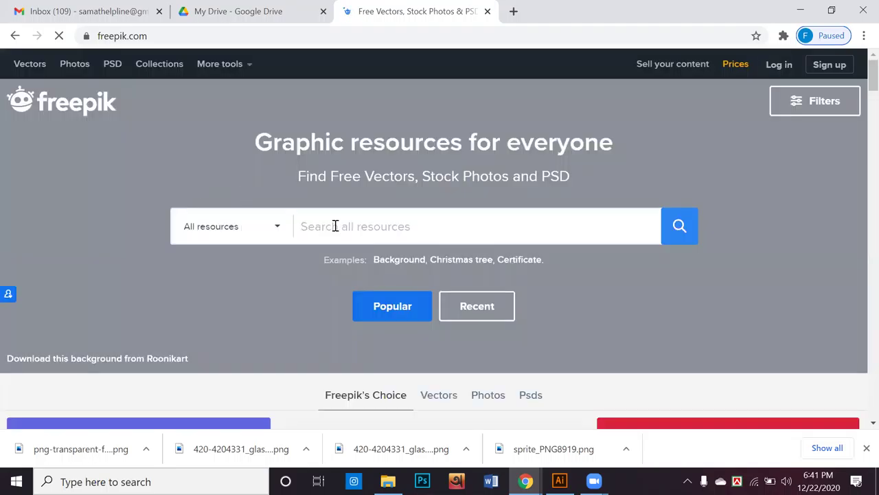
Enter 'brochure mockup' in the Freepik search box
click(334, 226)
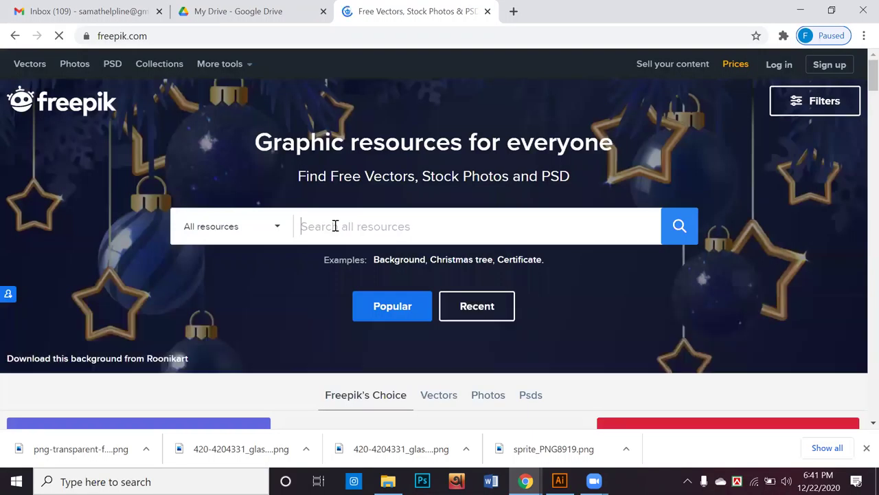
text(brochure mo)
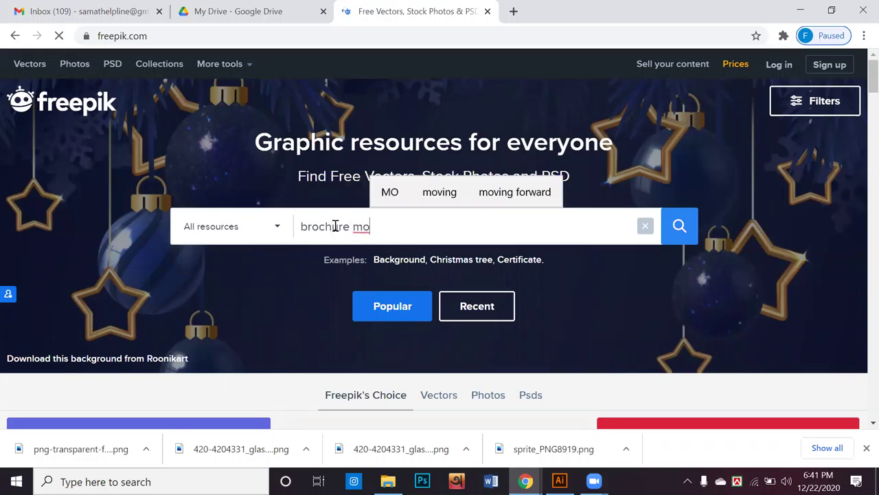
text(cku)
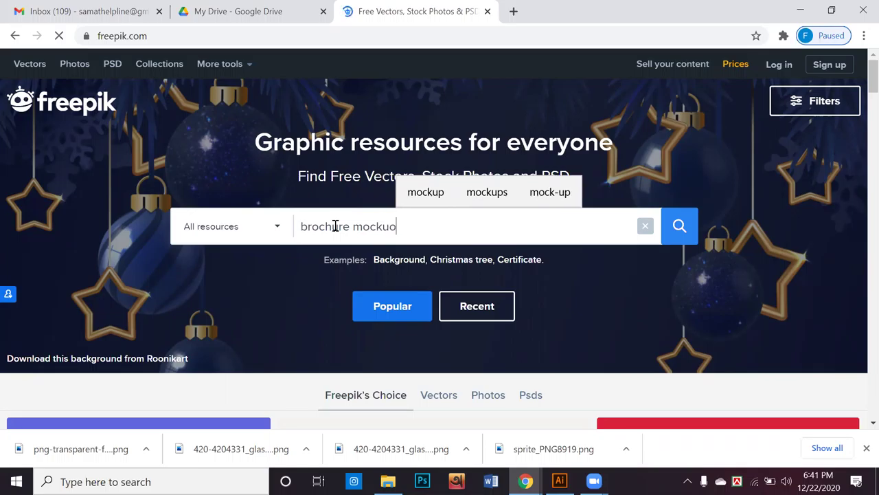
text(p)
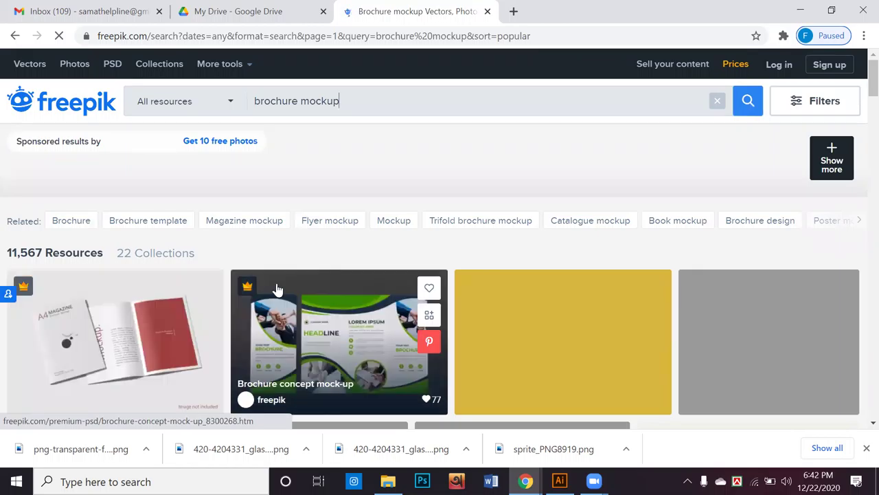
Browse the results and open the orange trifold 'Brochure on grey surface' mockup
scroll(279, 323, down, 2)
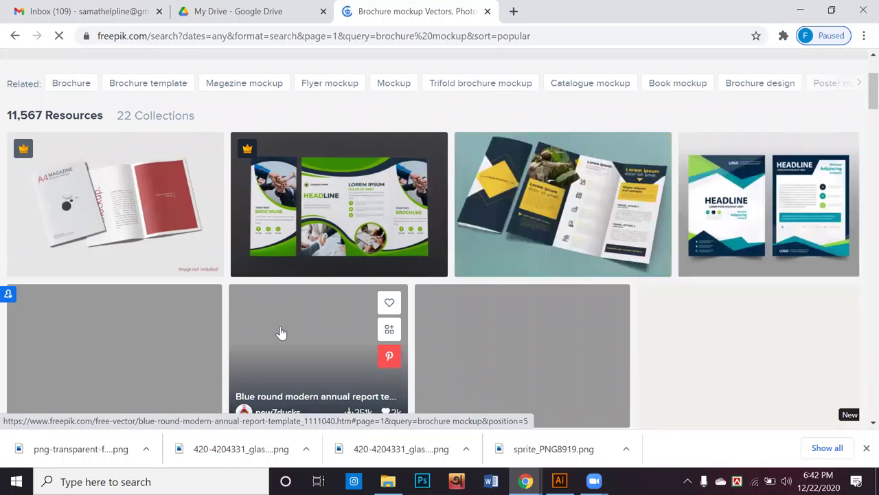
scroll(281, 333, down, 2)
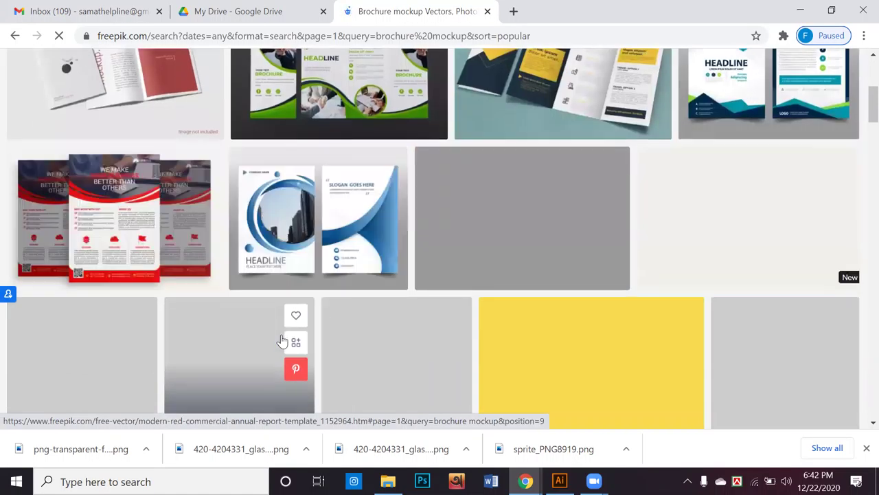
scroll(281, 344, down, 1)
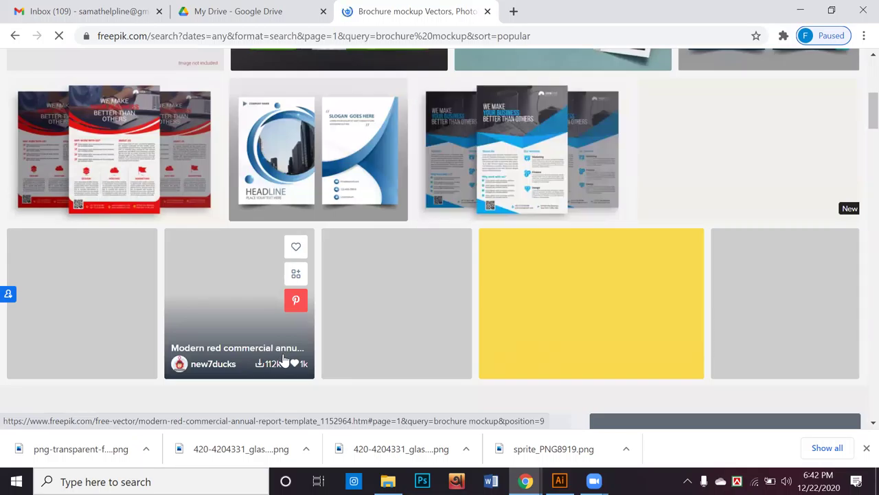
scroll(283, 361, up, 2)
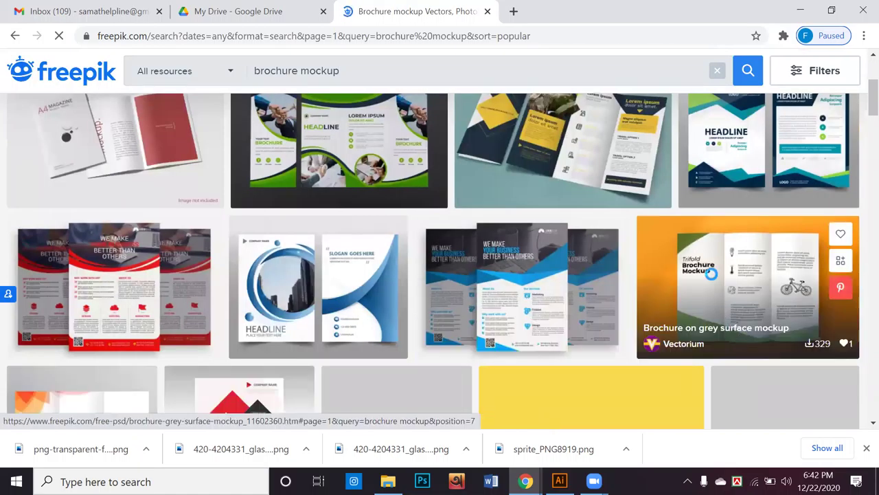
click(711, 273)
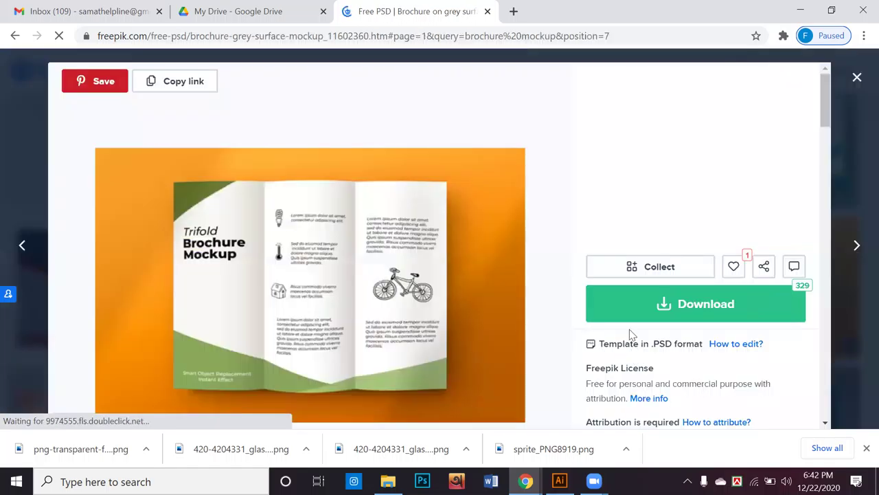
Request the mockup's free download with attribution, reaching the guest download limit page
click(685, 303)
scroll(734, 379, down, 5)
scroll(740, 359, up, 2)
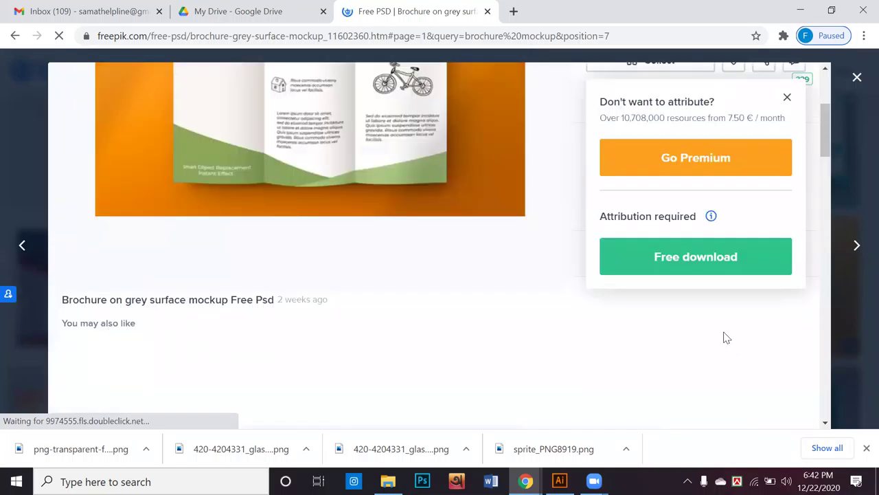
click(711, 272)
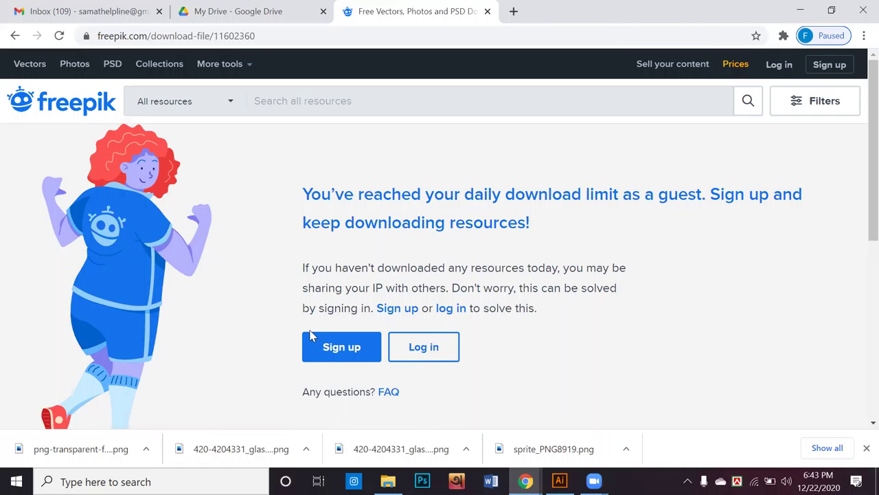
Log in to Freepik with Google, choosing the account in the sign-in popup
click(419, 349)
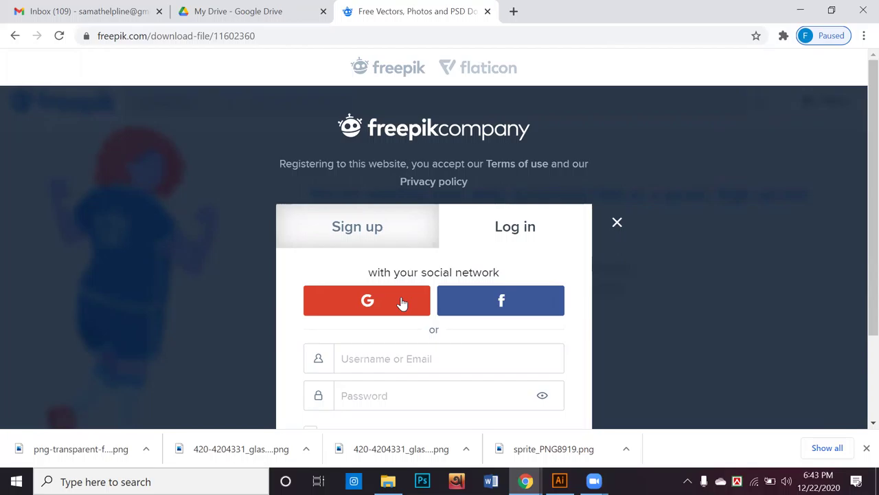
click(403, 304)
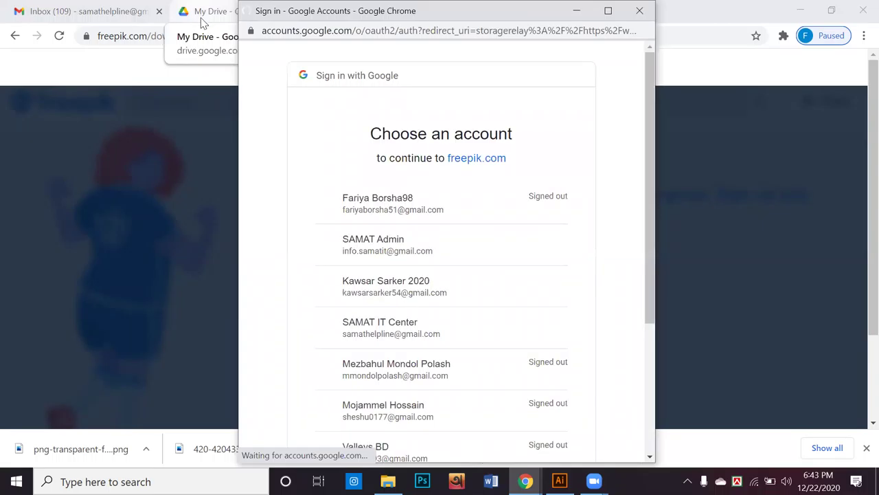
click(404, 281)
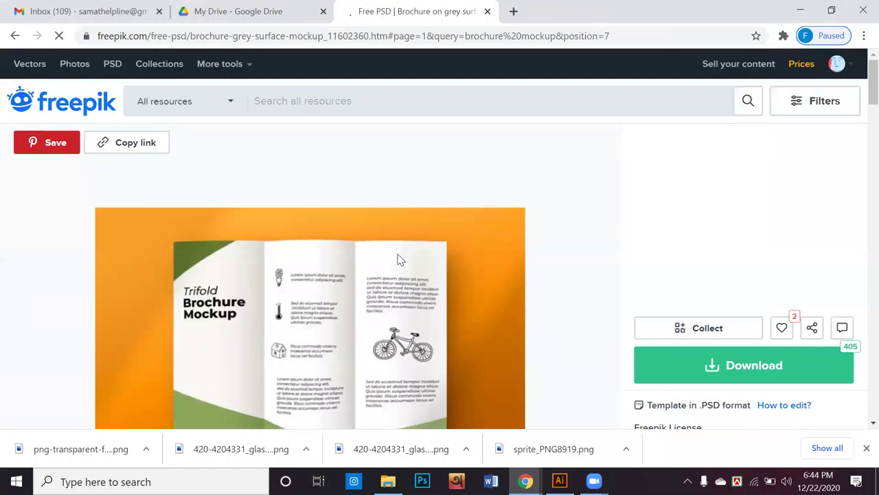
Download the 18.4 MB brochure mockup zip using the free download with attribution
scroll(529, 283, down, 2)
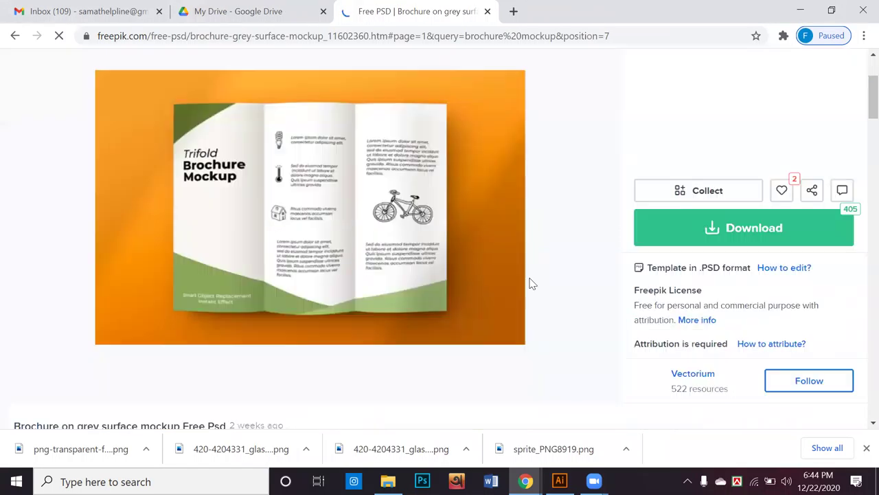
click(729, 240)
click(720, 383)
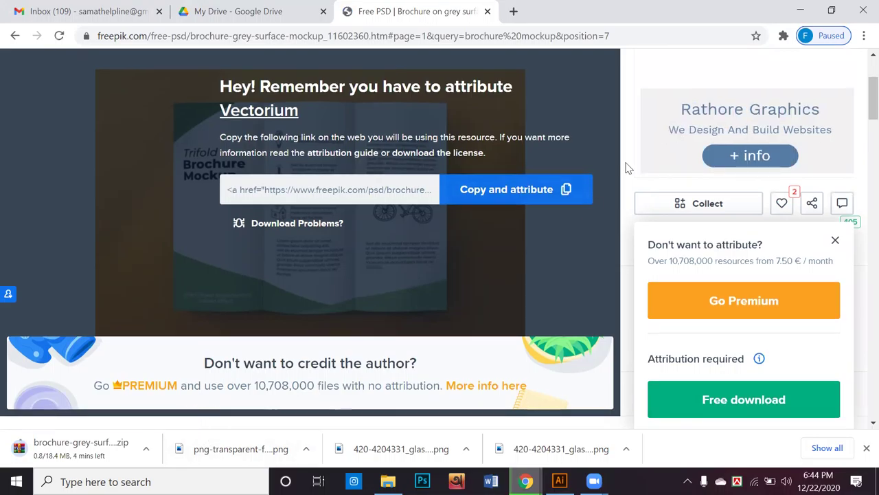
scroll(628, 167, down, 1)
Minimize Chrome, then bring the Freepik download window back from the taskbar previews
click(801, 11)
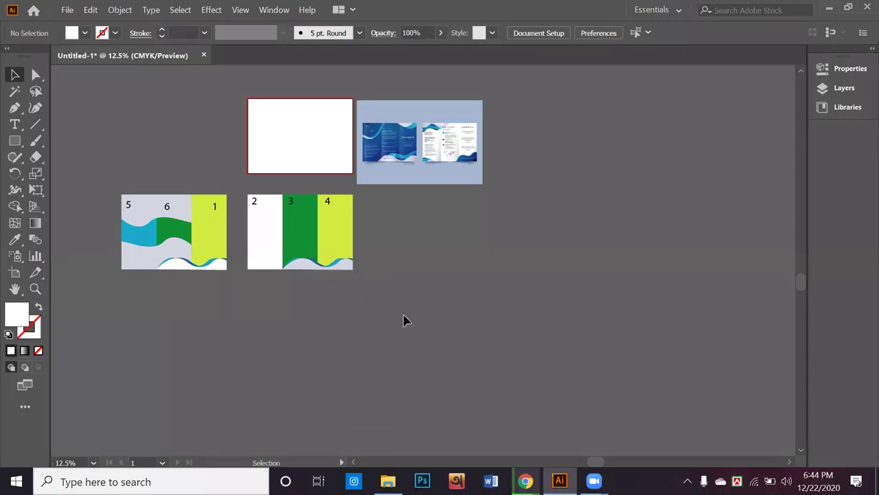
scroll(405, 302, down, 1)
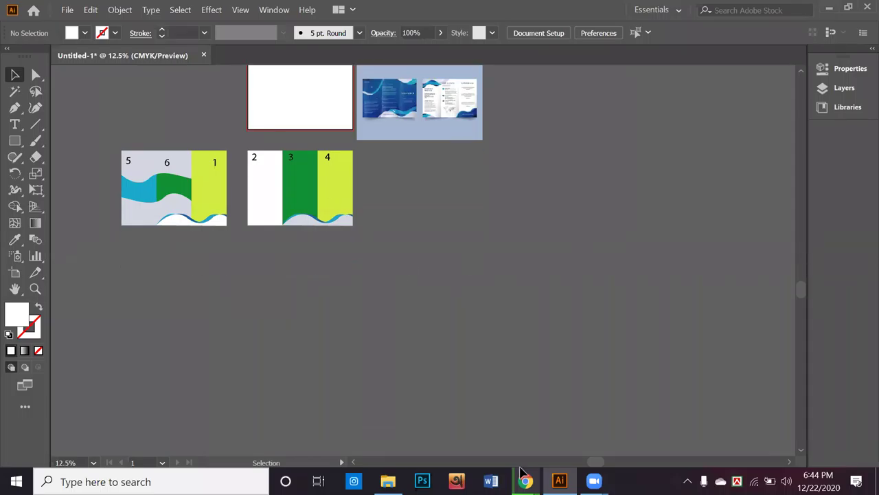
click(526, 481)
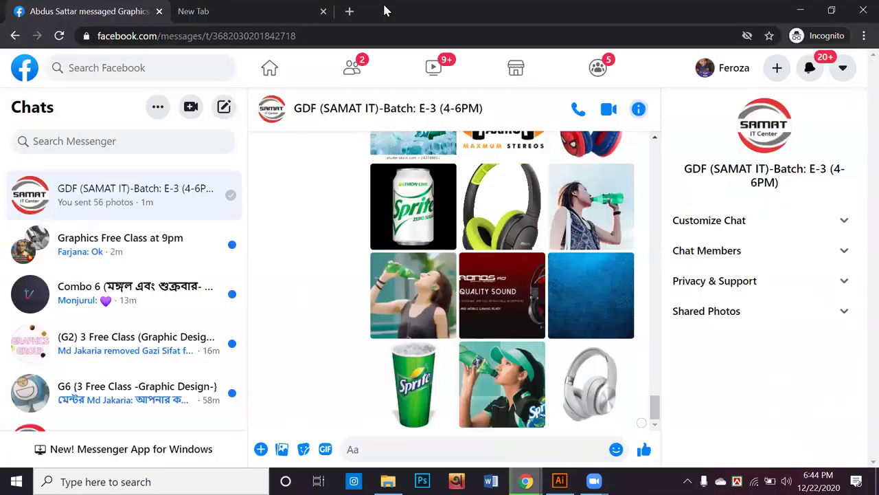
mouse_move(525, 481)
click(452, 412)
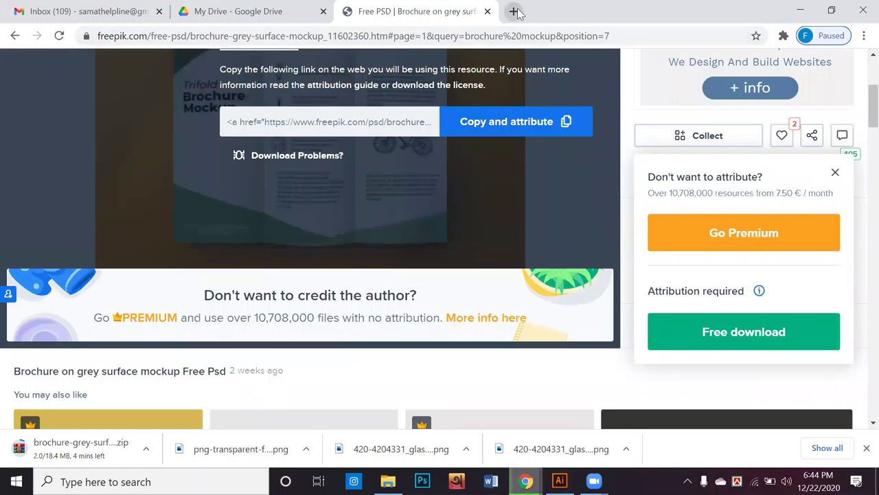
In a new tab, search Google Images for 'brochure'
click(515, 10)
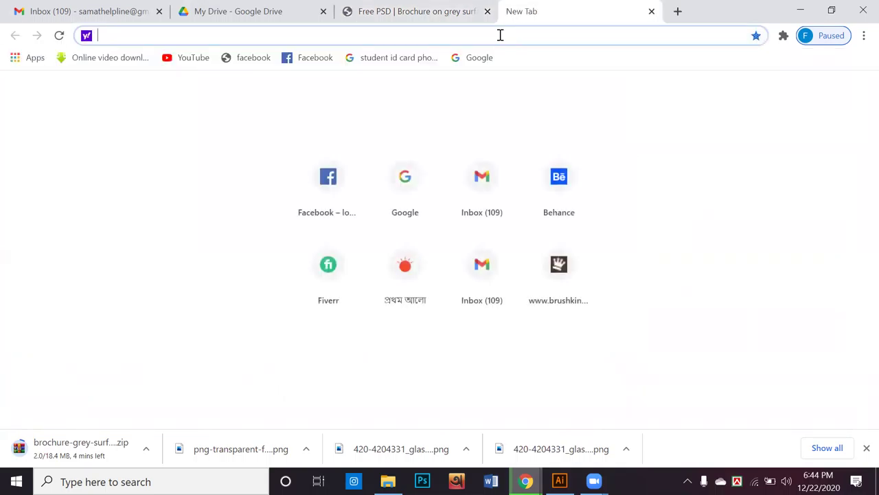
click(405, 170)
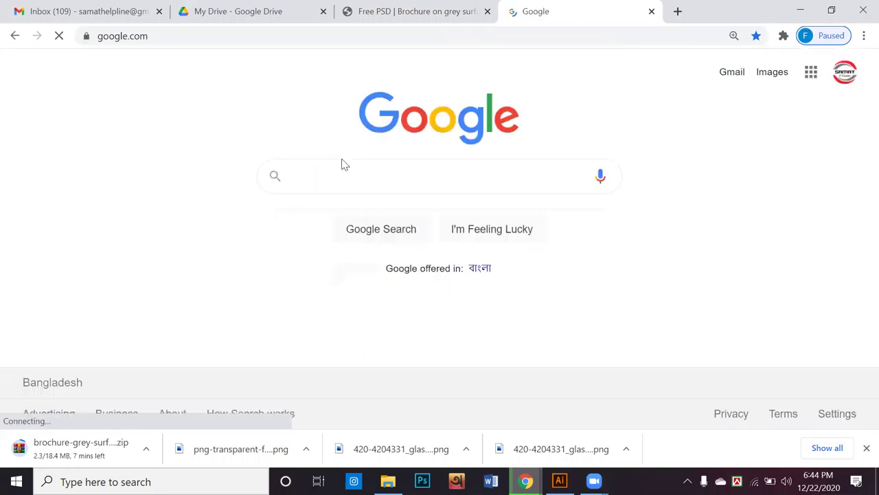
click(391, 177)
text(brochu)
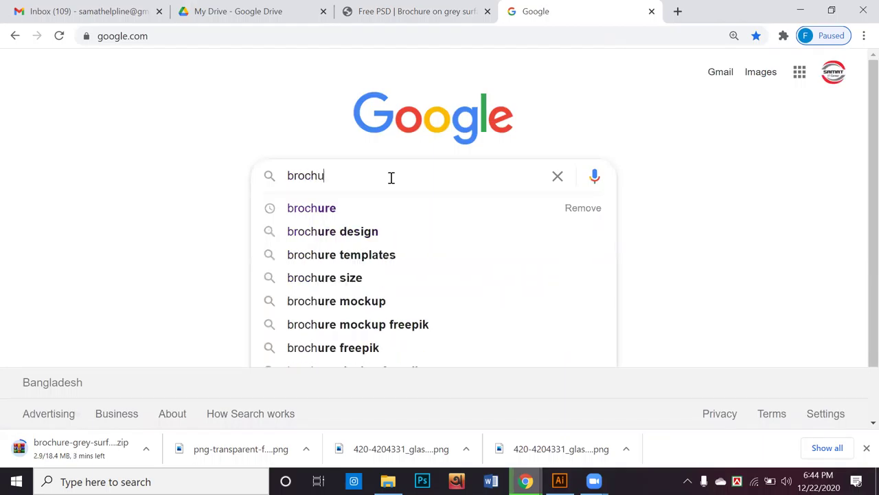
text(re)
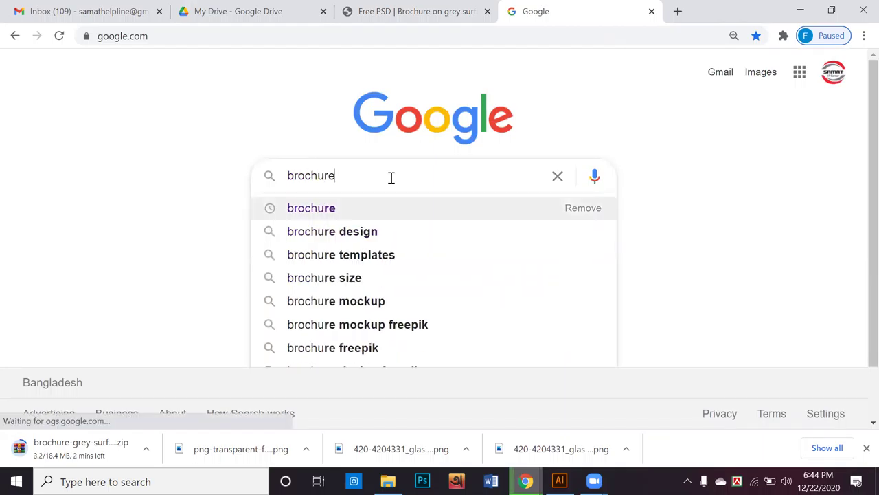
key(Return)
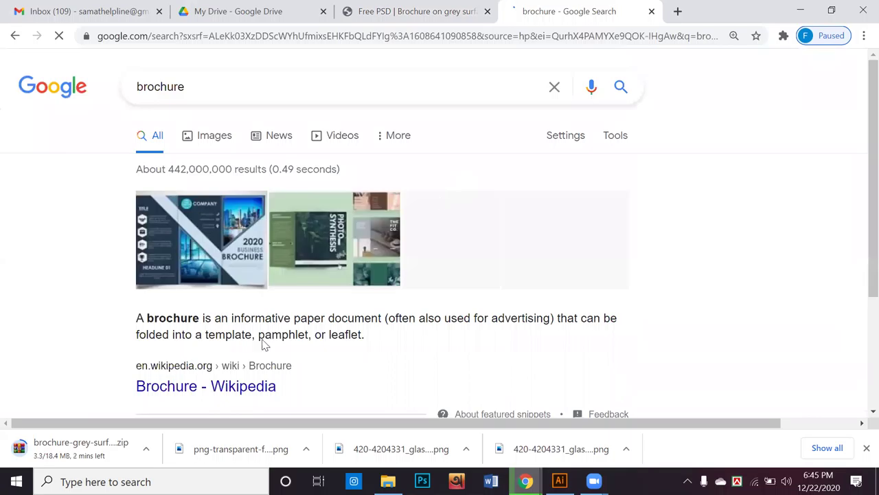
click(198, 142)
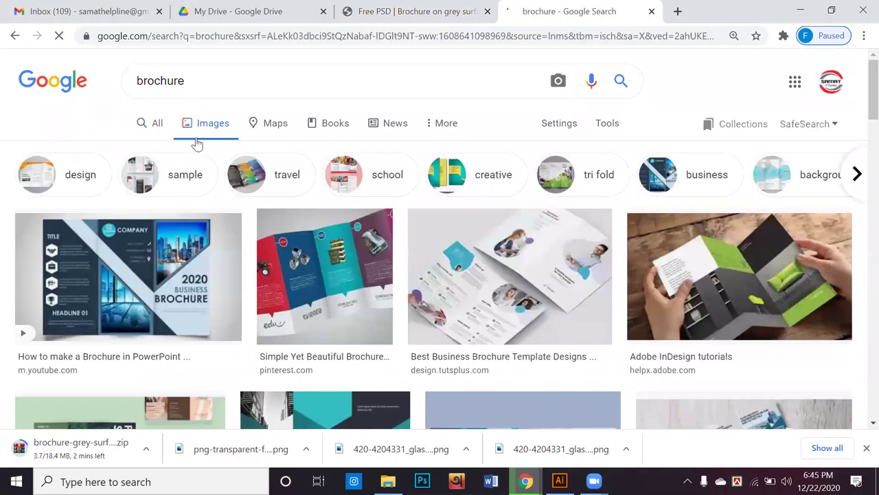
Open the tutsplus and freepik brochure images in background tabs
scroll(416, 281, down, 2)
right_click(523, 111)
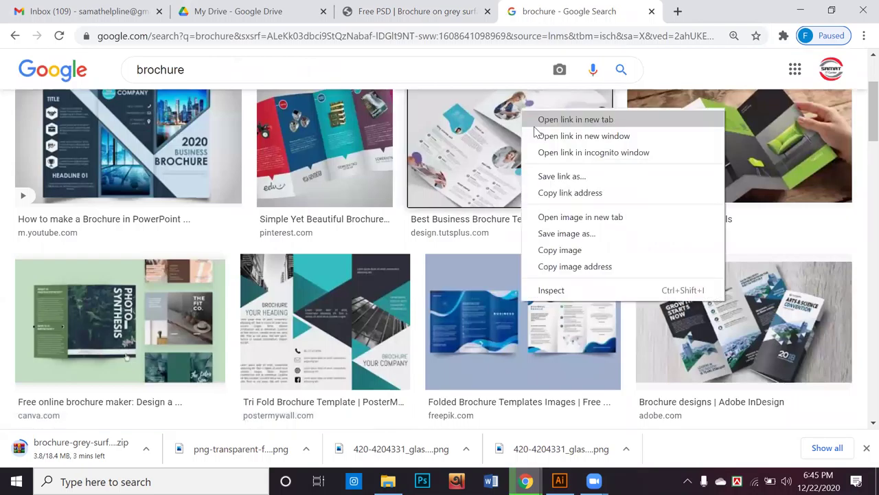
click(535, 122)
scroll(506, 245, down, 1)
right_click(534, 232)
click(543, 227)
scroll(522, 309, down, 3)
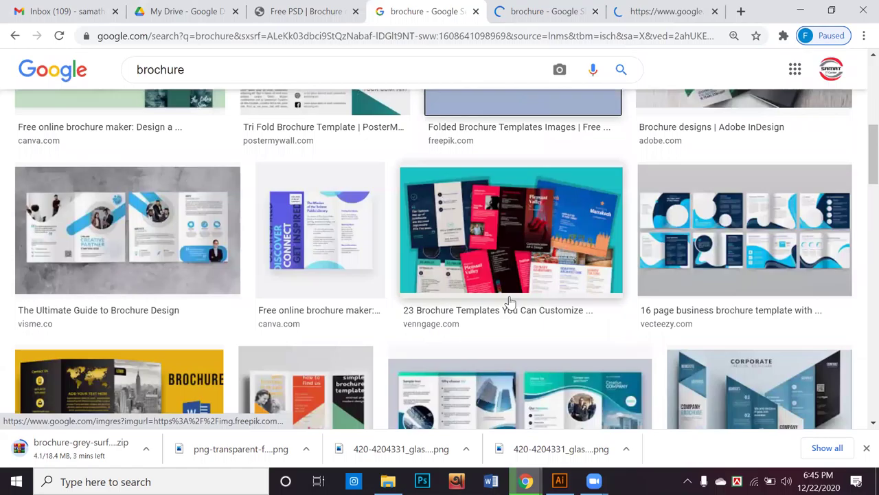
scroll(500, 320, down, 1)
scroll(505, 227, down, 2)
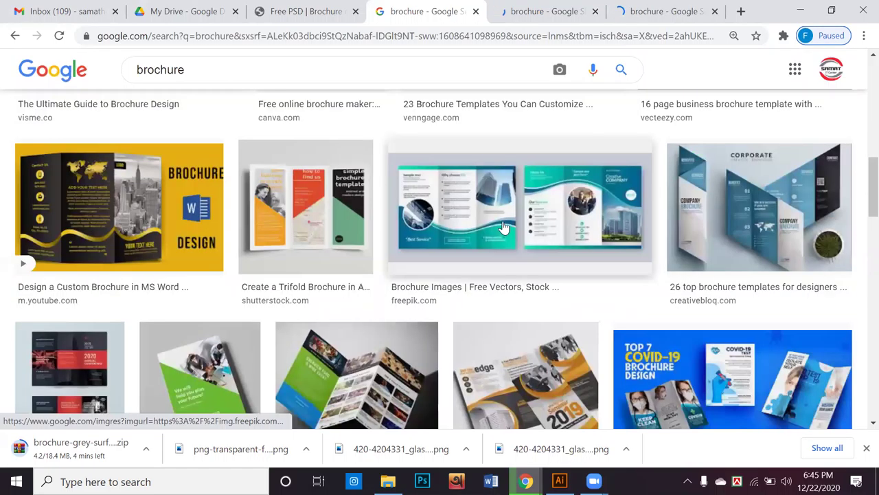
Open another freepik brochure and a brochure video result in background tabs
right_click(502, 193)
click(524, 203)
scroll(344, 225, down, 1)
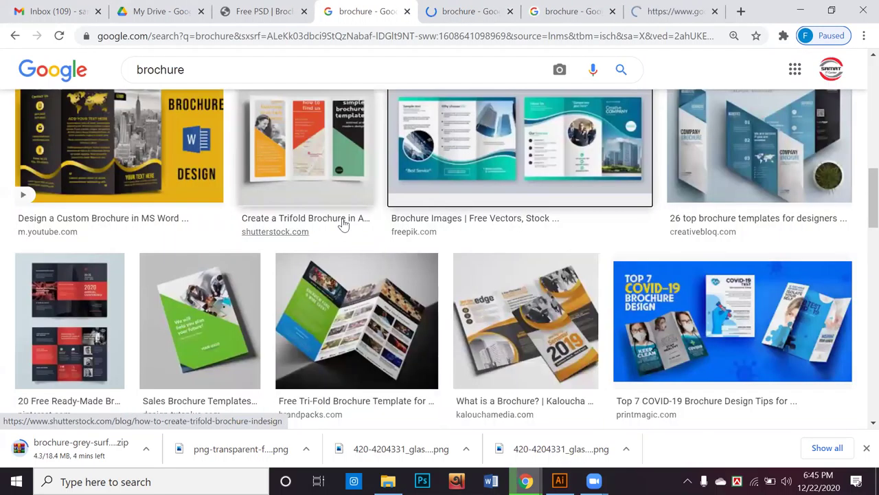
scroll(344, 225, down, 2)
scroll(385, 213, down, 2)
right_click(439, 195)
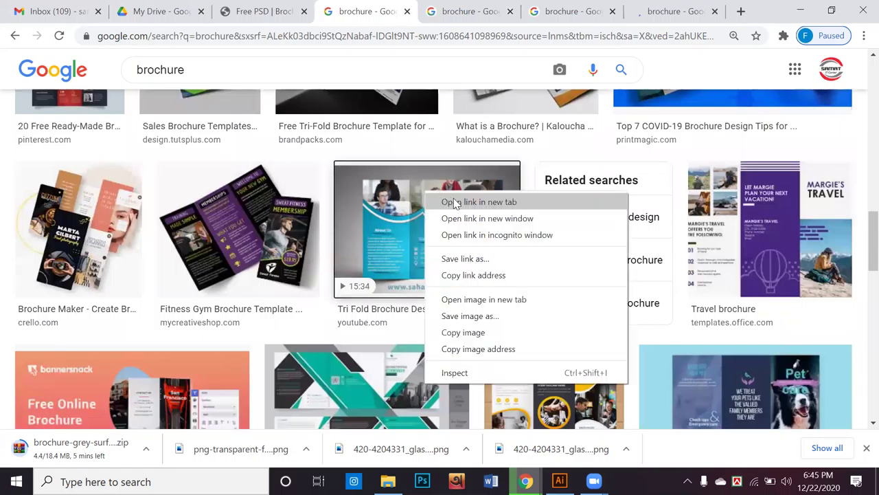
click(454, 202)
Scroll further through the brochure images and bring up link options for the Brochure Printing image
scroll(454, 205, down, 3)
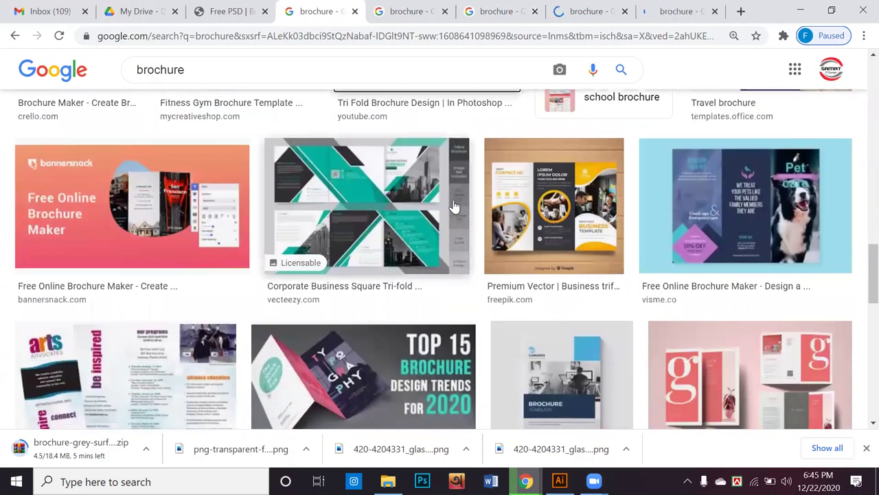
scroll(453, 206, down, 2)
scroll(453, 207, down, 1)
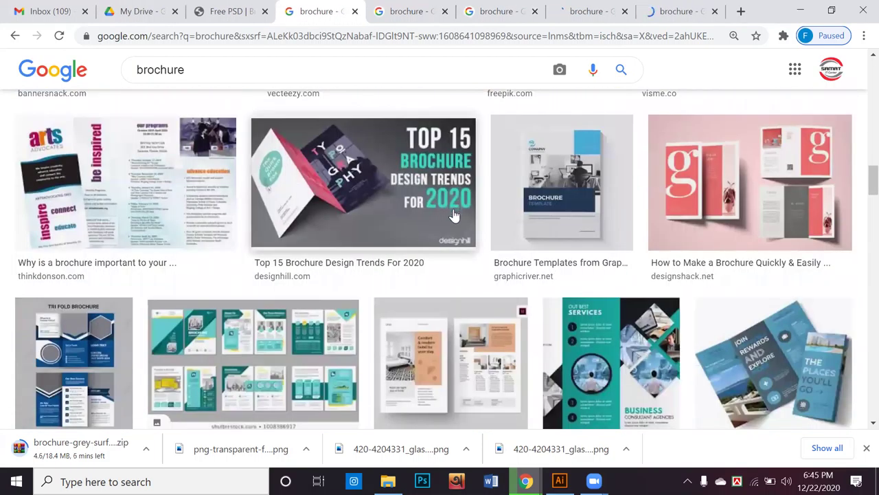
scroll(454, 213, down, 1)
scroll(454, 220, down, 2)
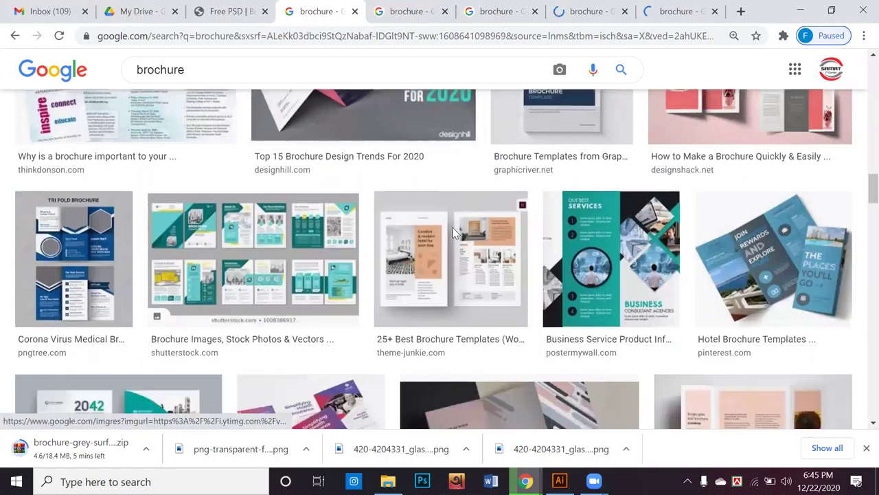
scroll(452, 233, down, 1)
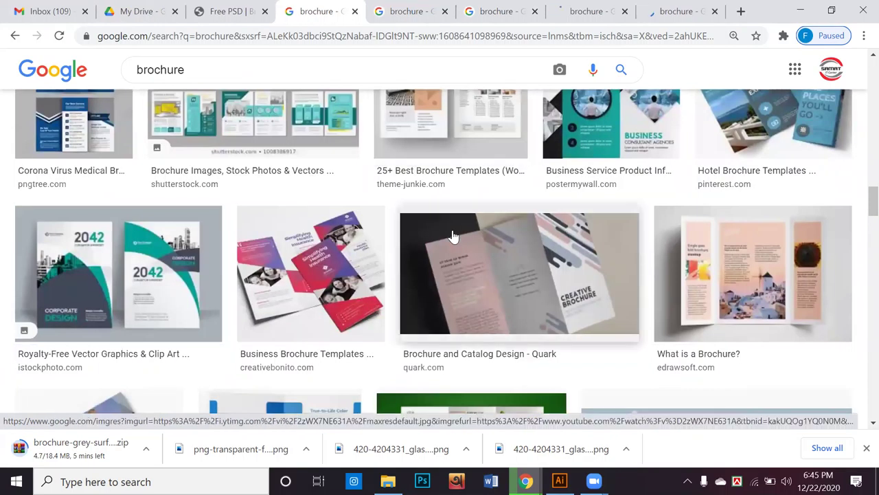
scroll(453, 244, down, 1)
scroll(454, 245, down, 4)
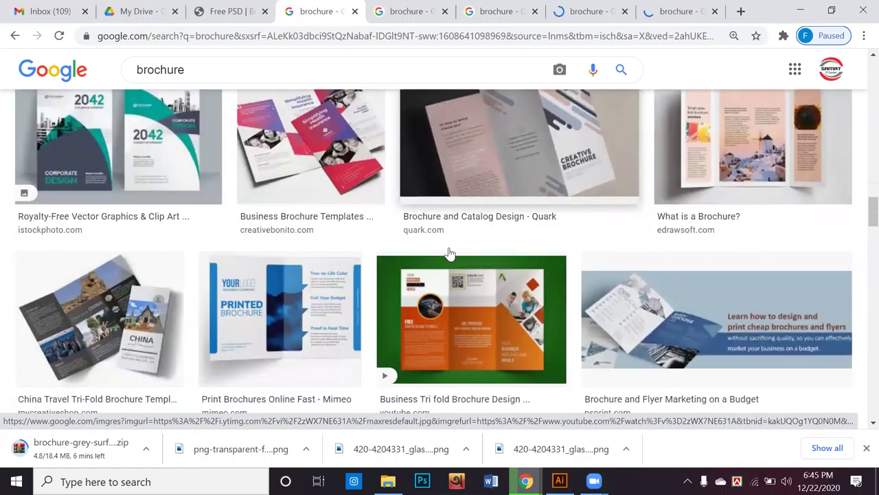
scroll(450, 253, down, 2)
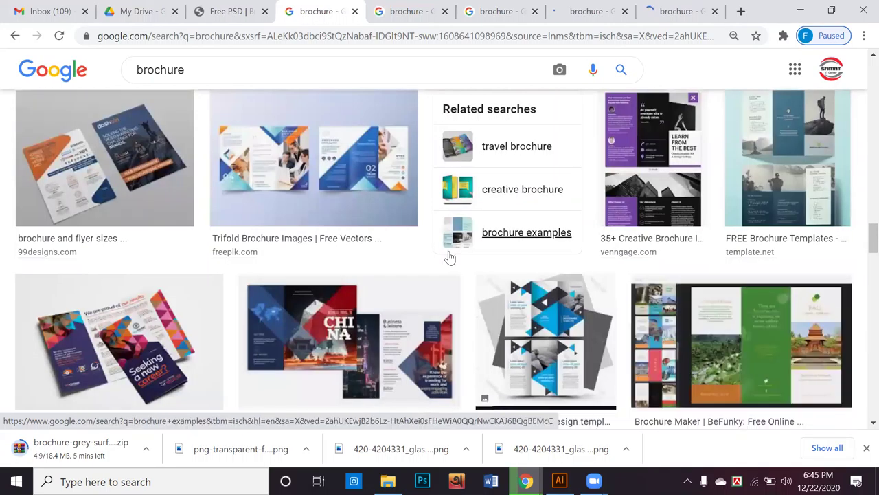
scroll(450, 259, down, 1)
scroll(450, 259, down, 2)
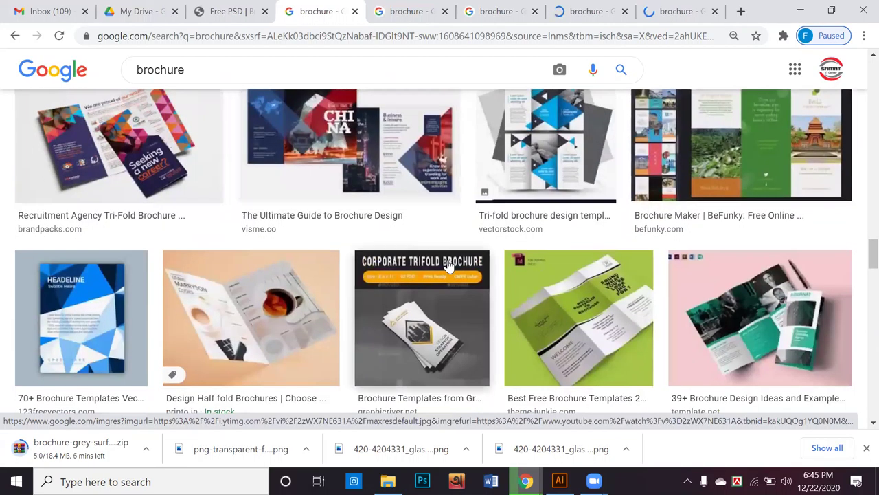
scroll(446, 267, down, 1)
scroll(447, 266, up, 2)
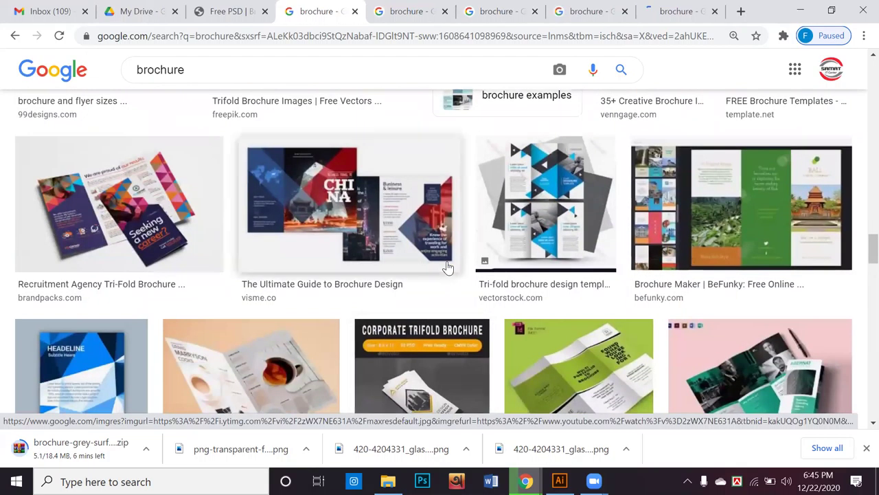
scroll(447, 268, down, 2)
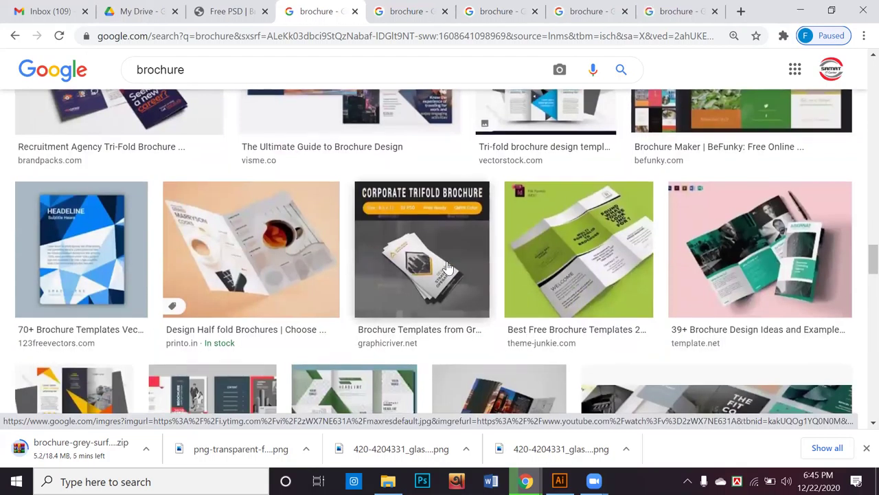
scroll(448, 267, down, 1)
scroll(447, 268, down, 1)
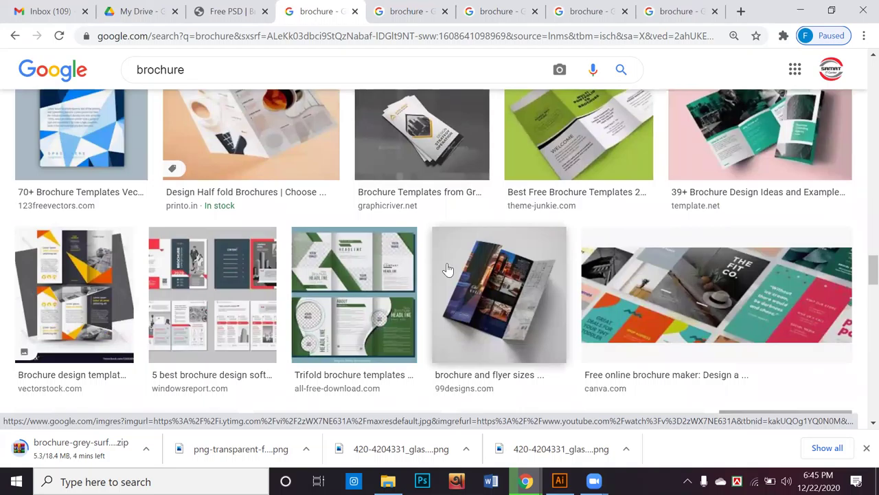
scroll(448, 268, down, 1)
scroll(446, 269, down, 4)
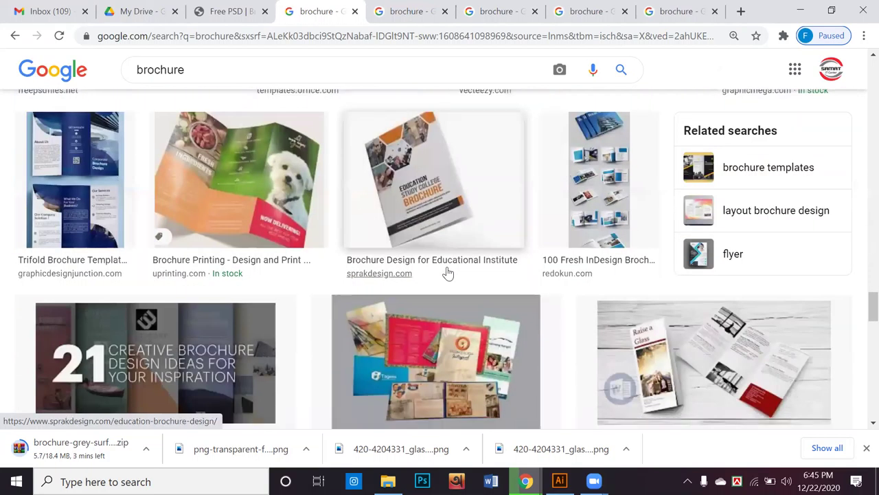
right_click(208, 189)
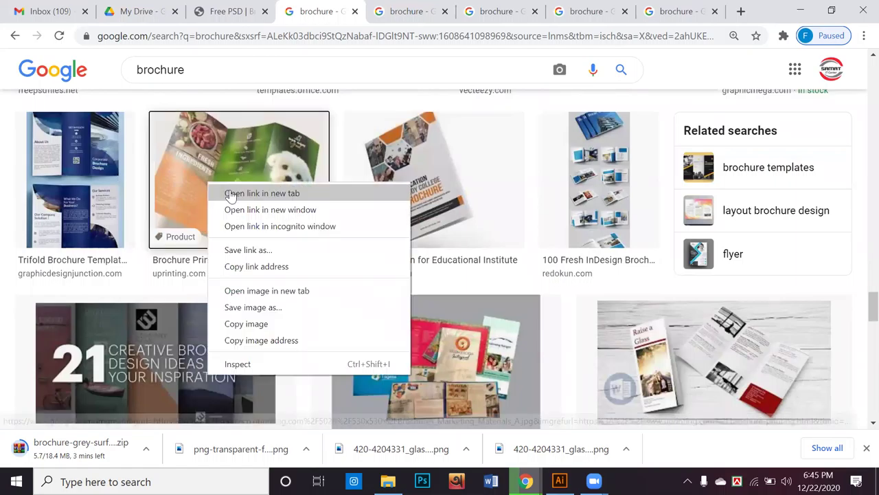
Open the Brochure Printing and Kids Summer brochure results in background tabs
click(262, 193)
scroll(284, 208, down, 3)
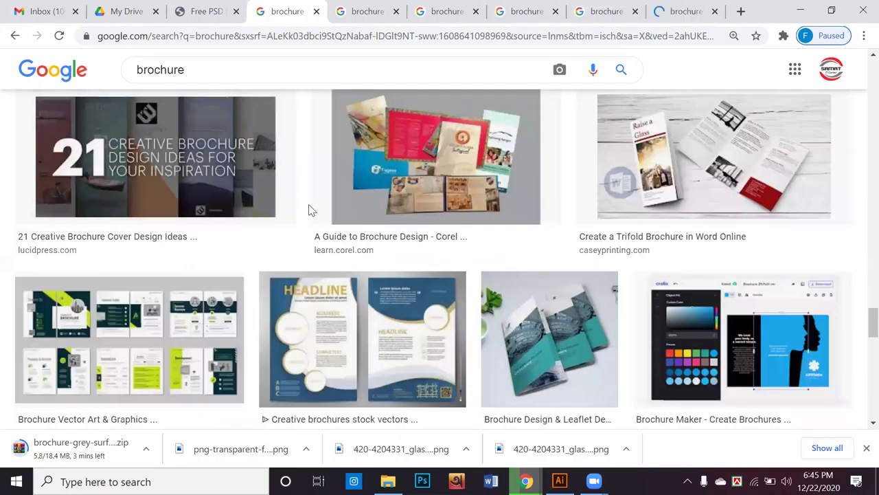
scroll(309, 209, down, 2)
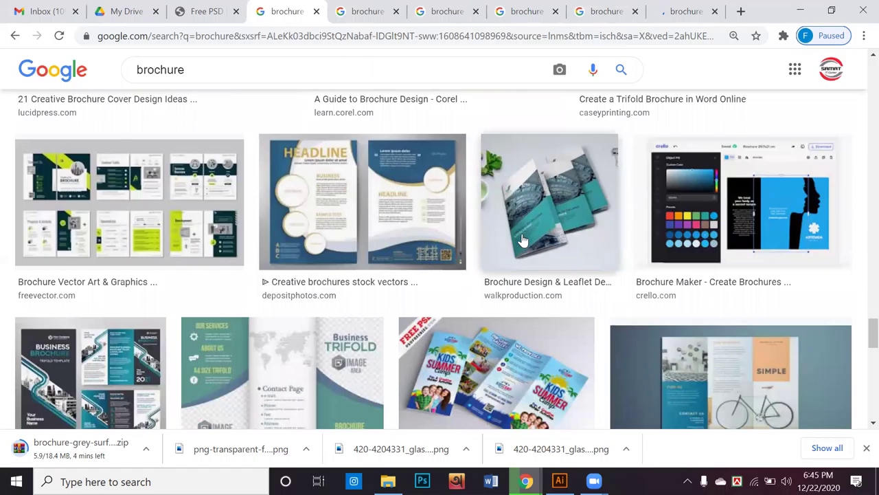
scroll(522, 239, down, 2)
right_click(488, 216)
click(493, 216)
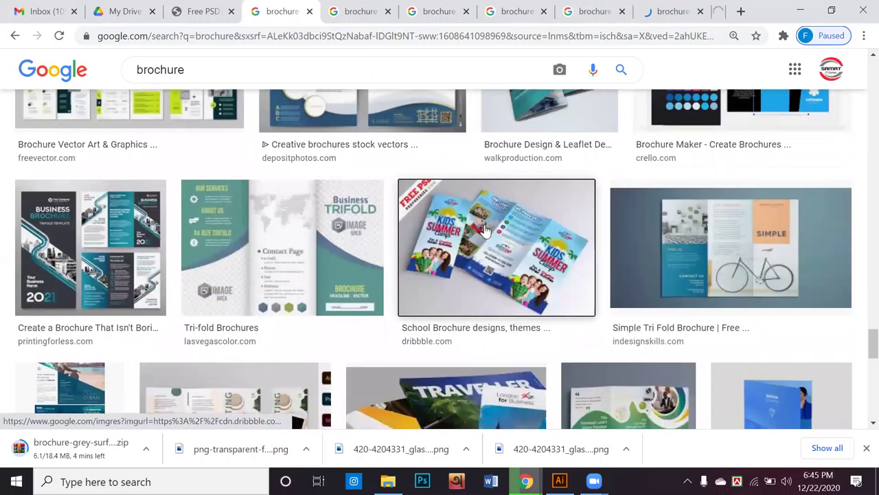
Scroll further down the image results and open the Acme tri-fold result in a new tab
scroll(564, 255, down, 2)
scroll(558, 258, down, 1)
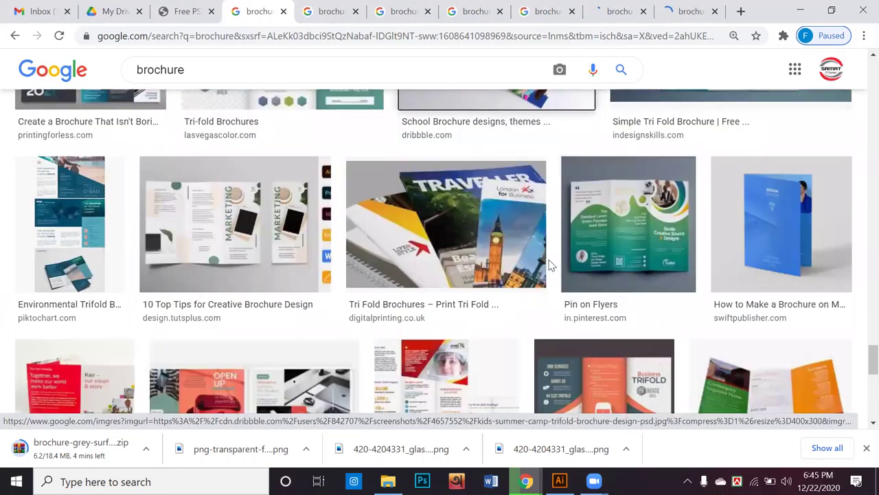
scroll(555, 260, down, 1)
scroll(550, 255, down, 2)
scroll(547, 255, down, 4)
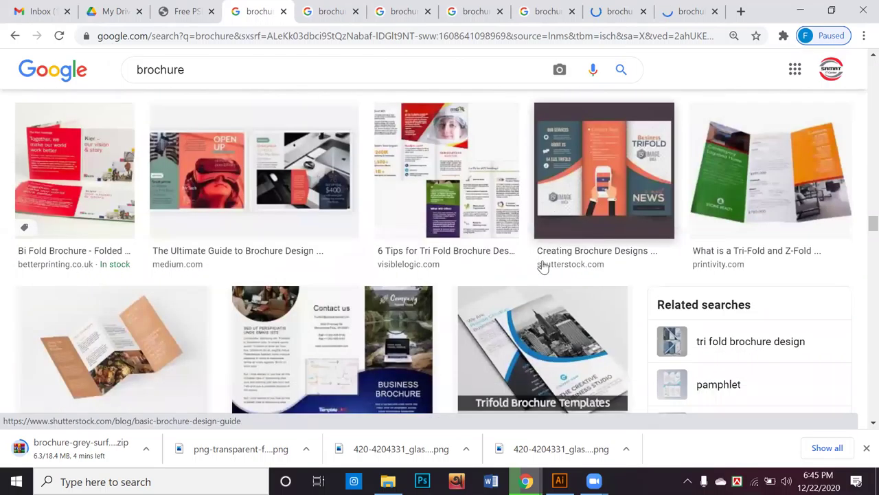
scroll(508, 227, down, 3)
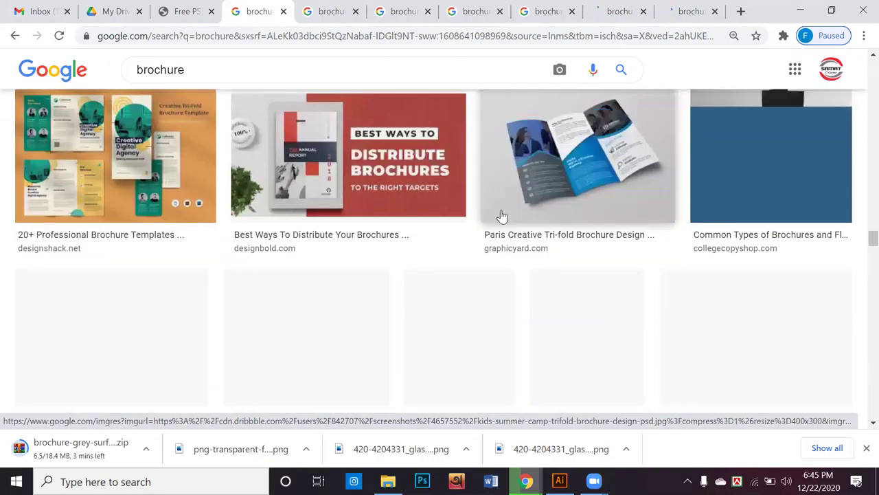
scroll(524, 238, up, 3)
scroll(550, 264, down, 3)
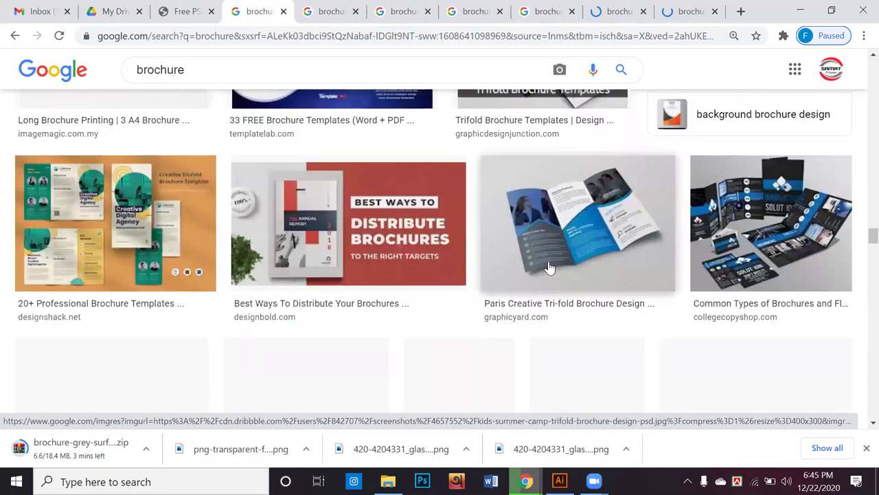
scroll(549, 270, up, 2)
scroll(550, 273, down, 3)
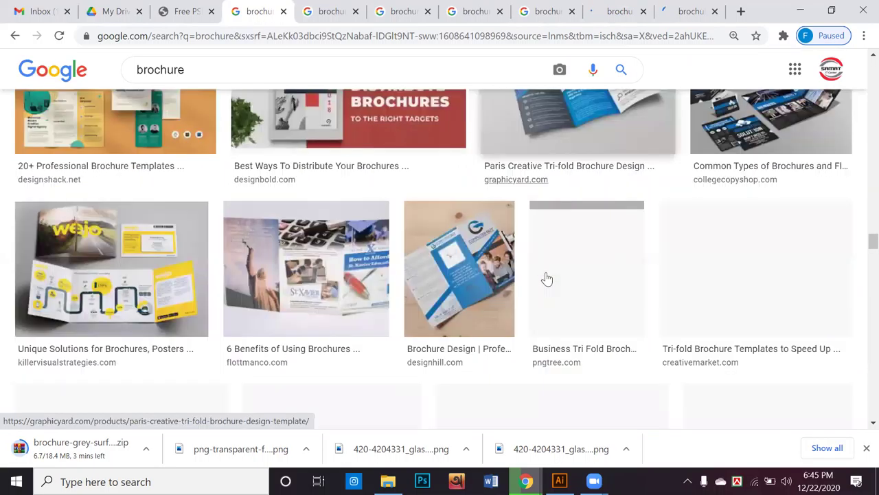
scroll(547, 278, up, 2)
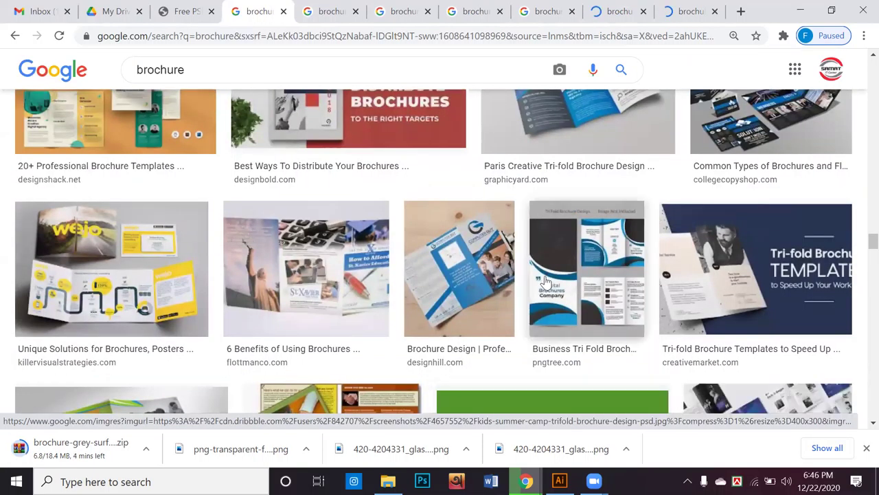
scroll(548, 278, down, 4)
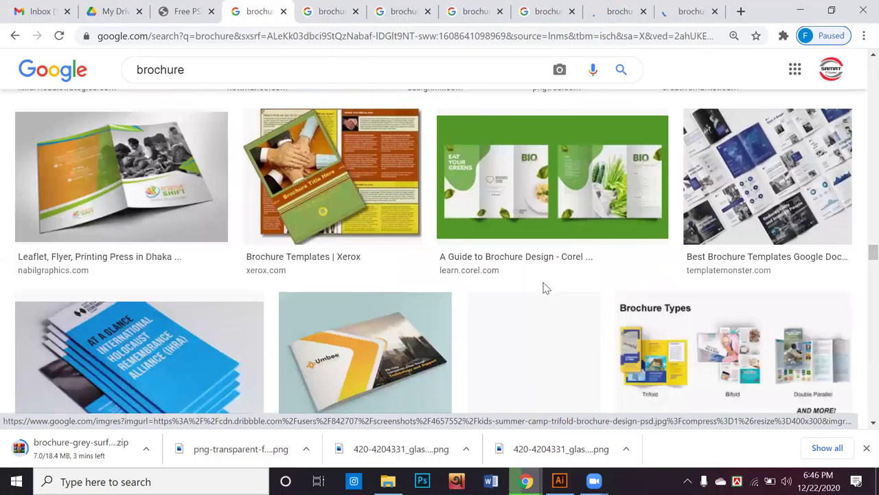
scroll(546, 289, down, 3)
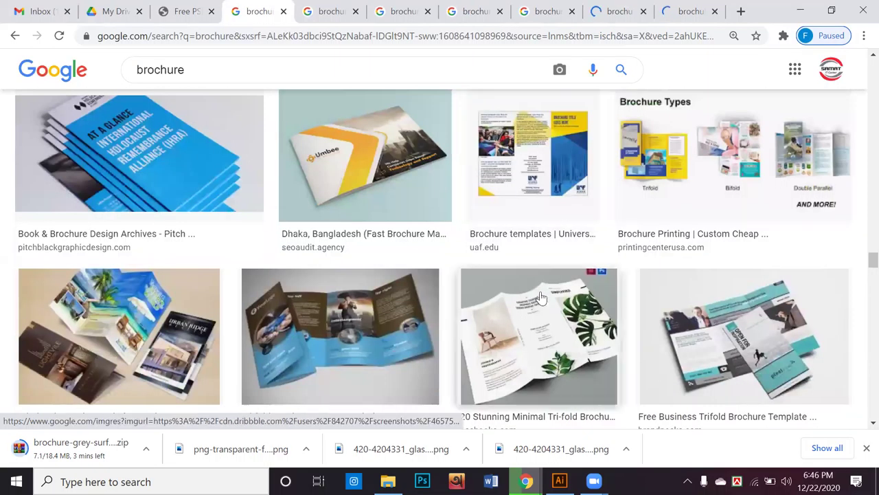
scroll(540, 297, down, 2)
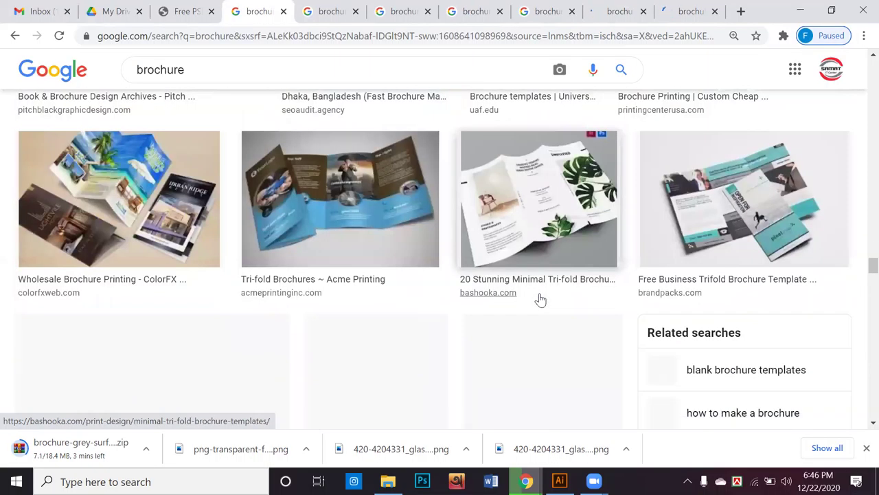
right_click(333, 199)
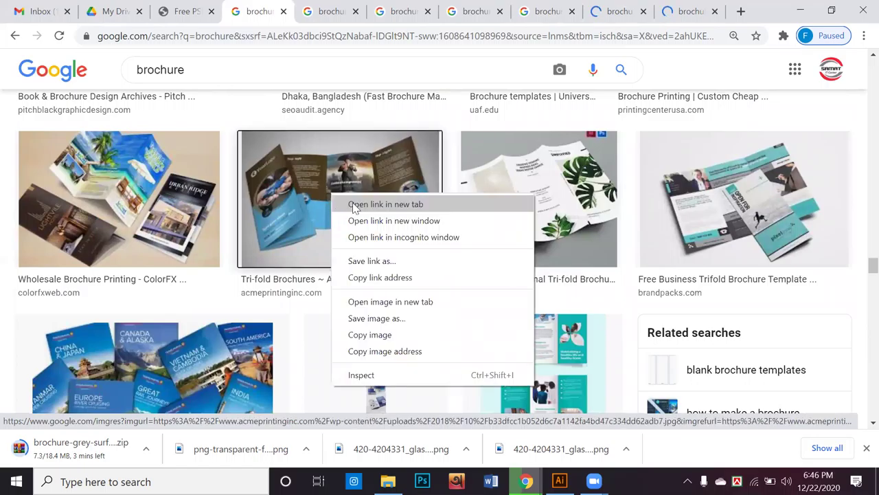
click(354, 205)
Open the Brochure Design Company result in a new tab, then switch to the Envato brochure tab
scroll(351, 233, down, 3)
scroll(352, 234, down, 5)
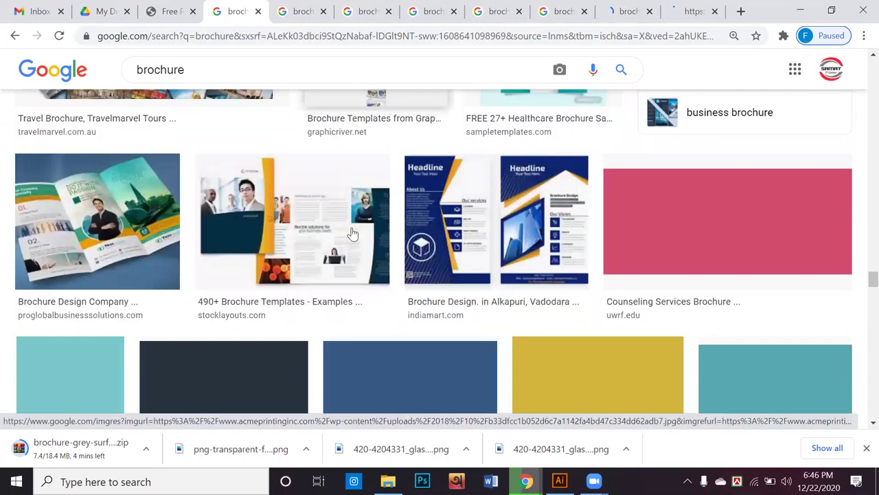
scroll(352, 241, up, 3)
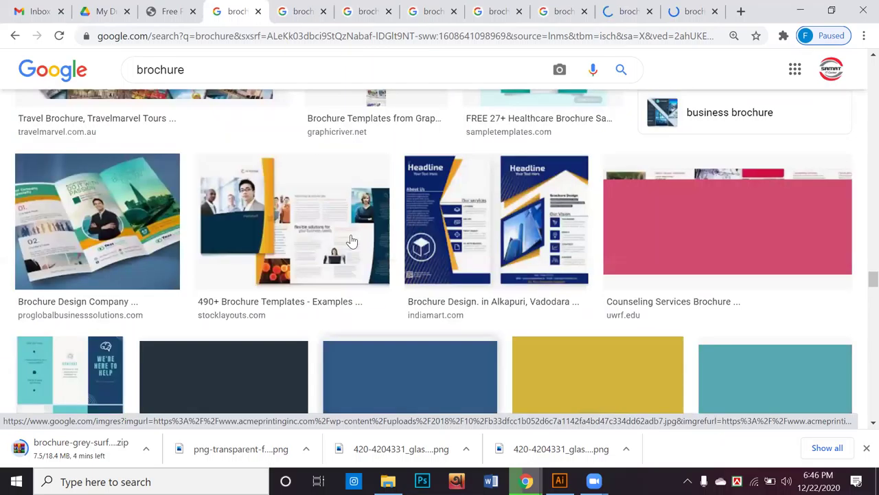
right_click(125, 228)
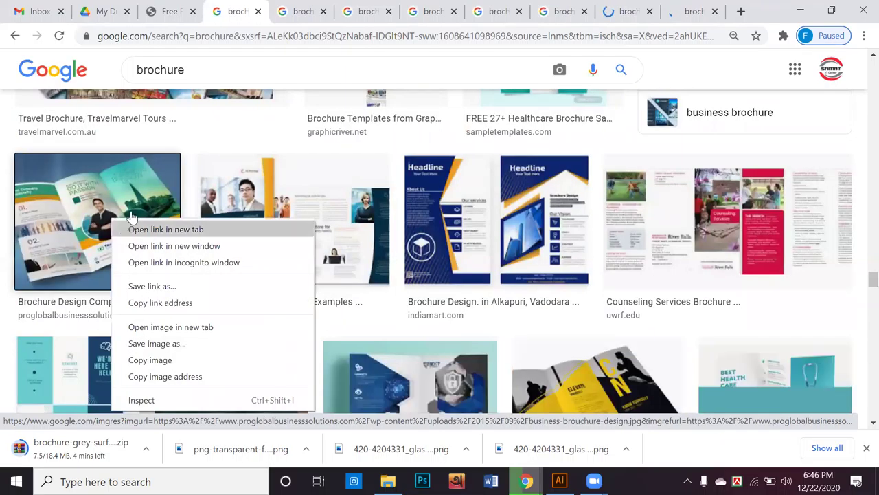
click(127, 229)
click(272, 9)
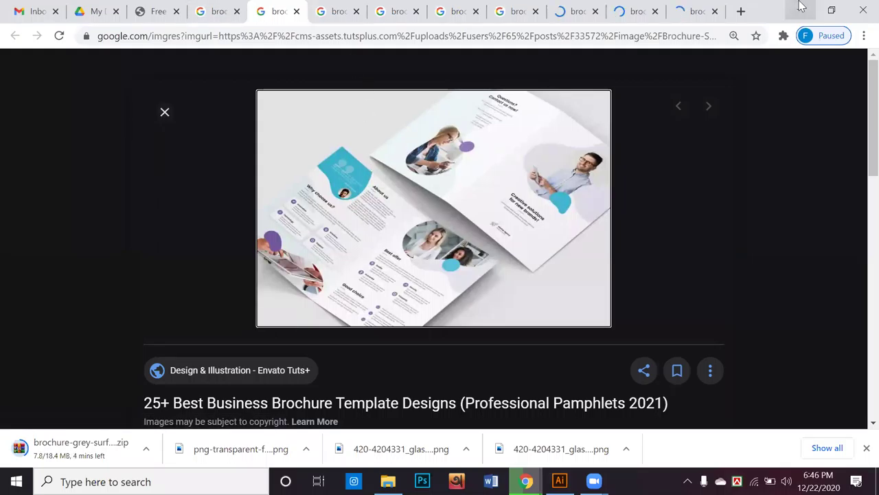
Choose Save image as for the previewed StartUp Agency bi-fold brochure image
right_click(374, 180)
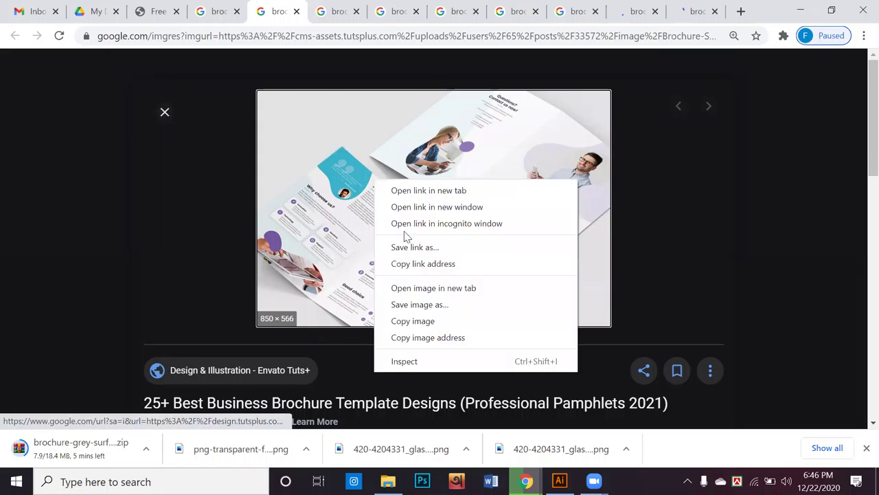
click(420, 318)
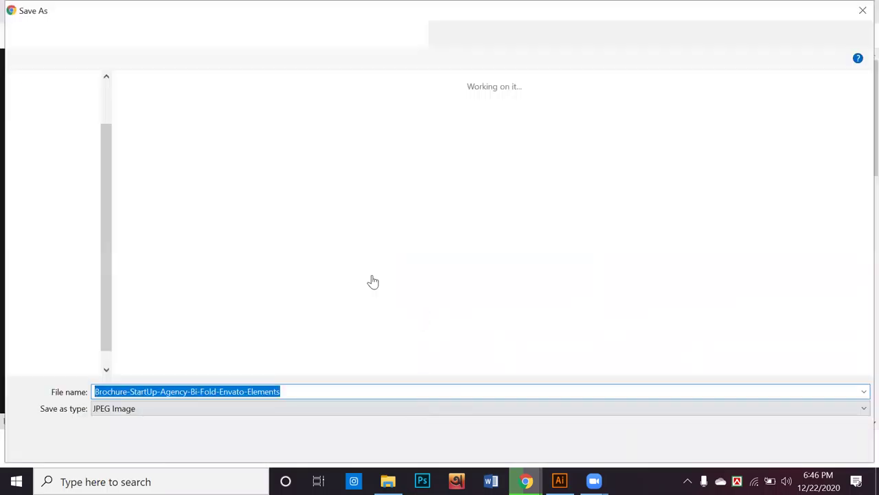
Create a new e2 folder on the Desktop and save the bi-fold brochure image into it
click(79, 242)
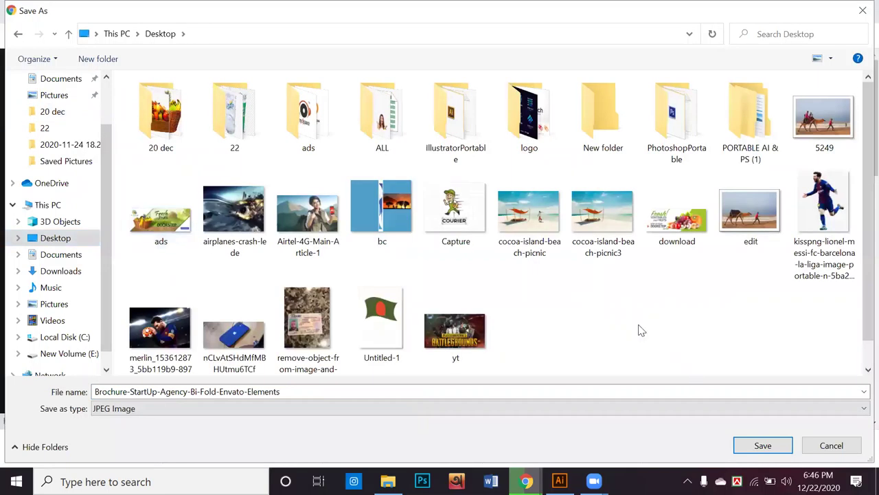
right_click(646, 325)
mouse_move(714, 291)
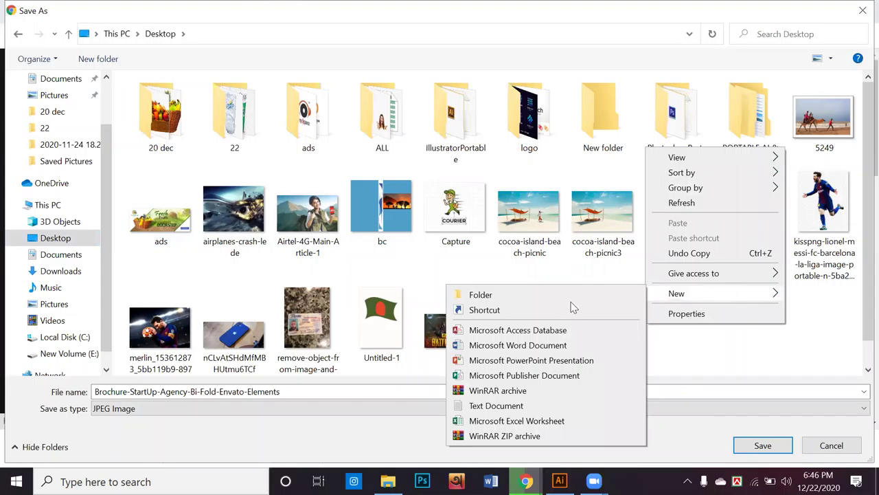
click(525, 297)
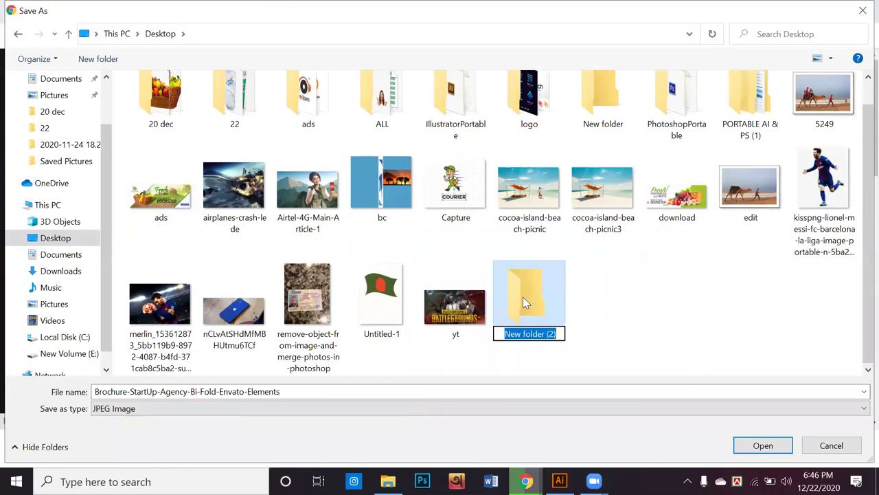
text(e2)
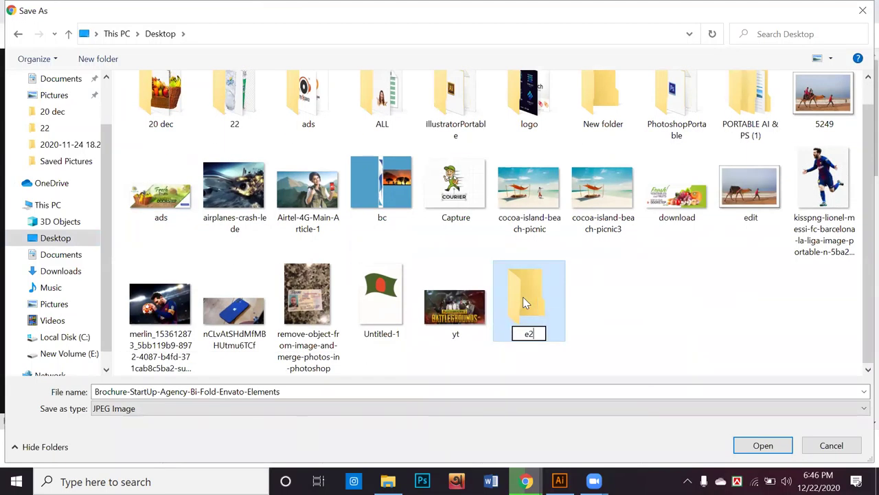
key(Return)
double_click(544, 312)
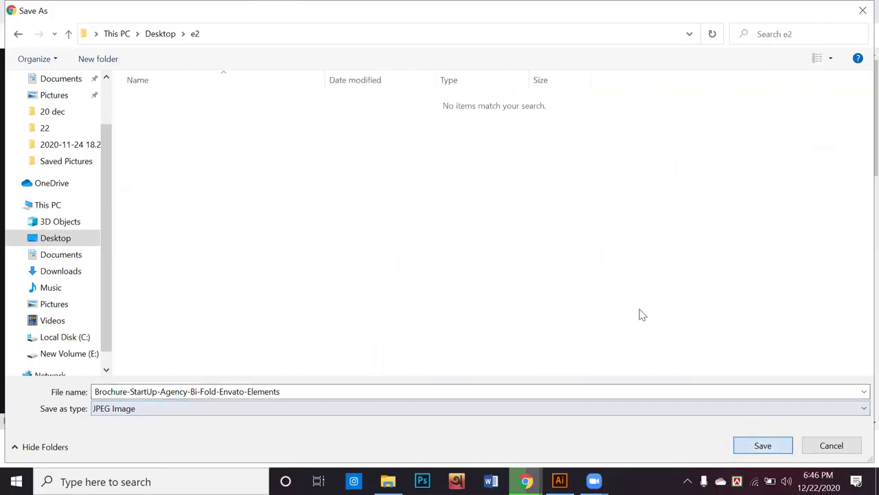
key(Return)
Save the Freepik abstract tri-fold and teal brochure images into e2
click(297, 12)
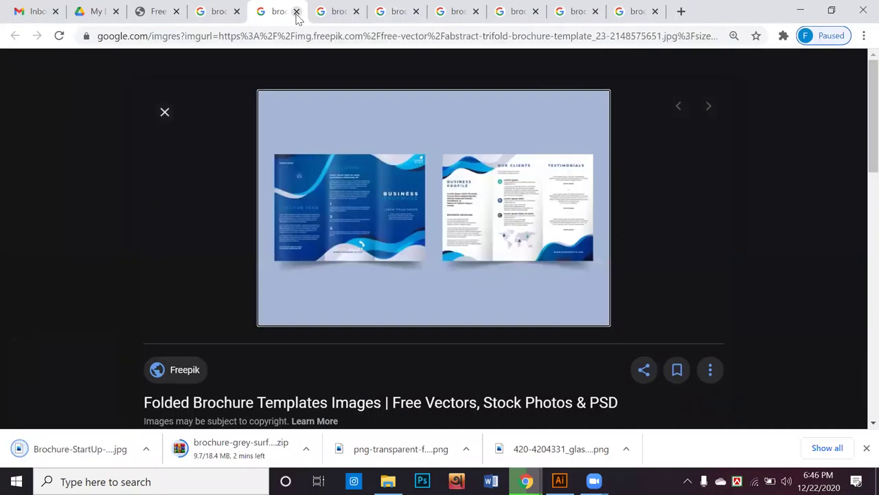
right_click(389, 180)
click(437, 301)
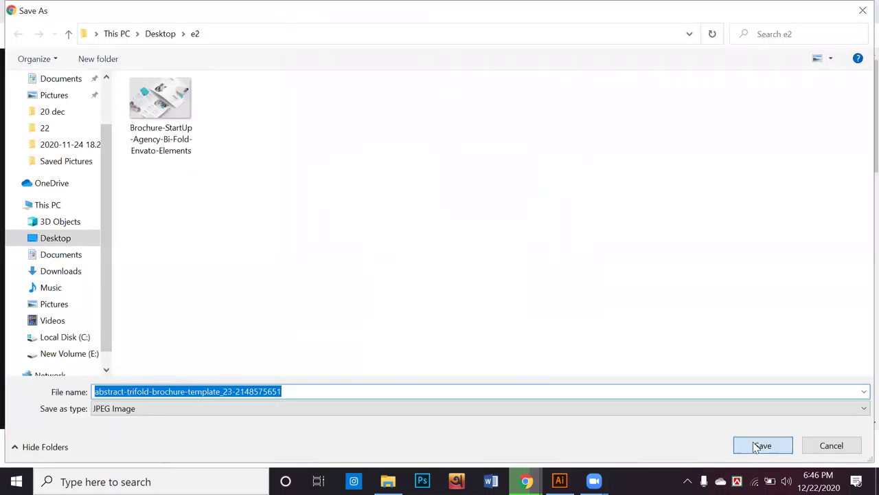
click(761, 446)
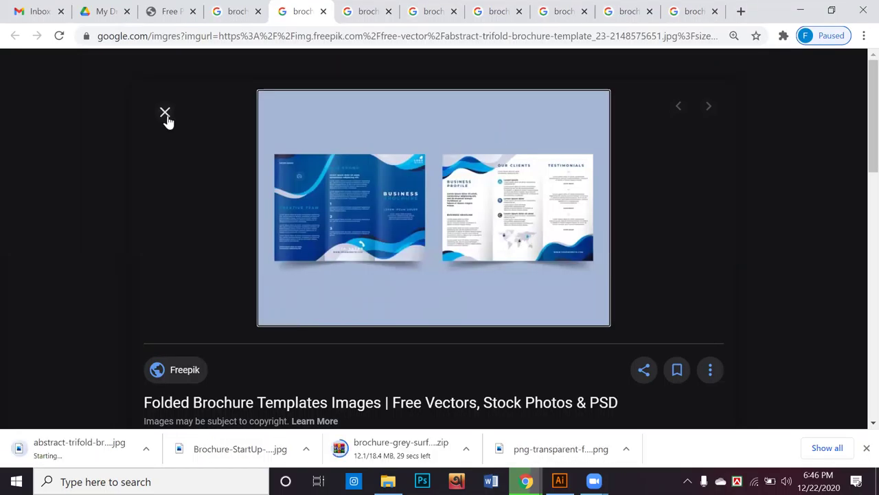
click(354, 11)
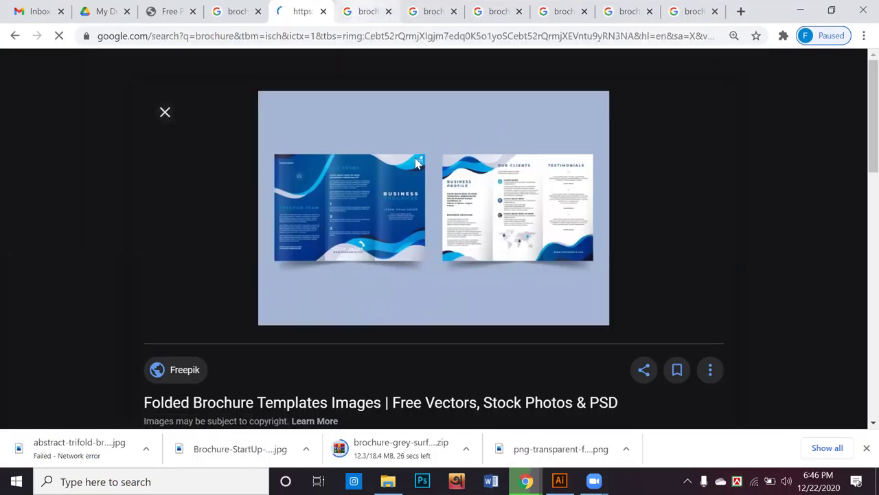
right_click(411, 164)
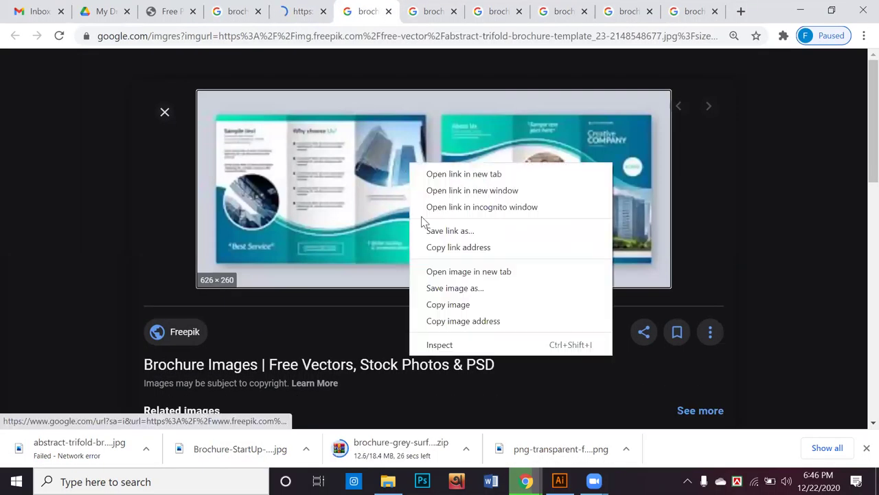
click(461, 288)
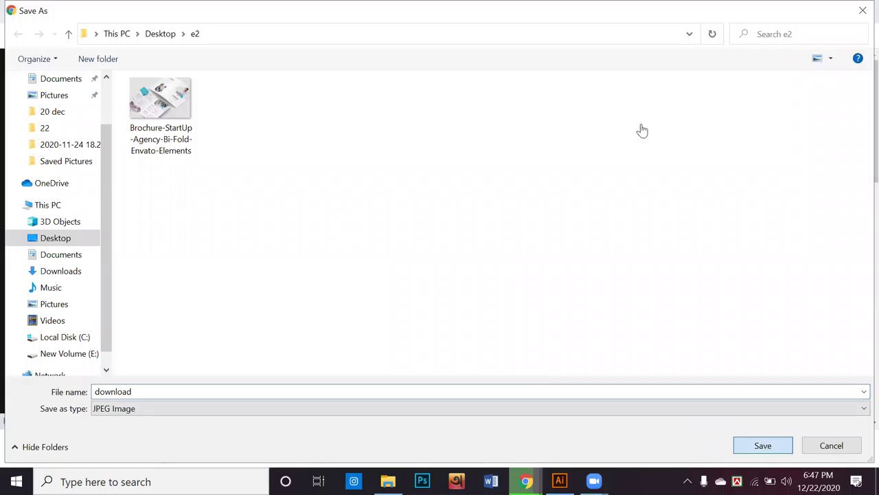
key(Return)
Cancel saving the YouTube brochure image and save the UPrinting brochure image instead
click(431, 16)
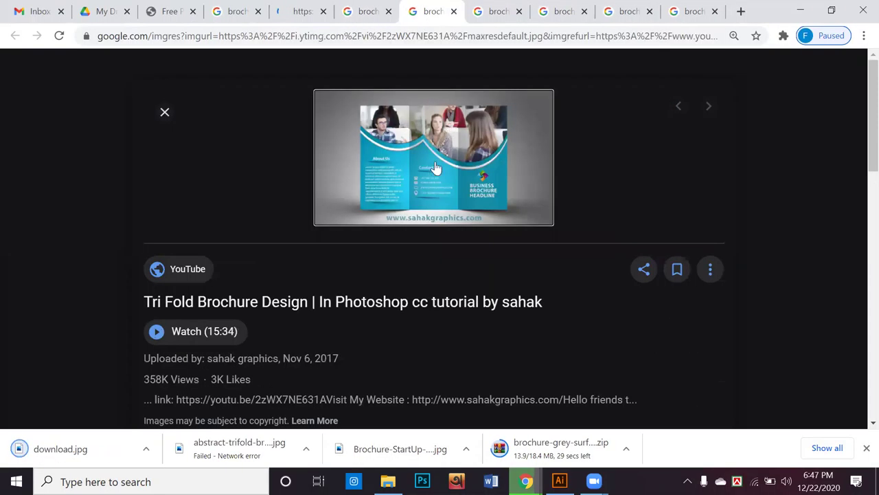
right_click(436, 162)
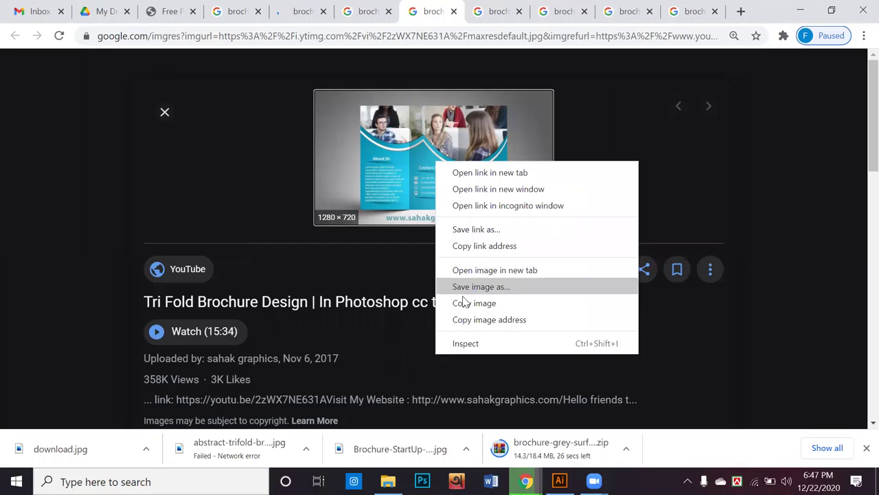
click(464, 303)
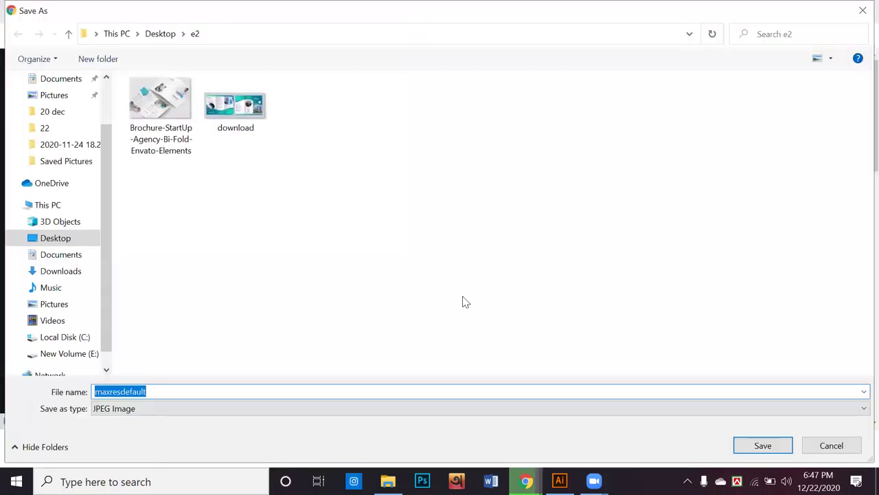
key(Escape)
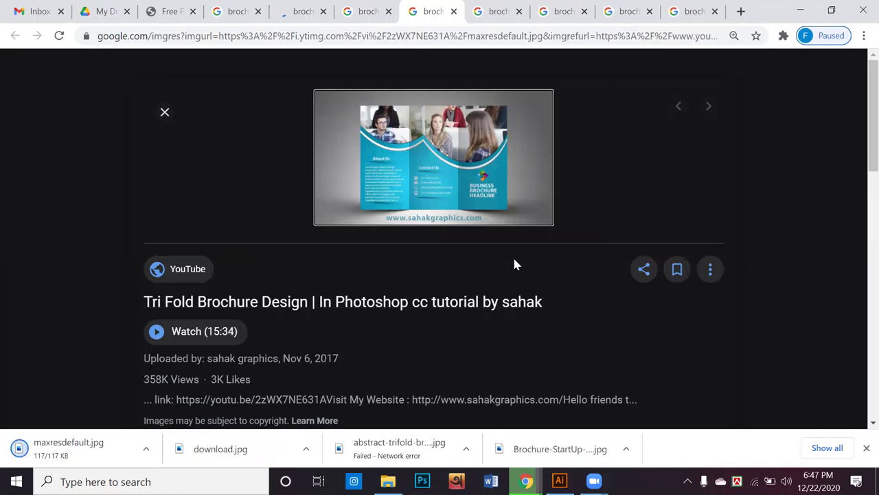
click(504, 12)
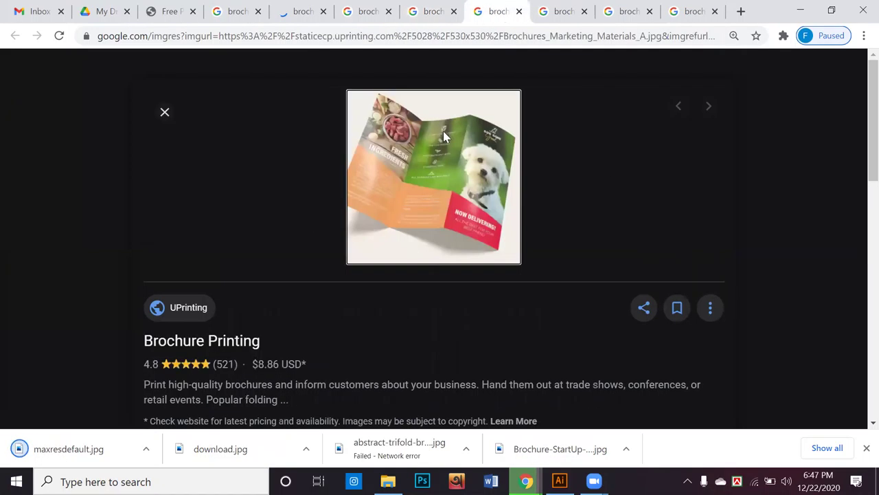
right_click(442, 131)
click(501, 257)
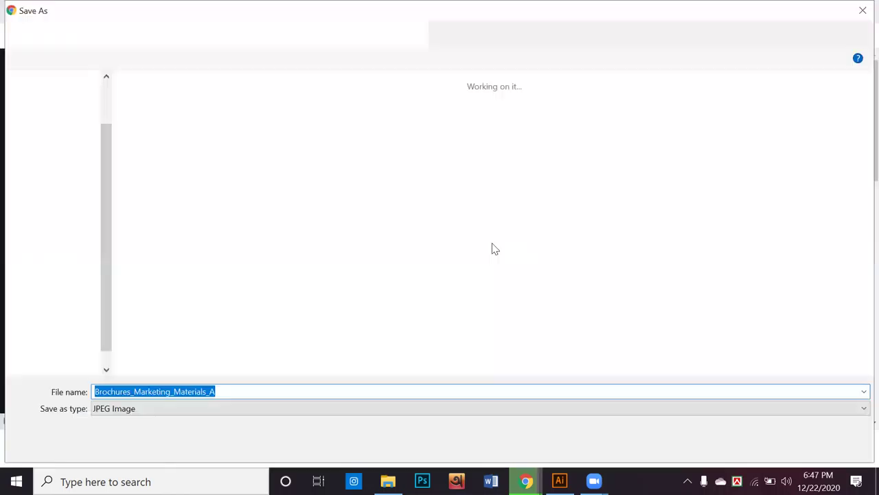
key(Return)
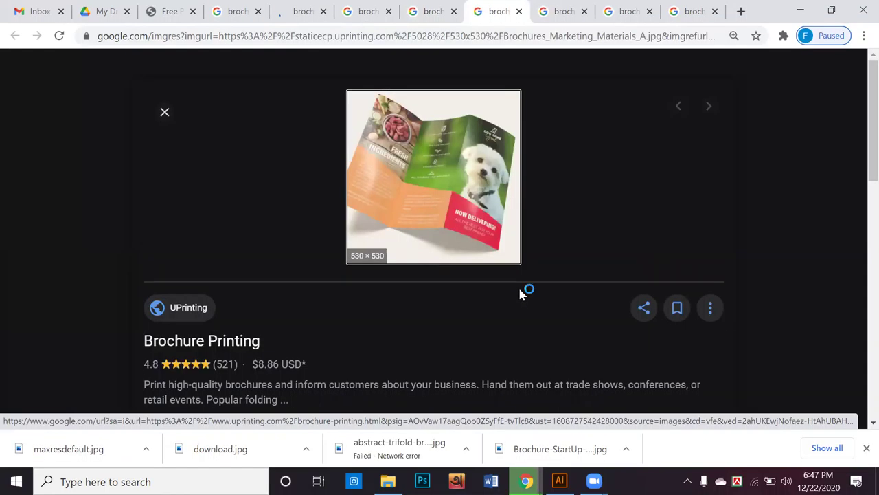
Save the kids summer camp and Acme Printing tri-fold brochure images into e2
click(562, 11)
right_click(466, 143)
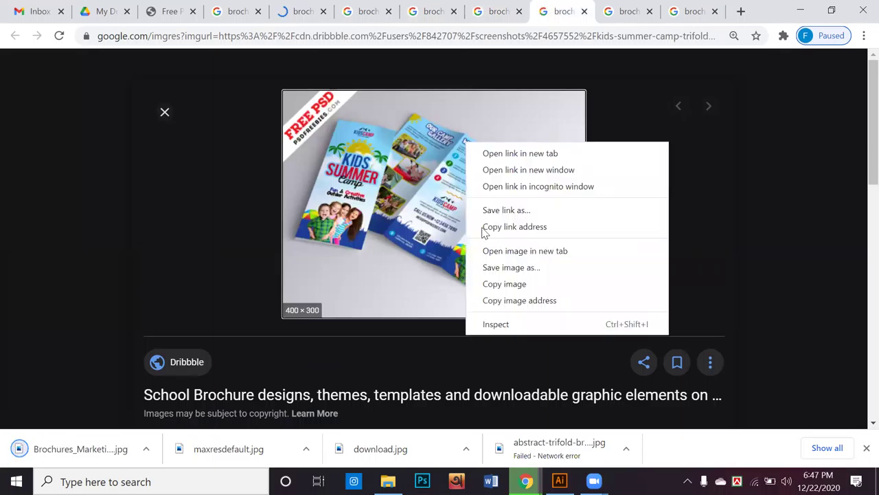
click(504, 268)
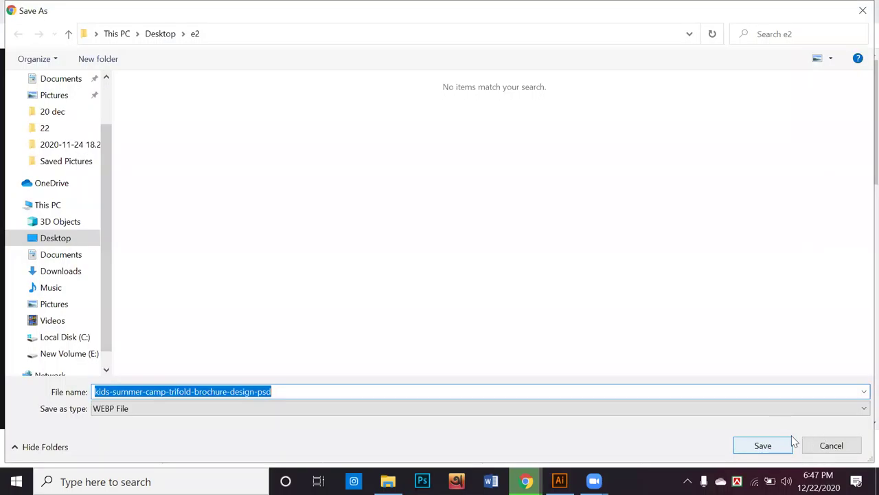
click(775, 444)
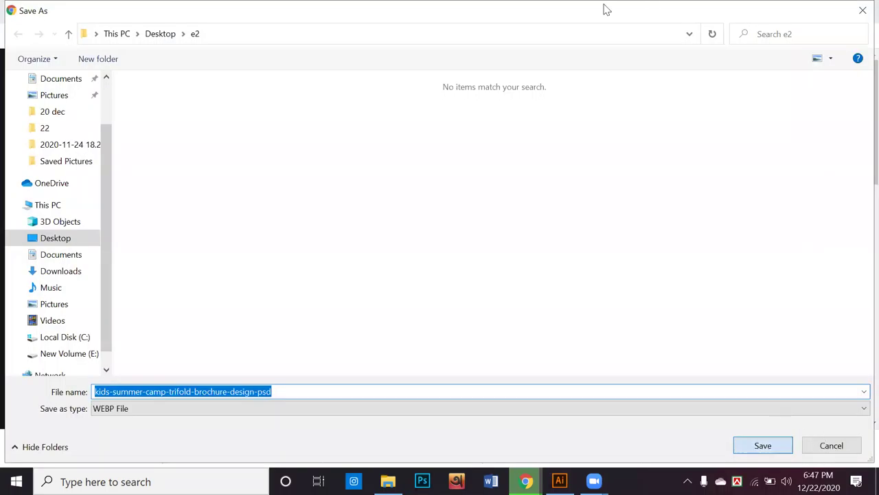
key(ctrl+Tab)
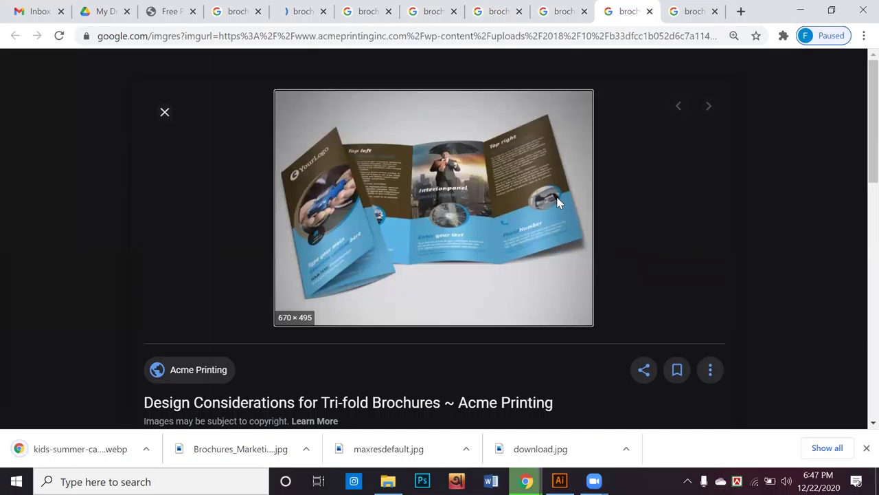
right_click(599, 311)
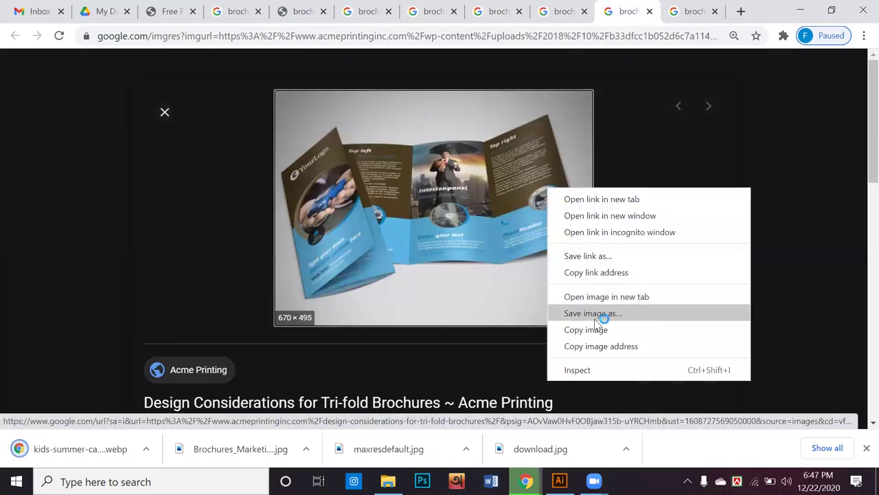
click(594, 319)
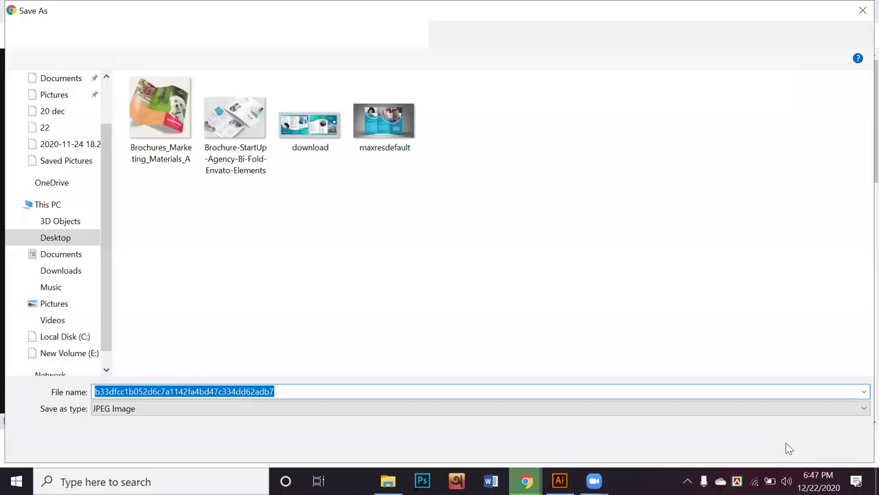
click(786, 446)
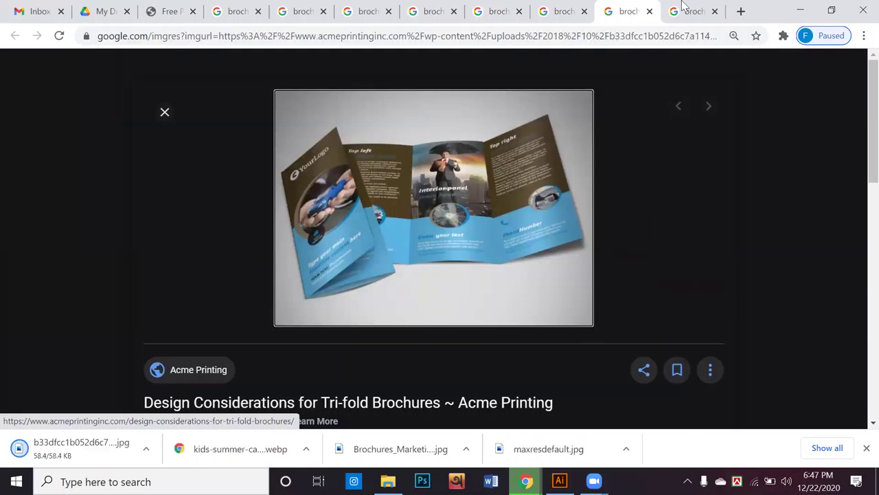
Save the PGBS brochure image as business-brouchure-design
key(ctrl+Tab)
right_click(561, 130)
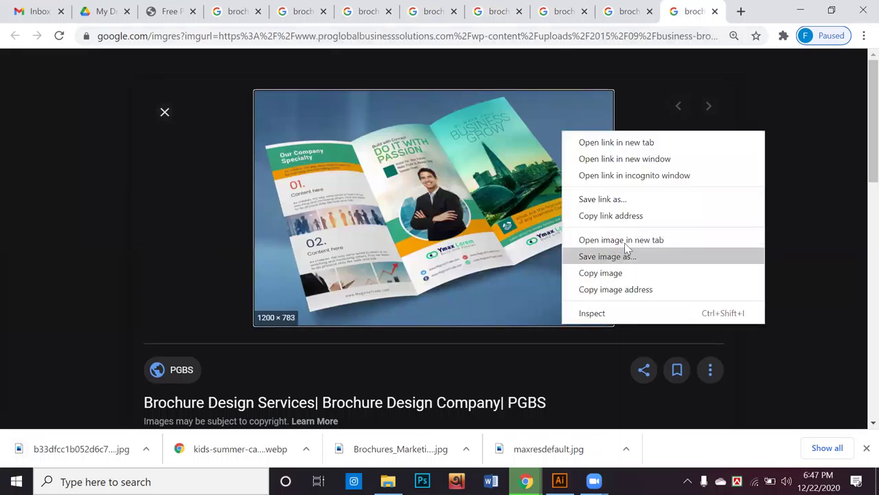
click(622, 256)
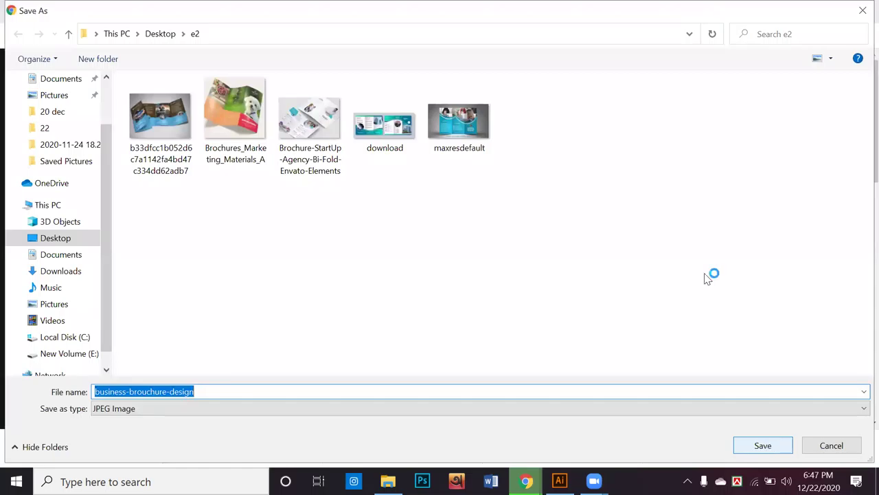
key(Return)
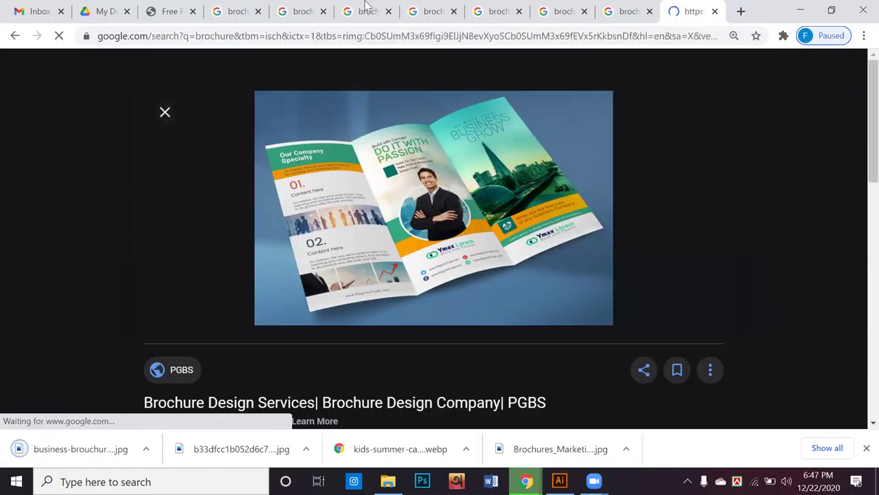
Close the Freepik mockup tab and the remaining brochure image tabs
click(190, 14)
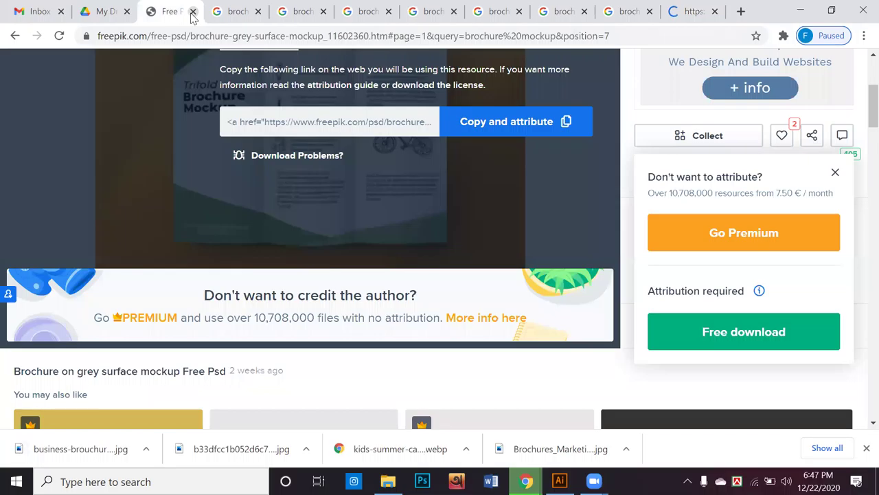
click(192, 11)
click(192, 12)
click(192, 12)
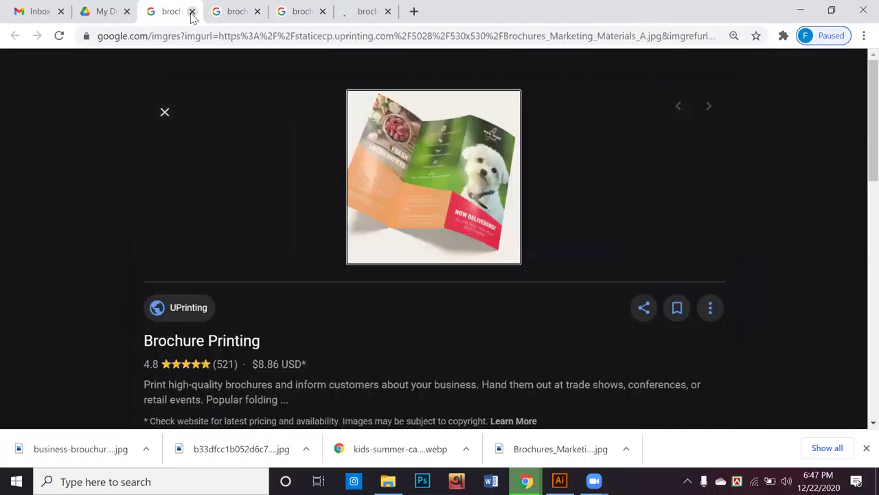
click(193, 11)
click(193, 12)
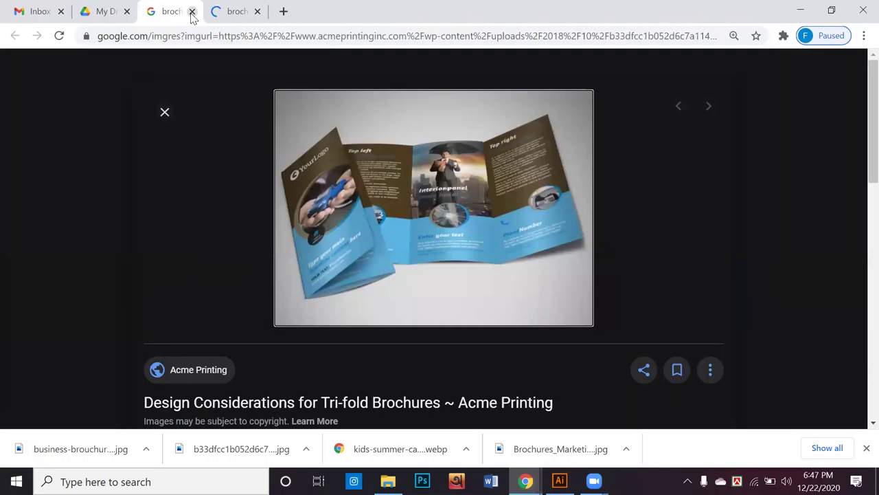
click(191, 13)
click(191, 13)
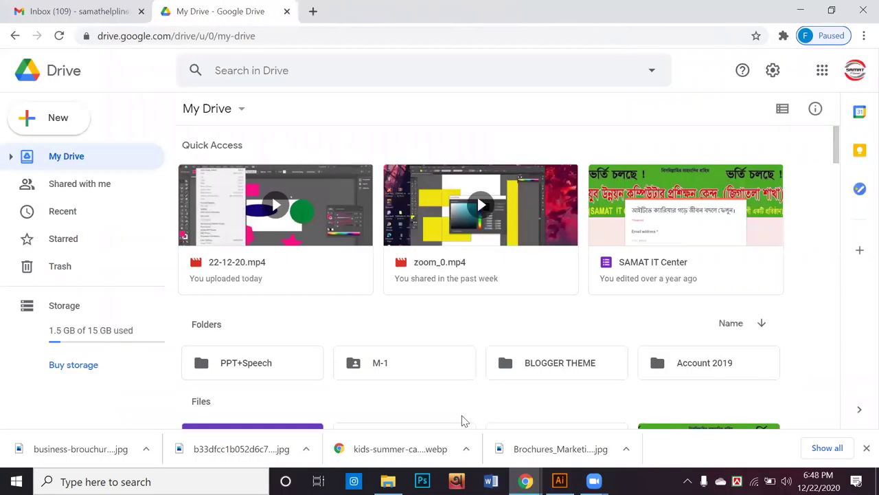
Open the full Downloads list and scroll to brochure-grey-surface-mockup.zip
click(815, 447)
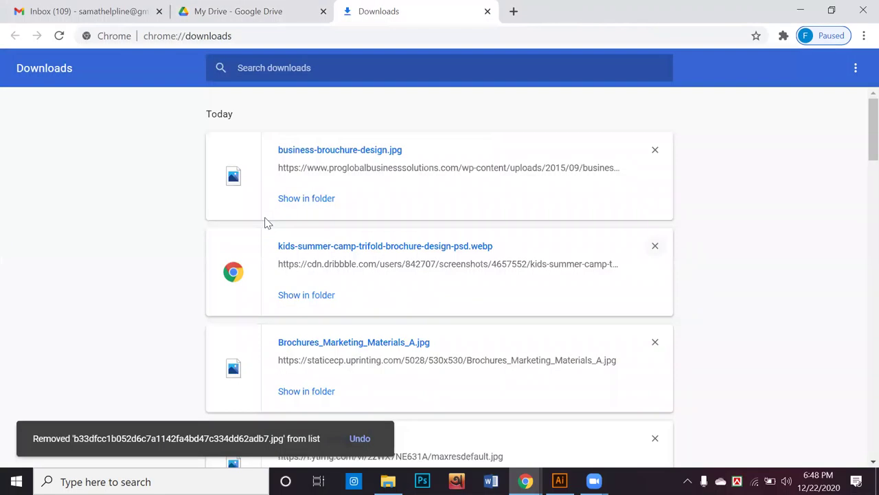
scroll(271, 224, down, 4)
scroll(281, 227, down, 3)
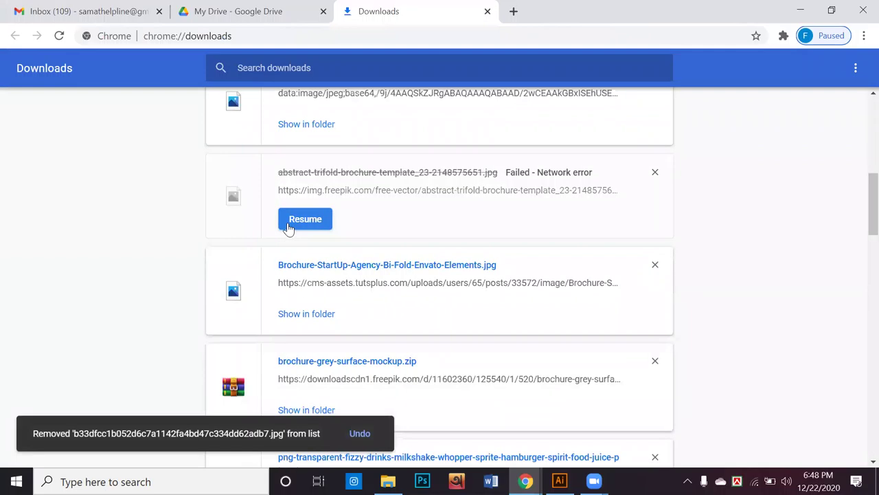
scroll(289, 232, down, 1)
scroll(290, 229, down, 2)
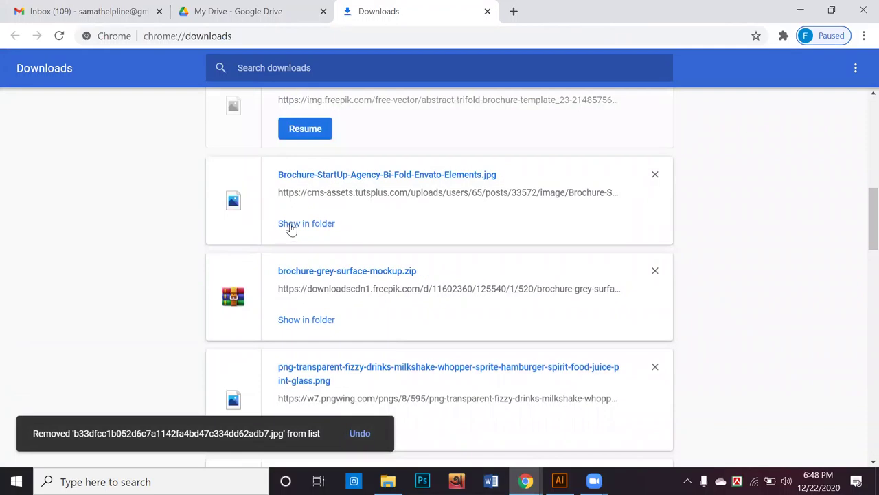
scroll(330, 220, down, 2)
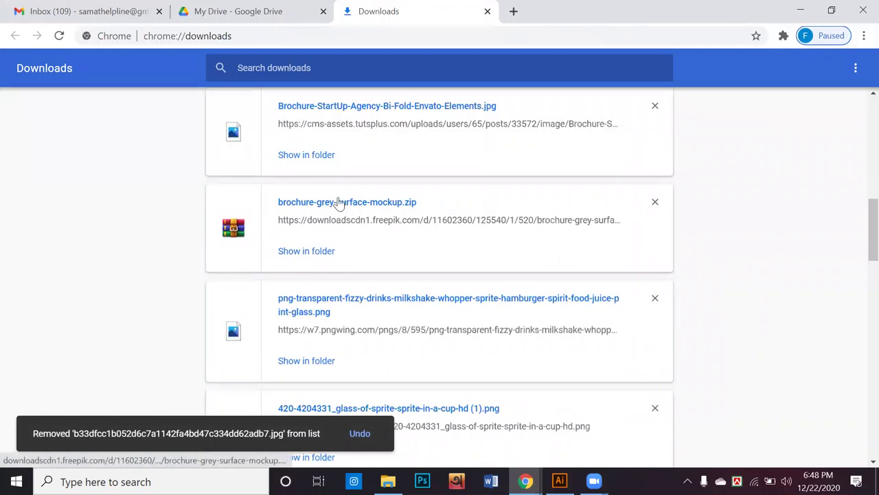
Extract brochure-grey-surface-mockup.zip in Downloads and open 20989382.psd from the extracted folder
click(307, 252)
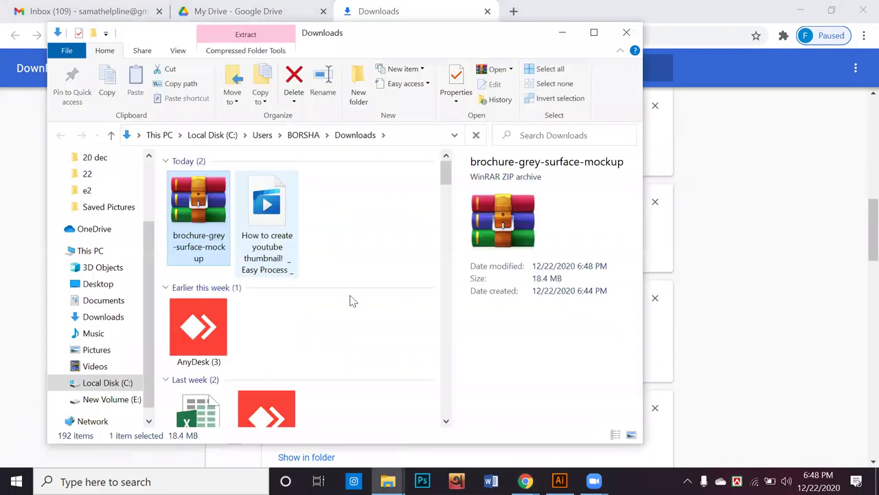
right_click(196, 215)
click(229, 223)
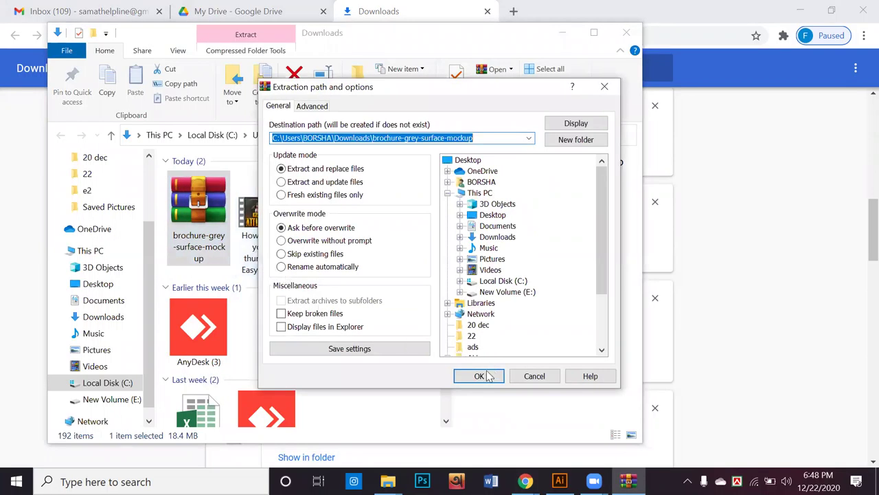
click(479, 376)
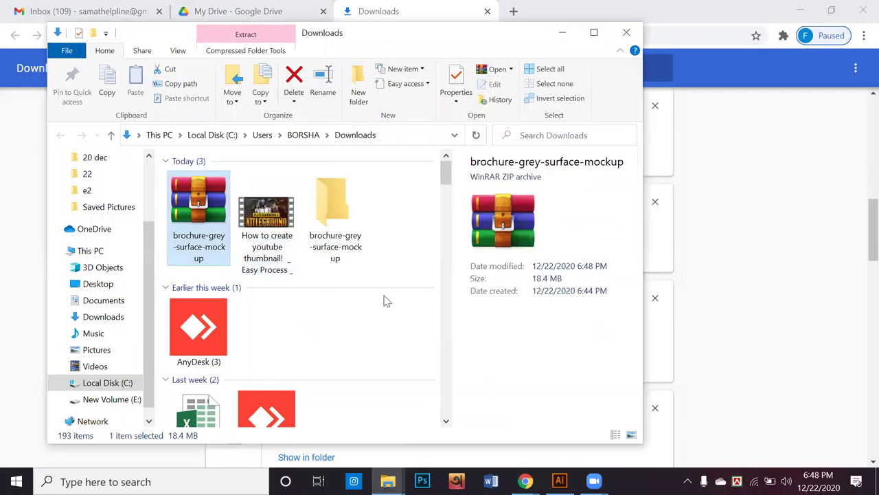
click(352, 228)
double_click(353, 229)
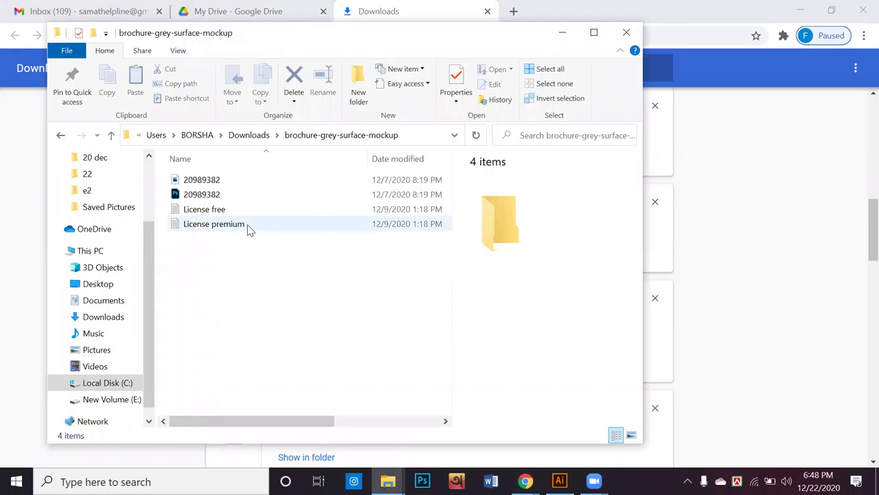
click(232, 196)
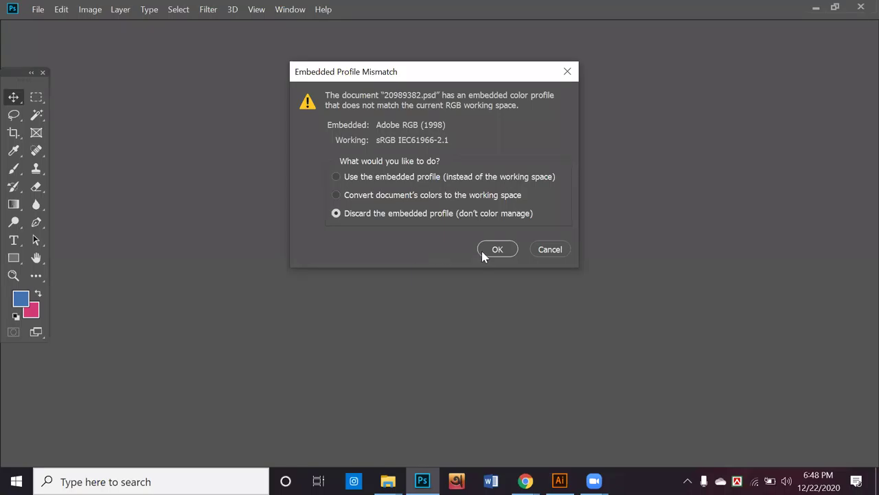
Discard the embedded Adobe RGB (1998) profile when opening 20989382.psd
click(482, 251)
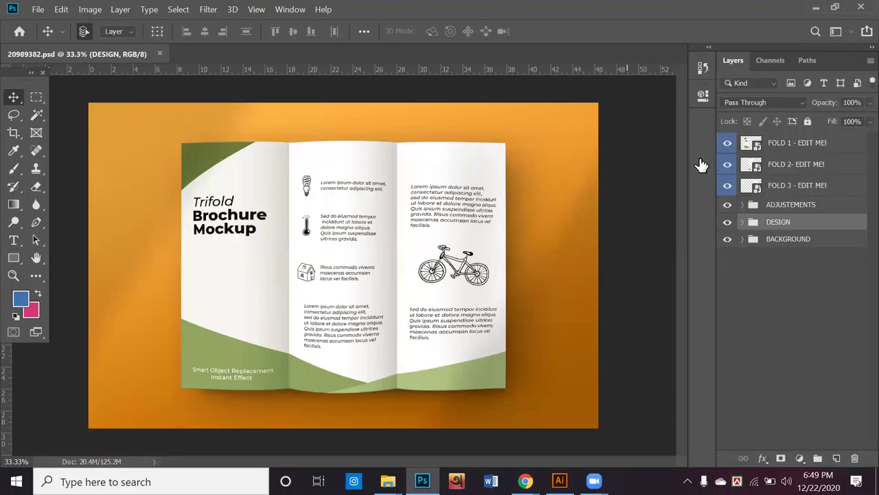
Open the FOLD 1 - EDIT ME! smart object, accepting the save note and colour-profile warning
click(813, 156)
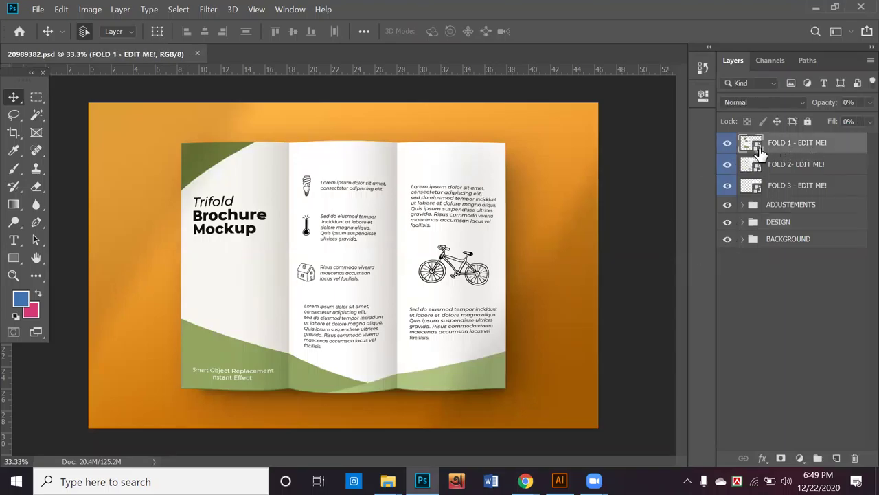
double_click(750, 145)
click(495, 209)
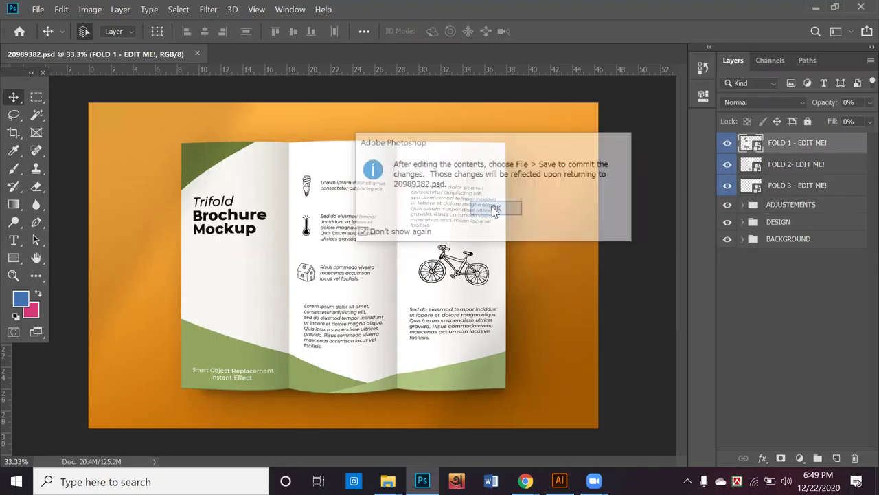
click(510, 248)
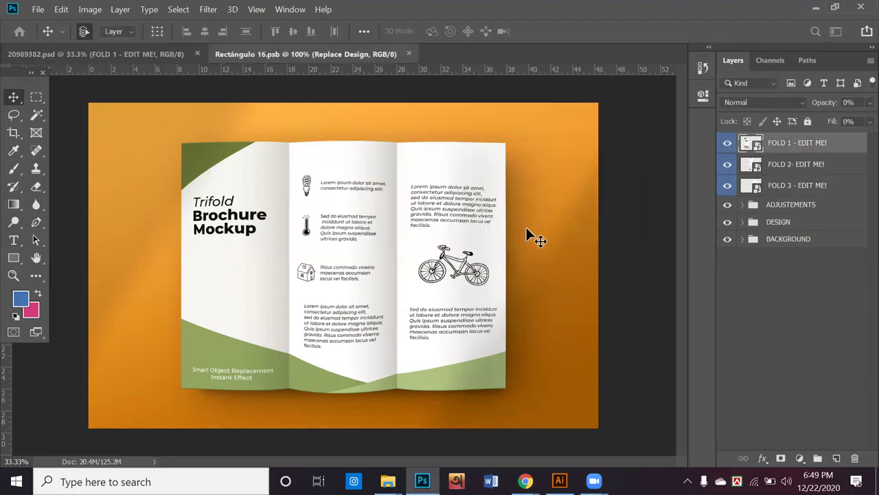
Compare the full trifold mockup with the single panel document, then go to Illustrator
click(188, 50)
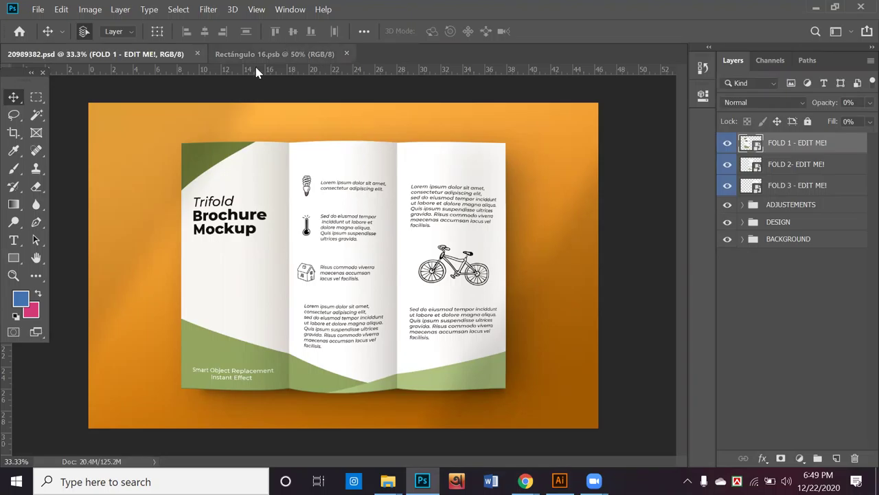
click(271, 47)
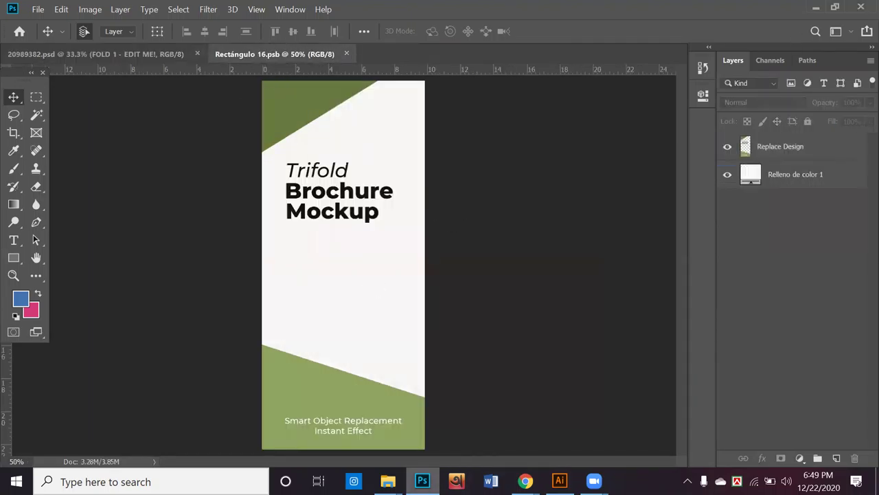
click(560, 481)
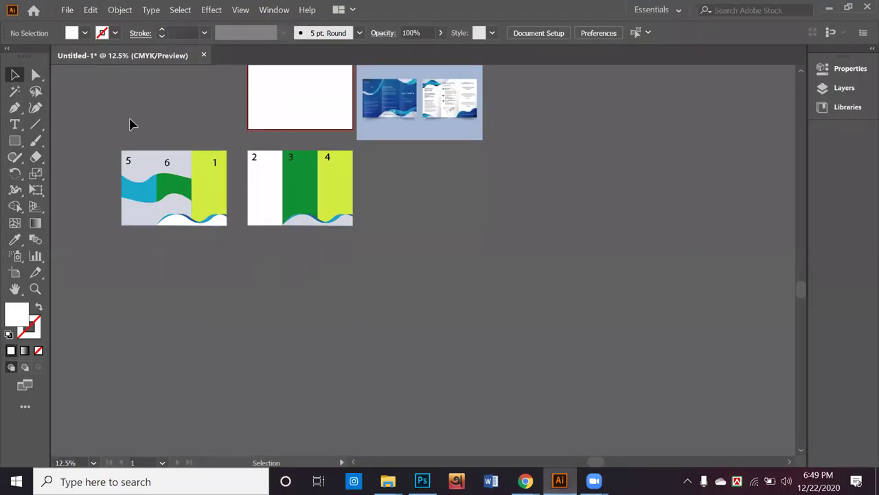
Delete the second artboard's artwork together with the brochure preview image
drag(173, 196, 257, 291)
click(259, 292)
drag(246, 137, 415, 283)
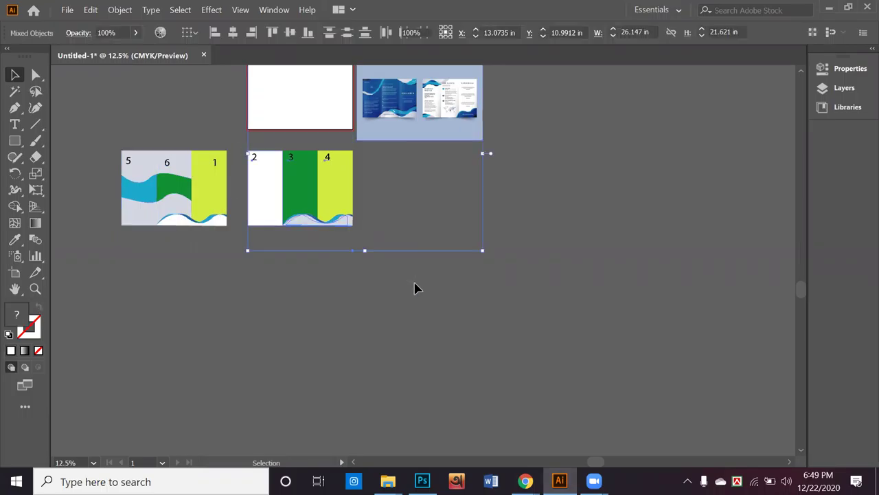
key(Delete)
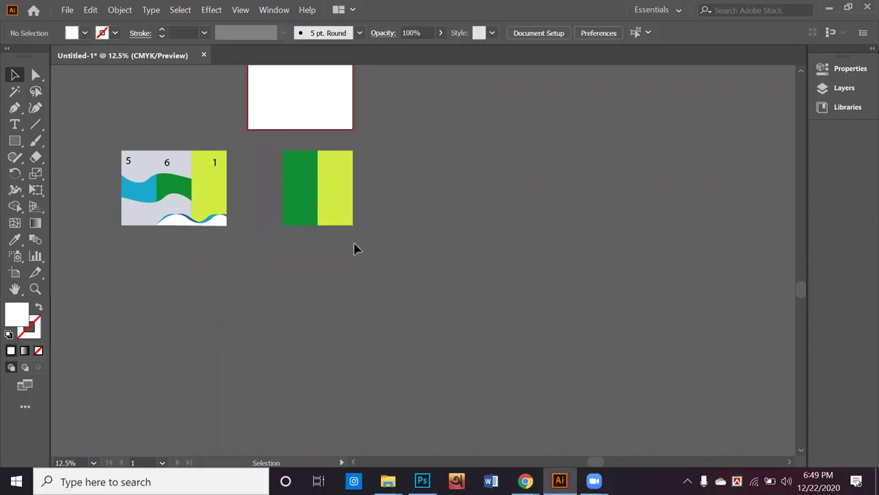
Delete the leftover green and yellow panels, then return to Photoshop
key(ctrl+a)
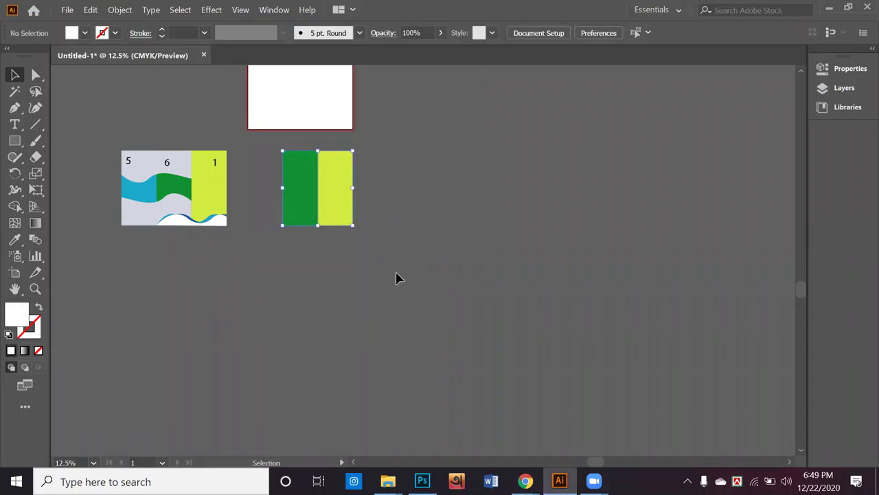
click(291, 176)
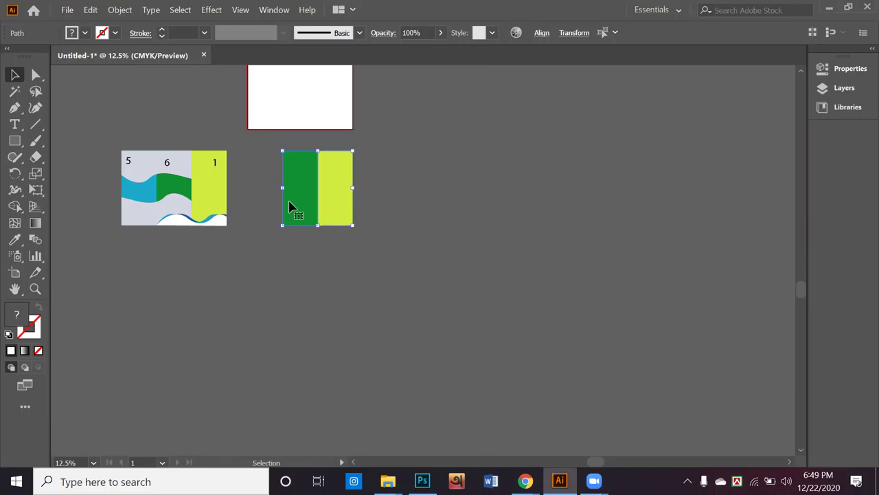
key(Delete)
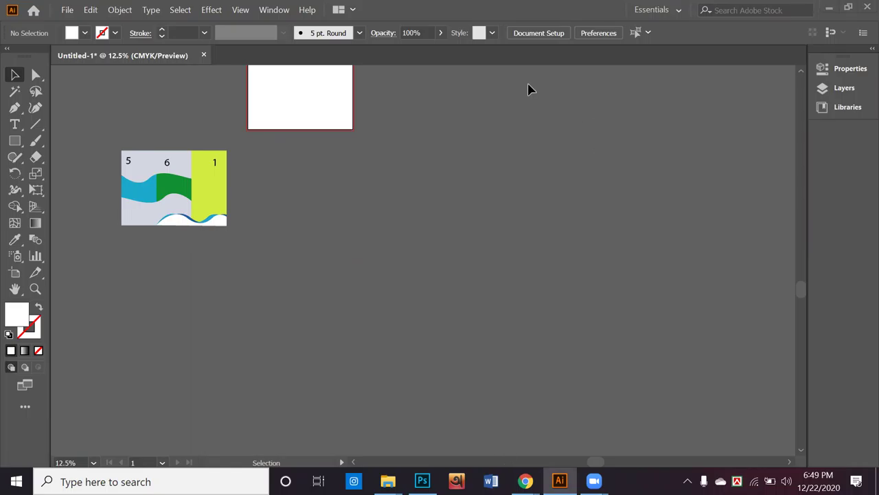
click(423, 481)
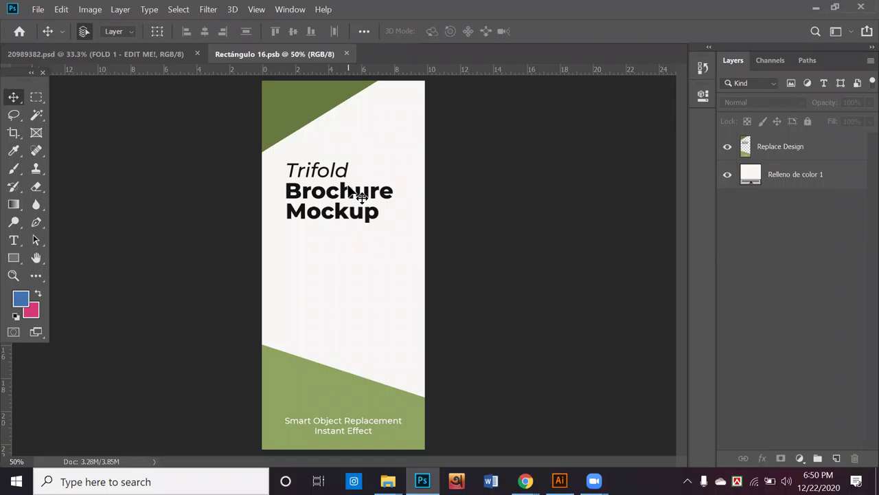
Read the panel's size in Image Size as 711 × 1610 pixels, cancel, and go back to Illustrator
click(90, 10)
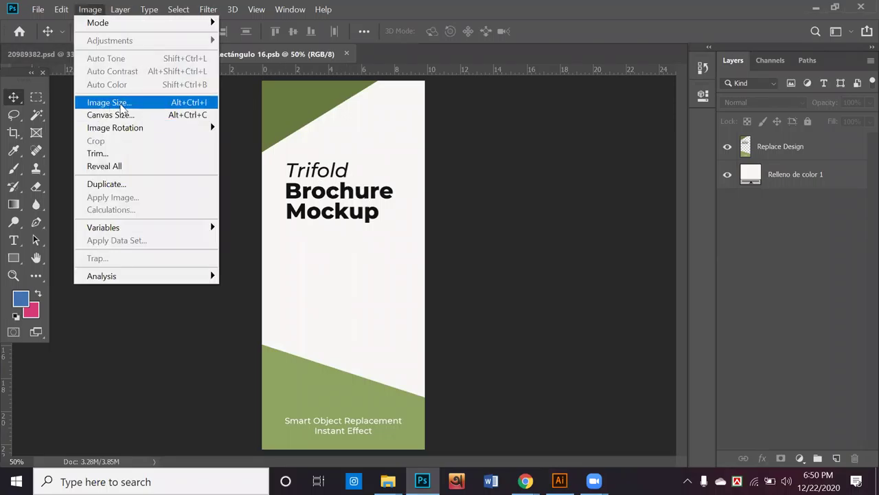
click(127, 106)
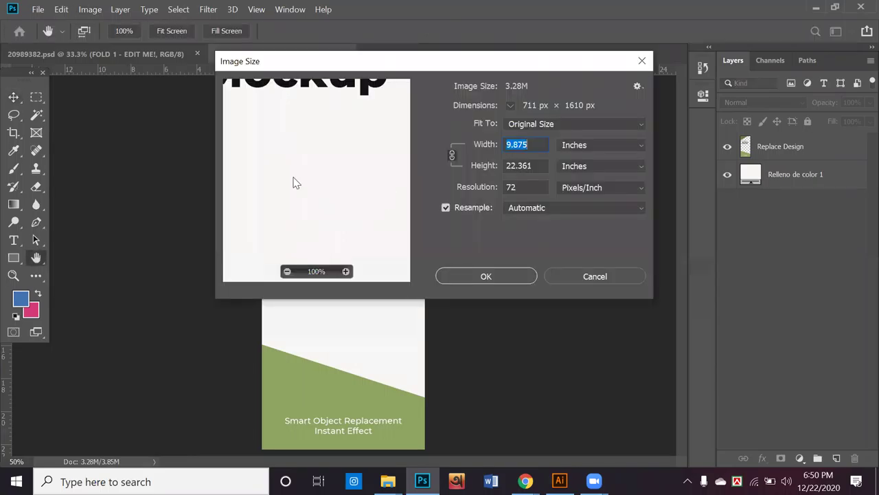
click(579, 167)
click(569, 191)
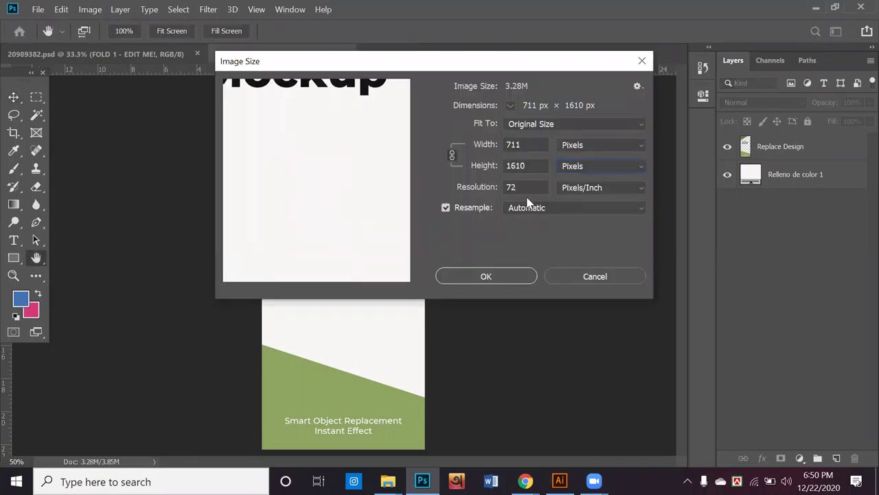
click(589, 277)
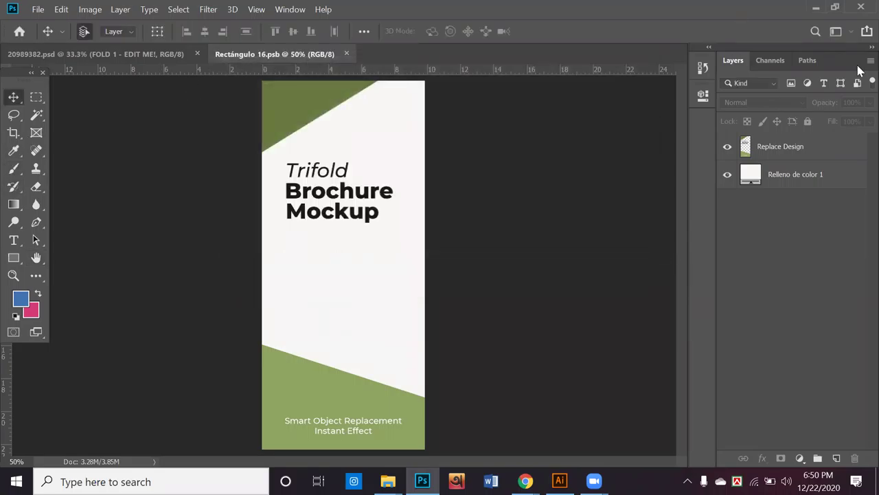
key(alt+Tab)
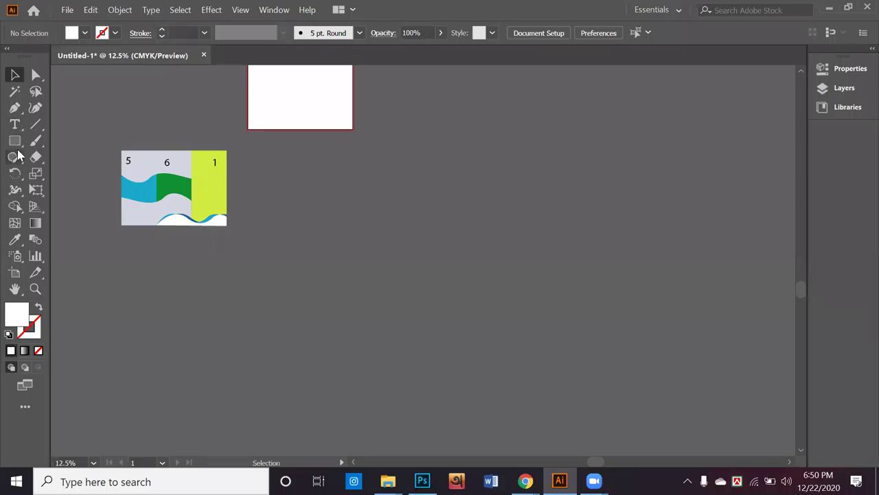
Start a 711-wide rectangle, then cancel it because the units are wrong
click(438, 250)
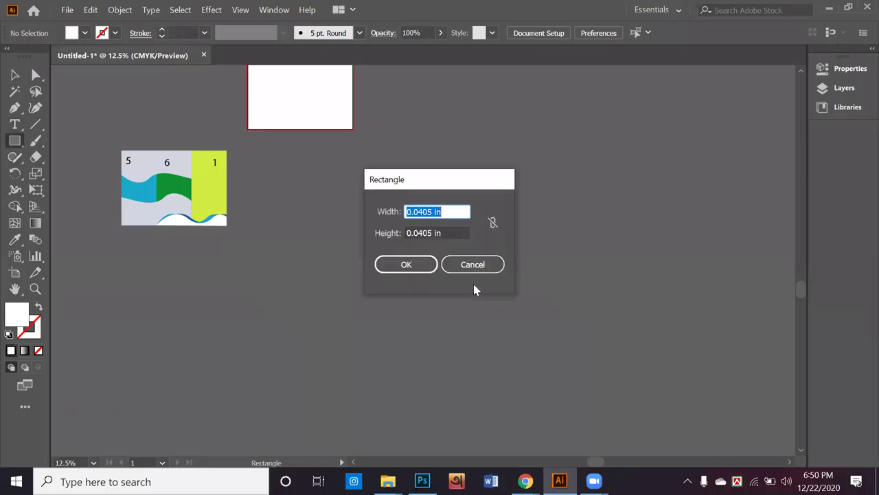
text(711)
key(Tab)
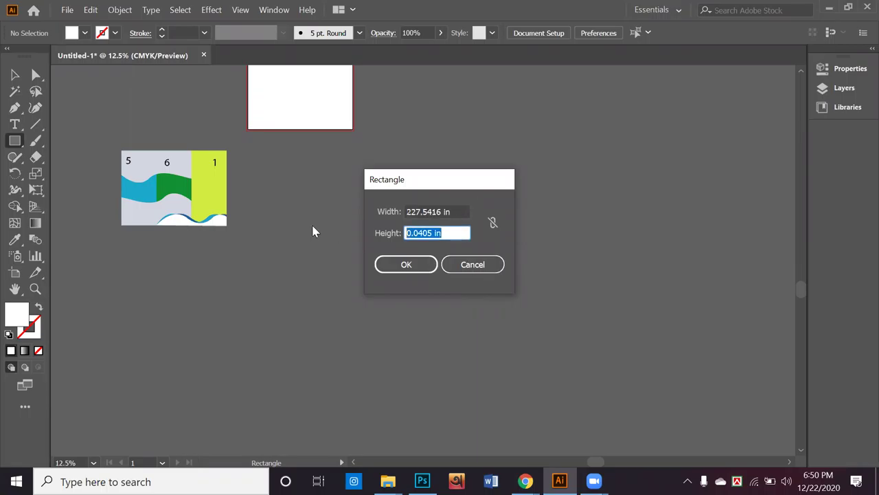
text(1610)
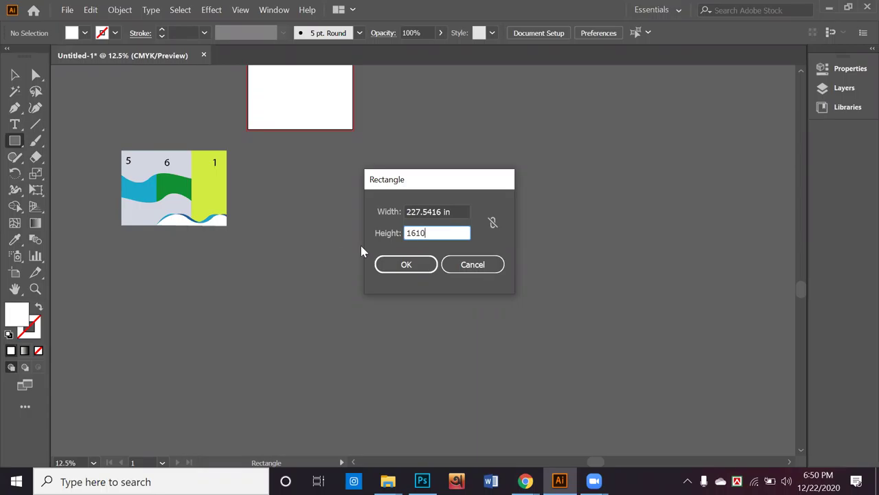
key(Tab)
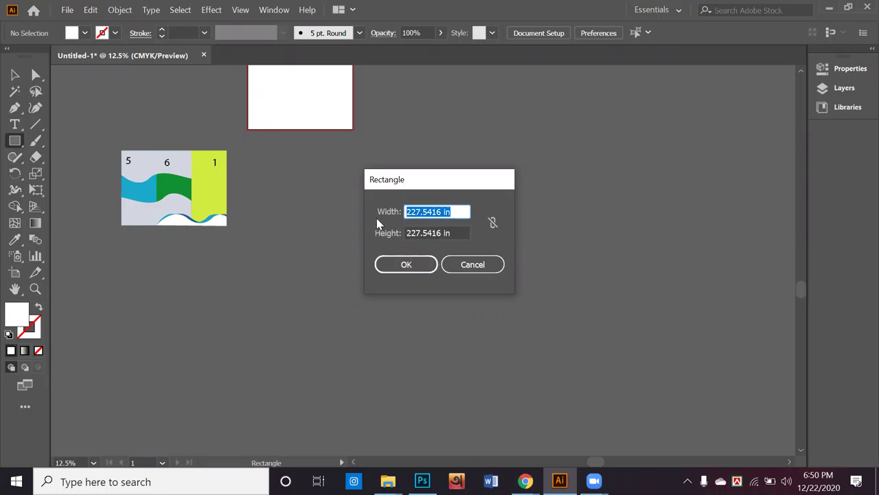
click(470, 268)
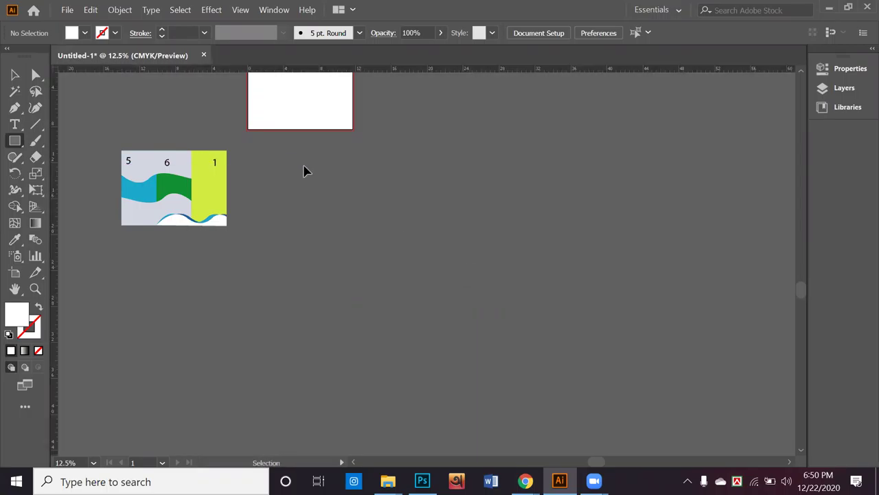
Switch the rulers to Pixels and create a 711 × 1610 px rectangle
right_click(453, 69)
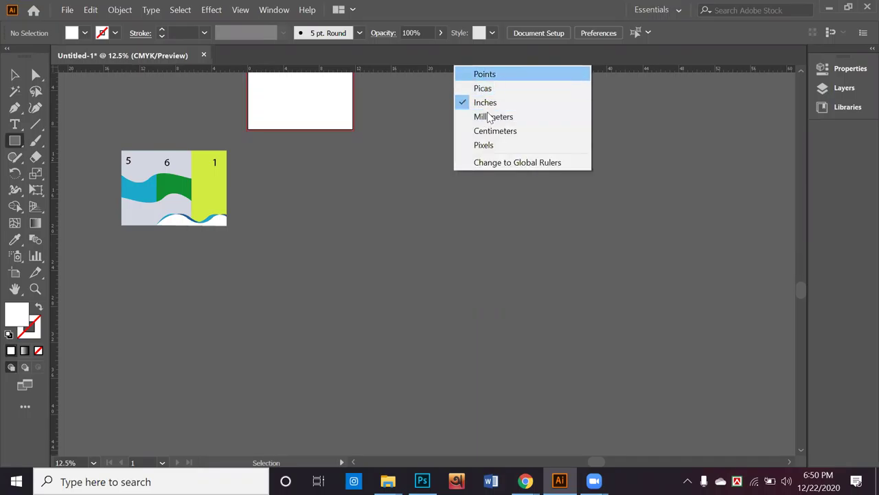
click(493, 145)
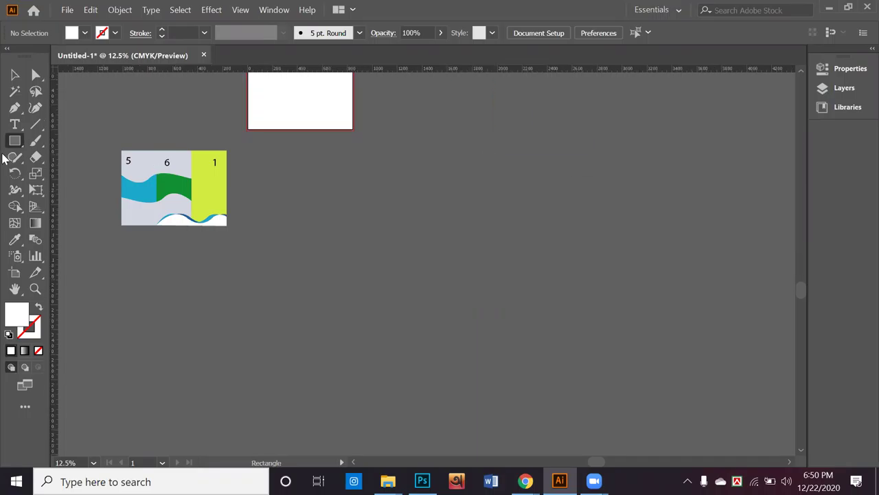
click(389, 250)
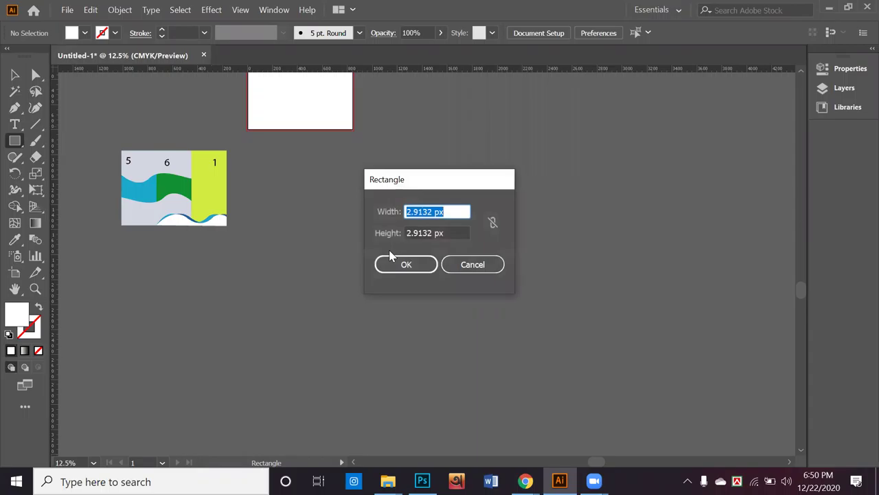
text(711)
key(Tab)
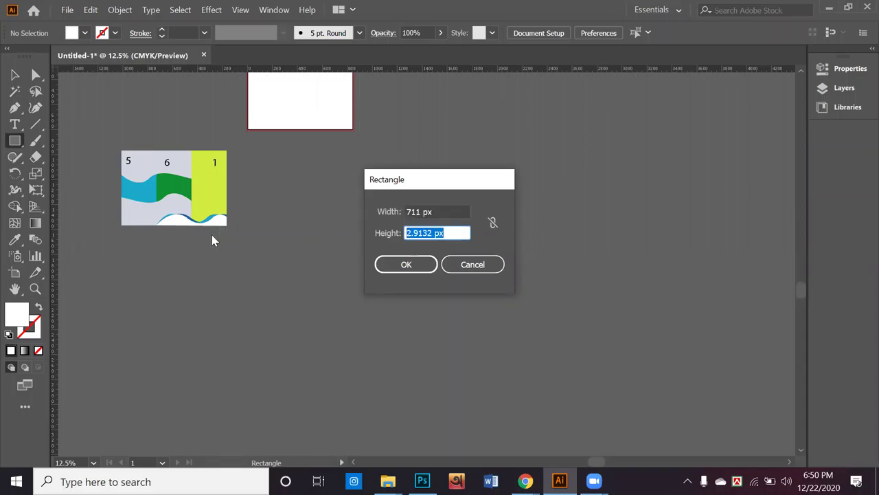
text(1610)
click(395, 266)
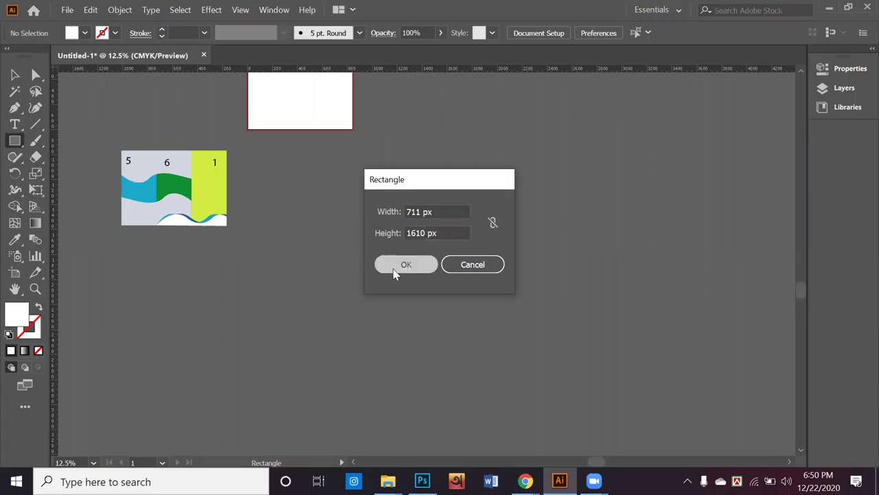
Move the white rectangle up beside the artboards and frame the view around it
click(14, 74)
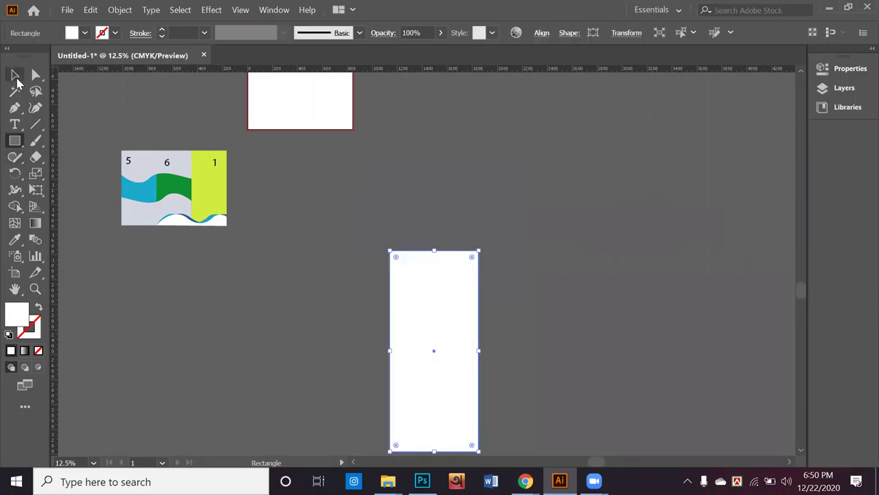
drag(435, 342, 373, 267)
click(263, 266)
scroll(263, 266, up, 1)
drag(271, 247, 460, 320)
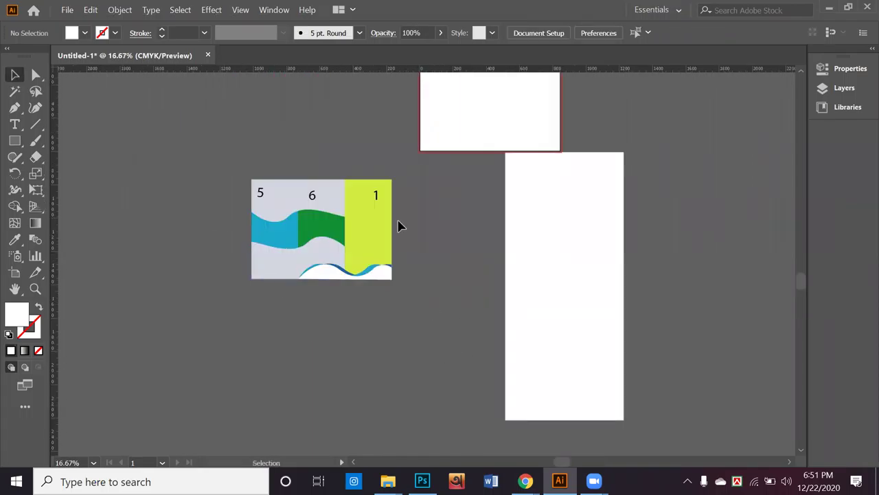
Alt-drag a copy of yellow panel 1 out and trim its wave with Shape Builder
click(359, 186)
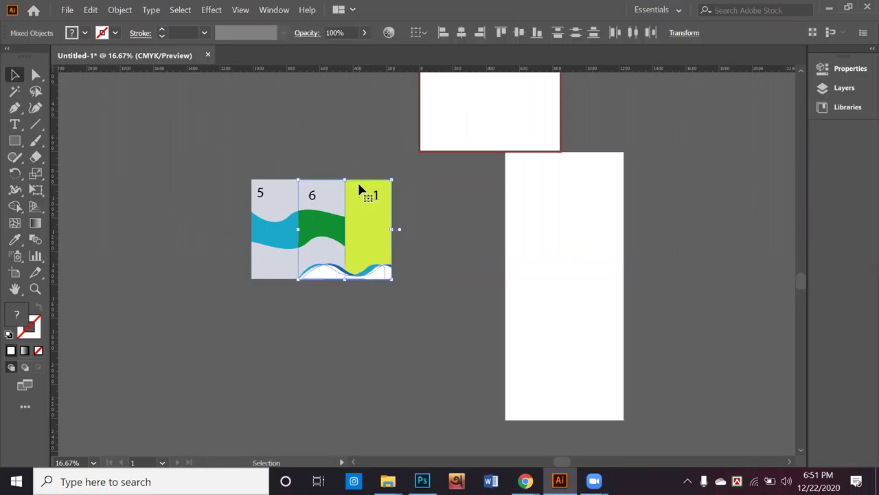
drag(364, 240, 316, 250)
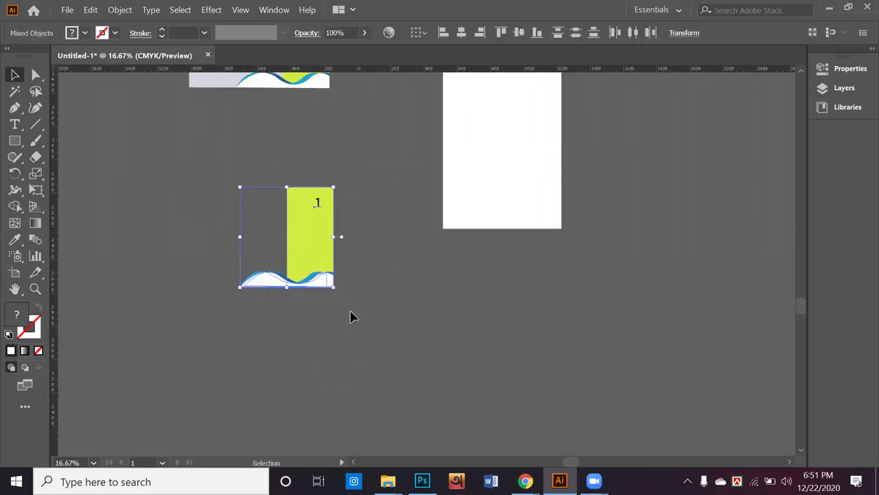
click(353, 316)
click(300, 283)
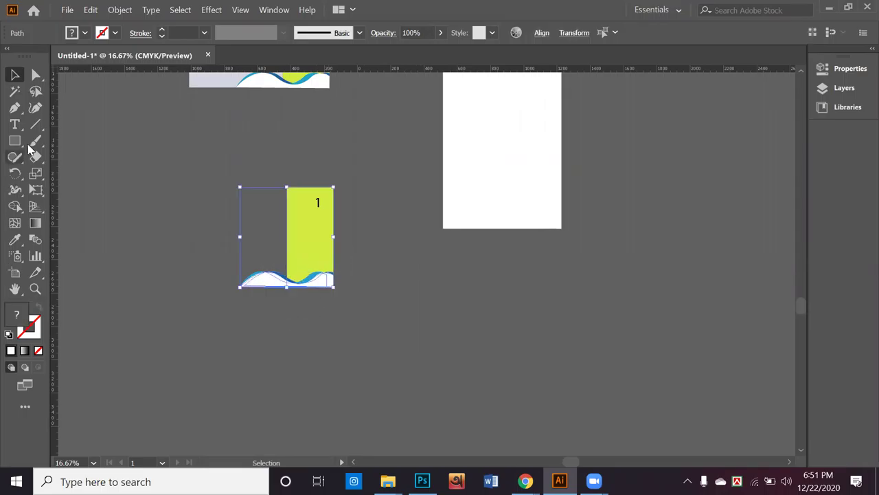
click(14, 206)
drag(249, 261, 282, 315)
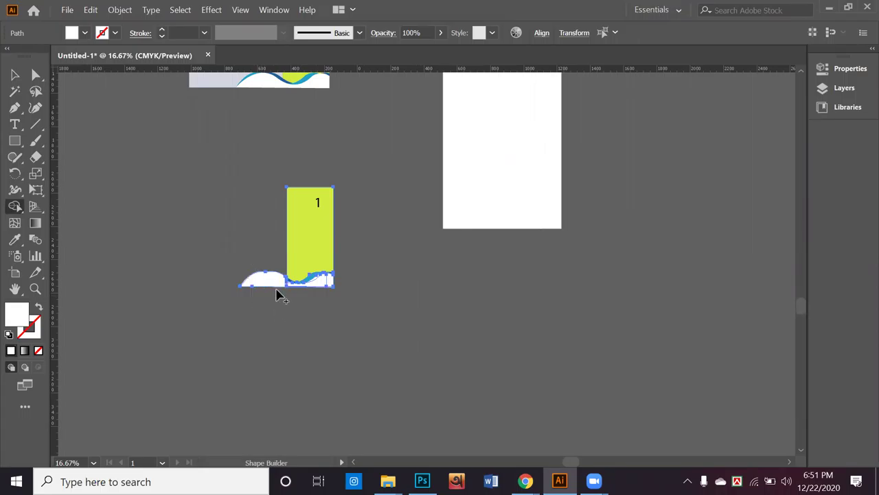
drag(242, 261, 270, 298)
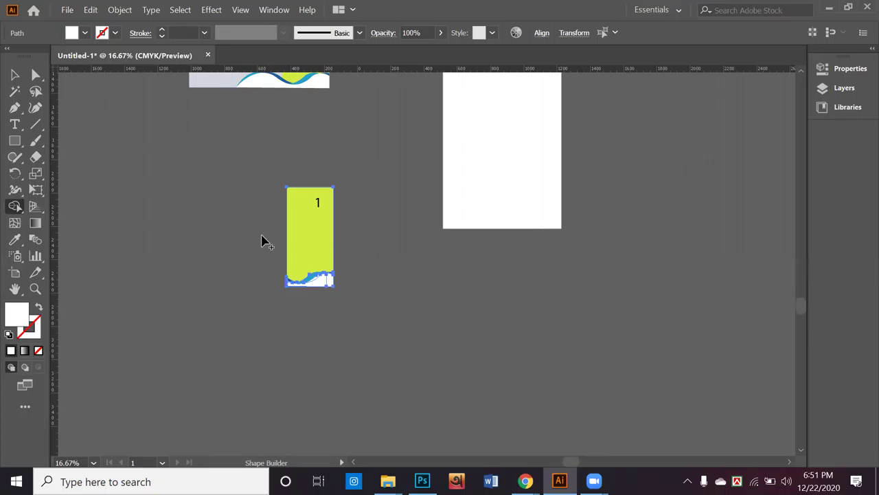
Select the whole trimmed panel 1 copy and drag it onto the tall white artboard
click(15, 74)
key(a)
click(240, 240)
drag(212, 183, 386, 337)
key(v)
click(364, 300)
scroll(365, 300, down, 1)
drag(332, 258, 450, 216)
scroll(449, 216, down, 2)
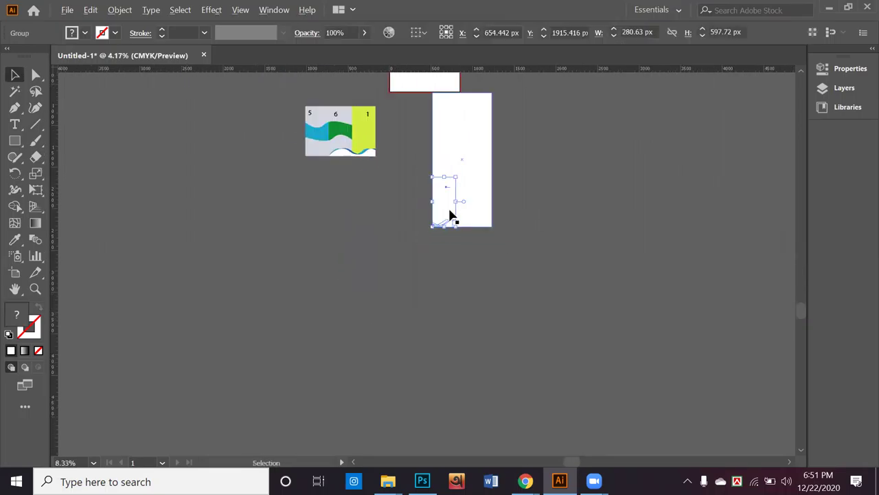
Bring the panel to front and scale it to fill the white artboard
right_click(414, 281)
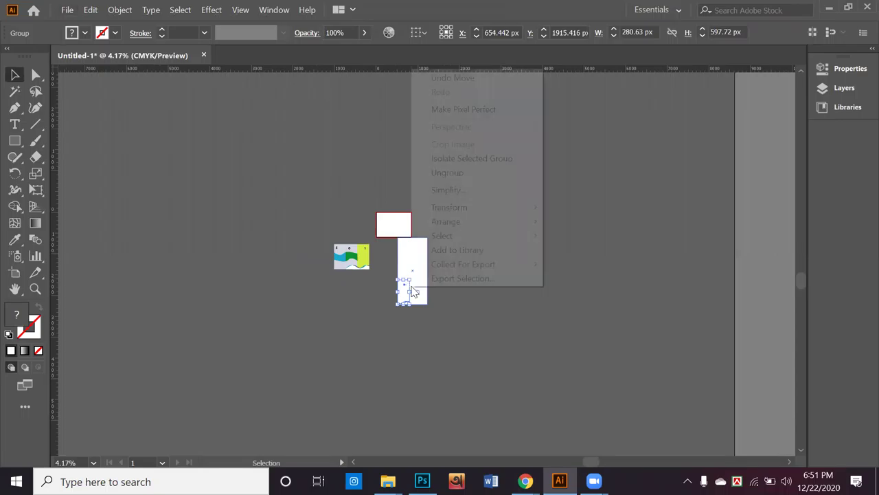
mouse_move(474, 221)
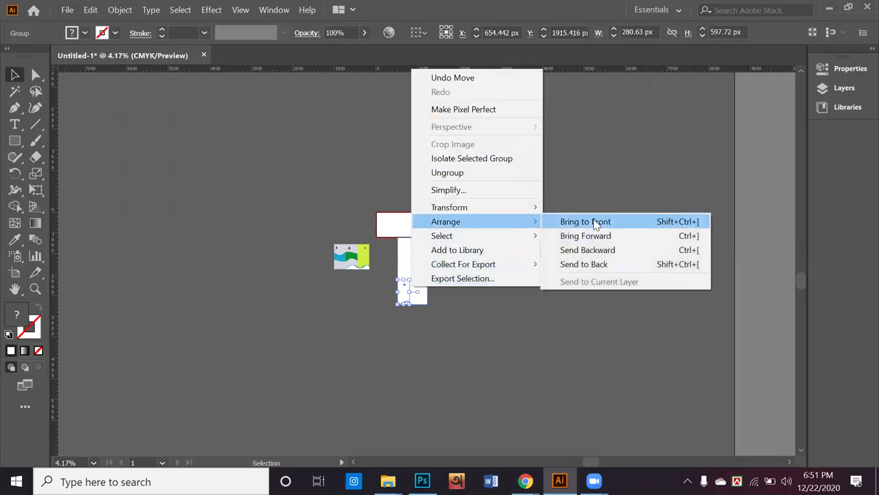
click(584, 221)
click(406, 277)
click(406, 281)
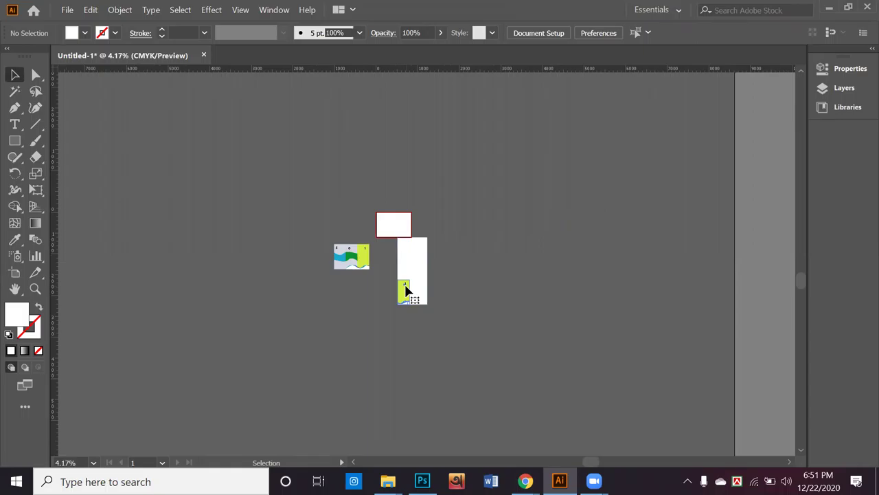
drag(412, 277, 429, 238)
click(456, 246)
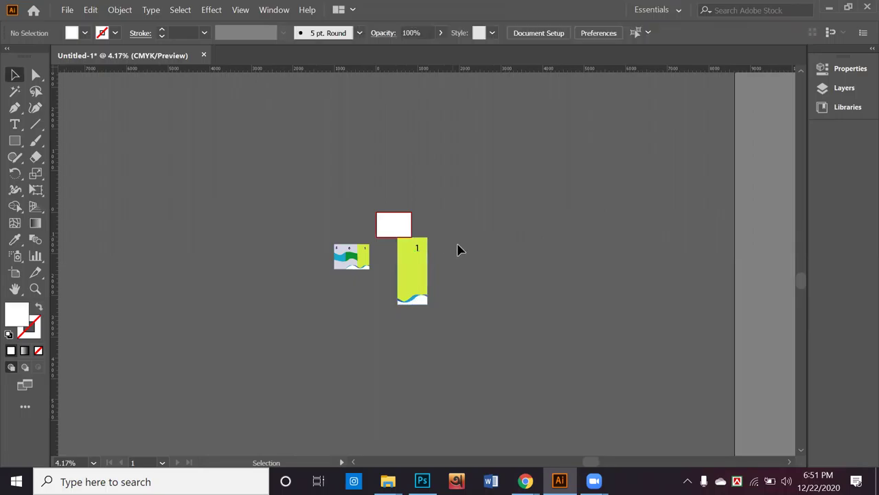
Delete the small three-panel thumbnail
scroll(457, 282, up, 1)
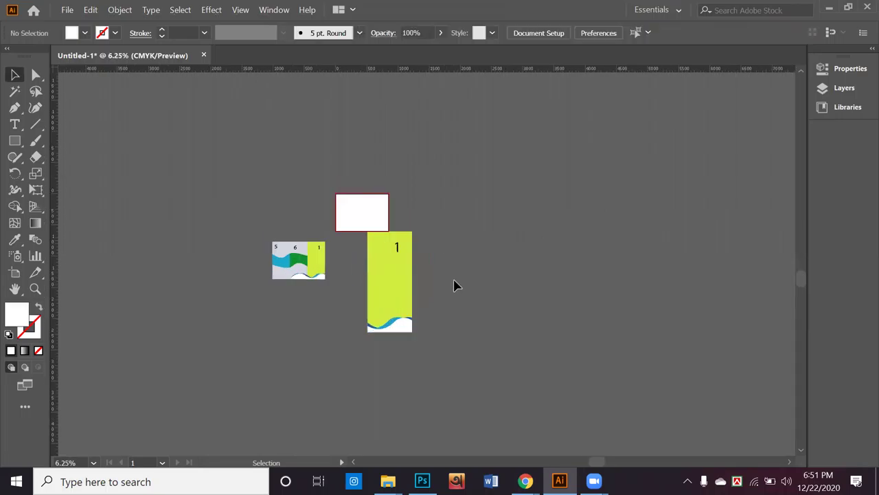
scroll(419, 273, down, 1)
scroll(419, 272, left, 1)
mouse_move(242, 165)
mouse_down()
mouse_move(415, 279)
mouse_move(357, 255)
mouse_move(380, 259)
mouse_up()
key(Delete)
Check the artwork in Outline view and dismiss the Line tool options without drawing
key(backslash)
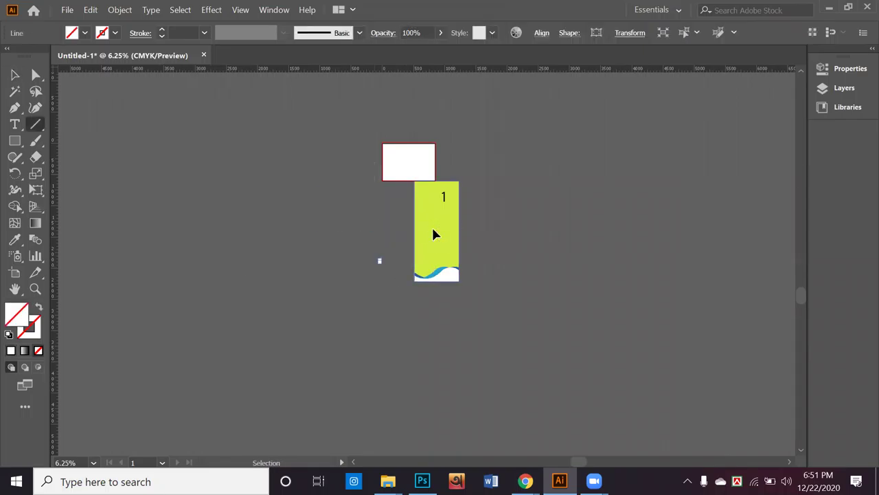
key(ctrl+y)
key(ctrl+minus)
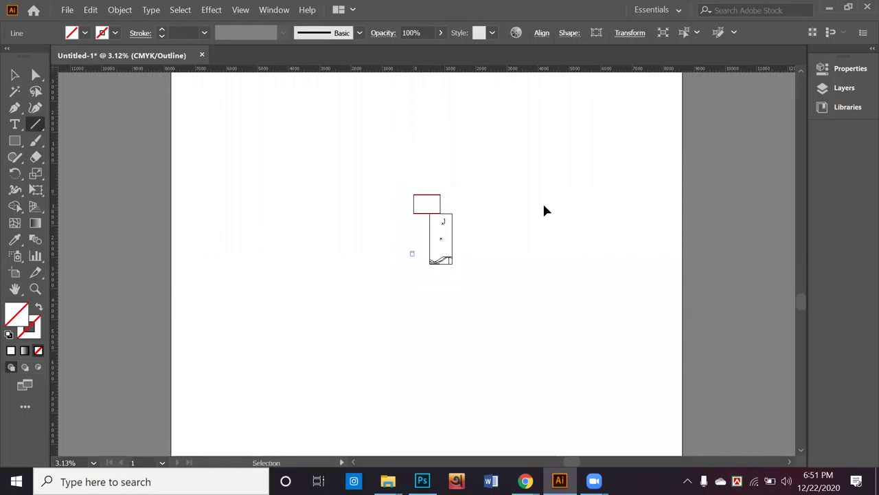
key(ctrl+y)
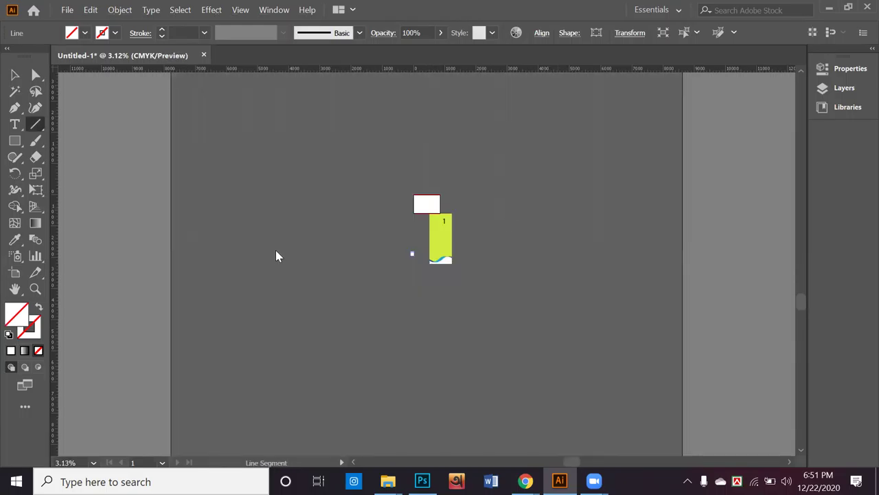
click(276, 255)
click(495, 280)
Zoom in on the full-size panel 1 artwork beside the white rectangle
click(16, 76)
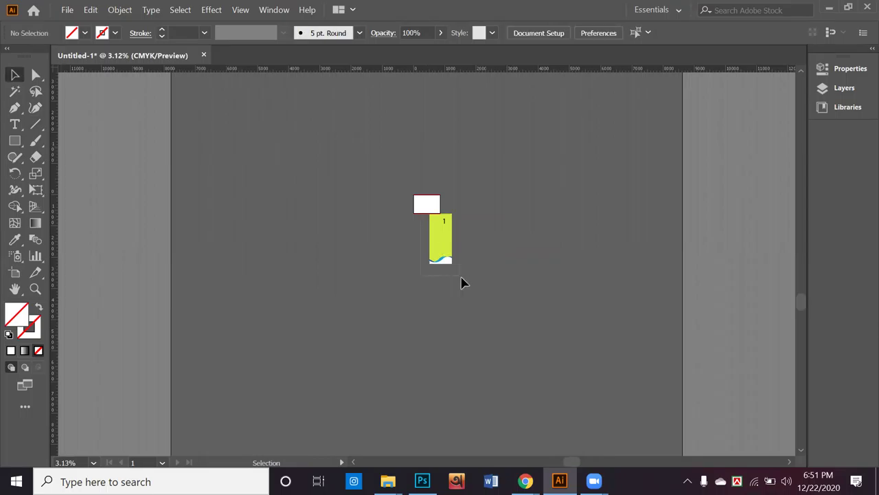
drag(461, 278, 491, 283)
click(472, 242)
key(ctrl+equal)
key(ctrl+equal)
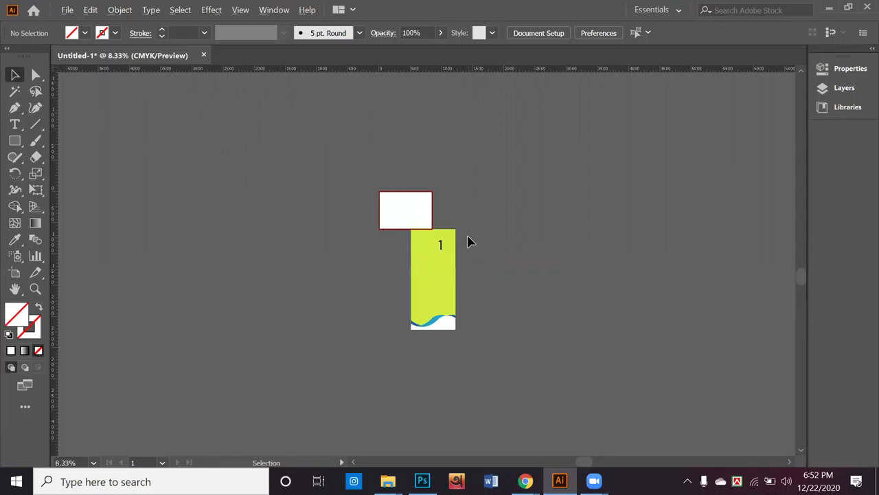
key(ctrl+equal)
key(ctrl+equal)
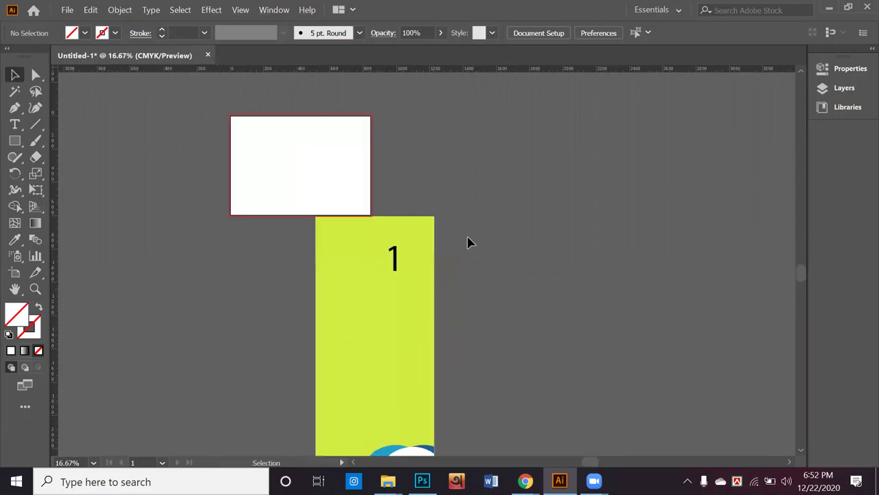
scroll(445, 328, down, 3)
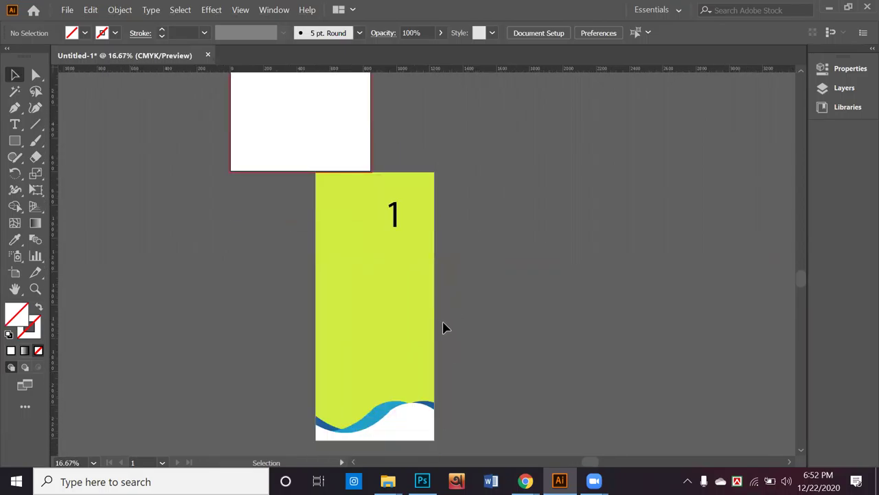
scroll(465, 362, down, 1)
scroll(465, 362, up, 3)
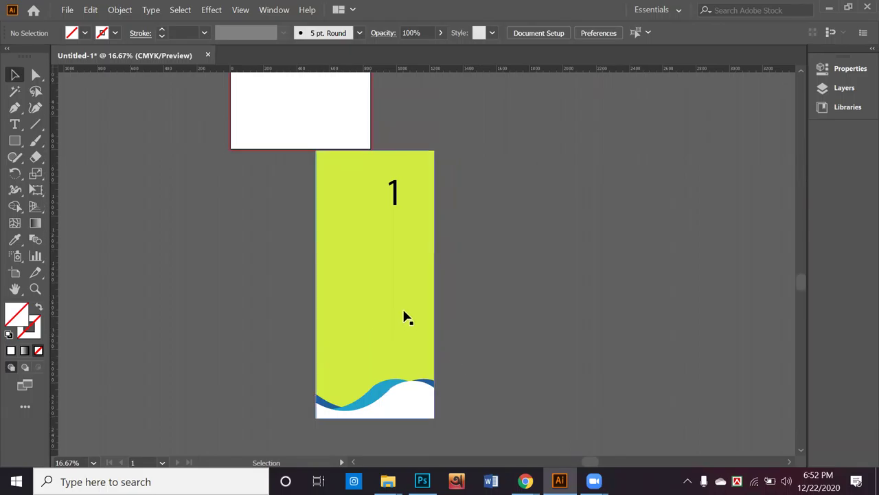
scroll(444, 335, down, 2)
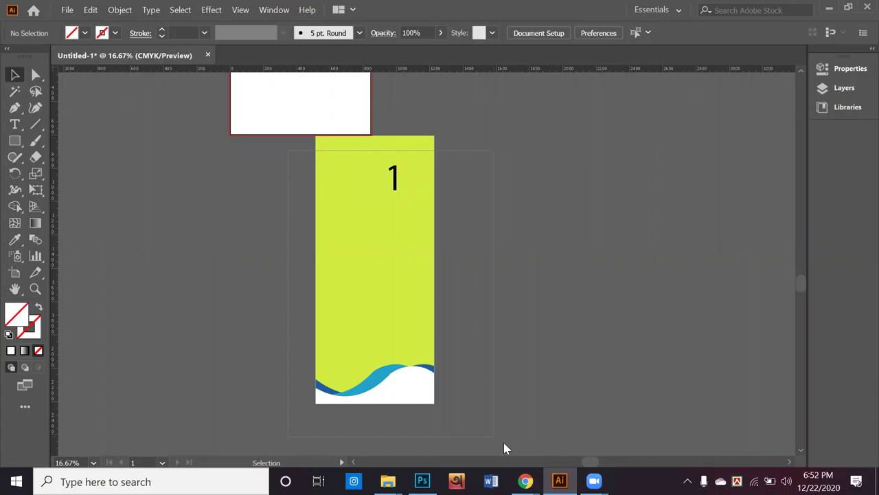
Drag the full panel 1 artwork so the red-outlined white rectangle crosses its middle
click(358, 308)
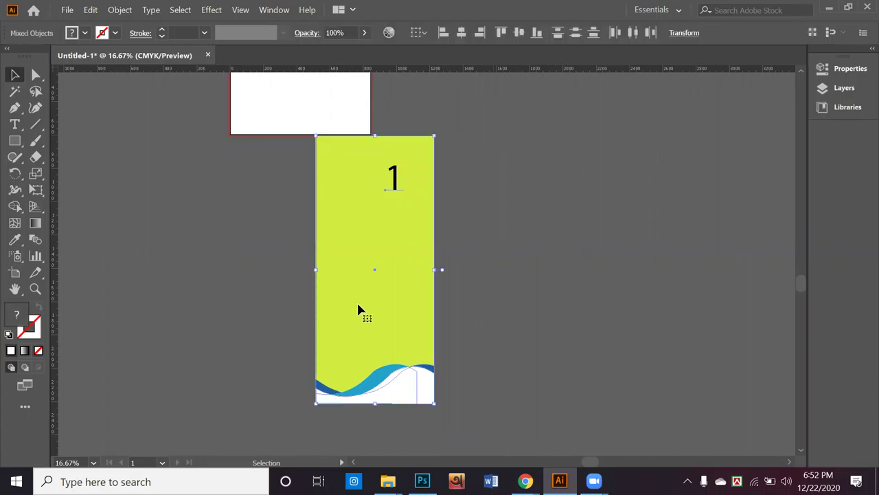
scroll(358, 308, up, 3)
drag(358, 313, 344, 326)
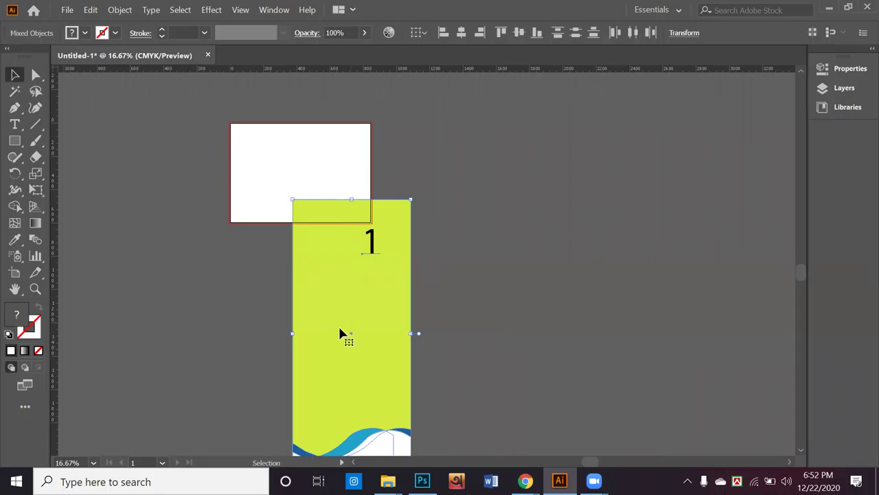
scroll(330, 349, down, 3)
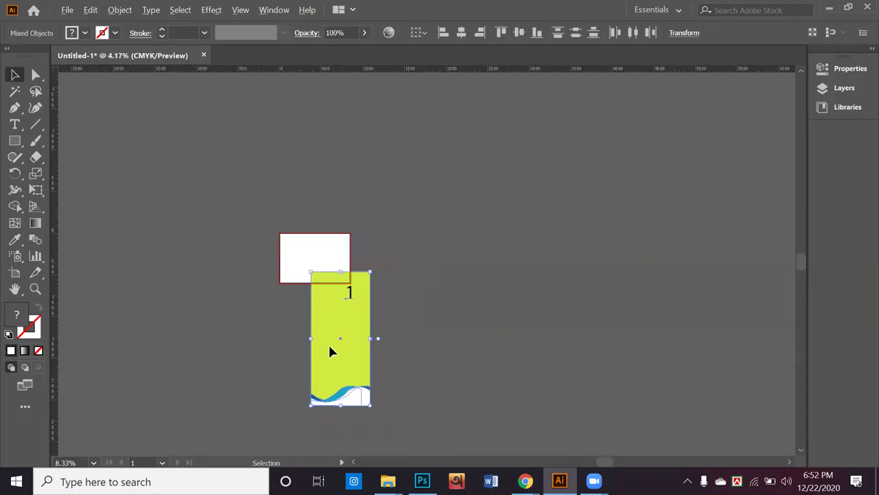
drag(463, 341, 441, 274)
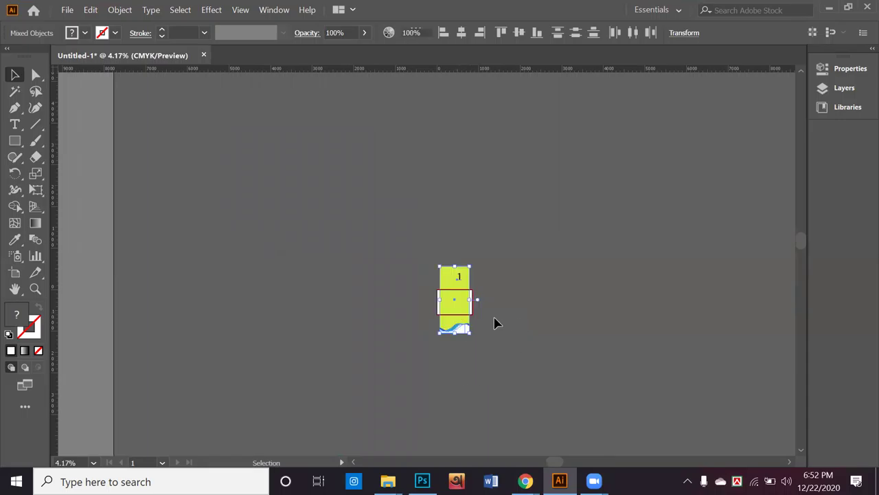
click(484, 322)
scroll(481, 322, up, 1)
Open File > Export > Save for Web (Legacy), backing out of an accidental Place
click(67, 9)
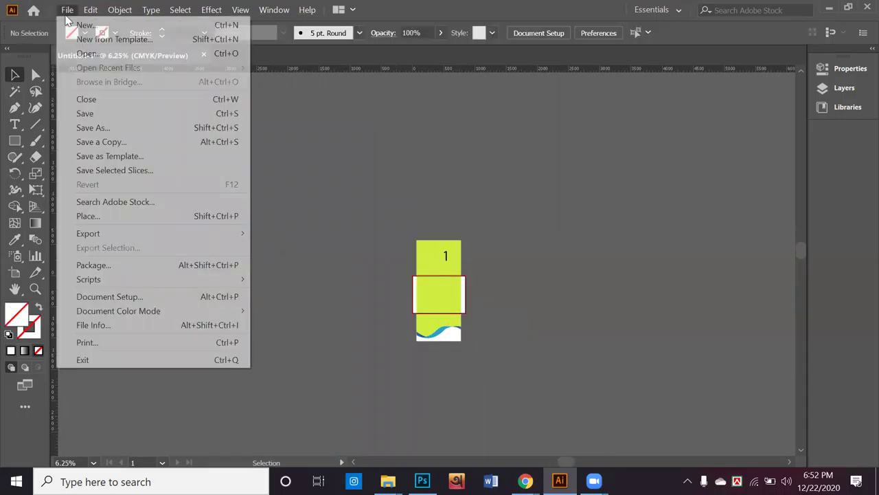
mouse_move(114, 235)
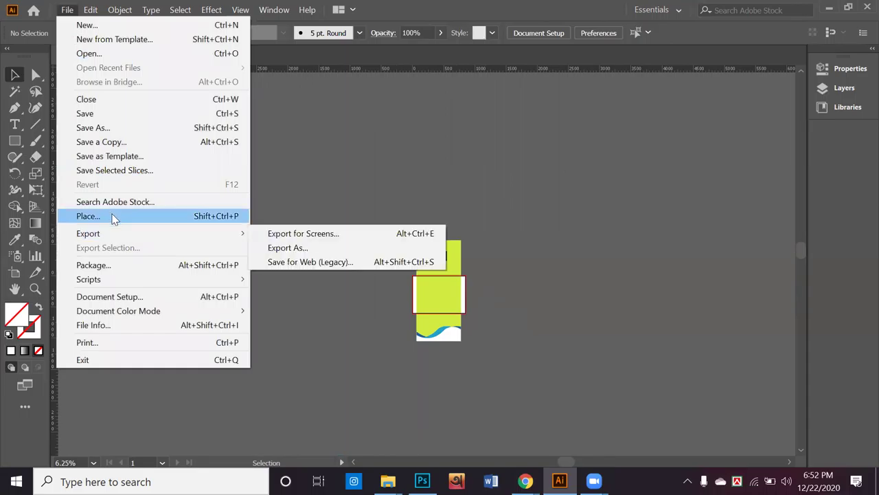
click(114, 217)
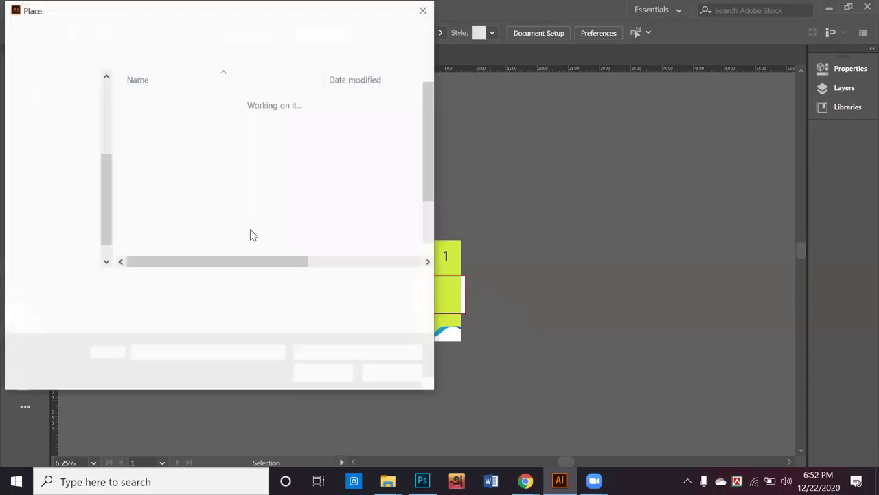
key(Escape)
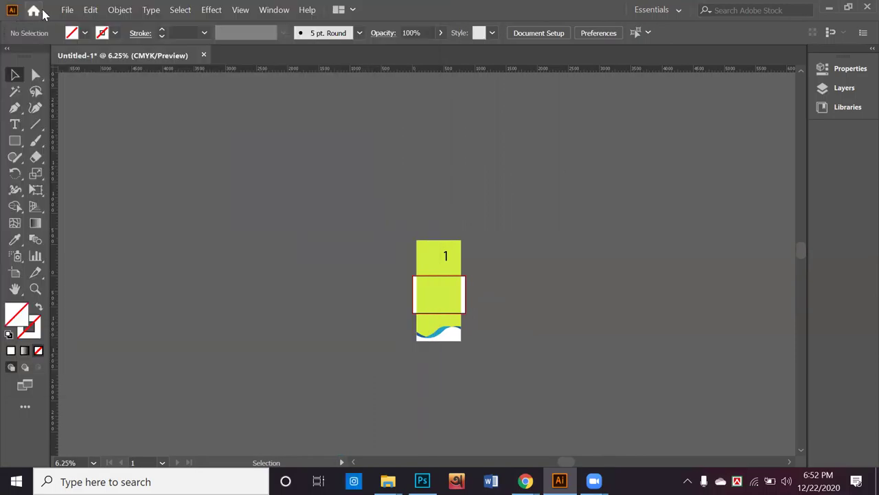
click(78, 17)
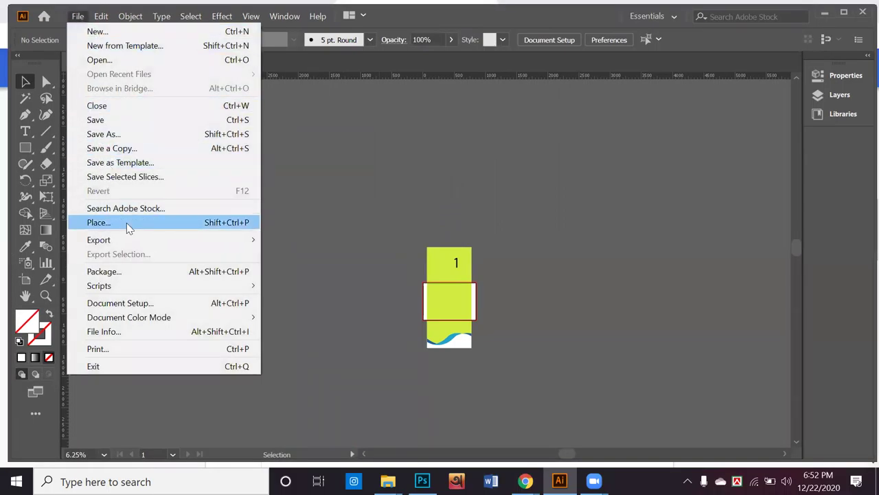
mouse_move(131, 240)
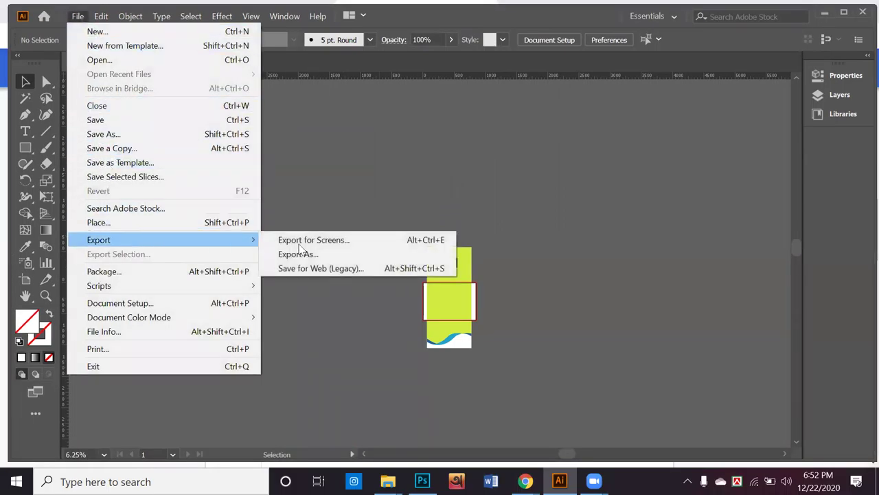
click(329, 268)
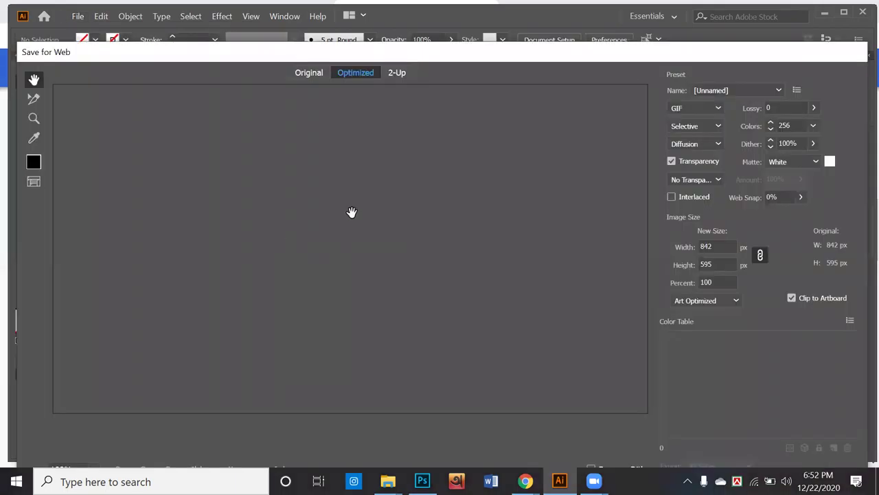
Change the web export format from GIF to JPEG
click(693, 144)
click(702, 160)
click(713, 109)
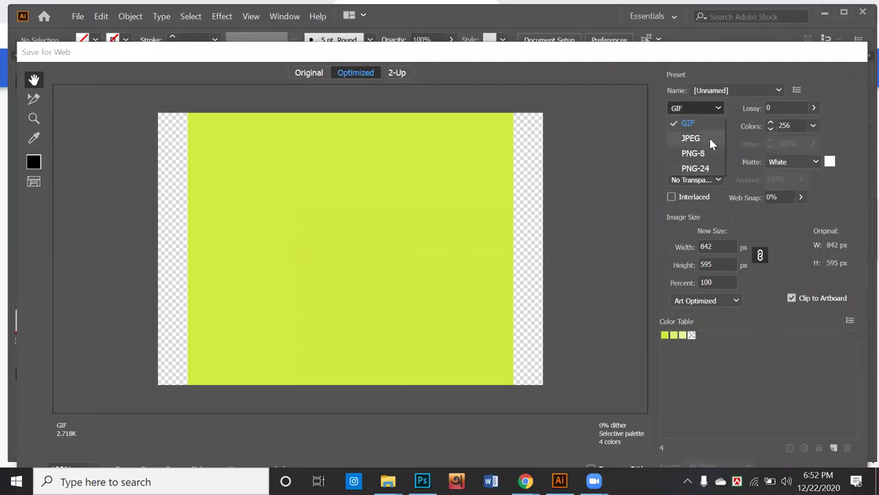
click(710, 138)
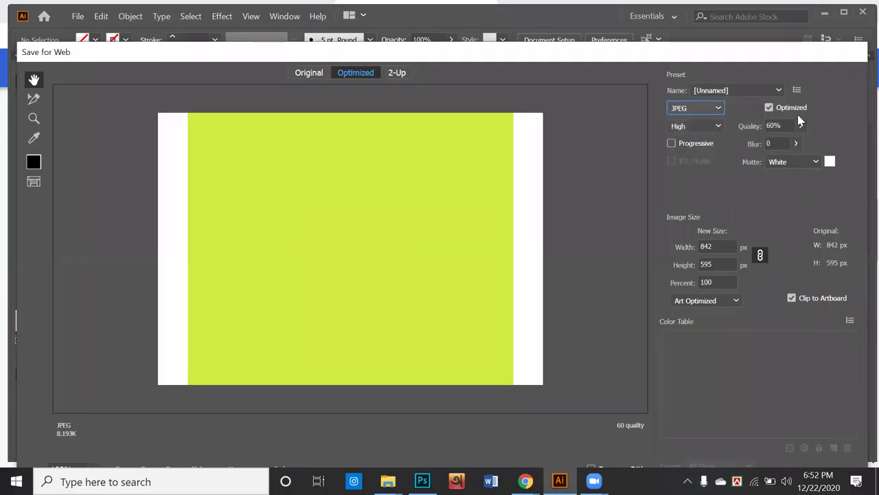
click(748, 91)
key(Escape)
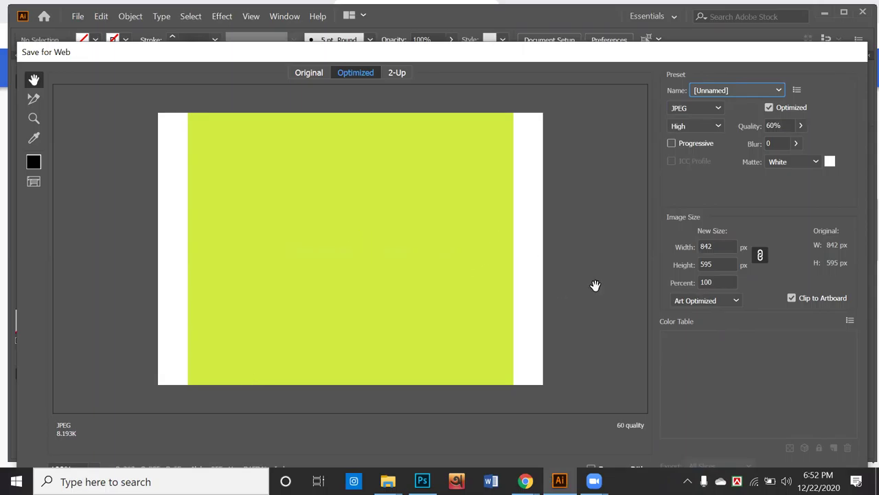
Uncheck Clip to Artboard for a 712 × 1611 px export and start saving
click(791, 298)
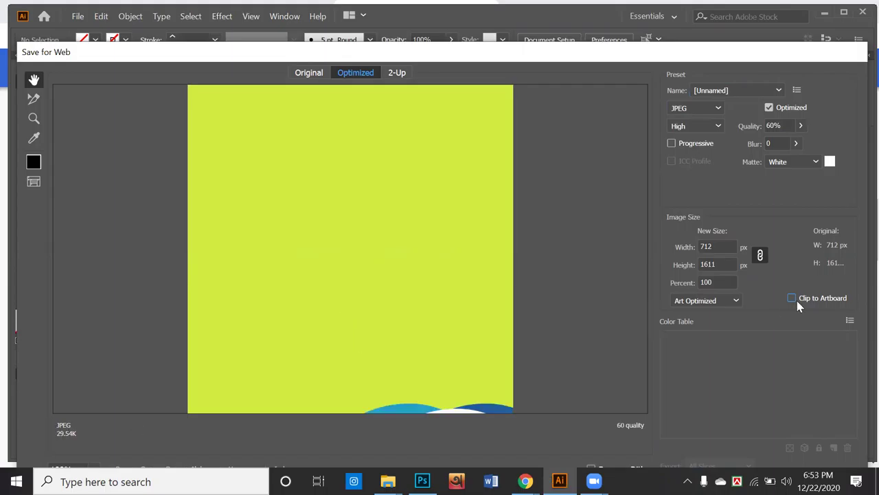
click(720, 264)
scroll(387, 312, down, 4)
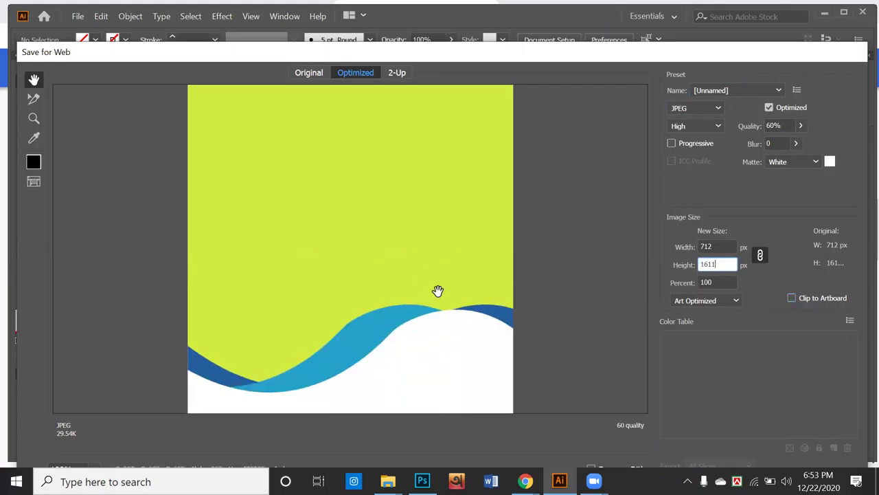
scroll(413, 288, up, 4)
scroll(406, 343, up, 3)
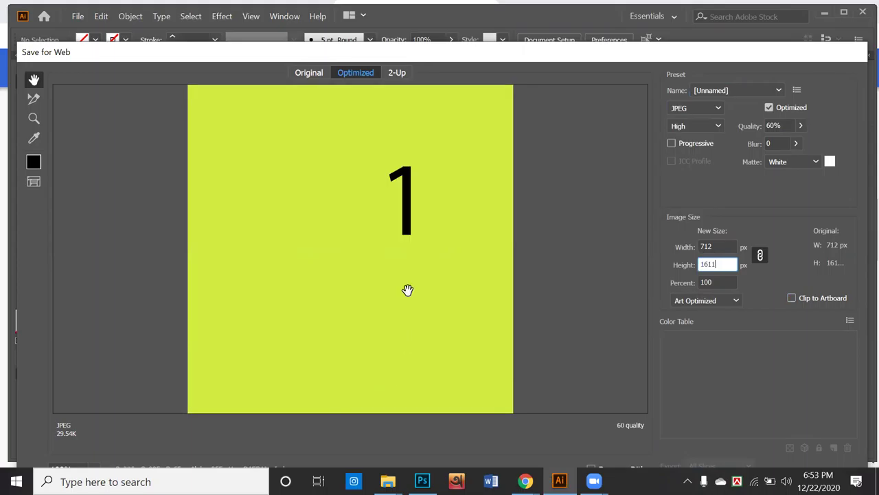
scroll(408, 289, down, 5)
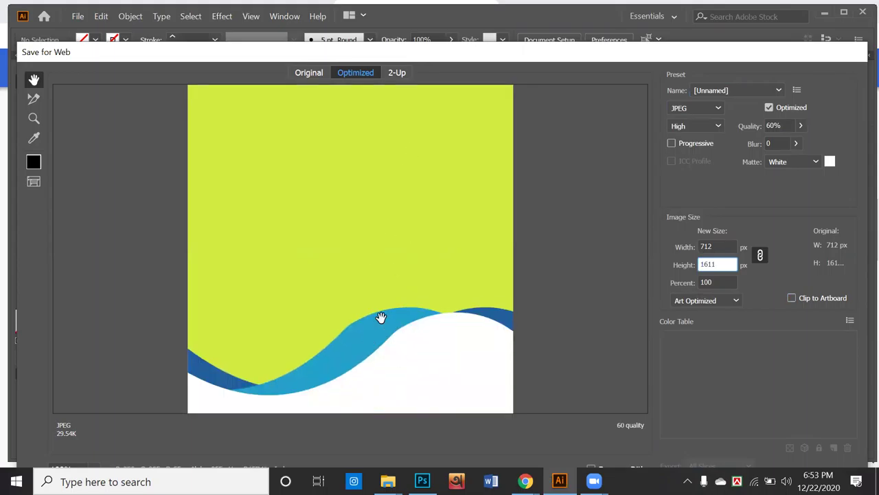
scroll(385, 320, up, 3)
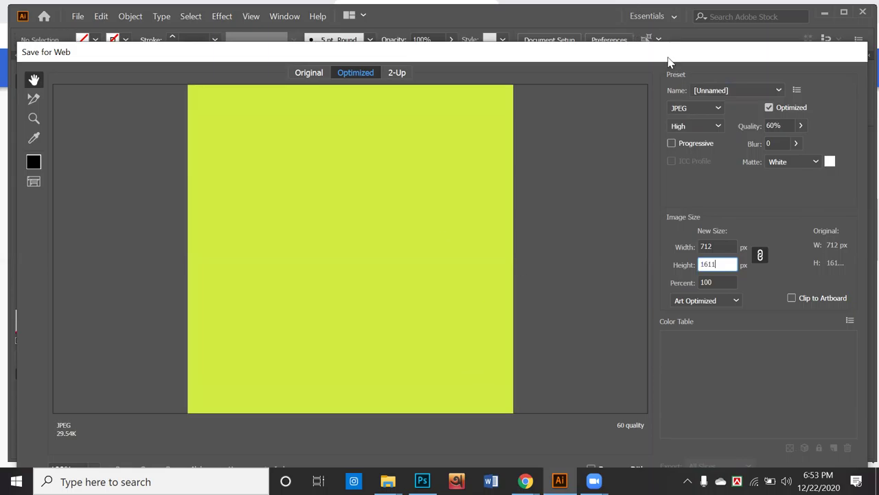
drag(667, 53, 660, 13)
click(694, 454)
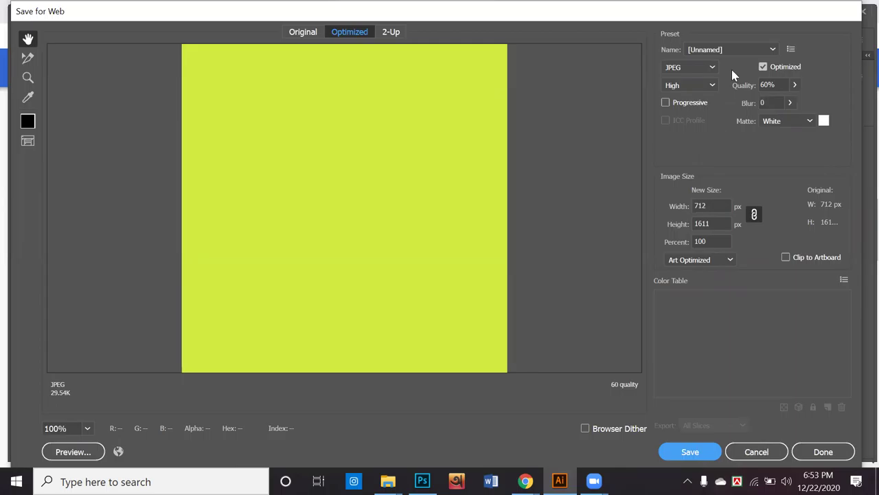
Export the artwork as a 100%-quality JPEG named '998' on the Desktop
click(795, 84)
drag(792, 105, 811, 90)
click(700, 455)
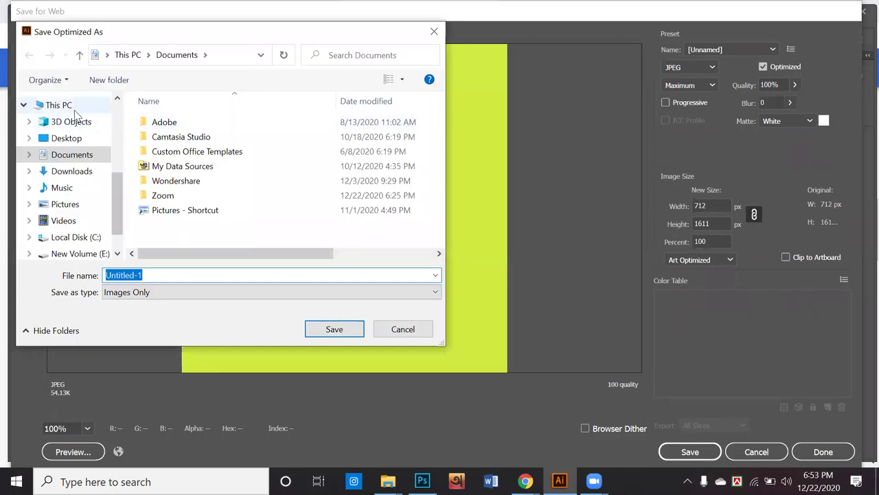
click(71, 122)
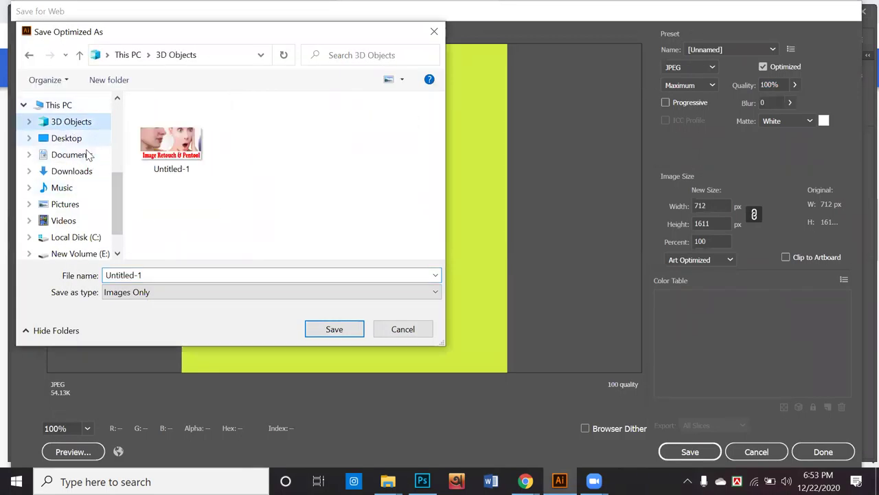
click(66, 138)
double_click(157, 272)
text(998)
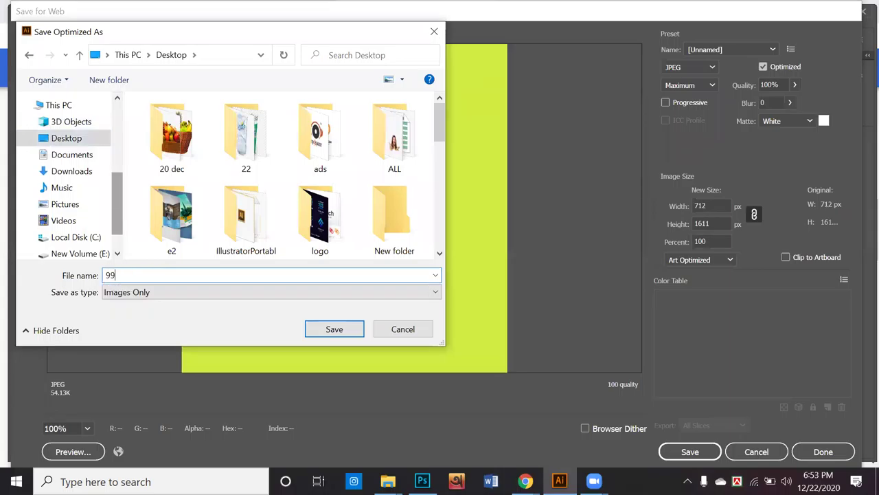
click(355, 327)
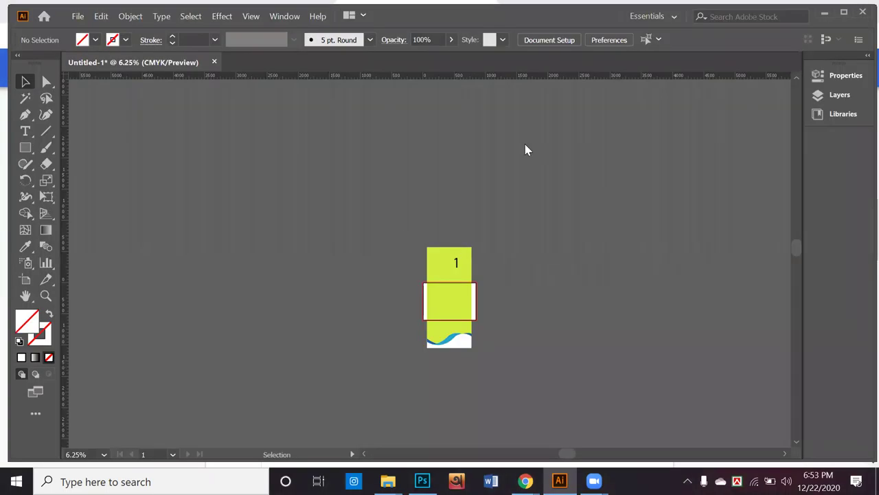
Minimize Illustrator, Chrome and File Explorer so a resized Photoshop window sits over the Desktop
click(825, 12)
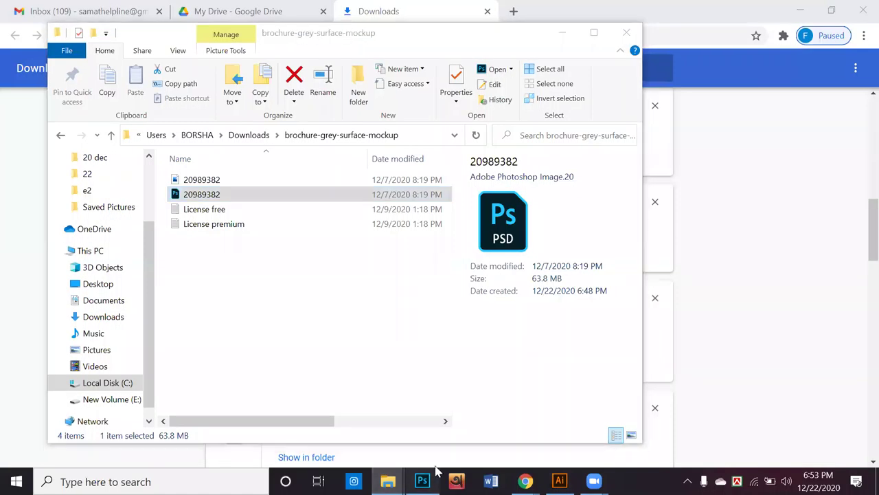
click(422, 481)
double_click(509, 10)
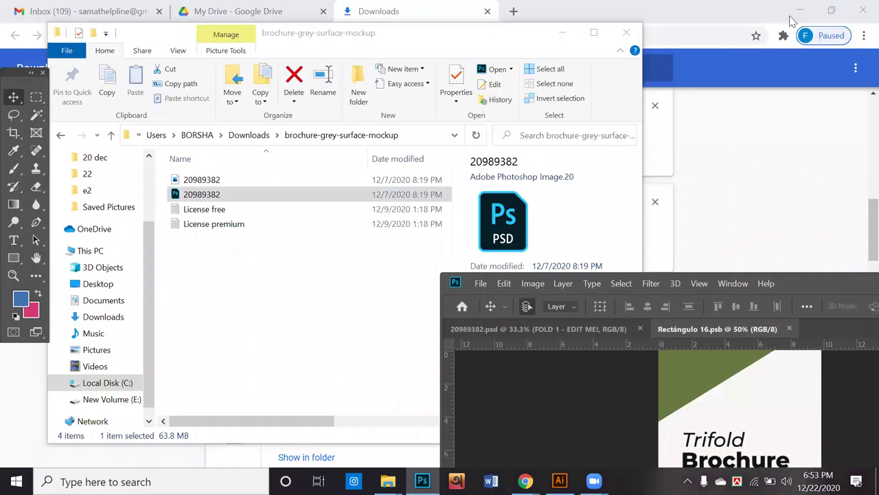
click(675, 5)
click(800, 10)
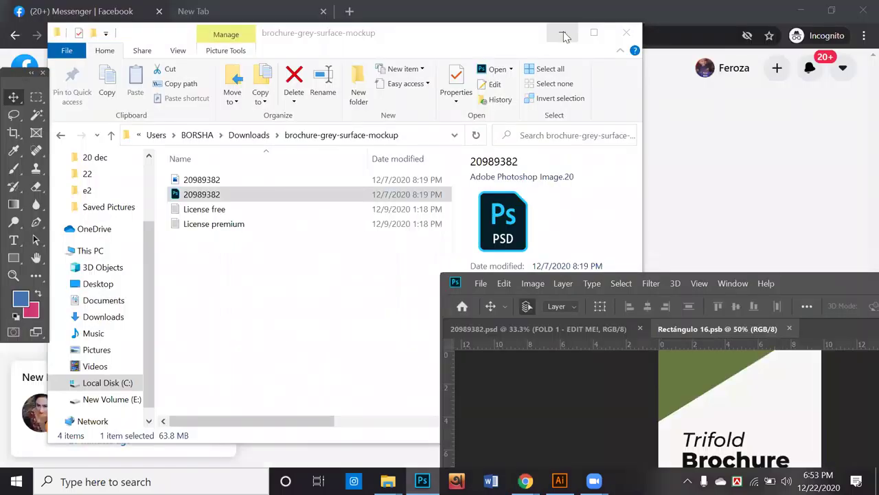
click(566, 34)
click(795, 12)
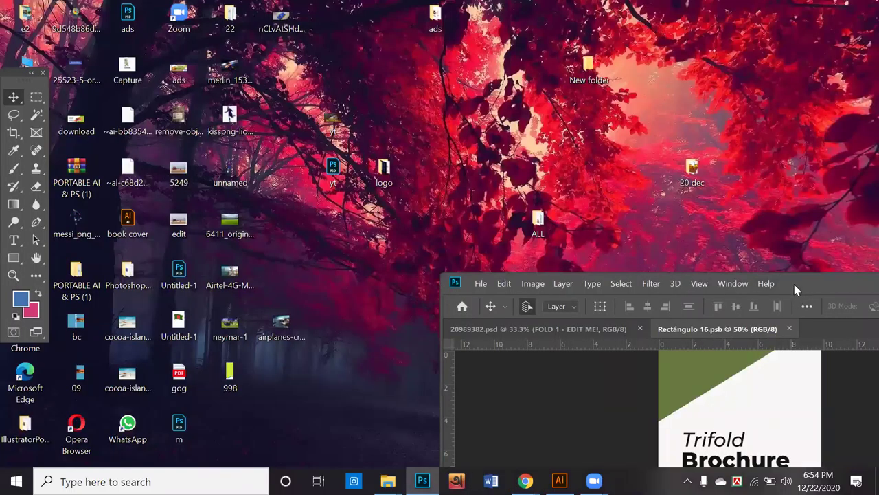
drag(794, 283, 730, 153)
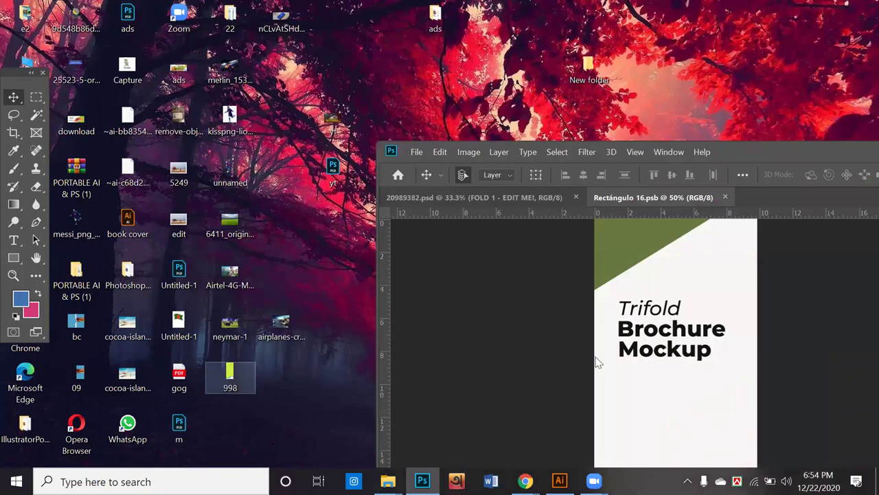
Place 998.jpg into the Rectángulo 16 canvas, position it over the fold, commit and save
drag(616, 354, 618, 329)
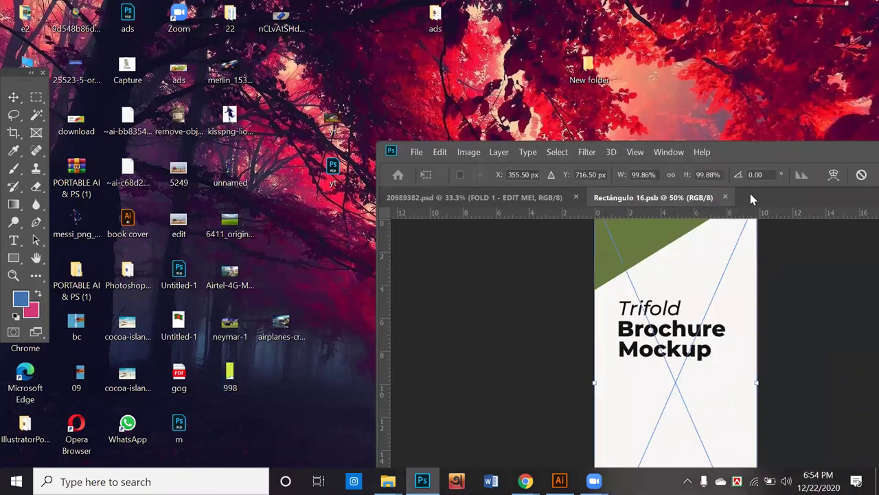
double_click(792, 150)
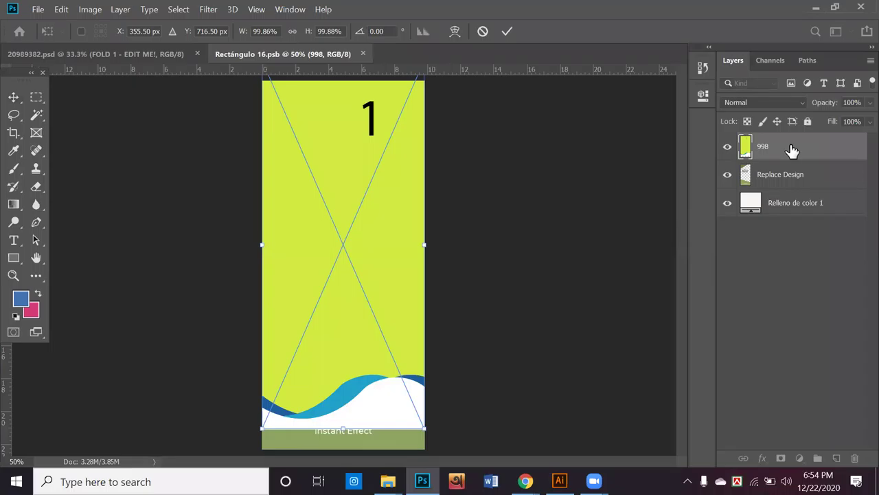
mouse_move(395, 171)
mouse_down()
mouse_move(384, 186)
mouse_move(395, 185)
mouse_up()
key(Return)
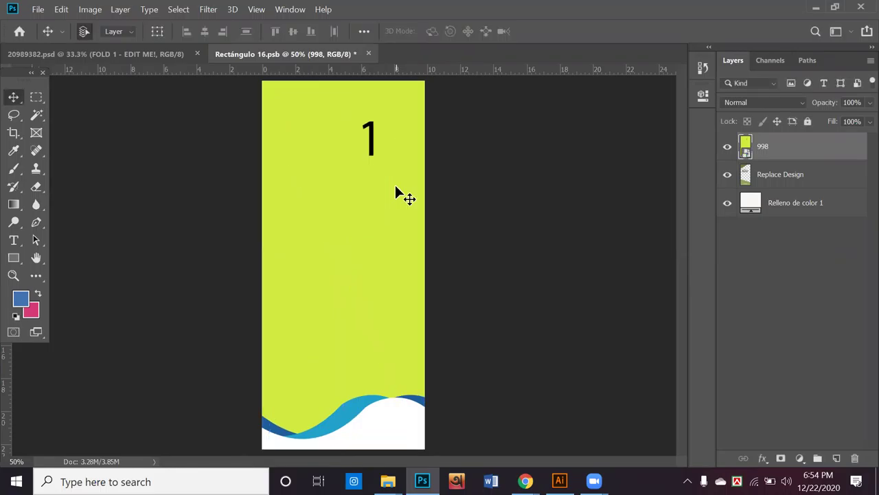
key(ctrl+s)
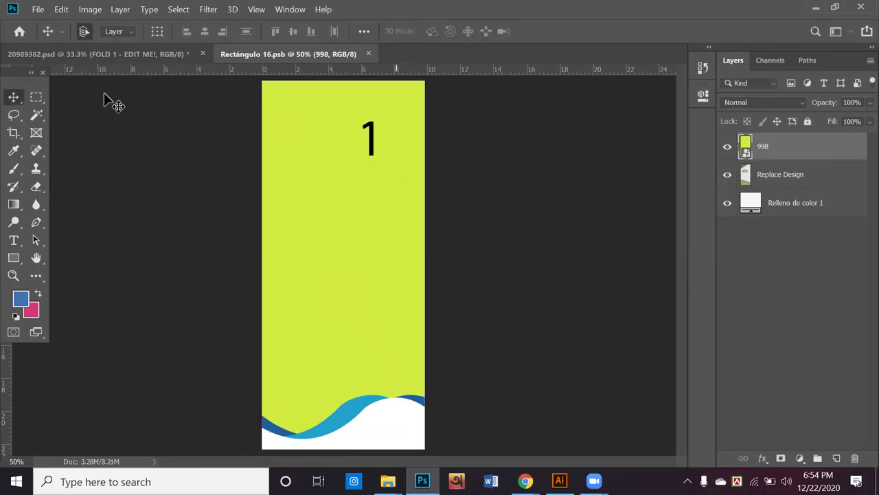
Return to the 20989382.psd tri-fold brochure mockup document
click(85, 55)
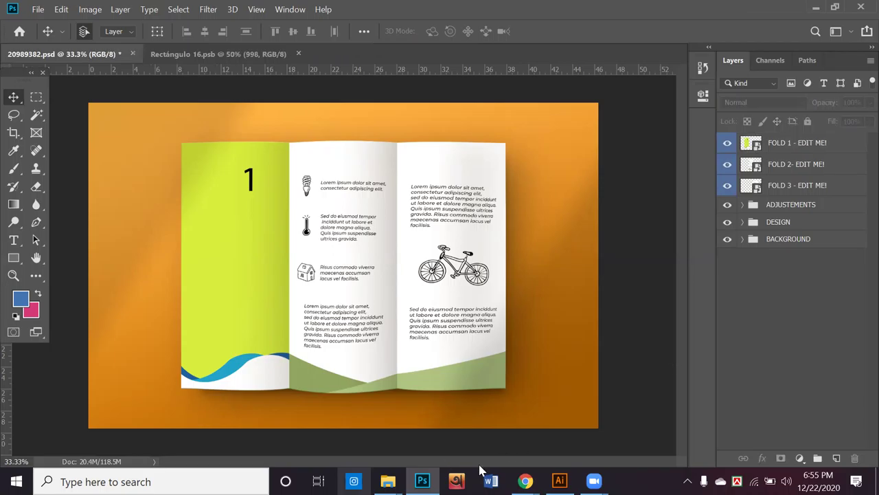
Minimize the Facebook Chrome, Illustrator and Chrome Downloads windows to reveal the Photoshop mockup
mouse_move(526, 481)
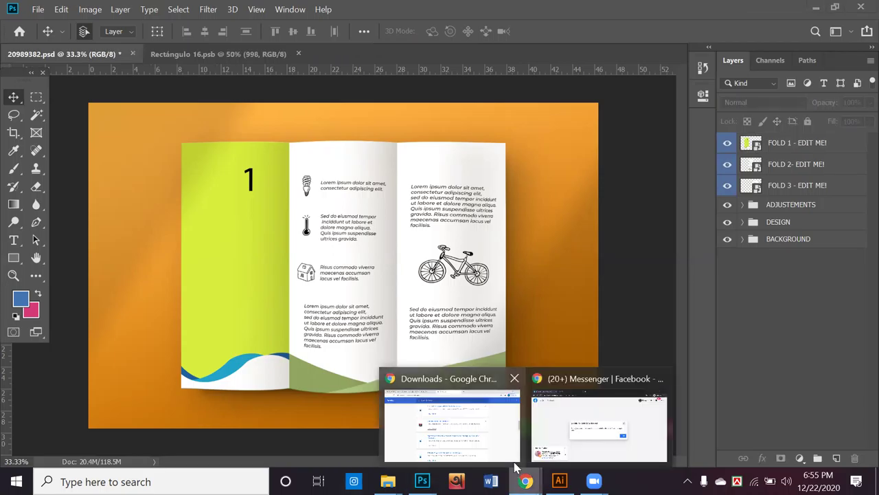
click(459, 442)
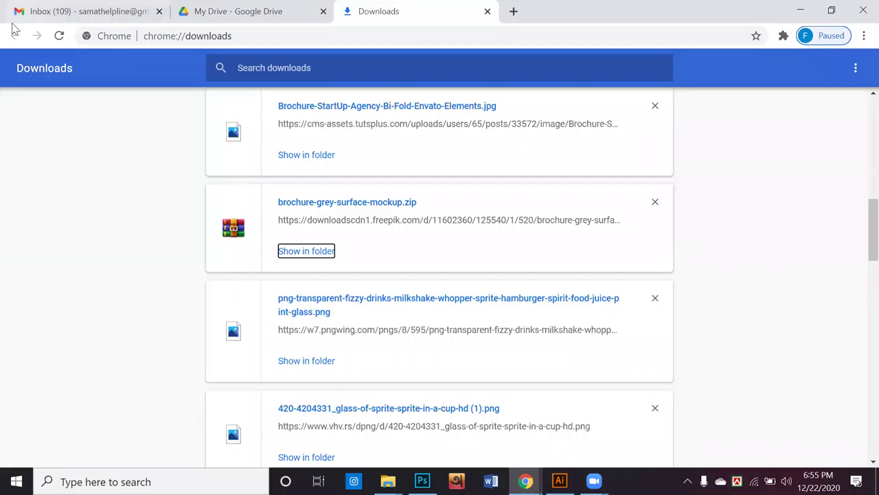
click(526, 480)
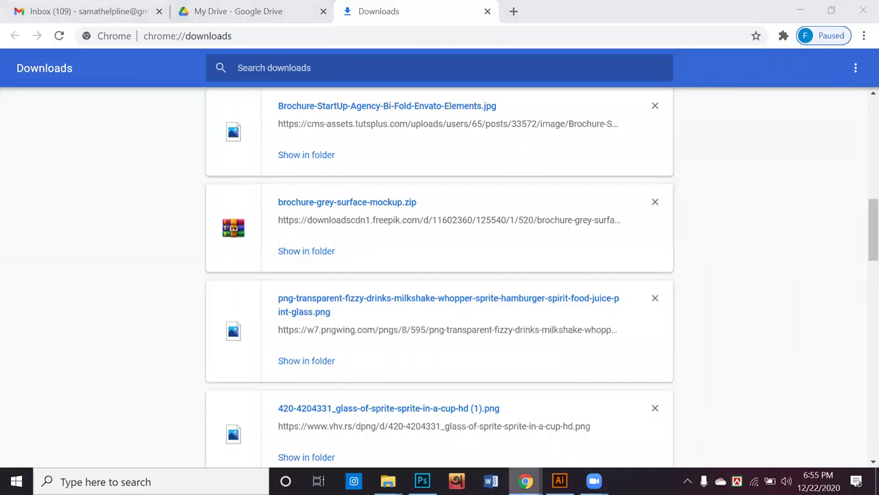
click(560, 481)
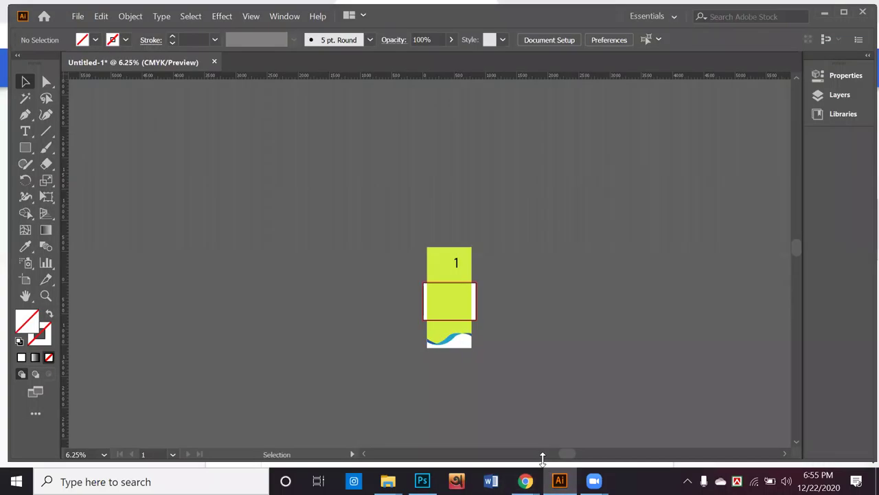
scroll(549, 371, down, 1)
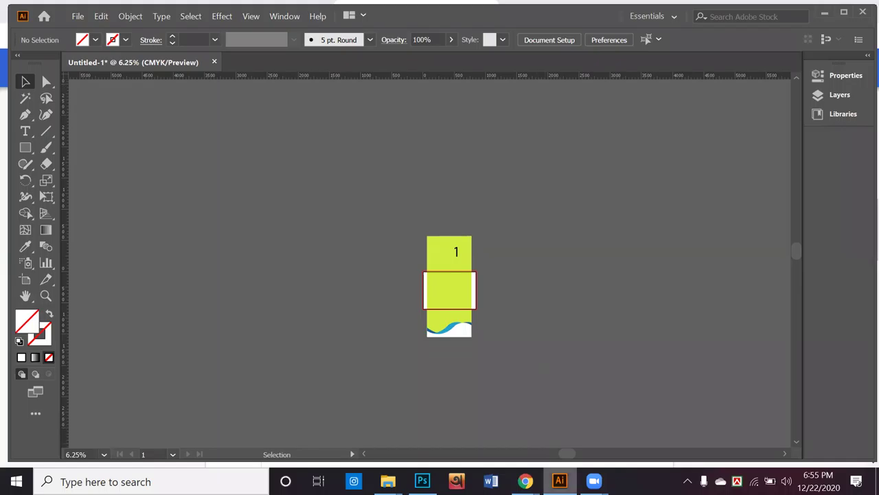
mouse_move(526, 481)
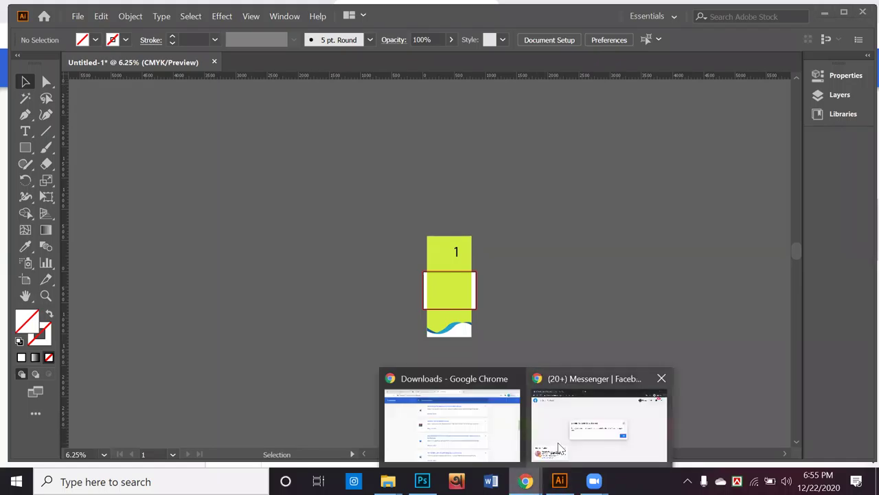
click(560, 448)
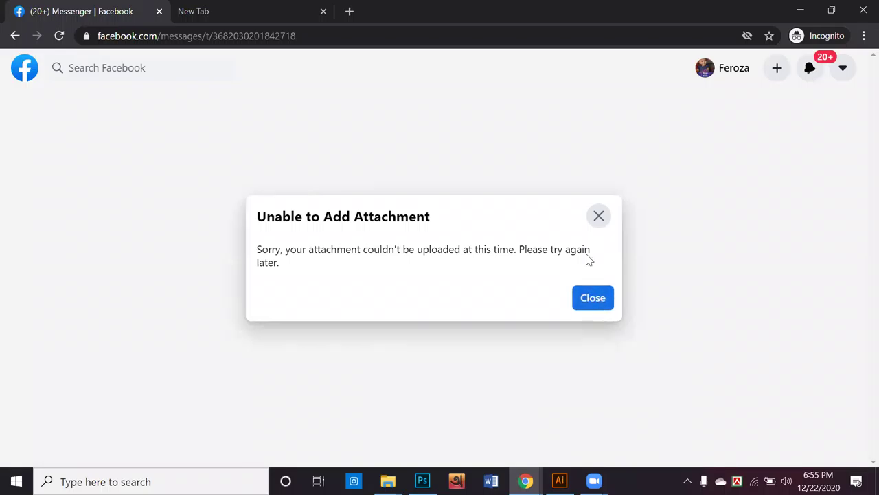
click(801, 11)
click(828, 10)
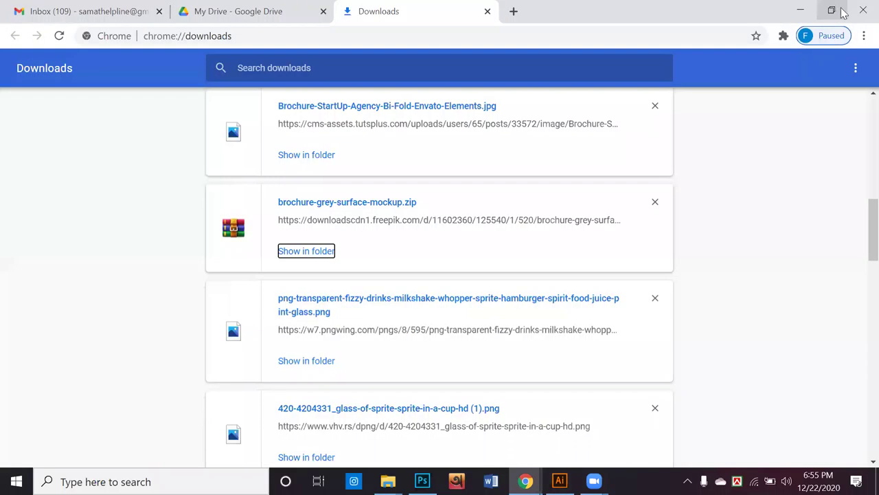
click(798, 17)
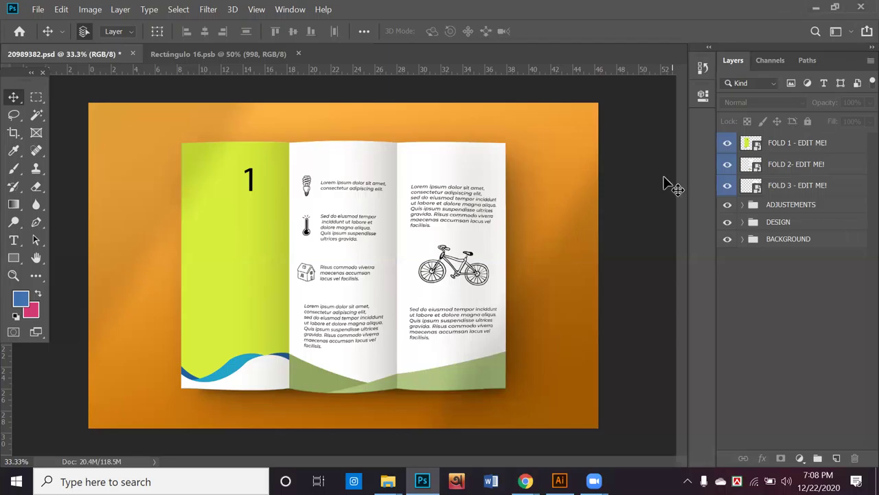
Close the brochure mockup without saving changes and quit Photoshop
click(130, 53)
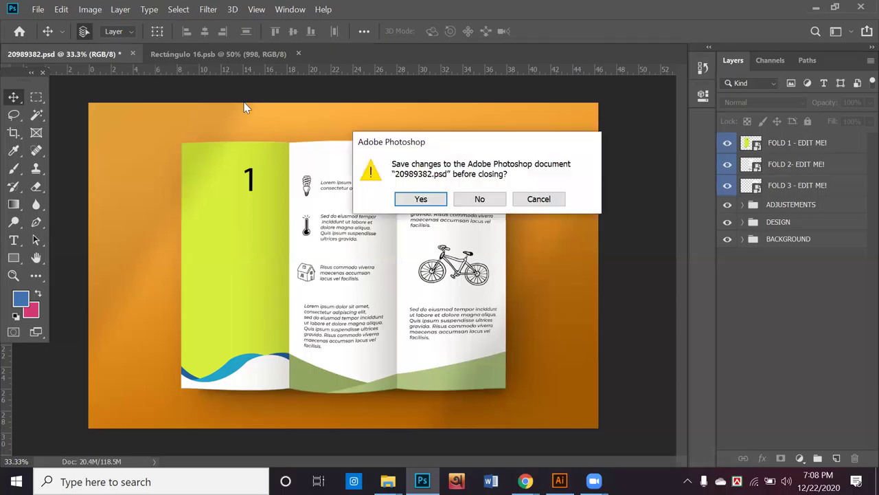
click(477, 198)
click(859, 6)
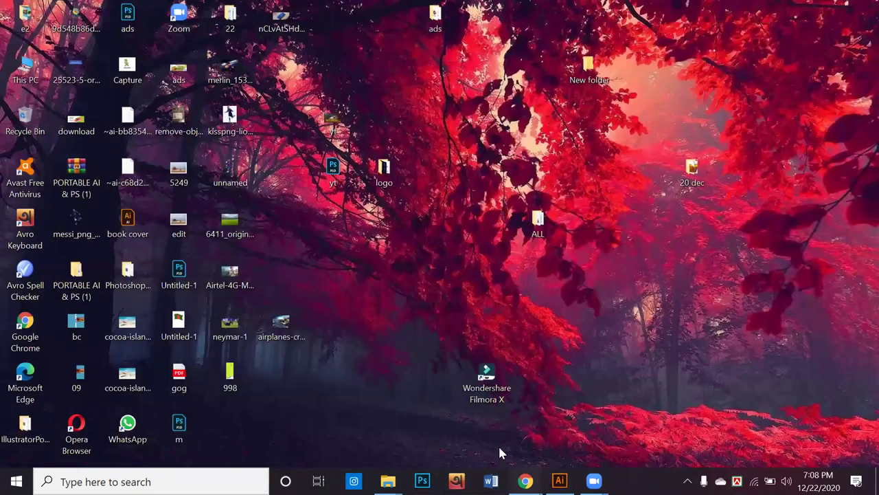
Bring the Chrome downloads window forward and open a new tab
mouse_move(526, 481)
click(481, 429)
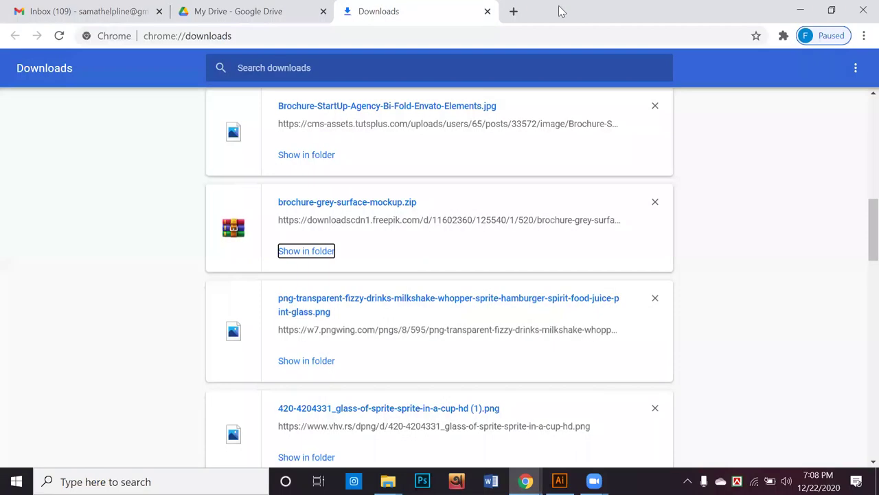
click(514, 12)
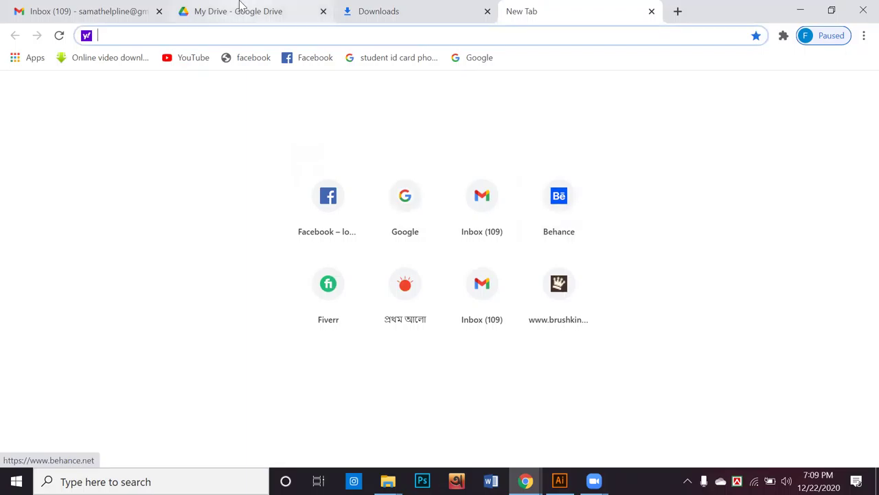
Go to Google and search for 'freepik' using the suggestion after typing 'free'
click(367, 114)
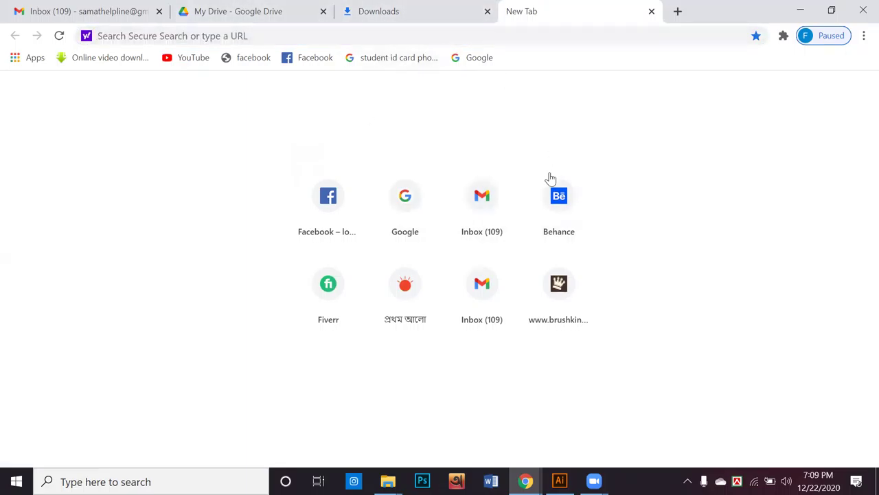
click(399, 37)
click(402, 220)
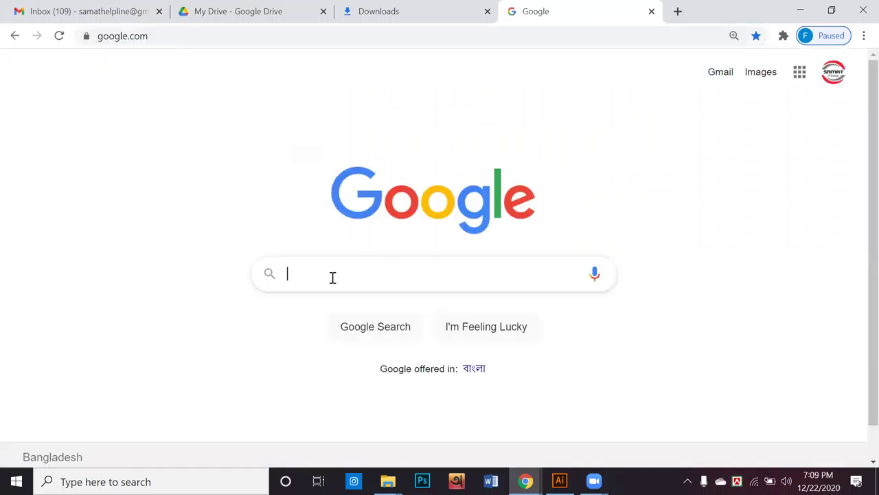
click(333, 277)
text(free)
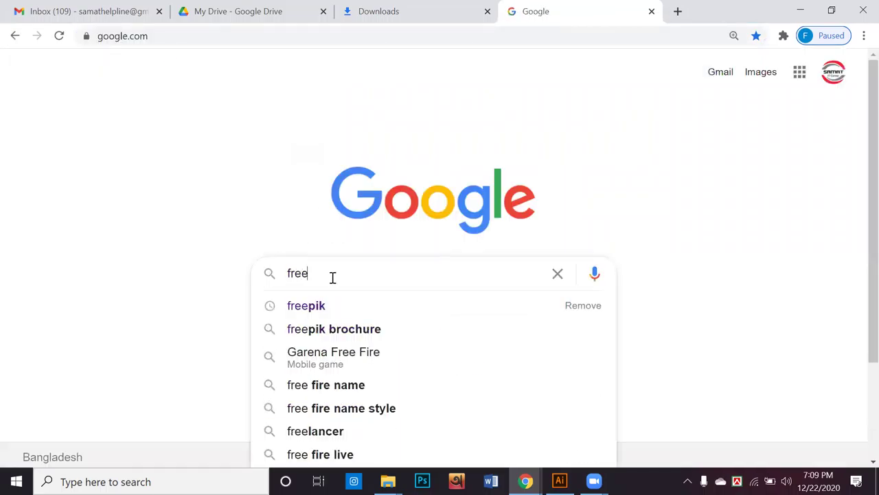
key(Down)
key(Return)
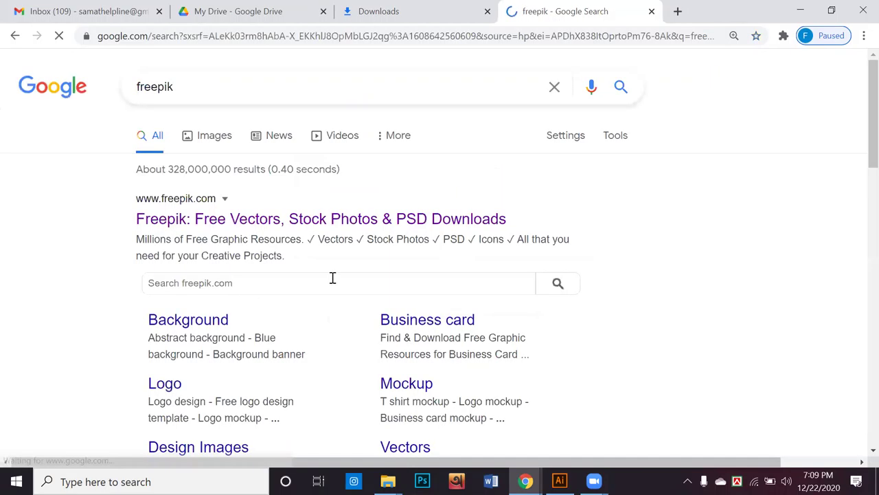
Open the Freepik site from the results and scroll through the New Year and Christmas thumbnails
click(174, 200)
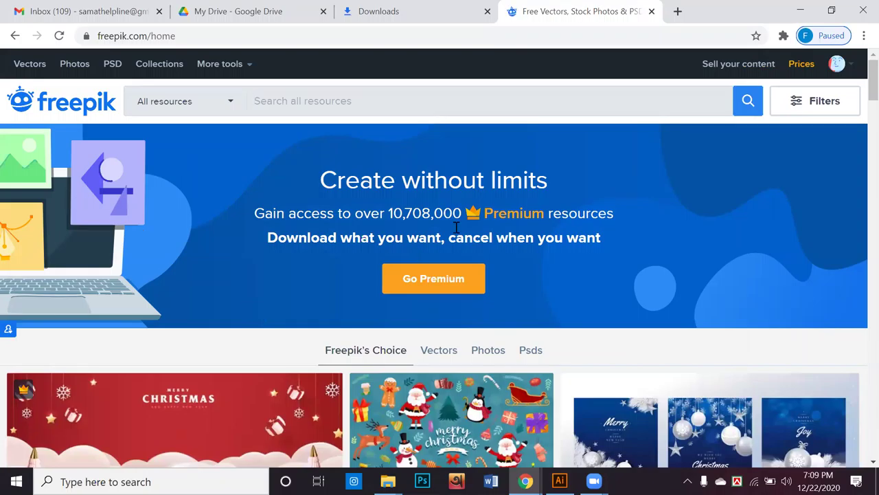
scroll(336, 160, down, 3)
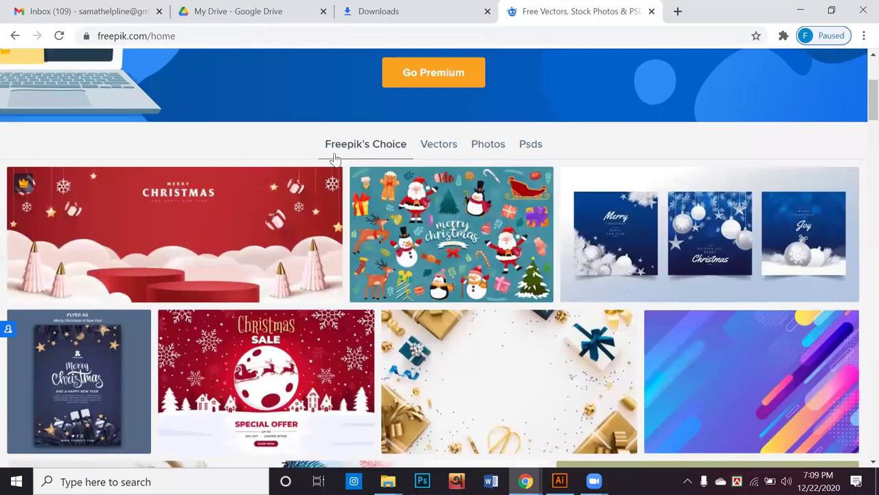
scroll(337, 160, down, 4)
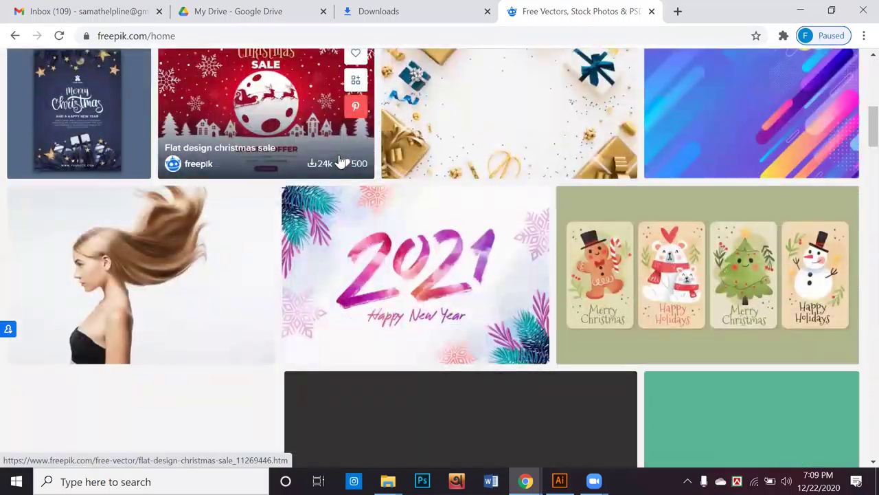
scroll(339, 160, down, 1)
scroll(339, 160, down, 3)
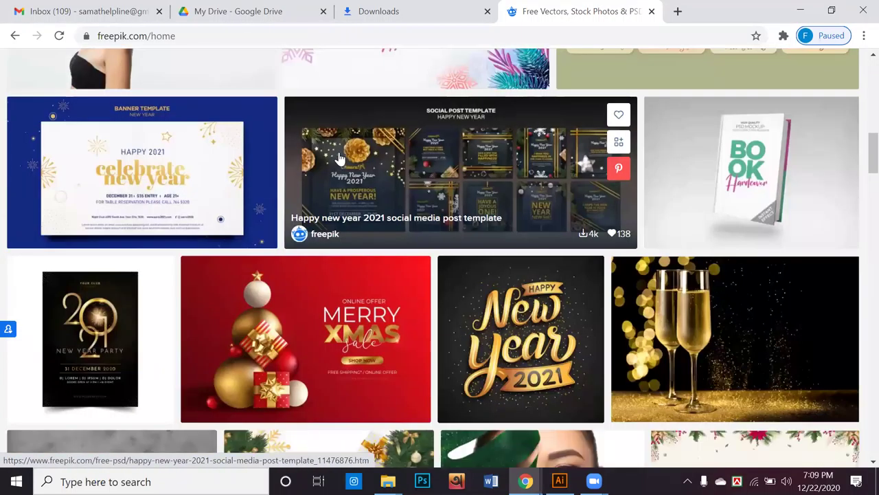
mouse_move(294, 160)
scroll(256, 144, down, 2)
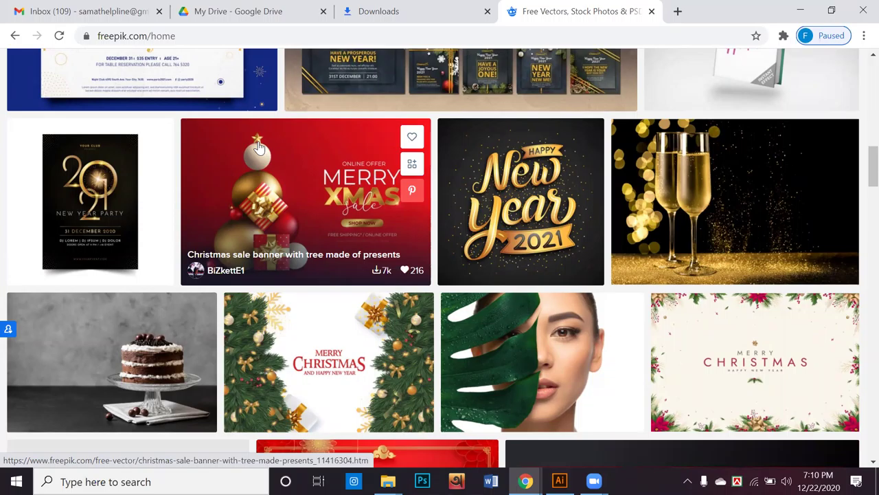
scroll(261, 141, down, 3)
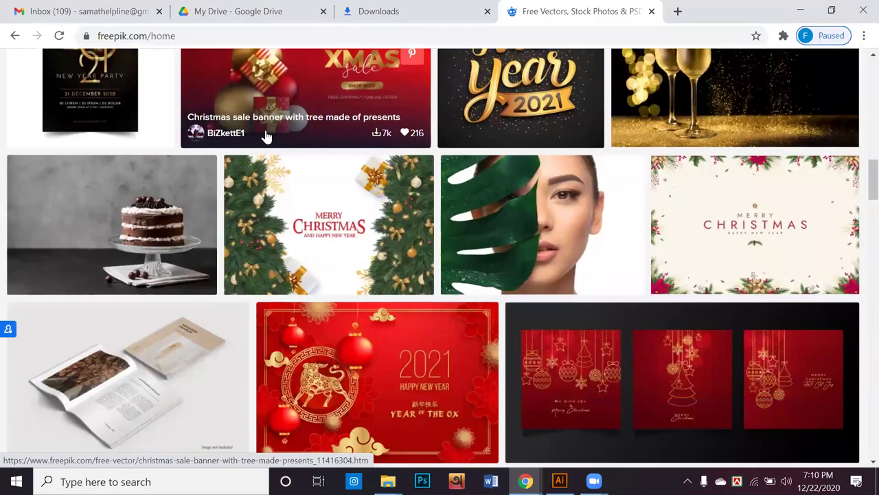
scroll(267, 135, down, 2)
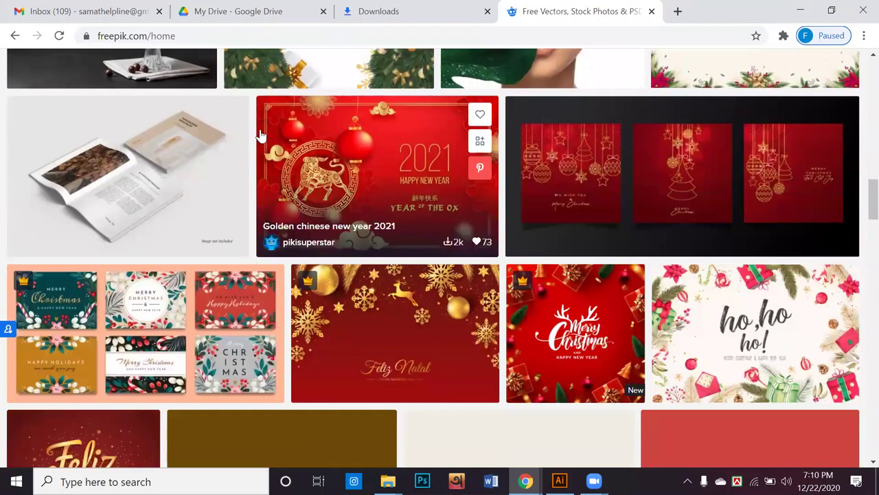
scroll(272, 184, down, 2)
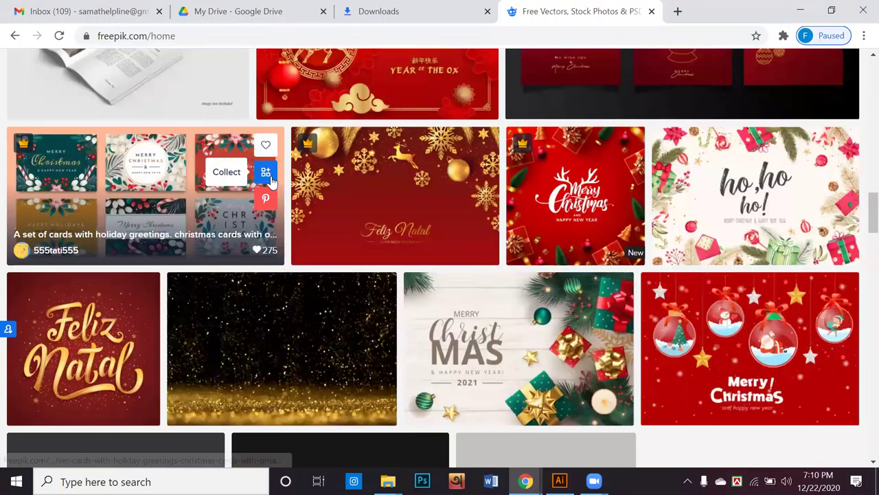
scroll(272, 181, down, 1)
scroll(271, 180, down, 1)
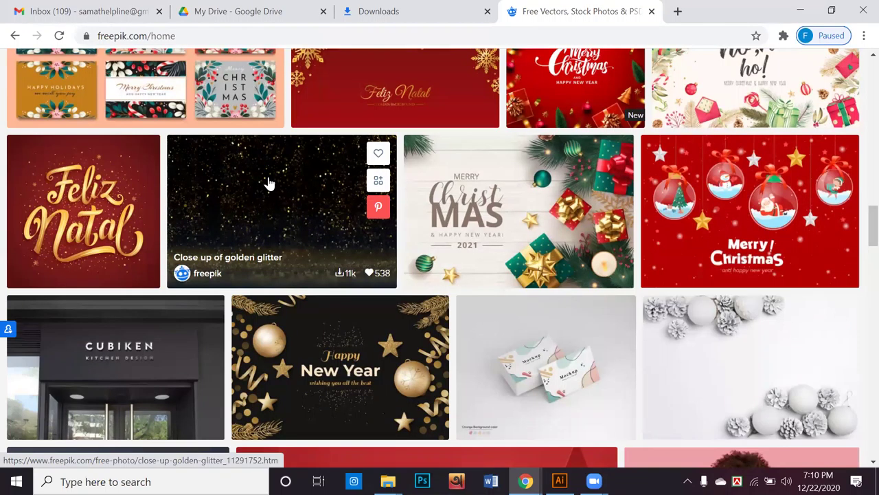
scroll(268, 184, up, 7)
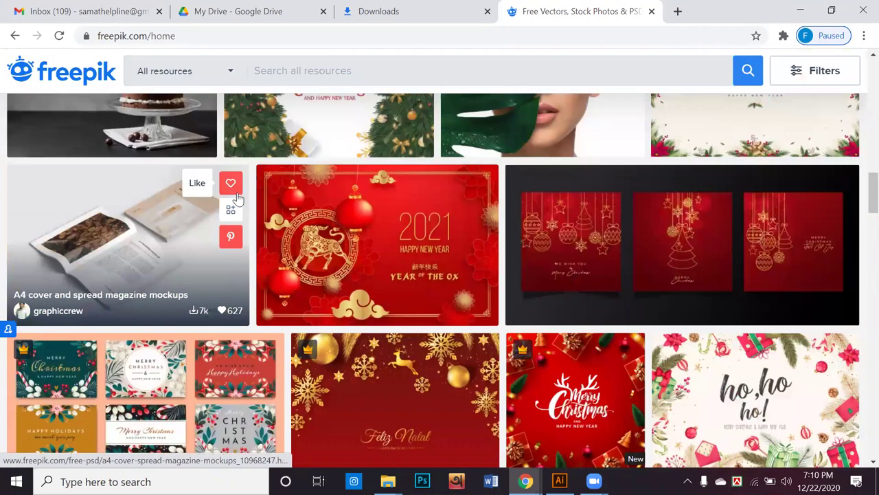
scroll(237, 200, up, 2)
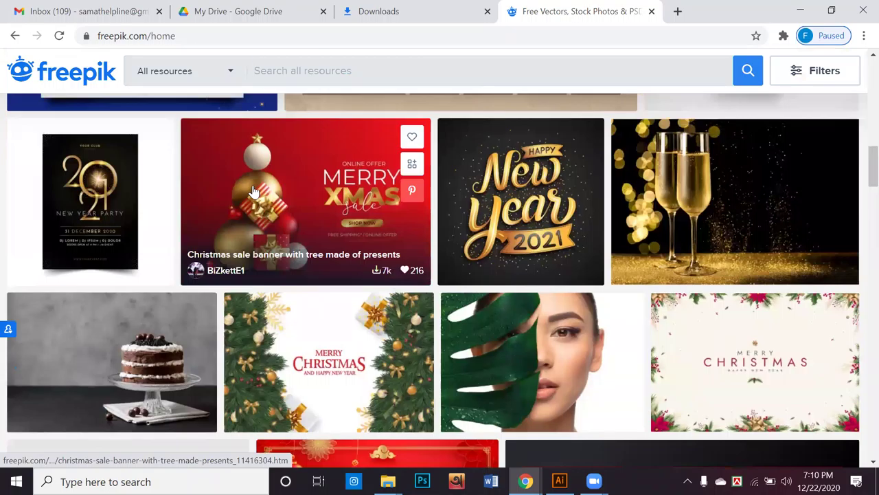
scroll(254, 191, up, 1)
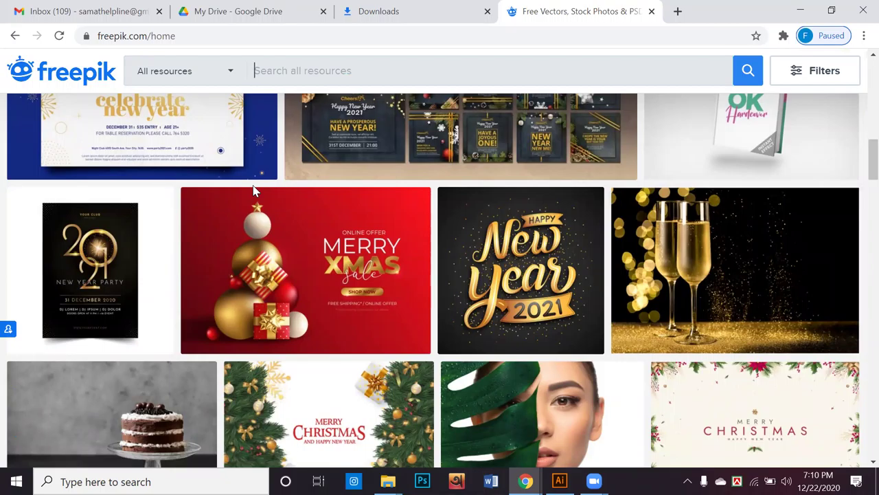
mouse_move(254, 194)
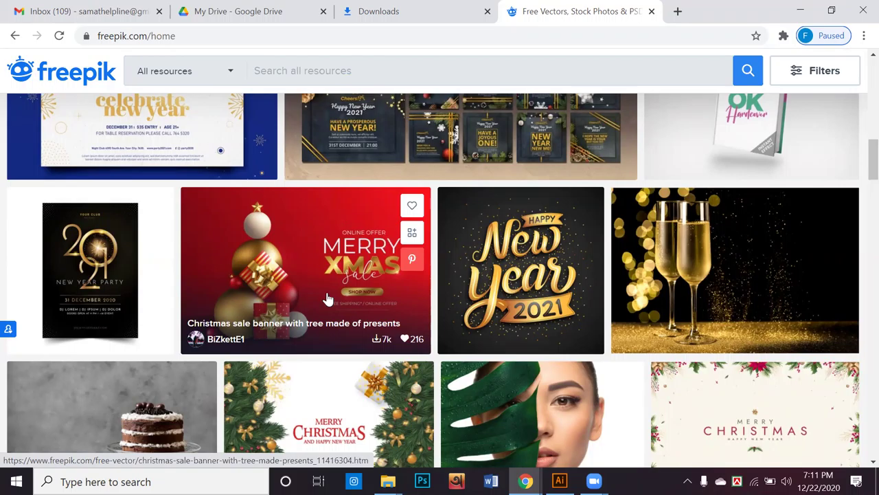
scroll(327, 300, down, 1)
scroll(327, 300, up, 4)
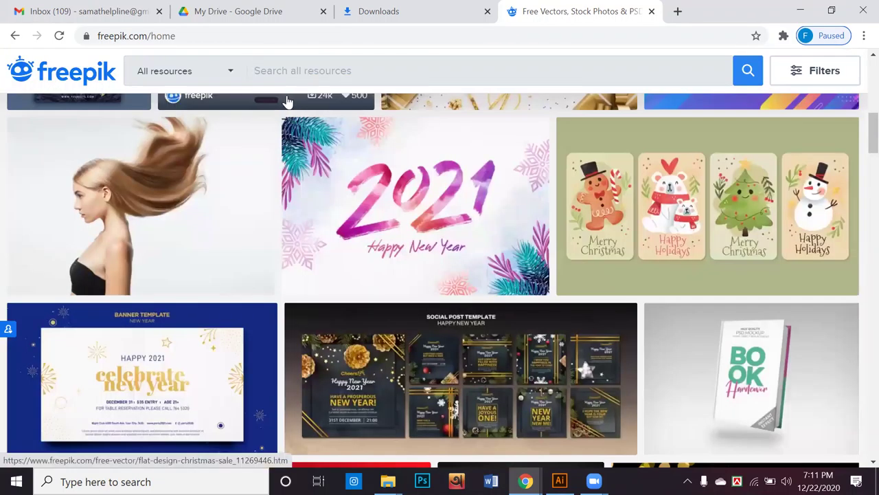
Search Freepik for 'walking' and scroll through the results
text(walki)
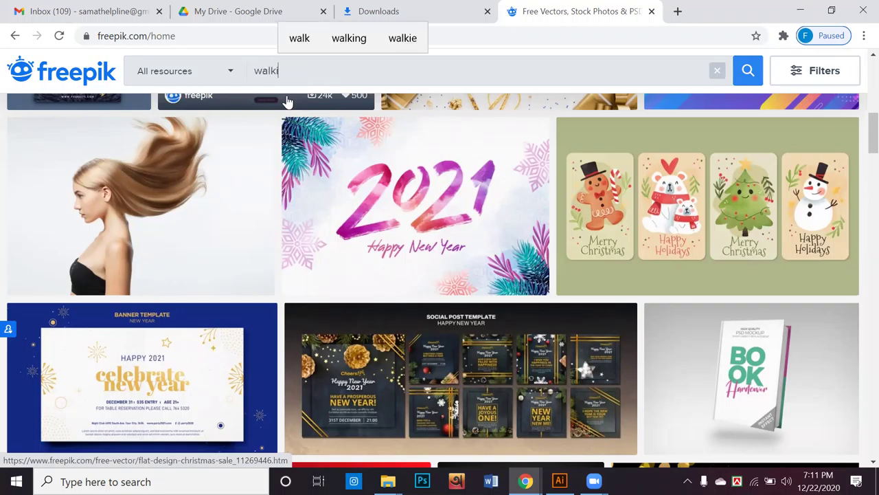
text(ng)
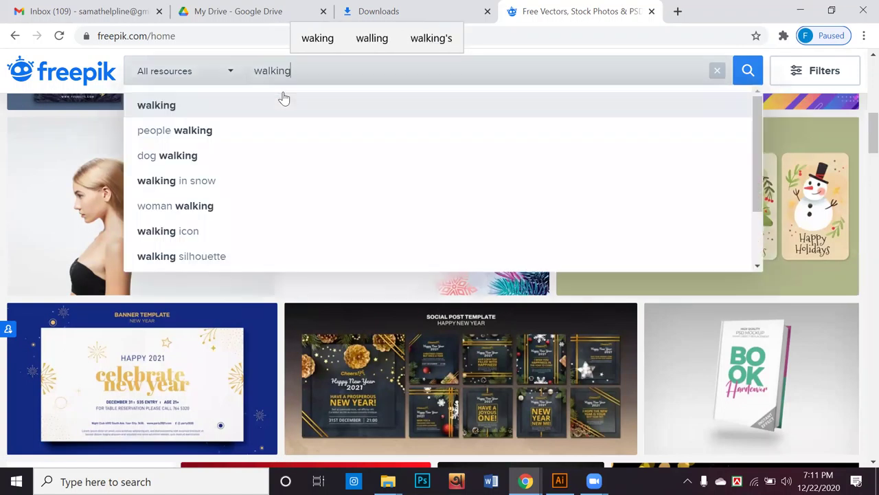
click(283, 101)
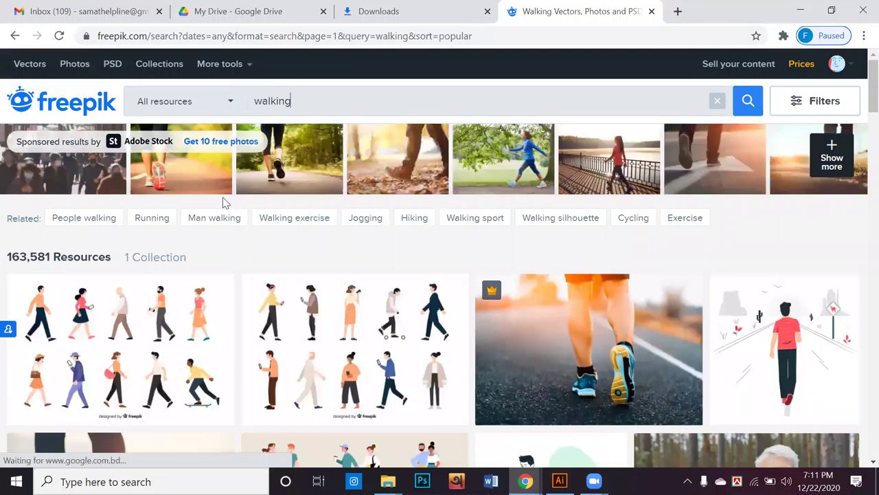
scroll(223, 199, down, 1)
scroll(223, 199, down, 2)
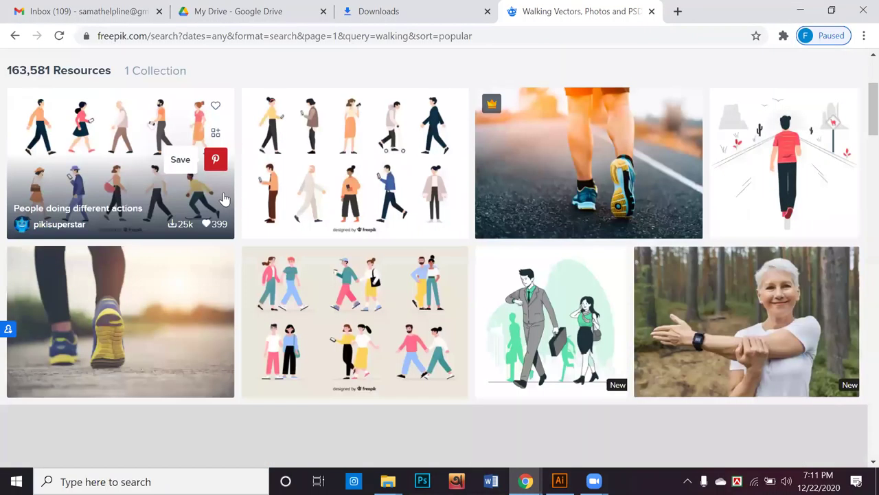
scroll(224, 199, down, 1)
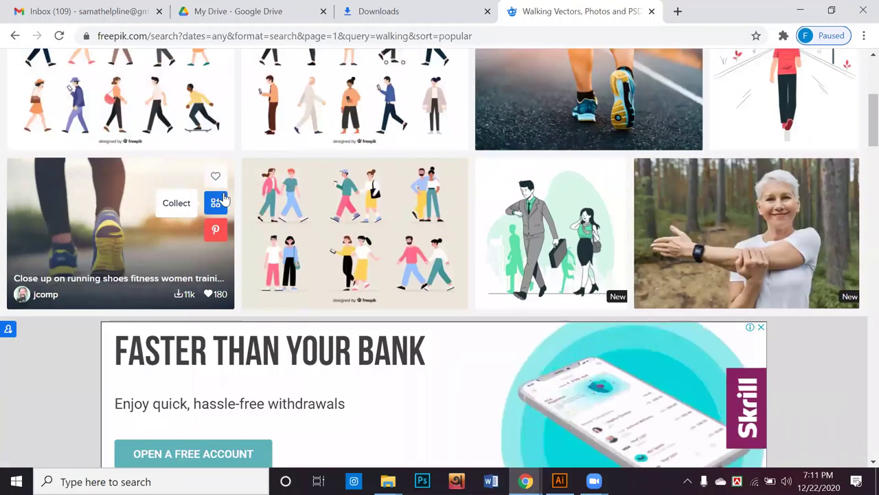
scroll(574, 157, down, 1)
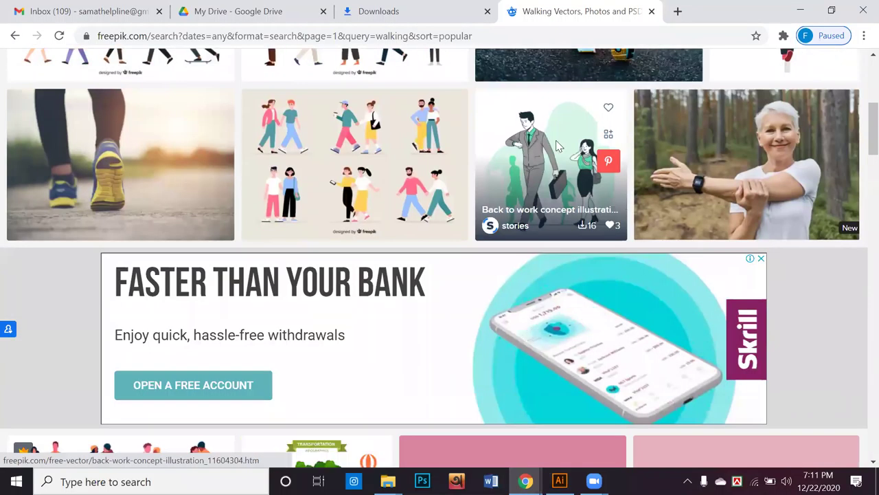
Open the Back to work, People doing different actions and masked commuters illustrations in new tabs
right_click(558, 145)
key(t)
scroll(439, 172, down, 2)
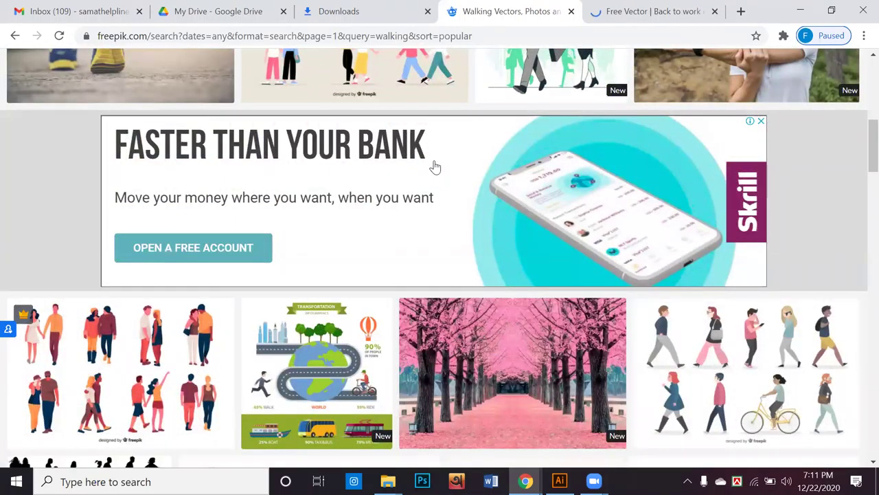
scroll(434, 168, down, 2)
scroll(433, 169, up, 4)
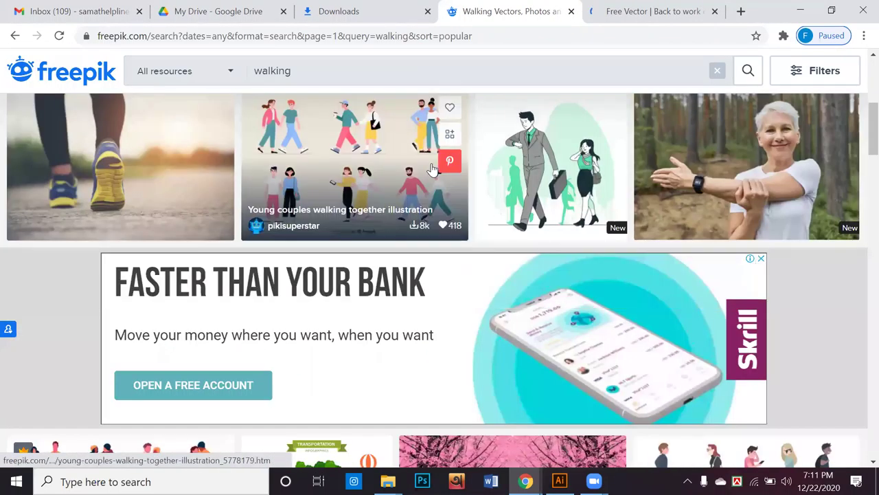
scroll(431, 169, down, 5)
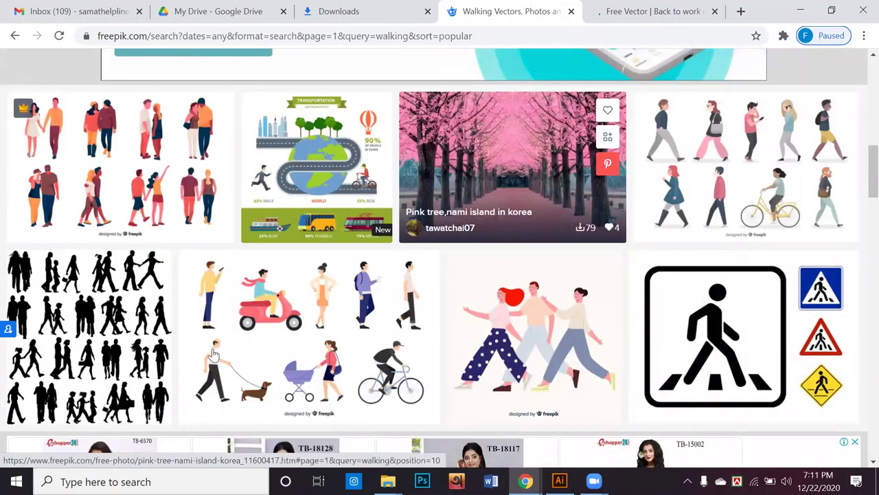
right_click(235, 318)
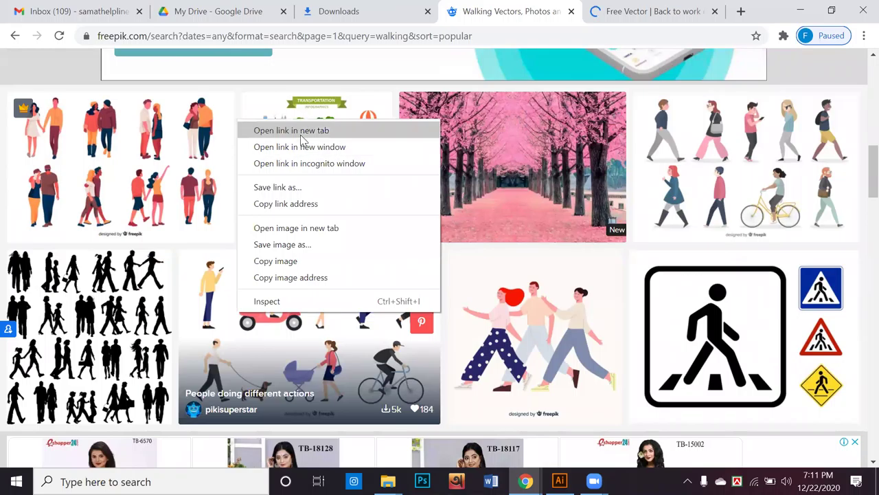
click(269, 130)
scroll(278, 187, down, 9)
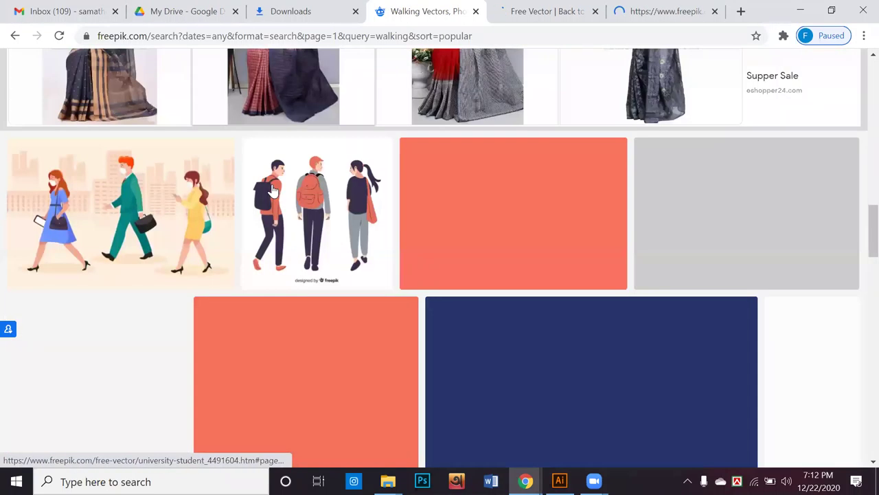
scroll(273, 190, up, 3)
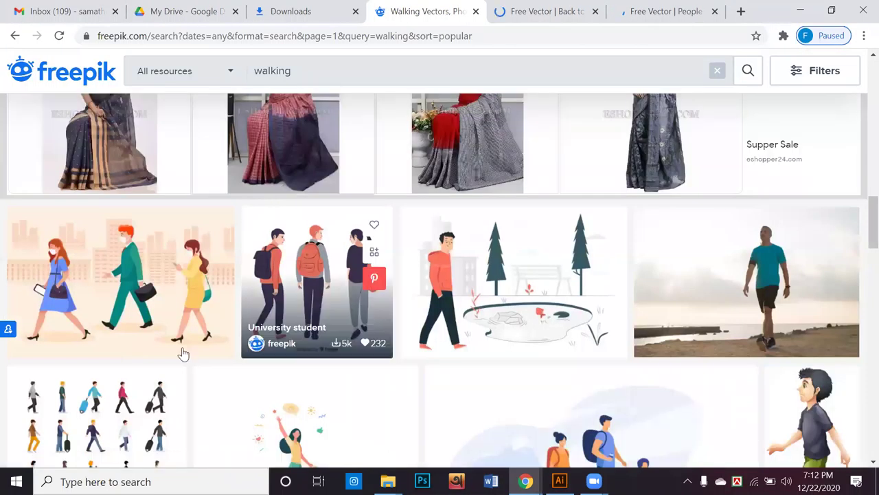
right_click(90, 248)
click(129, 261)
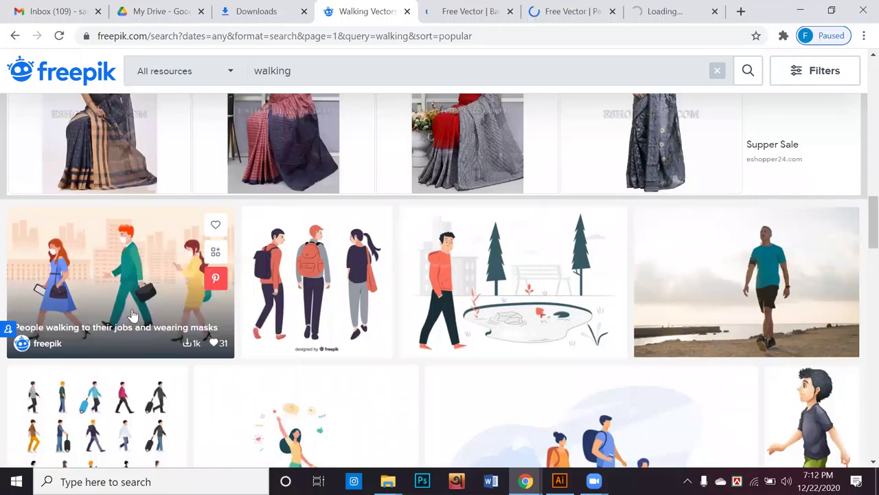
Scroll further and open the smartphone-checking walkers vector in a new tab
scroll(129, 317, up, 2)
scroll(129, 318, down, 5)
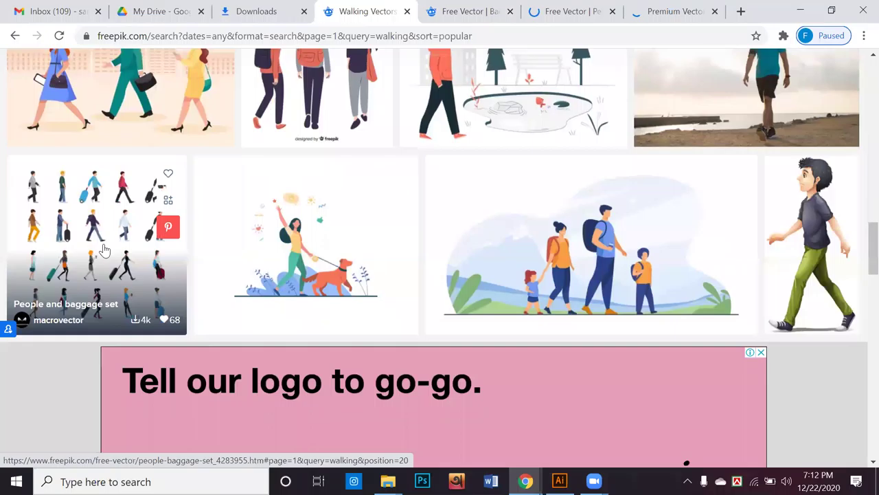
scroll(104, 251, down, 5)
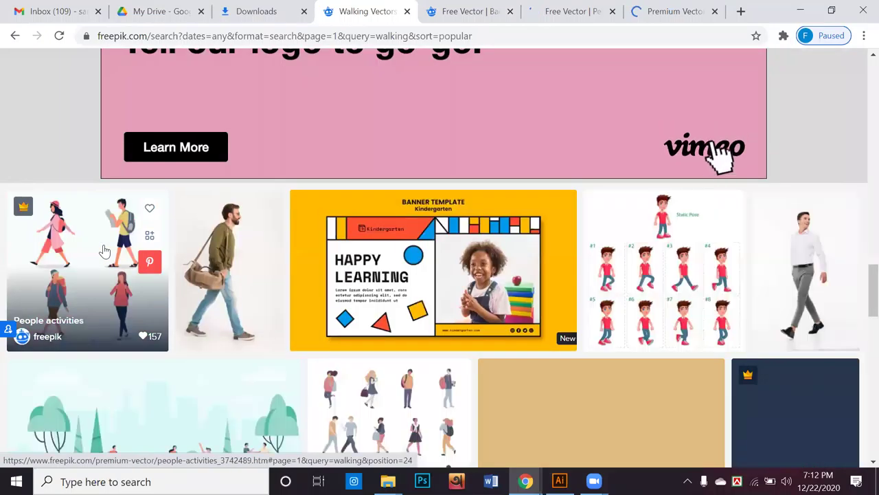
scroll(105, 251, down, 2)
scroll(105, 252, down, 1)
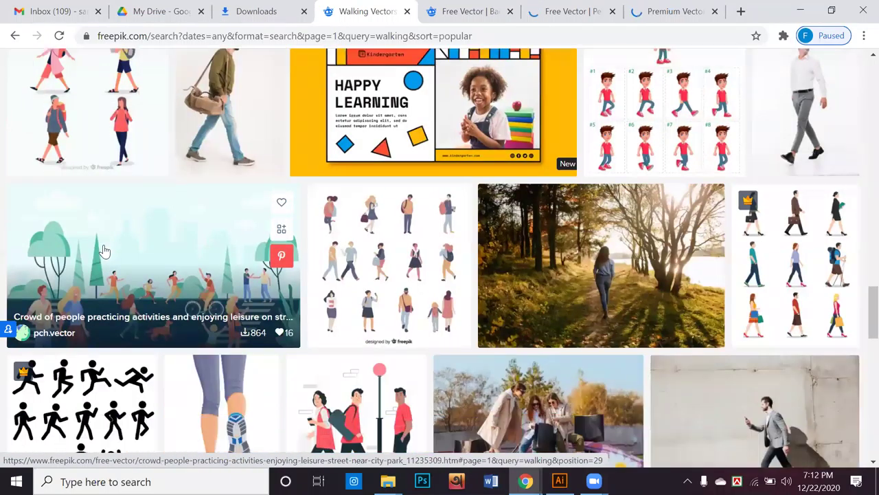
scroll(105, 251, down, 1)
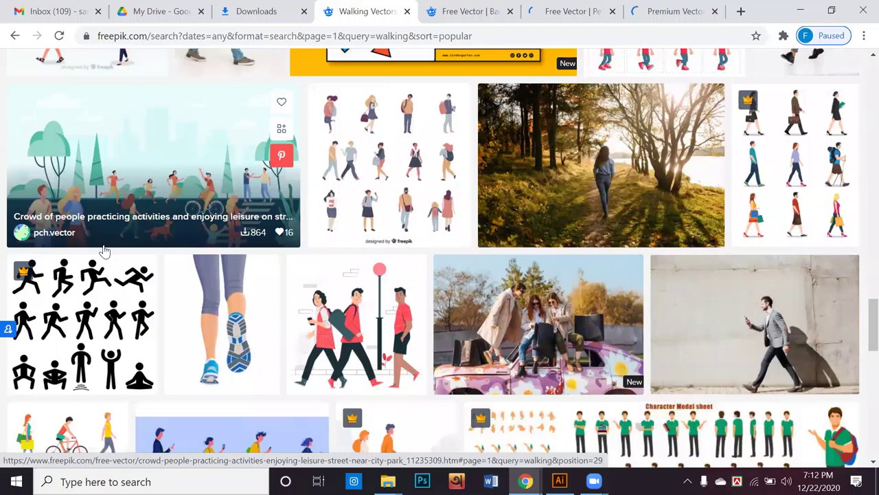
scroll(105, 252, down, 1)
scroll(177, 249, down, 1)
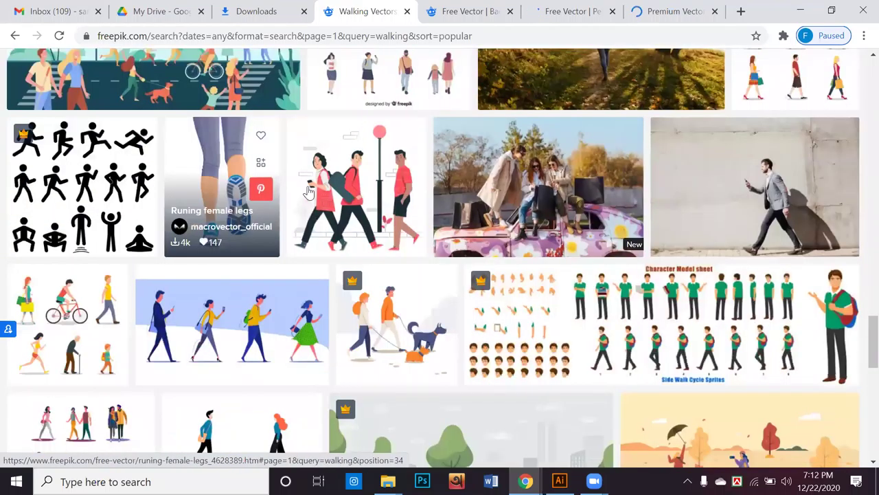
right_click(346, 189)
scroll(309, 234, down, 1)
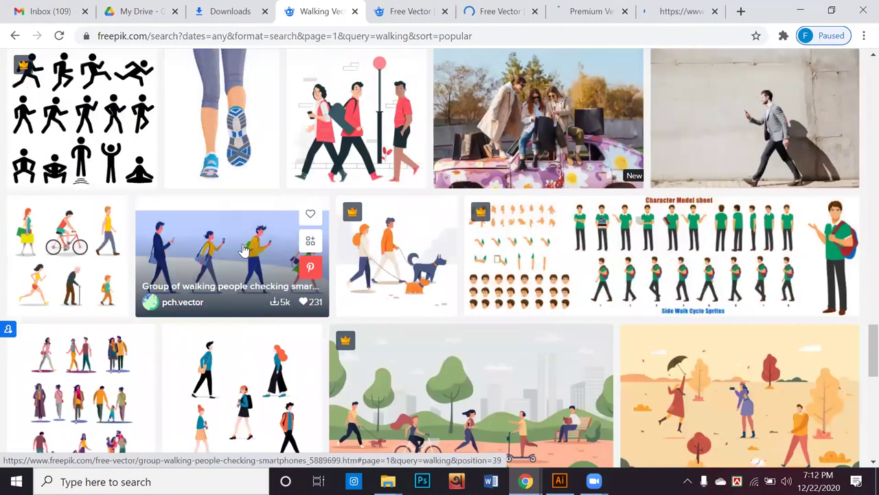
right_click(243, 249)
click(268, 256)
Go to the next page of walking results and close the ad window that pops up
scroll(289, 177, down, 2)
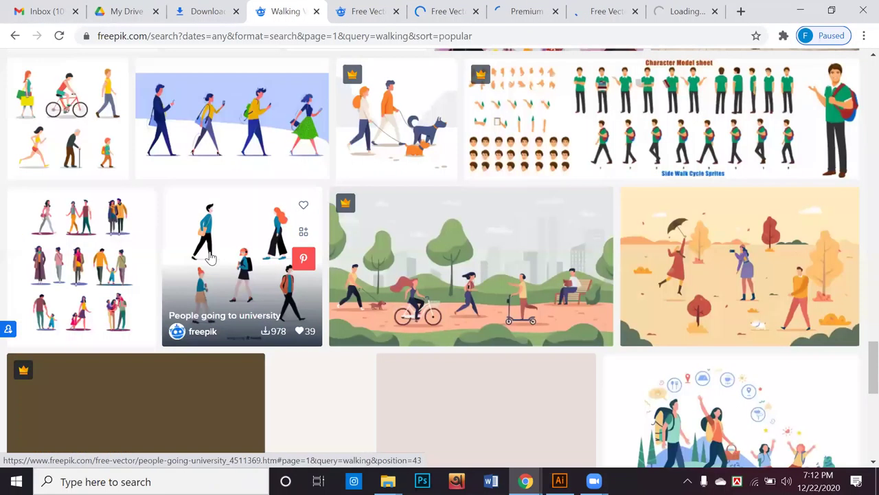
scroll(289, 177, down, 2)
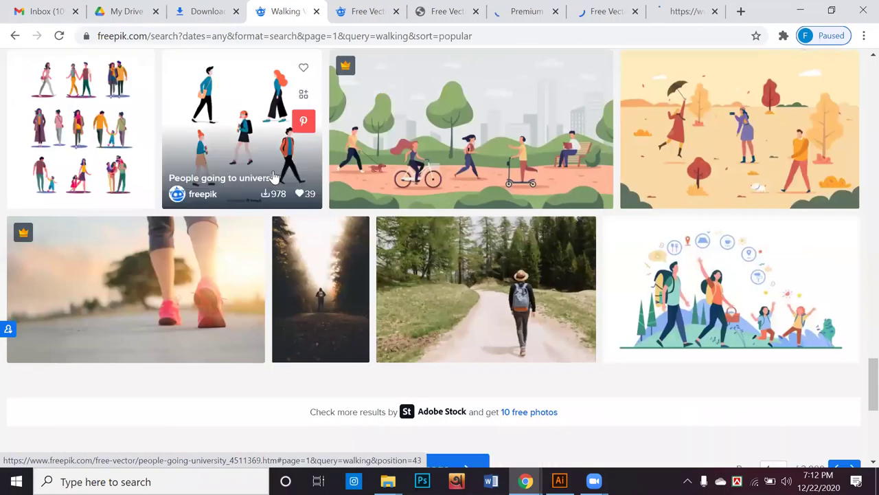
scroll(273, 178, down, 3)
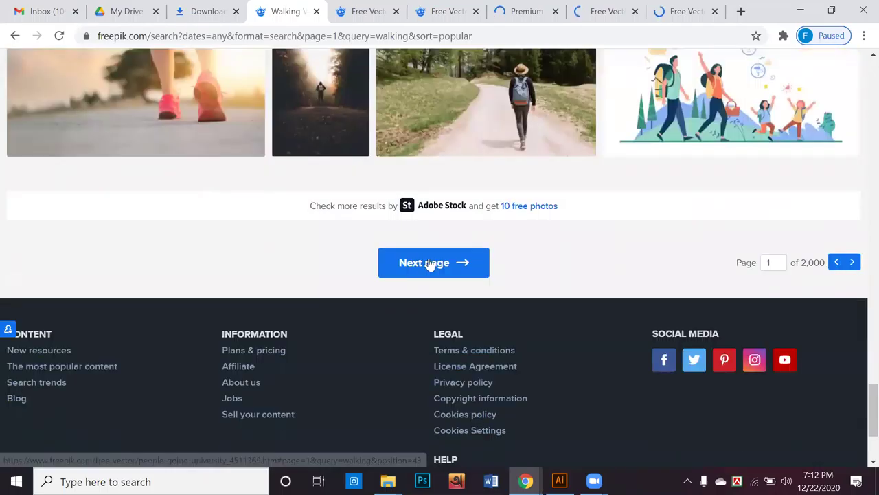
click(427, 265)
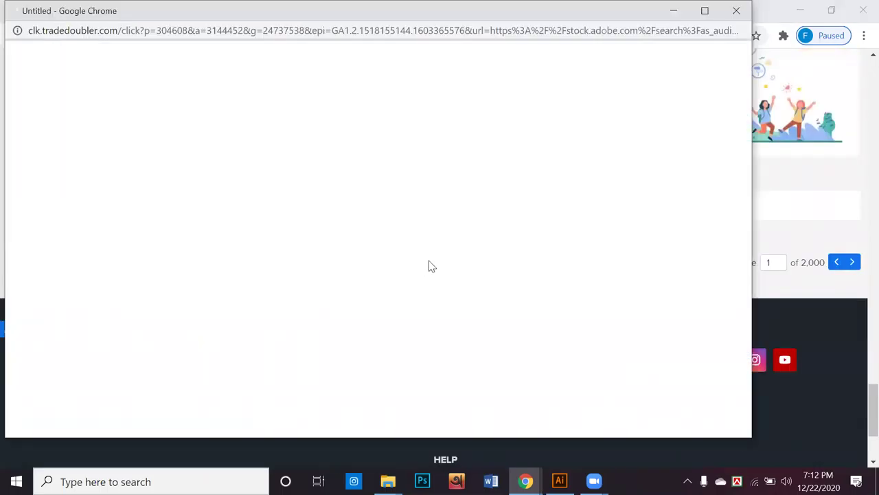
click(737, 12)
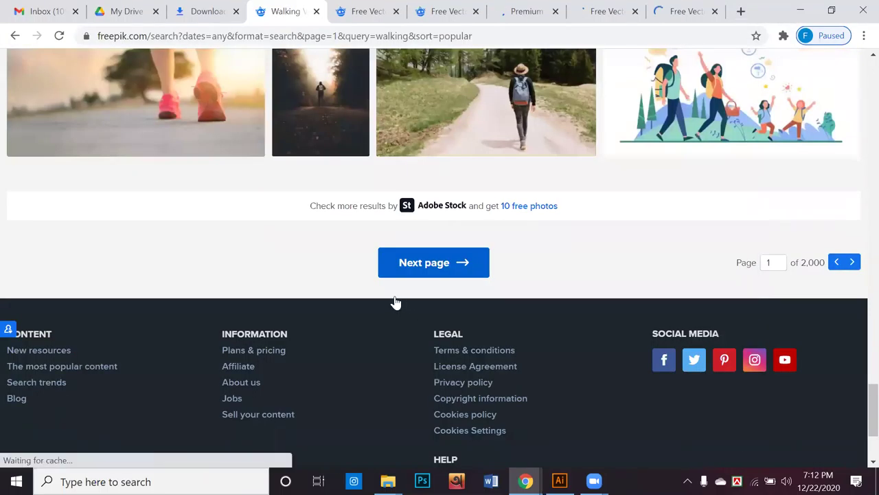
click(379, 269)
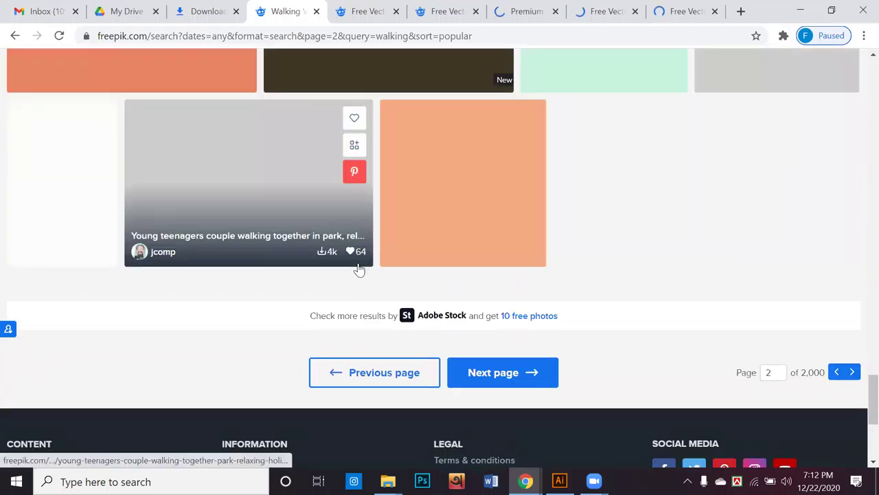
scroll(356, 268, down, 1)
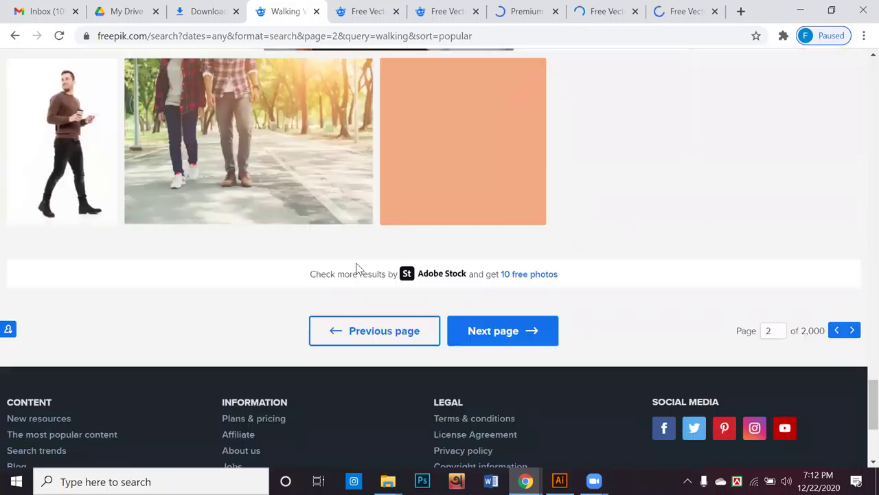
scroll(356, 269, up, 4)
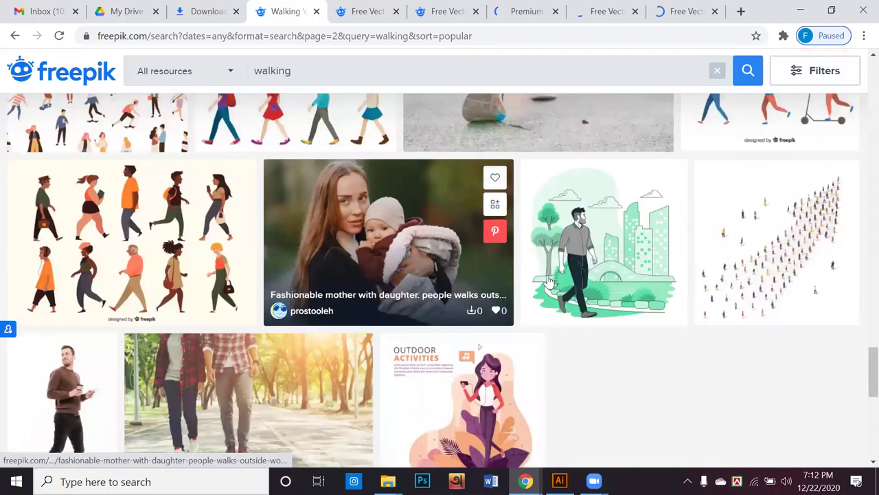
scroll(553, 280, up, 2)
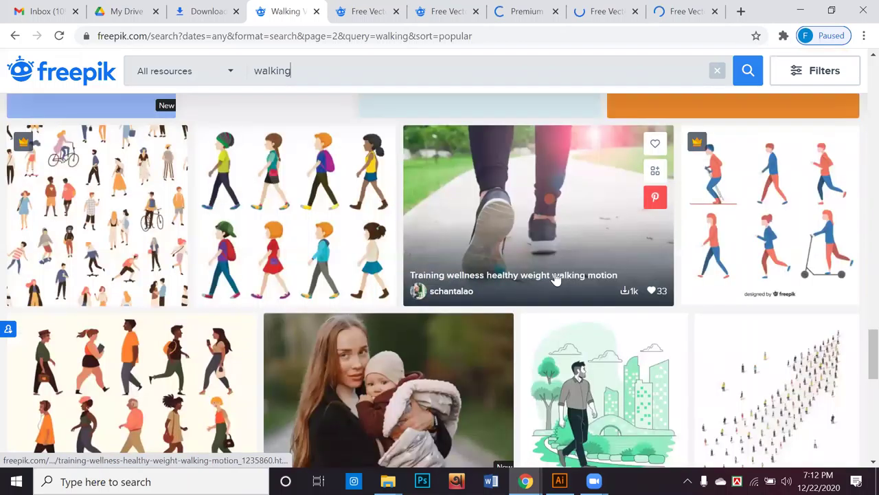
scroll(614, 261, down, 1)
right_click(616, 260)
key(Return)
scroll(514, 273, up, 3)
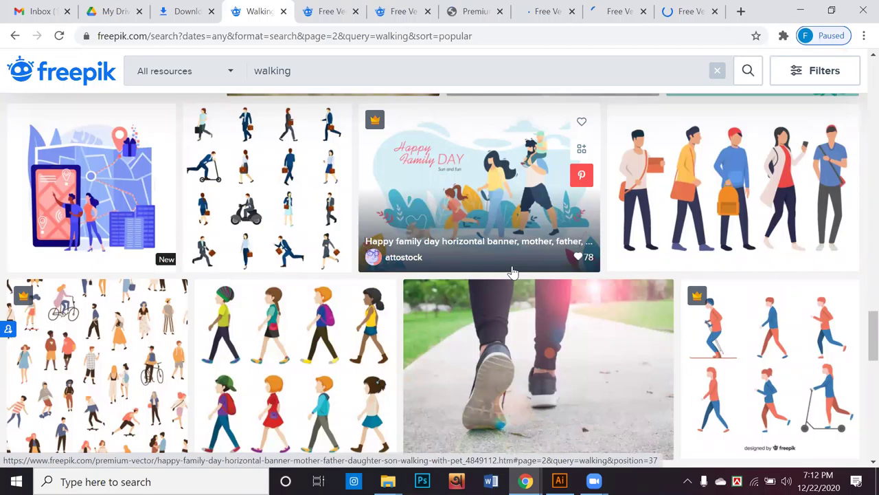
scroll(271, 264, up, 2)
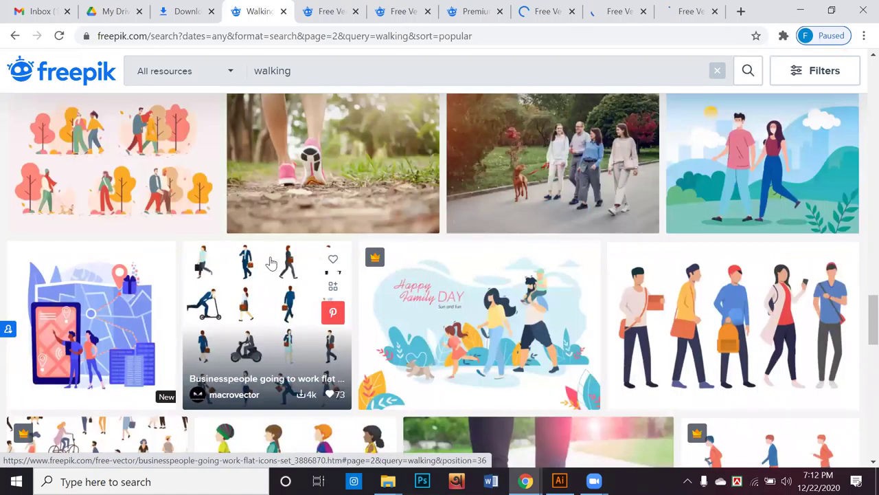
scroll(271, 263, down, 1)
scroll(271, 263, up, 1)
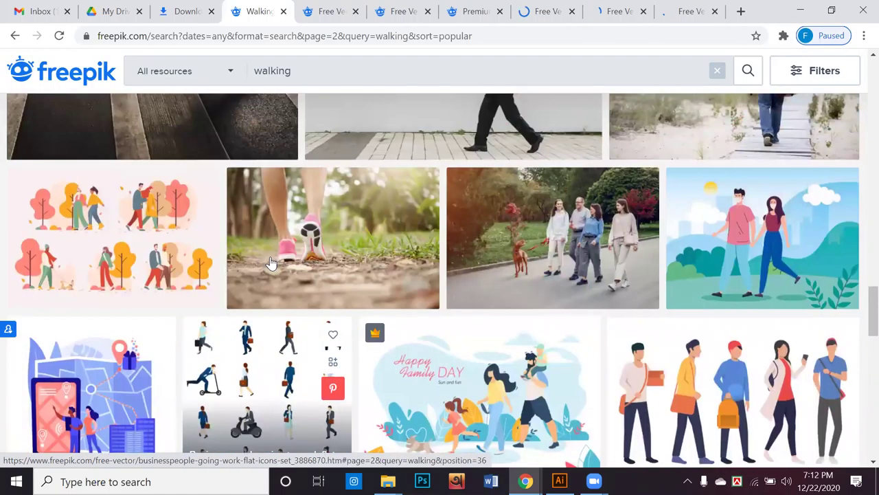
scroll(272, 263, up, 3)
scroll(271, 263, up, 2)
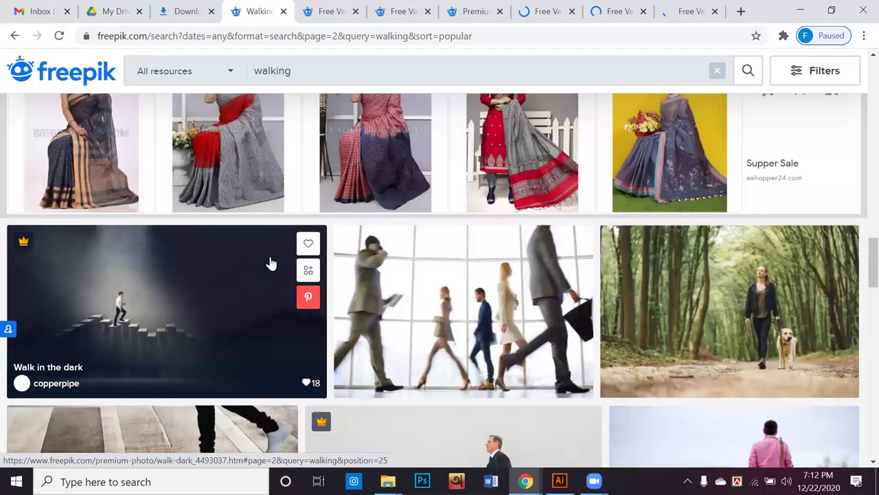
scroll(271, 263, up, 3)
scroll(270, 263, up, 1)
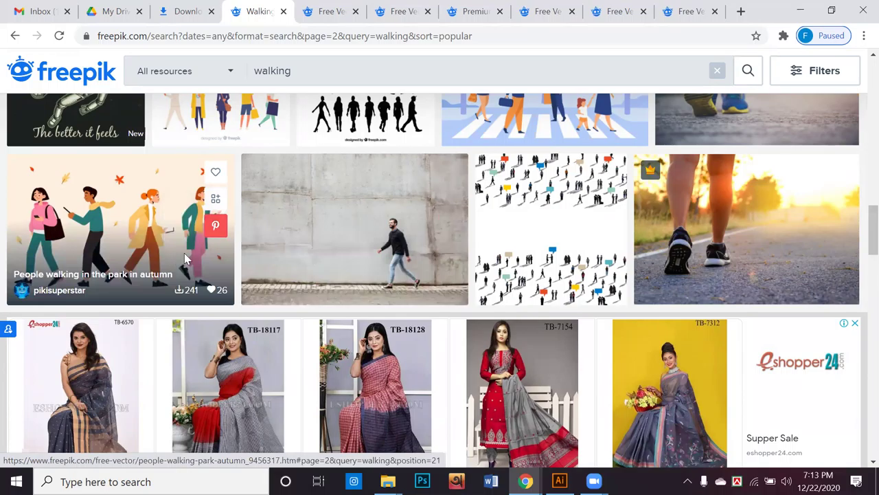
scroll(182, 258, down, 1)
scroll(178, 258, down, 2)
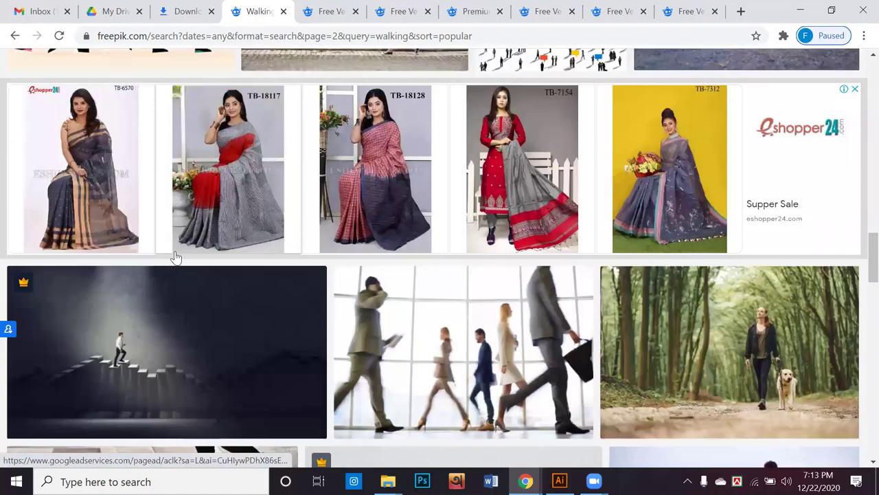
scroll(176, 257, down, 2)
scroll(176, 257, down, 3)
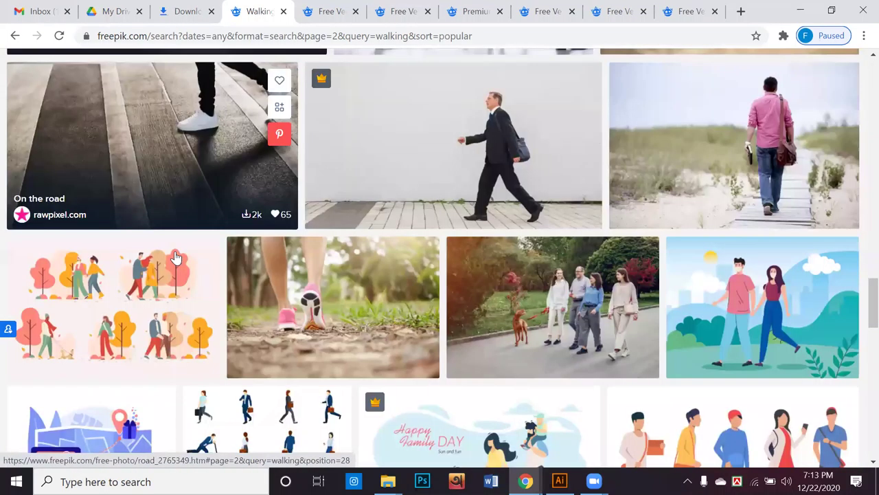
scroll(184, 260, down, 1)
scroll(190, 261, down, 2)
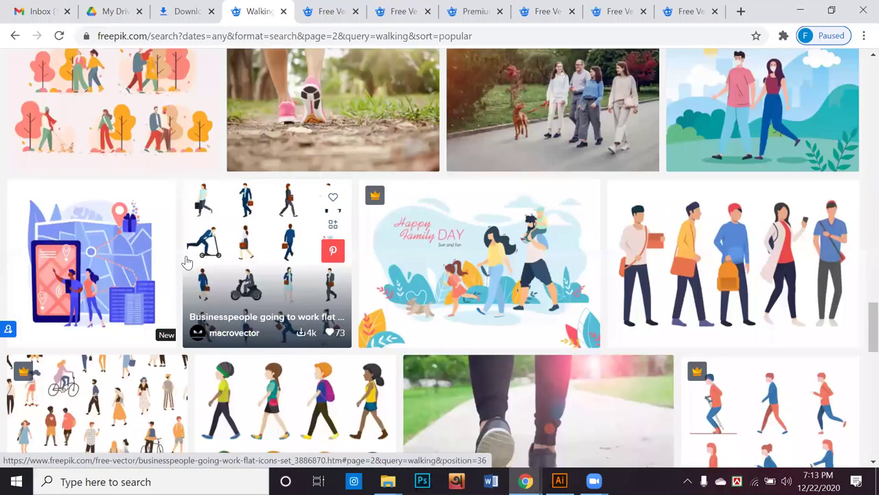
scroll(187, 262, down, 2)
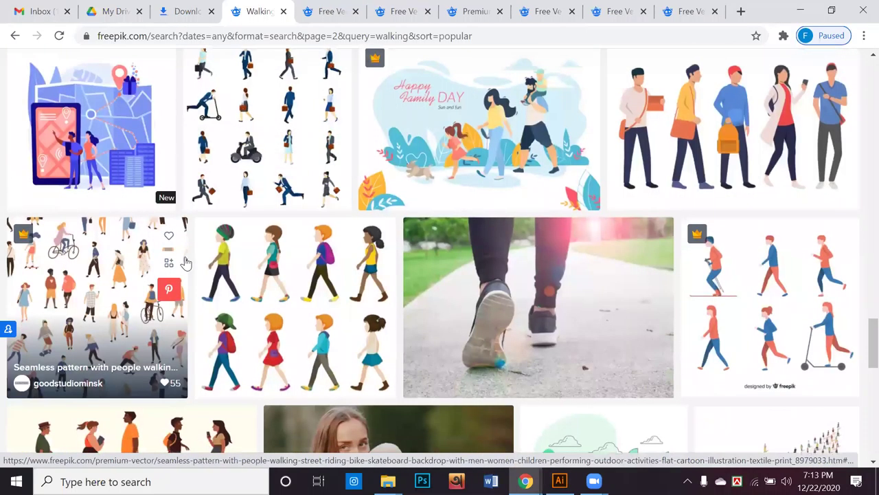
scroll(185, 262, down, 3)
scroll(186, 262, up, 5)
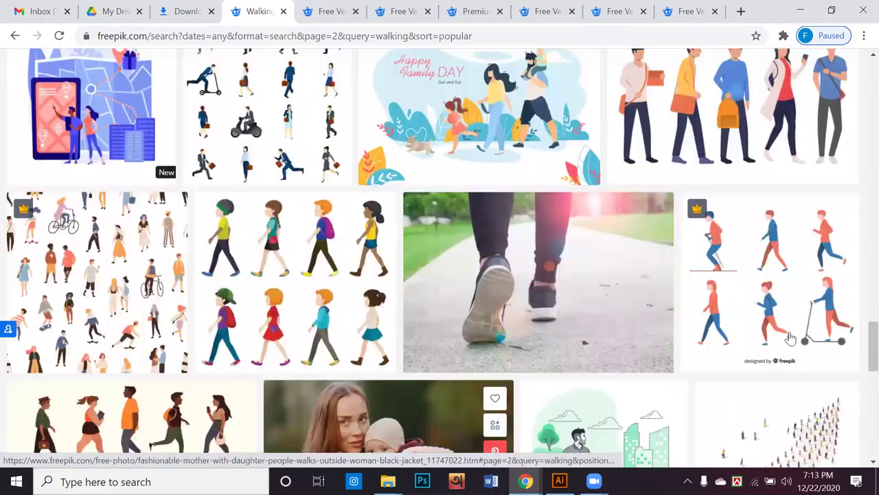
scroll(769, 334, up, 5)
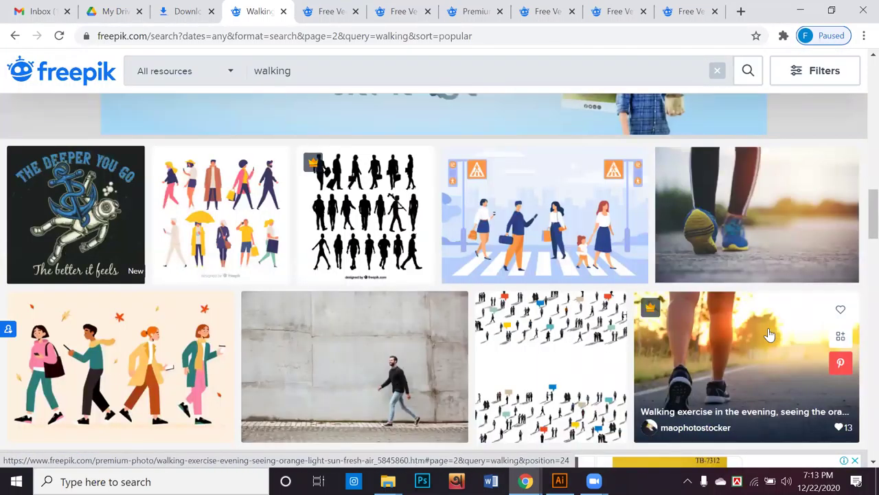
scroll(769, 334, up, 5)
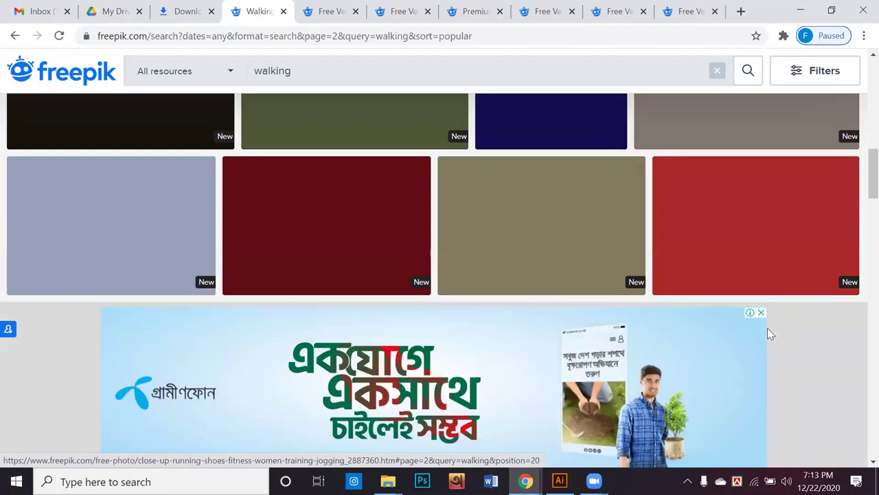
scroll(767, 328, up, 4)
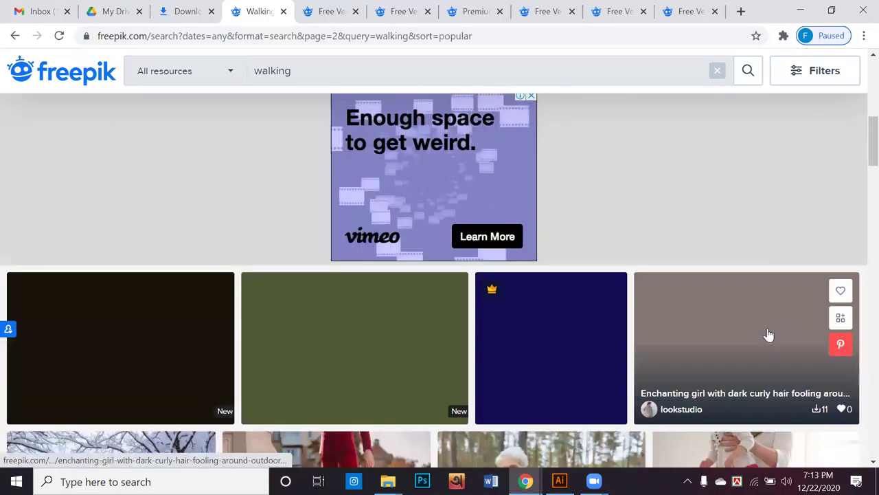
scroll(768, 328, up, 1)
scroll(770, 333, up, 1)
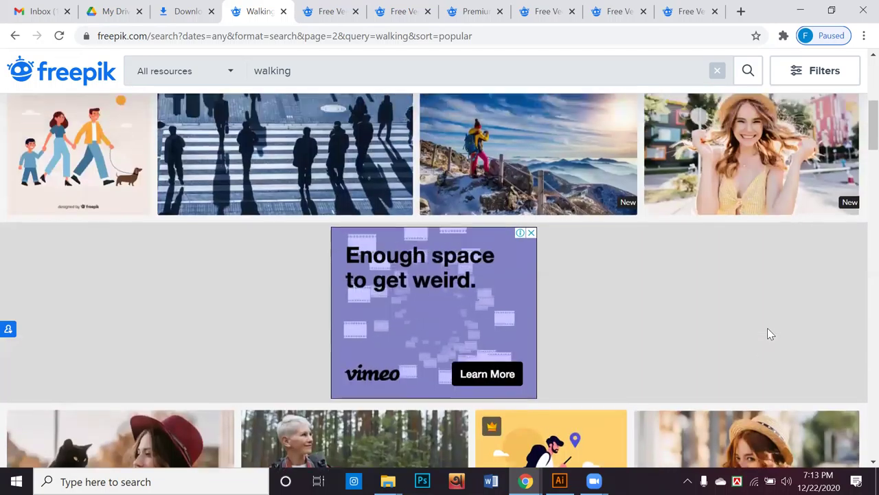
scroll(770, 334, up, 3)
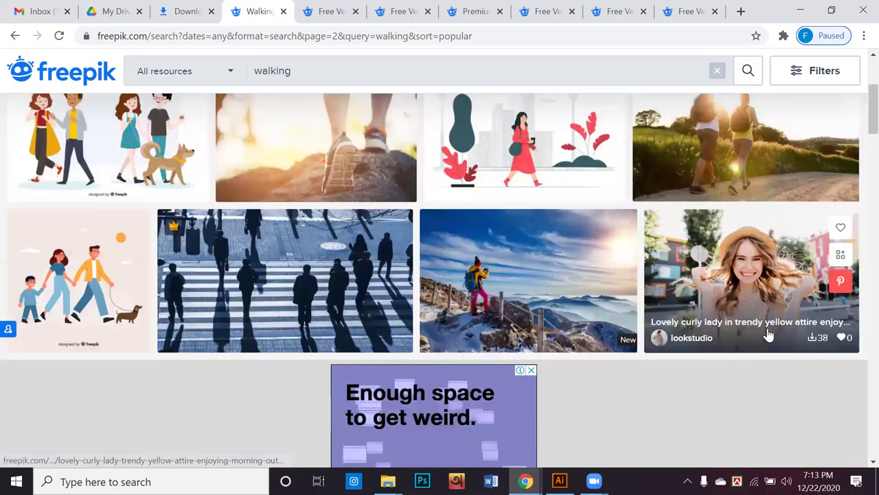
scroll(769, 333, up, 2)
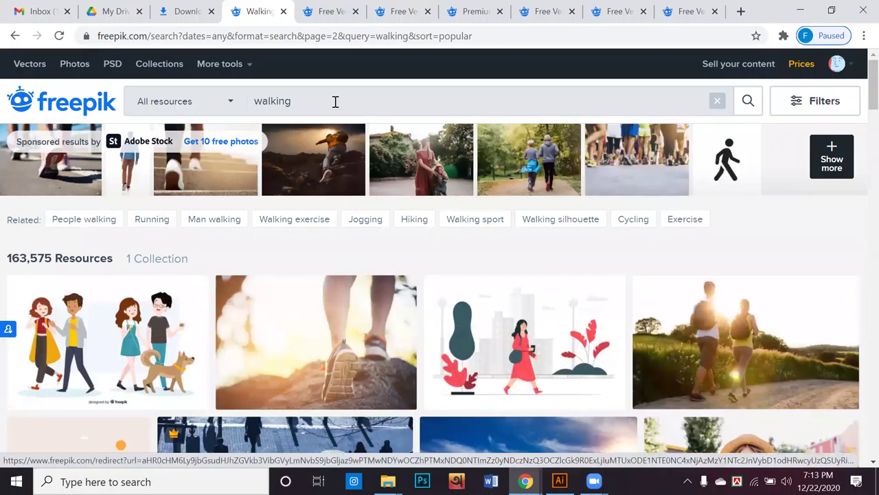
click(256, 101)
Insert 'people' ahead of 'walking' in the search field, correcting the 'pep' typo
text(pep)
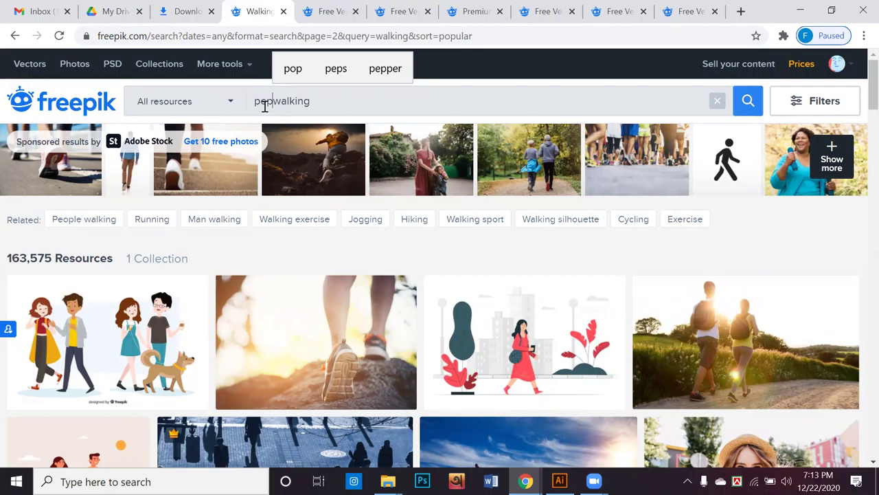
key(BackSpace)
key(BackSpace)
key(BackSpace)
text(peopl)
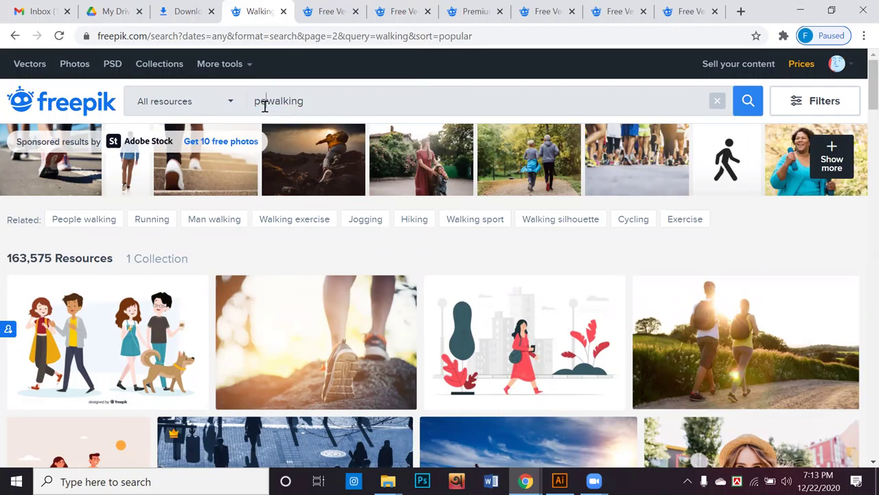
text(e)
Run the 'people walking' search and scroll through the 59,314 results
click(743, 108)
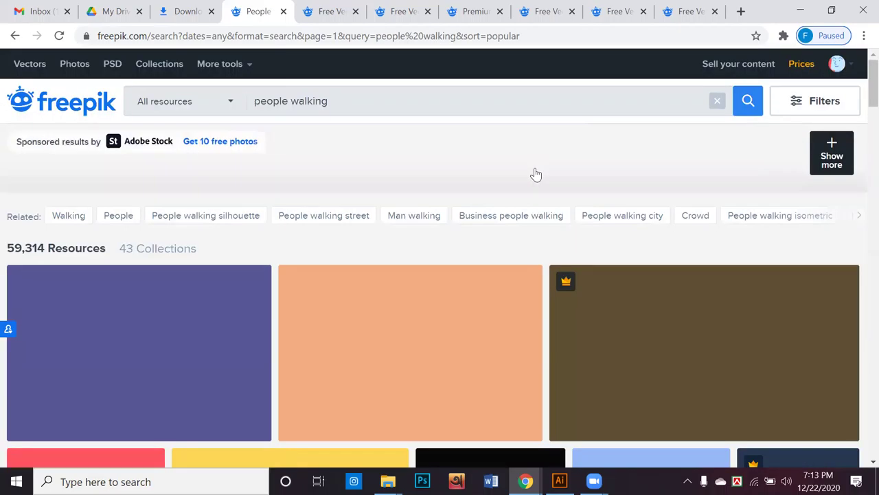
scroll(536, 174, down, 2)
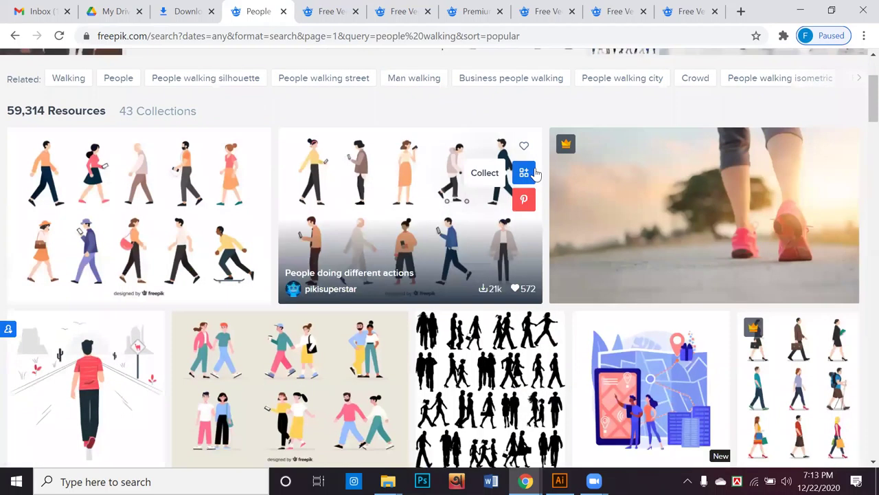
scroll(536, 174, down, 1)
scroll(536, 174, down, 2)
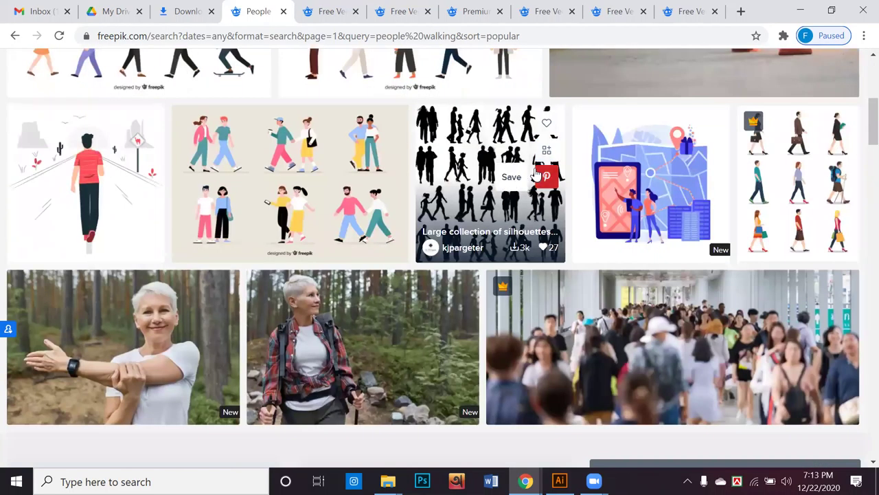
scroll(535, 174, down, 6)
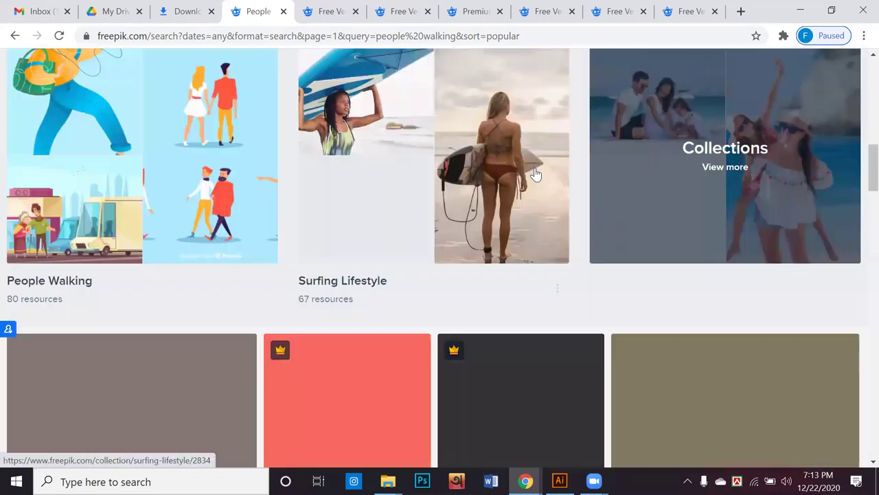
scroll(536, 174, down, 5)
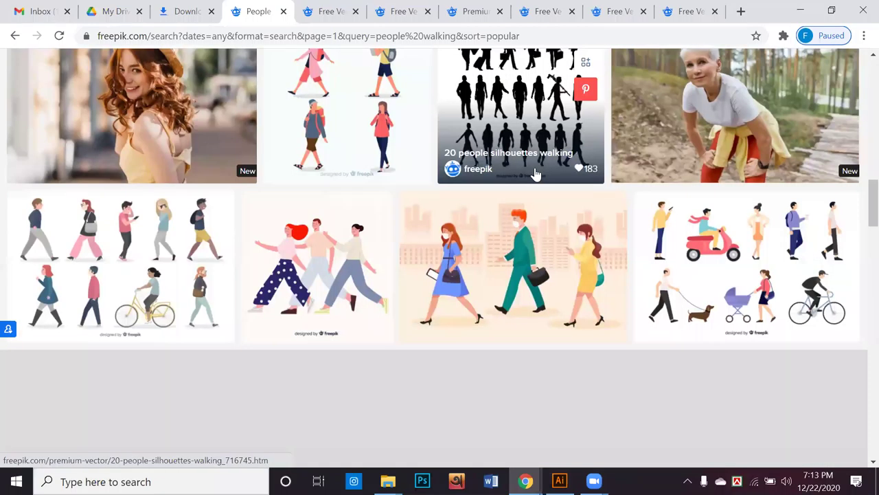
scroll(536, 174, down, 1)
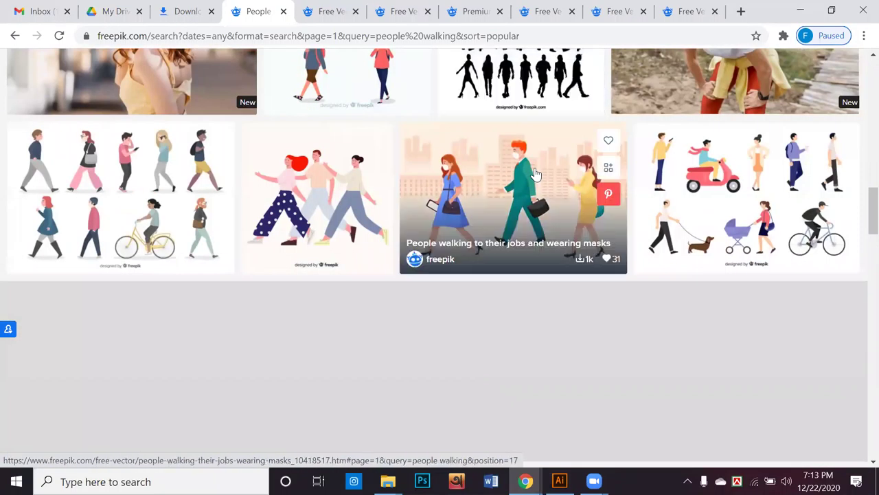
Scroll to the bottom of the first results page and move to page 2
scroll(536, 174, down, 3)
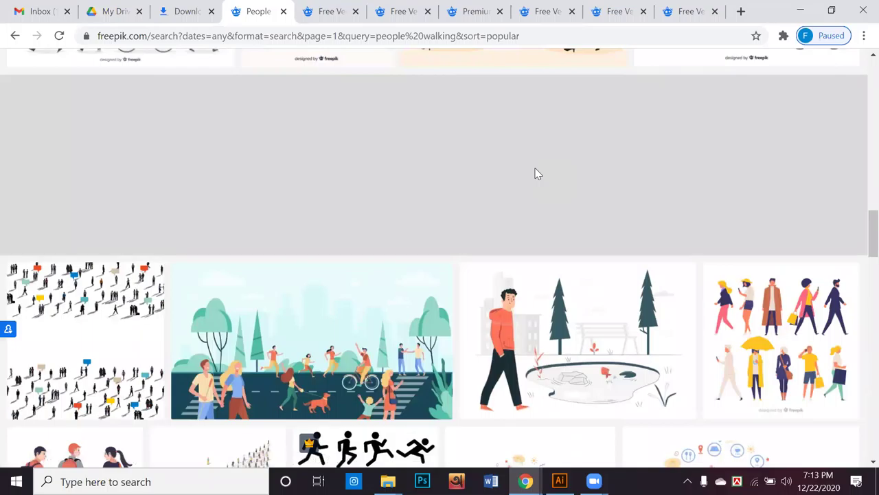
scroll(535, 174, down, 4)
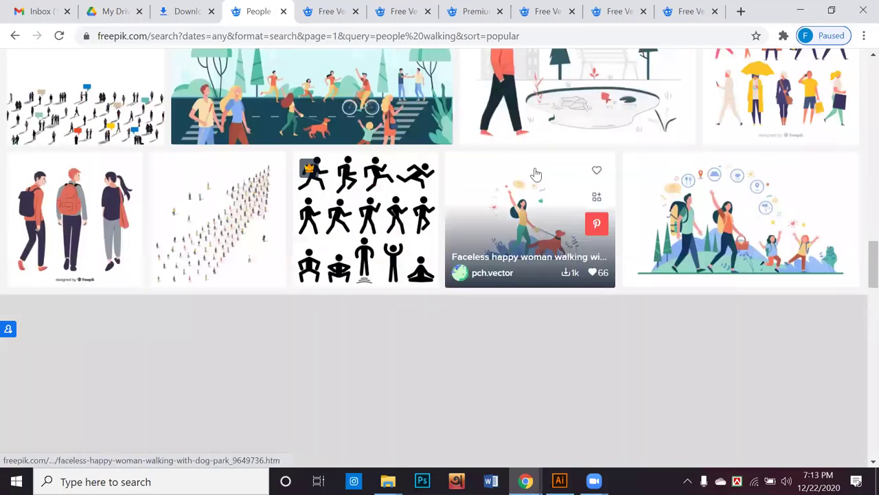
scroll(536, 173, down, 5)
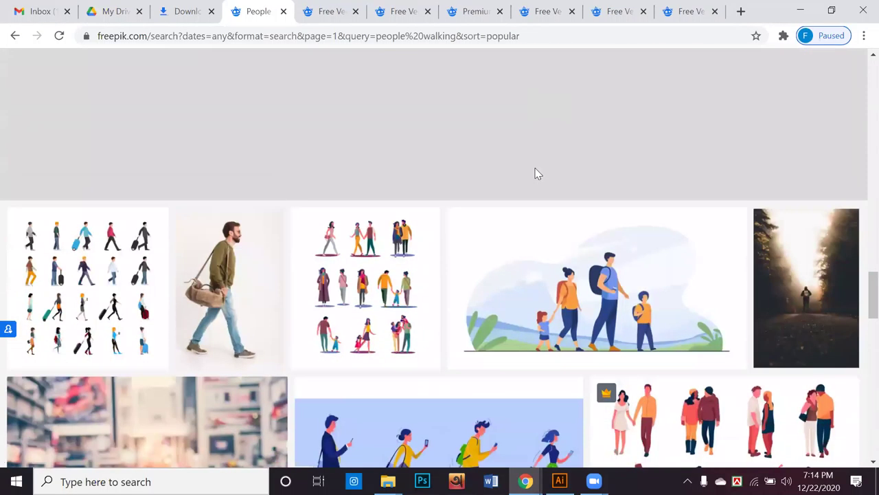
scroll(536, 173, down, 4)
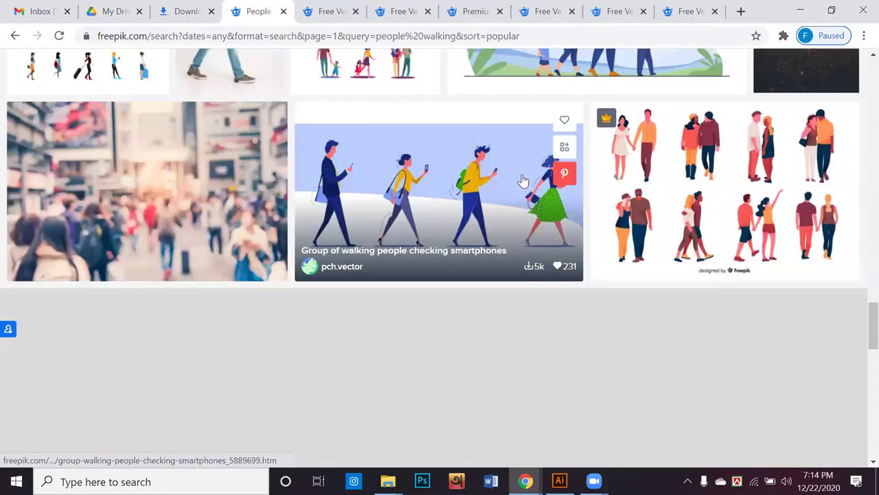
scroll(517, 180, down, 5)
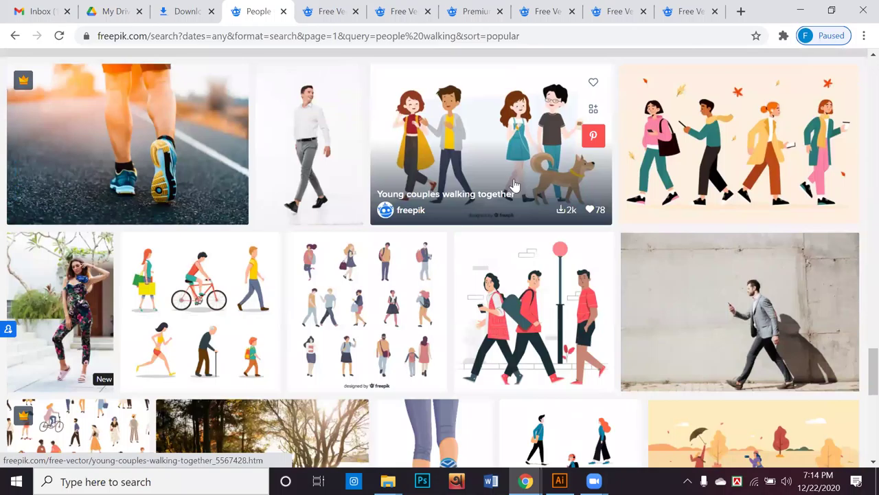
scroll(515, 185, down, 4)
scroll(435, 361, down, 1)
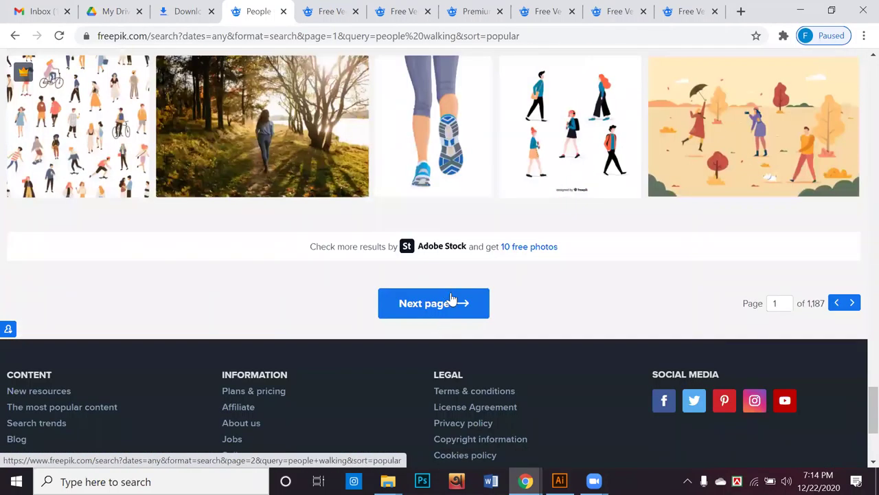
click(852, 302)
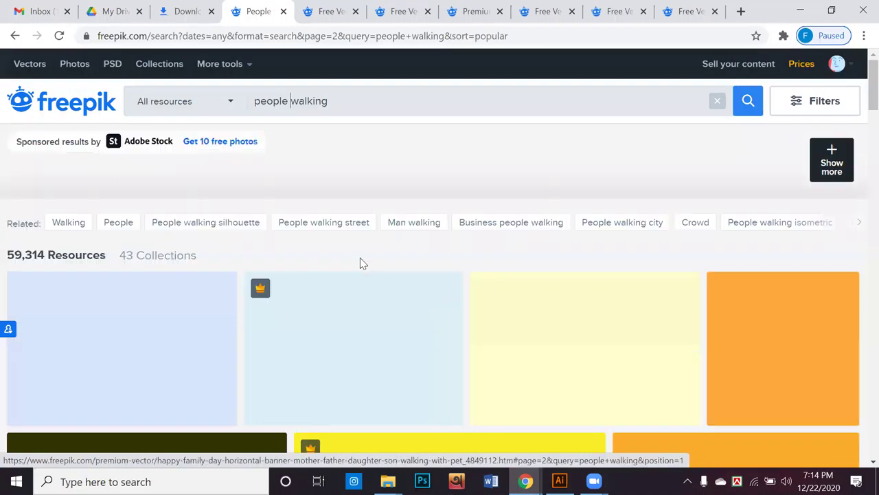
Open the business people illustration from results page 2 in a new tab
scroll(362, 263, down, 2)
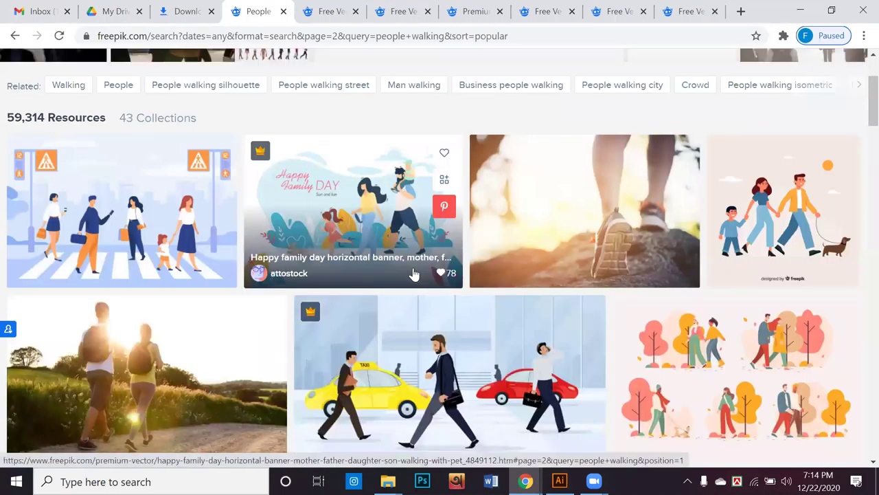
scroll(412, 278, down, 1)
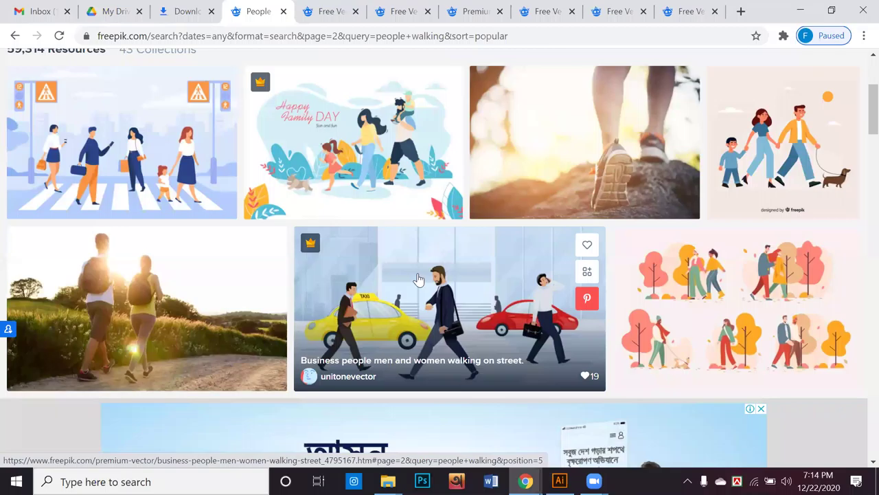
right_click(417, 278)
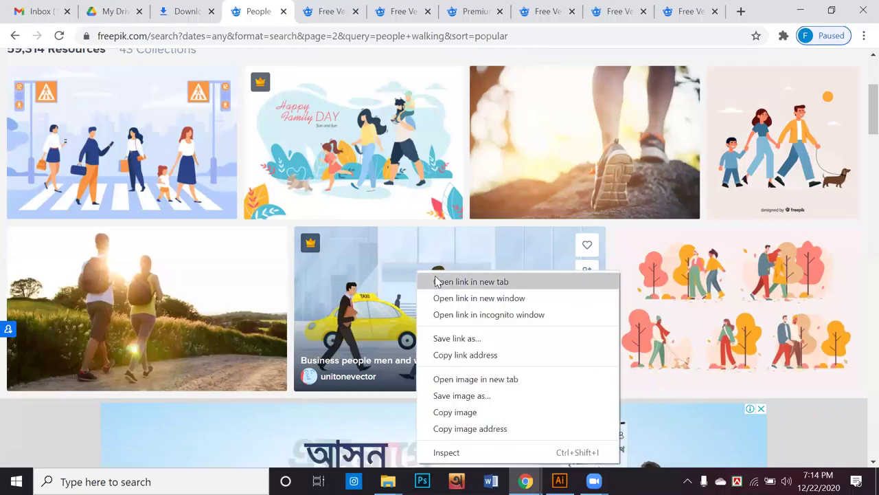
click(435, 280)
Open the 'Back to office people walking outdoors' vector in a new tab and finish browsing page 2
scroll(430, 282, down, 3)
scroll(430, 281, up, 2)
scroll(430, 281, down, 4)
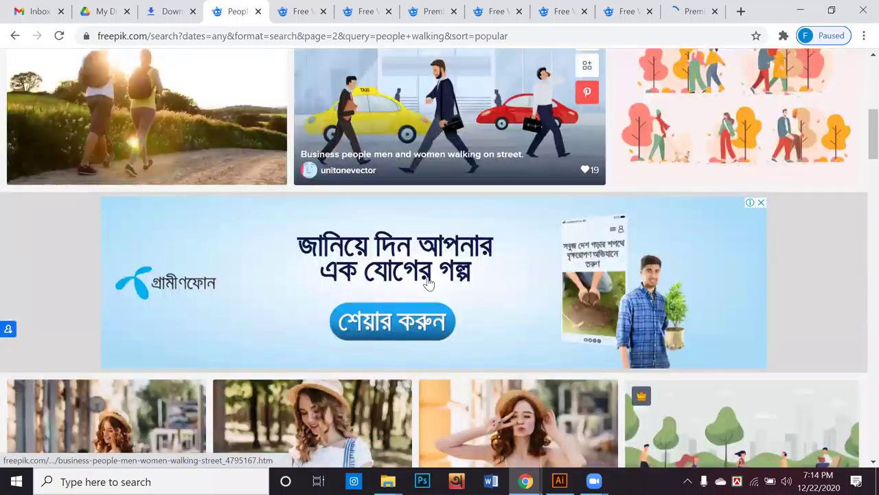
scroll(428, 283, down, 3)
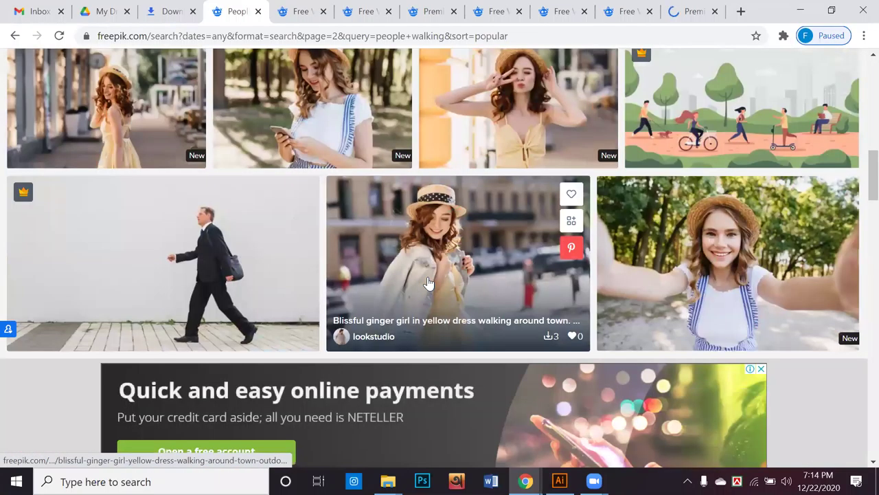
scroll(428, 283, down, 6)
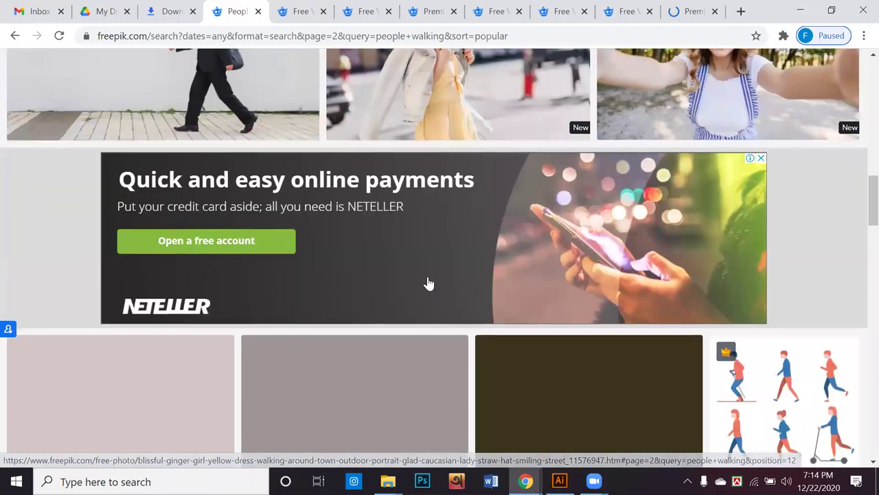
scroll(428, 283, down, 3)
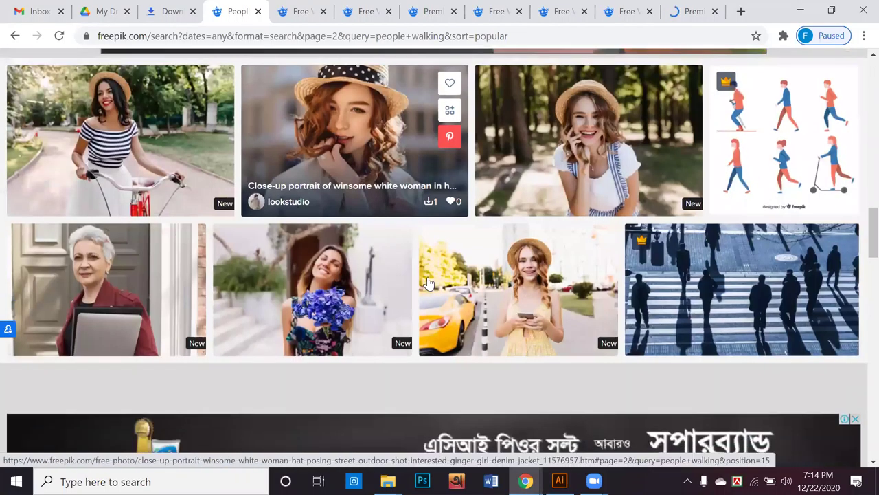
scroll(428, 283, down, 5)
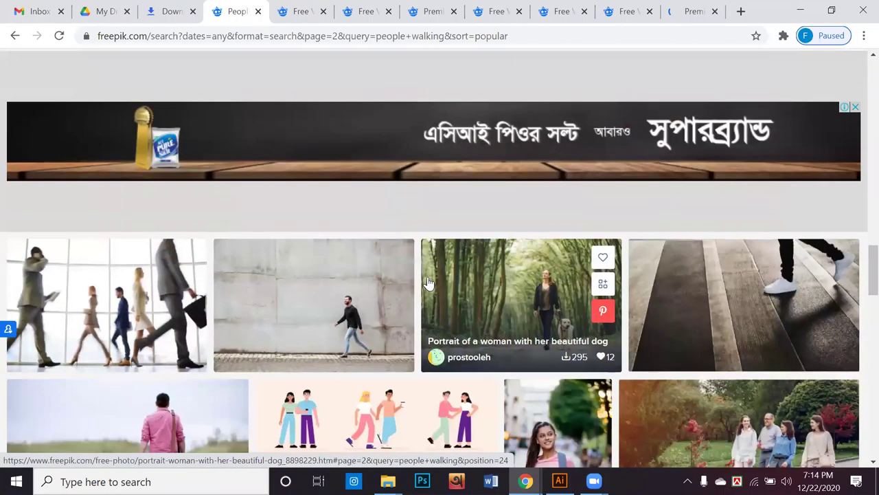
scroll(428, 283, down, 4)
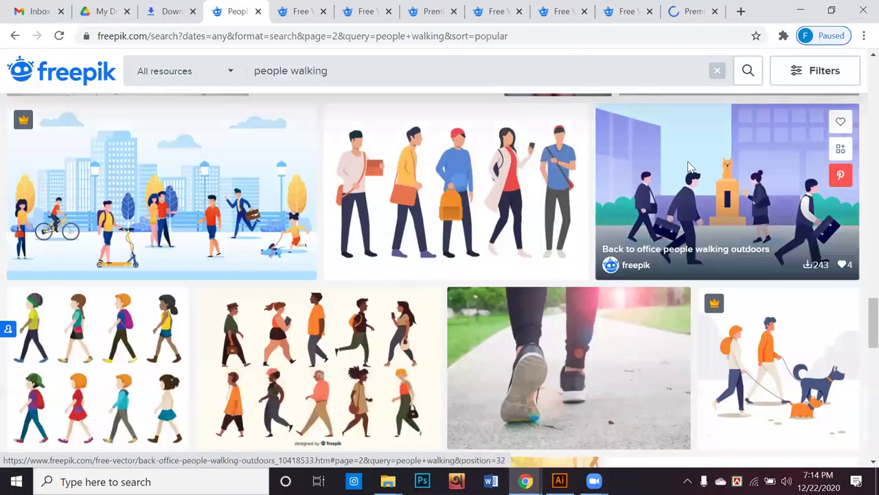
right_click(684, 162)
click(708, 172)
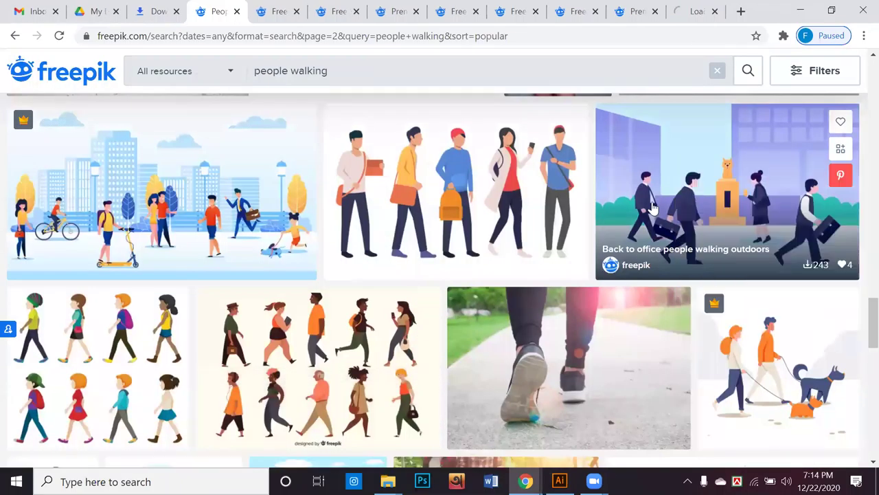
scroll(640, 215, down, 3)
scroll(640, 215, down, 4)
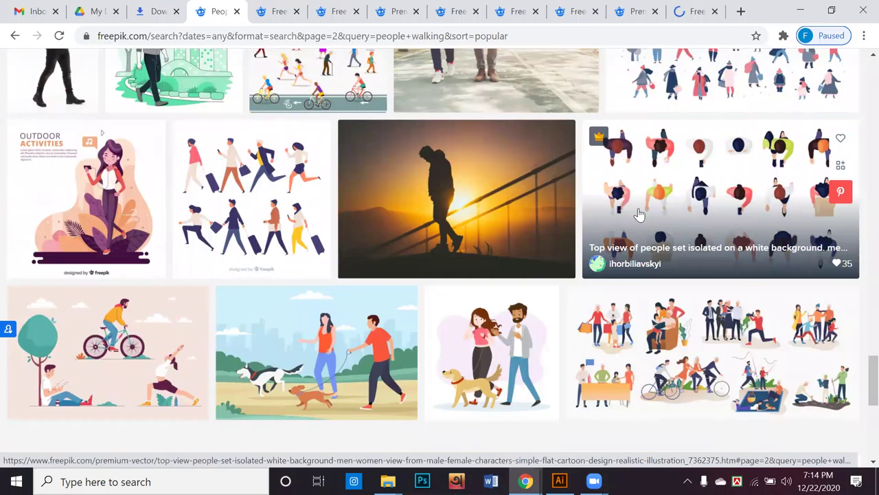
scroll(639, 215, down, 2)
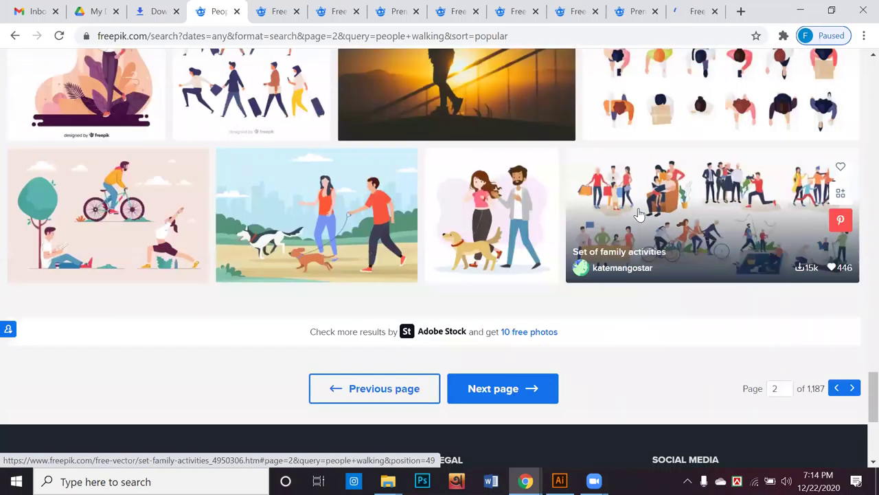
scroll(639, 215, down, 2)
scroll(563, 234, down, 1)
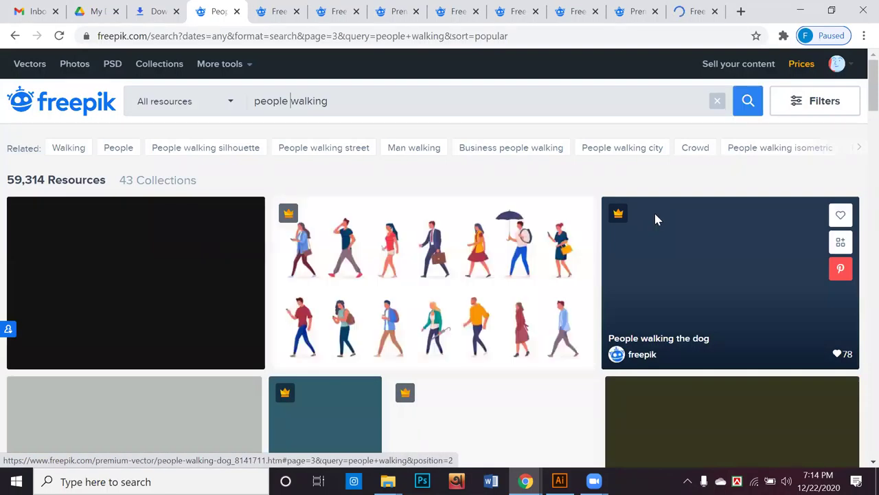
Browse all of page 3 of the 'people walking' results and advance to page 4
scroll(656, 218, down, 1)
scroll(656, 218, down, 1)
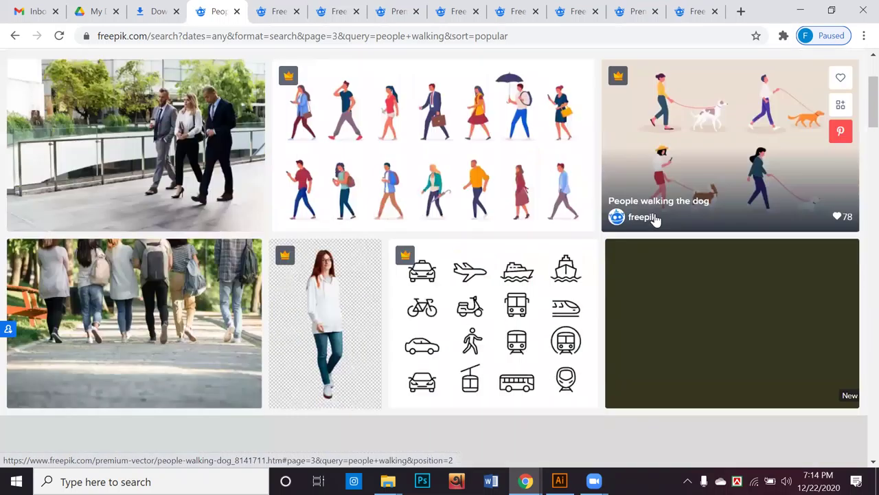
scroll(656, 219, down, 1)
scroll(656, 218, down, 2)
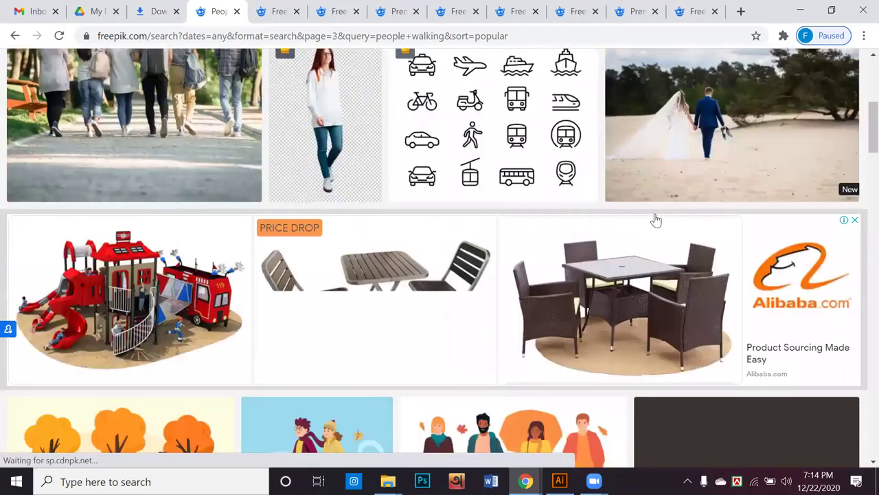
scroll(656, 219, down, 2)
scroll(656, 218, down, 1)
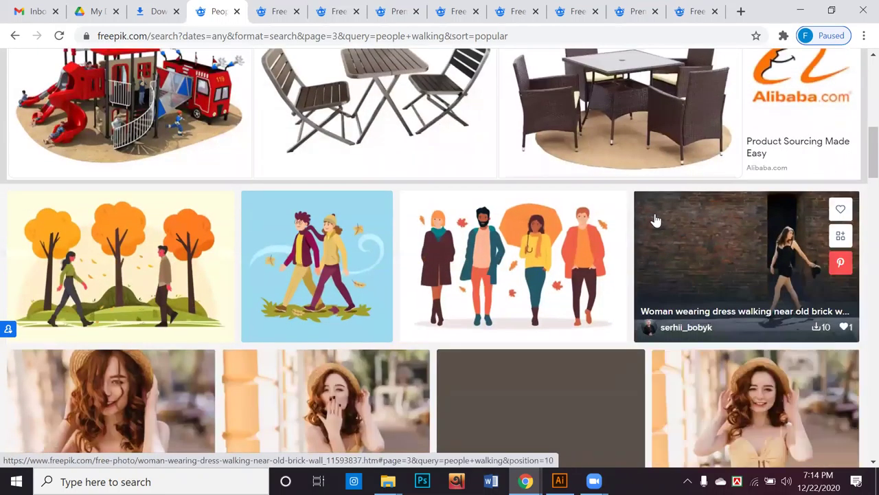
scroll(656, 218, down, 3)
scroll(656, 218, down, 3)
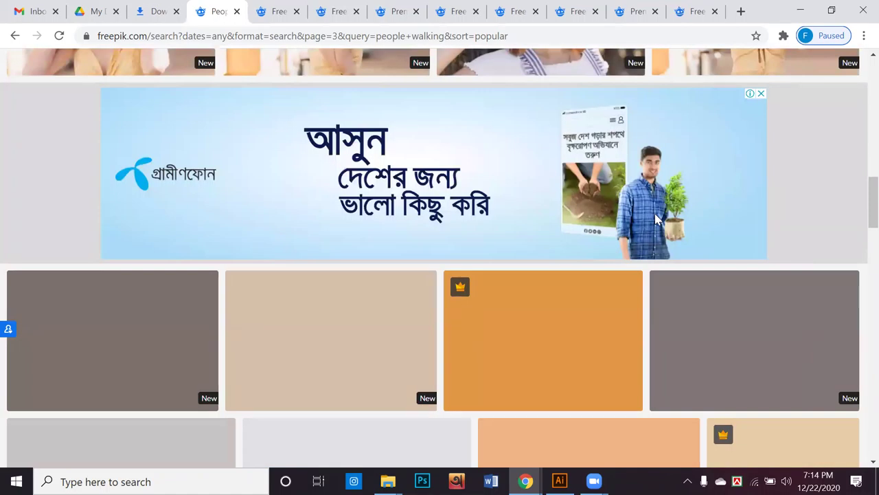
scroll(656, 218, down, 1)
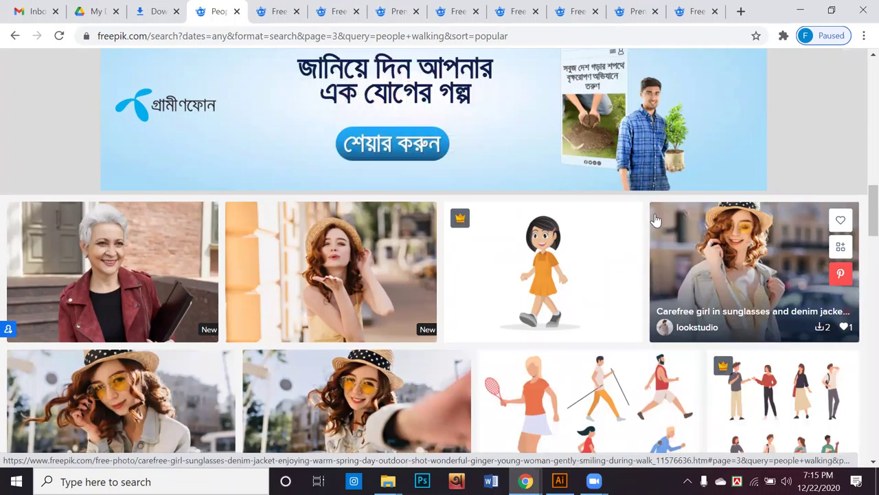
scroll(656, 218, down, 6)
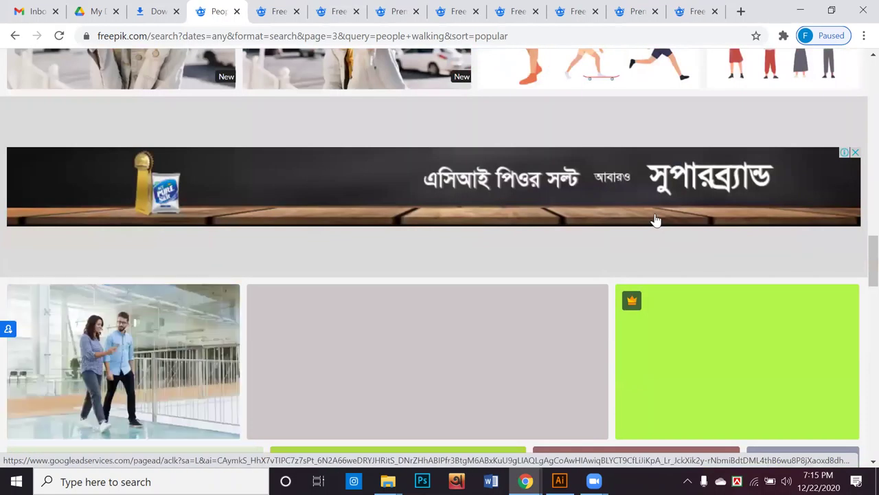
scroll(656, 220, down, 3)
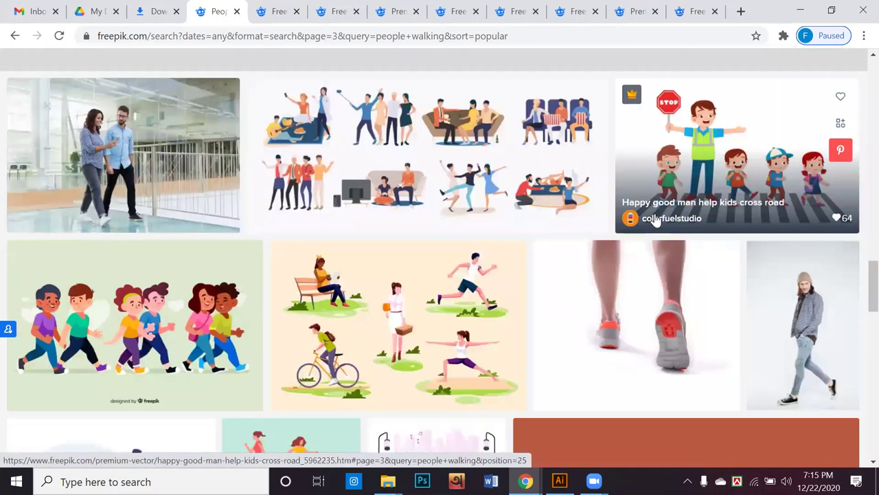
scroll(656, 219, down, 3)
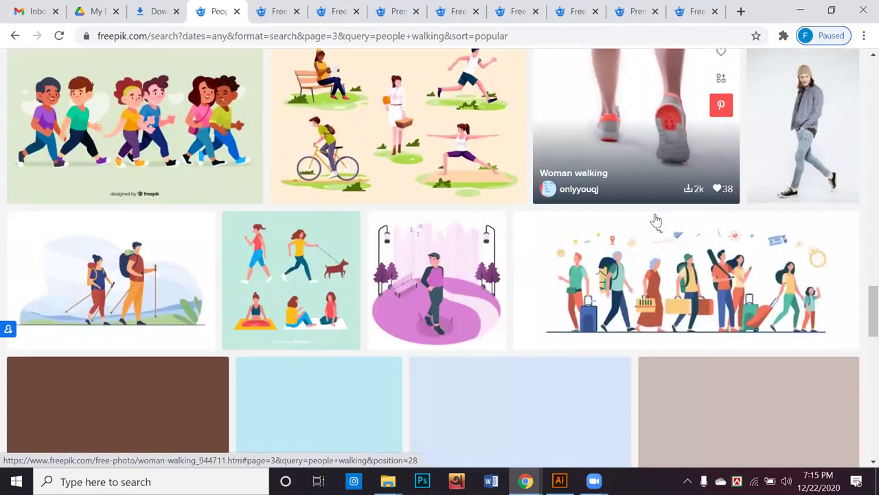
scroll(656, 218, down, 2)
scroll(656, 218, down, 1)
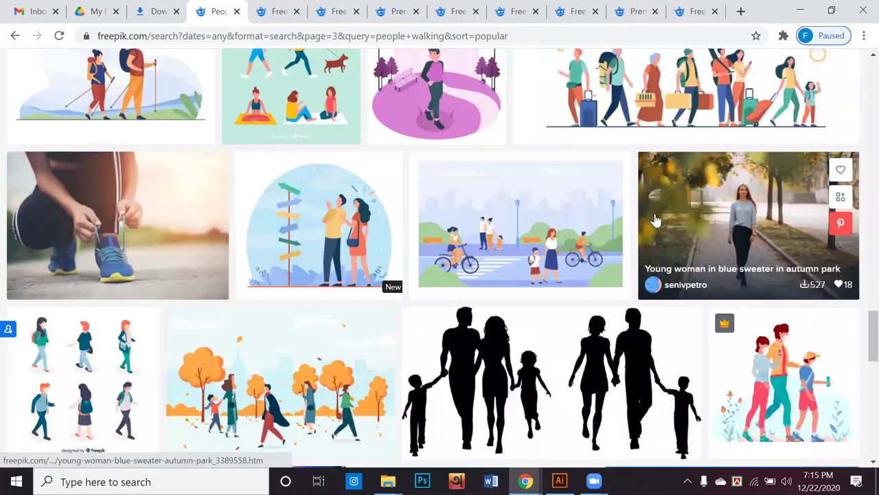
scroll(656, 220, down, 3)
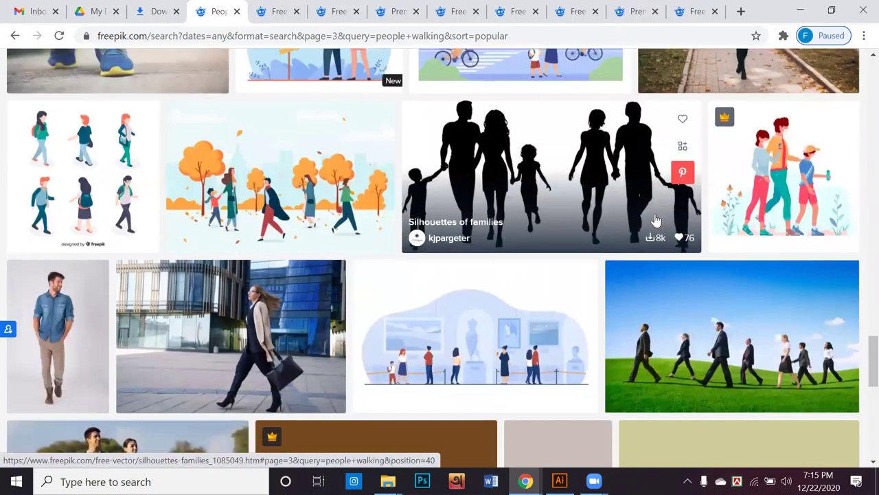
scroll(657, 220, down, 1)
scroll(656, 220, down, 1)
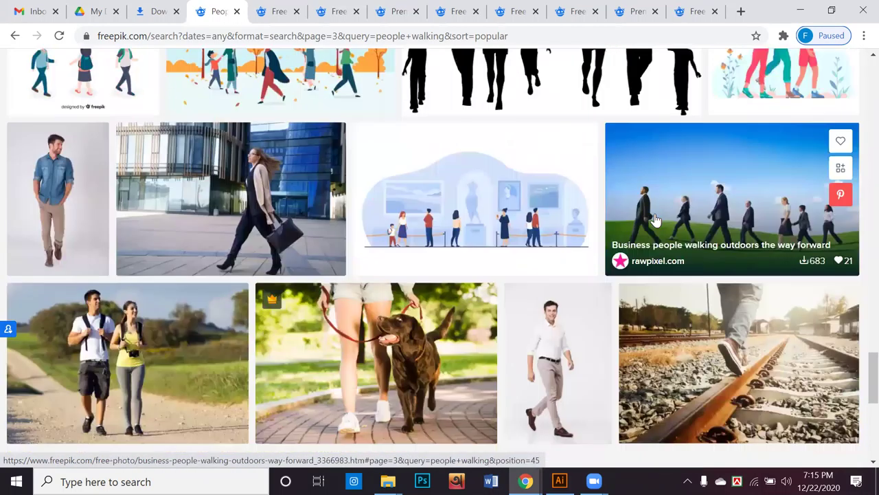
scroll(656, 220, down, 4)
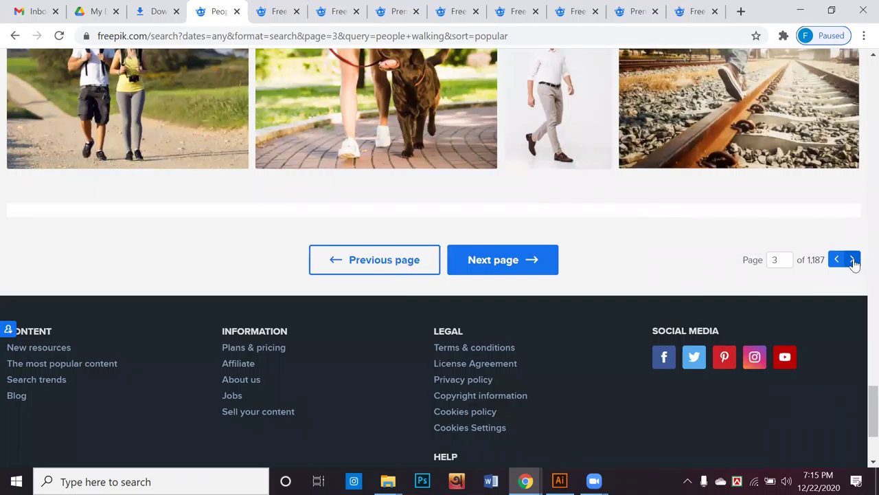
click(853, 260)
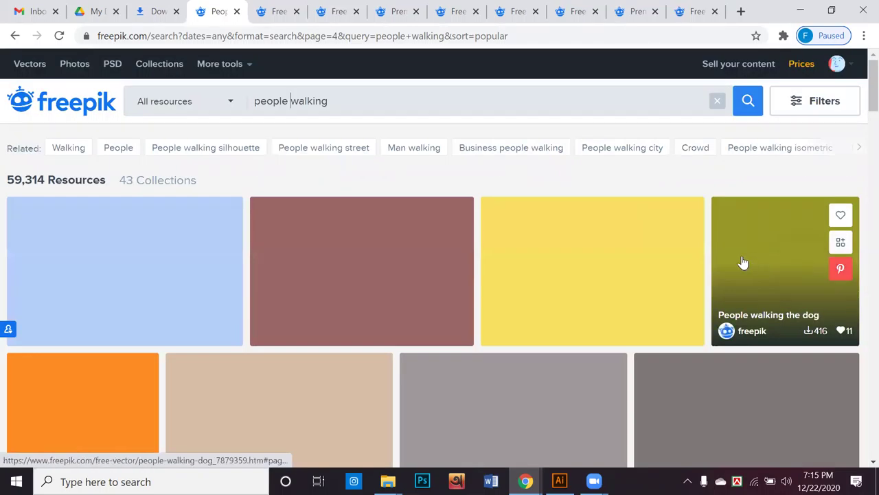
Browse page 4 of the results and open the City park illustration in a new tab
scroll(740, 262, down, 2)
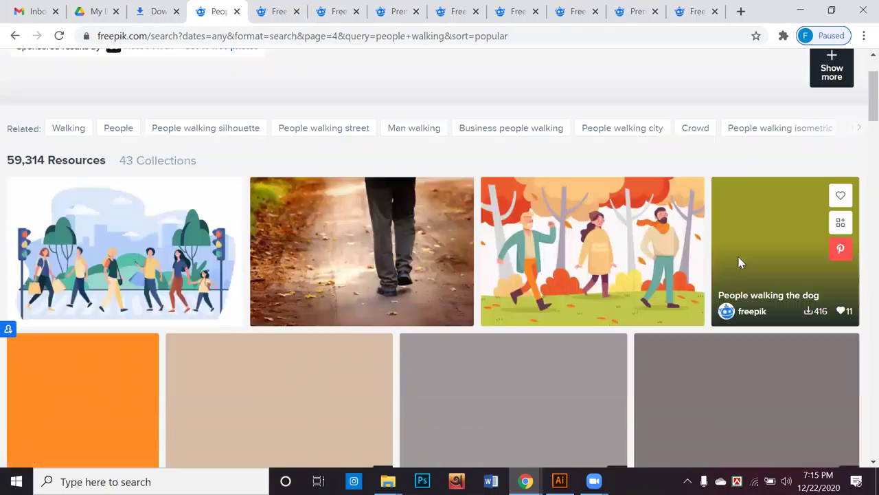
scroll(741, 262, down, 1)
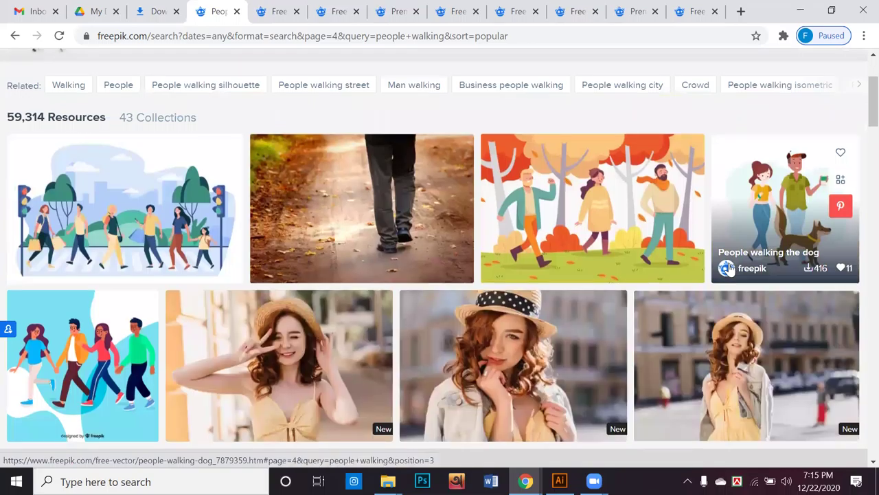
scroll(729, 268, down, 6)
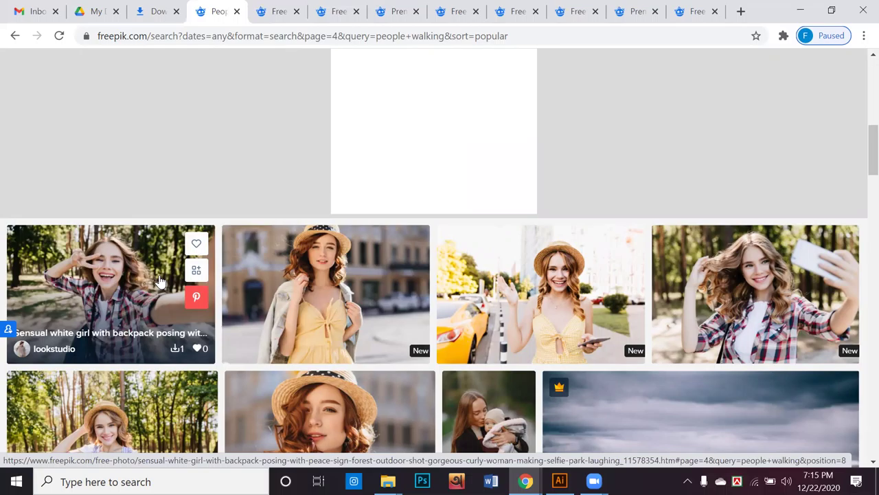
scroll(160, 281, down, 5)
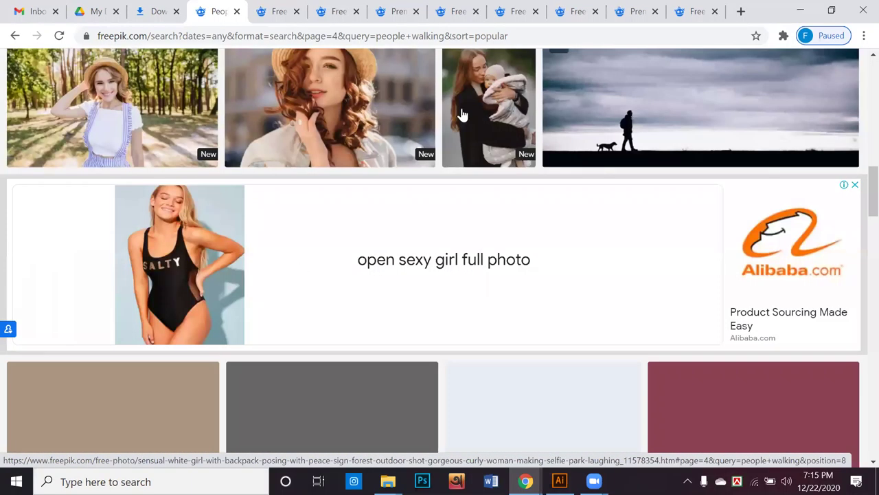
scroll(517, 143, down, 4)
scroll(517, 142, up, 8)
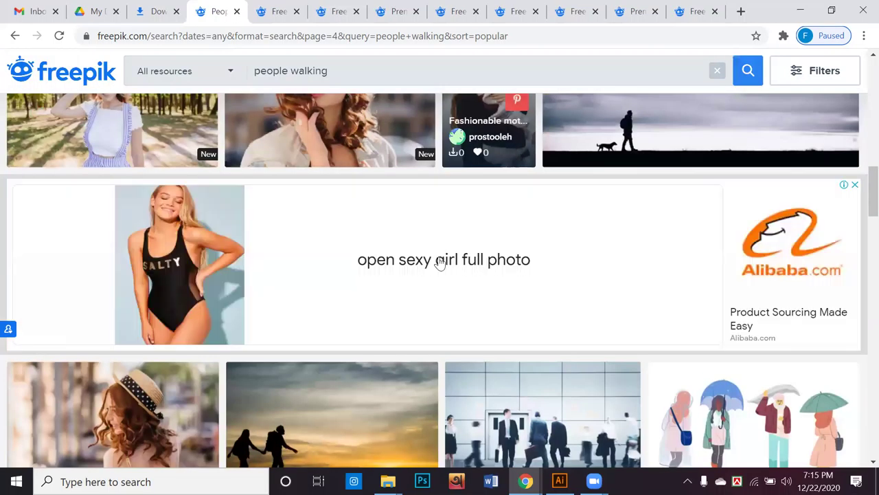
scroll(614, 298, down, 1)
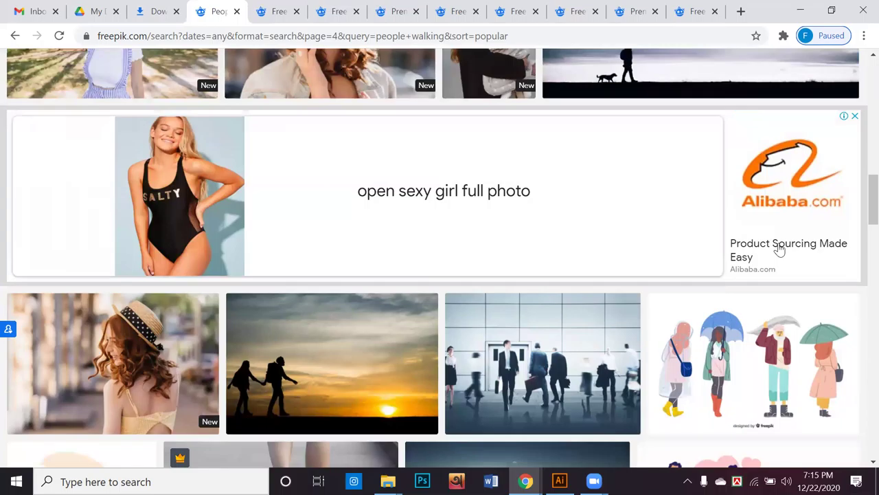
scroll(394, 336, down, 1)
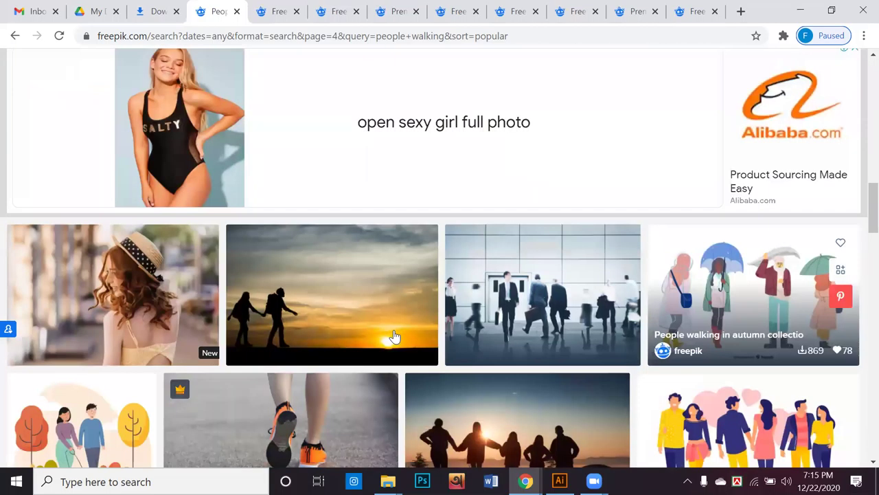
scroll(802, 237, down, 1)
scroll(803, 237, down, 3)
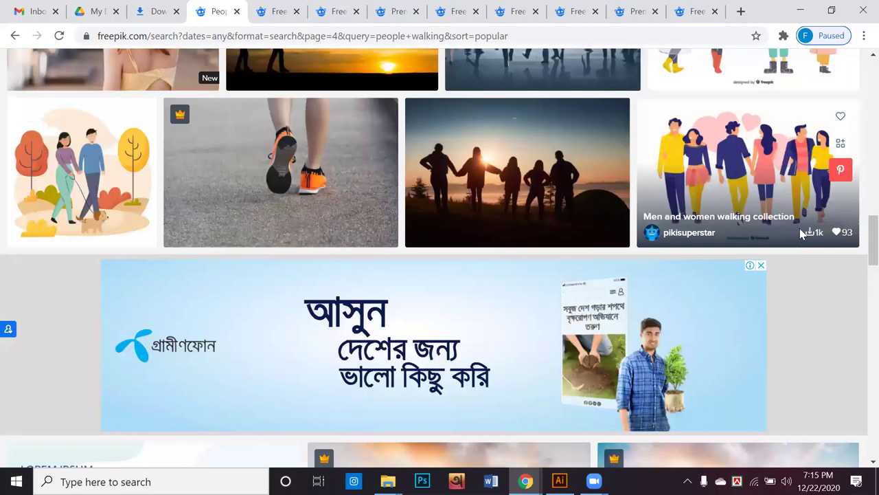
scroll(791, 245, down, 2)
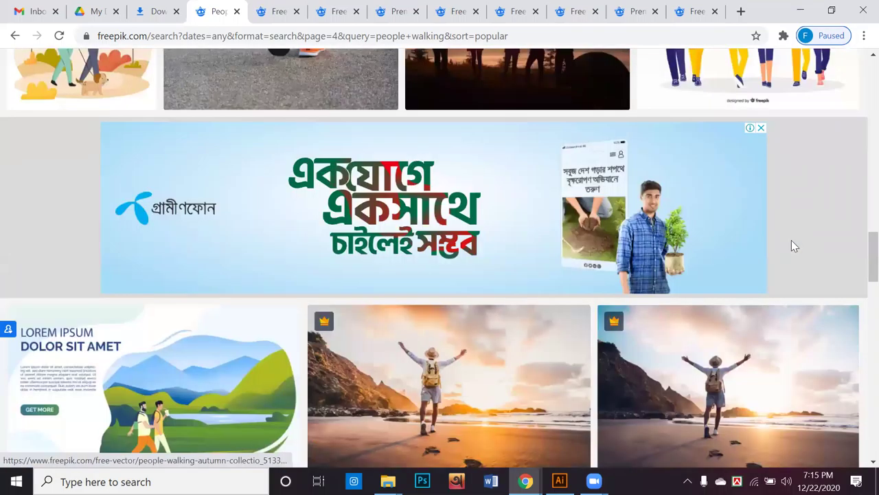
scroll(795, 245, down, 1)
scroll(792, 246, down, 2)
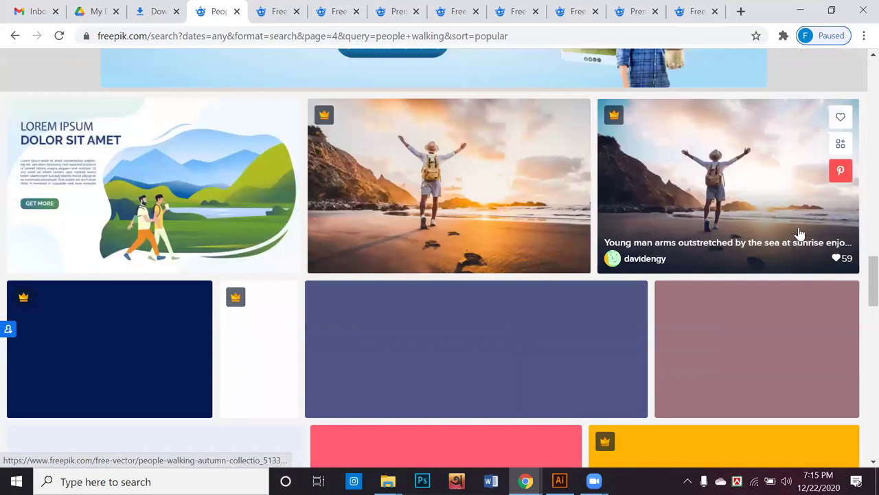
scroll(505, 178, down, 1)
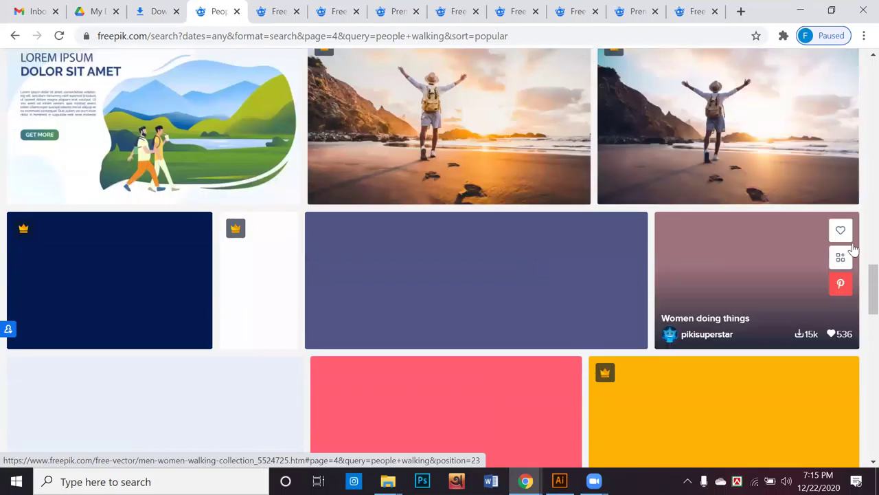
scroll(786, 241, down, 1)
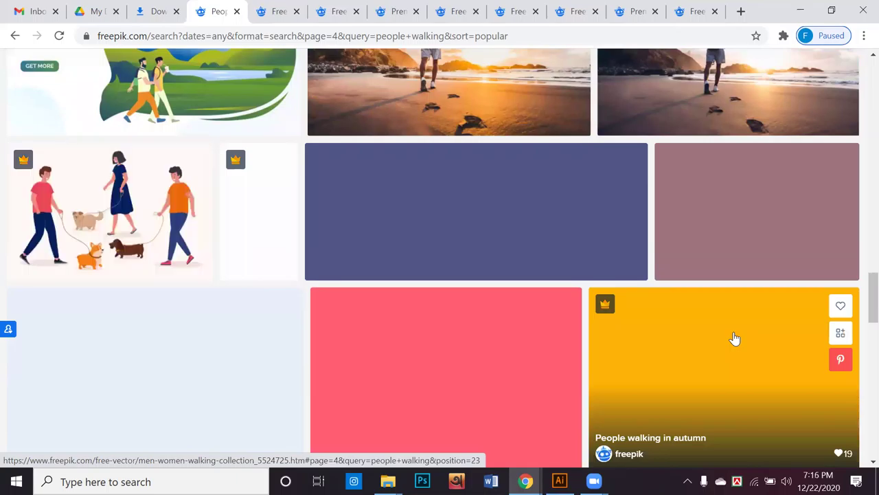
scroll(734, 338, down, 3)
scroll(734, 338, down, 1)
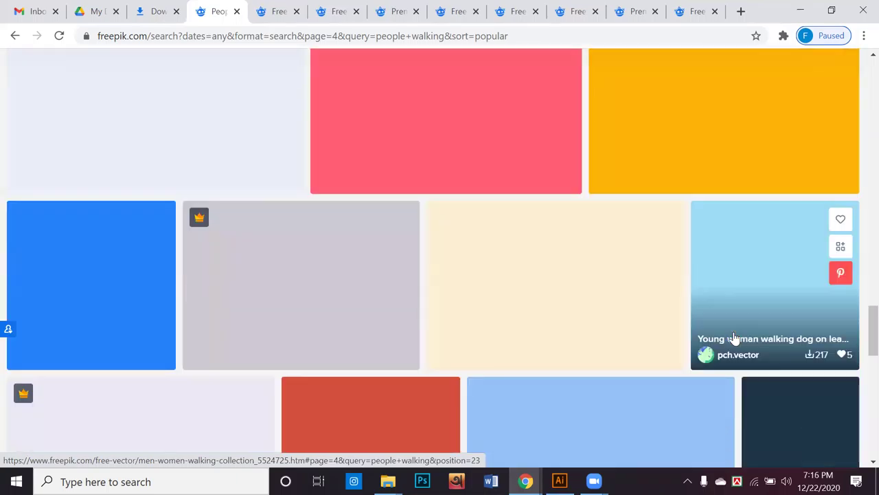
scroll(734, 338, down, 2)
scroll(735, 338, down, 5)
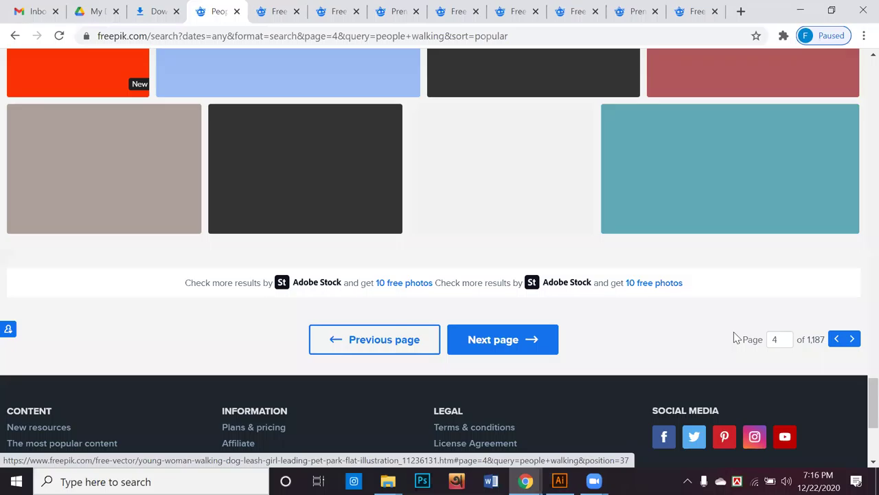
scroll(734, 331, down, 3)
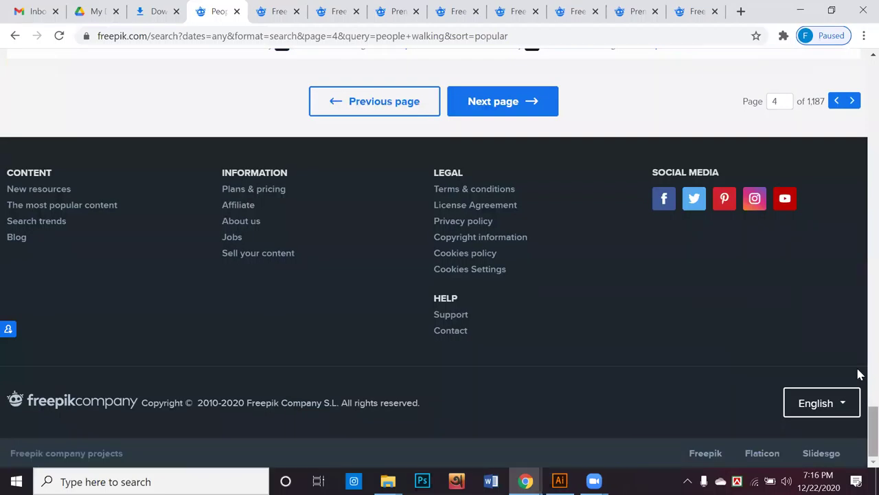
scroll(859, 371, up, 7)
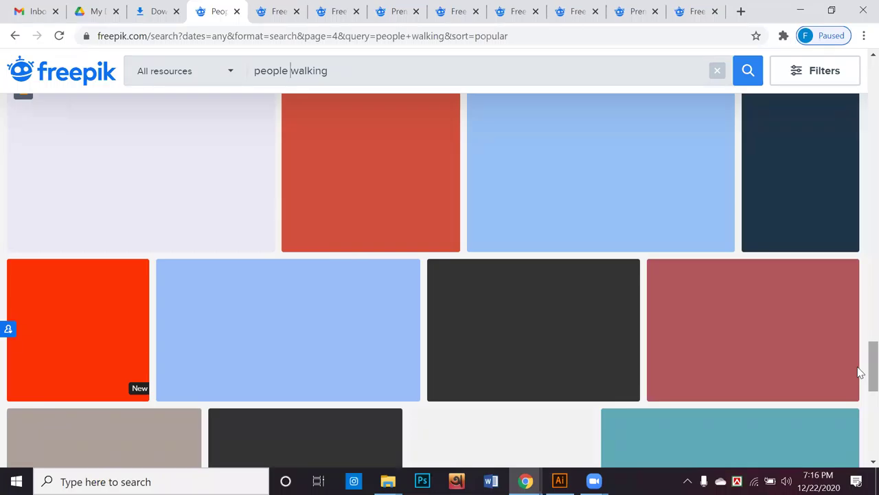
scroll(824, 344, up, 1)
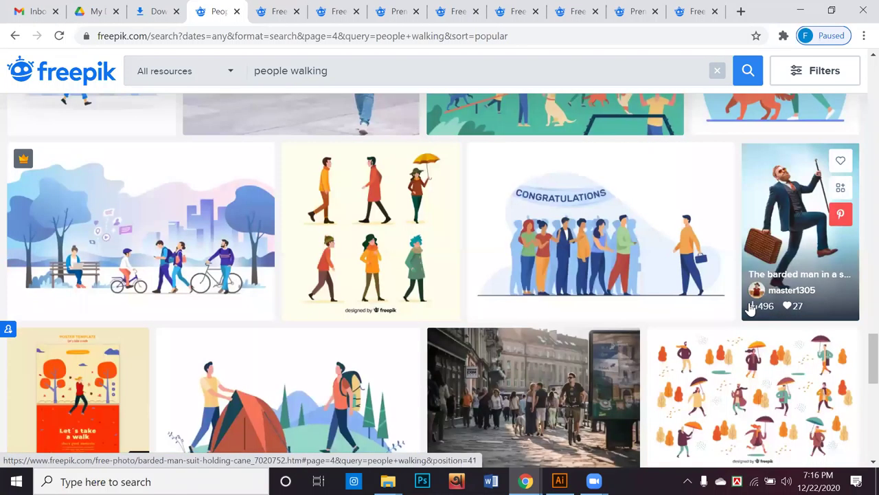
middle_click(135, 220)
scroll(135, 220, down, 1)
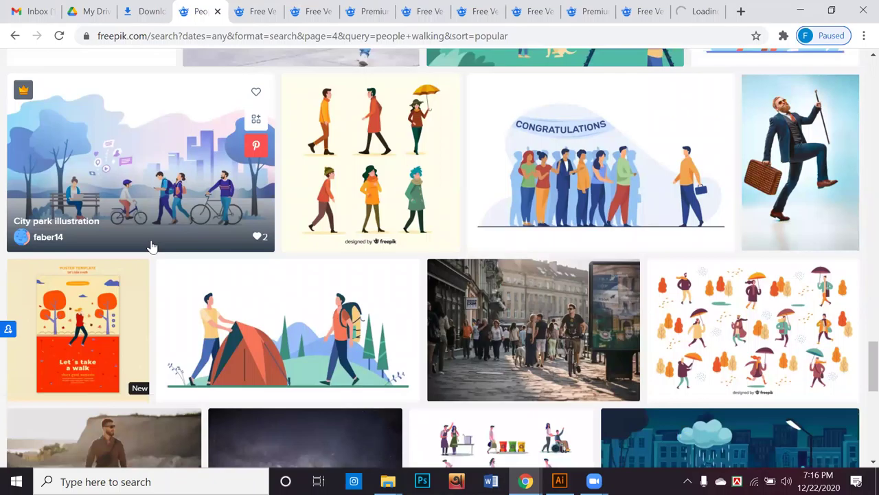
scroll(136, 257, down, 3)
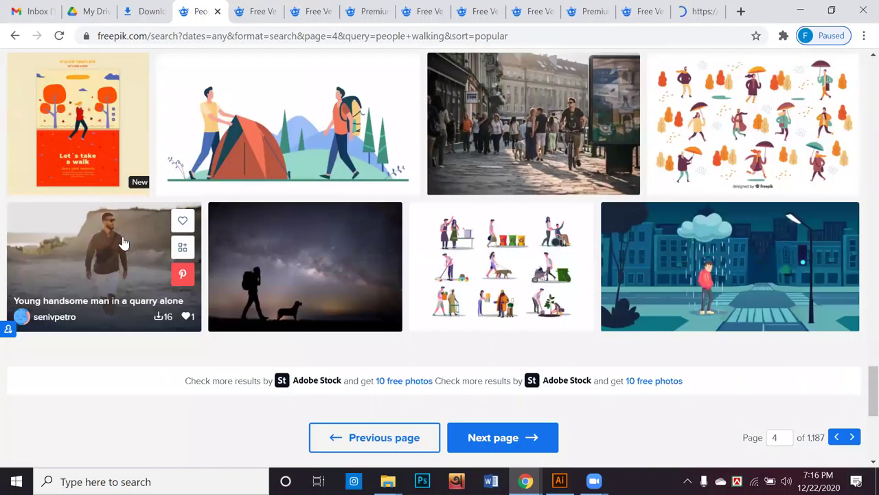
scroll(122, 242, up, 2)
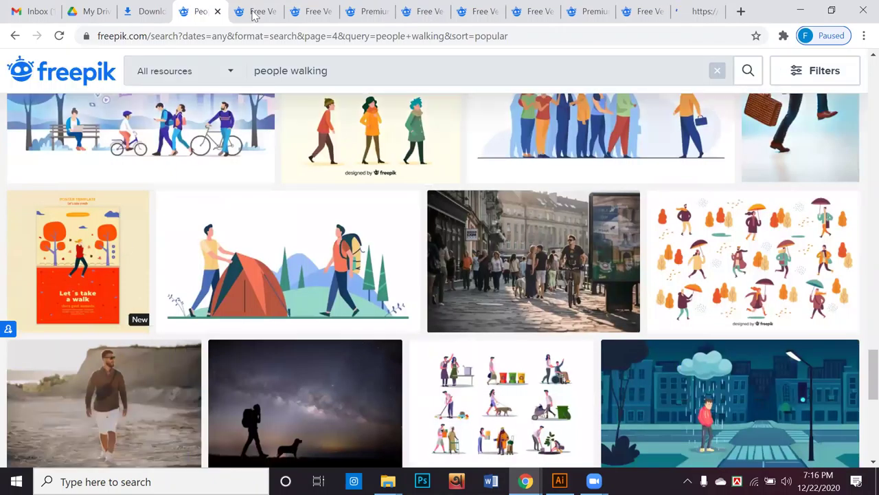
Download the Back to work concept illustration as a free zip with attribution
click(255, 12)
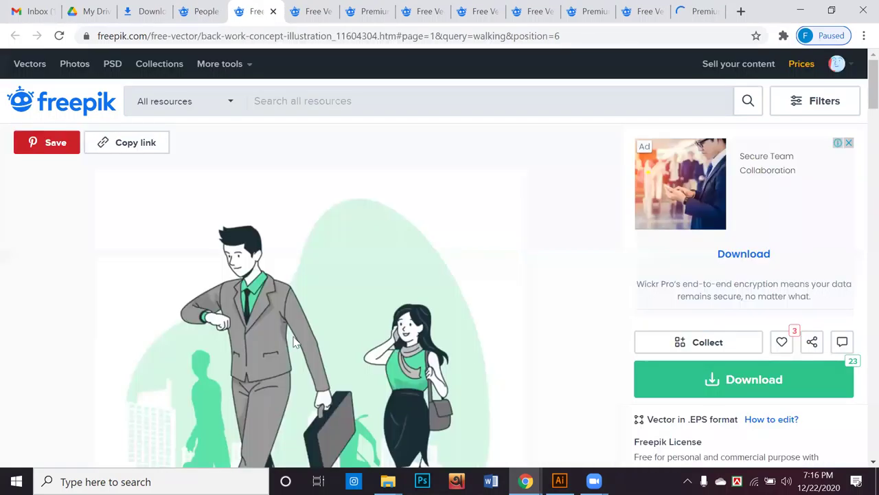
scroll(291, 281, down, 2)
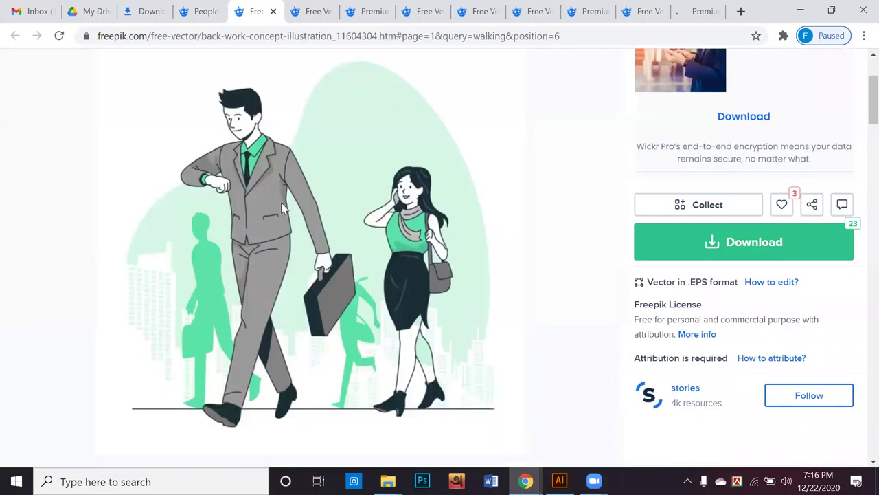
click(764, 242)
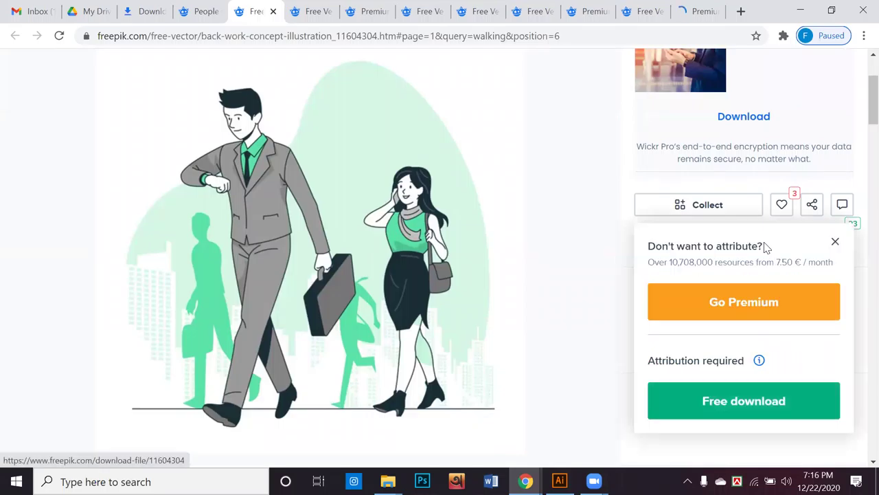
click(744, 401)
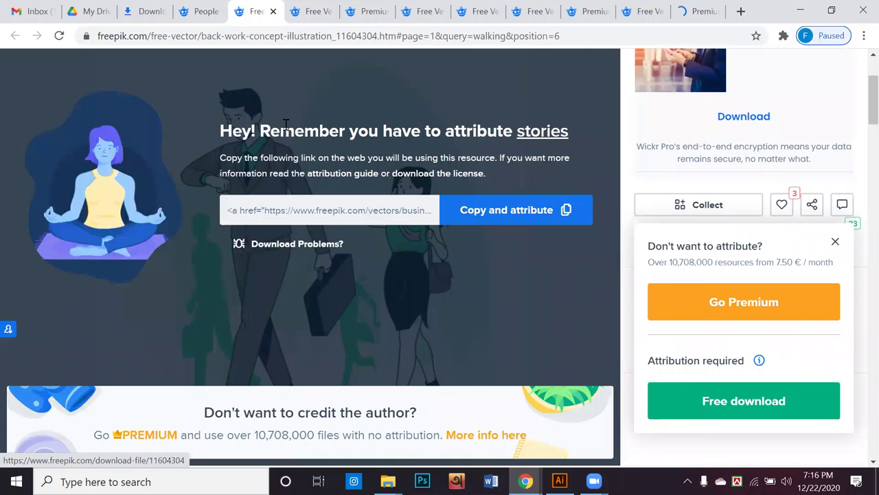
click(312, 12)
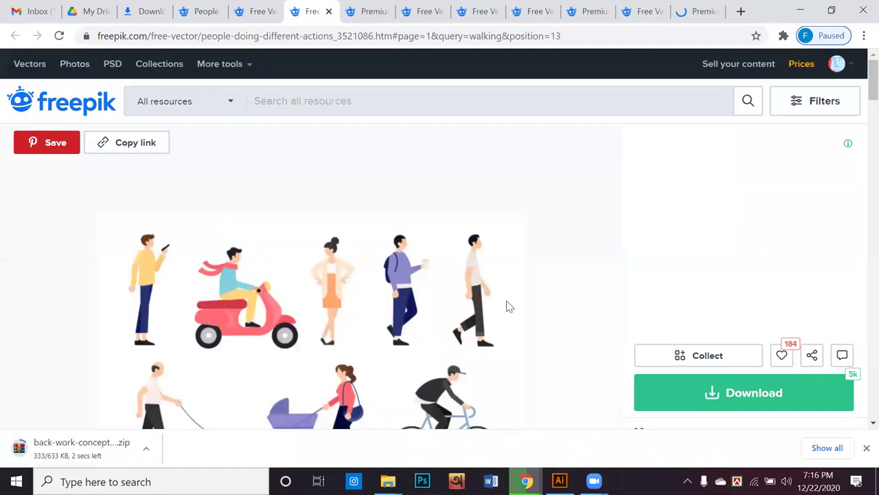
Download the People doing different actions vectors as a free 787 KB zip
scroll(505, 313, down, 2)
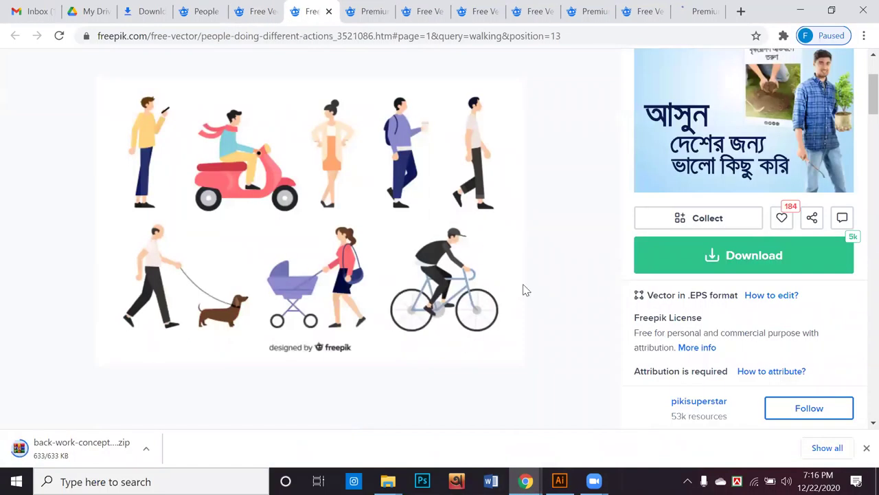
click(679, 264)
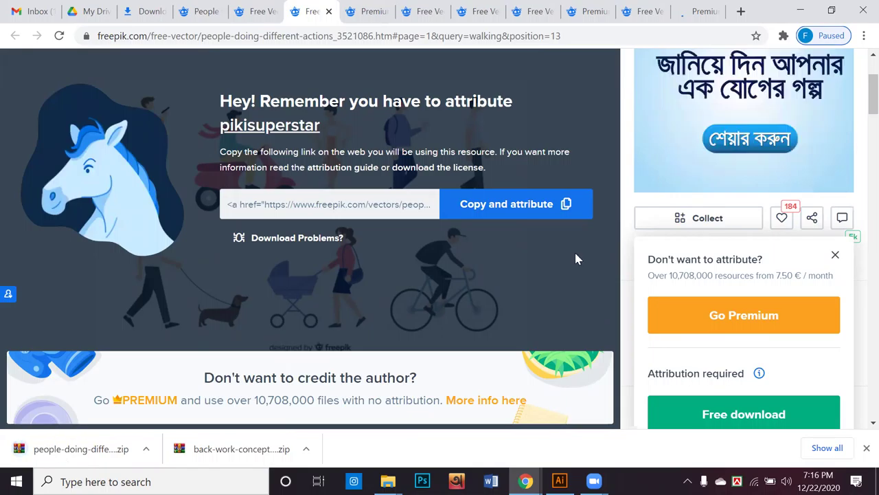
click(369, 11)
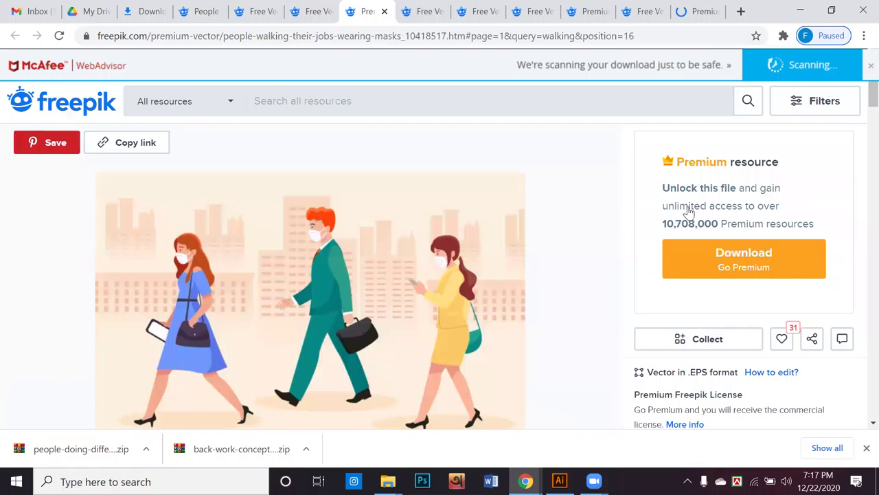
Check the premium masked walkers subscription offer (7.49 EUR/month yearly) and go back without buying
scroll(689, 206, down, 1)
click(689, 199)
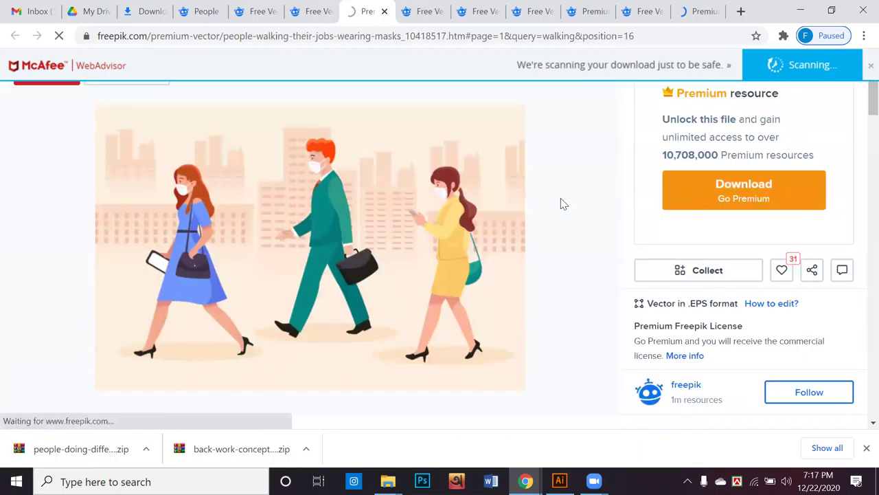
scroll(560, 198, down, 3)
scroll(560, 198, up, 5)
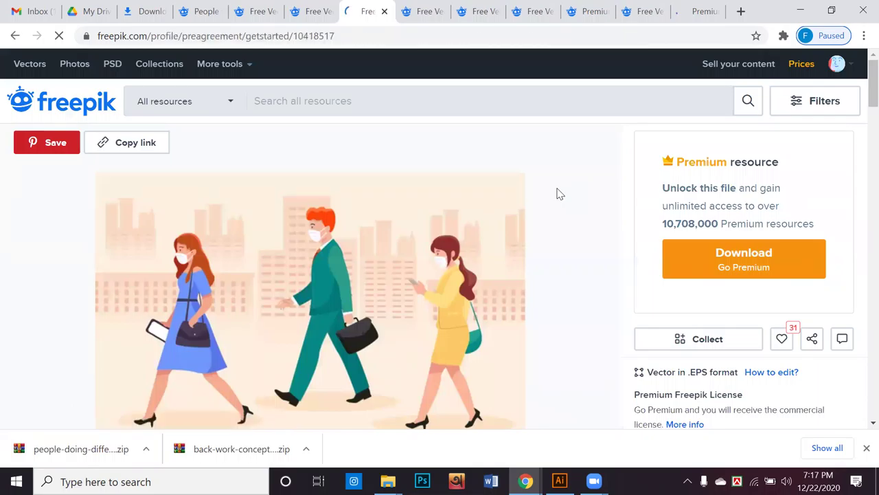
scroll(559, 193, down, 1)
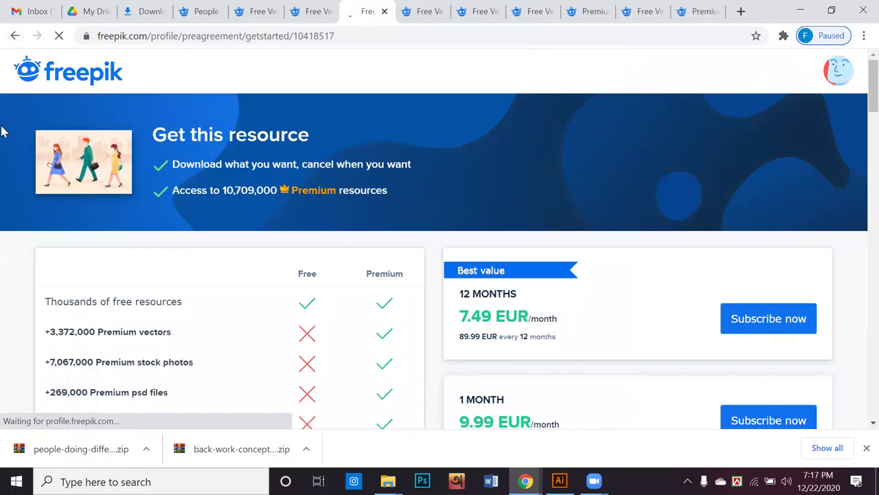
click(15, 38)
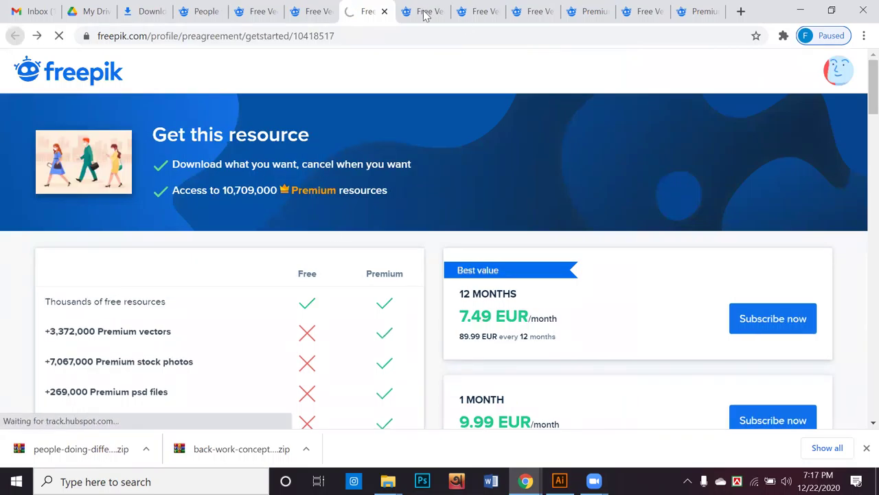
click(424, 11)
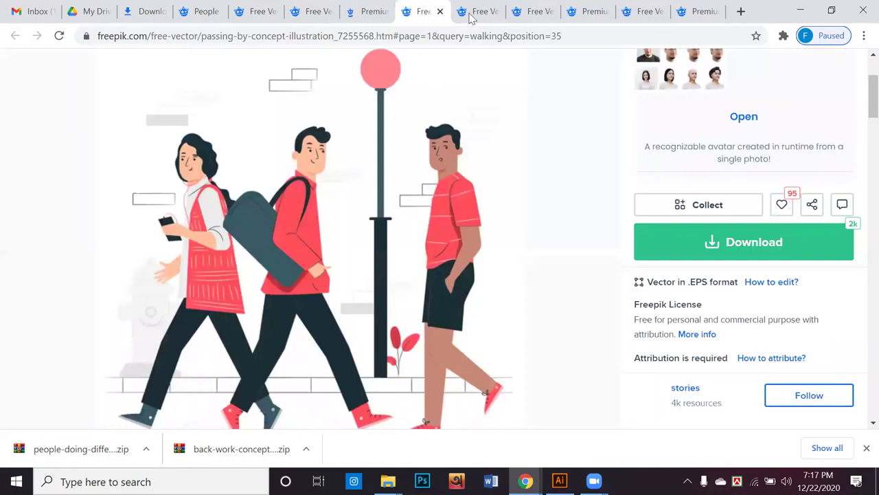
Start the group walking people download, then get the walking around concept illustration as a free zip
click(477, 13)
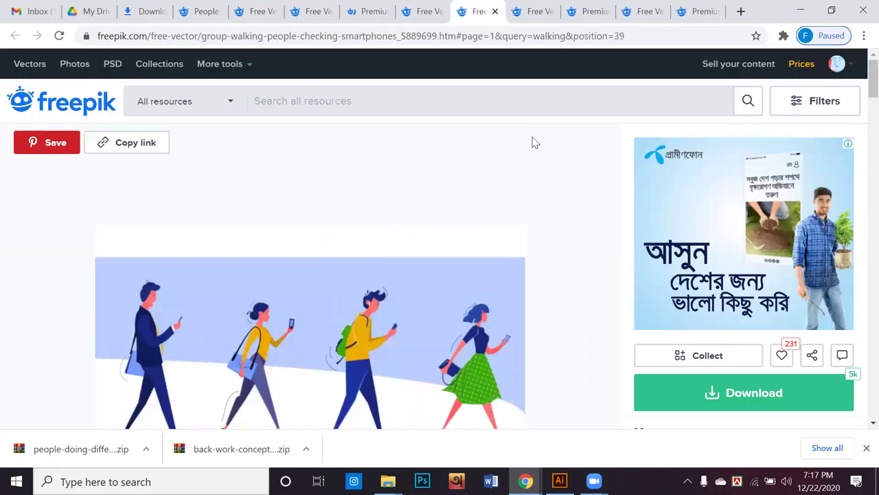
click(646, 376)
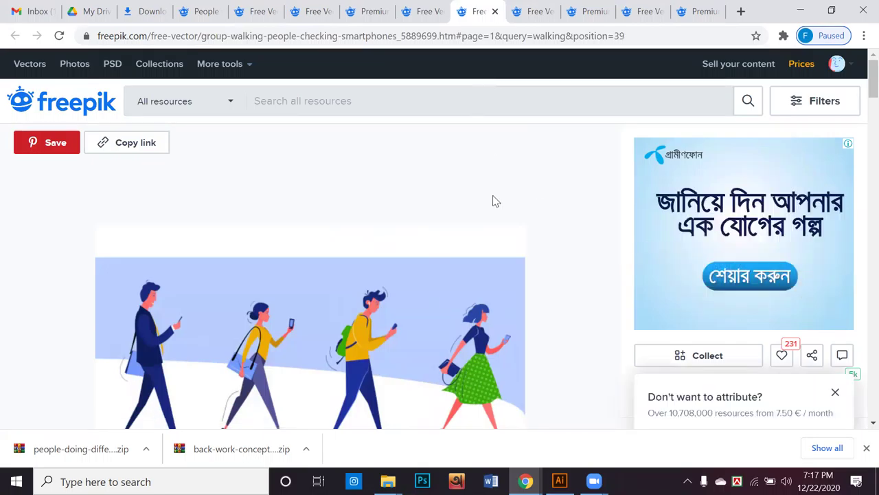
click(535, 14)
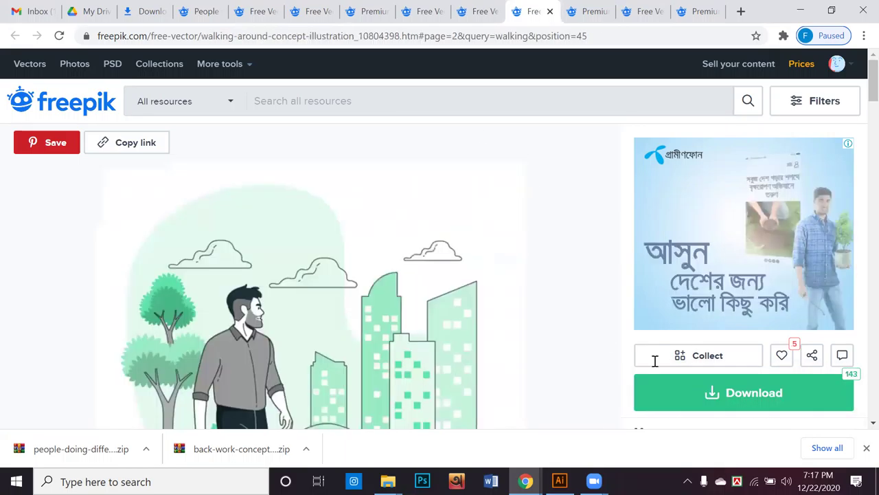
scroll(683, 333, down, 1)
click(679, 330)
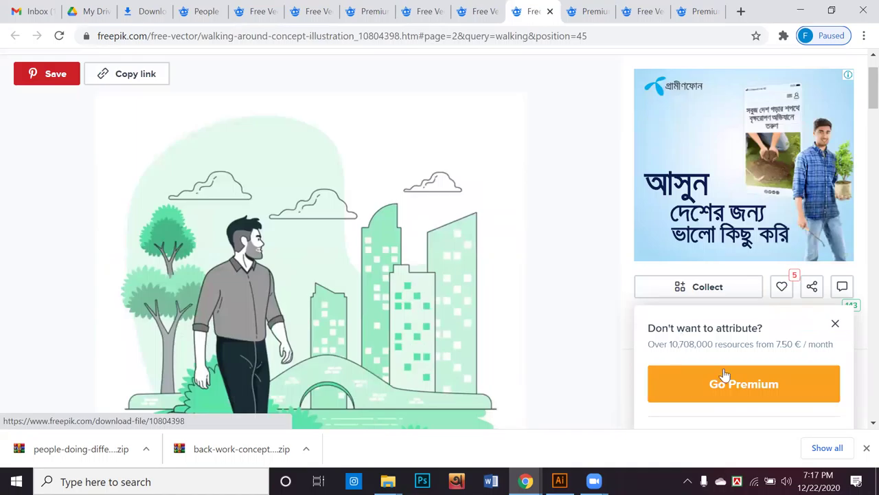
scroll(749, 371, down, 2)
click(767, 353)
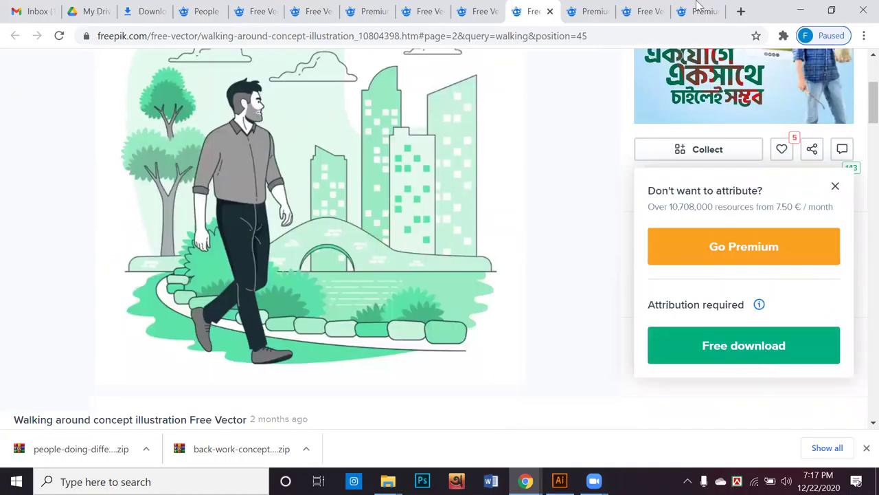
click(588, 15)
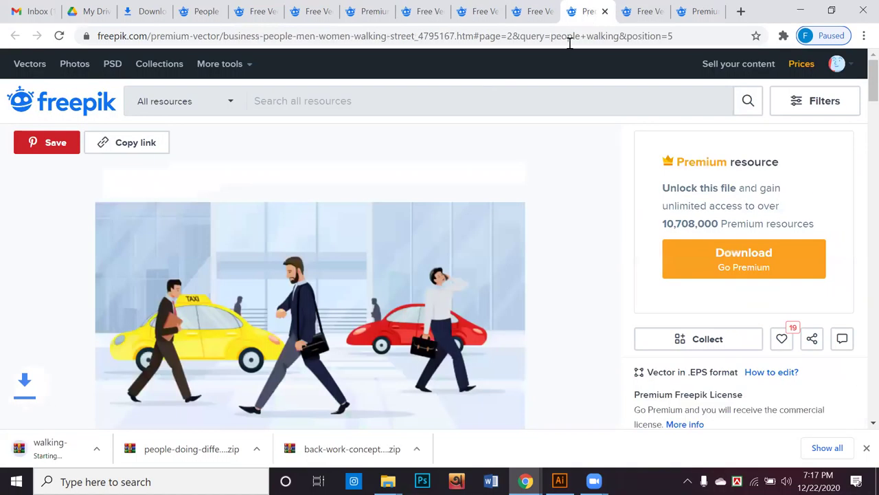
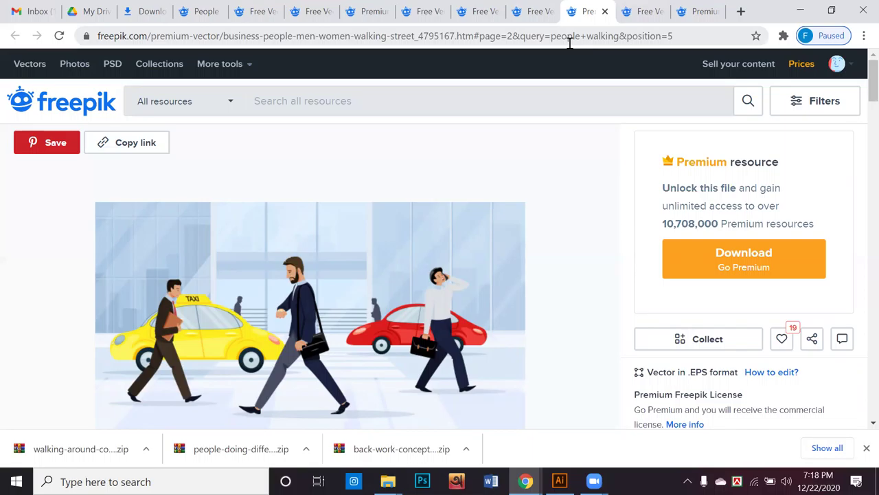
Zoom Chrome to 150% so the walking business people preview fills the window
scroll(559, 261, down, 2)
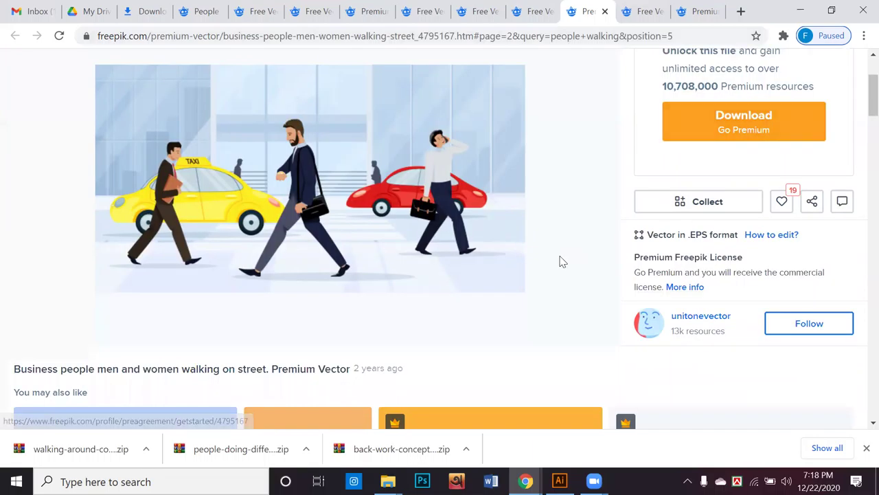
scroll(557, 261, up, 1)
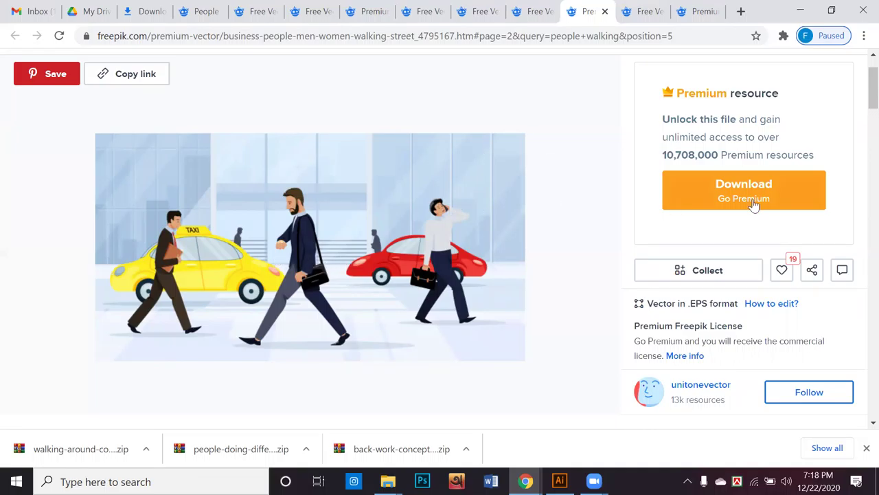
scroll(735, 204, up, 1)
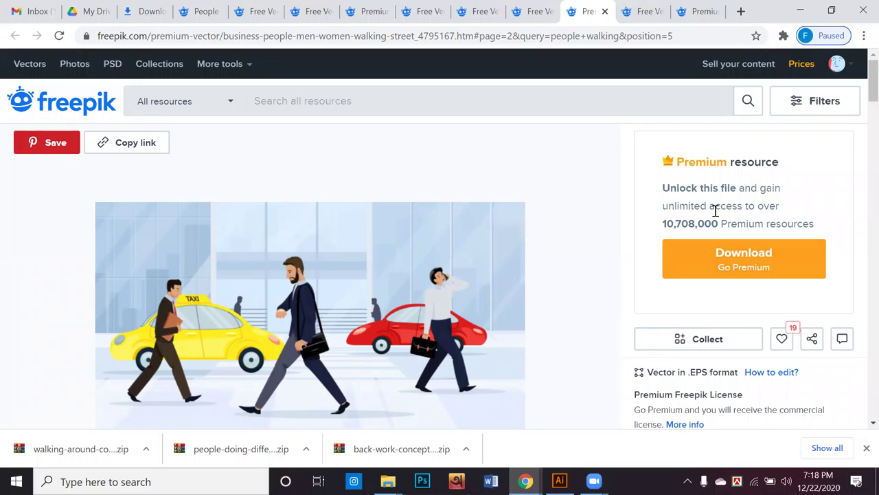
scroll(705, 217, down, 1)
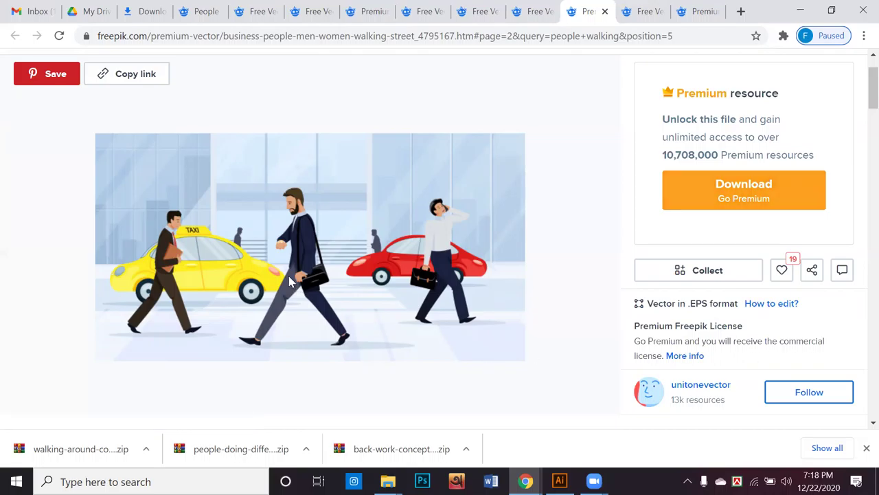
key(ctrl+plus)
key(ctrl+plus)
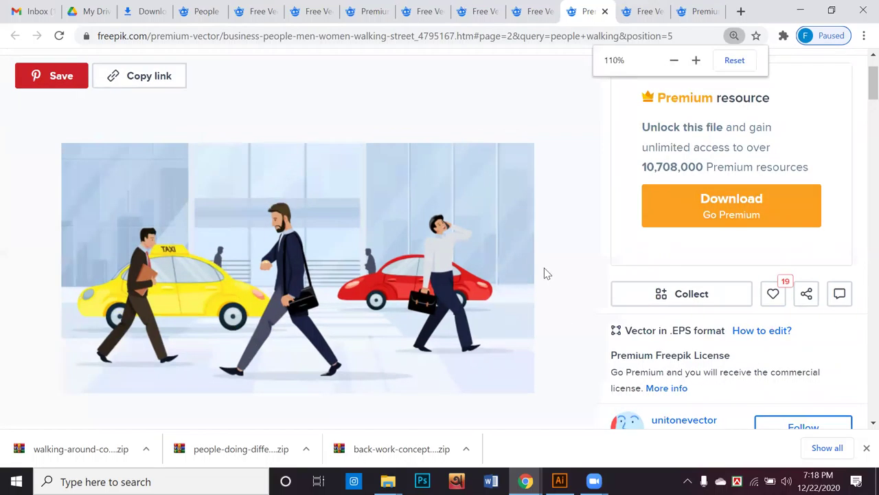
key(ctrl+plus)
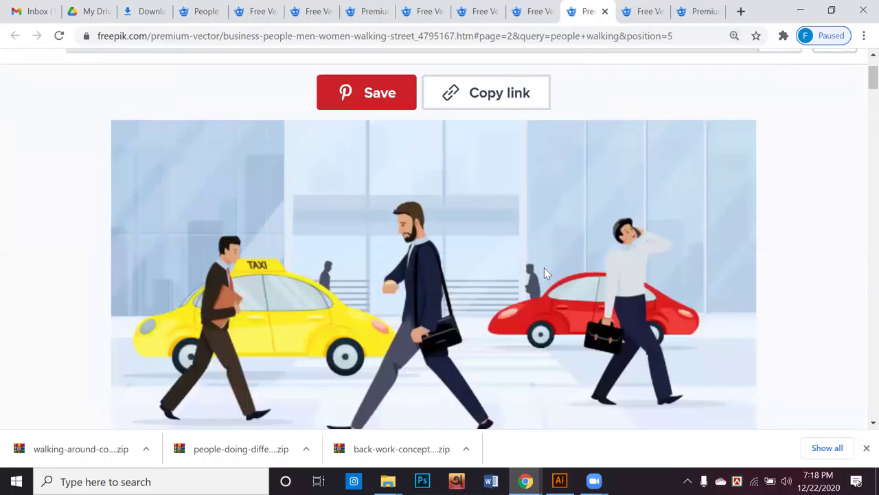
scroll(544, 267, down, 1)
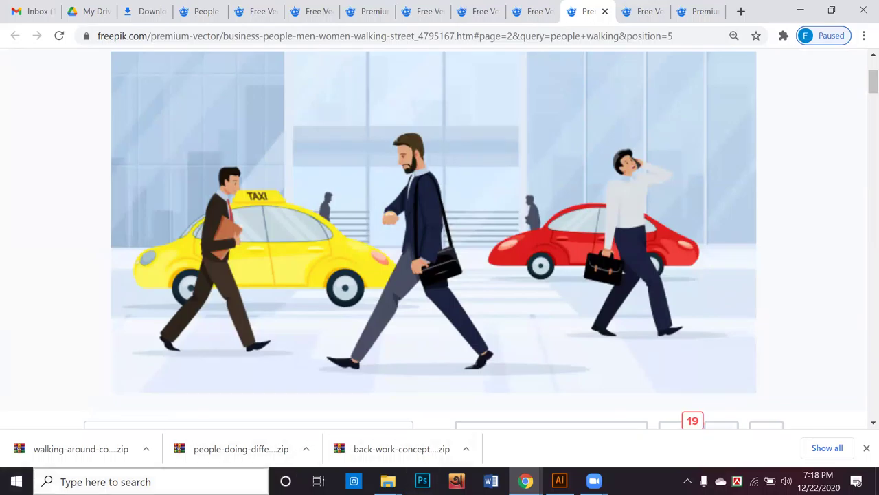
Launch Snipping Tool and capture a rectangular snip of the walking business people illustration
click(16, 481)
text(sn)
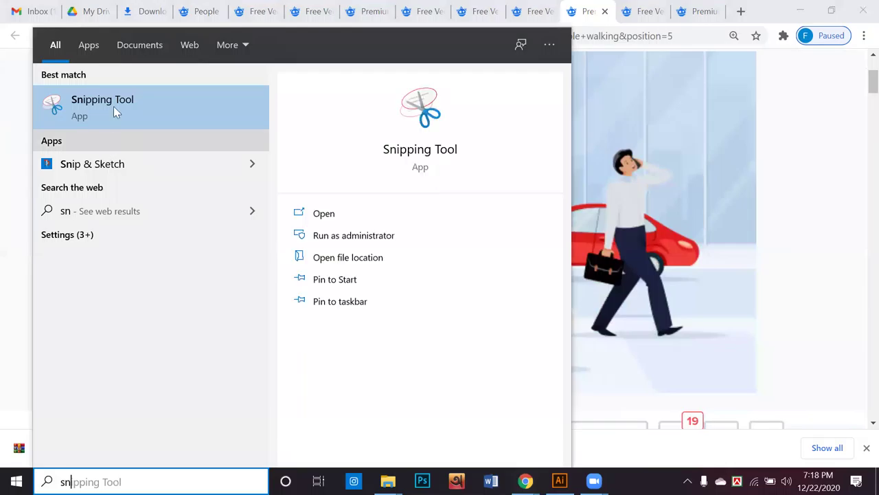
click(113, 106)
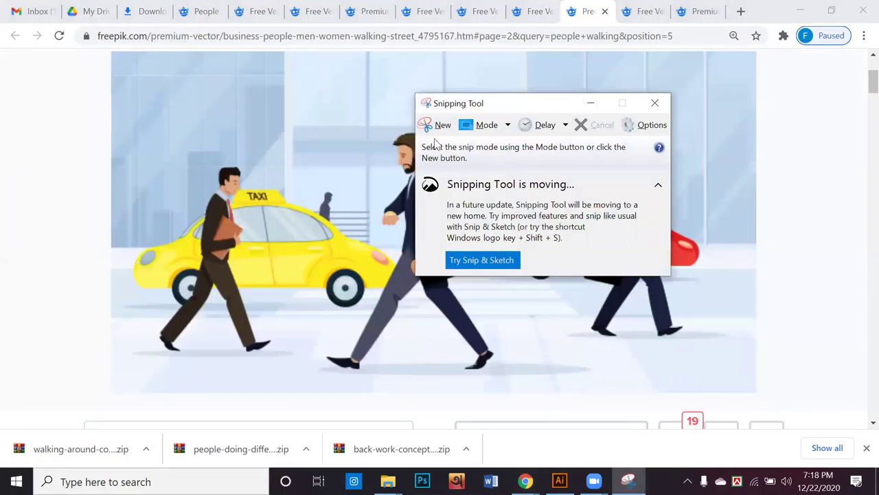
click(508, 126)
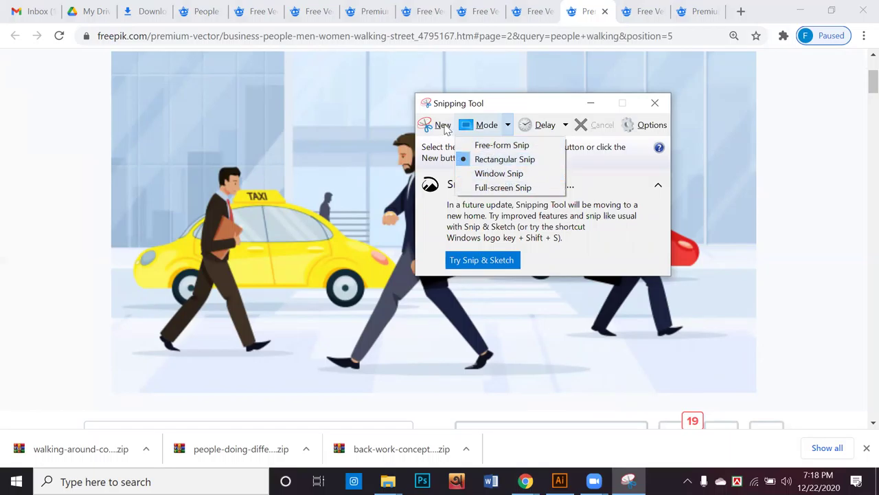
click(448, 131)
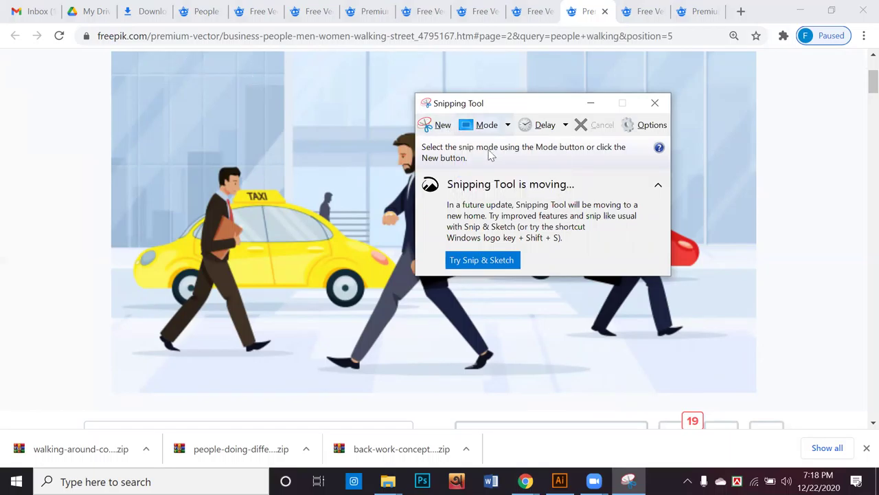
click(433, 125)
drag(110, 49, 757, 395)
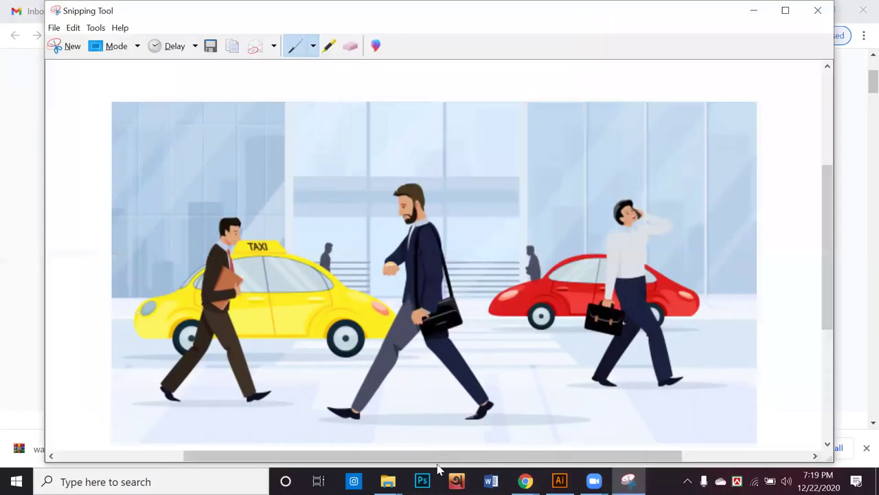
click(560, 481)
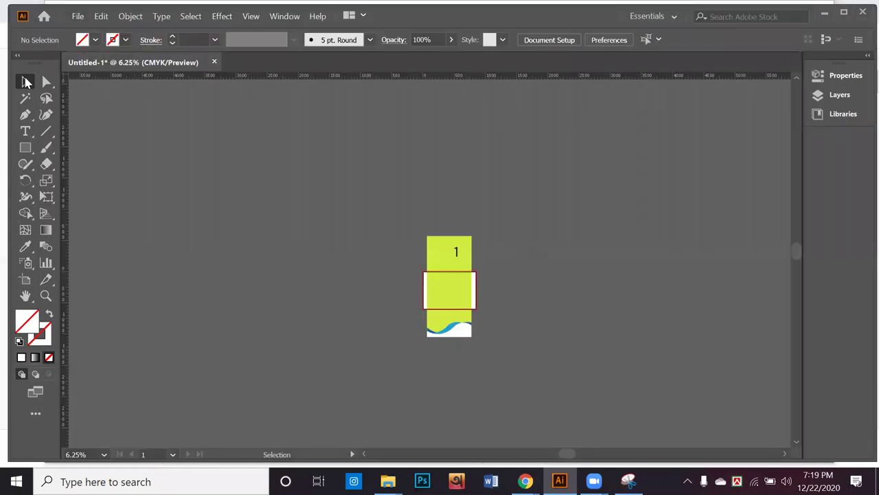
Delete the old yellow artwork and paste the walking-people snip beside the artboard
drag(529, 371, 386, 213)
key(Delete)
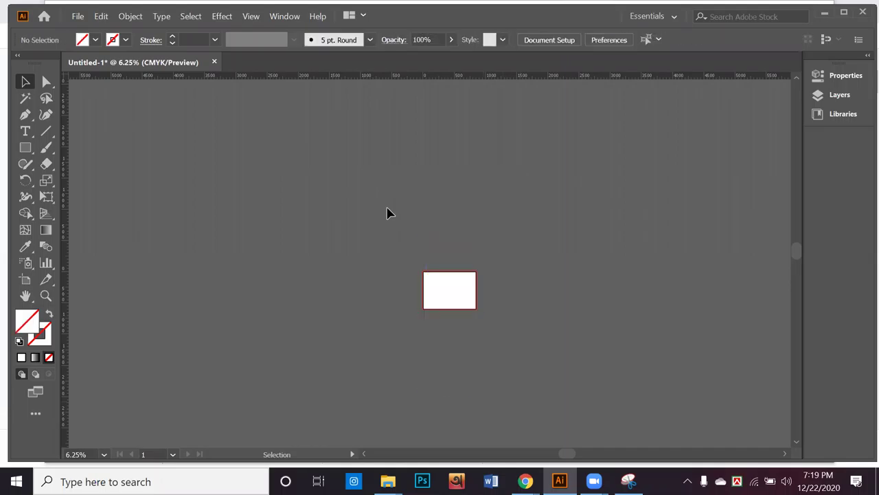
key(ctrl+v)
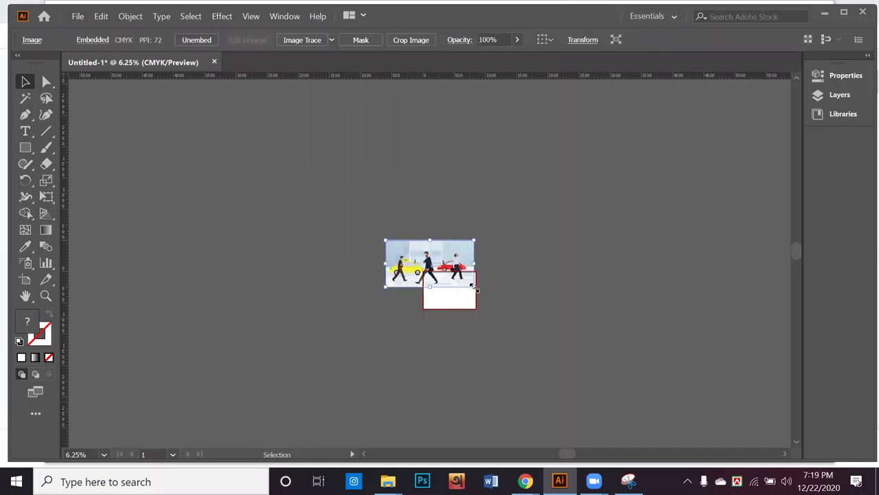
scroll(472, 287, up, 1)
drag(437, 161, 748, 192)
scroll(598, 183, down, 1)
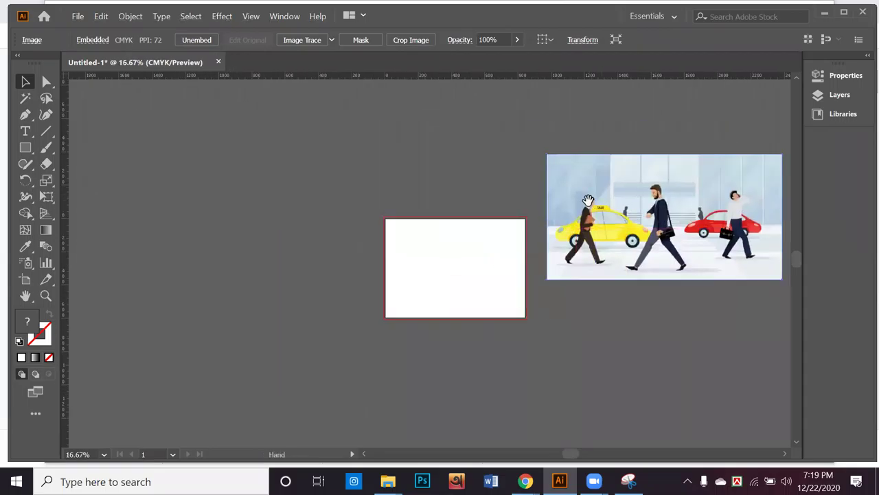
drag(357, 156, 322, 202)
Trace the pasted walking-people image with the 16 Colors Image Trace preset
scroll(357, 196, right, 4)
scroll(357, 196, up, 1)
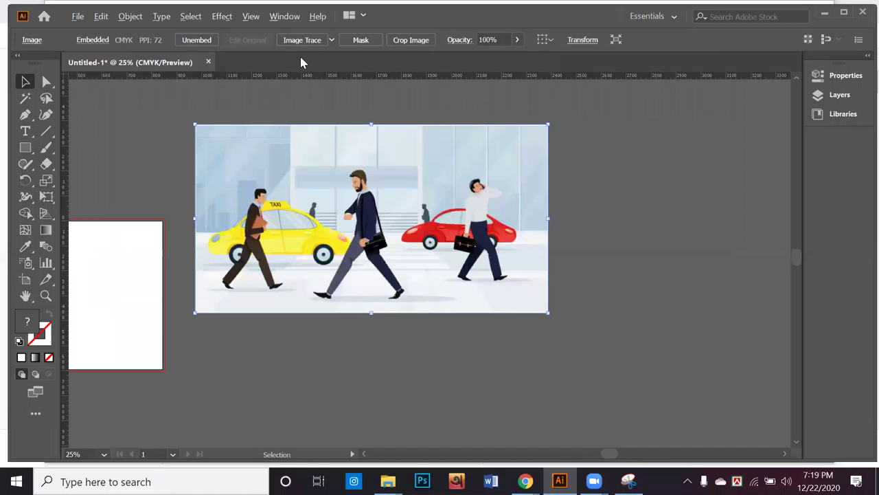
click(331, 43)
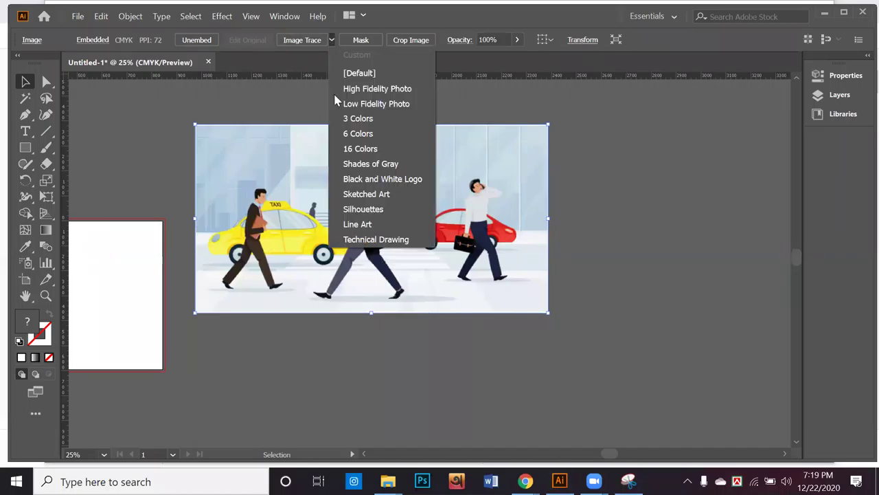
click(353, 146)
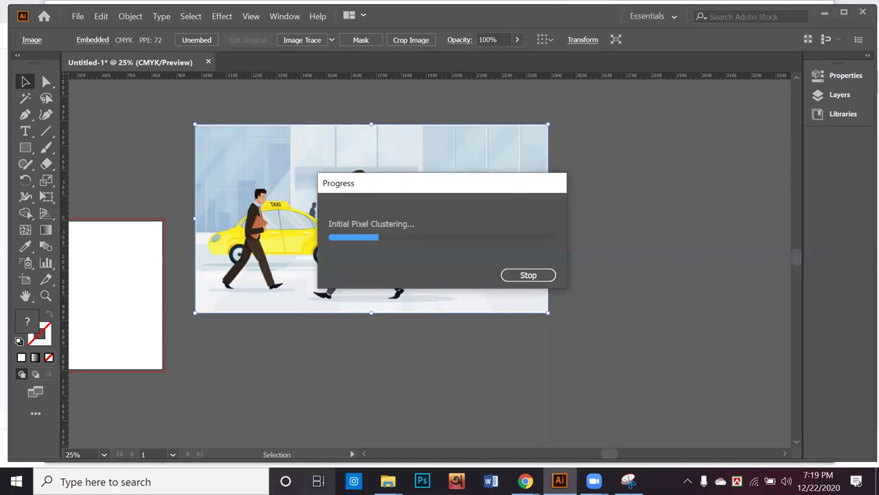
mouse_move(525, 481)
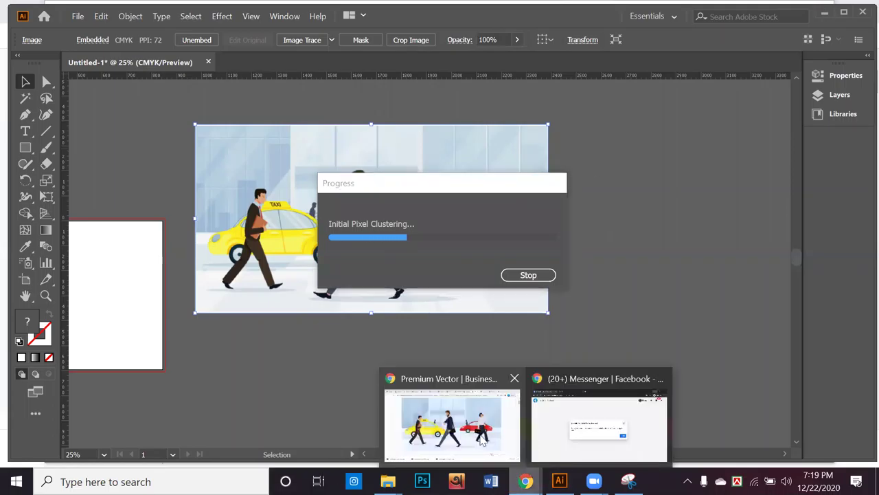
click(485, 441)
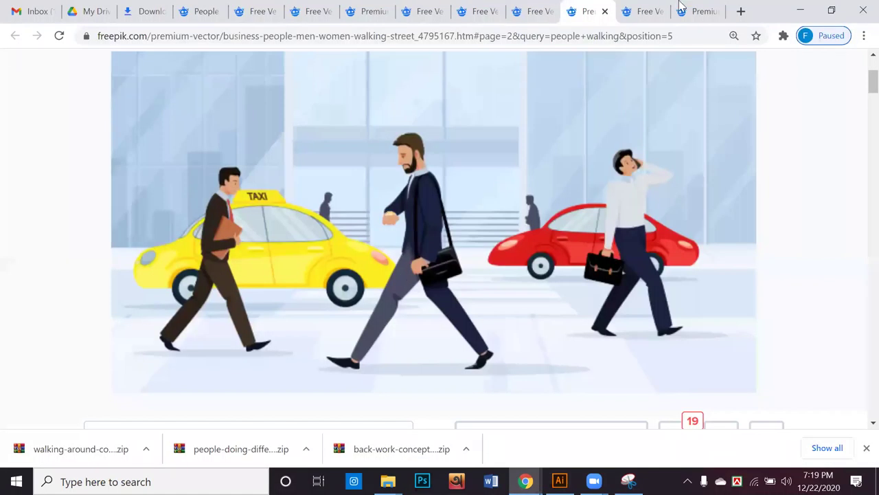
Scroll through the related images and back up to the premium business people walking street vector
scroll(570, 236, down, 10)
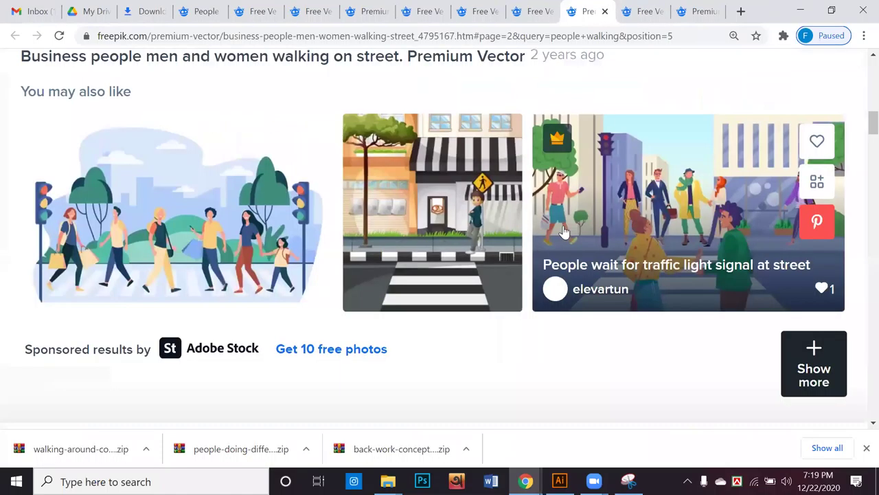
scroll(563, 232, down, 1)
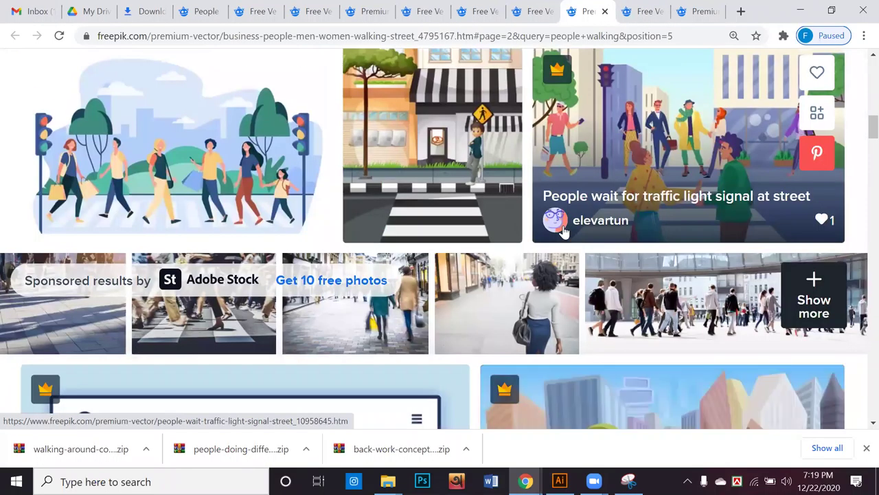
scroll(563, 233, down, 2)
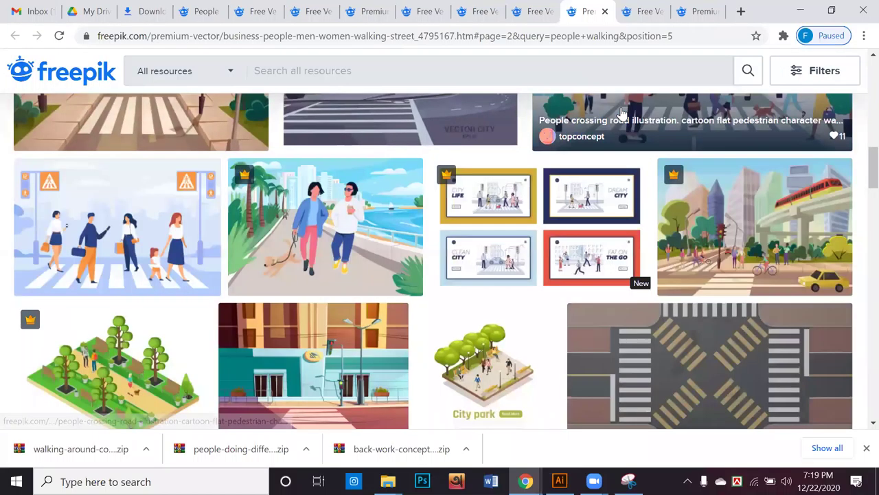
scroll(622, 113, up, 1)
scroll(701, 80, down, 1)
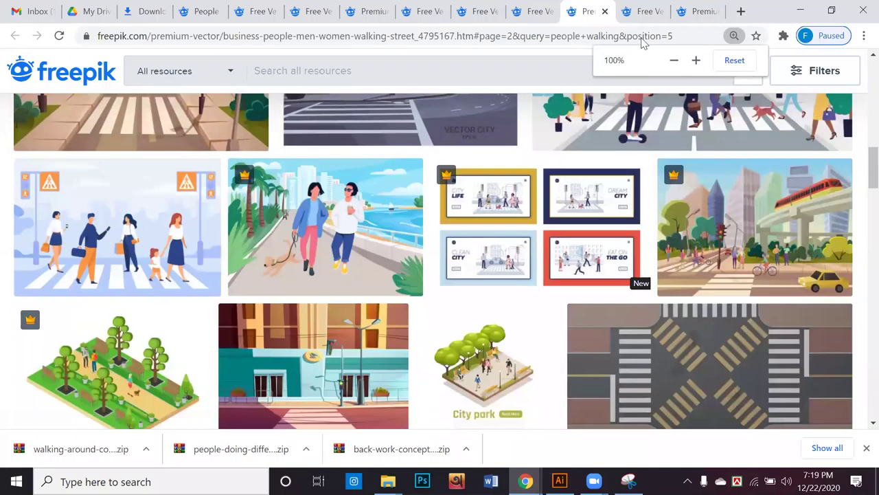
scroll(522, 154, down, 4)
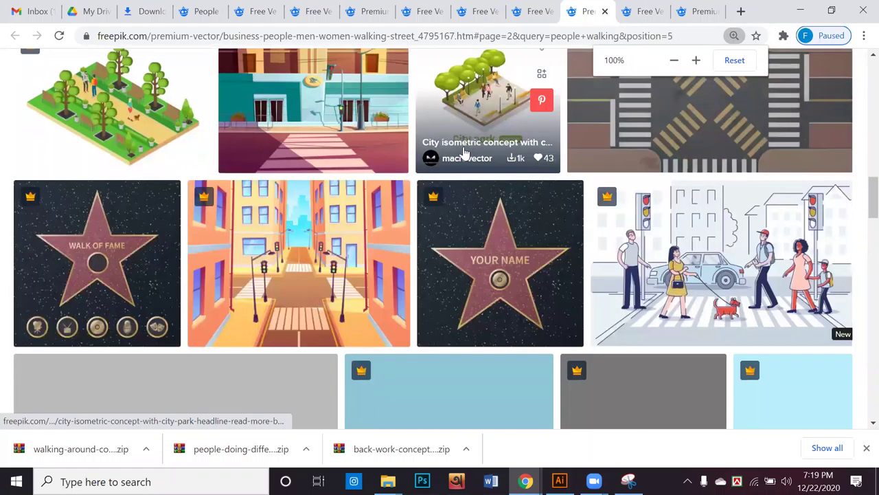
scroll(465, 152, down, 3)
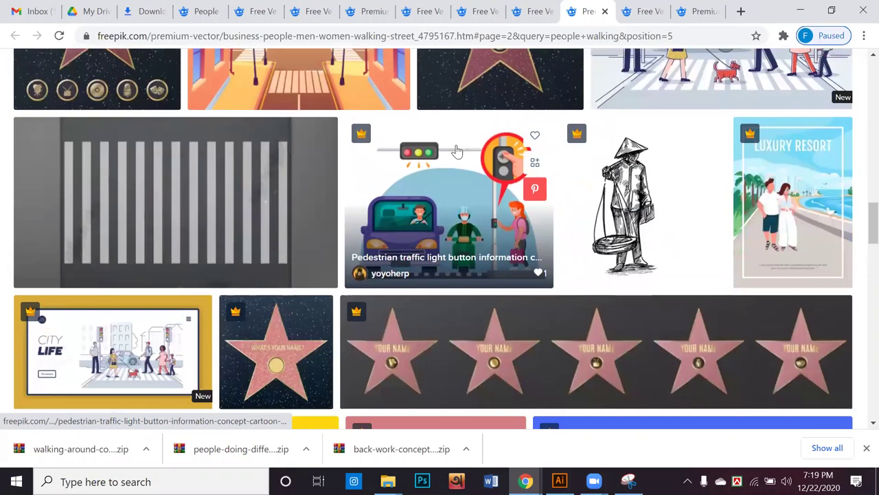
scroll(453, 152, up, 2)
scroll(450, 151, down, 4)
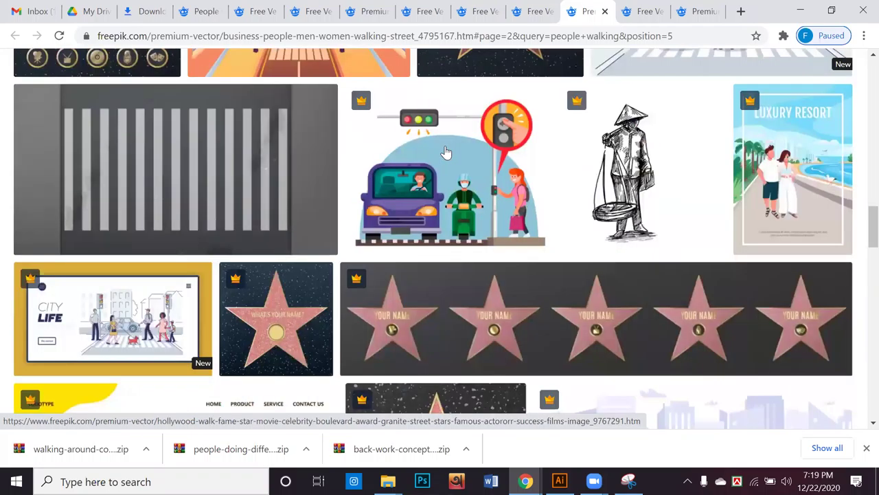
scroll(440, 153, down, 2)
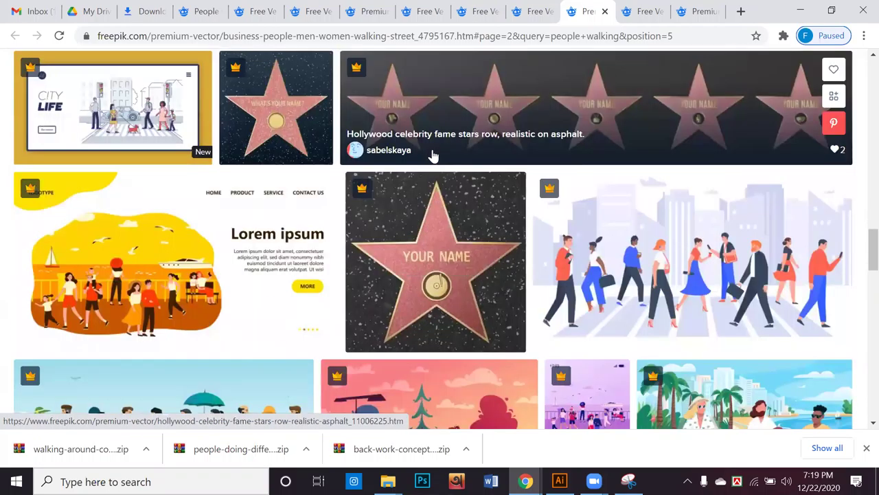
scroll(433, 156, down, 1)
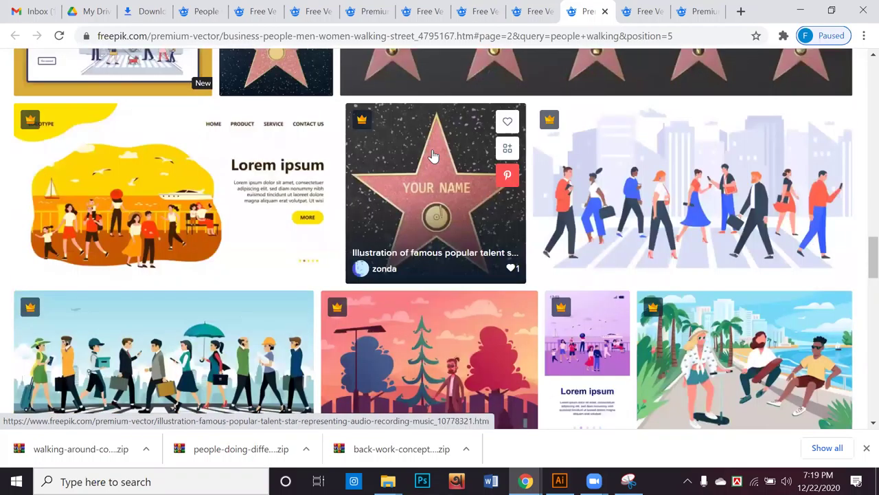
scroll(433, 156, down, 1)
scroll(434, 147, down, 2)
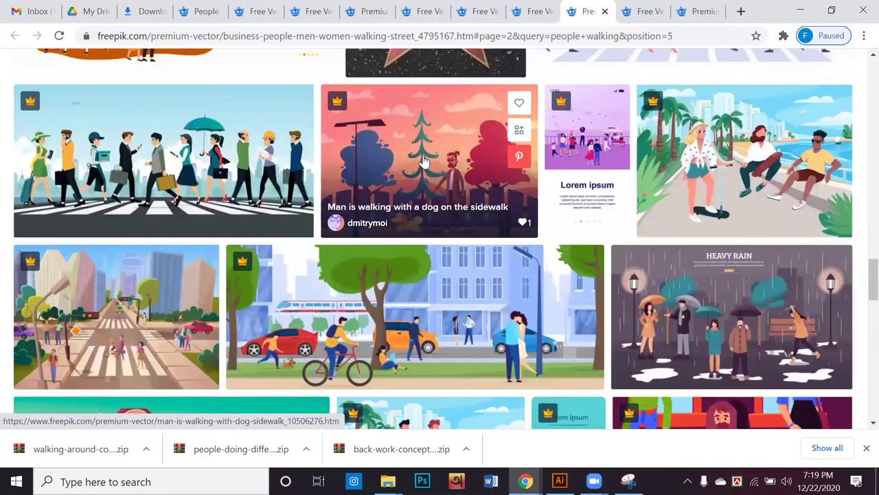
scroll(414, 173, down, 4)
scroll(413, 173, down, 2)
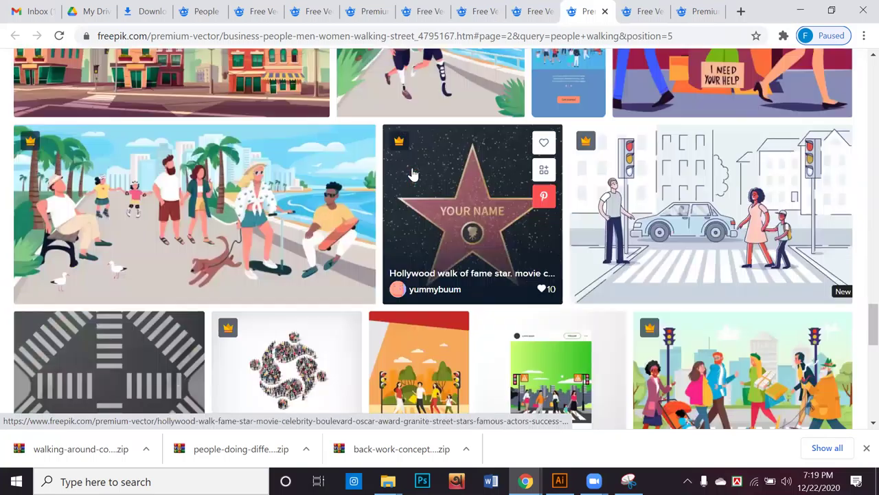
scroll(408, 177, down, 2)
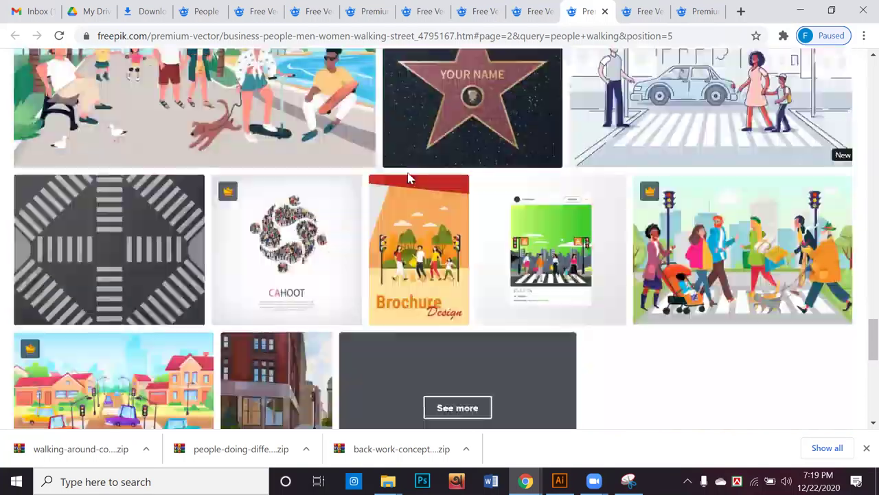
scroll(860, 274, up, 5)
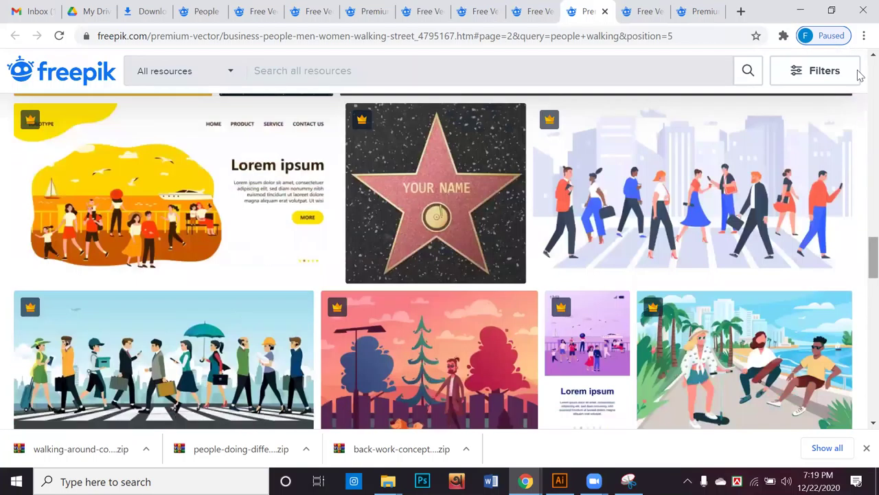
scroll(319, 203, up, 10)
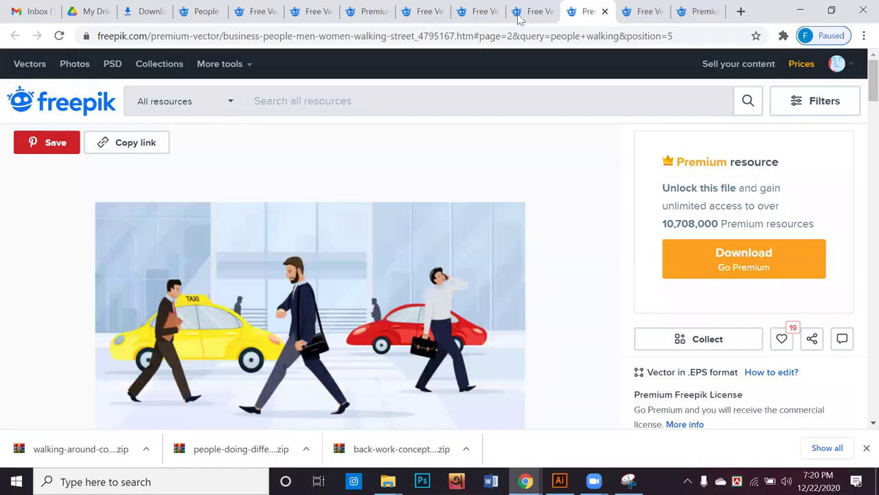
Browse the saved walking-people tabs to reach the back-office people walking illustration
click(481, 13)
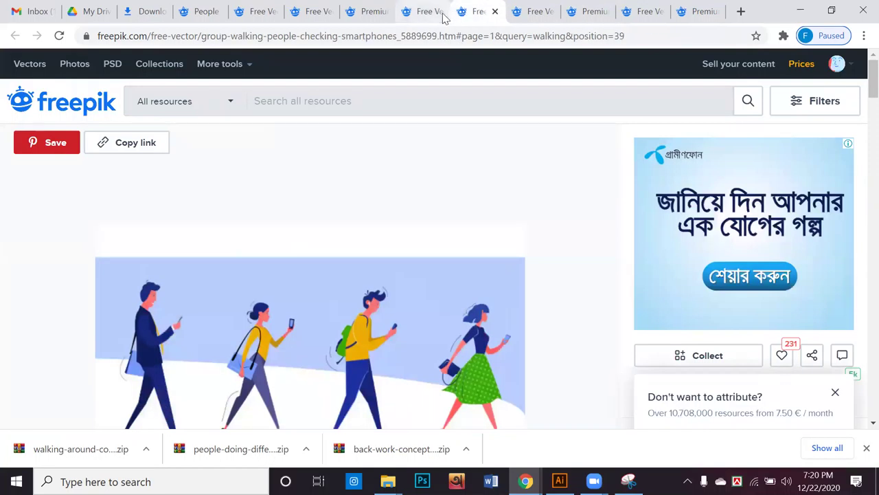
click(369, 14)
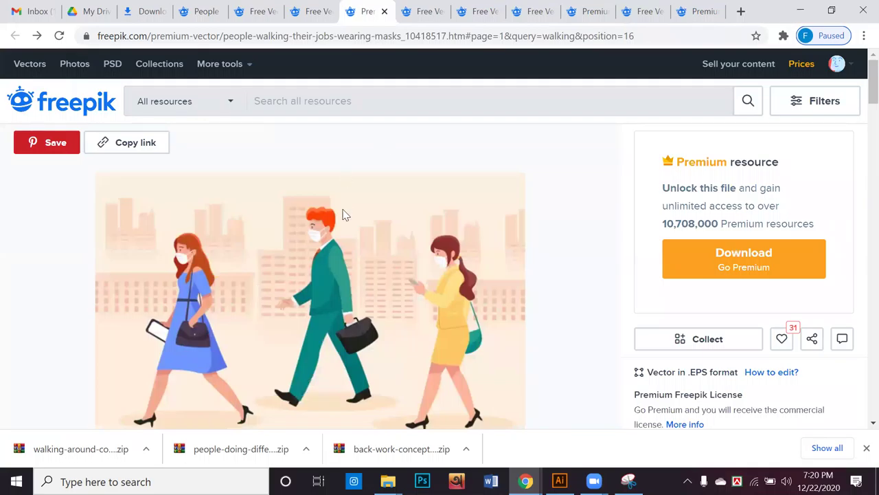
scroll(340, 216, down, 1)
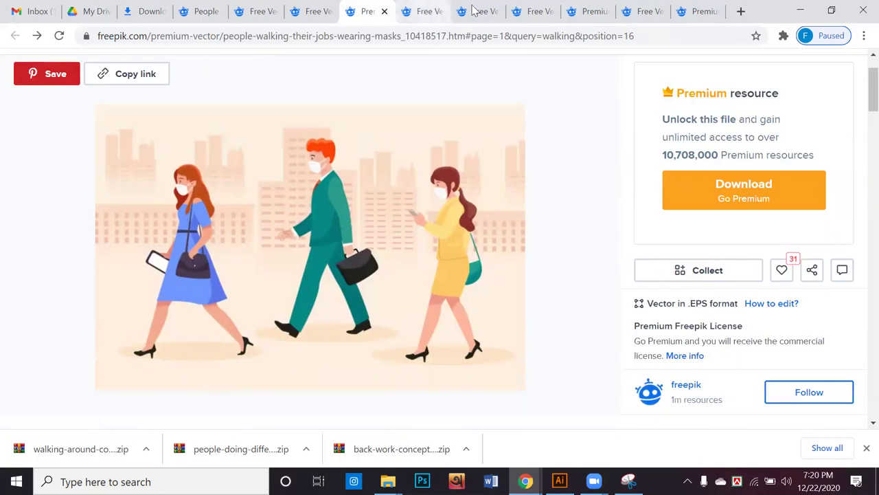
click(474, 11)
click(526, 12)
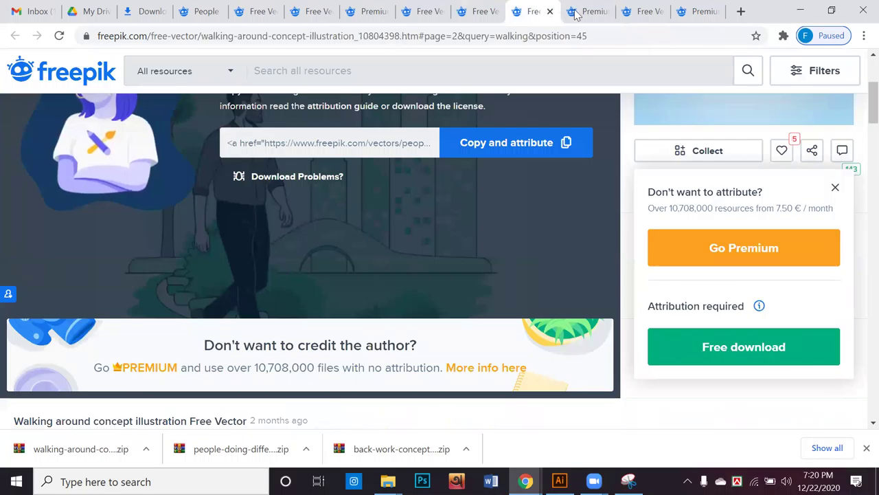
click(581, 12)
click(646, 19)
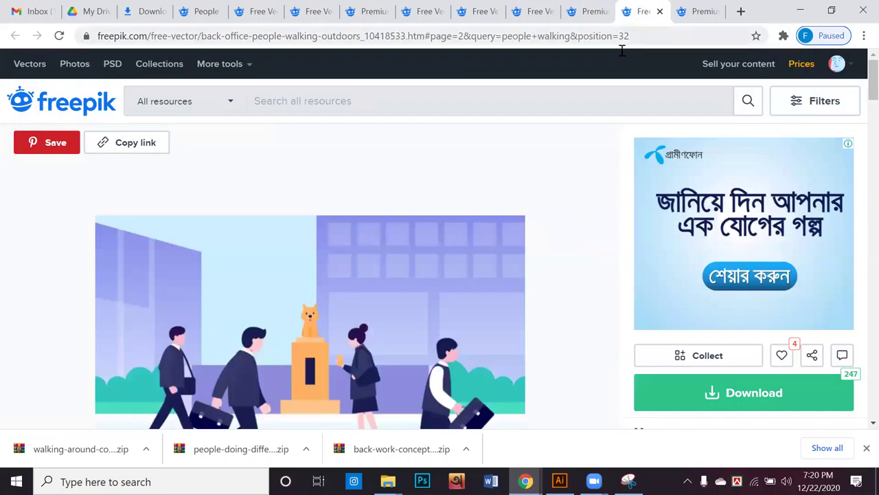
scroll(614, 55, down, 1)
Download the back-office people walking illustration free with attribution, then view the city park page
click(663, 338)
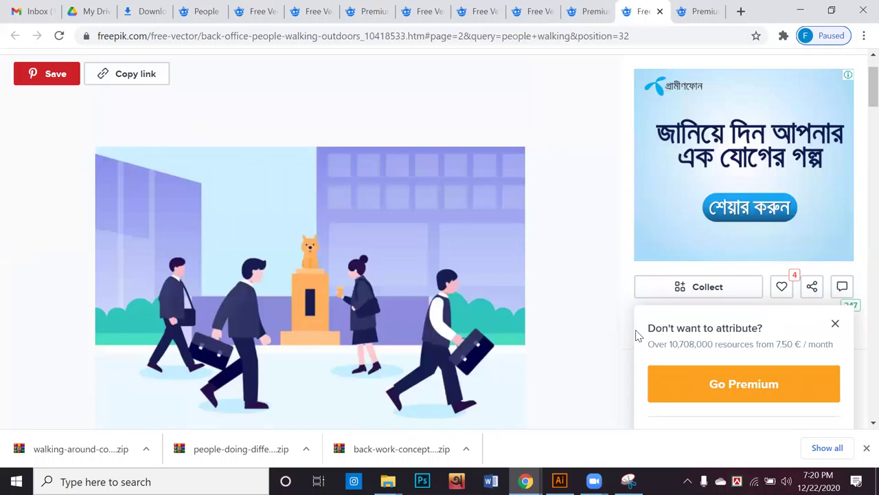
scroll(538, 329, down, 1)
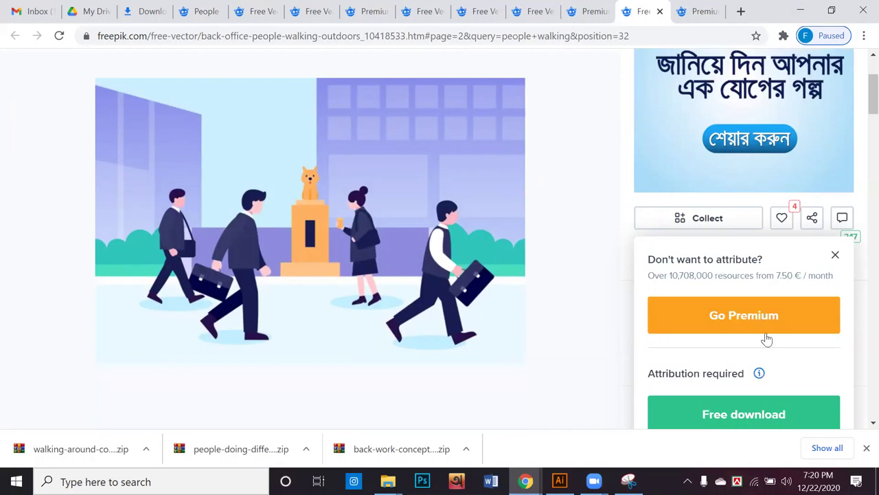
click(744, 415)
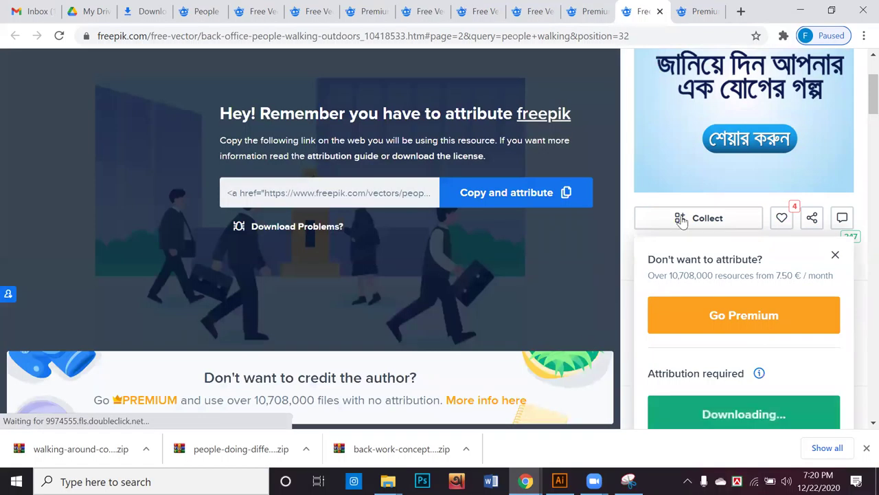
click(705, 13)
scroll(486, 227, down, 1)
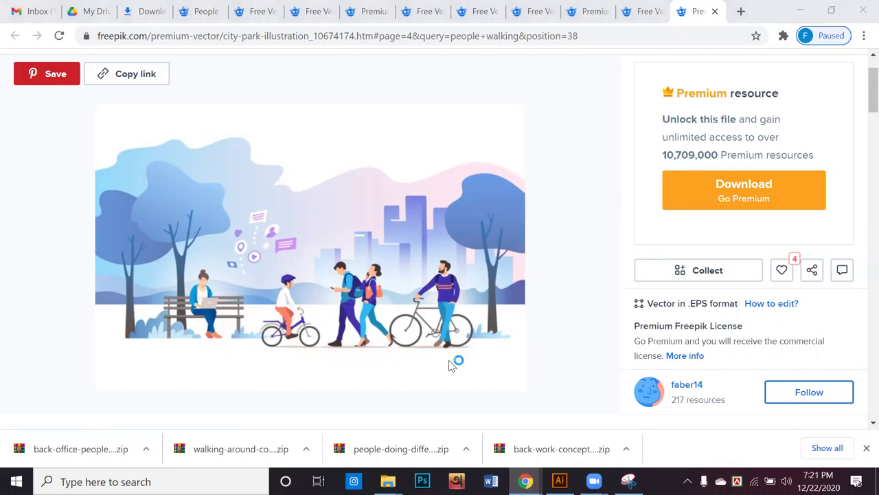
click(602, 237)
scroll(499, 266, down, 10)
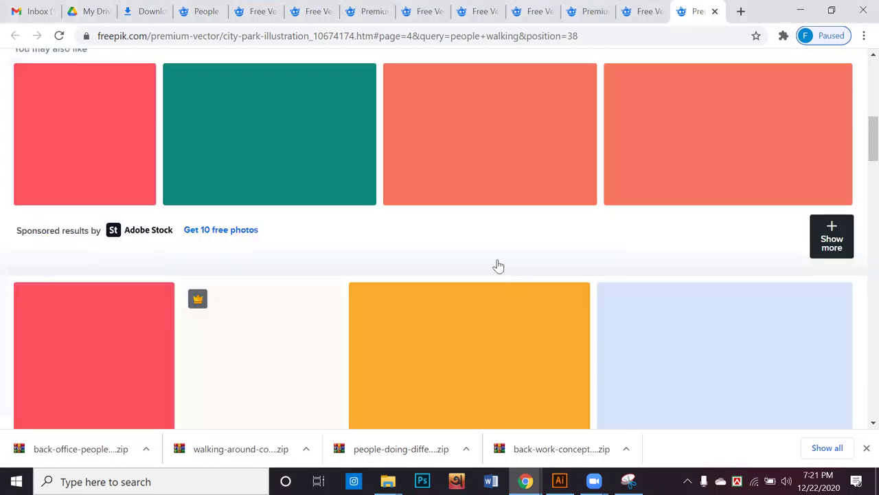
scroll(499, 266, up, 4)
scroll(498, 266, down, 4)
scroll(496, 272, up, 1)
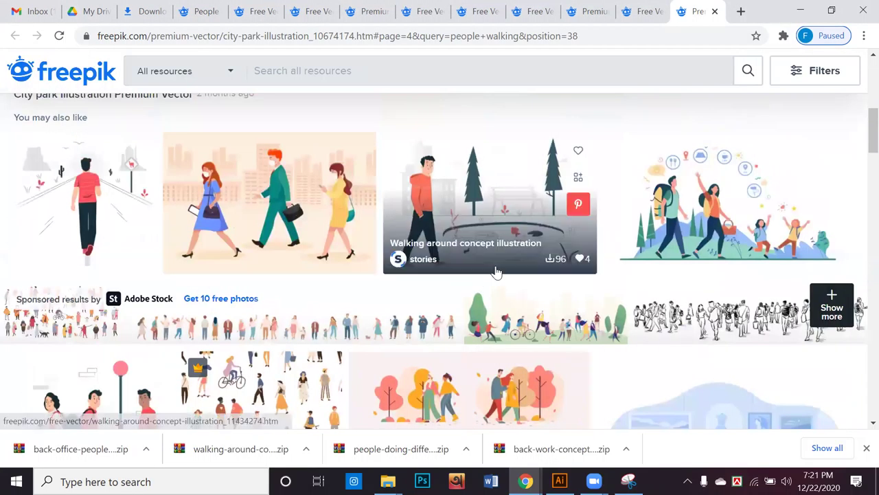
scroll(484, 276, down, 3)
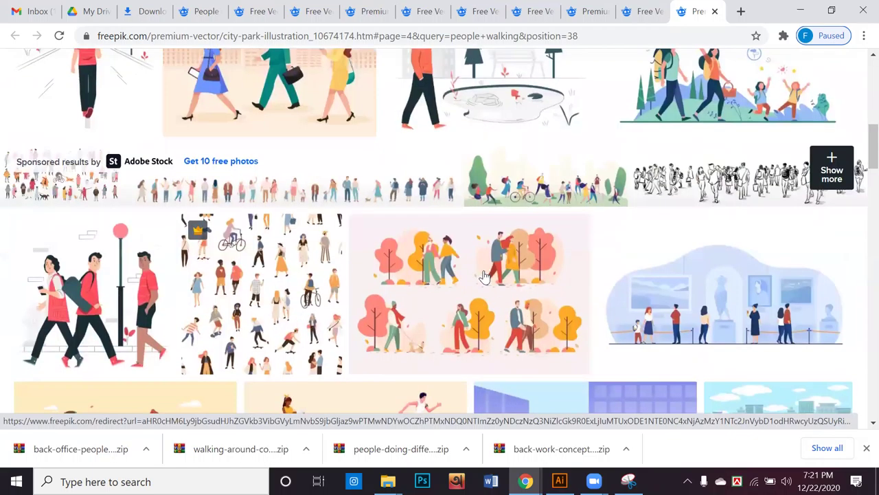
scroll(485, 276, down, 5)
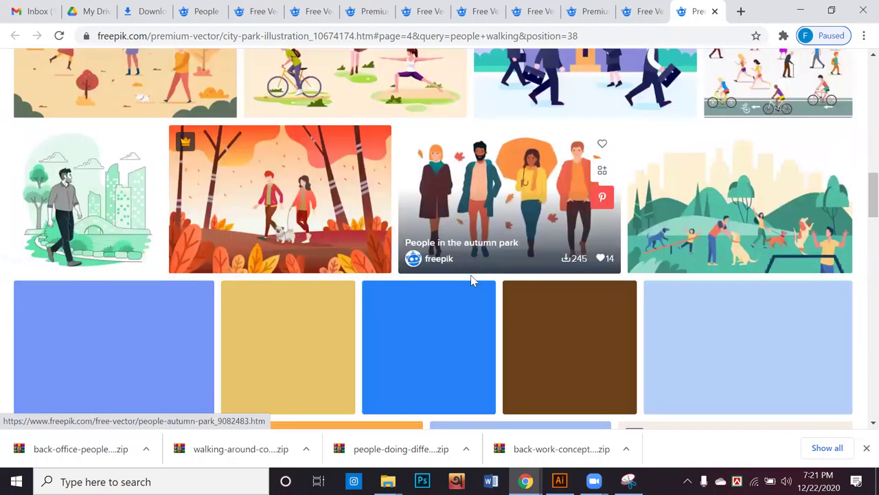
scroll(457, 287, down, 3)
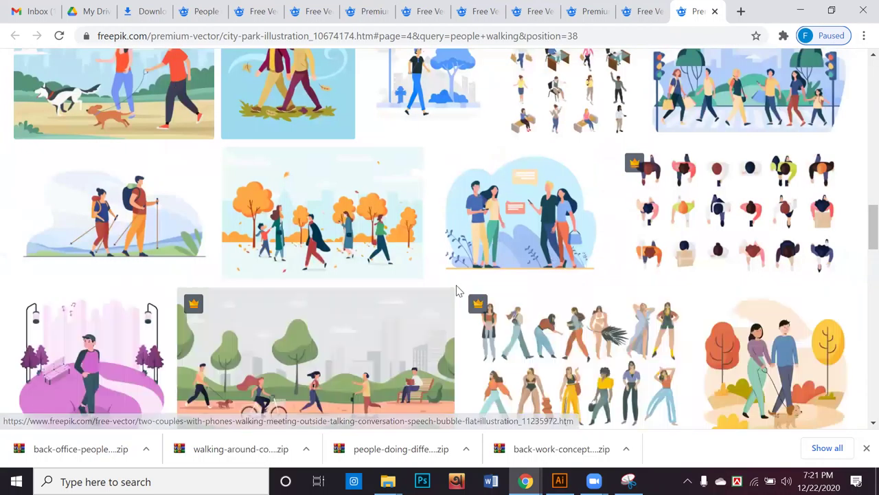
scroll(457, 291, down, 7)
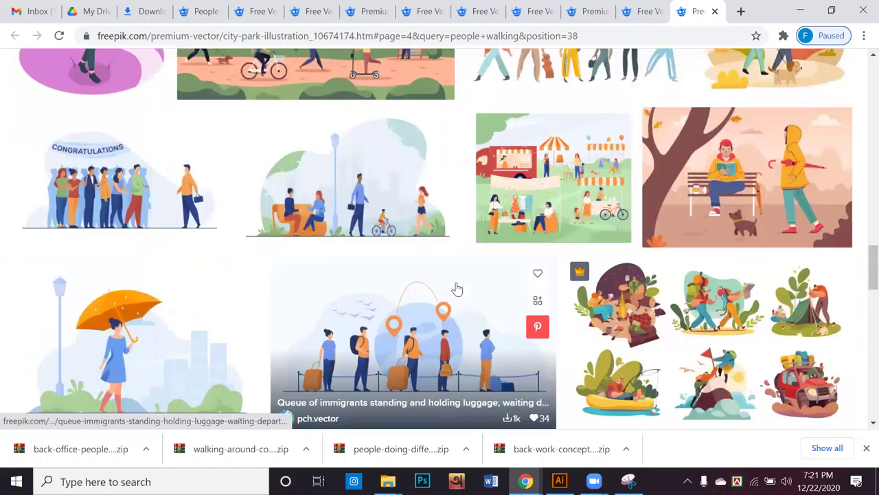
scroll(457, 289, down, 4)
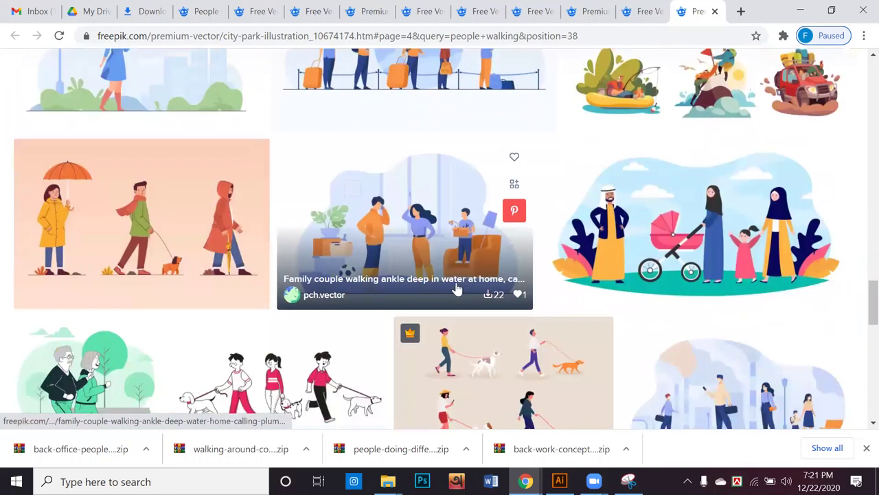
scroll(456, 289, down, 2)
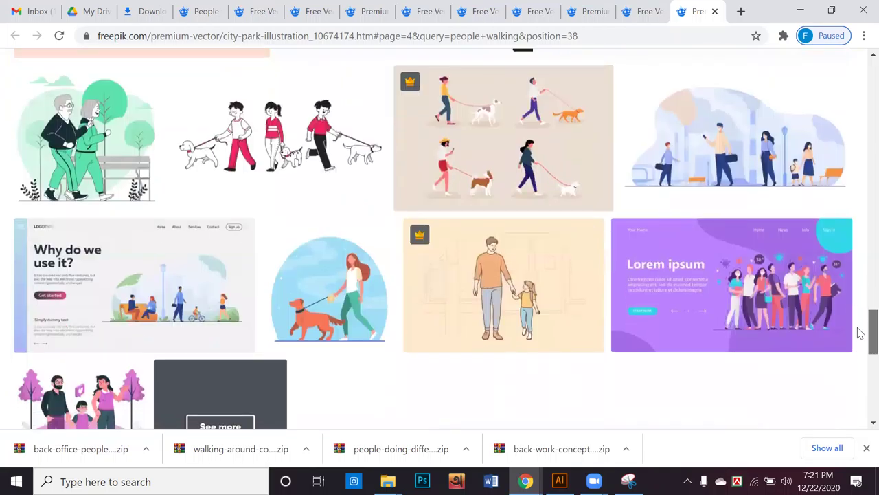
scroll(857, 347, down, 2)
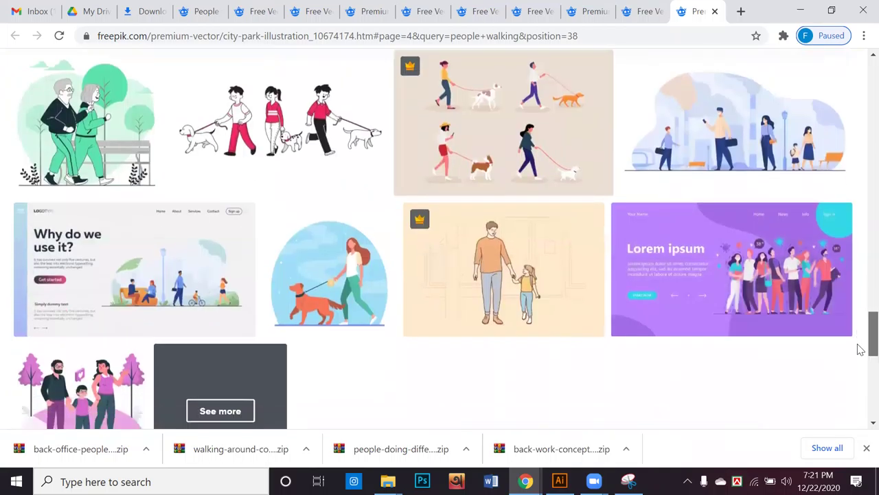
scroll(859, 378, down, 3)
key(Home)
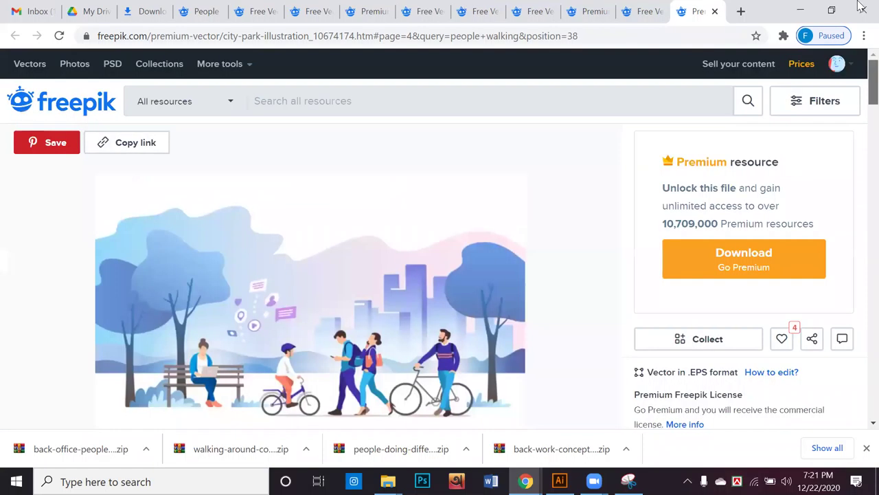
Search Freepik for 'wearing mask' using the suggested search term
click(311, 100)
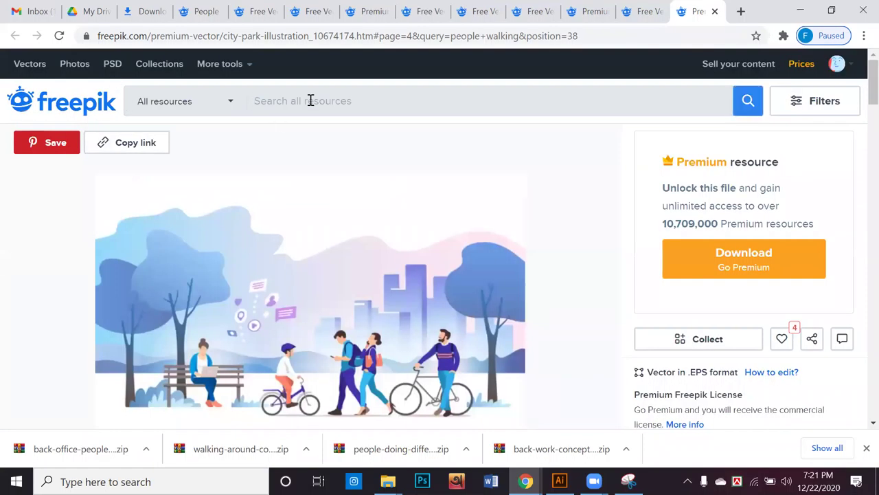
text(w)
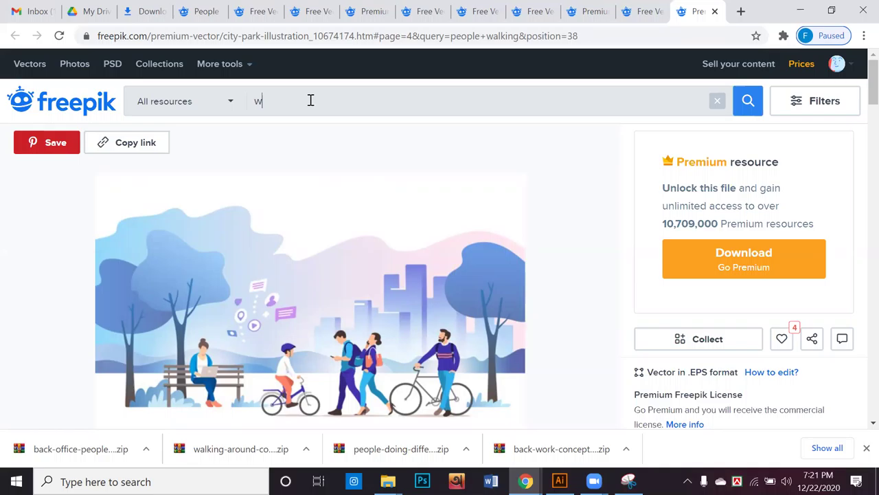
text(earing)
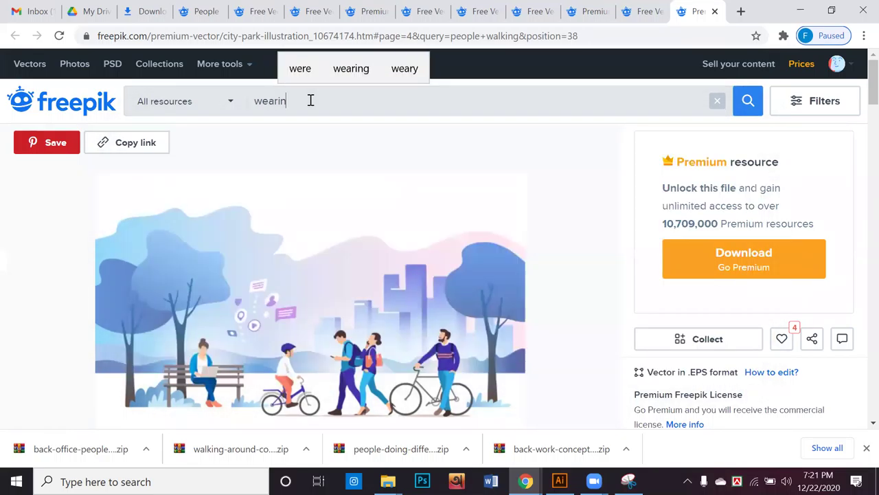
key(BackSpace)
key(BackSpace)
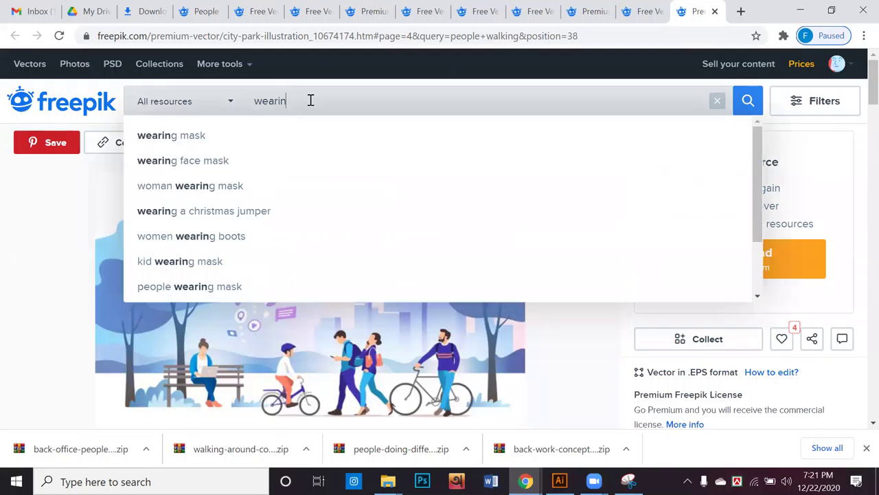
key(Down)
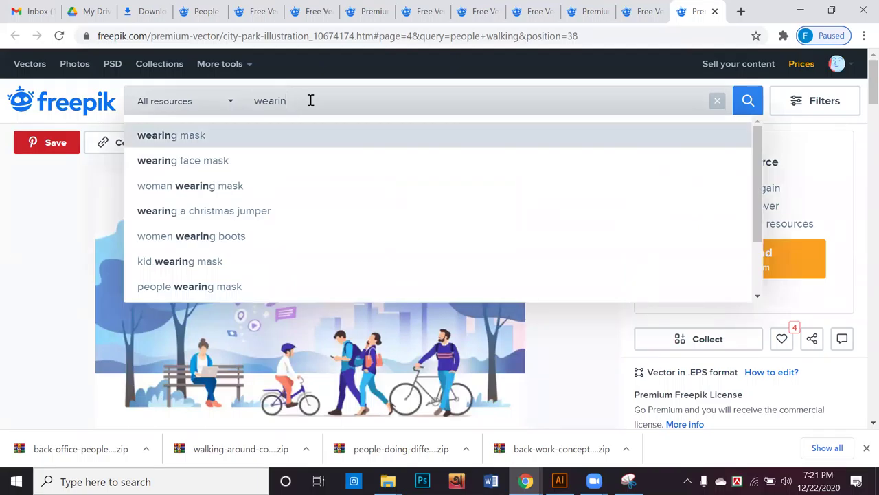
key(Return)
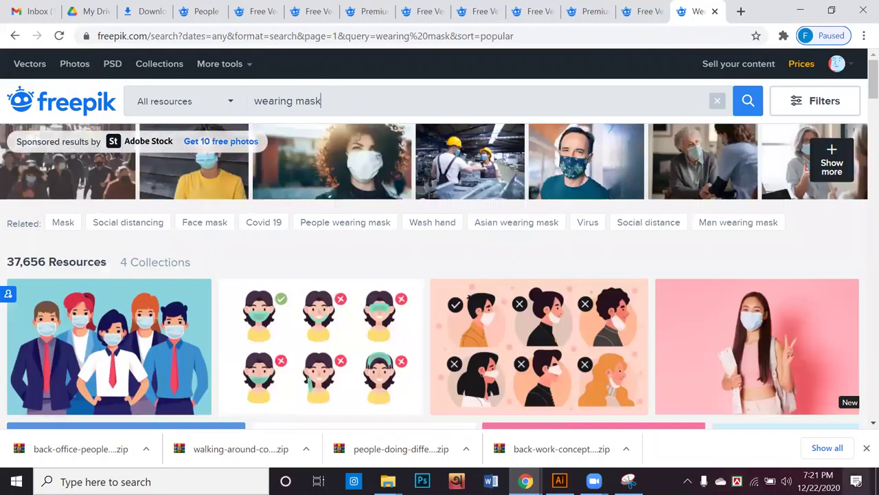
Open the People walking to their jobs and wearing masks vector in a new tab
scroll(396, 240, down, 3)
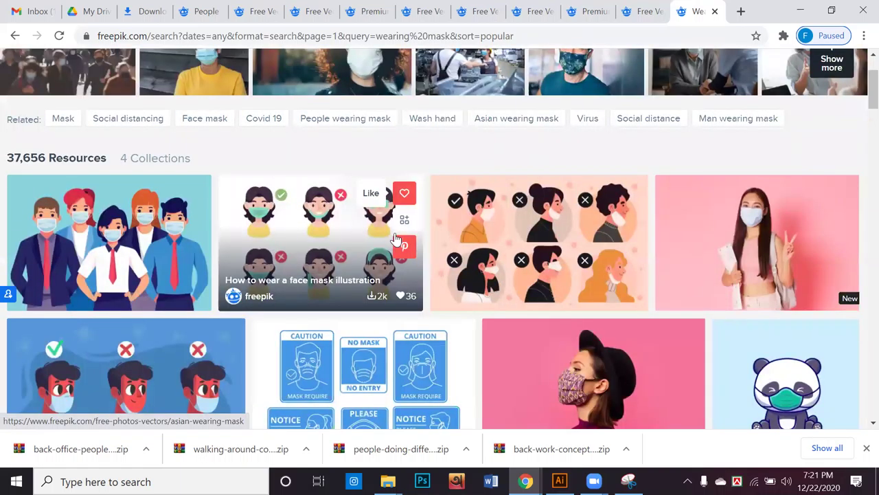
scroll(390, 240, down, 5)
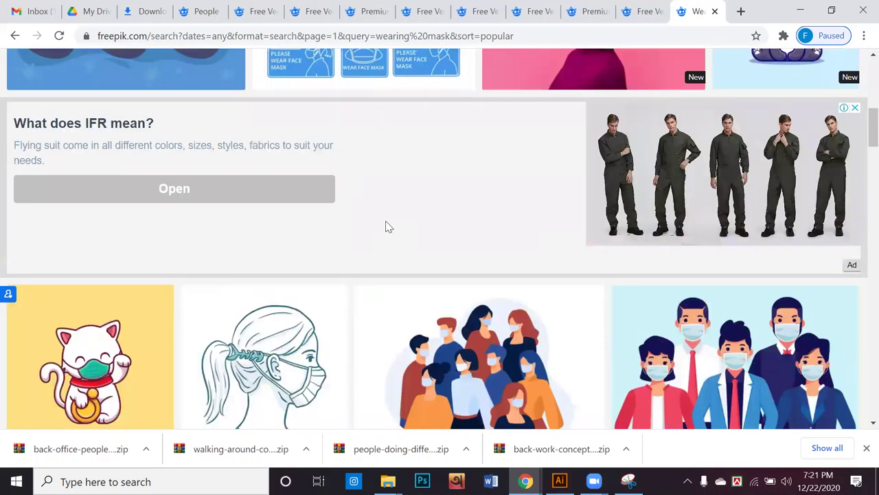
scroll(386, 226, down, 4)
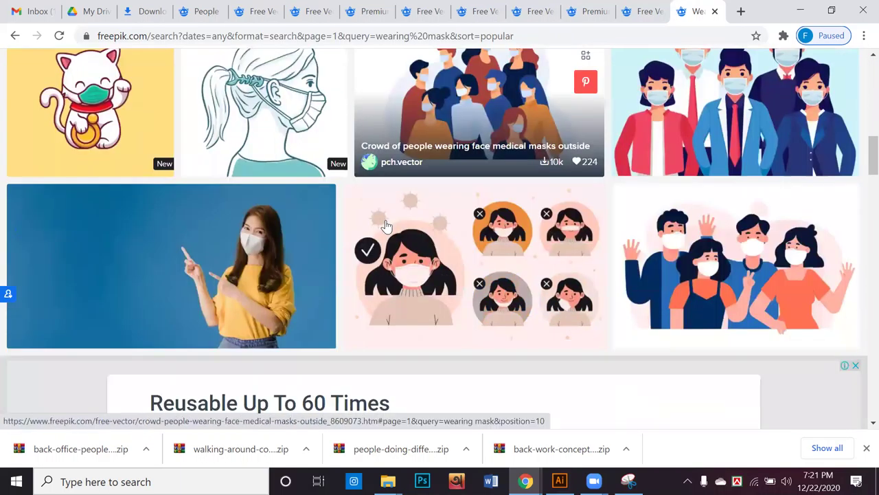
scroll(387, 226, down, 5)
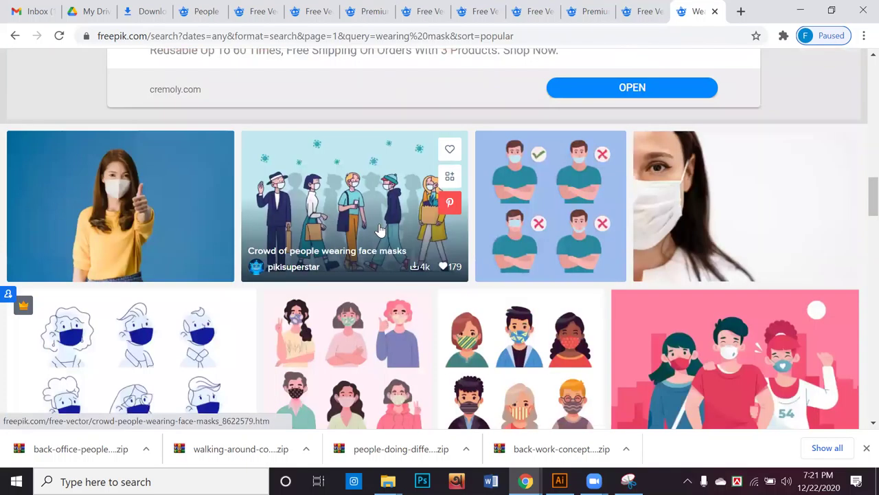
scroll(380, 229, down, 2)
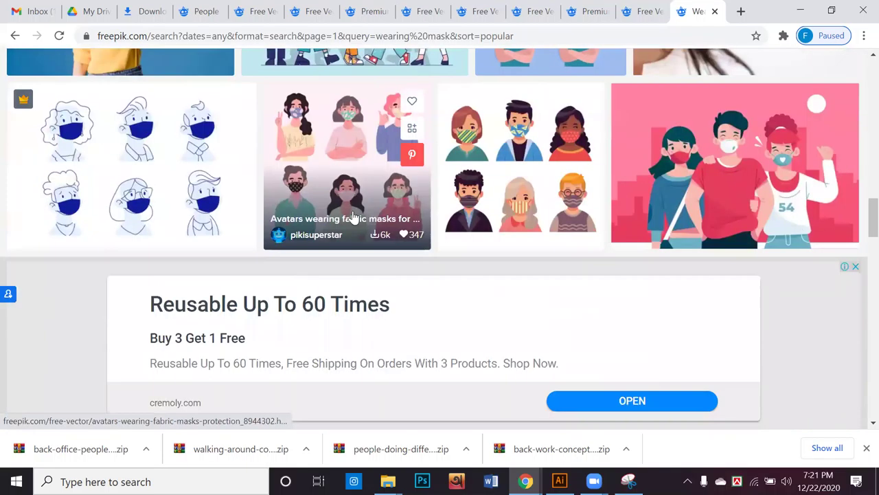
scroll(214, 185, down, 6)
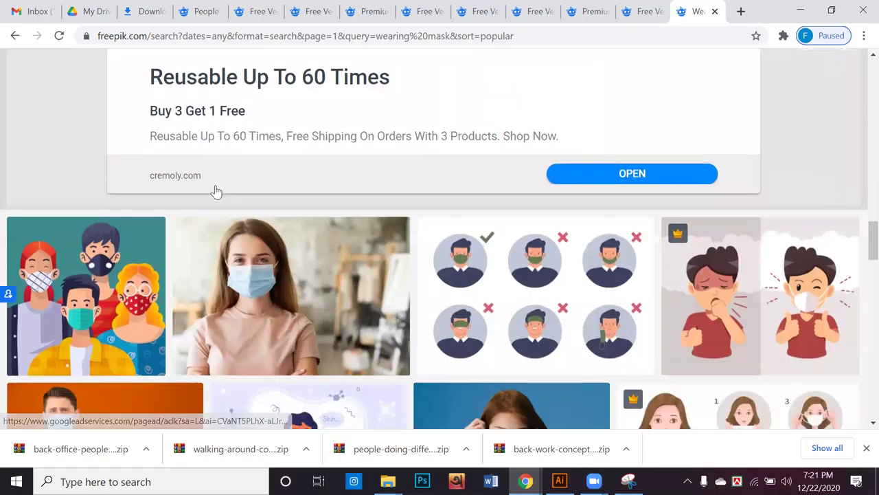
scroll(215, 192, down, 5)
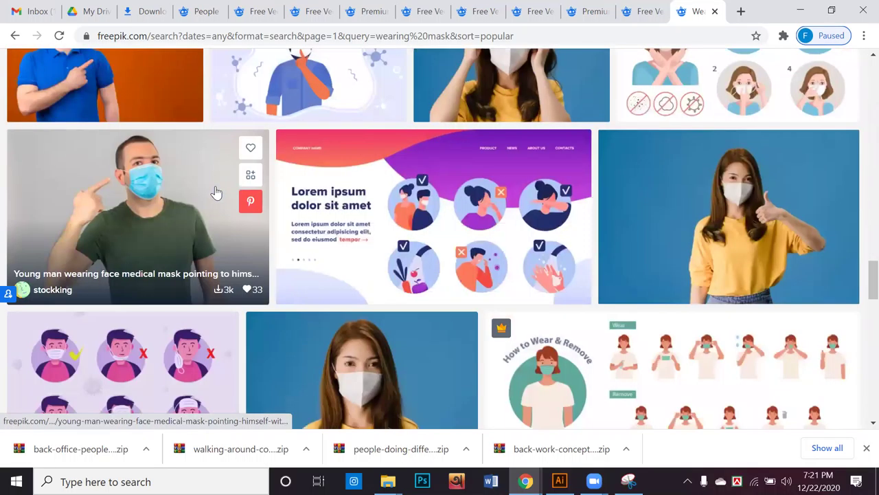
scroll(215, 192, down, 2)
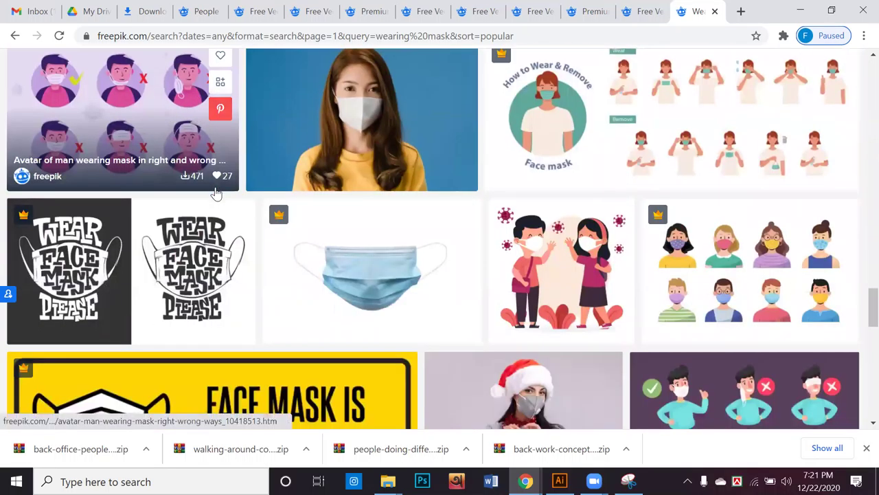
scroll(215, 192, down, 1)
scroll(215, 193, down, 2)
scroll(215, 192, down, 4)
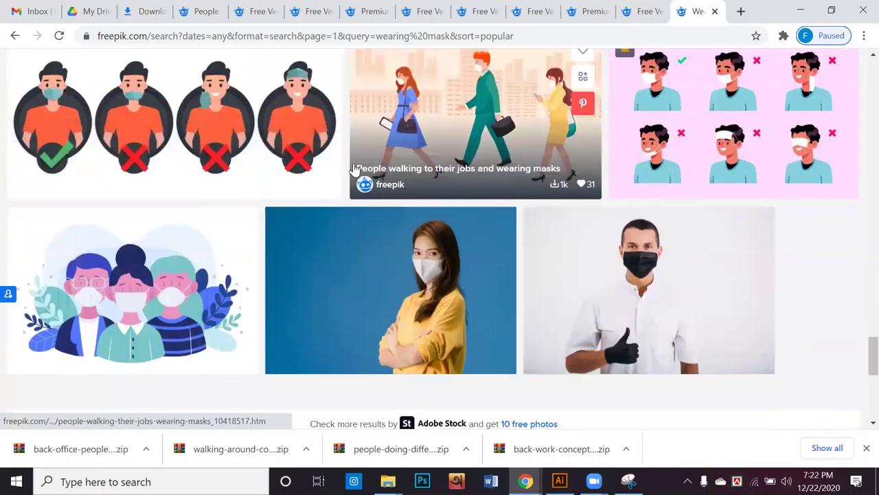
scroll(436, 254, up, 2)
right_click(484, 243)
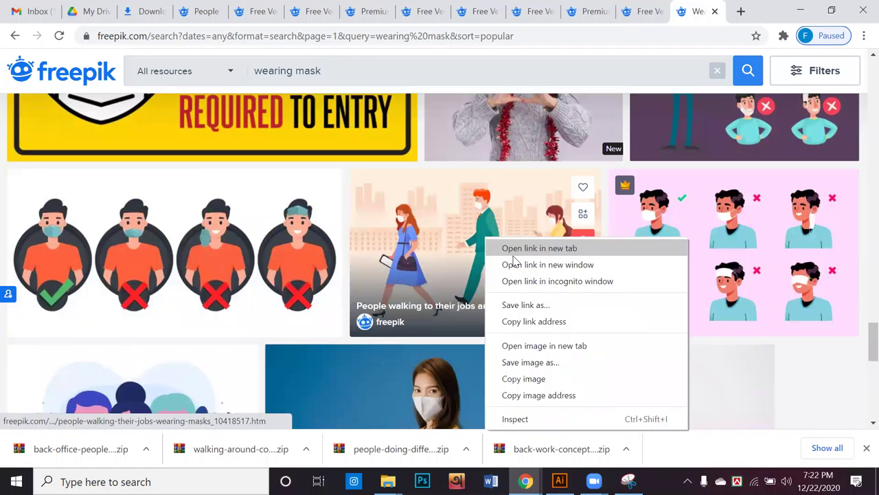
click(515, 249)
View the masked commuters vector page, then go back to the wearing mask results
scroll(504, 247, down, 1)
scroll(502, 248, down, 2)
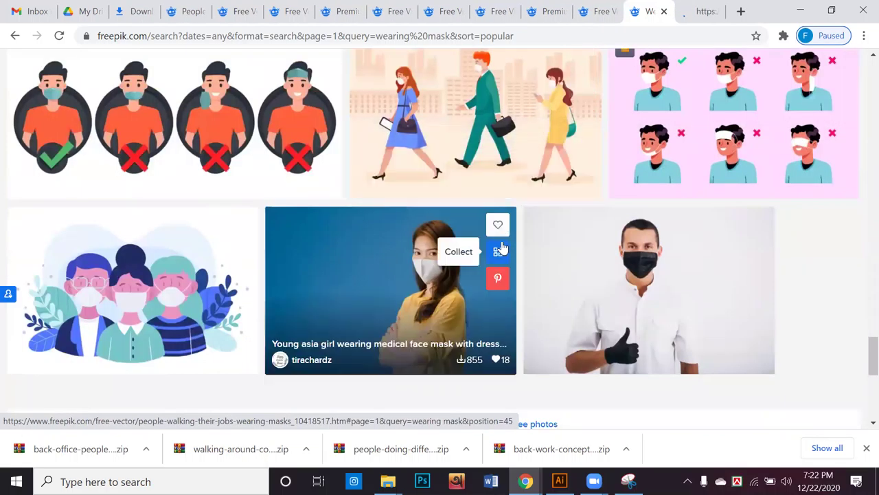
click(695, 16)
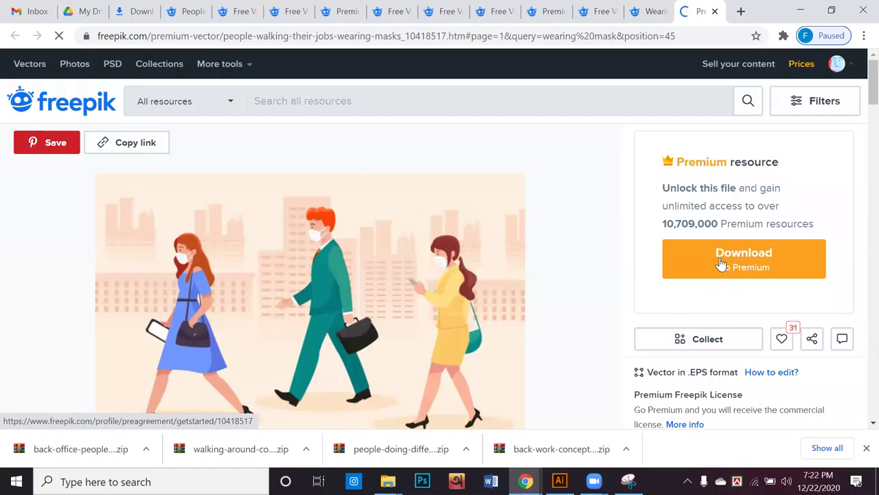
scroll(708, 233, down, 2)
scroll(701, 228, down, 2)
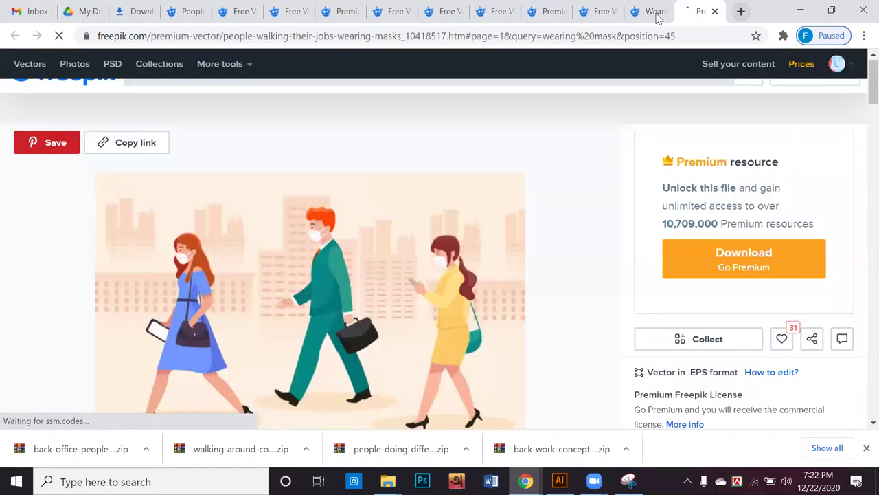
click(646, 11)
scroll(586, 376, down, 1)
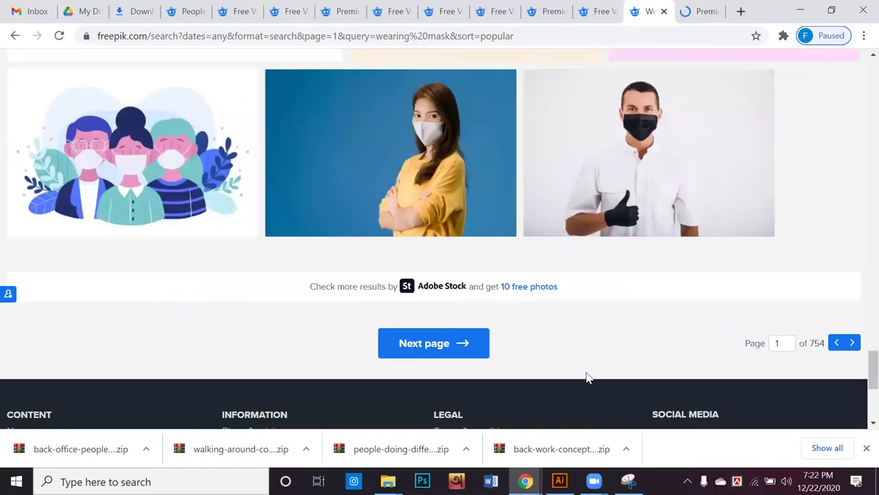
On results page 2, open People wearing medical mask in a new tab
click(852, 343)
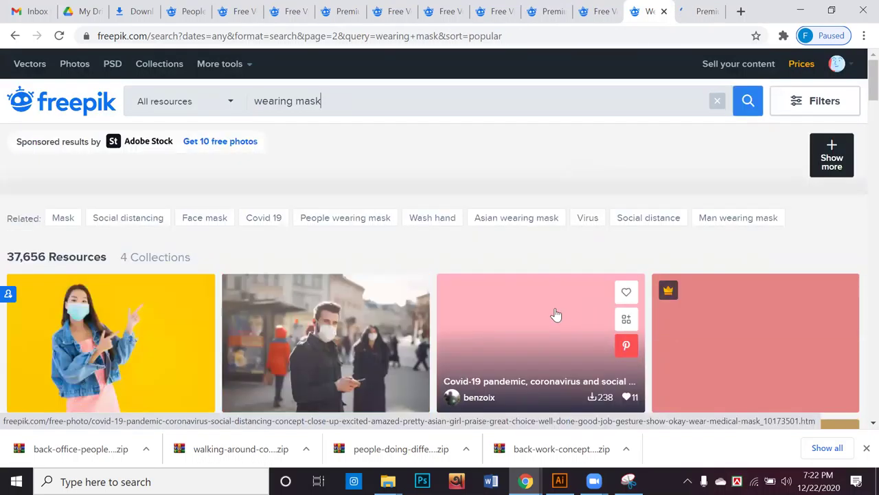
scroll(560, 316, down, 2)
scroll(554, 315, down, 2)
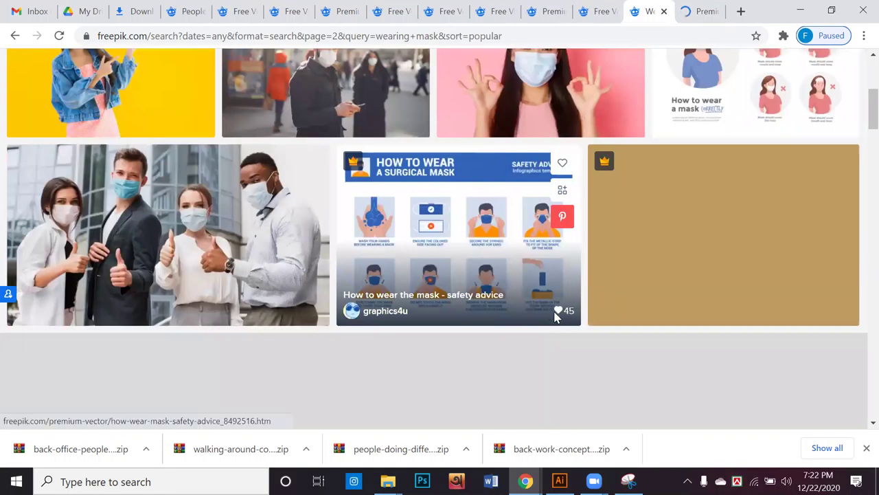
scroll(554, 315, up, 3)
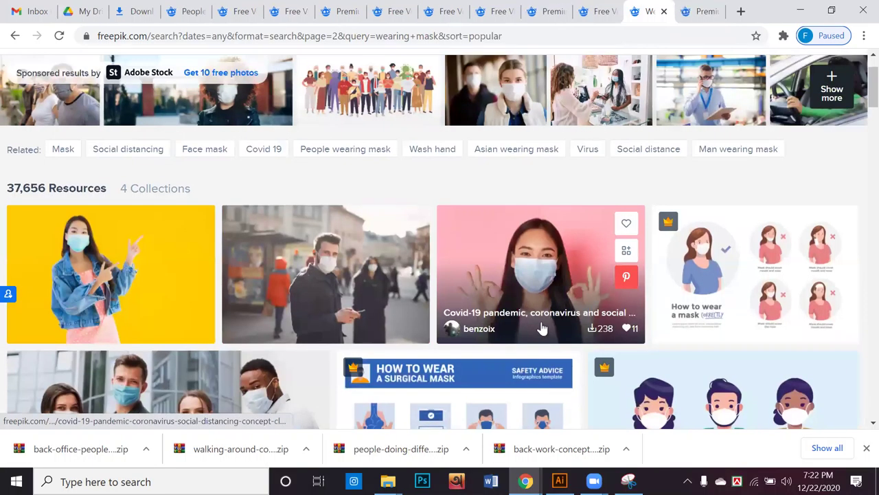
scroll(543, 328, down, 3)
scroll(542, 328, down, 6)
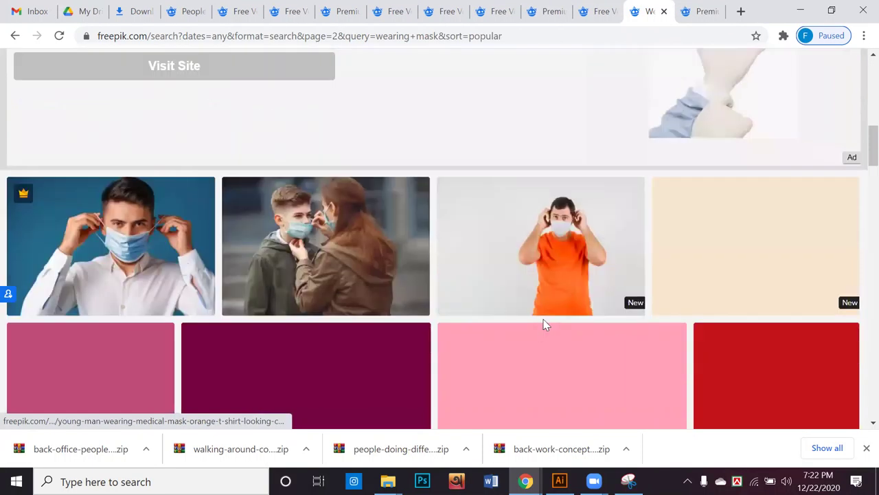
scroll(543, 325, down, 7)
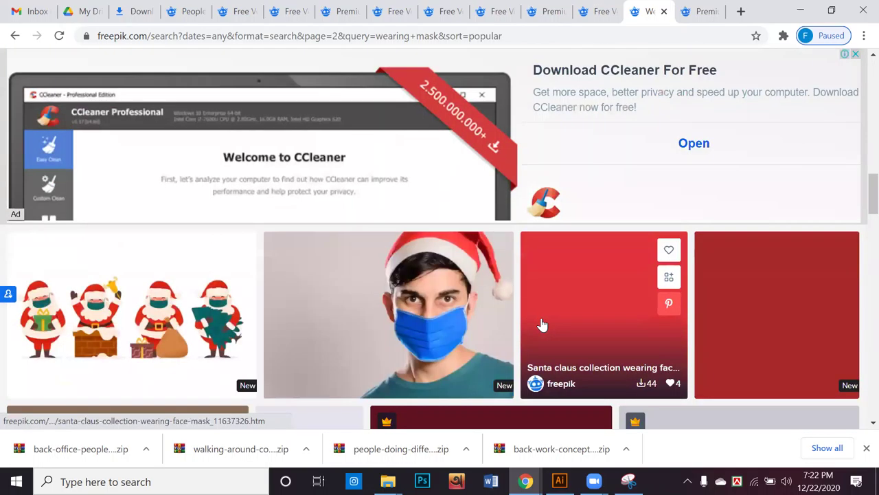
scroll(541, 327, down, 11)
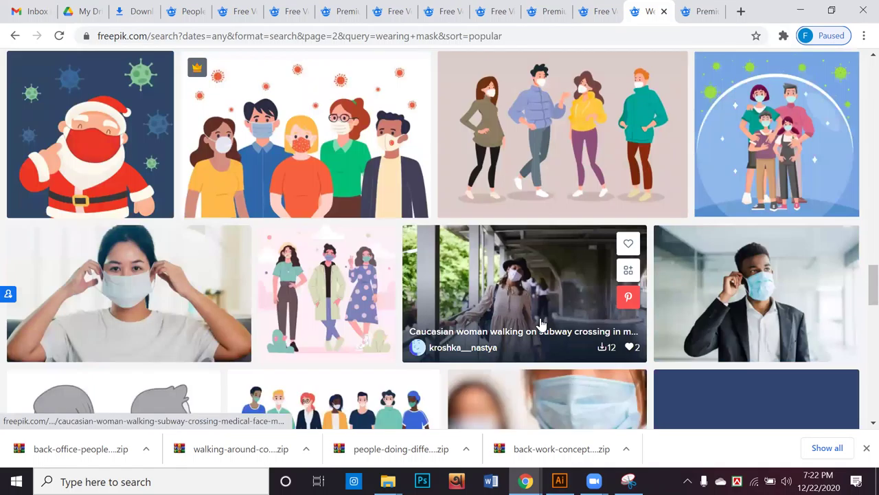
right_click(560, 101)
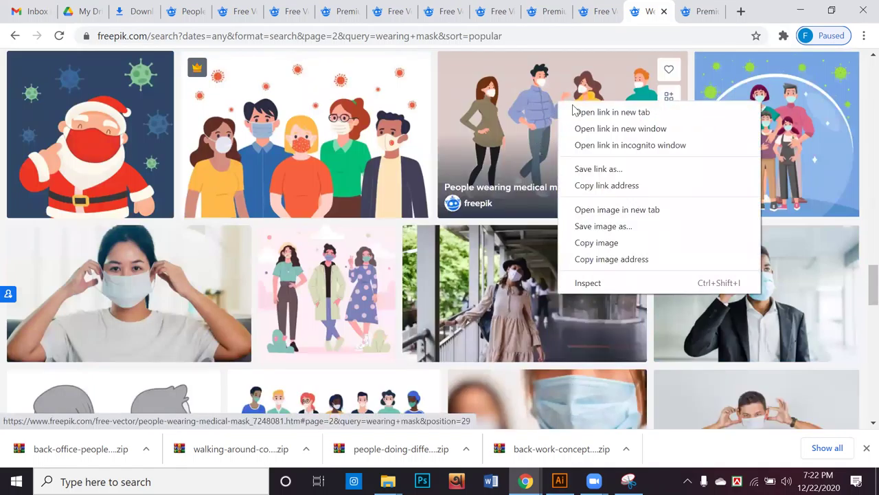
click(574, 110)
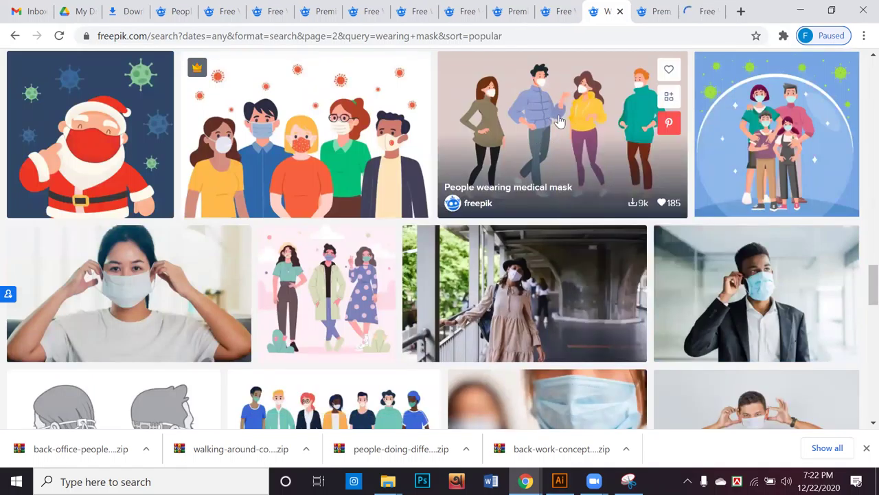
Open the Christmas shopping scene vector in a new tab, then view the walking-people page
scroll(558, 124, down, 4)
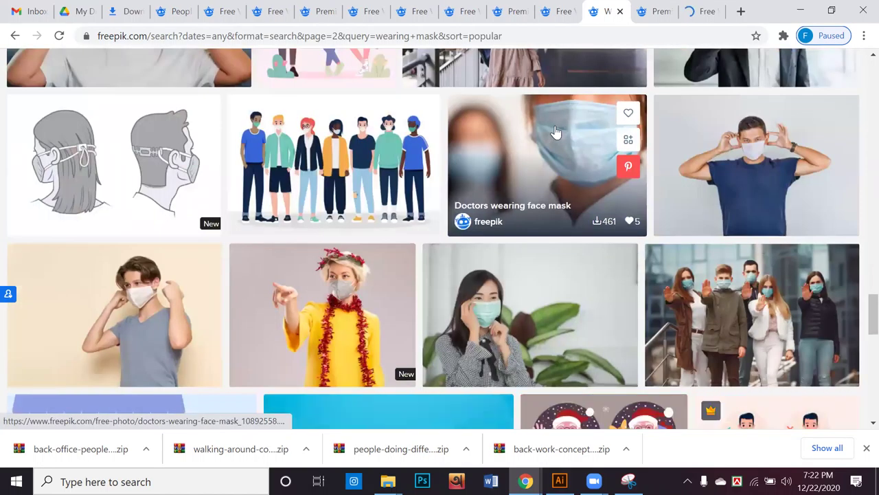
scroll(556, 132, down, 1)
scroll(557, 134, down, 4)
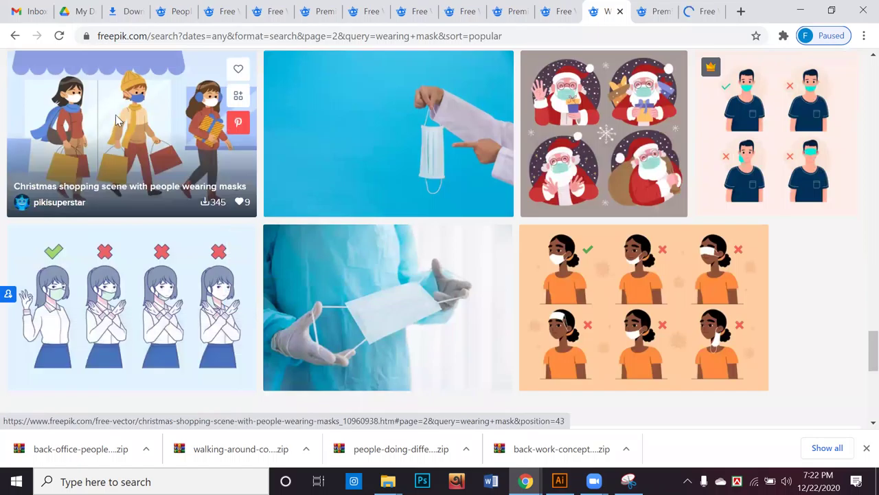
right_click(114, 116)
click(125, 124)
scroll(123, 131, down, 3)
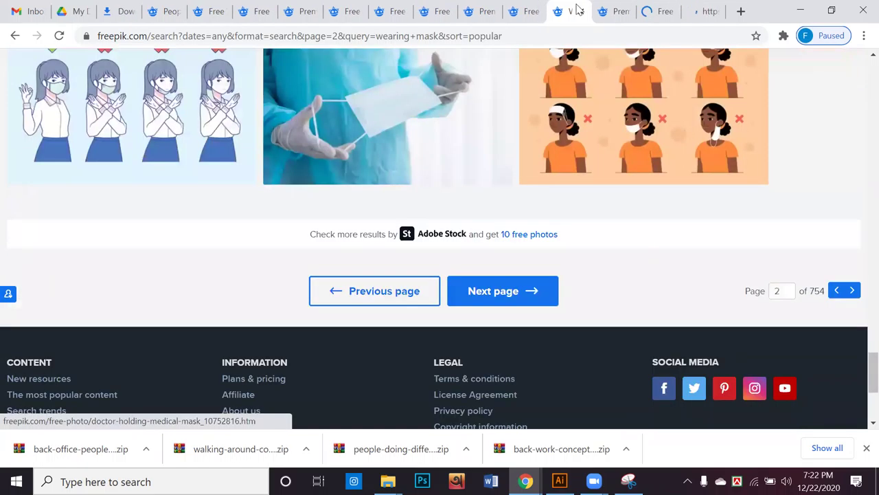
click(606, 11)
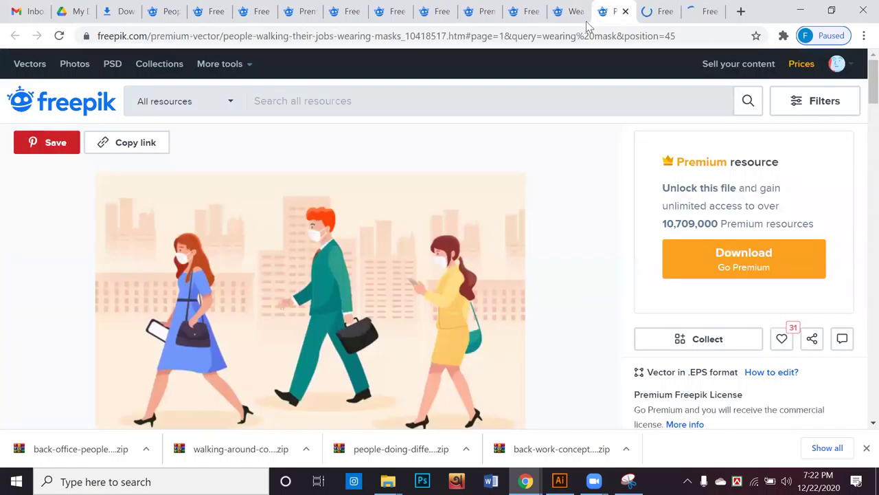
Download the People wearing medical mask vector free with attribution
click(663, 13)
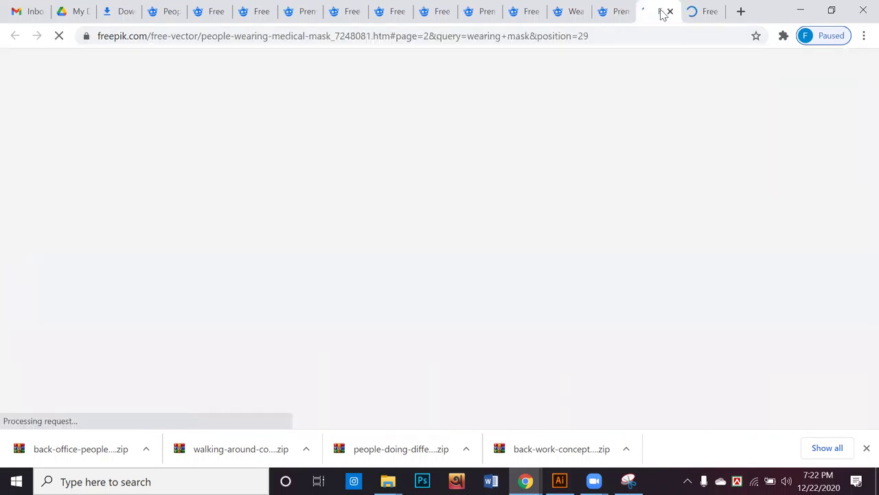
scroll(459, 247, down, 2)
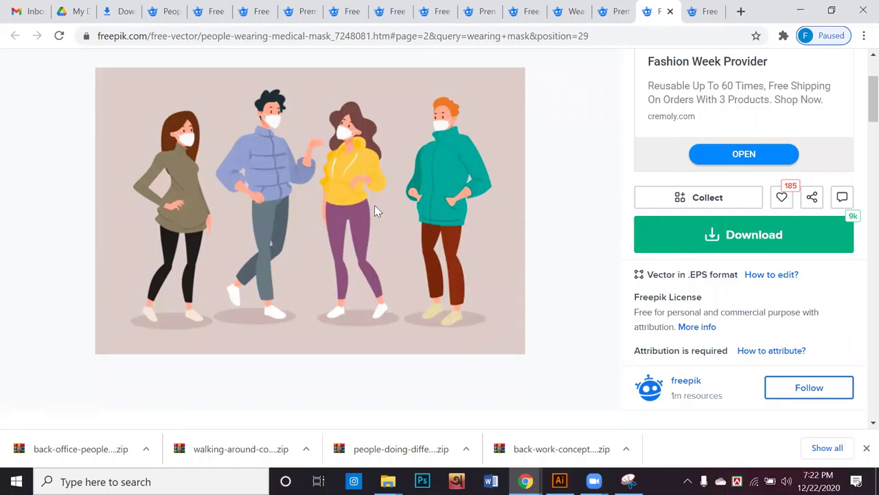
click(707, 239)
click(719, 376)
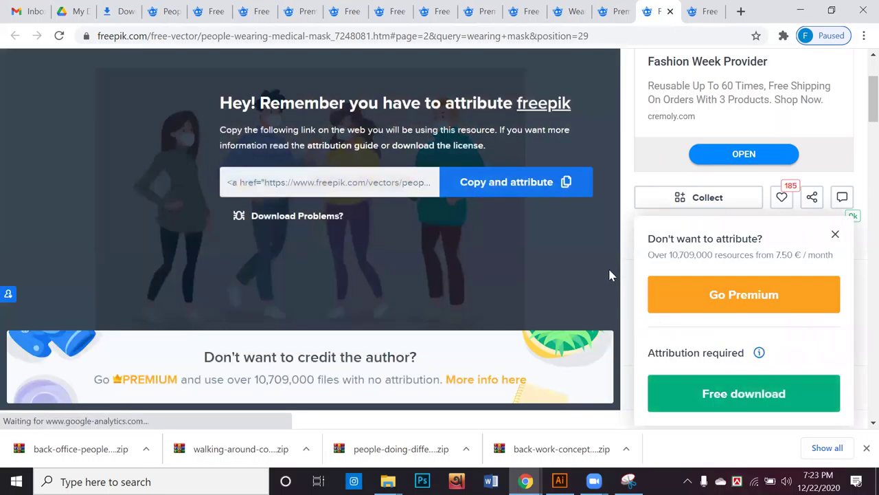
Download the Christmas shopping scene vector free with attribution
key(ctrl+Tab)
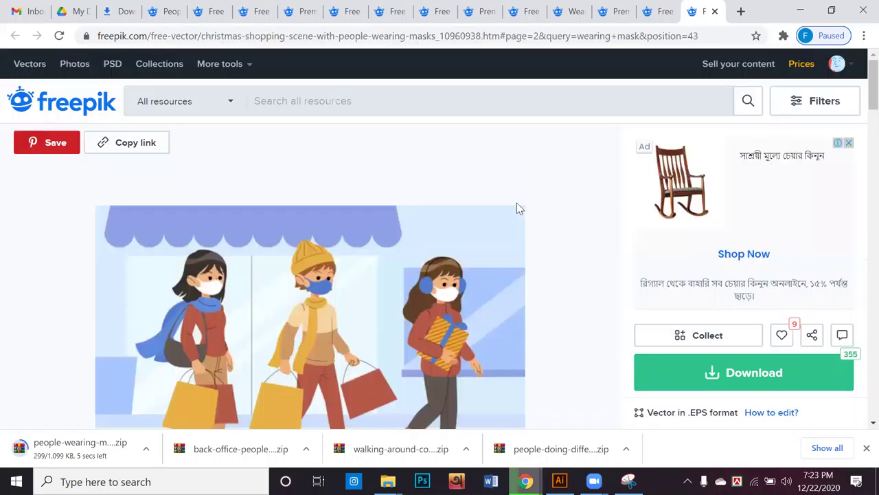
scroll(543, 247, down, 2)
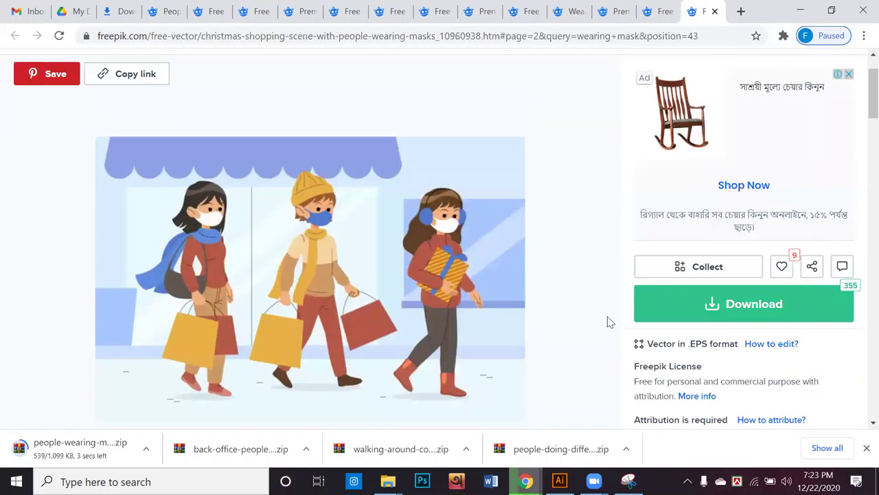
click(722, 314)
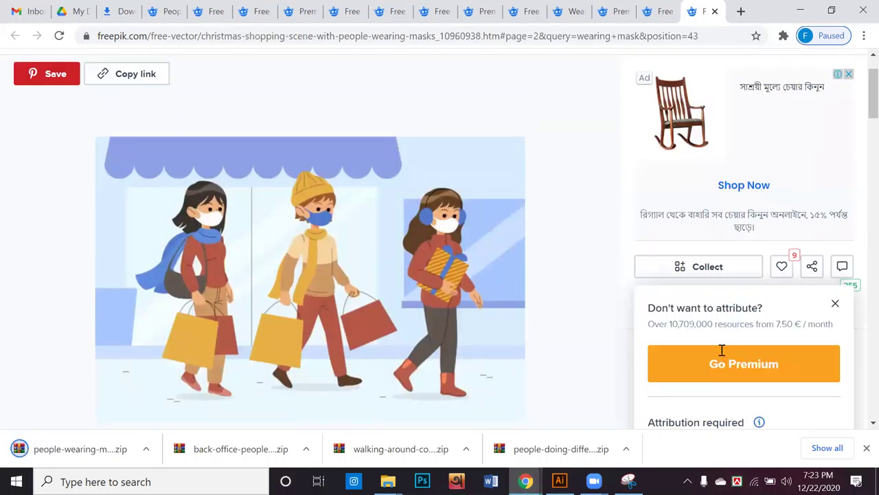
scroll(729, 329, down, 2)
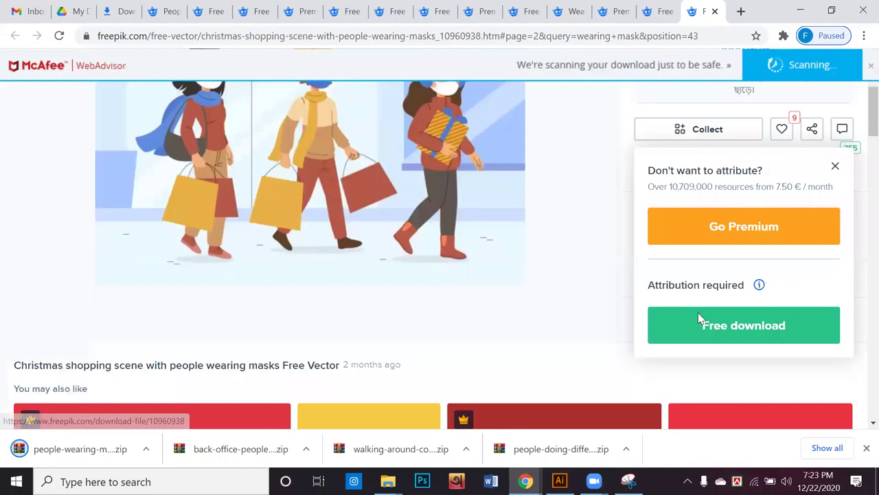
click(699, 318)
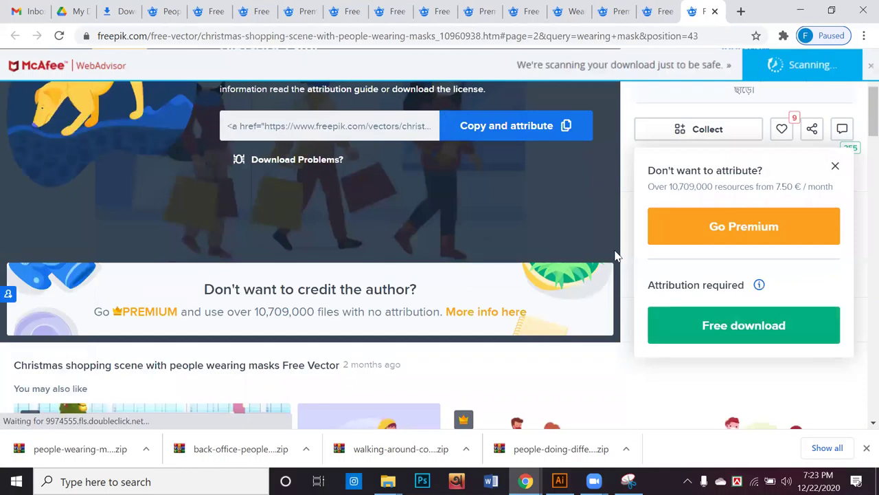
Cycle through the open vector tabs and jump back to the Christmas shopping scene page
click(524, 12)
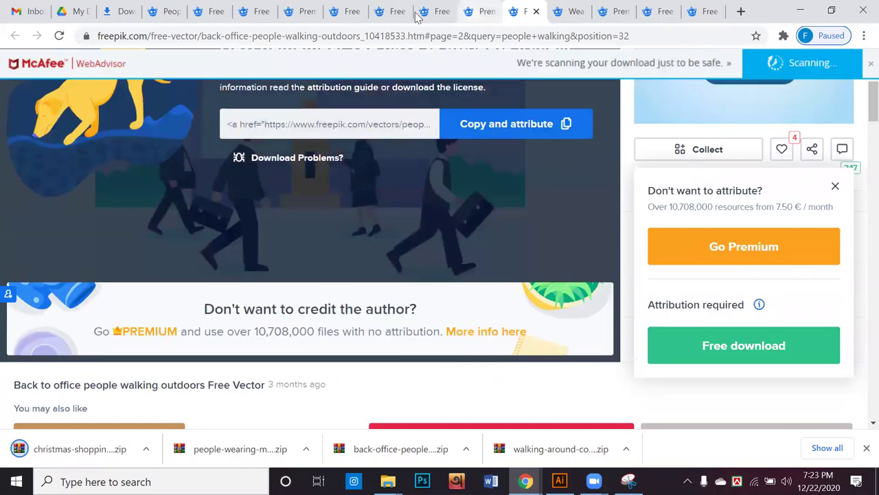
key(ctrl+shift+Tab)
click(421, 16)
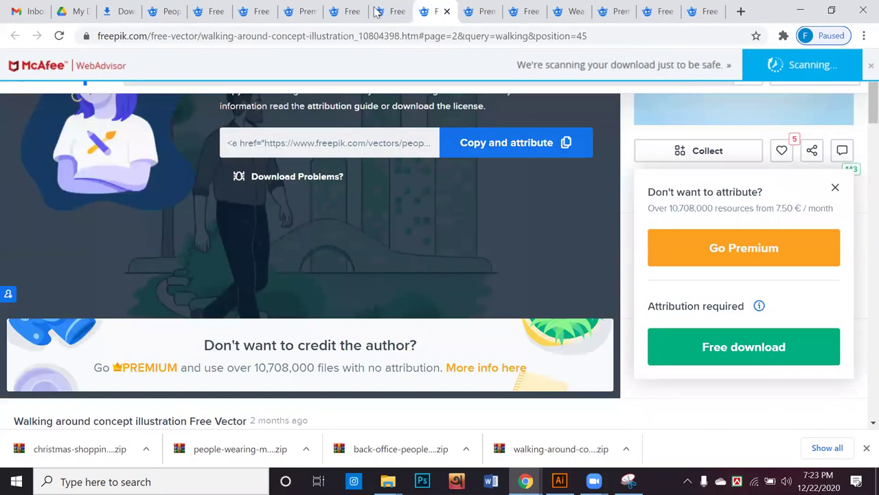
click(378, 12)
key(ctrl+shift+Tab)
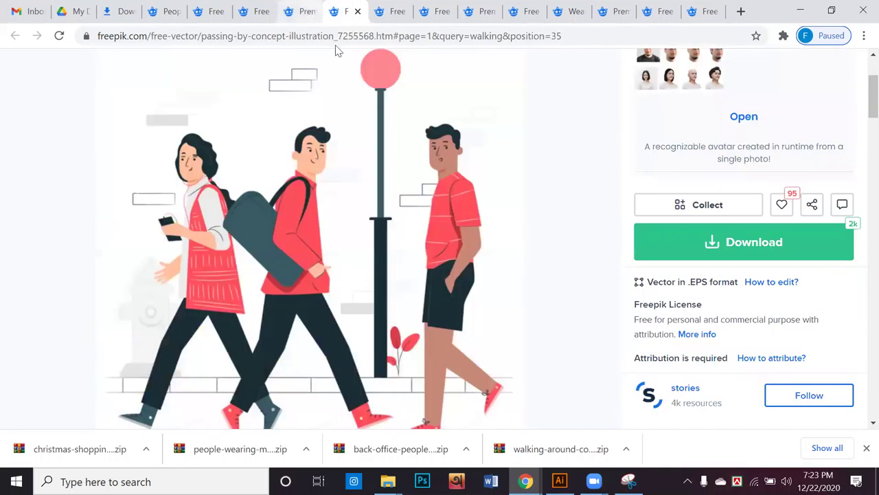
key(ctrl+shift+Tab)
scroll(637, 204, up, 1)
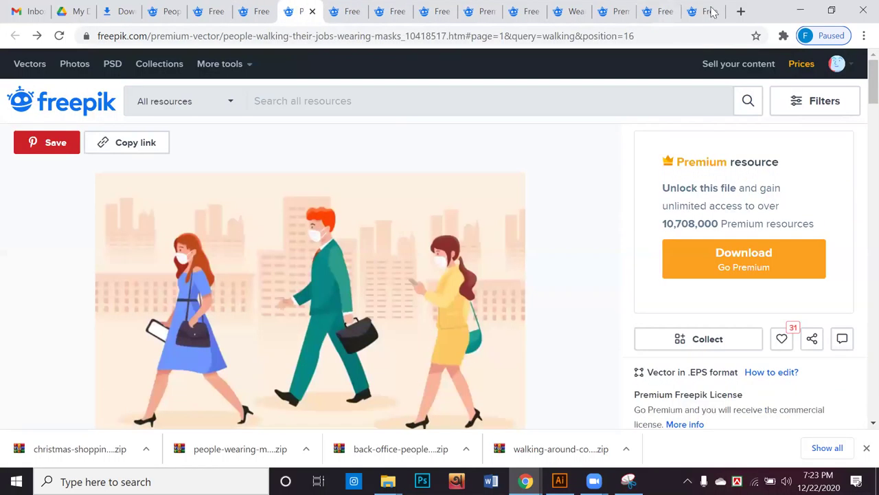
key(ctrl+9)
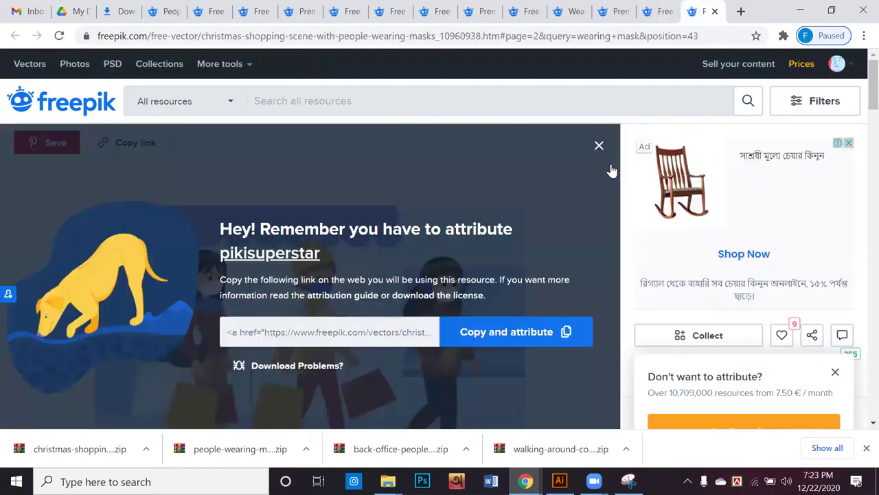
Search Freepik for 'face mask'
click(325, 103)
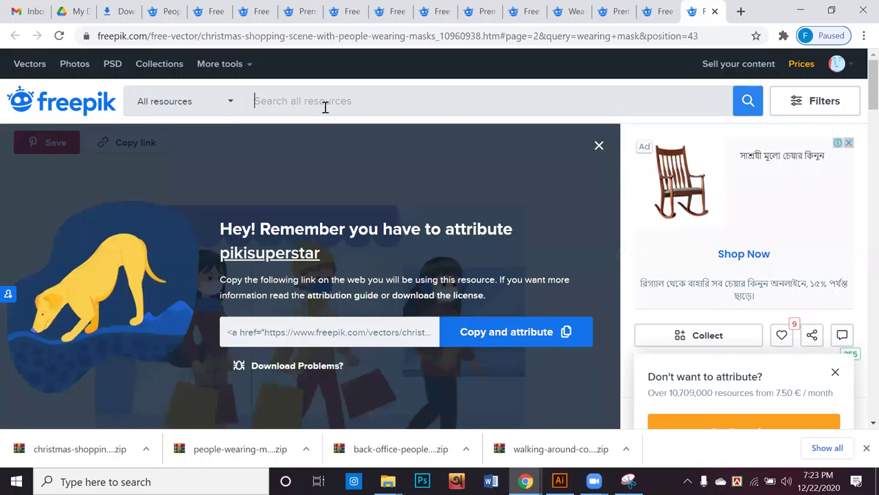
text(face mas)
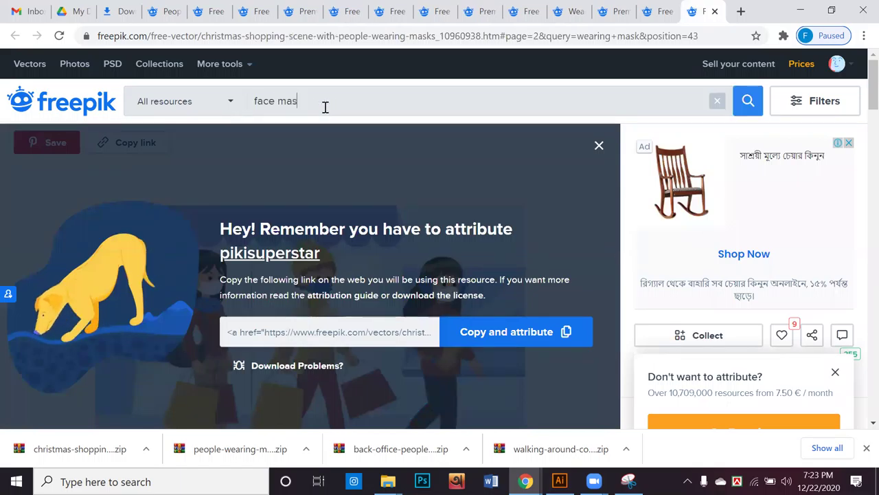
text(k)
key(Return)
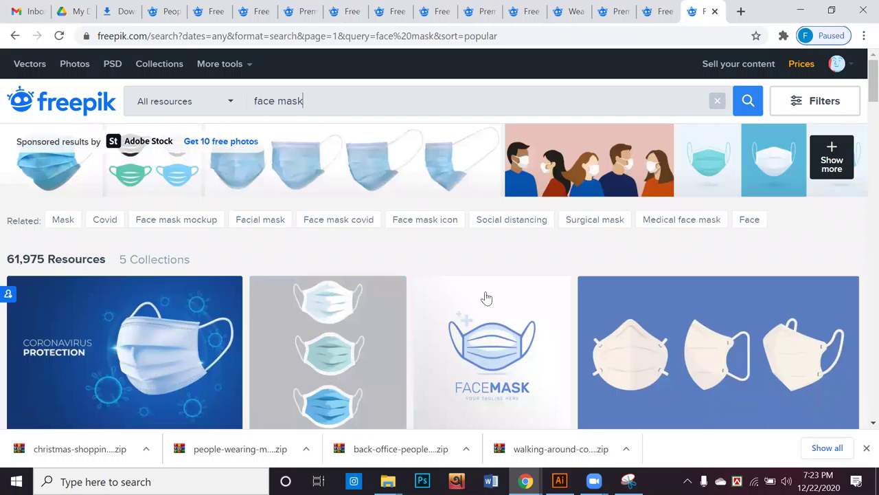
Scroll through the face mask results to find the coronavirus man-with-mask tile
scroll(484, 292, down, 5)
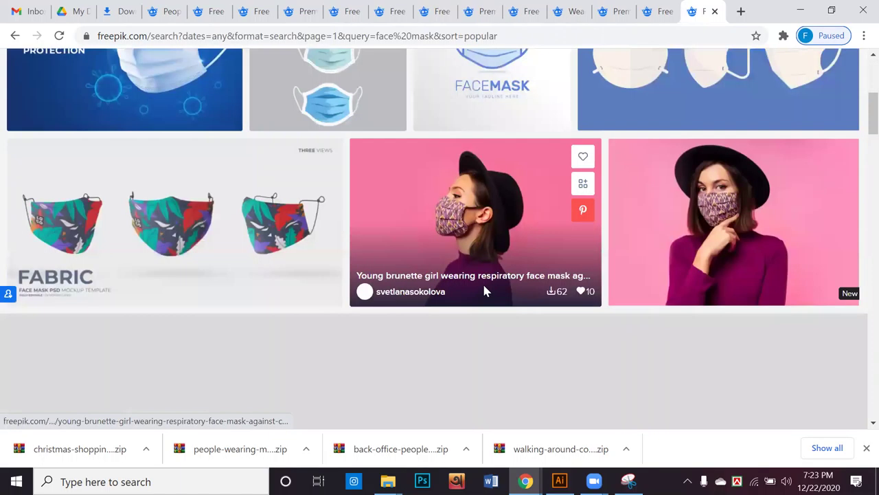
scroll(490, 286, up, 1)
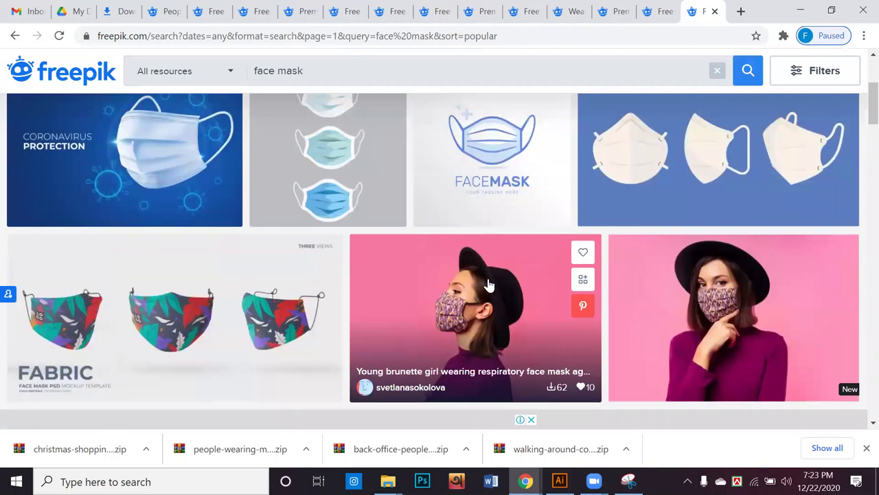
scroll(490, 285, down, 4)
scroll(488, 288, down, 9)
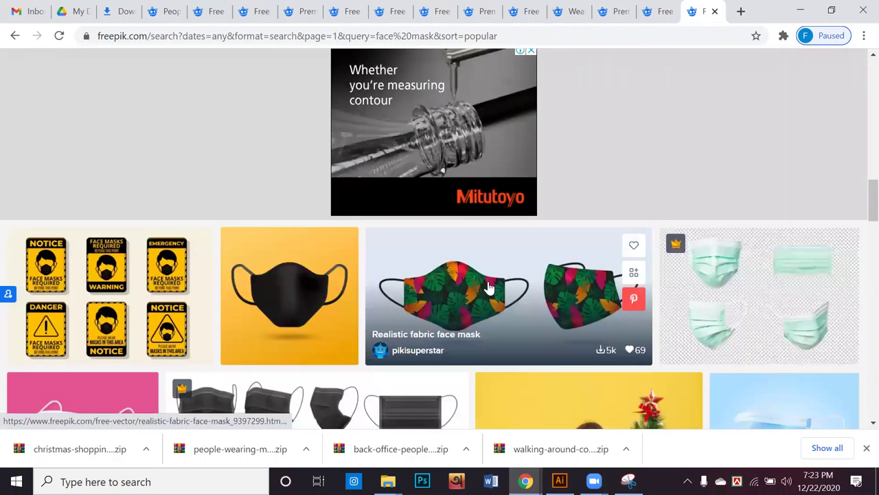
scroll(489, 288, down, 1)
scroll(320, 247, up, 1)
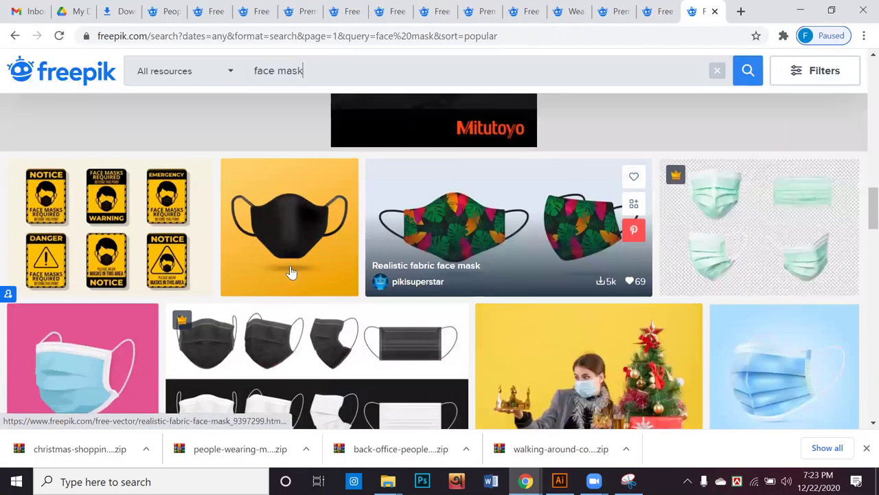
scroll(76, 273, down, 5)
scroll(204, 275, down, 10)
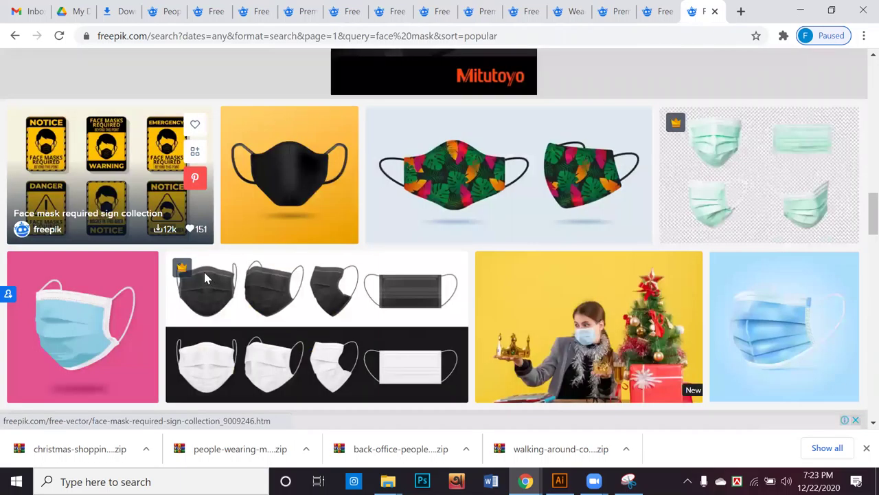
scroll(203, 280, down, 3)
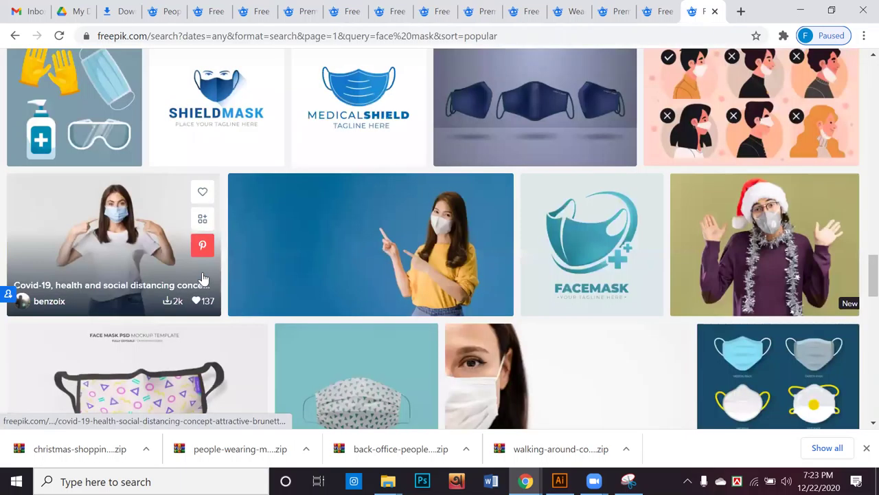
scroll(203, 278, down, 3)
scroll(204, 270, down, 1)
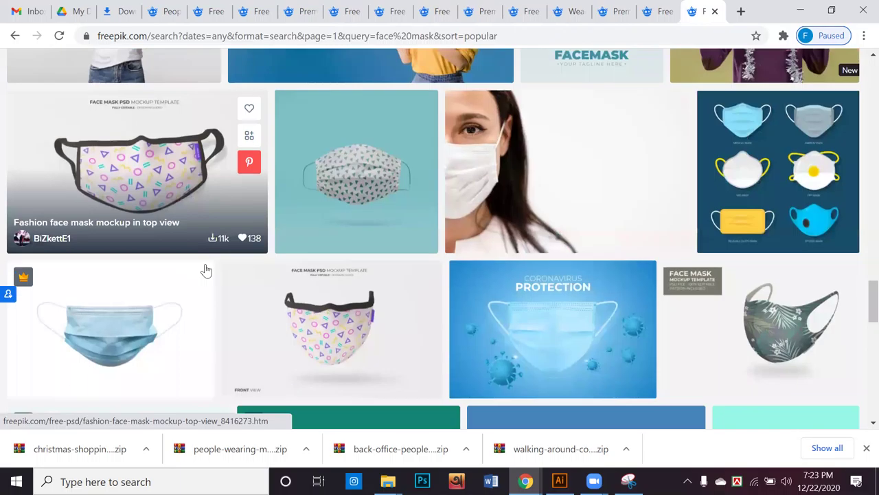
scroll(204, 270, down, 5)
scroll(204, 270, down, 1)
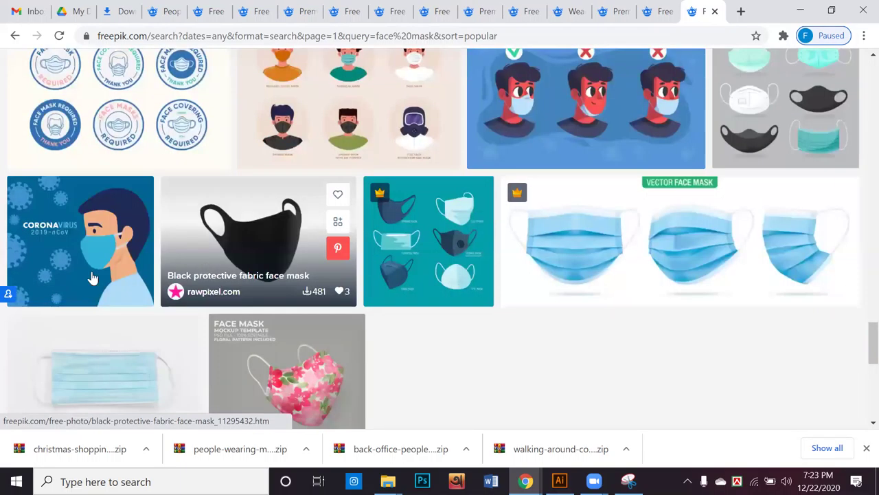
Open the coronavirus man-with-face-mask vector and snip a rectangle around his masked face
click(58, 252)
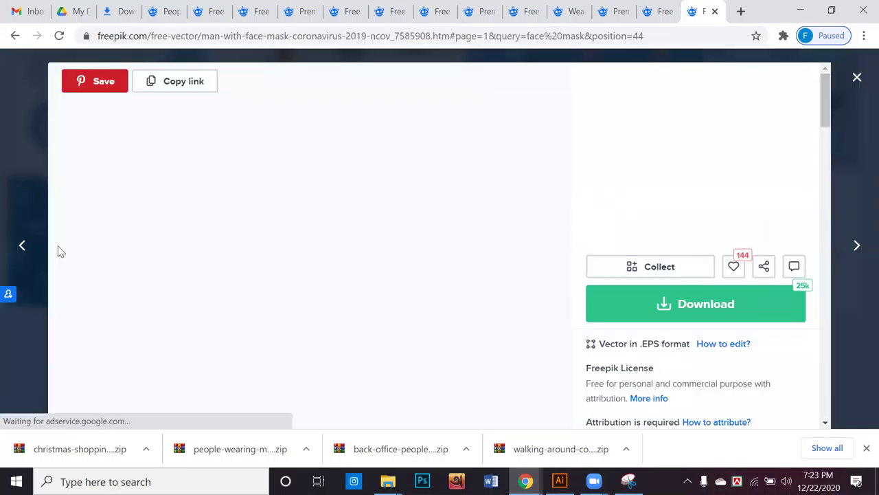
scroll(375, 283, down, 2)
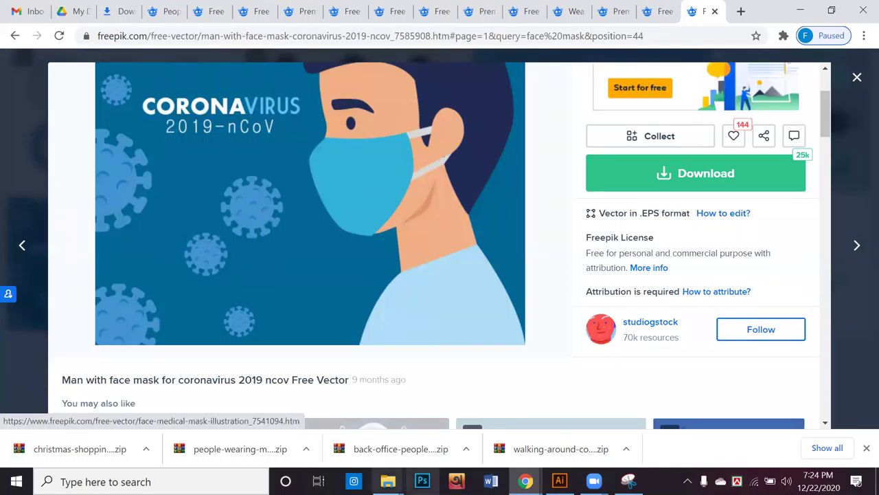
click(628, 480)
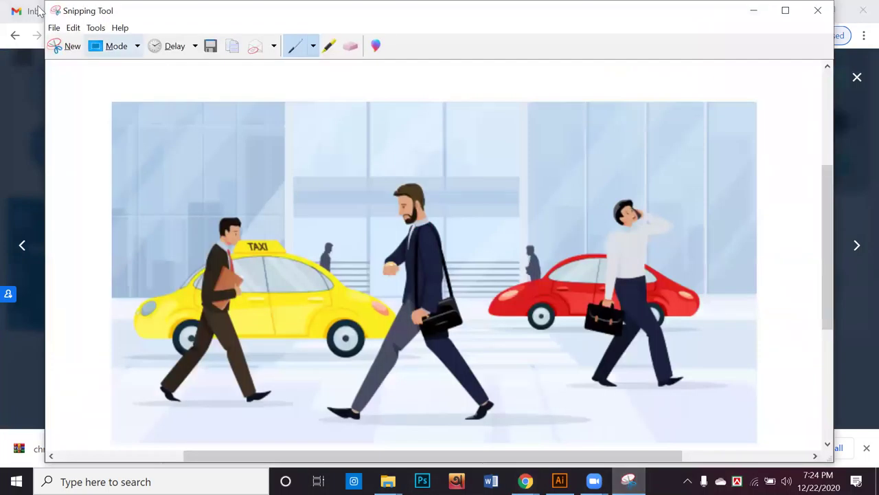
click(65, 47)
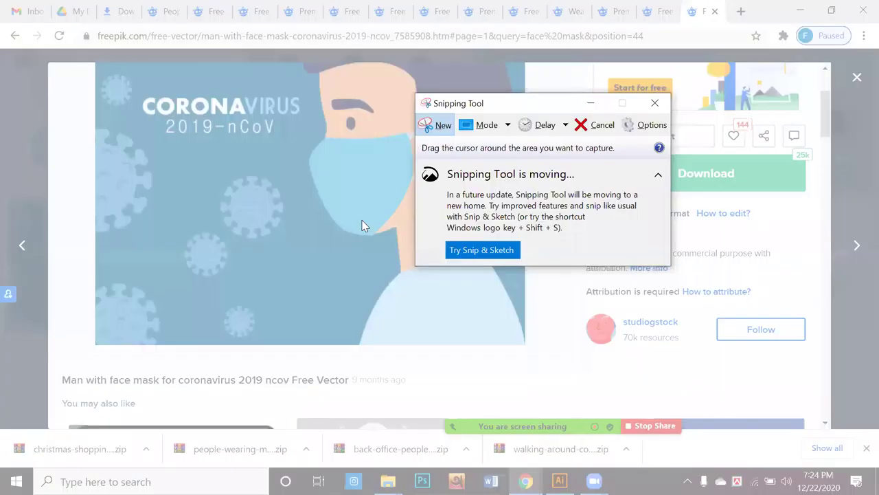
drag(284, 81, 435, 277)
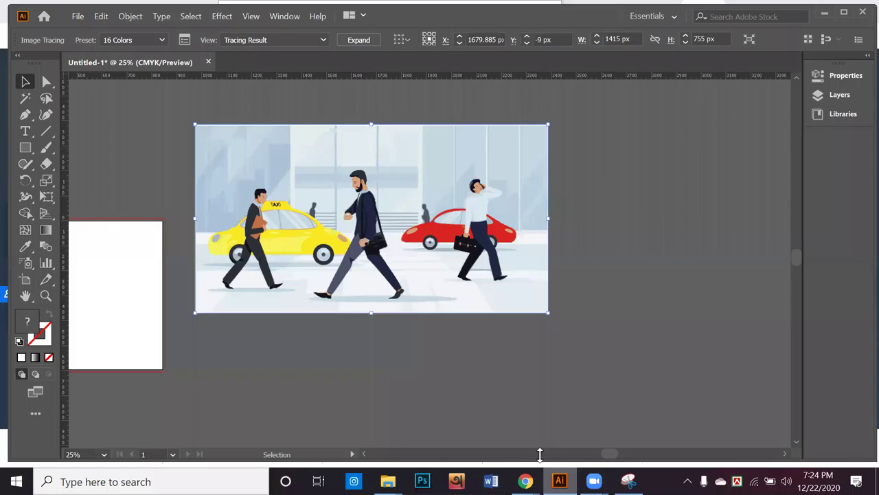
Paste the masked-face snip right of the walking-people scene and trace it with the 6 Colors preset
key(ctrl+v)
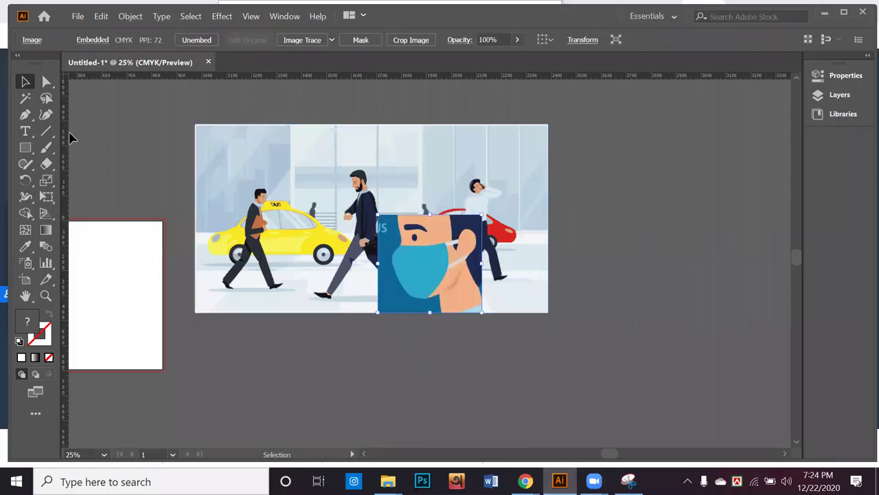
drag(418, 269, 715, 275)
key(ctrl+shift+a)
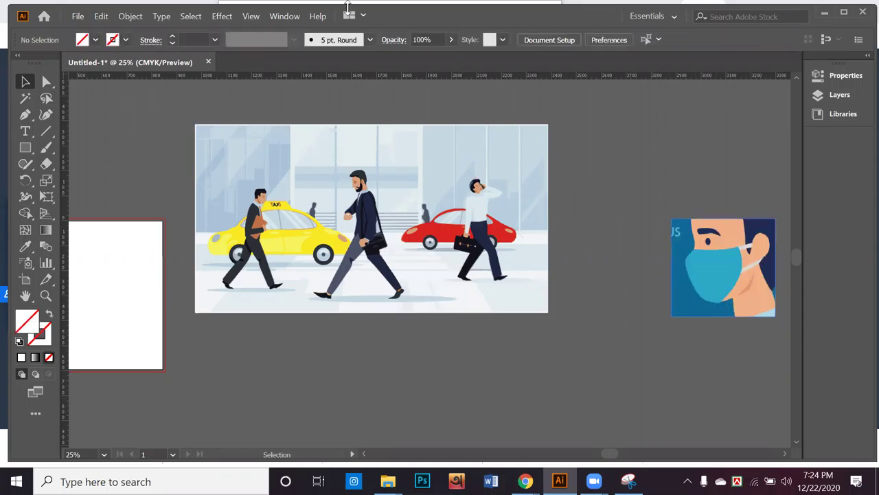
key(ctrl+z)
click(331, 39)
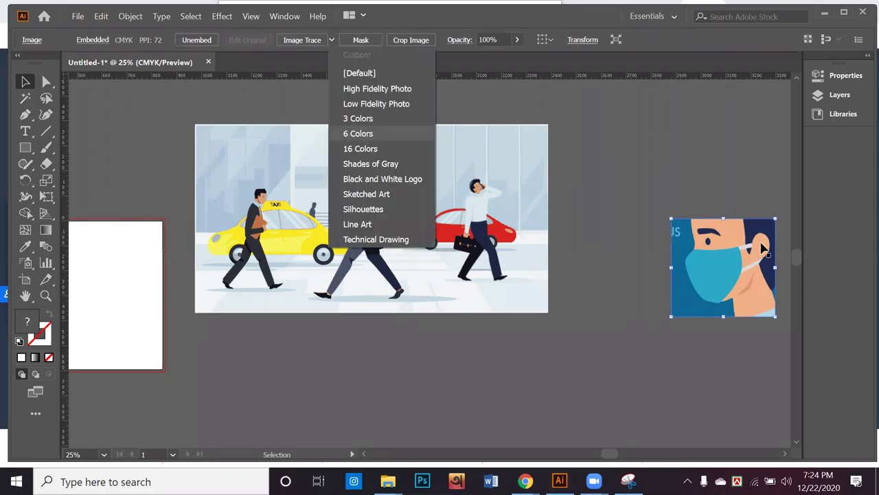
key(Return)
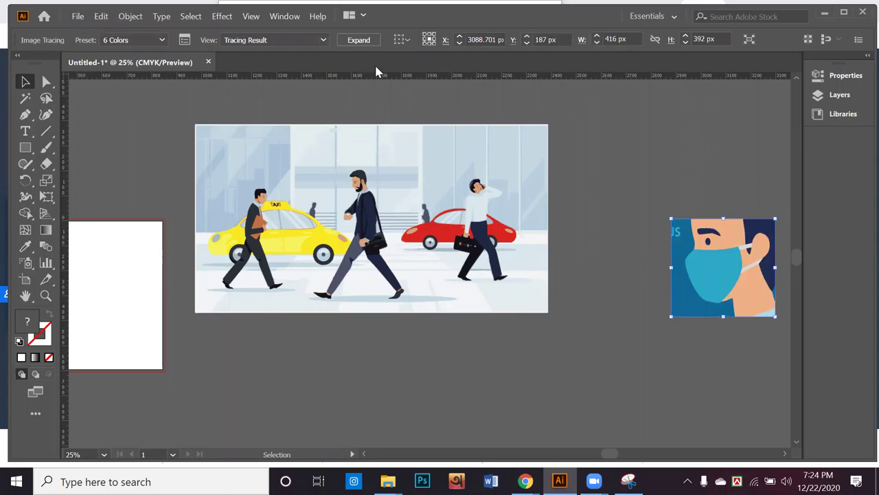
Expand the traced face and ungroup it into separate editable shapes
click(367, 42)
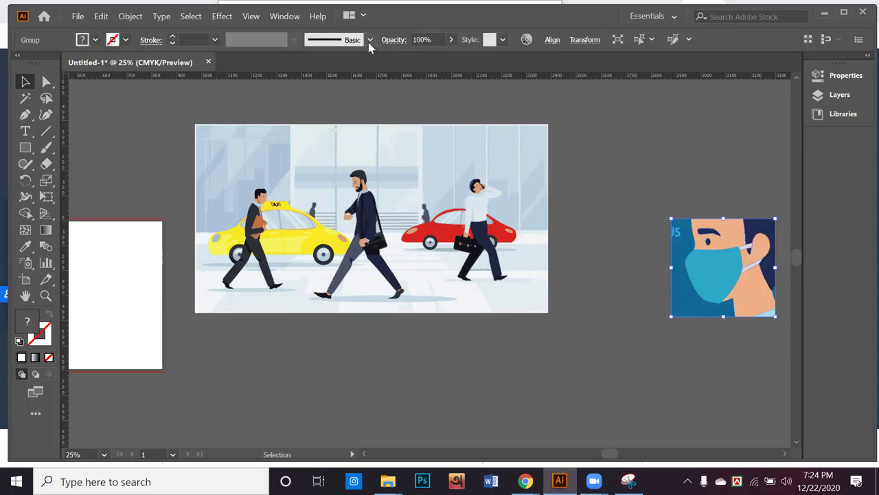
right_click(700, 248)
click(719, 348)
drag(742, 282, 570, 369)
key(ctrl+z)
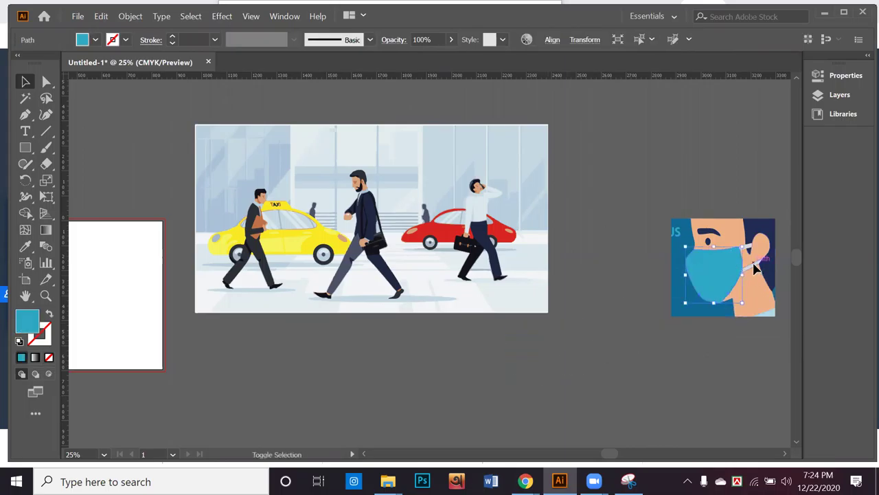
Try picking out the mask and its ear strap among the ungrouped face pieces
shift+click(751, 252)
drag(738, 258, 603, 327)
key(ctrl+z)
key(ctrl+z)
key(ctrl+z)
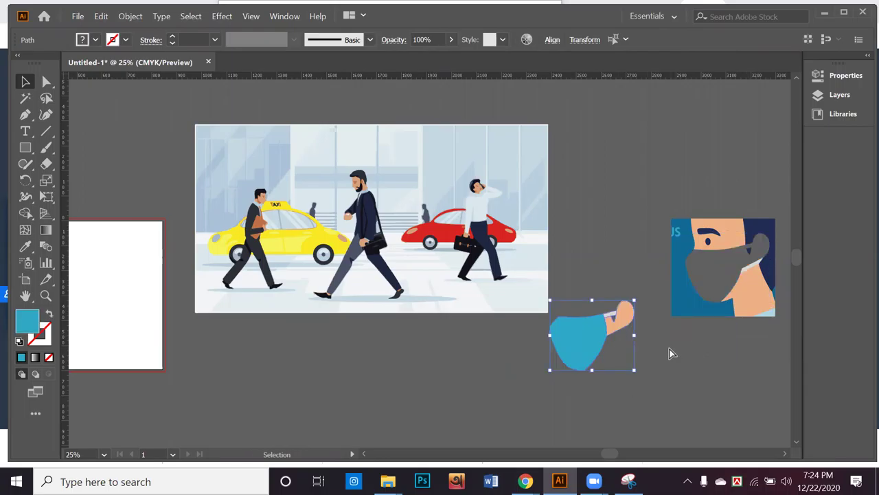
shift+click(759, 272)
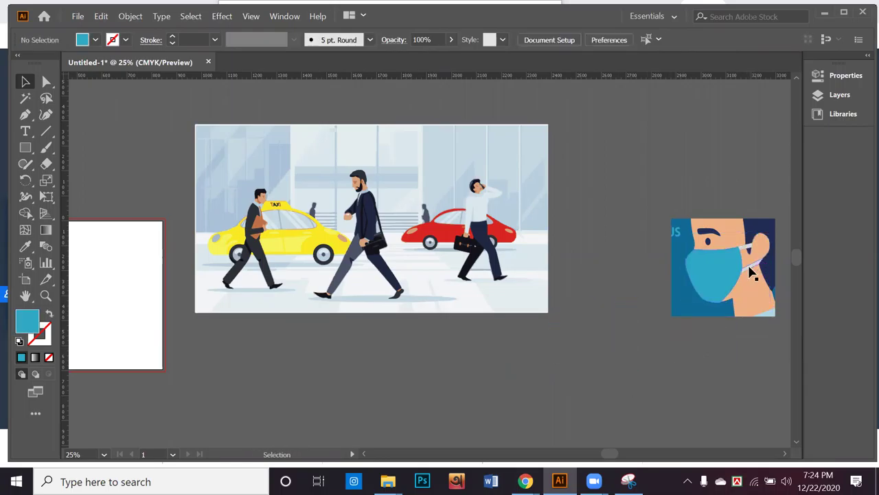
click(758, 270)
shift+click(756, 267)
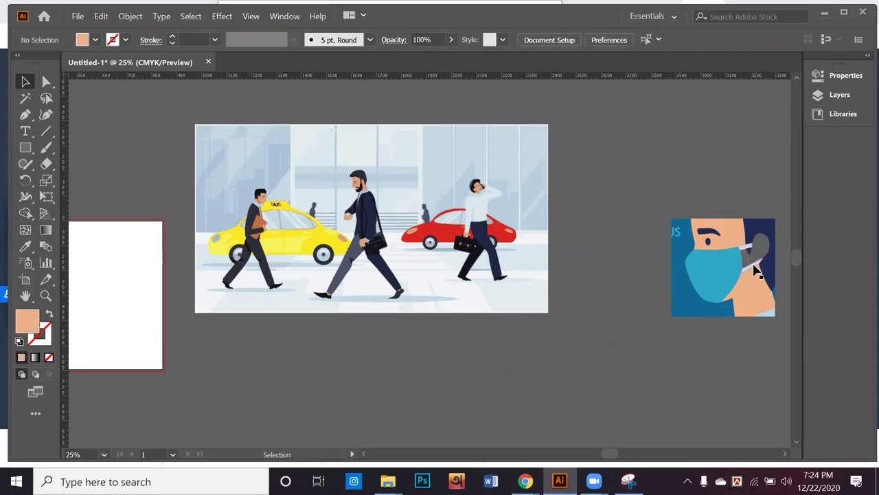
Move the cyan mask together with the small strap piece below the face artwork
click(745, 255)
key(shift)
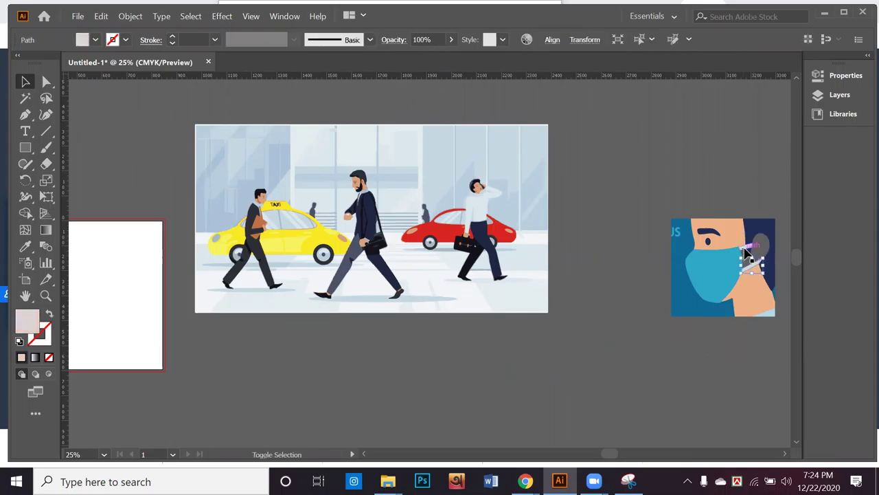
shift+click(720, 262)
drag(720, 265, 605, 379)
click(765, 368)
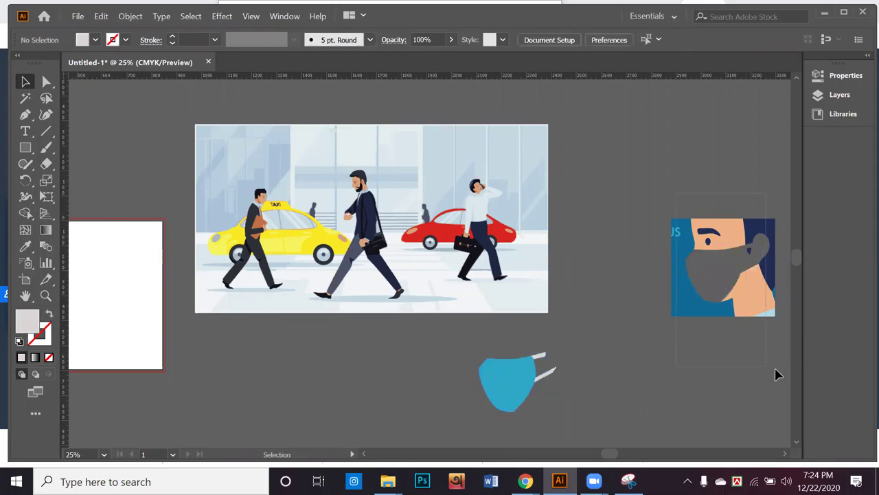
Remove the remaining face artwork, leaving only the cyan mask shape
key(ctrl+z)
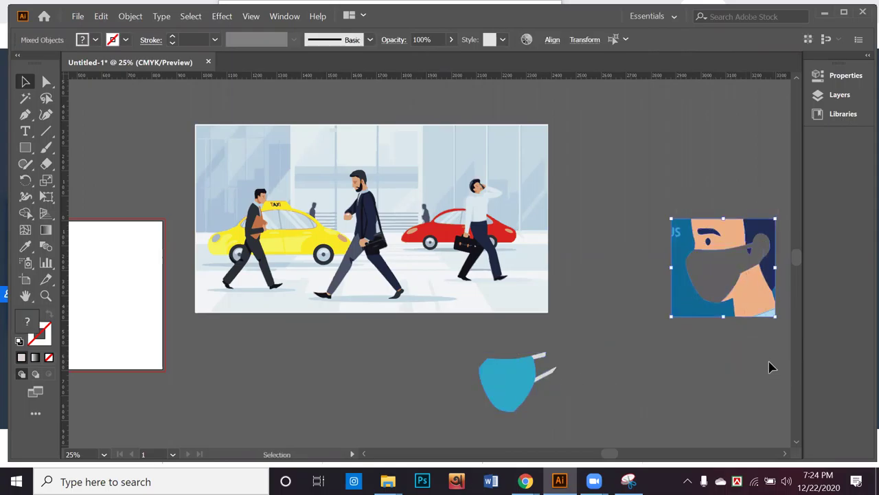
key(ctrl+z)
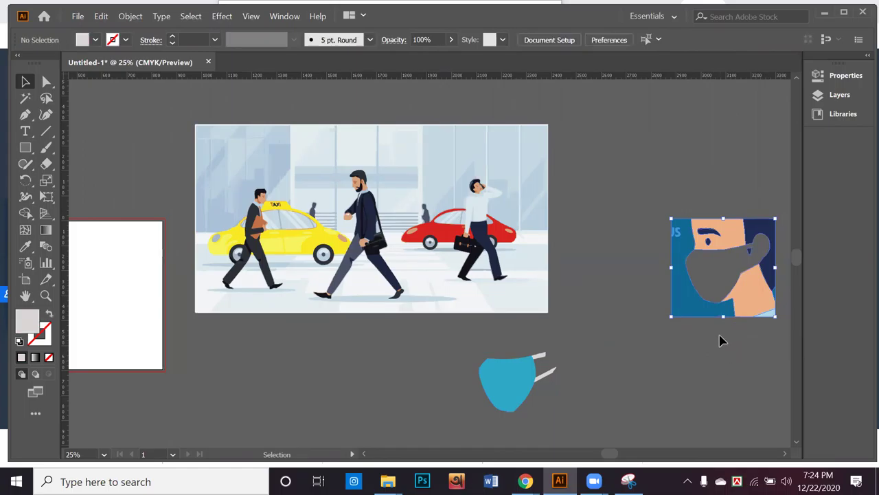
key(ctrl+z)
key(ctrl+z)
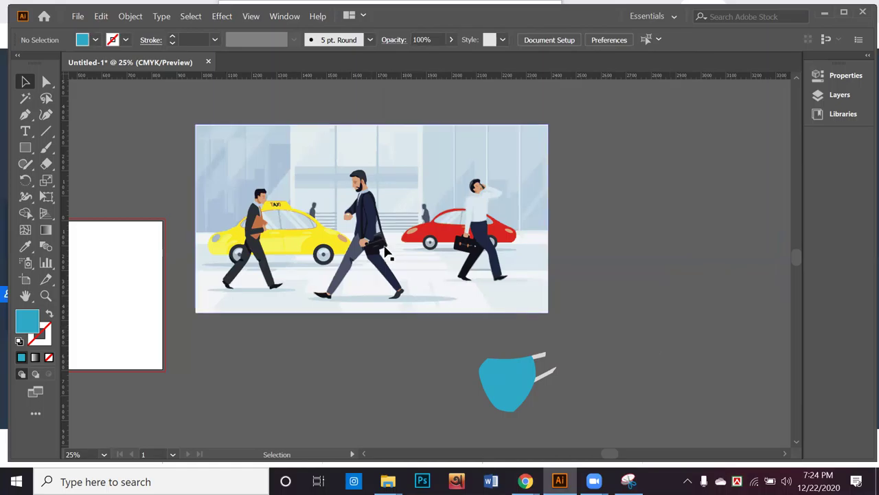
Survey the full artboard layout, then minimize the Illustrator window
scroll(282, 191, up, 2)
scroll(282, 191, down, 2)
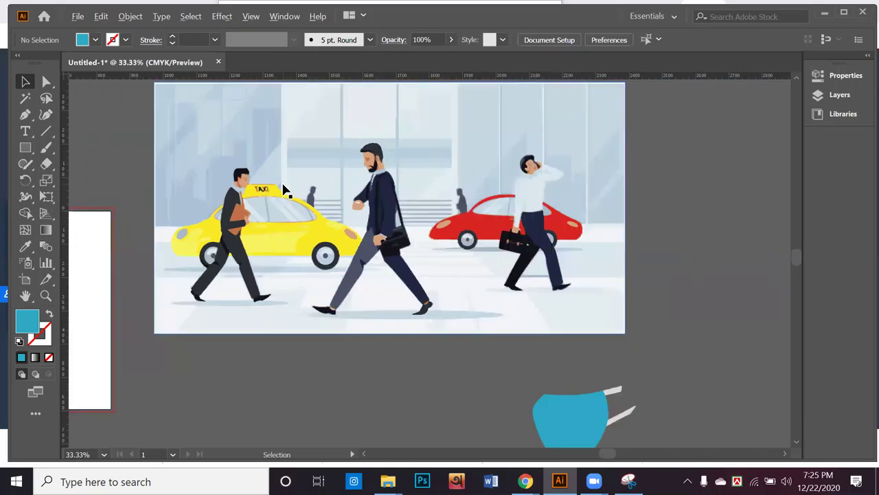
drag(275, 176, 353, 210)
scroll(331, 189, down, 3)
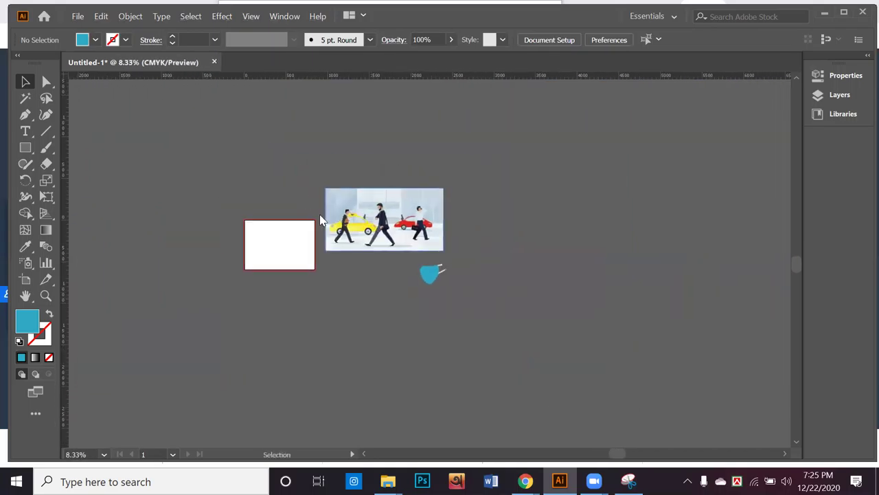
click(825, 13)
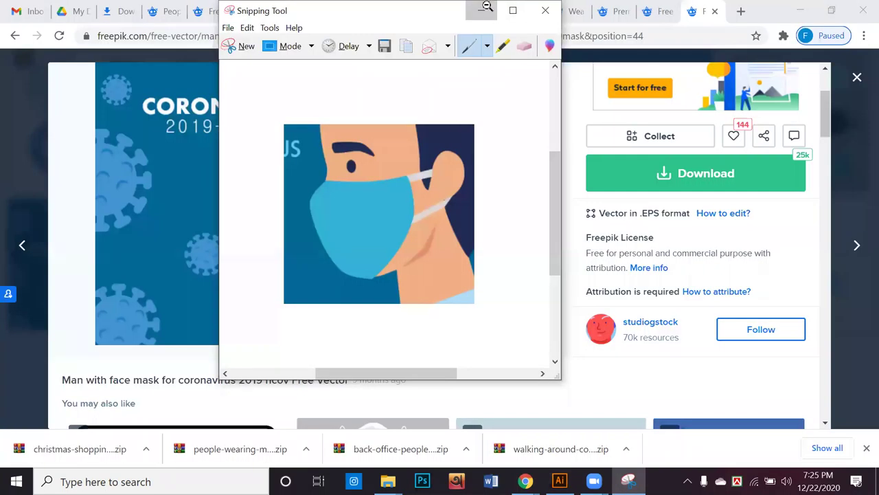
Minimize Snipping Tool and browse the related face-mask images on Freepik
click(484, 10)
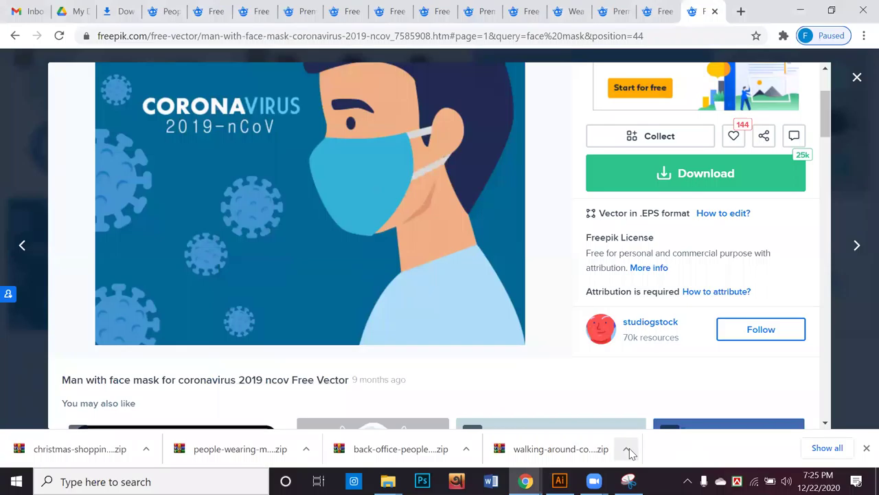
scroll(557, 311, down, 8)
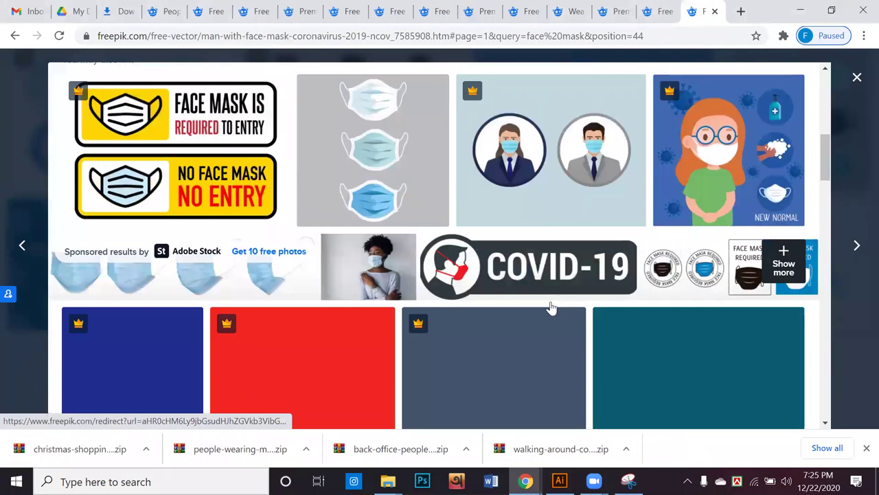
scroll(550, 306, down, 4)
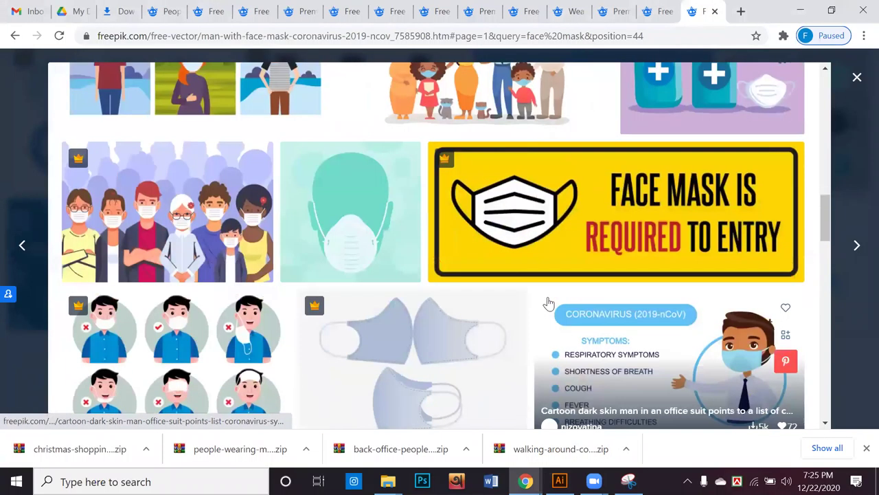
scroll(549, 306, down, 5)
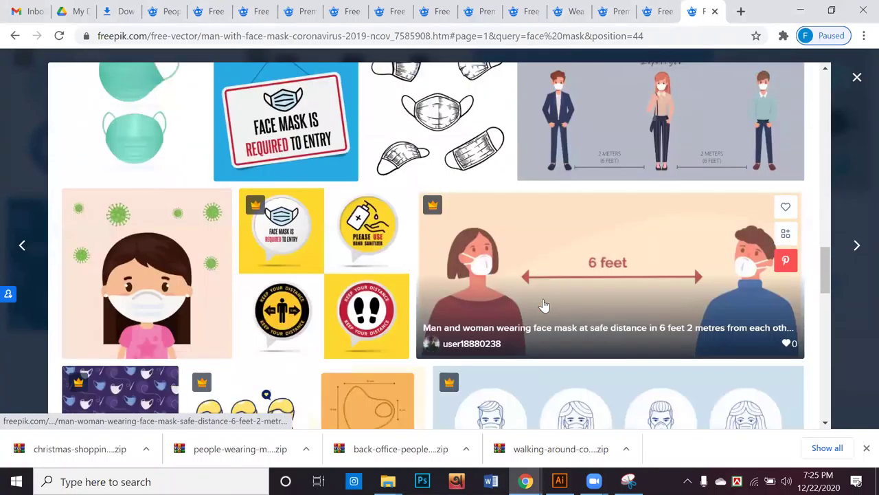
scroll(542, 304, down, 4)
Show the walking-around download in its folder from Chrome's download bar
scroll(542, 304, up, 3)
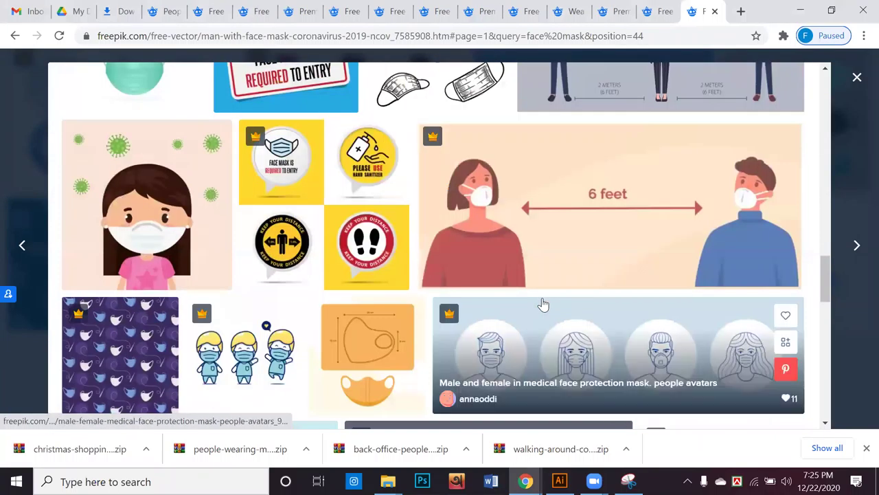
scroll(543, 303, down, 10)
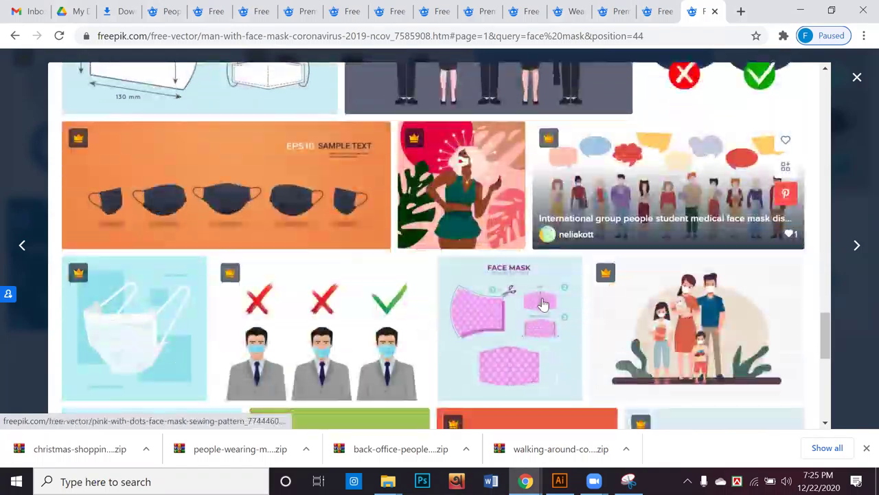
scroll(543, 304, down, 5)
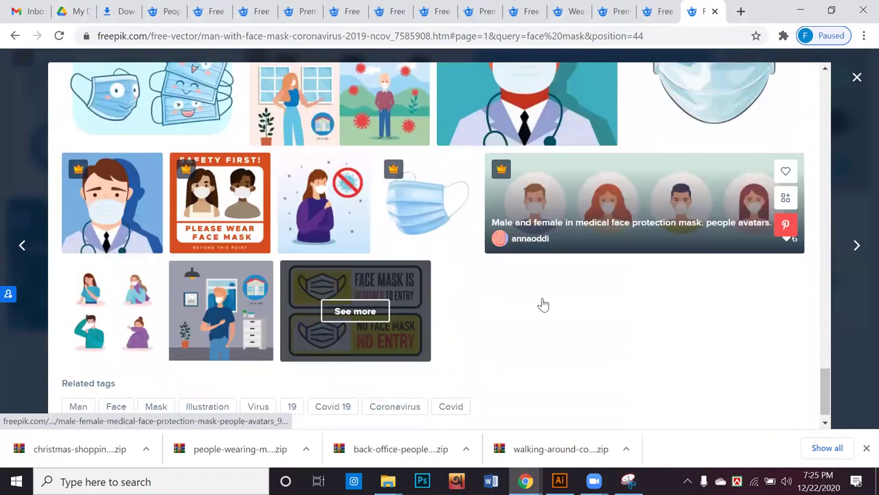
scroll(543, 304, down, 1)
click(627, 450)
click(647, 405)
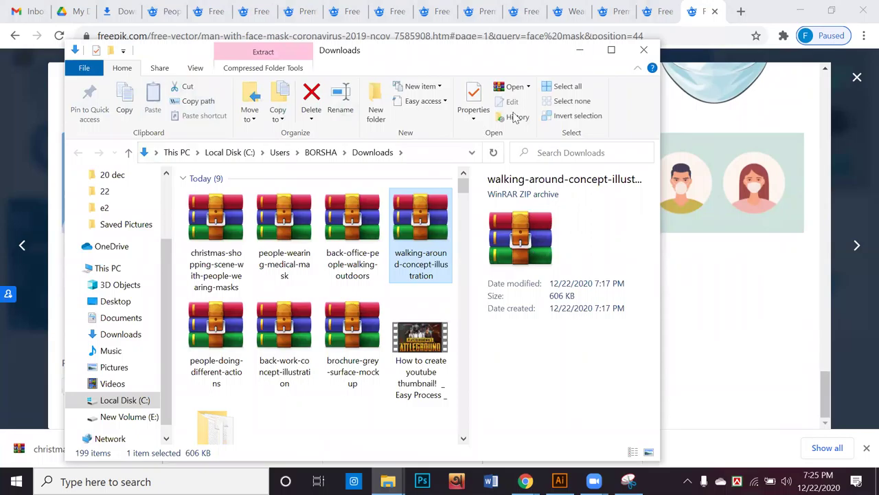
Maximize the Downloads window and sort its items by Type
click(611, 50)
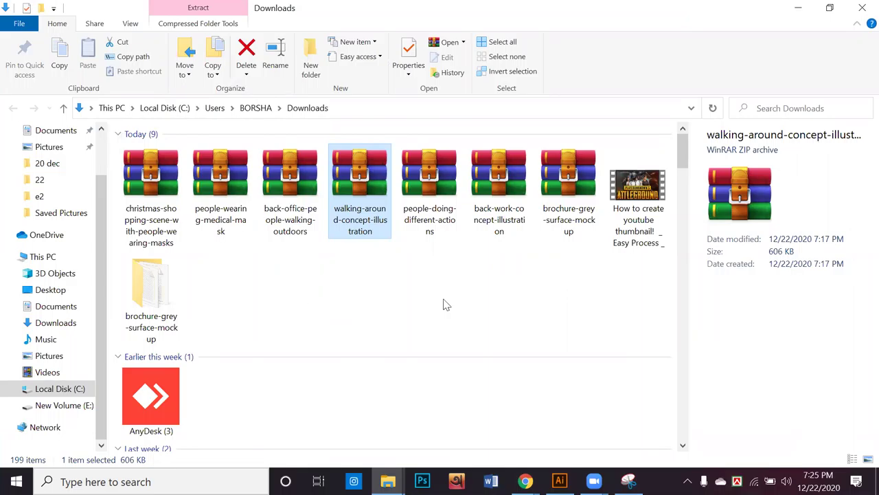
right_click(397, 294)
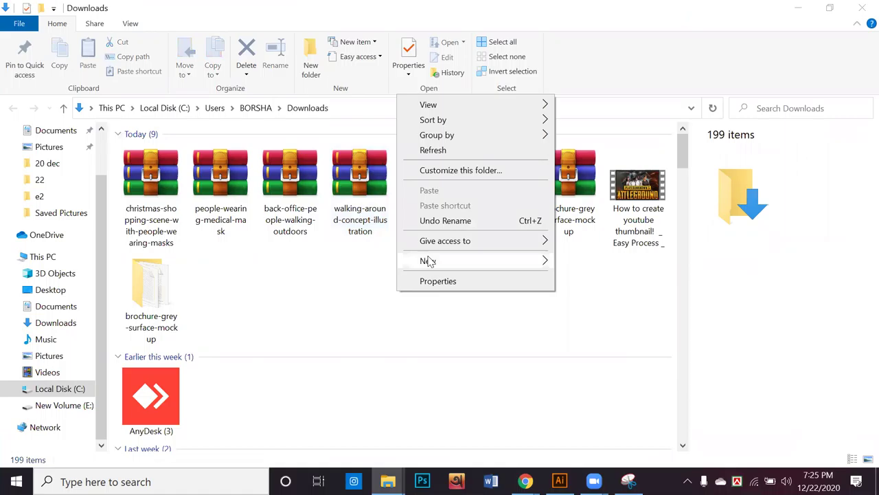
mouse_move(448, 122)
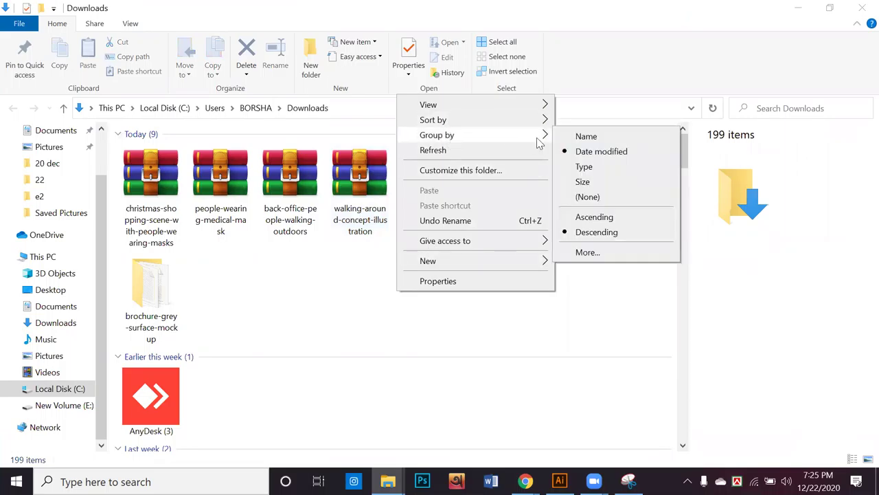
mouse_move(490, 126)
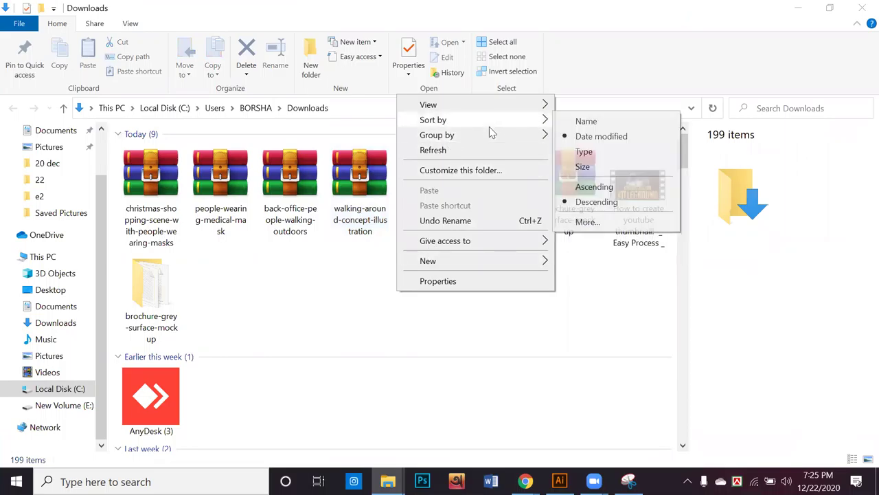
click(590, 152)
Group the Downloads items by Type
right_click(412, 274)
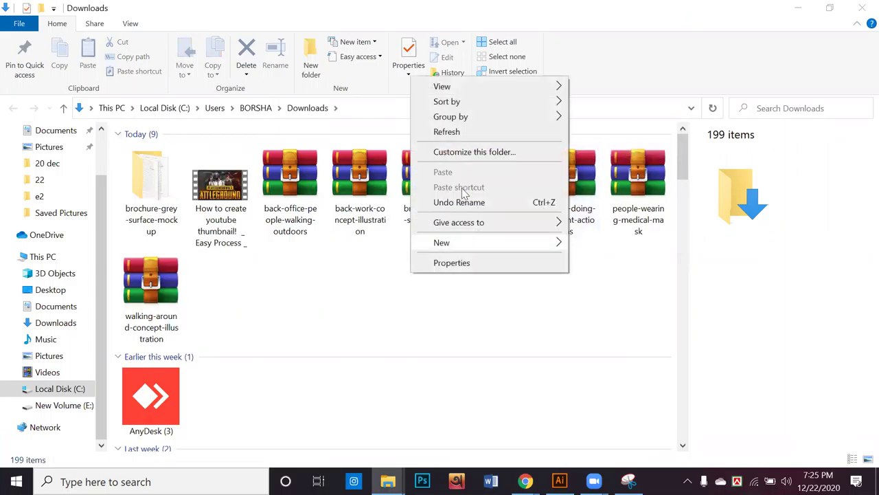
mouse_move(492, 118)
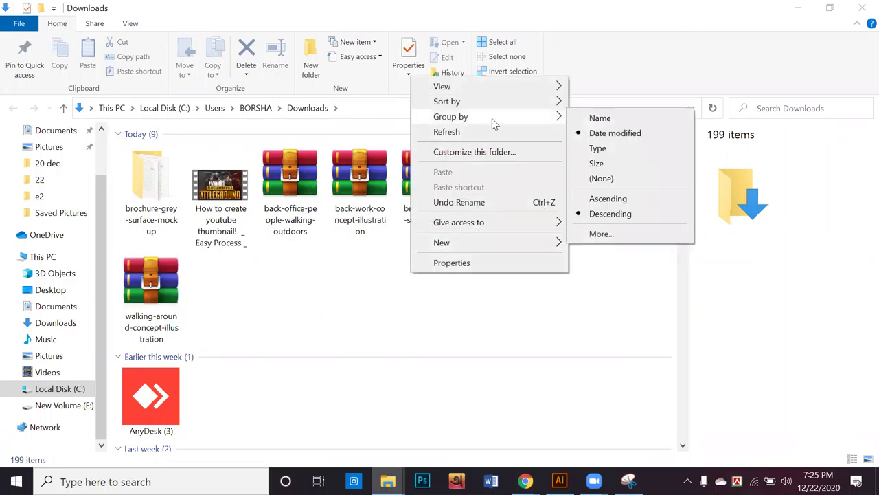
click(597, 152)
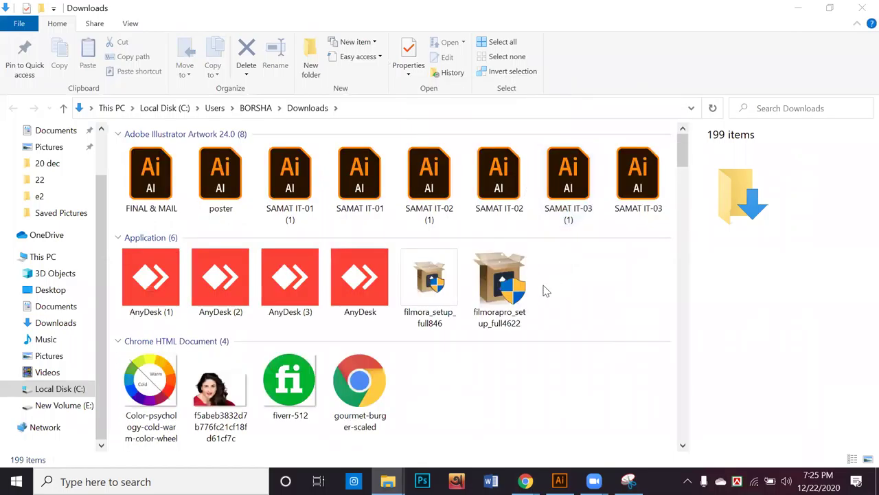
scroll(544, 290, down, 5)
scroll(544, 290, down, 5)
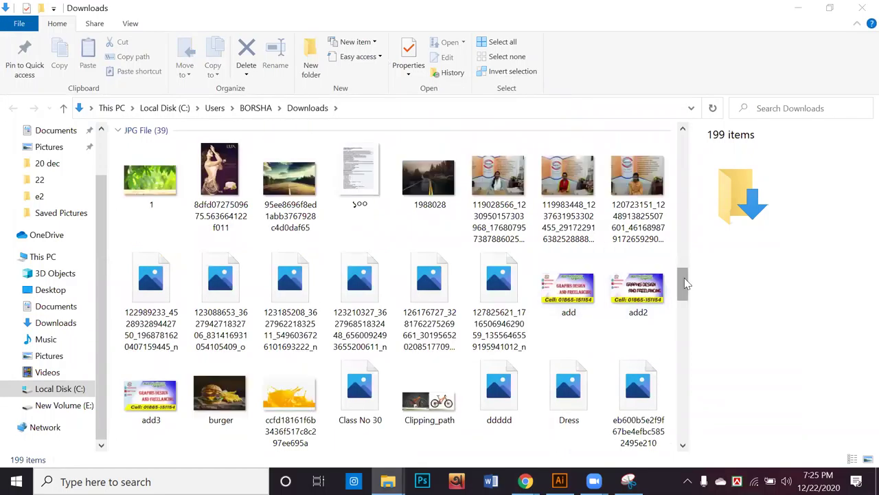
scroll(688, 349, down, 10)
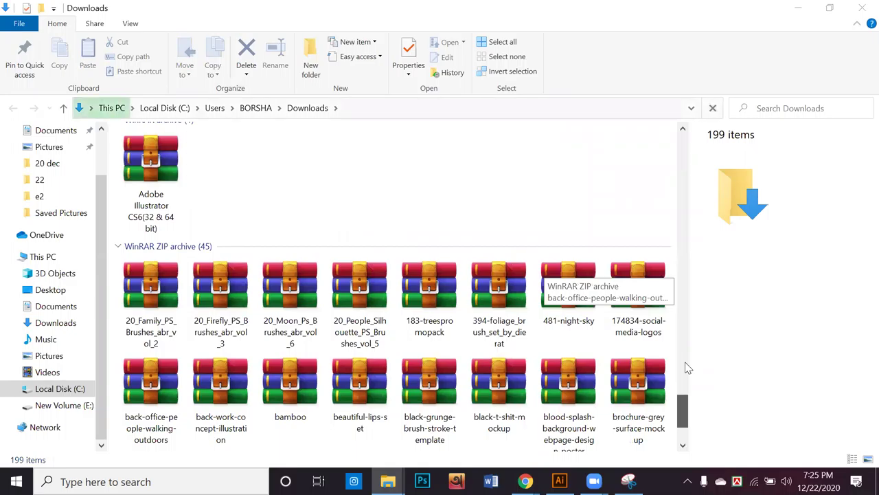
drag(684, 378, 685, 135)
Open the Choose Details list via Sort by > More and scroll to the Date entry
right_click(562, 281)
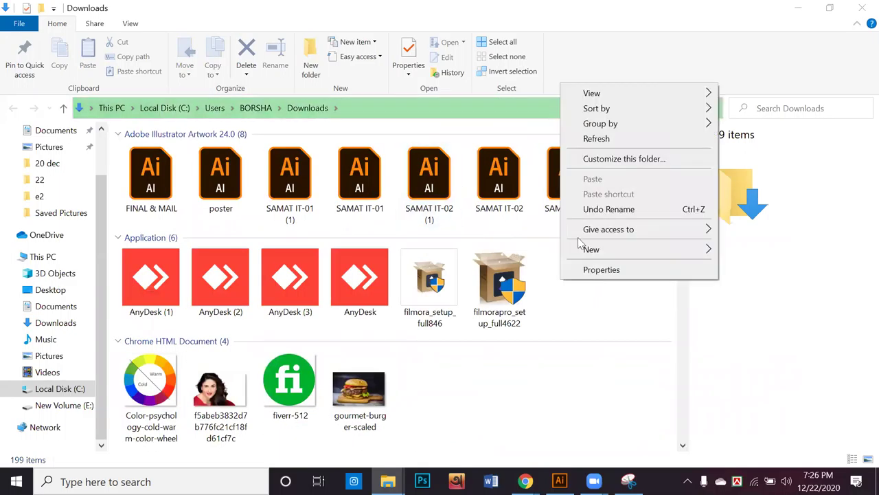
mouse_move(598, 124)
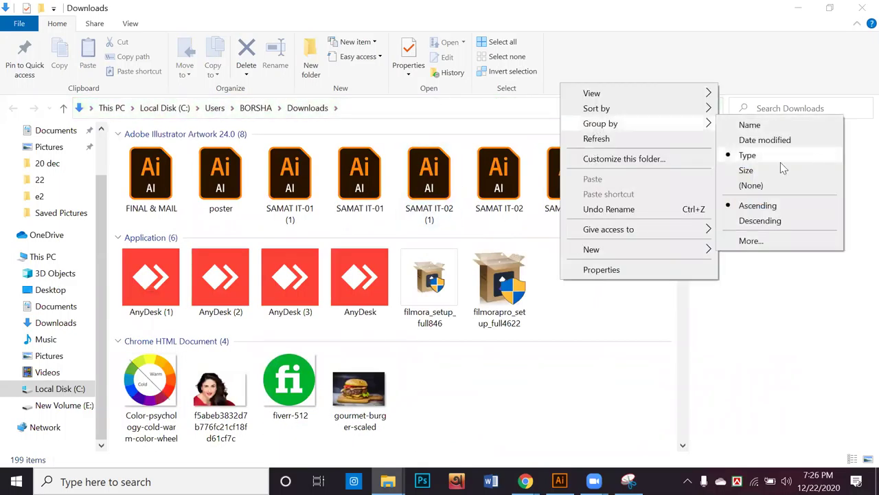
mouse_move(680, 110)
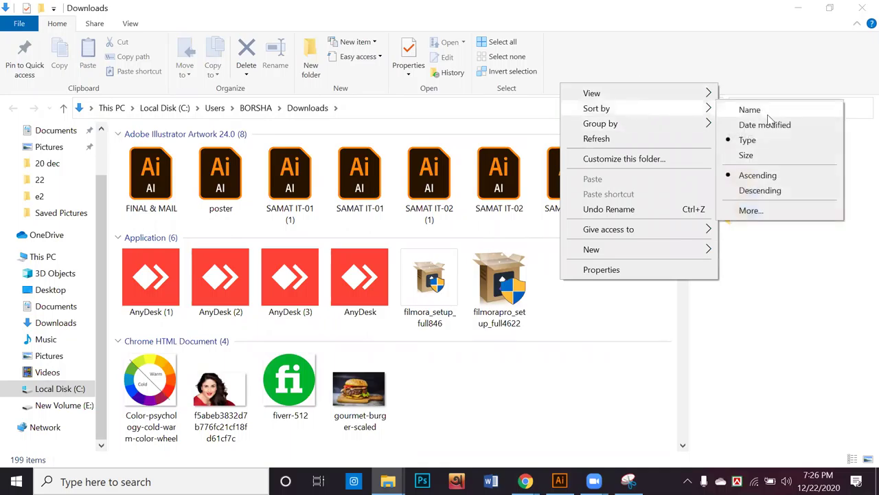
click(751, 210)
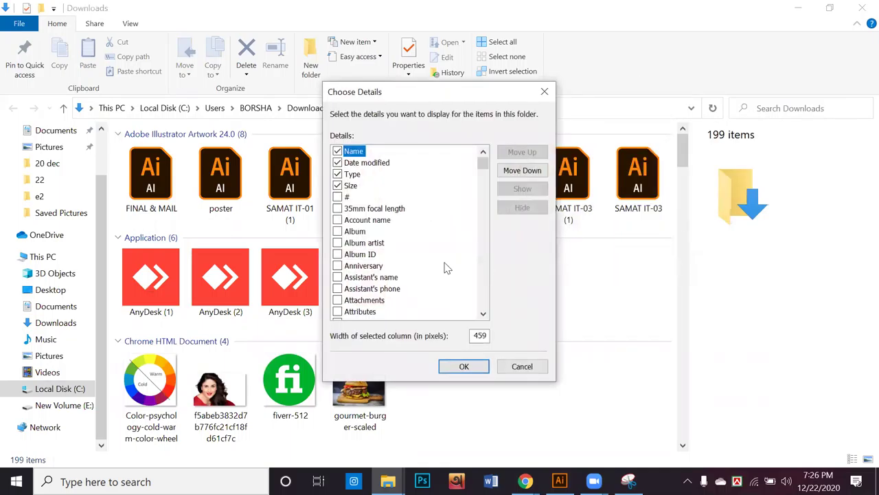
scroll(369, 259, down, 5)
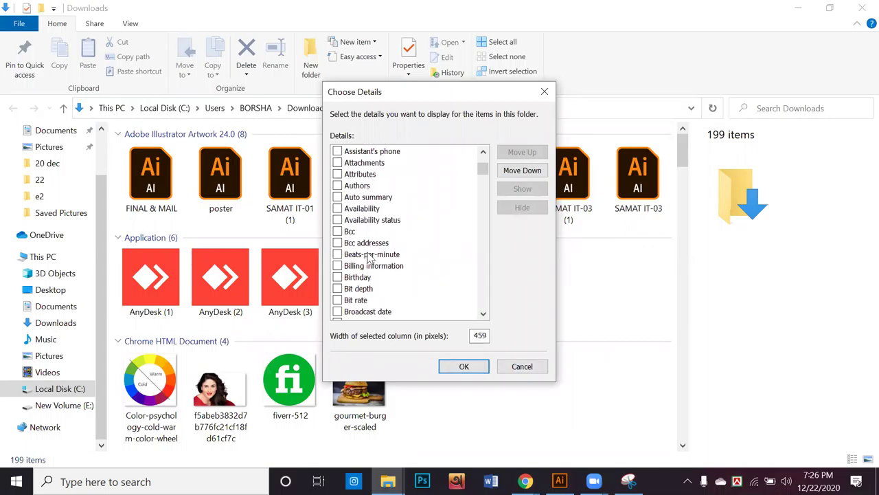
scroll(391, 257, down, 1)
scroll(388, 253, down, 5)
scroll(387, 254, up, 11)
scroll(389, 247, down, 3)
scroll(389, 248, down, 7)
scroll(389, 249, down, 9)
scroll(389, 250, down, 3)
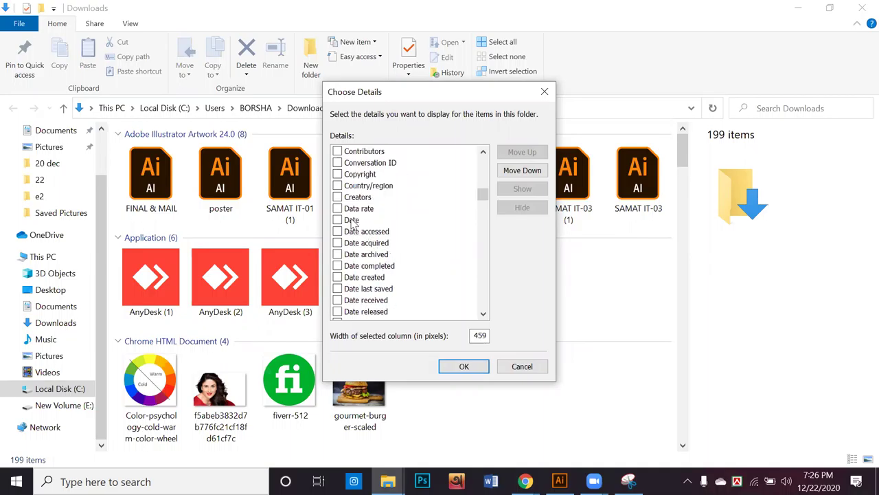
Enable the Date detail column and refresh the folder view
click(352, 221)
click(338, 220)
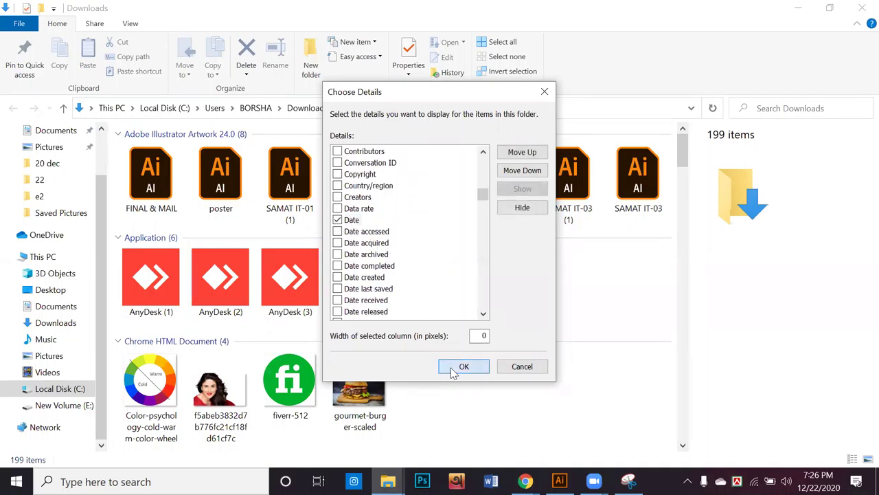
click(462, 367)
right_click(577, 283)
click(609, 139)
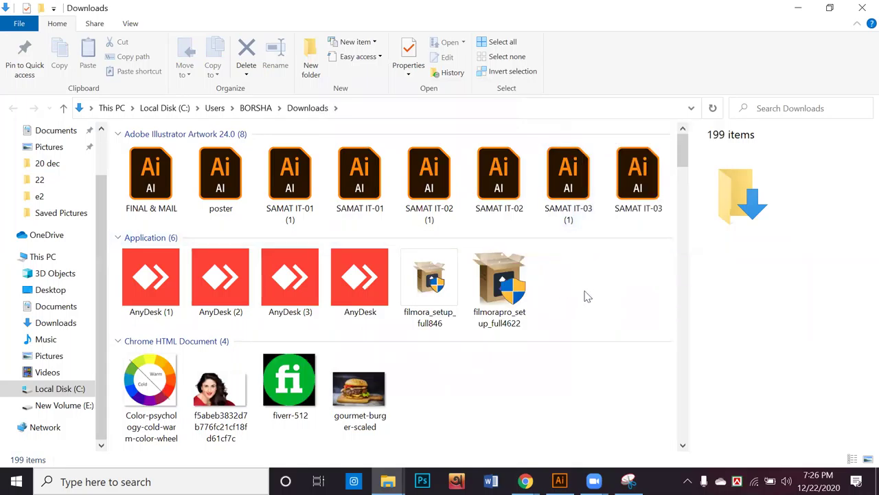
Scroll the Downloads folder to the archives ending at walking-around-concept-illustration
scroll(680, 161, down, 20)
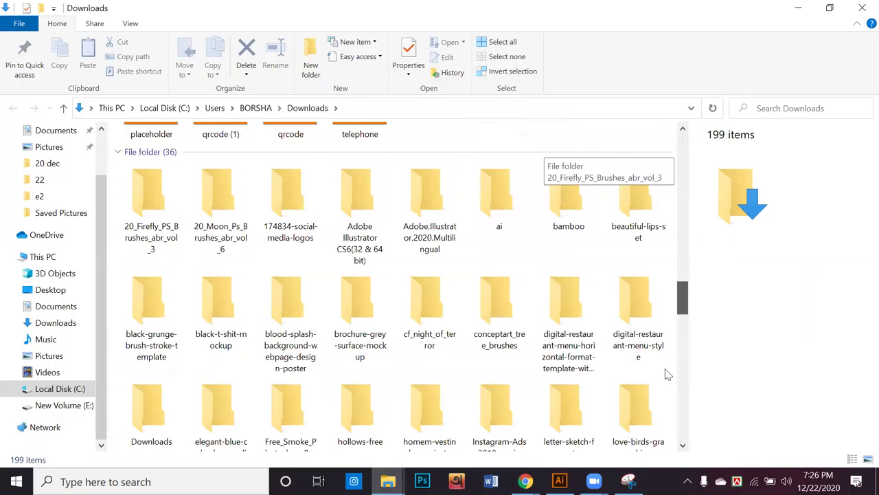
scroll(666, 377, down, 6)
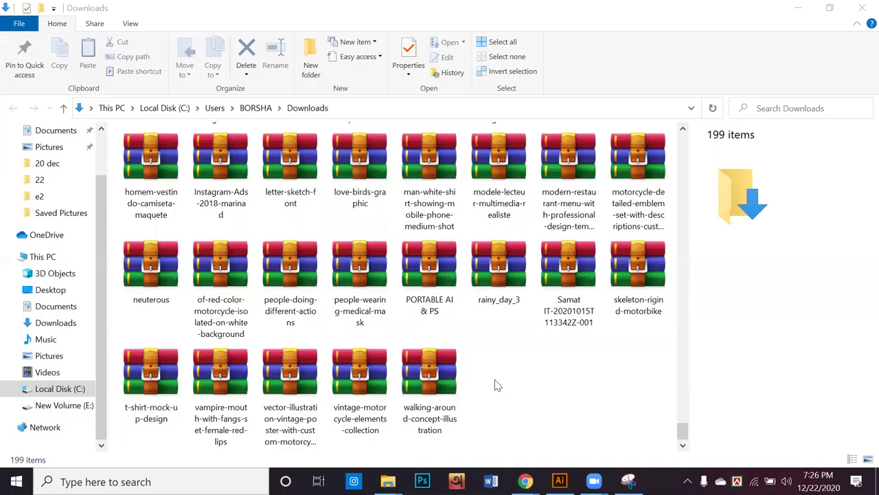
click(475, 411)
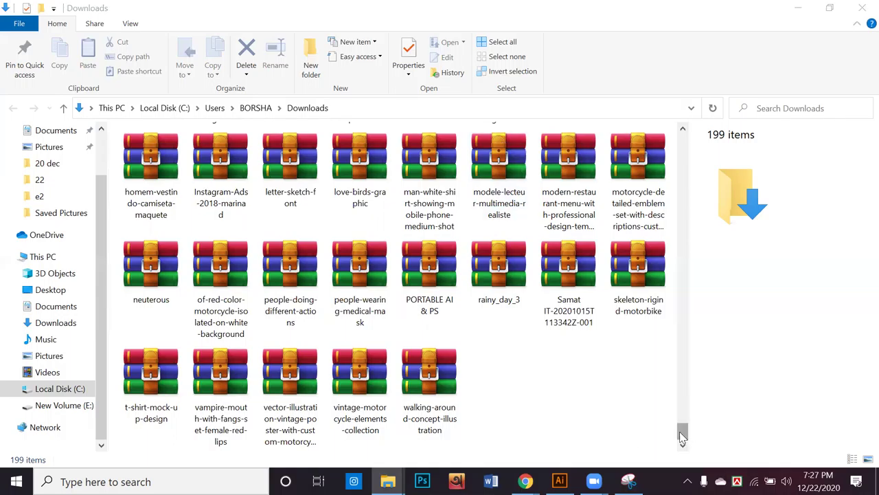
Group files by Date modified and cut the seven archives downloaded today
right_click(616, 431)
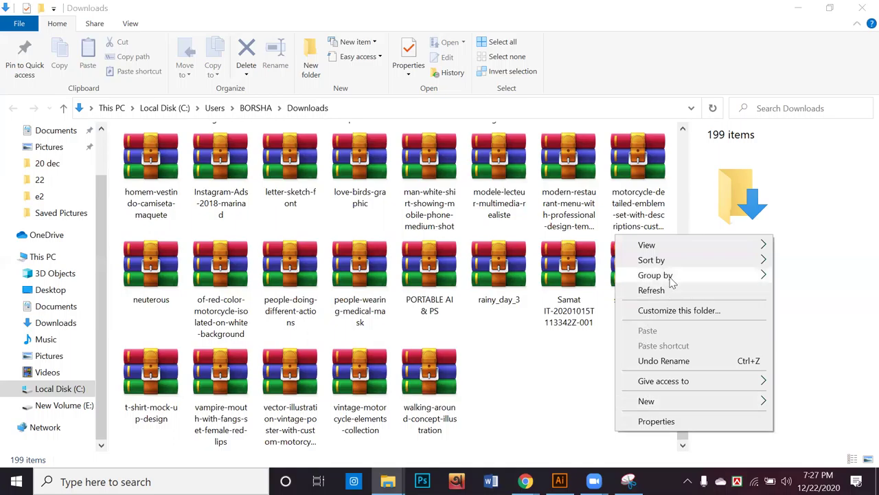
mouse_move(673, 279)
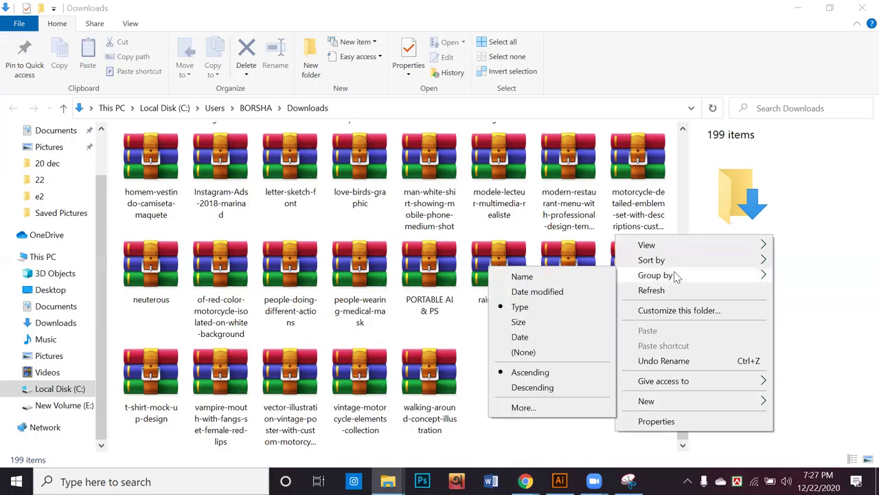
click(531, 294)
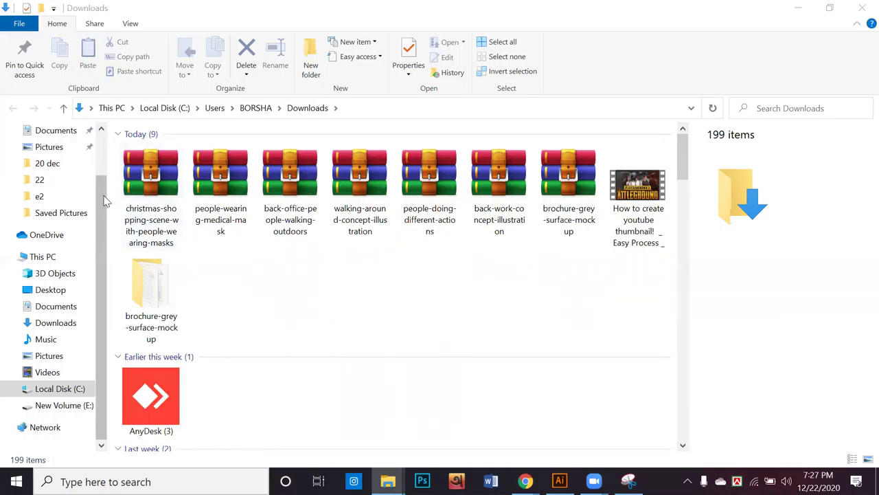
drag(116, 185, 549, 204)
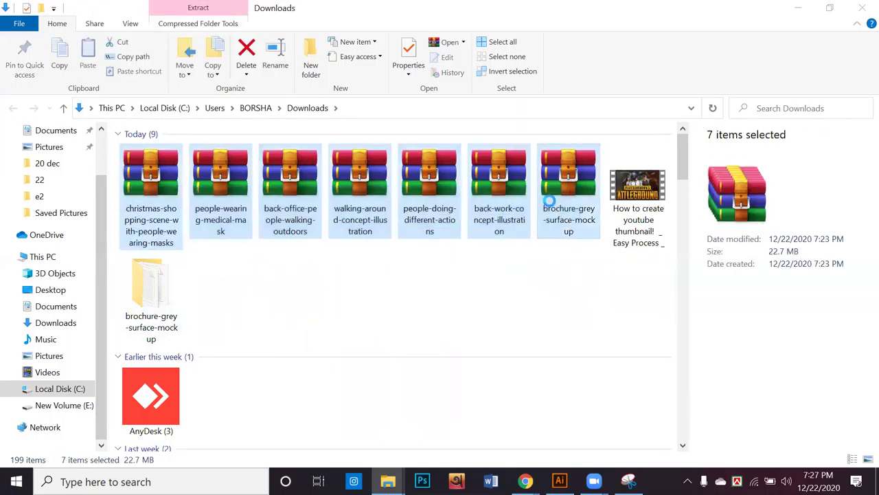
right_click(549, 205)
click(579, 372)
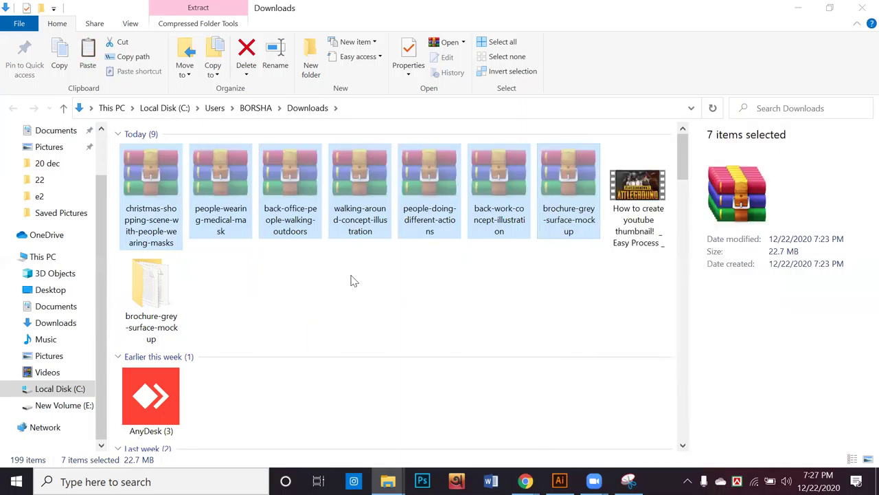
Create a New folder in Downloads and paste the seven archives into it
right_click(351, 278)
mouse_move(405, 244)
click(540, 246)
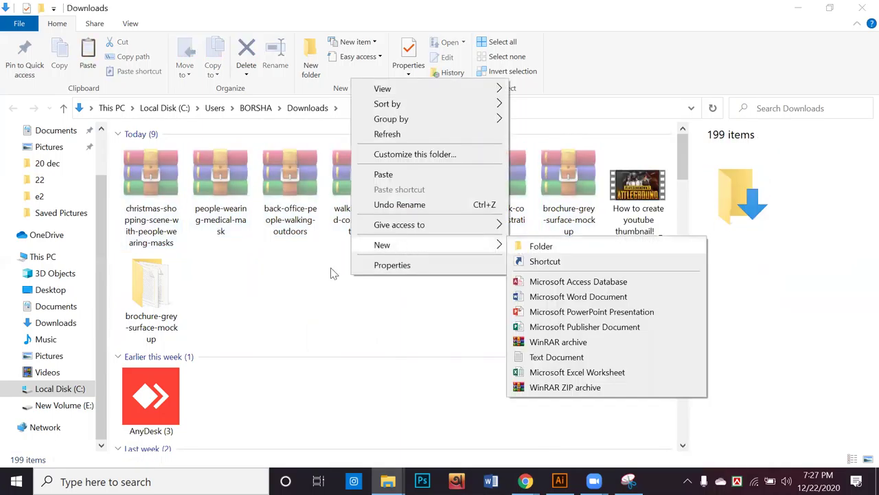
click(161, 287)
key(Return)
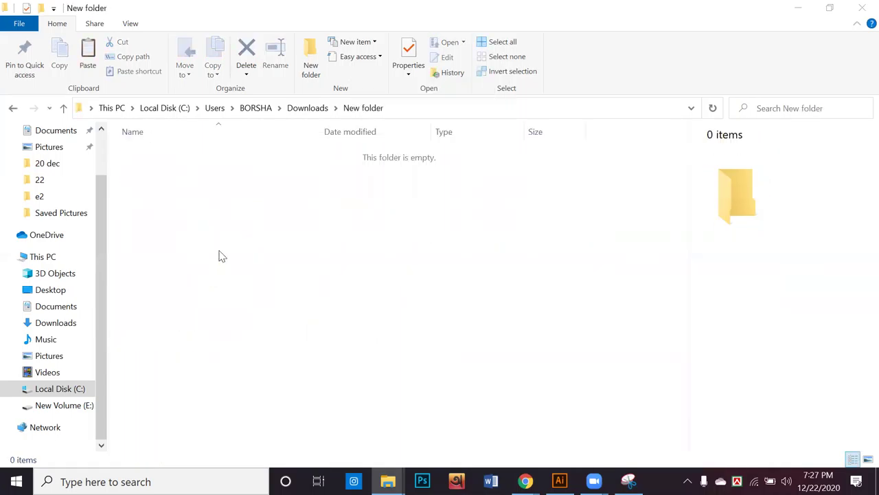
key(ctrl+v)
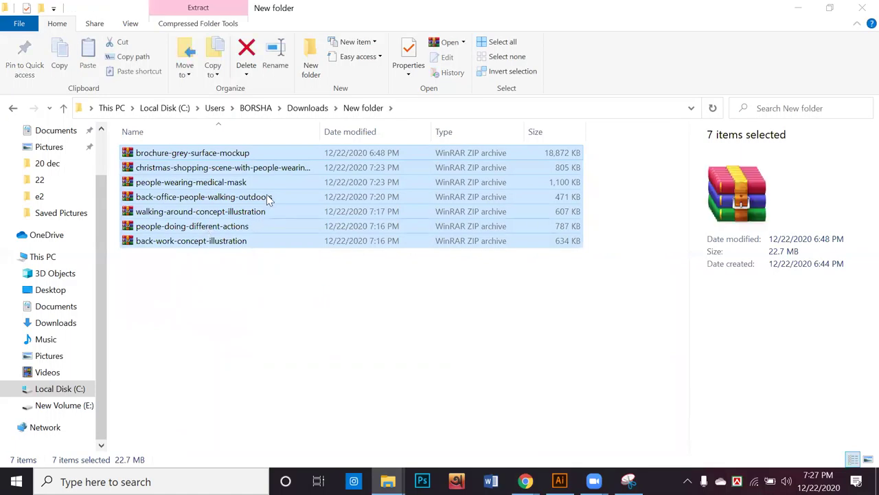
Extract the archives to the default path, accepting the duplicate license prompt
right_click(266, 194)
click(305, 236)
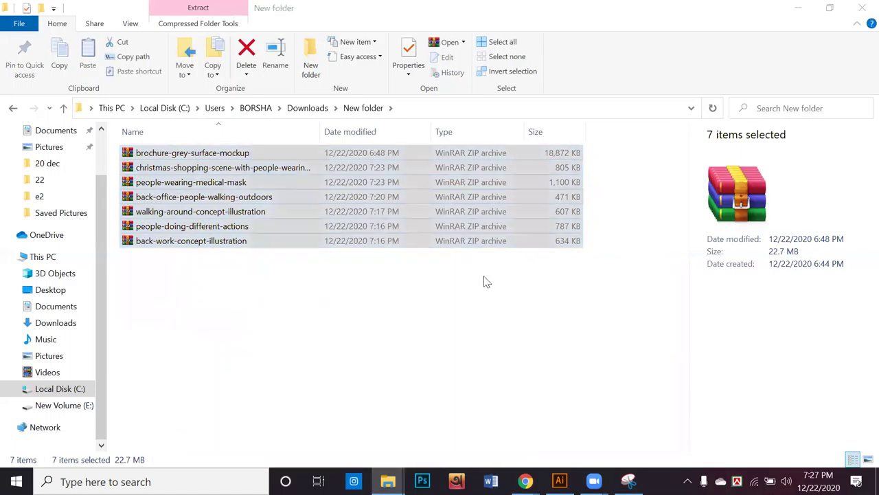
click(480, 377)
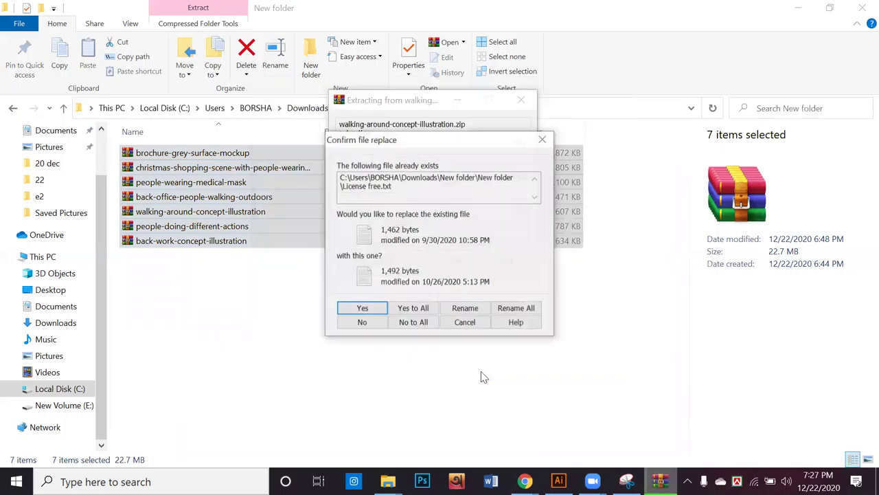
key(Return)
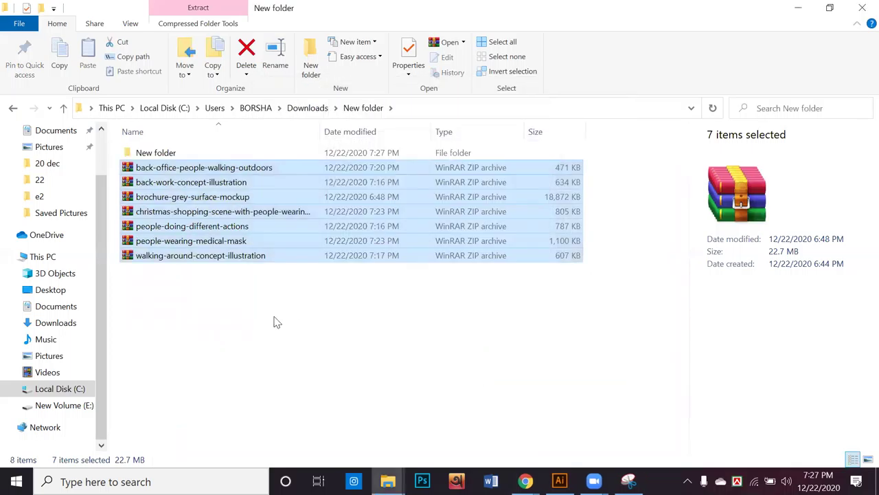
click(275, 320)
Open the extracted folder and open 2300.eps in Illustrator
double_click(199, 152)
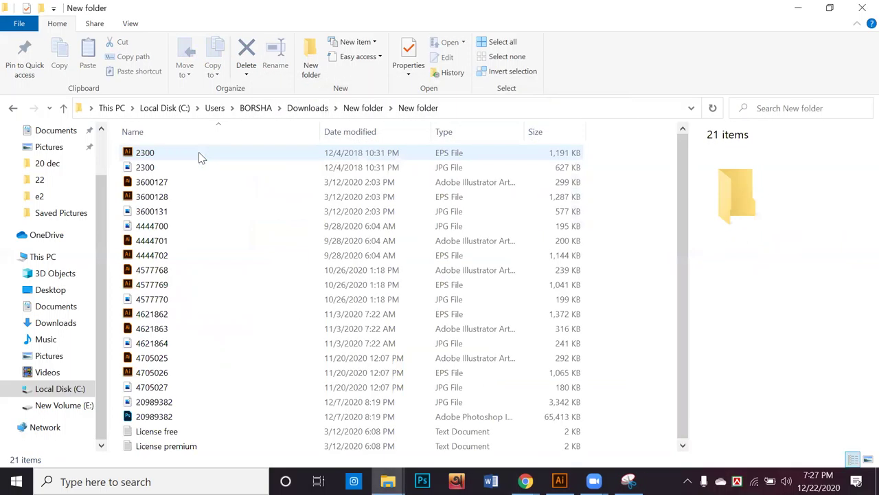
drag(182, 155, 156, 204)
drag(144, 247, 105, 256)
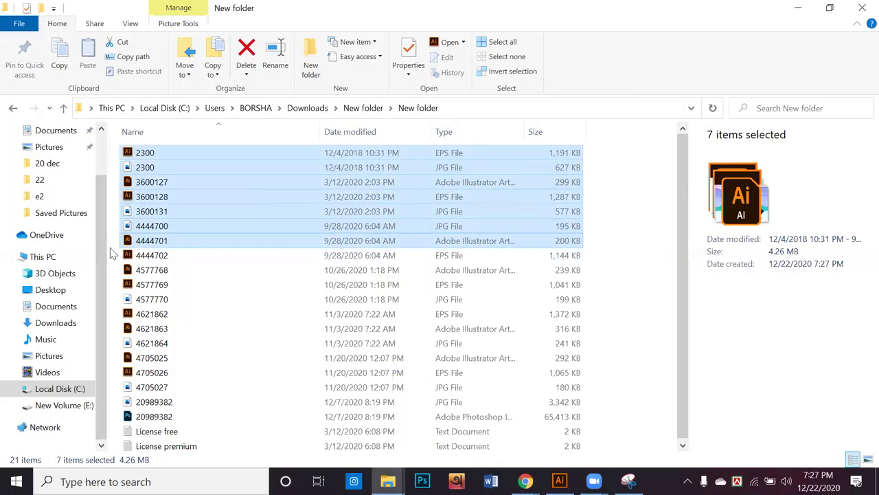
click(182, 181)
click(182, 155)
double_click(182, 155)
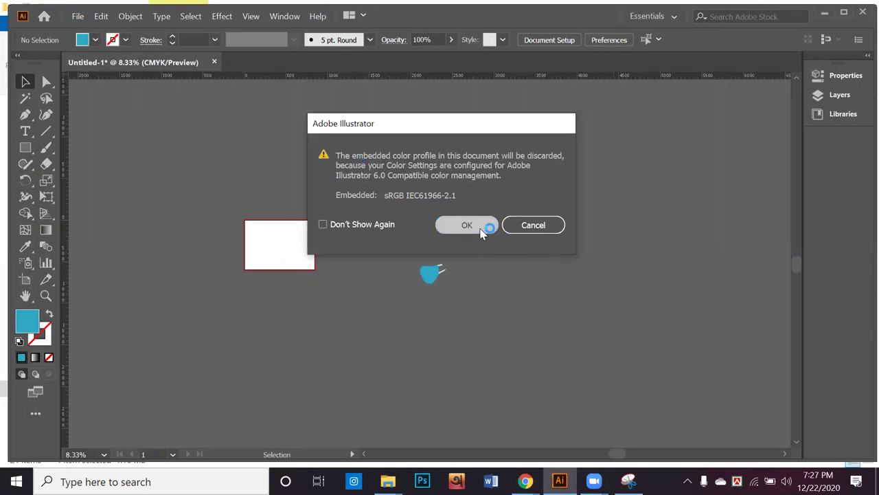
Accept the colour profile warning, move the people artwork left of the artboard, and ungroup it
click(481, 226)
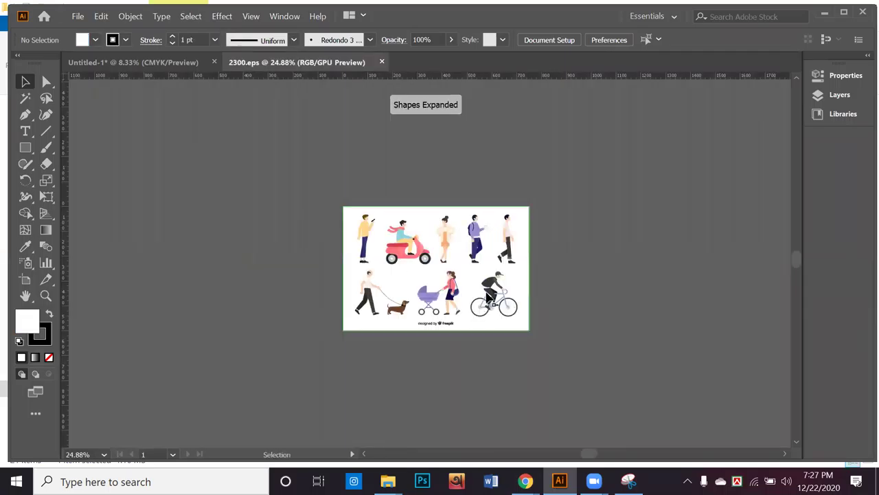
drag(529, 275, 356, 284)
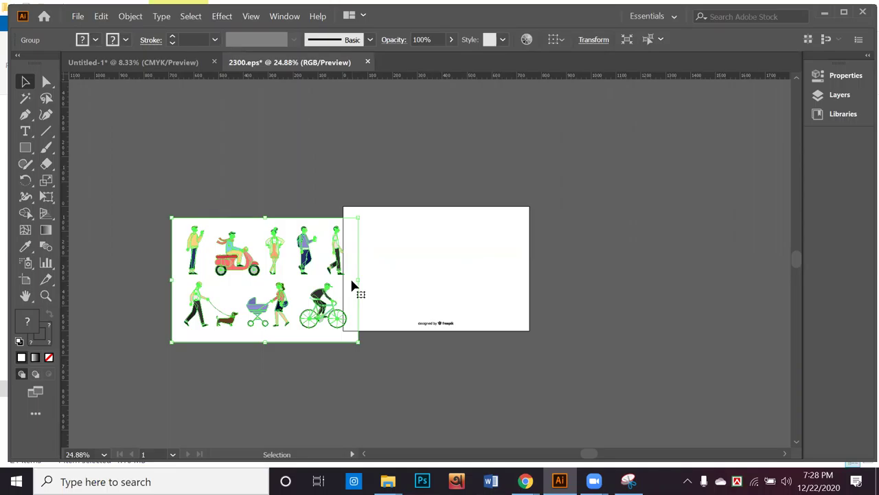
right_click(297, 307)
click(333, 191)
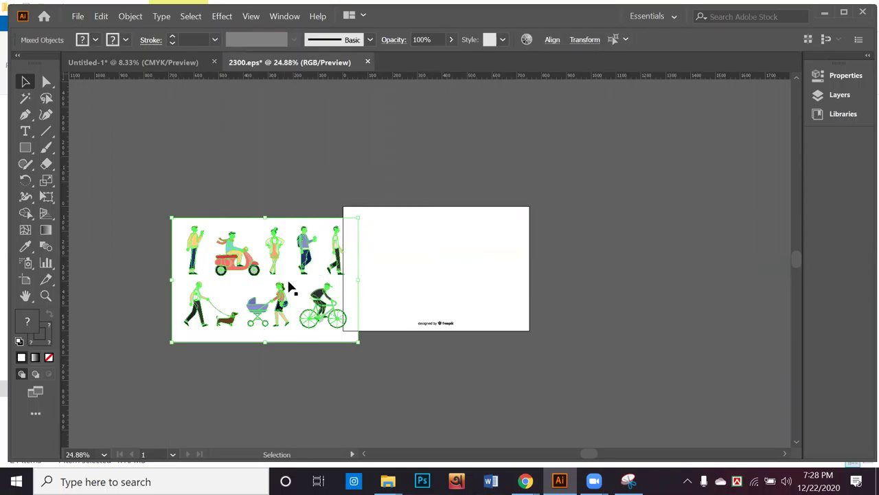
Delete the spare white background rectangle
click(299, 294)
drag(298, 294, 711, 257)
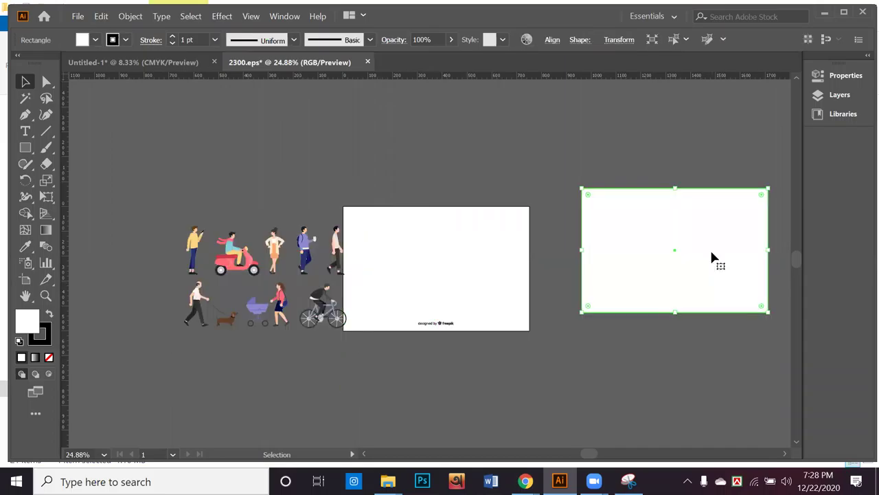
key(Delete)
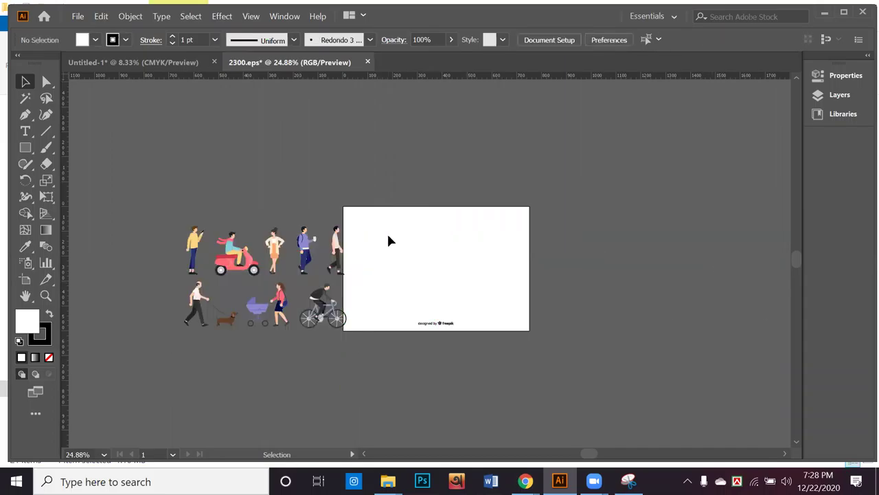
Settle the people group left of the artboard and delete the 'designed by freepik' credit
click(429, 293)
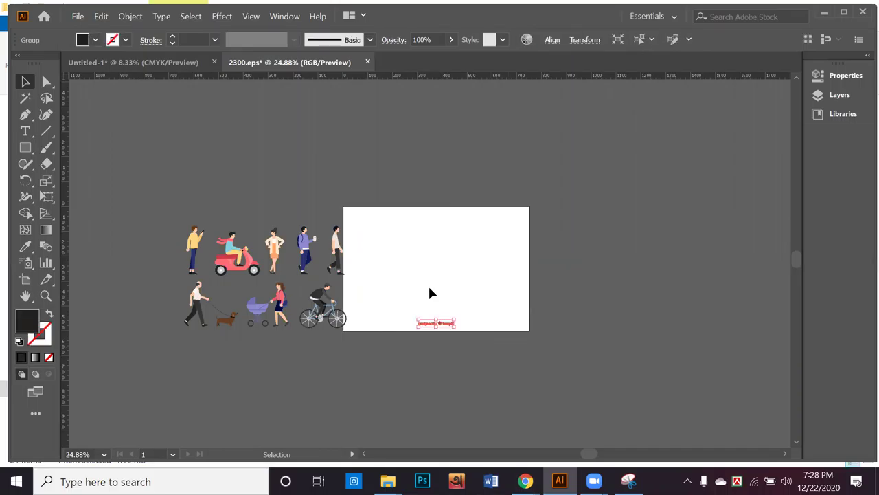
scroll(454, 338, up, 1)
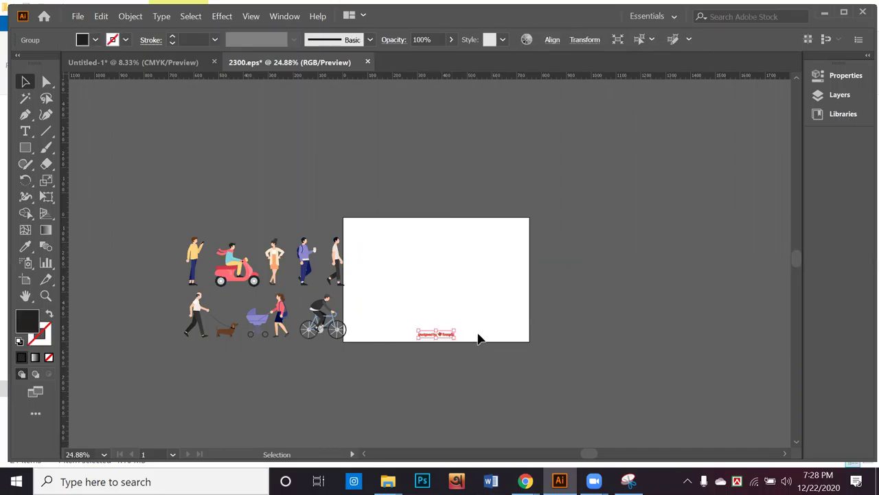
click(353, 369)
drag(337, 328, 270, 306)
drag(349, 367, 351, 384)
click(351, 383)
drag(385, 306, 460, 347)
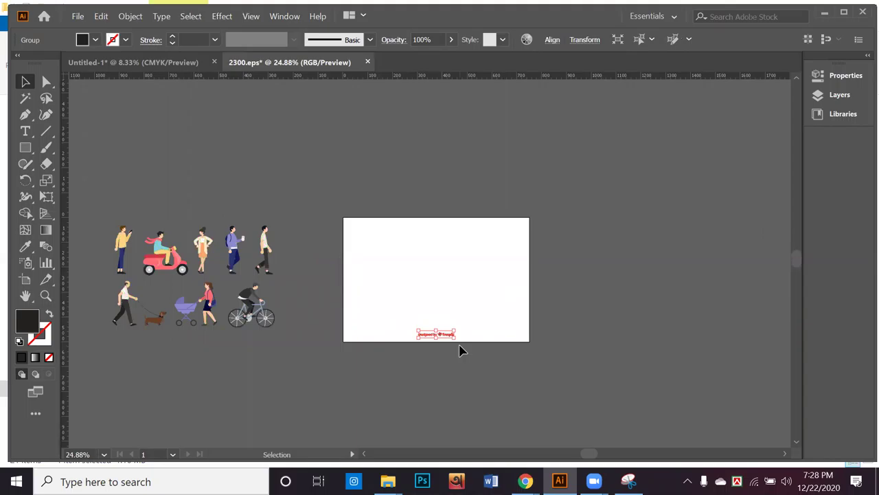
key(Delete)
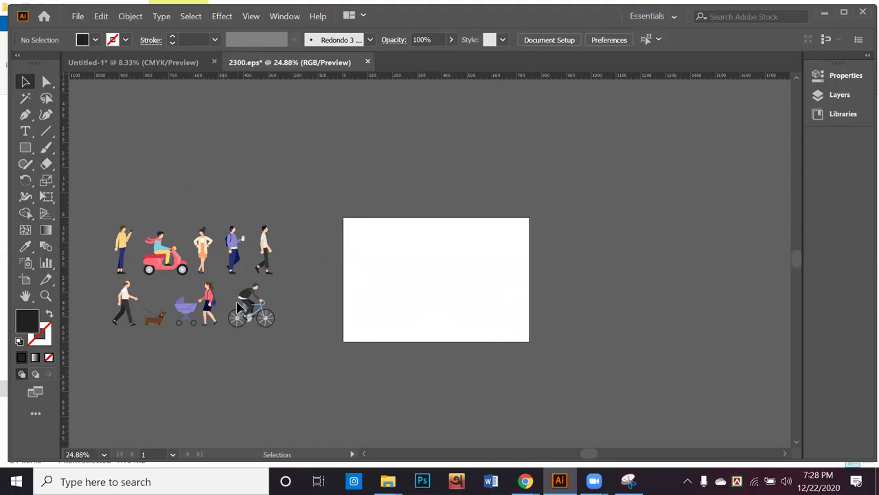
drag(237, 327, 273, 269)
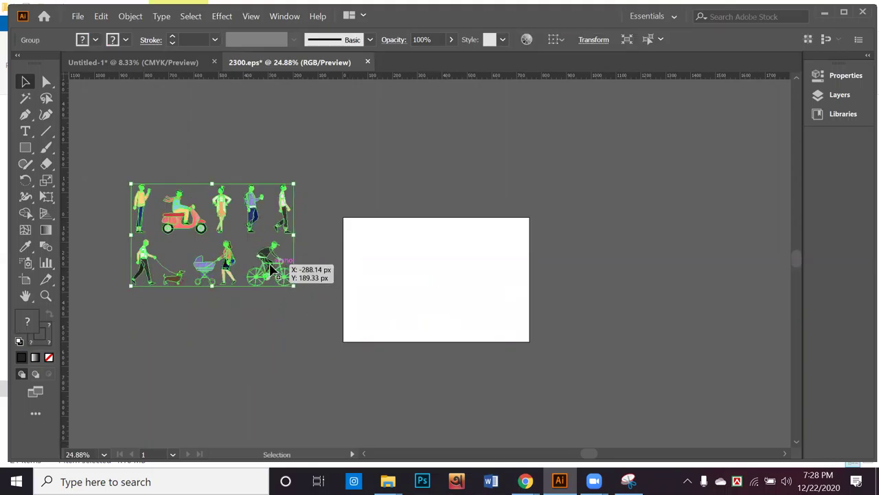
drag(239, 264, 256, 322)
drag(241, 262, 232, 225)
click(286, 294)
click(285, 296)
right_click(282, 292)
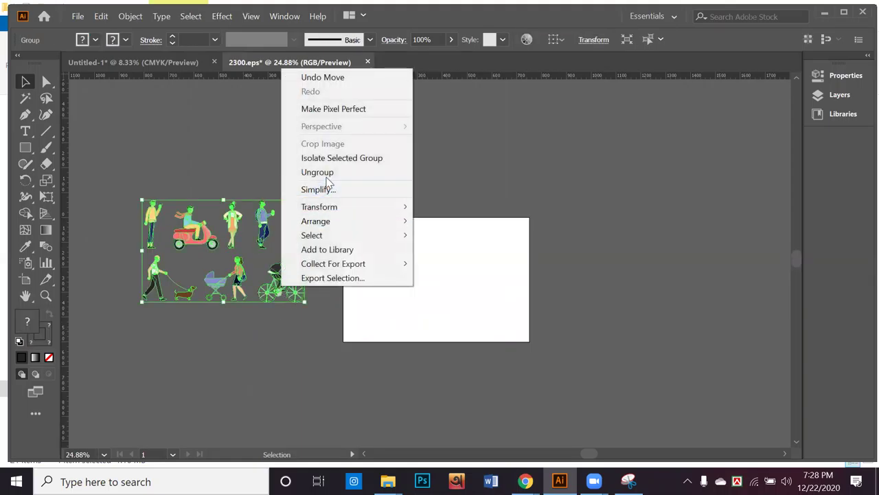
click(317, 172)
click(315, 337)
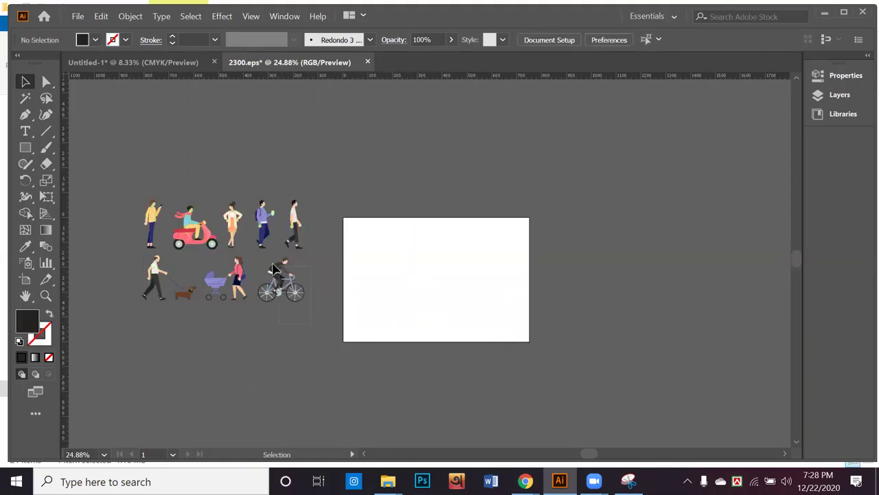
click(266, 270)
drag(271, 304, 270, 305)
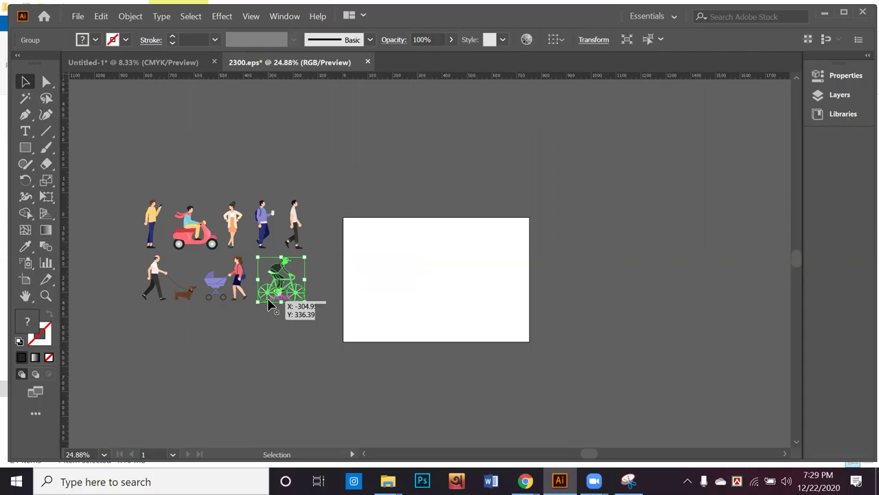
drag(269, 305, 269, 305)
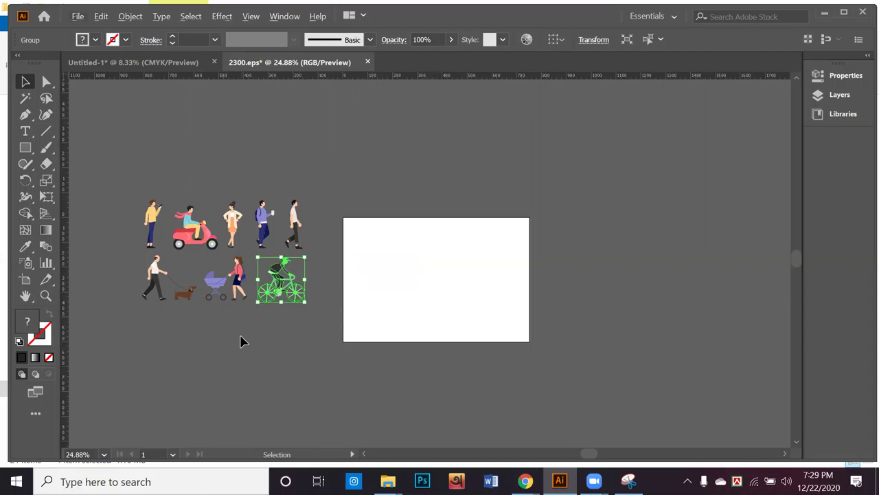
key(F7)
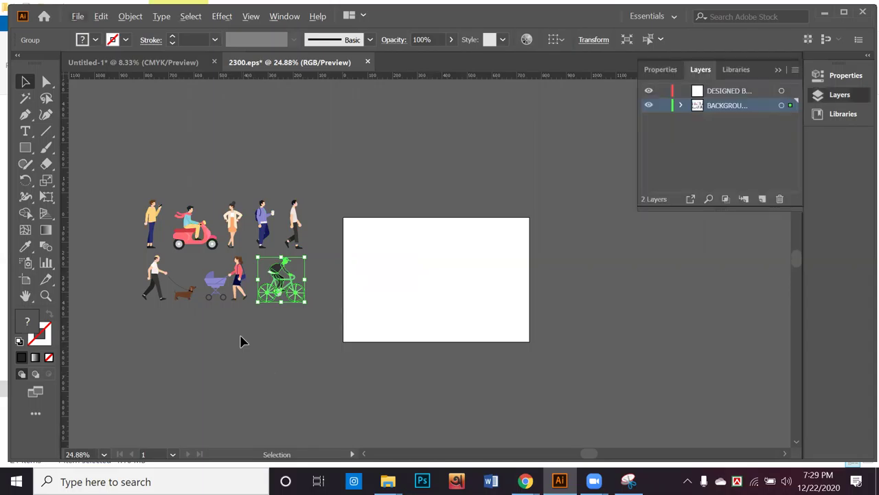
mouse_move(756, 57)
mouse_down()
mouse_move(737, 83)
mouse_move(746, 54)
mouse_up()
click(680, 105)
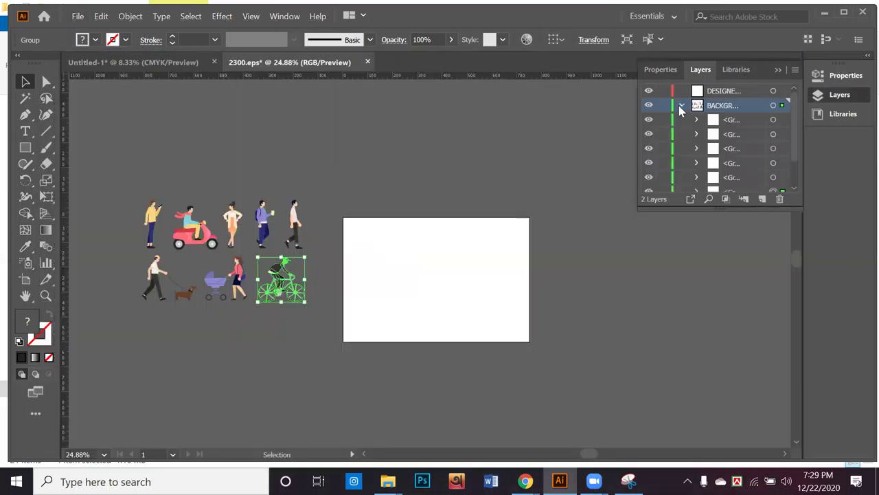
scroll(731, 134, down, 1)
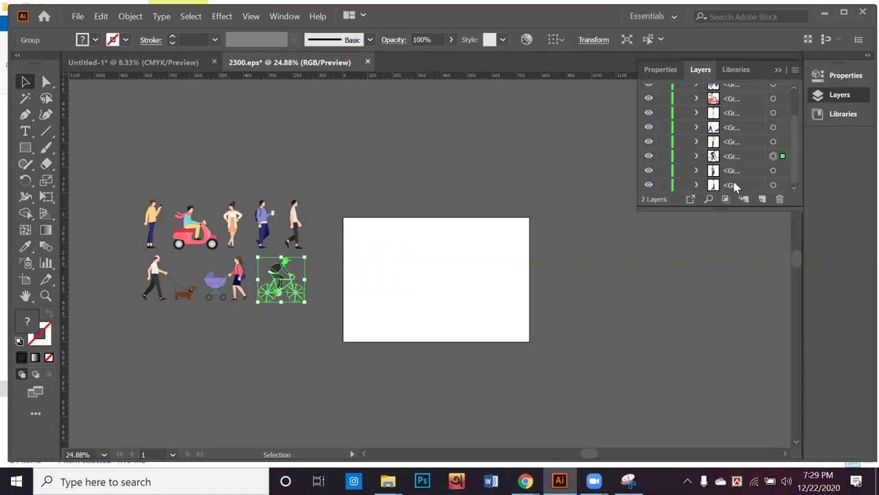
click(650, 186)
click(649, 185)
click(649, 171)
click(649, 171)
click(649, 156)
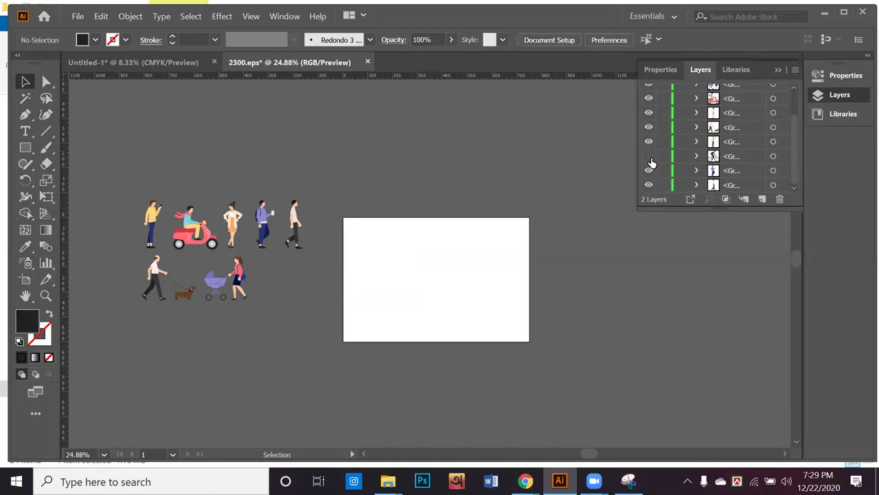
click(650, 158)
click(649, 157)
click(650, 157)
click(649, 157)
click(649, 157)
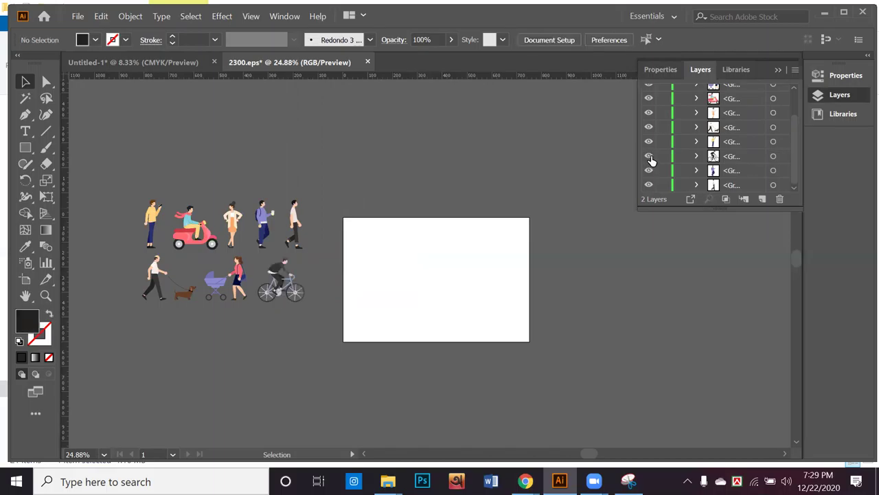
click(751, 158)
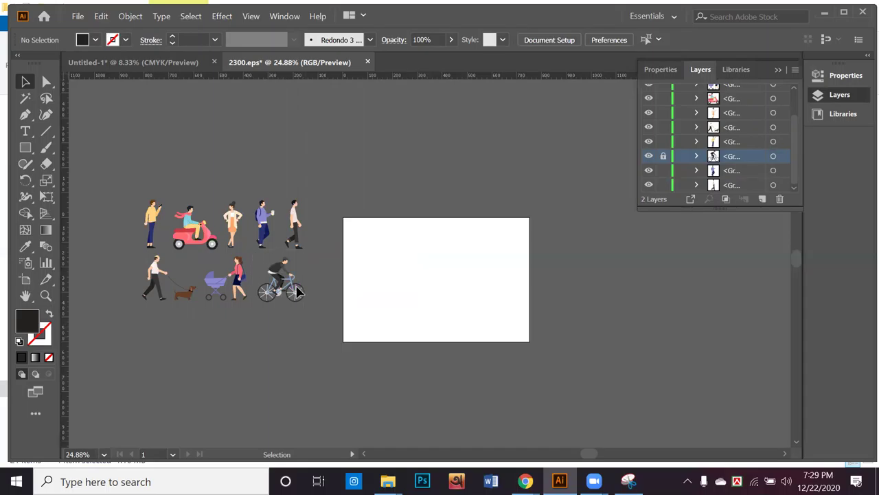
click(209, 272)
click(305, 284)
click(663, 156)
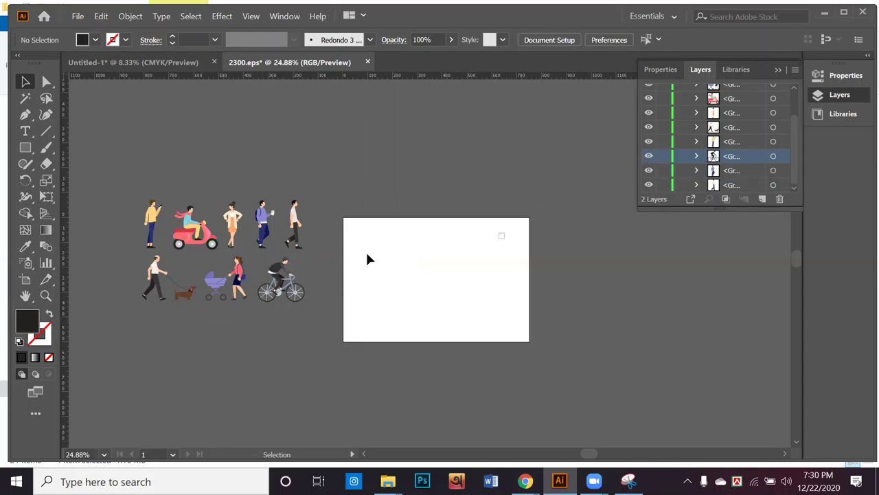
right_click(278, 270)
click(479, 206)
click(481, 207)
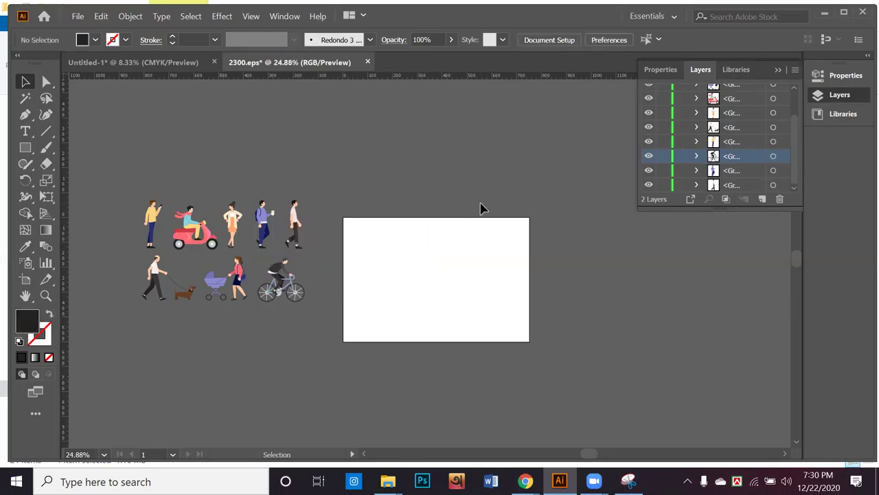
scroll(728, 151, up, 3)
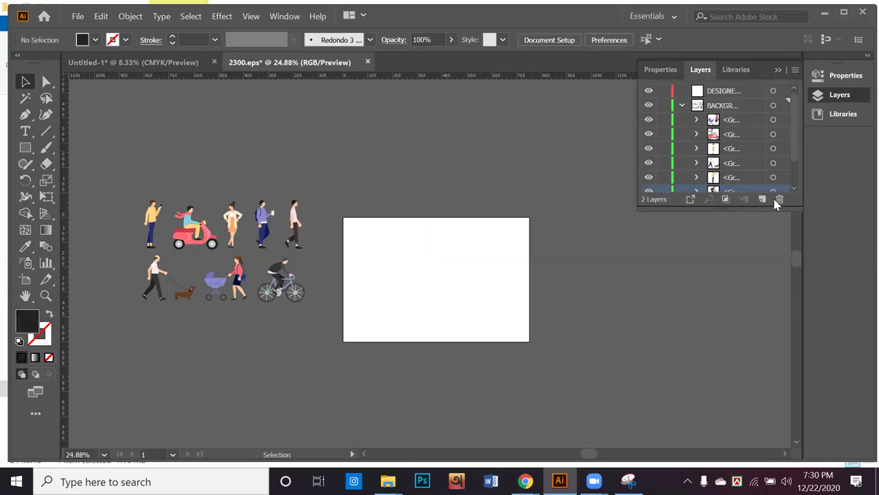
Add a new layer and drag the blue mask from Untitled-1 into 2300.eps
click(763, 198)
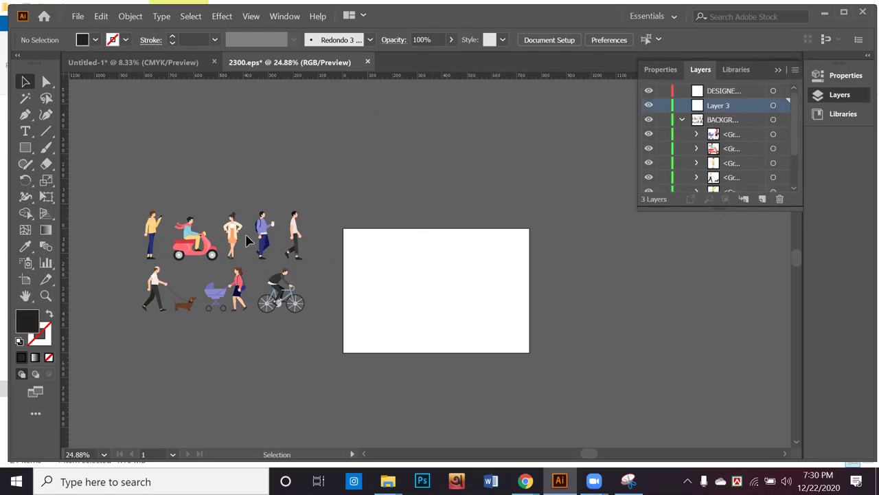
click(155, 63)
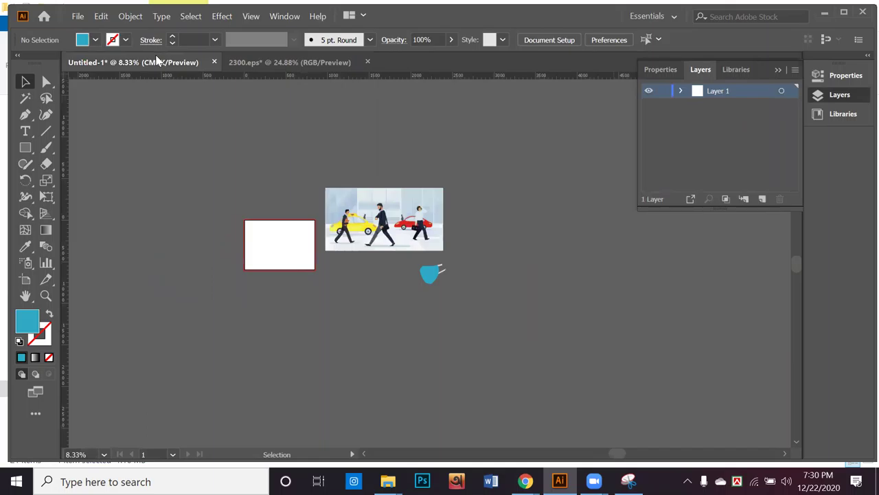
click(323, 62)
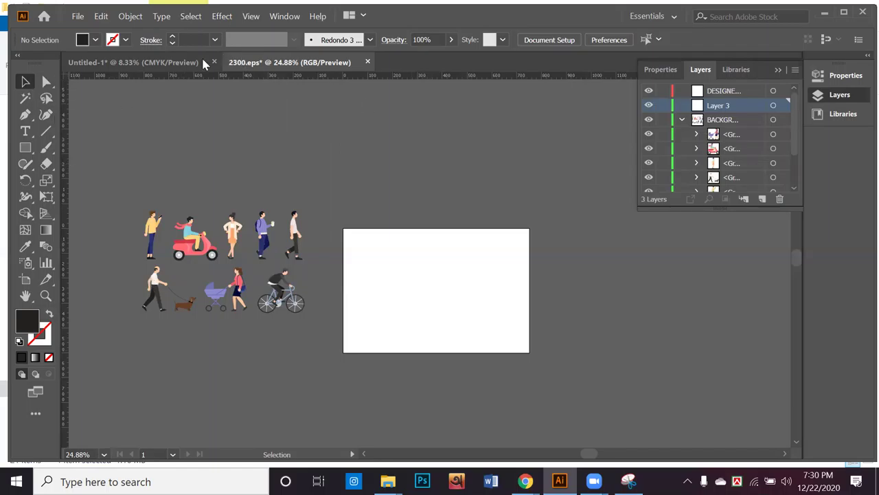
click(180, 63)
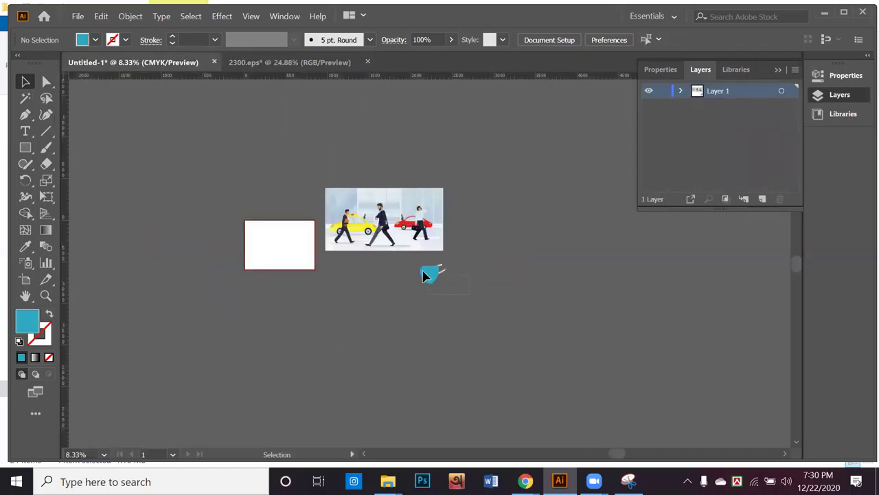
drag(430, 274, 306, 115)
drag(392, 177, 455, 188)
Select the whole set of people and scale it up
drag(134, 181, 416, 406)
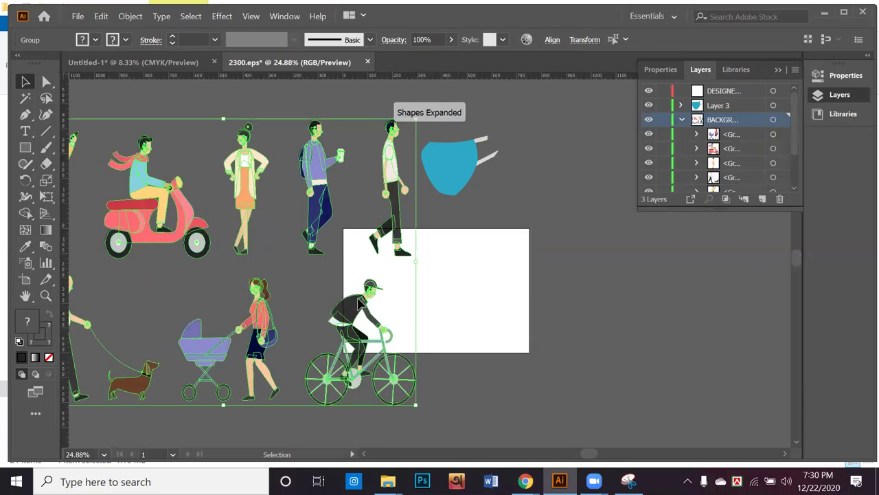
click(536, 360)
drag(346, 295, 535, 360)
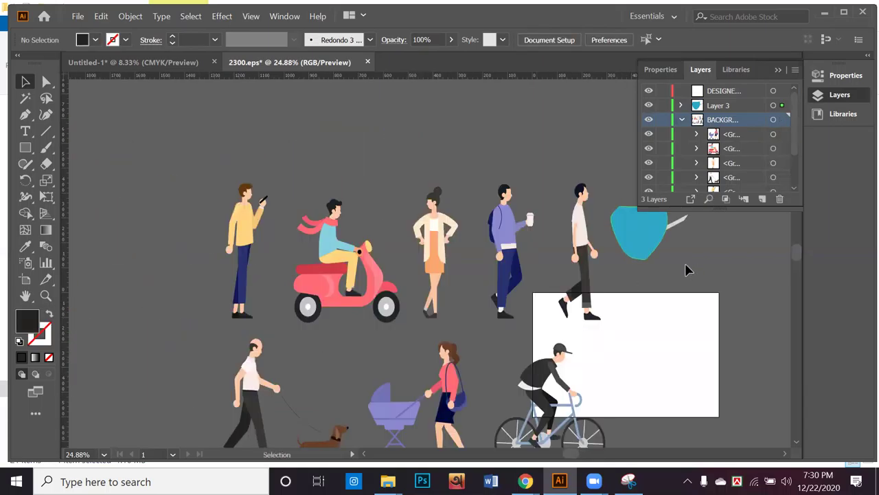
Move the mask with its straps beside the stroller woman and shrink it
click(653, 230)
key(ctrl+a)
drag(670, 223, 353, 360)
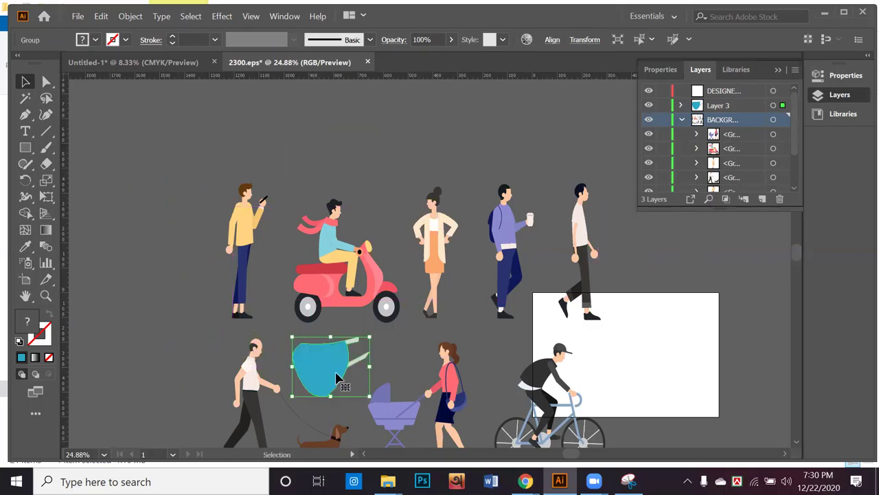
drag(369, 396, 435, 369)
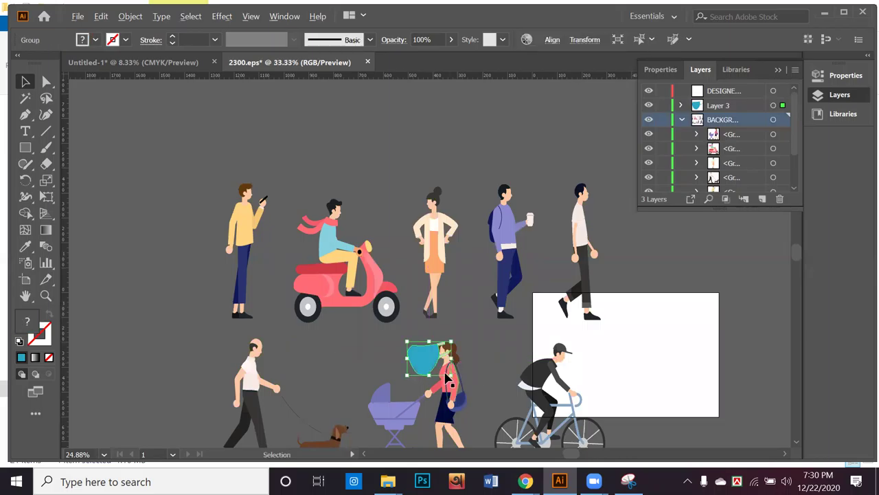
Shrink the blue mask and position it over the stroller woman's face
scroll(448, 374, up, 3)
scroll(440, 360, up, 2)
drag(423, 343, 284, 260)
drag(117, 120, 189, 206)
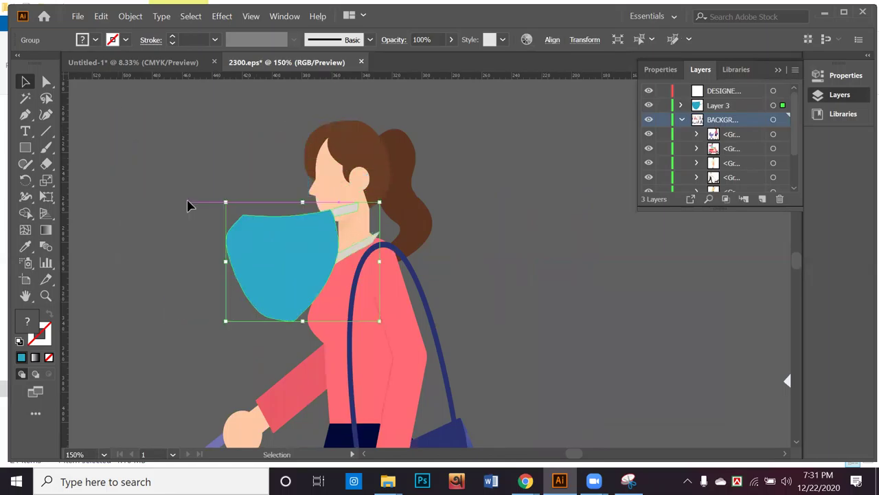
drag(245, 250, 239, 202)
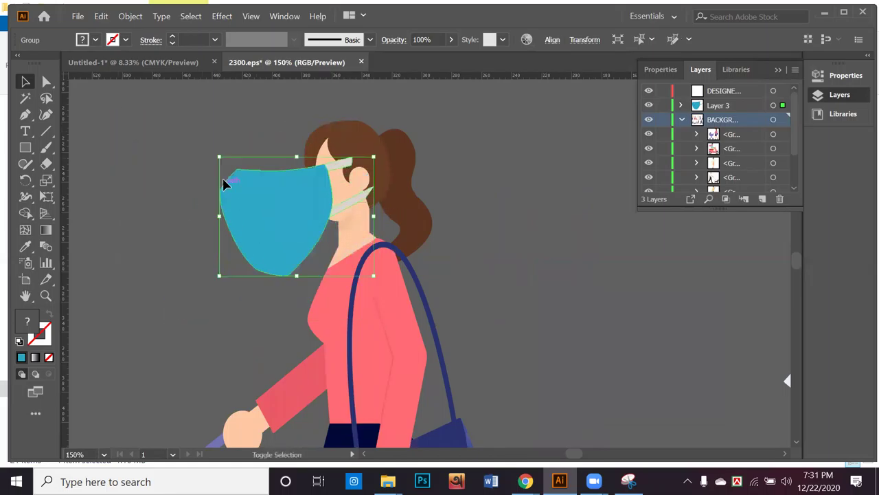
drag(232, 169, 306, 187)
mouse_move(343, 215)
mouse_down()
mouse_move(359, 206)
mouse_move(337, 202)
mouse_move(339, 209)
mouse_up()
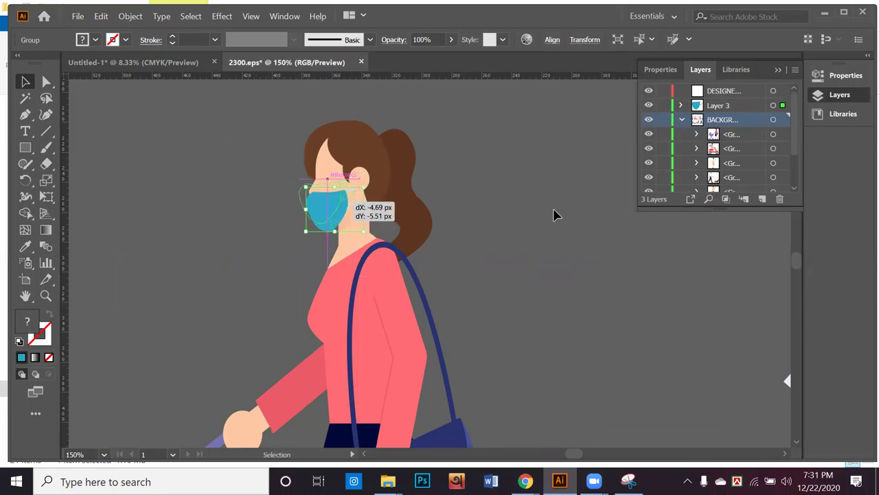
click(474, 233)
Nudge the mask slightly to the right on her face
scroll(347, 218, up, 1)
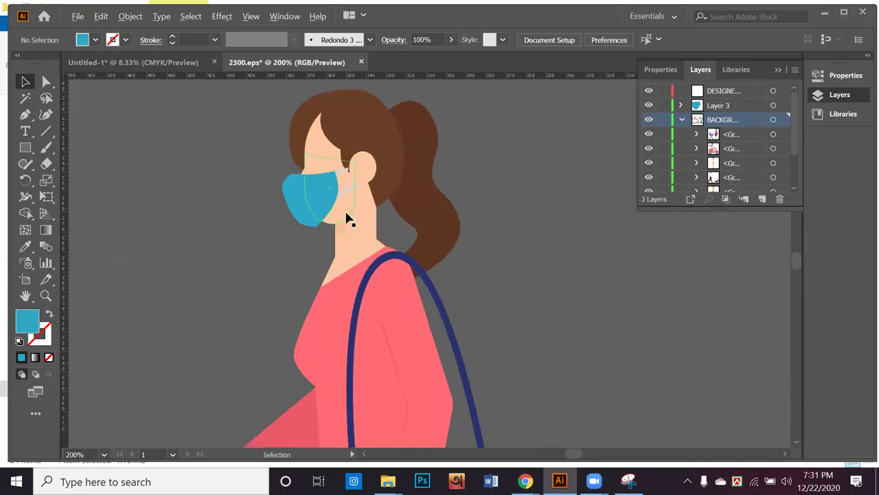
scroll(347, 218, up, 3)
drag(347, 196, 418, 281)
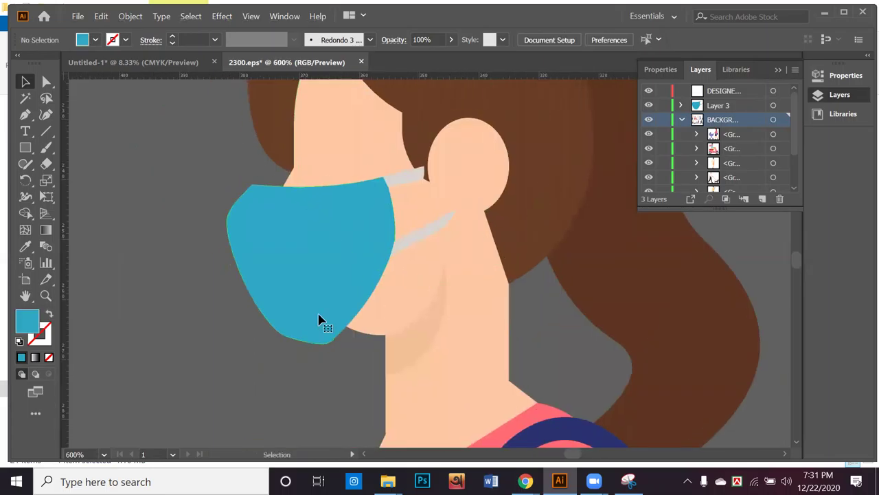
click(319, 320)
drag(304, 314, 336, 310)
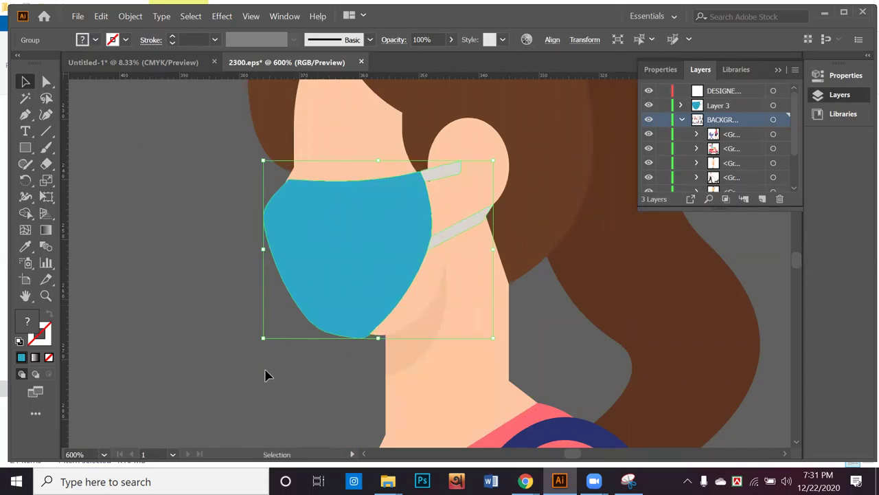
click(268, 374)
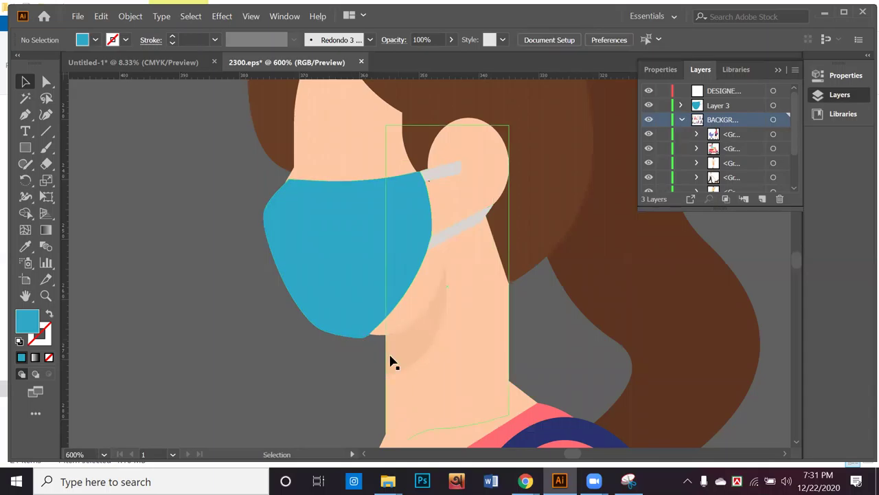
Tilt the mask about 2° and nudge it so its straps reach her ear
scroll(331, 265, up, 2)
drag(247, 163, 258, 250)
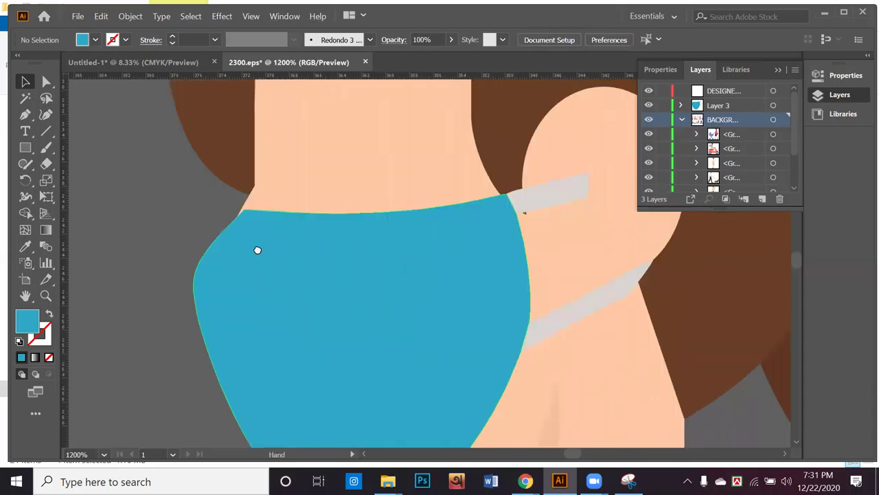
click(252, 241)
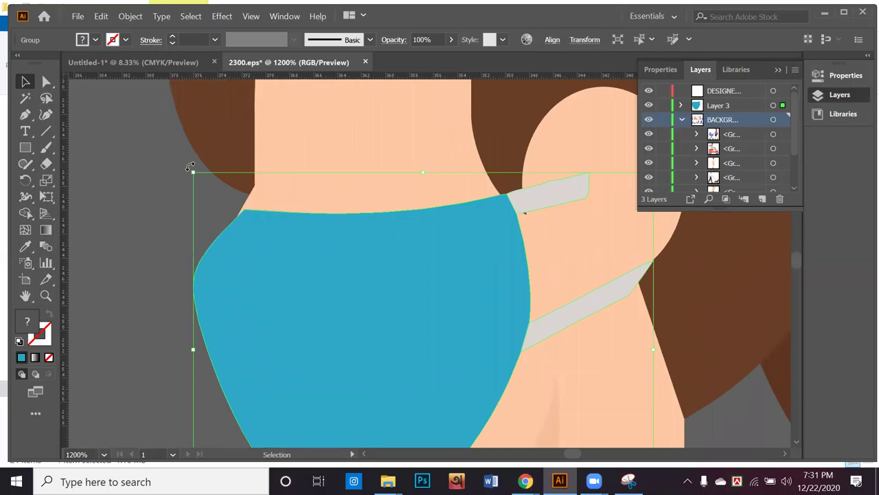
drag(190, 167, 182, 181)
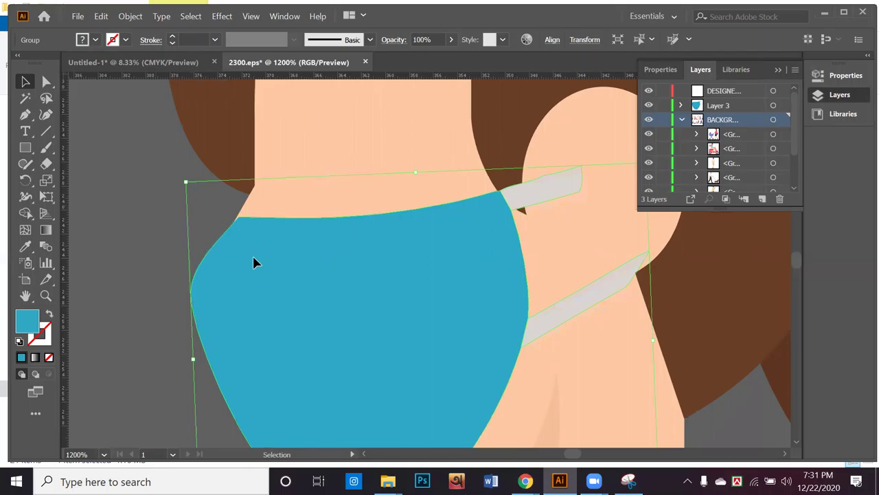
key(ctrl+shift+a)
click(246, 249)
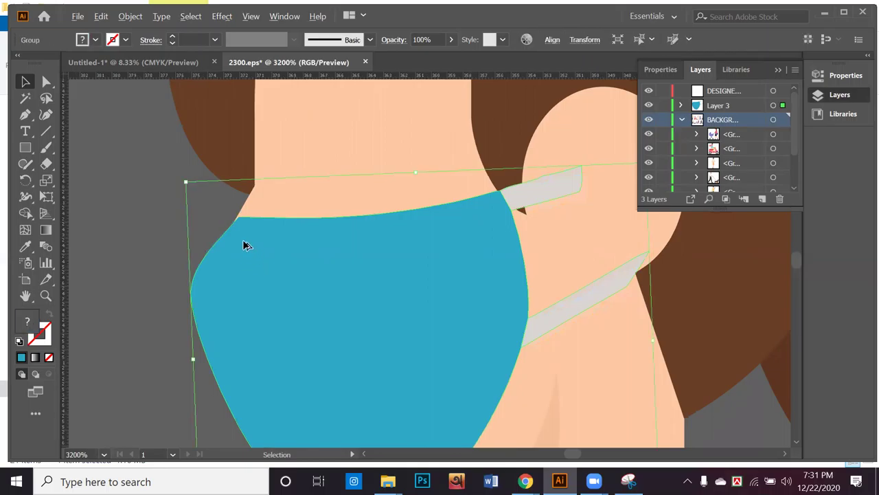
scroll(243, 244, up, 3)
drag(241, 200, 240, 202)
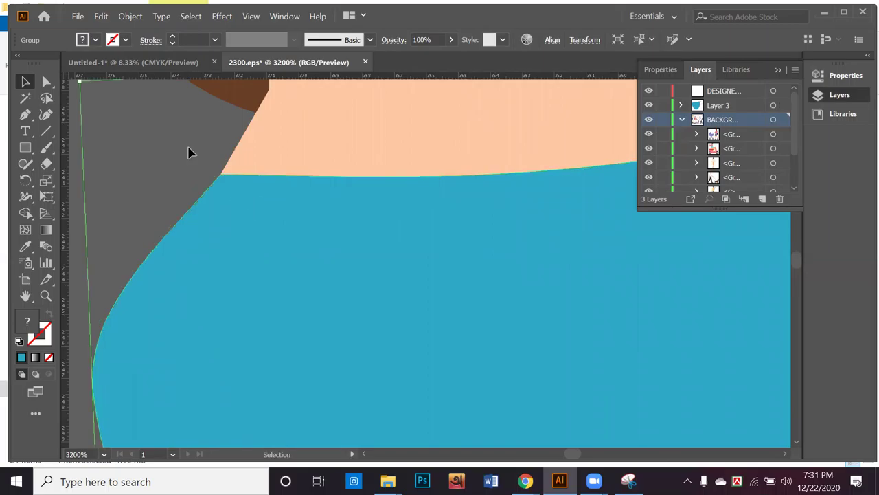
key(ctrl+shift+a)
scroll(206, 201, down, 5)
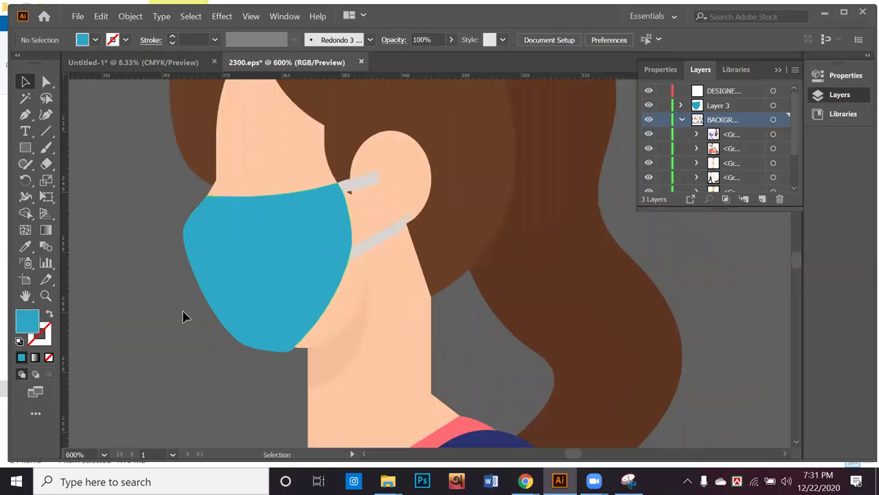
scroll(373, 244, up, 2)
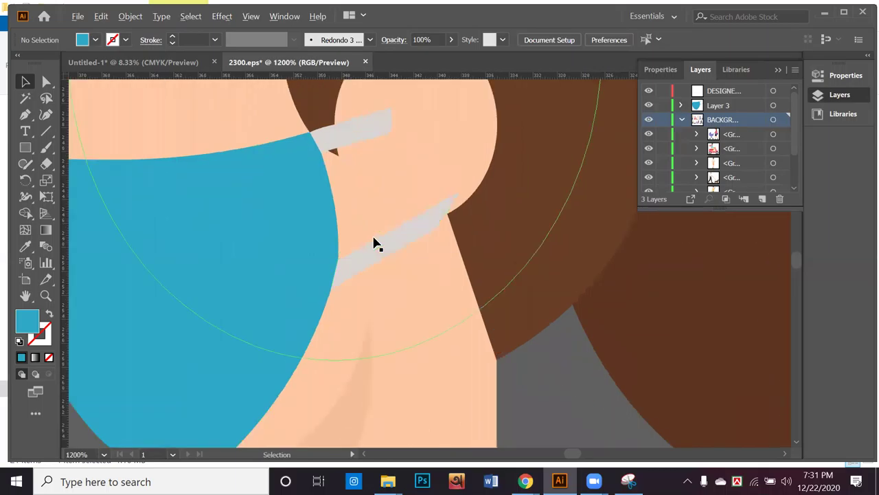
drag(304, 245, 285, 256)
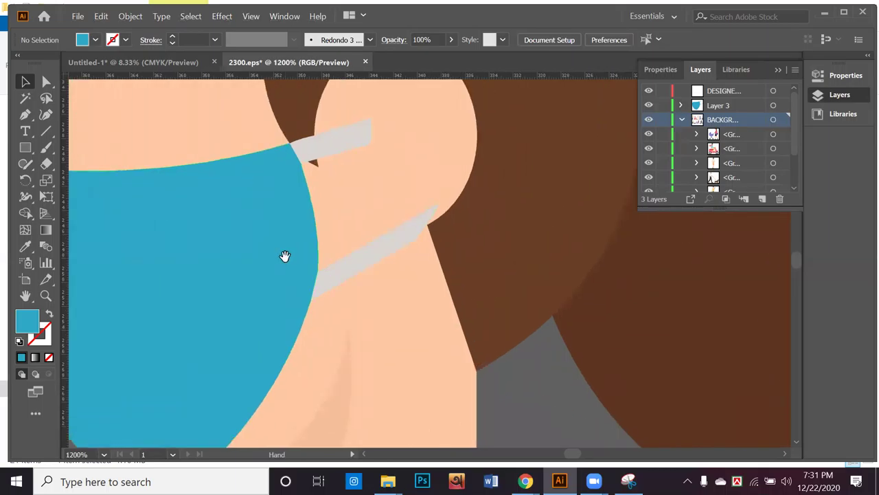
Ungroup the ear group and the mask artwork repeatedly into separate paths
click(385, 147)
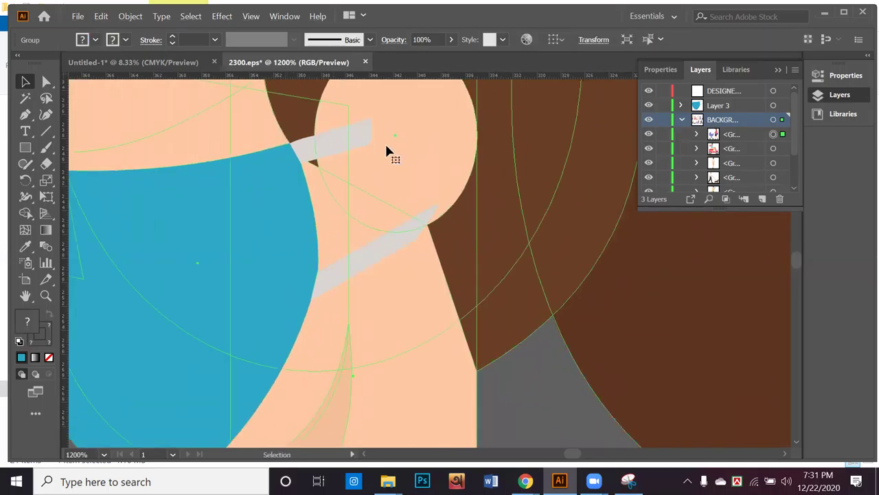
right_click(386, 147)
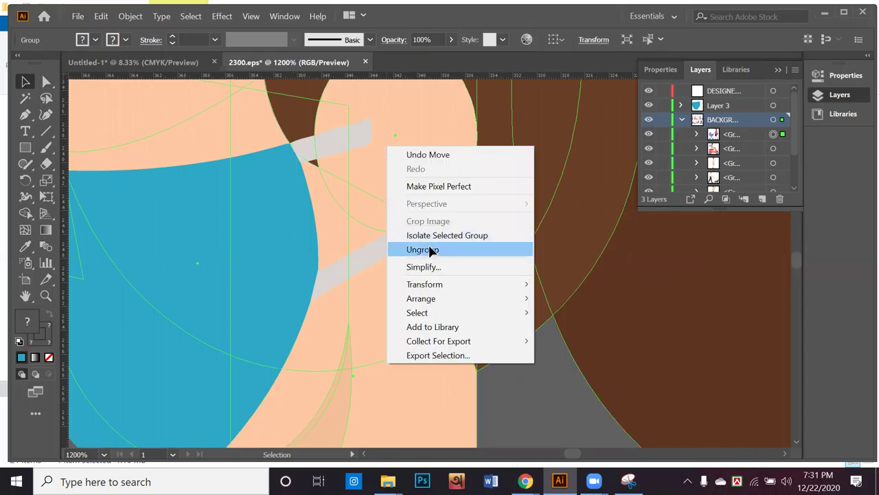
click(428, 250)
key(ctrl+shift+a)
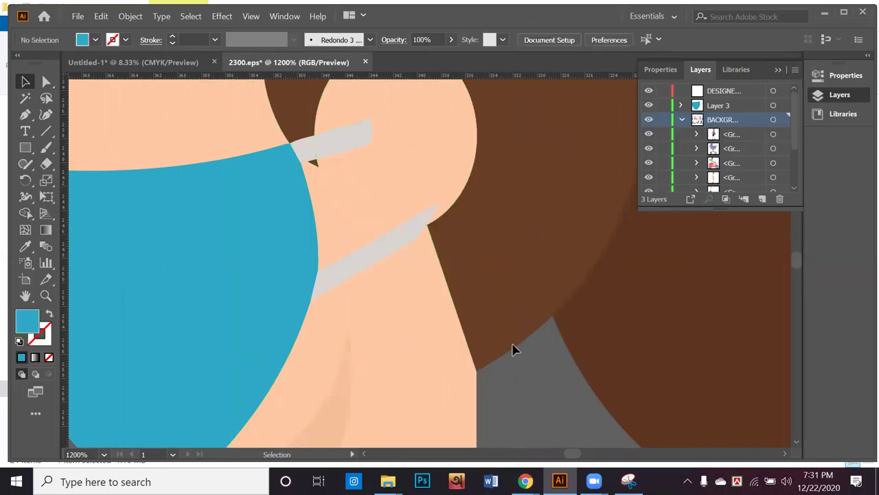
click(416, 182)
right_click(416, 182)
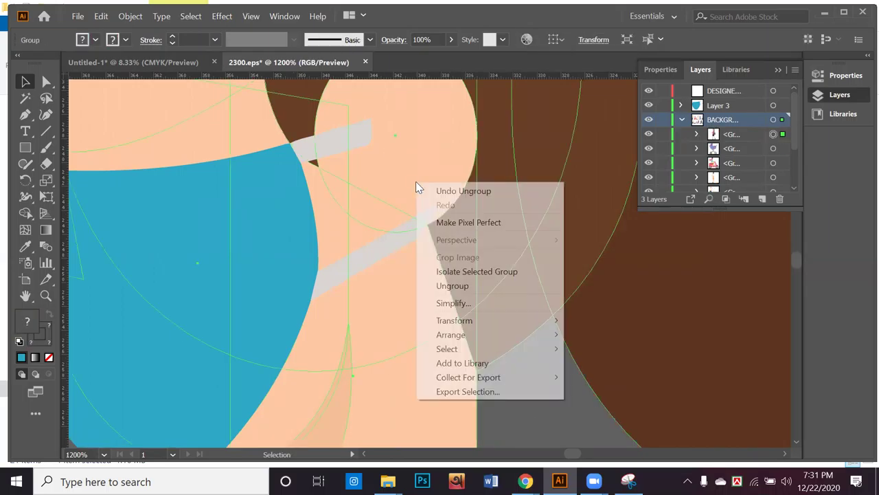
click(452, 285)
key(ctrl+shift+a)
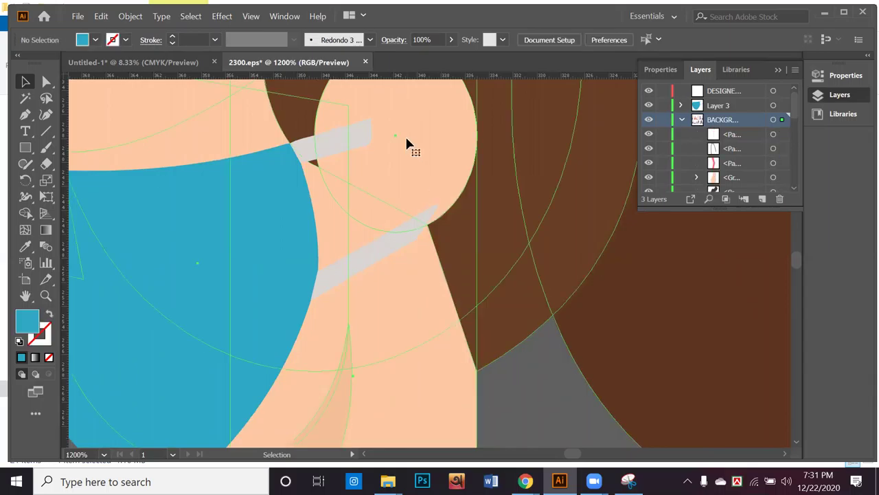
right_click(407, 139)
click(447, 243)
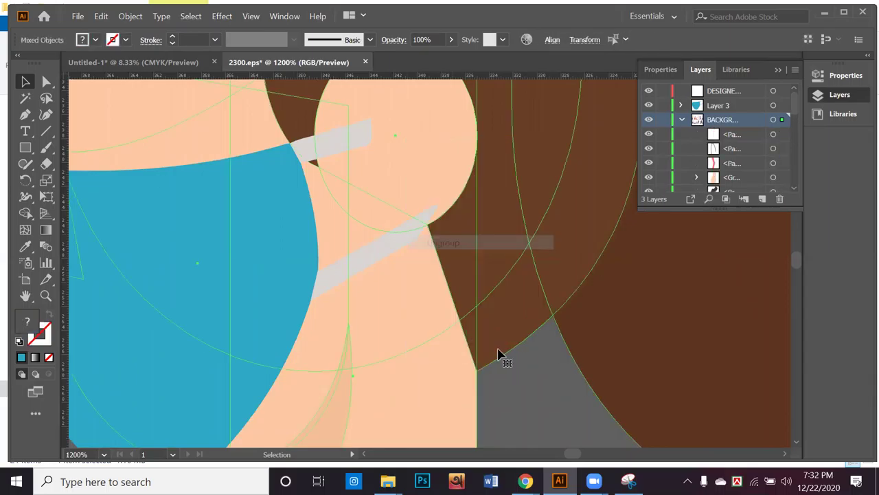
key(ctrl+shift+a)
Bring the peach ear circle to the front, then send it back one level with Ctrl+[
click(414, 164)
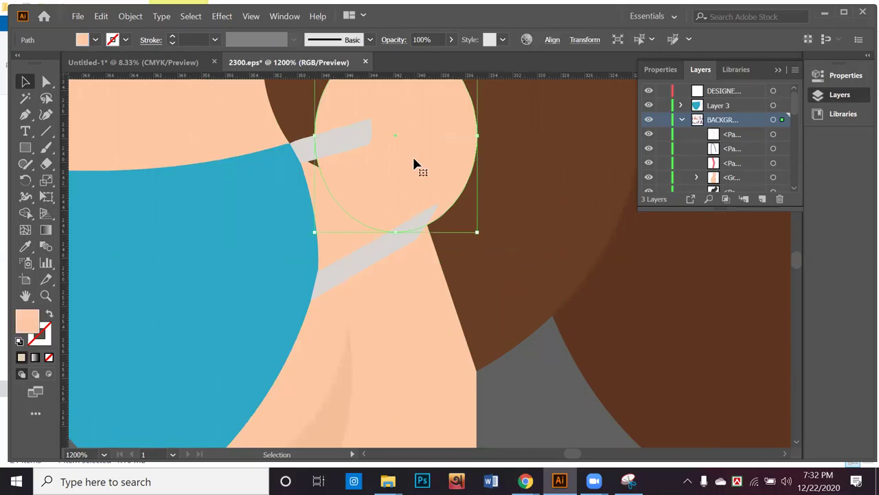
right_click(415, 164)
mouse_move(490, 369)
click(599, 372)
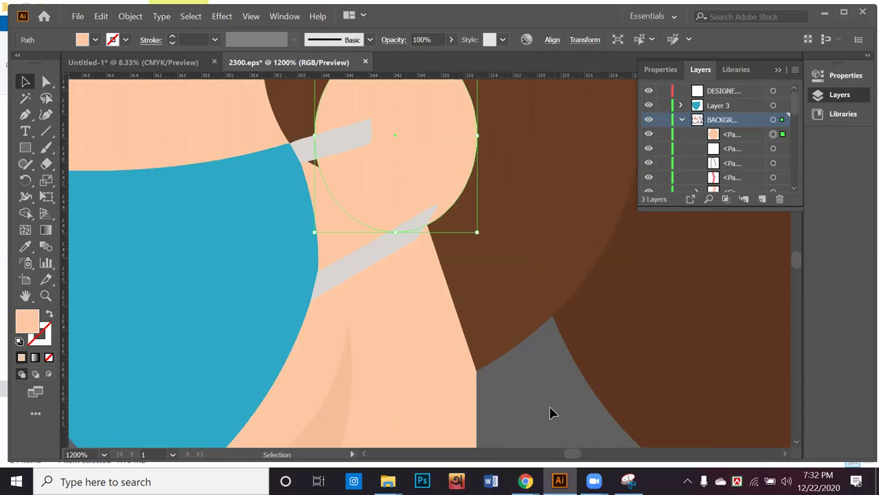
right_click(423, 161)
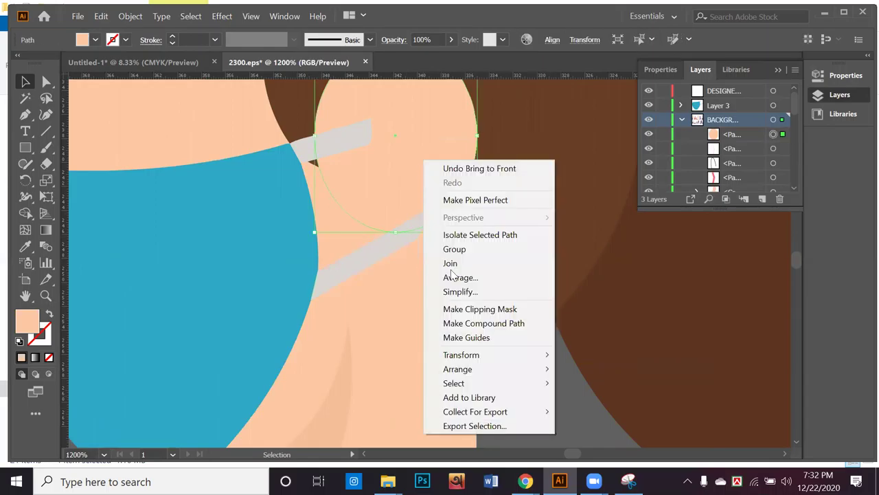
mouse_move(477, 369)
click(578, 374)
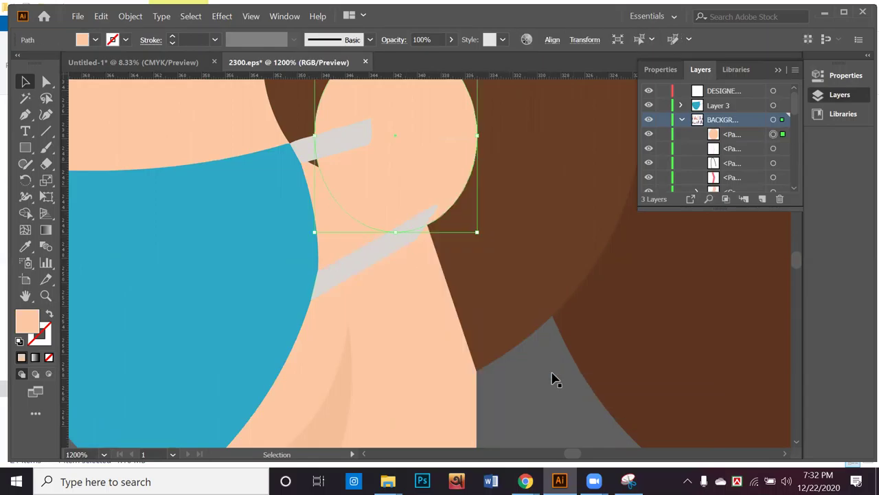
key(ctrl)
key(ctrl)
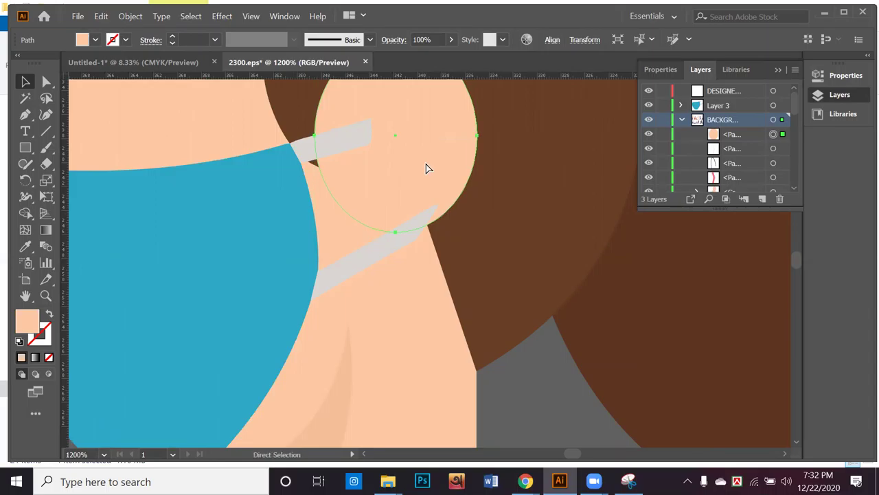
key(ctrl)
key(ctrl+bracketleft)
key(ctrl+bracketleft)
key(ctrl+bracketleft)
key(ctrl+bracketleft)
Move Layer 3 into the BACKGR layer and raise the ear path above it
key(v)
click(725, 106)
drag(727, 107, 725, 128)
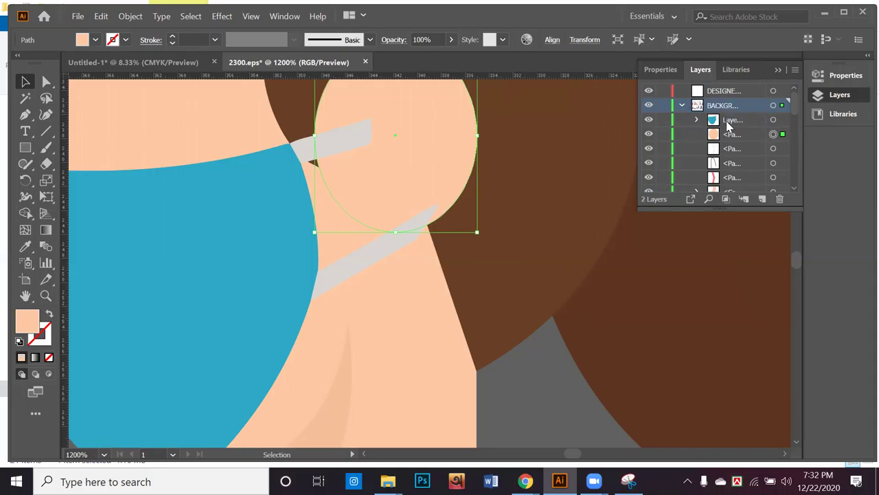
click(738, 138)
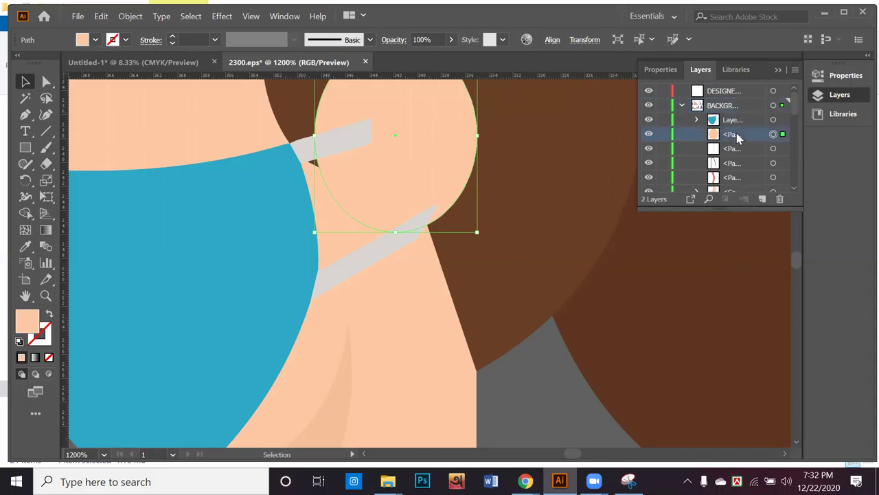
key(ctrl+])
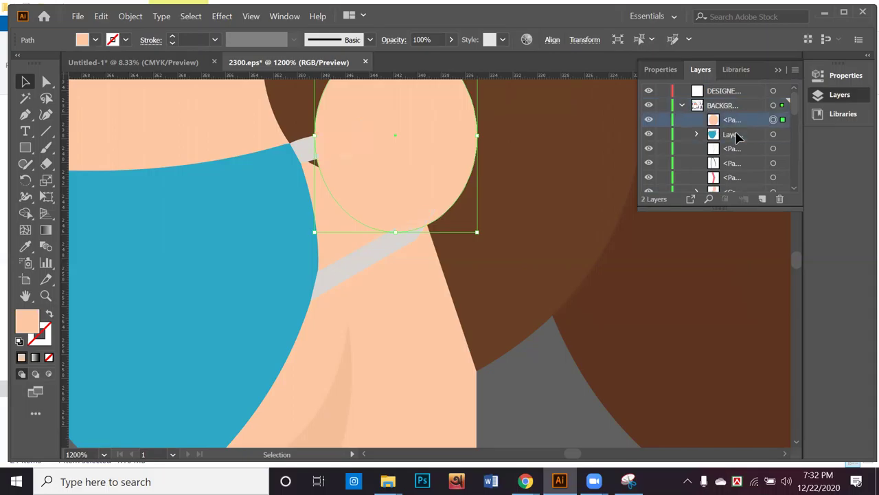
Pull the grey strap's end anchor up so it tucks under the ear
click(547, 383)
click(44, 81)
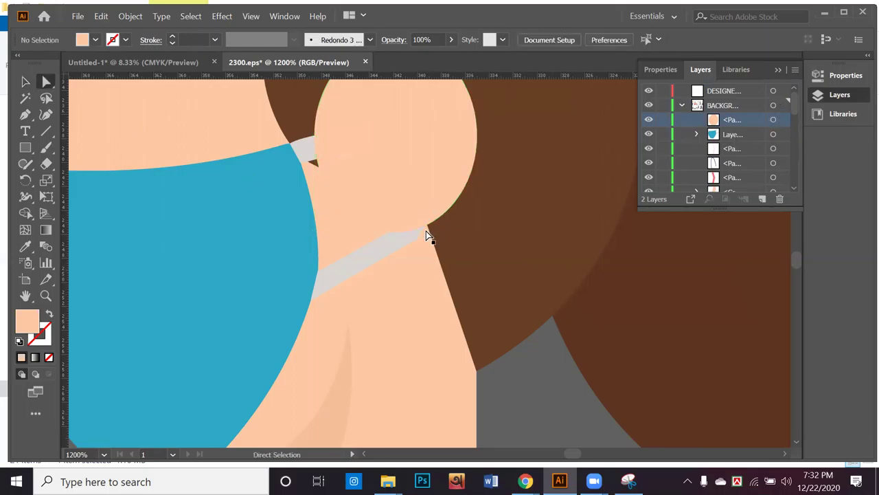
drag(415, 236, 435, 224)
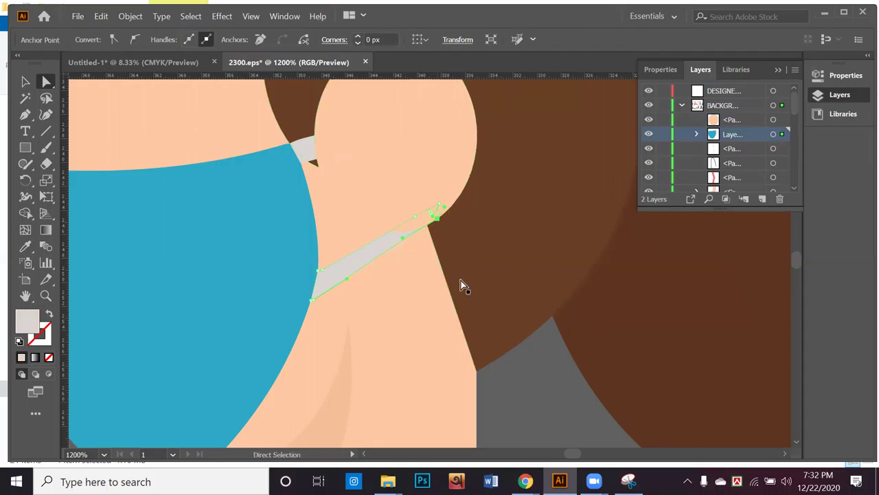
click(515, 369)
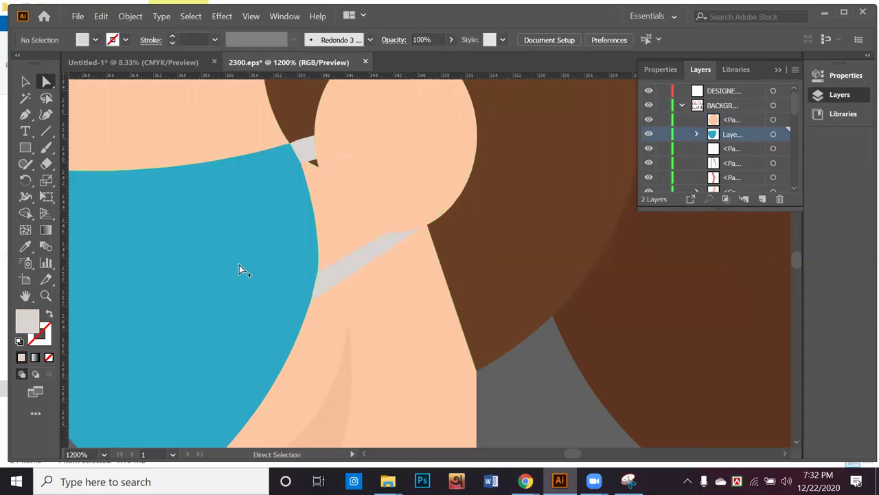
scroll(239, 266, down, 3)
scroll(239, 267, down, 2)
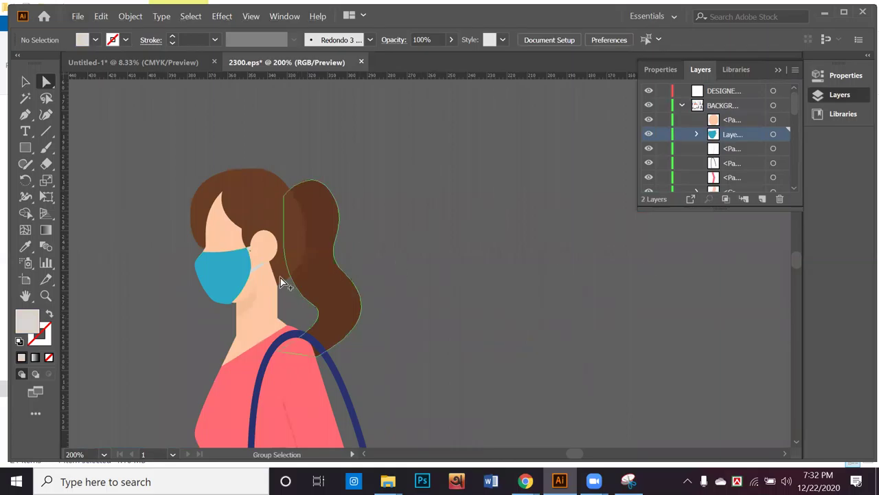
scroll(270, 281, up, 2)
scroll(270, 280, up, 1)
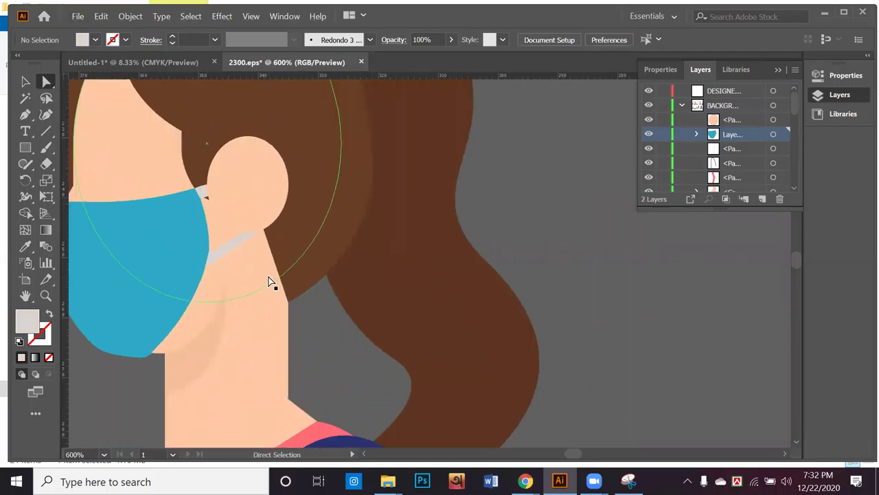
drag(255, 261, 550, 271)
Place a copy of the blue mask on empty canvas left of the woman
click(24, 82)
click(446, 337)
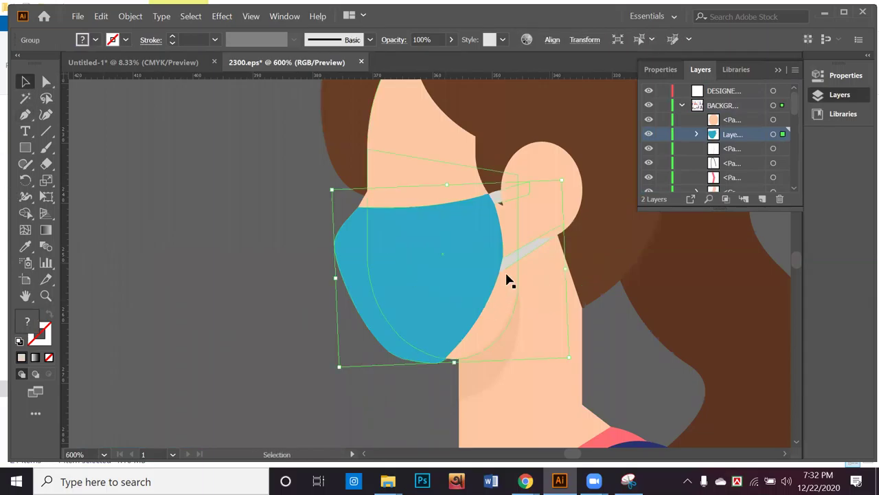
key(ctrl+shift+a)
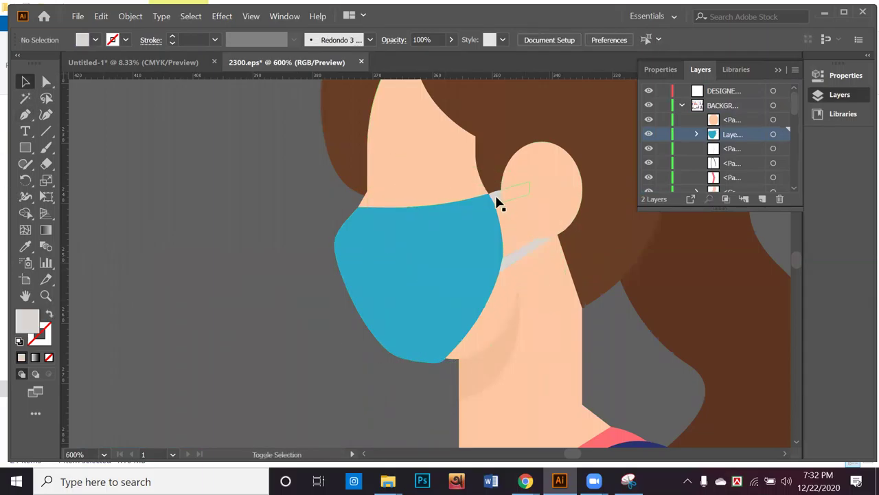
click(384, 229)
key(ctrl+1)
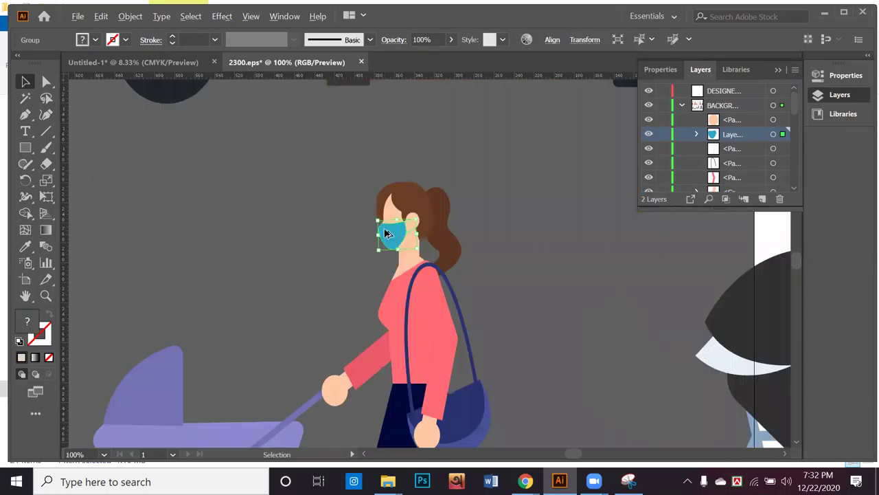
key(ctrl+minus)
drag(393, 237, 299, 255)
click(195, 240)
key(ctrl+minus)
key(ctrl+minus)
scroll(298, 255, up, 4)
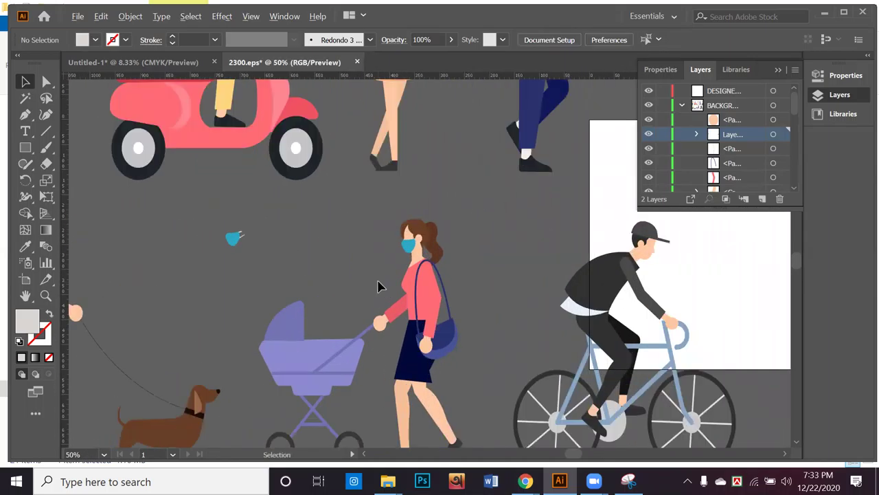
scroll(300, 275, up, 2)
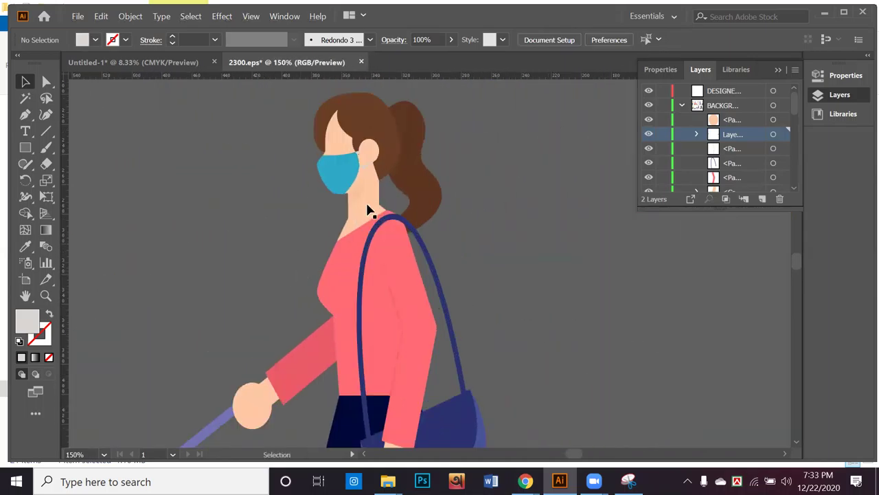
Ungroup the woman's mask and select its blue fill shape
click(341, 183)
right_click(338, 180)
click(378, 283)
click(335, 185)
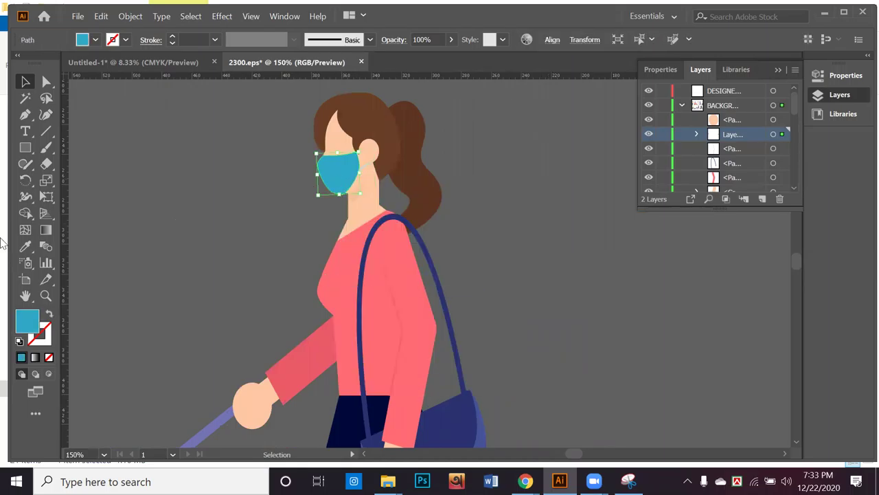
Sample the pram's lavender purple onto the mask fill with the Eyedropper
click(26, 246)
click(323, 371)
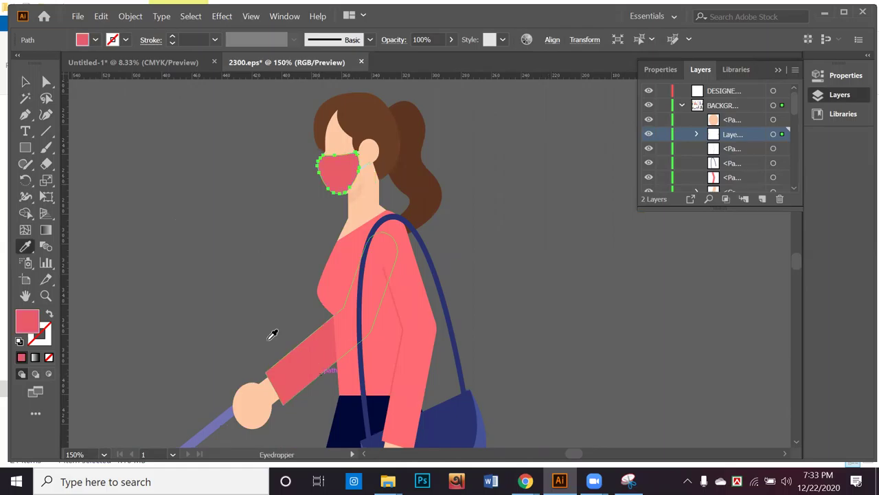
click(445, 397)
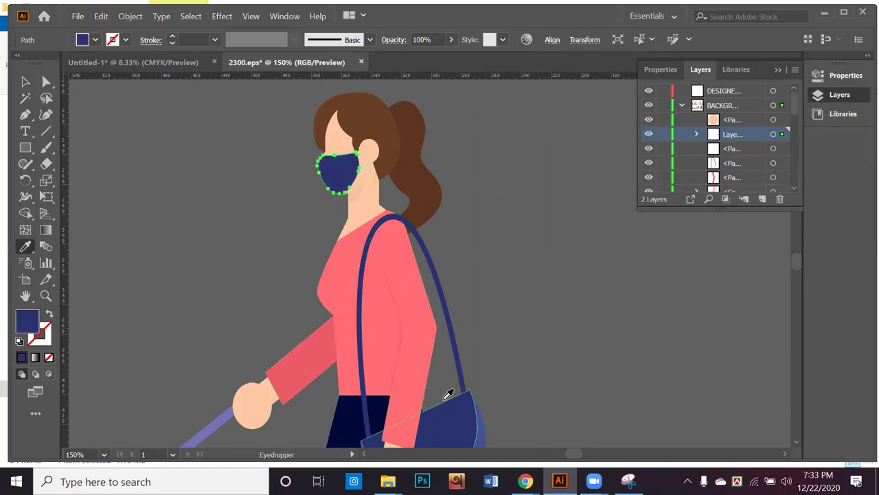
drag(204, 291, 262, 185)
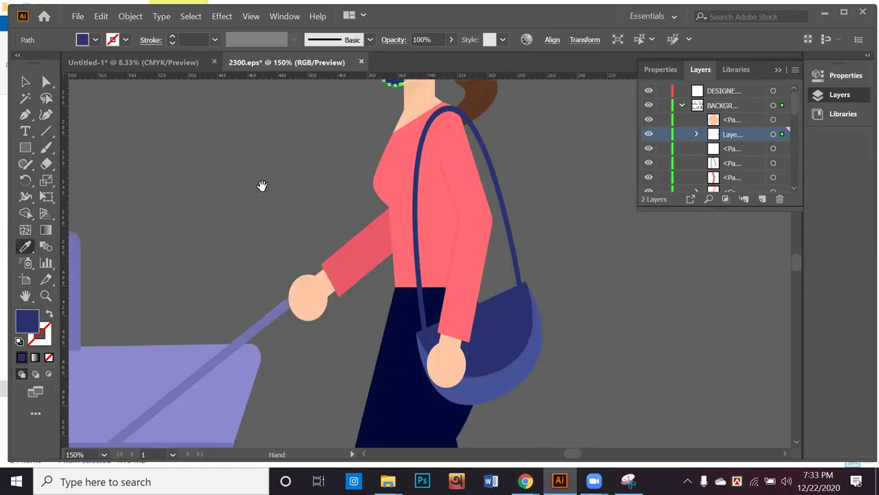
click(254, 324)
scroll(227, 357, up, 4)
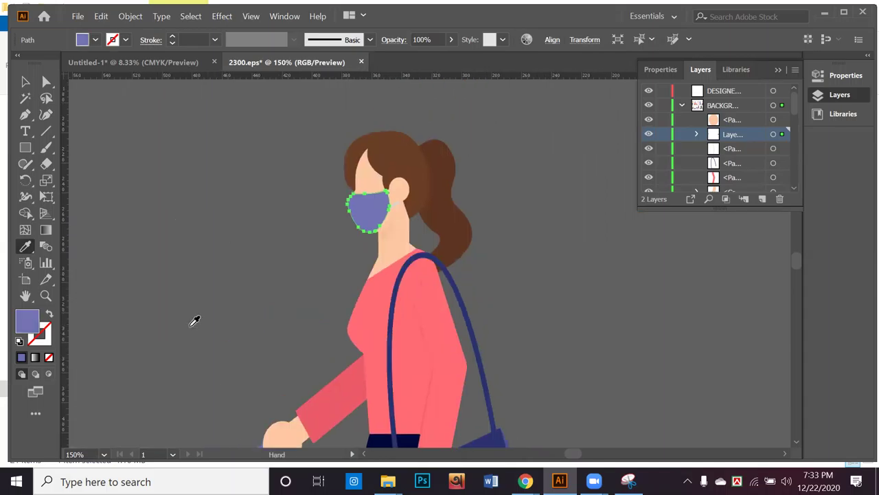
click(24, 81)
click(206, 258)
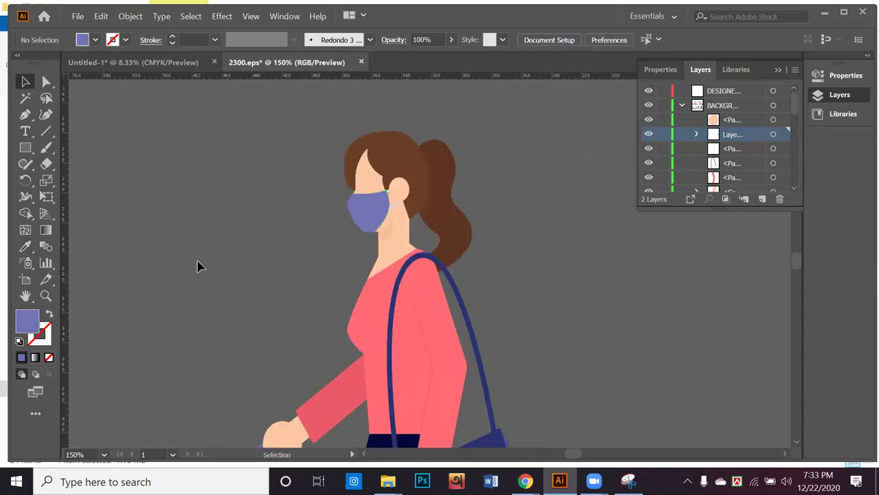
key(ctrl+minus)
key(ctrl+minus)
drag(198, 265, 543, 279)
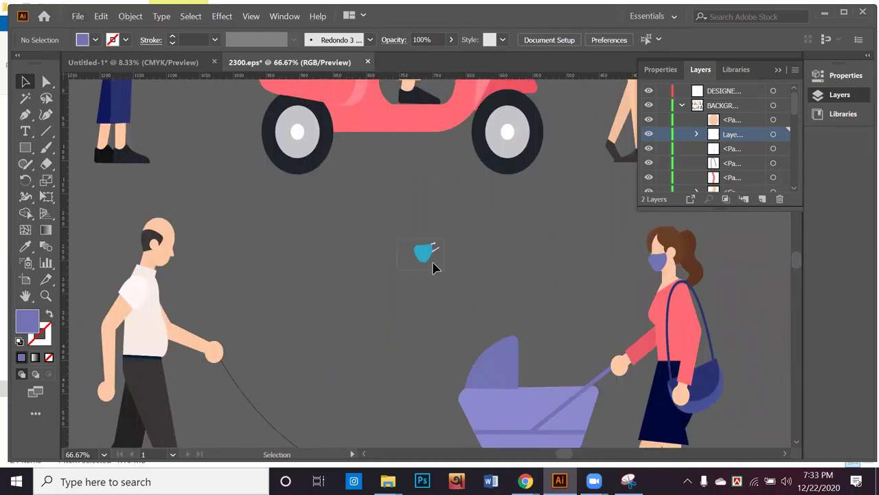
Drag the spare blue mask copy onto the bald white-shirted man's mouth
click(427, 255)
right_click(428, 259)
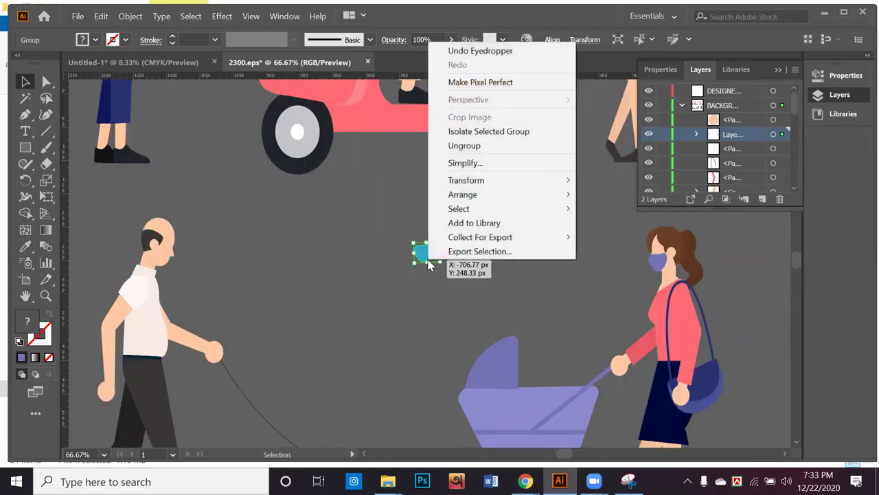
click(363, 268)
click(385, 268)
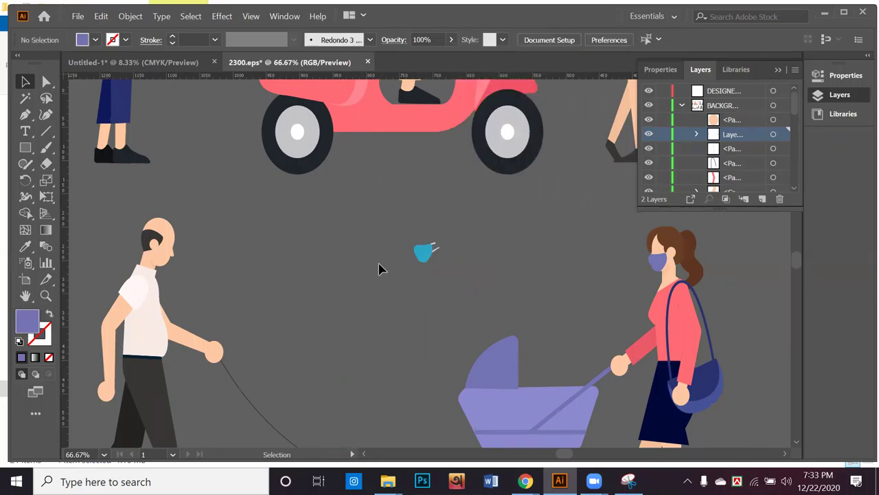
key(ctrl+plus)
drag(353, 268, 474, 272)
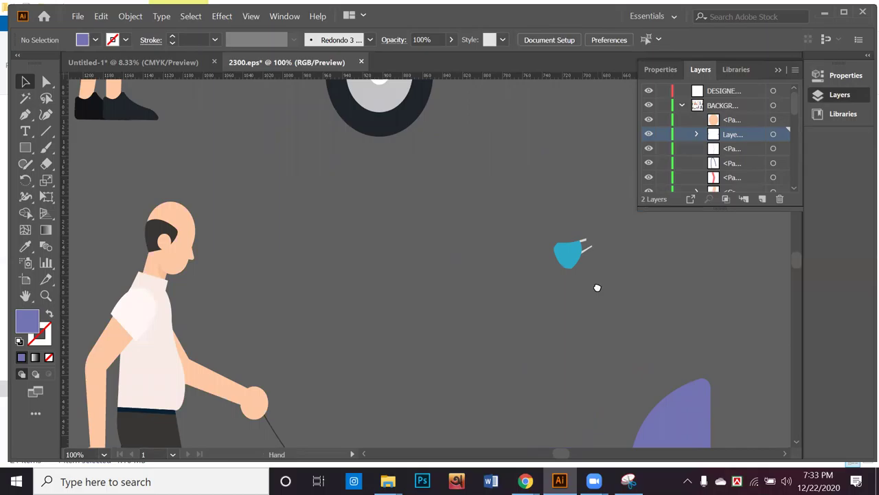
scroll(597, 288, left, 2)
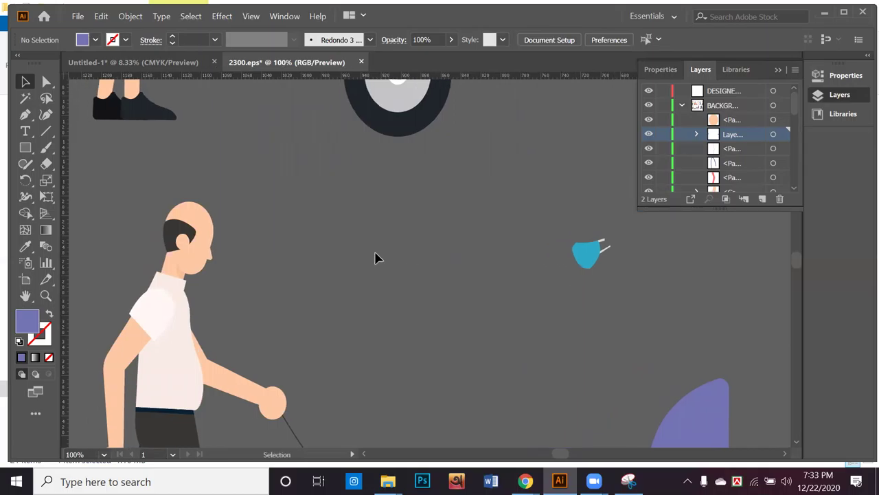
drag(608, 265, 259, 287)
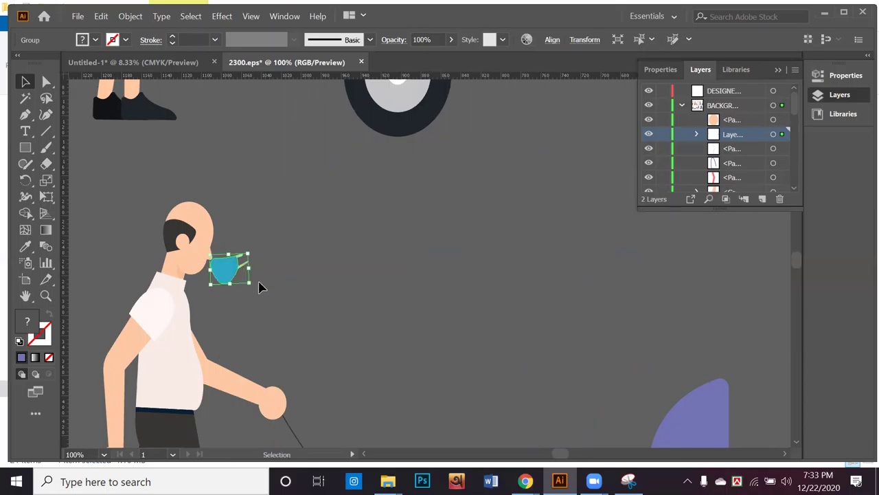
scroll(232, 286, up, 3)
drag(200, 273, 461, 303)
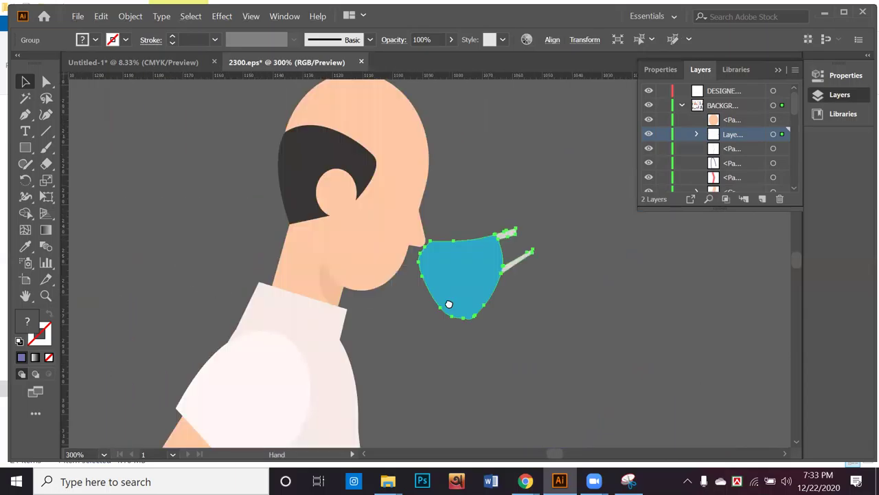
scroll(404, 300, down, 3)
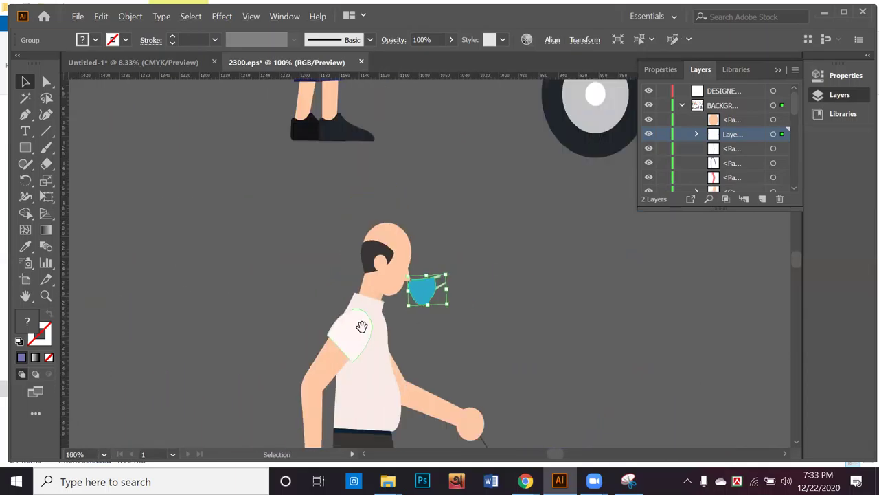
scroll(406, 305, up, 4)
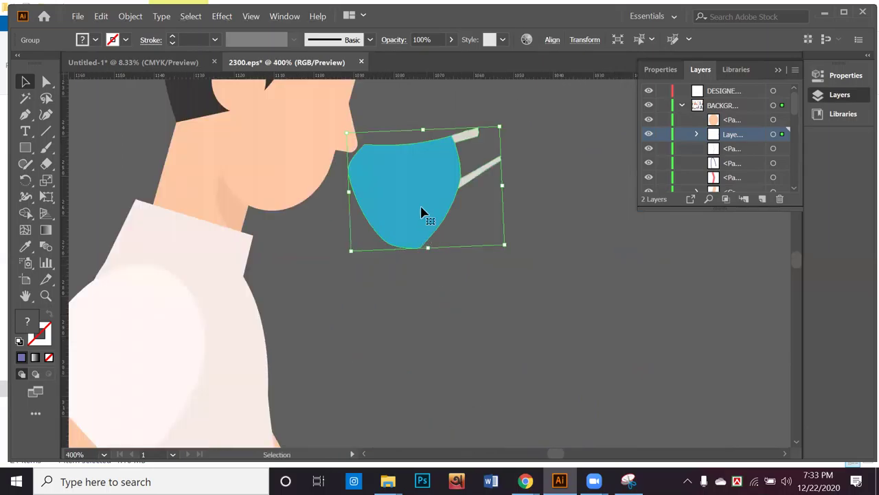
Reflect the spare mask across the Vertical axis so its straps face his ear
right_click(422, 209)
mouse_move(460, 370)
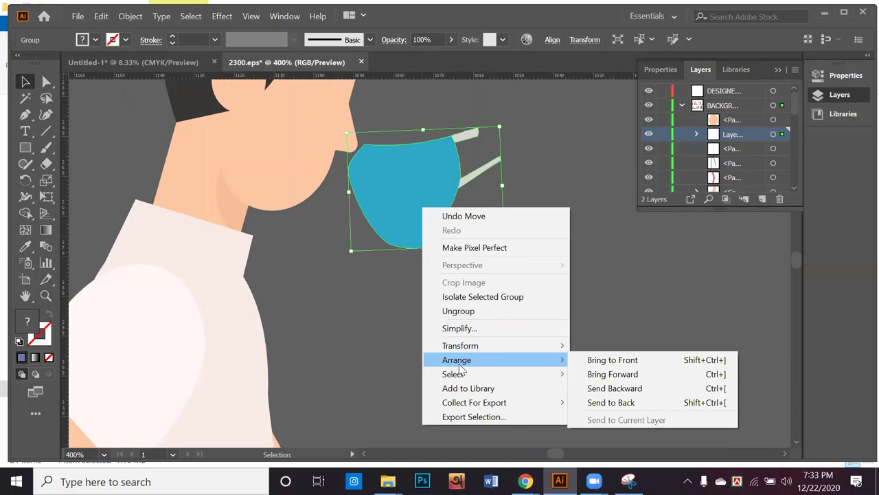
click(391, 298)
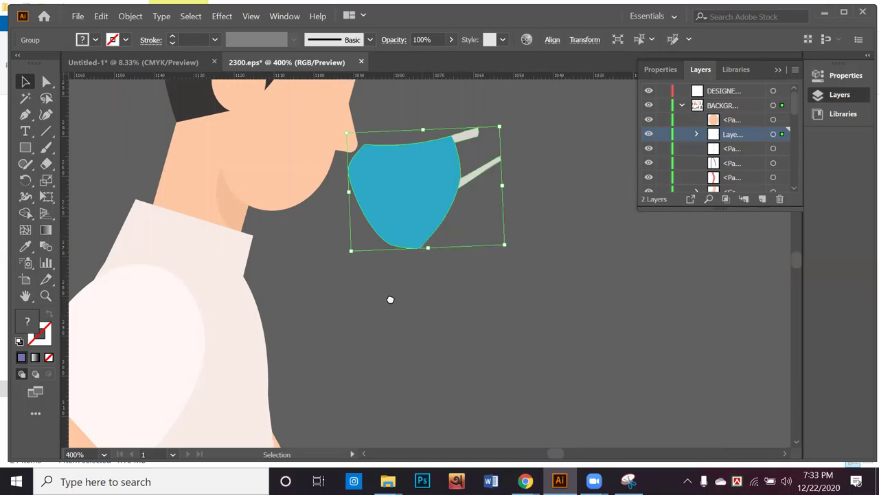
scroll(390, 316, up, 3)
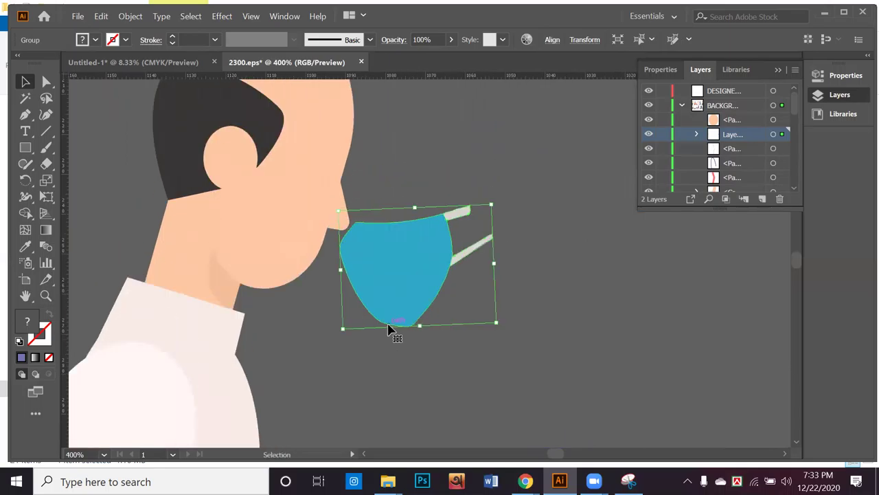
right_click(395, 279)
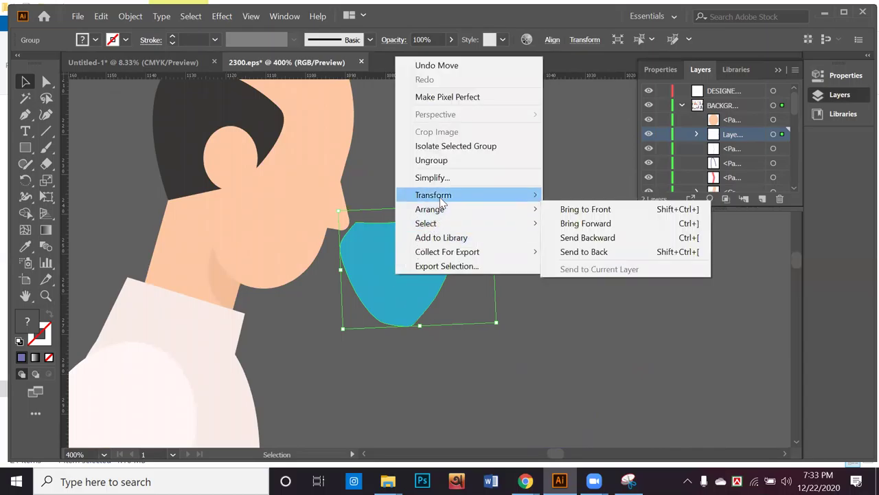
mouse_move(537, 202)
click(574, 244)
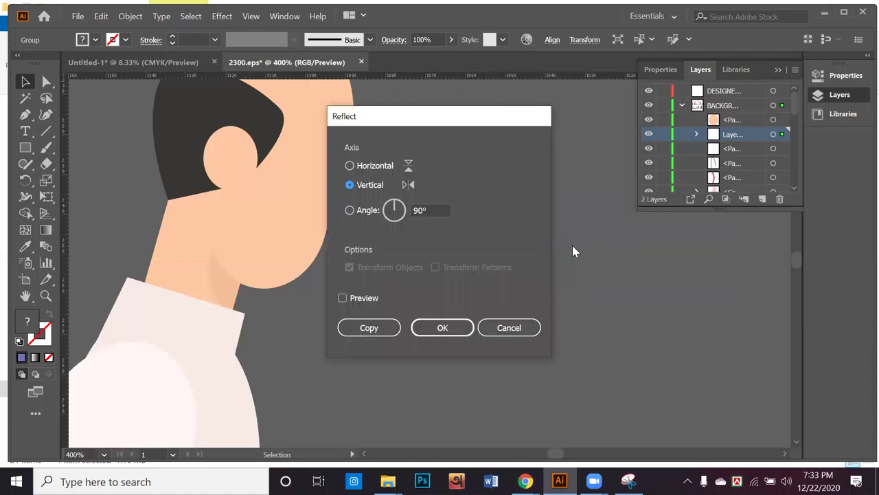
drag(420, 121, 652, 169)
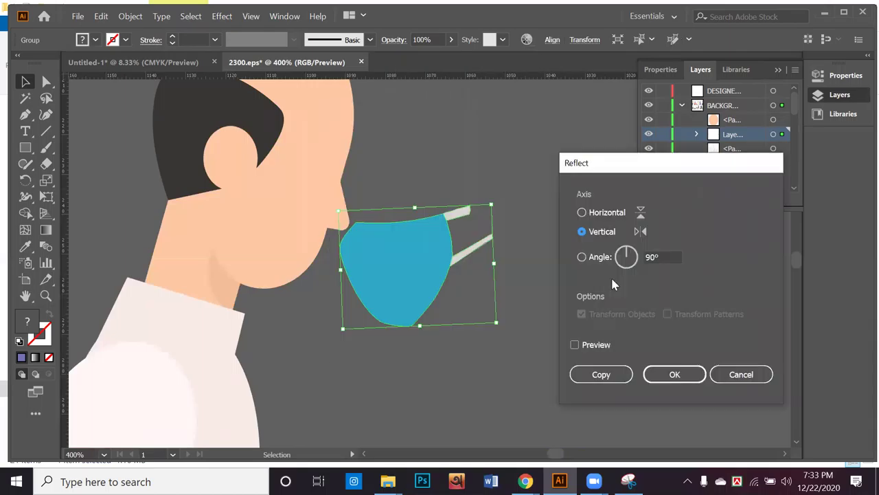
click(575, 344)
click(594, 345)
click(593, 346)
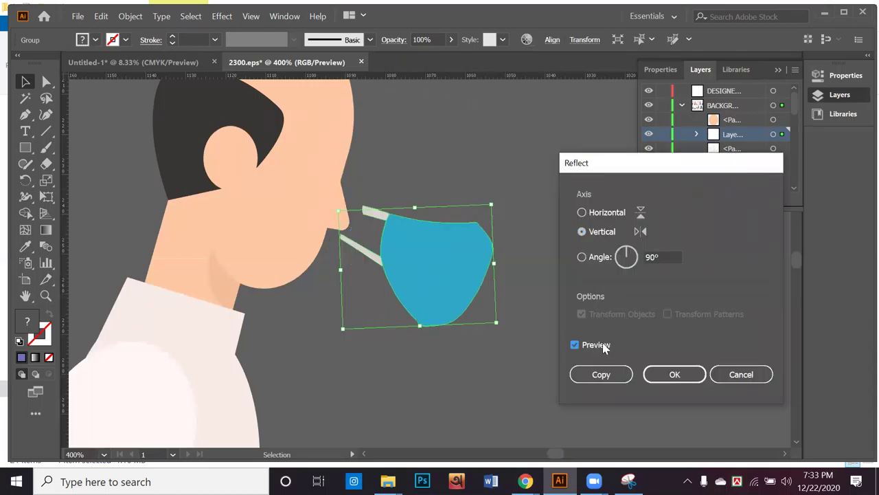
click(673, 376)
click(548, 376)
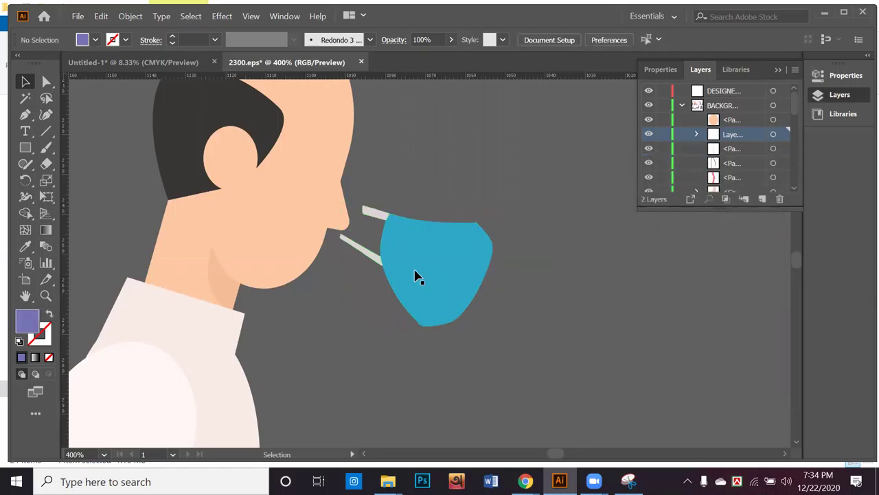
Move the mask onto the man's mouth and chin and rotate it slightly along his jaw
click(471, 306)
drag(431, 307, 315, 281)
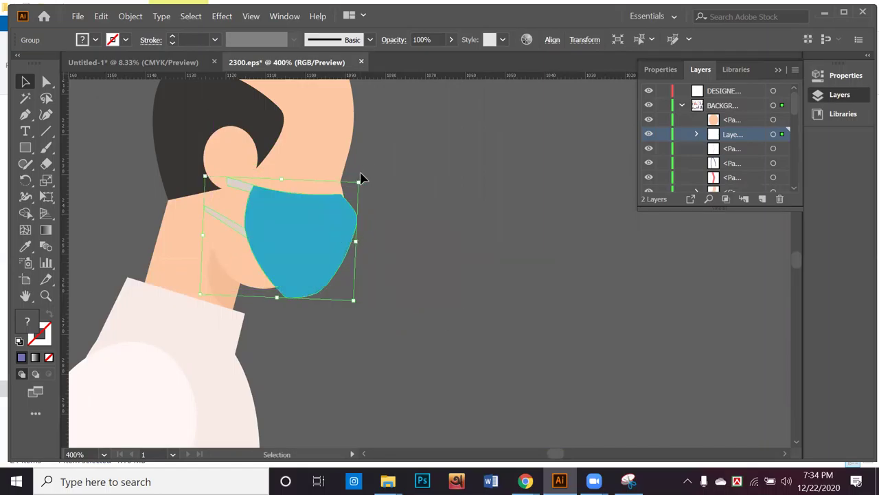
drag(358, 178, 365, 198)
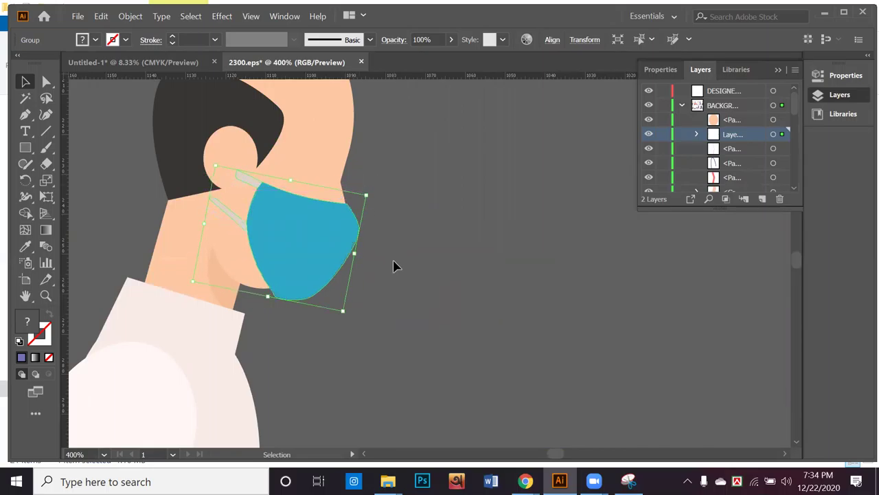
key(ctrl+shift+a)
drag(296, 270, 293, 265)
click(433, 276)
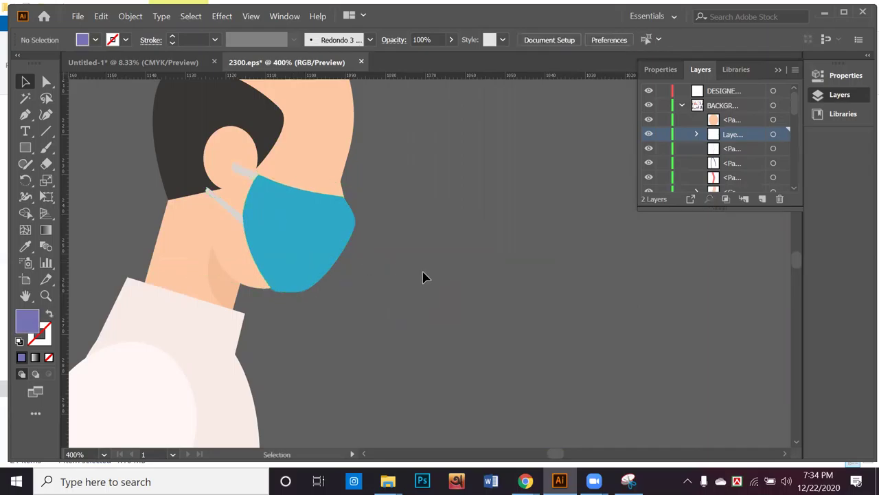
click(251, 212)
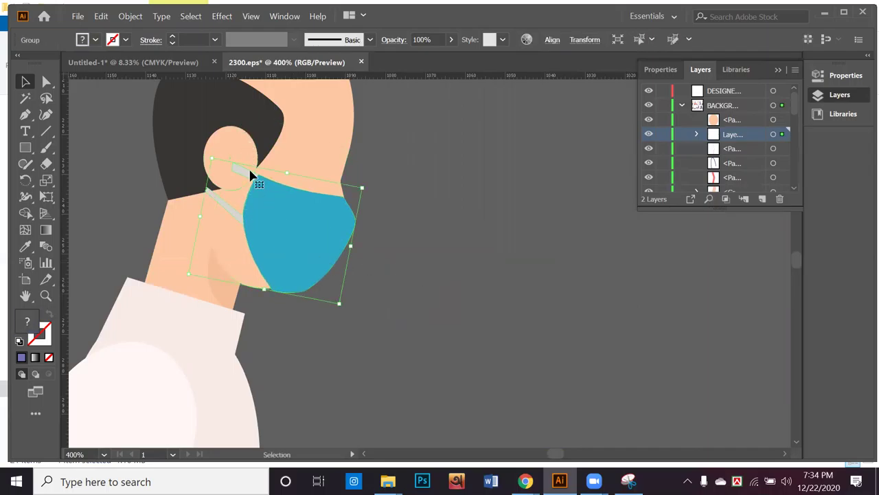
drag(366, 182, 367, 191)
click(404, 227)
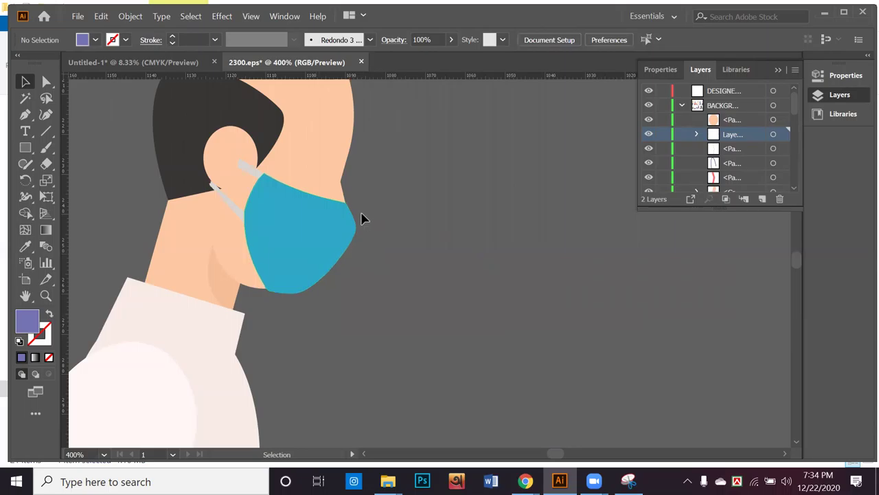
scroll(358, 217, up, 4)
Nudge the mask edge snug against the man's jaw
scroll(358, 217, up, 3)
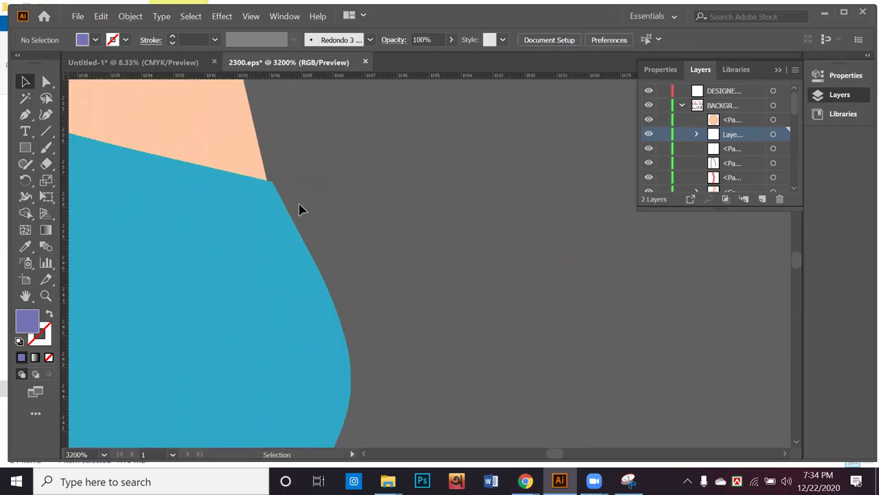
drag(274, 211, 271, 209)
click(325, 216)
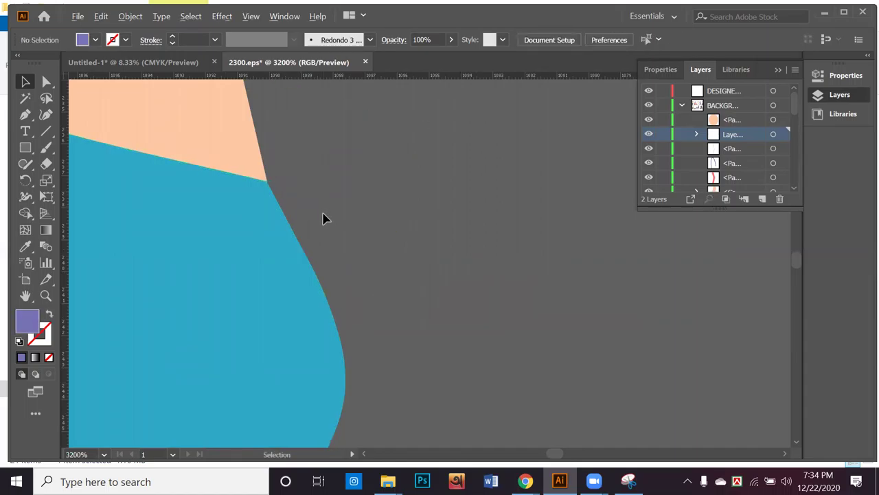
scroll(323, 218, down, 5)
drag(237, 218, 291, 254)
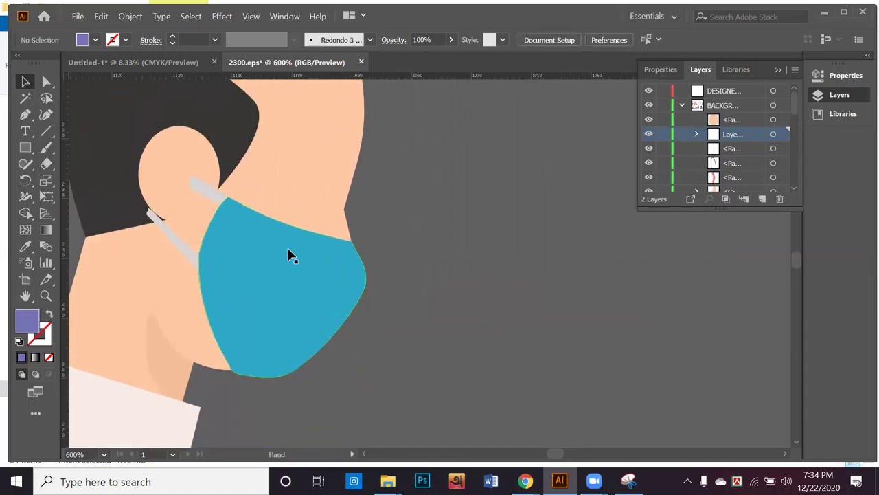
drag(238, 227, 261, 246)
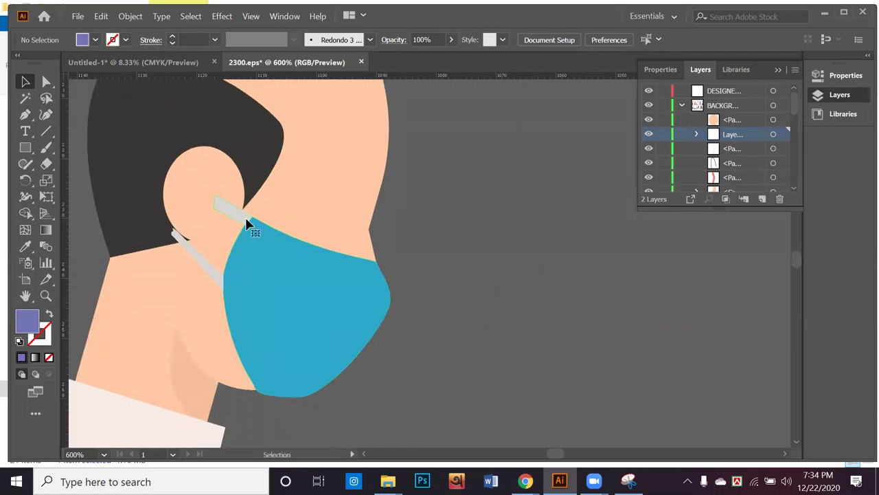
Select the upper strap's top anchor, then the ear and strap group for Shape Builder trimming
click(248, 224)
click(46, 81)
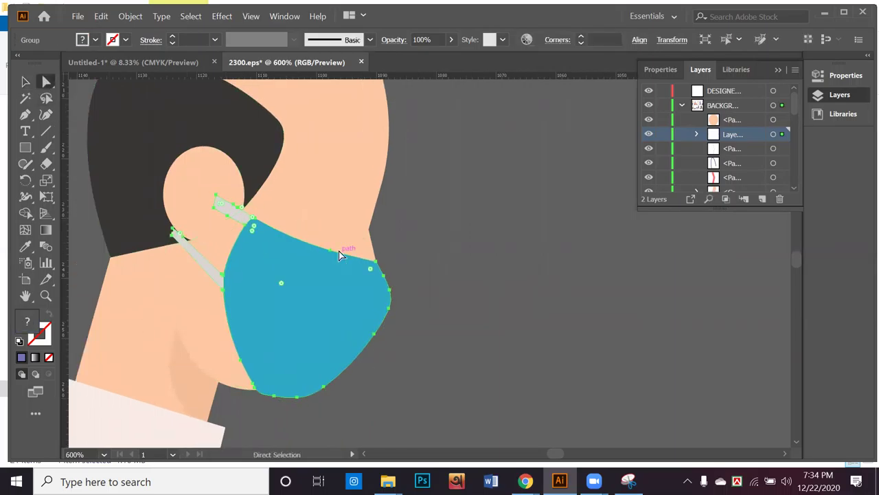
scroll(340, 251, up, 4)
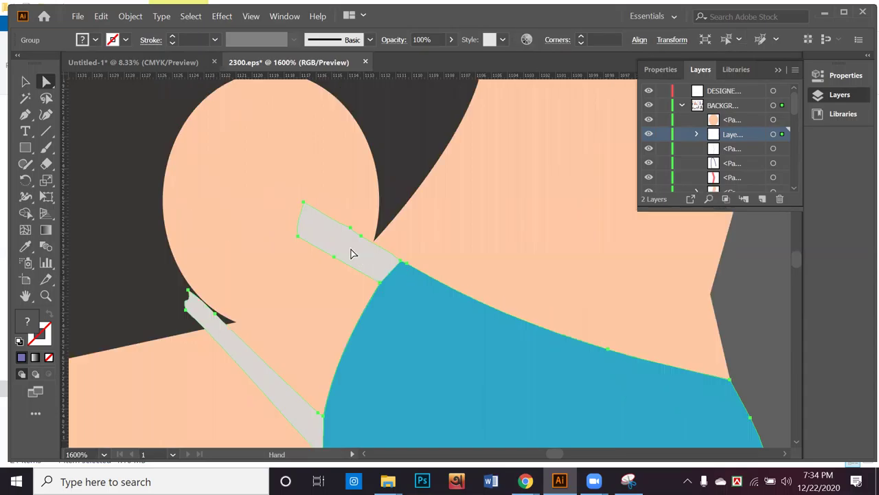
click(304, 205)
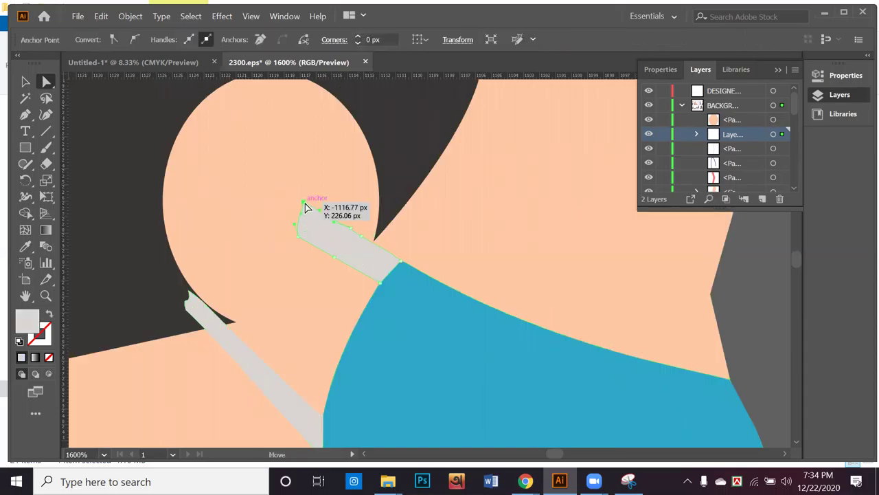
click(25, 82)
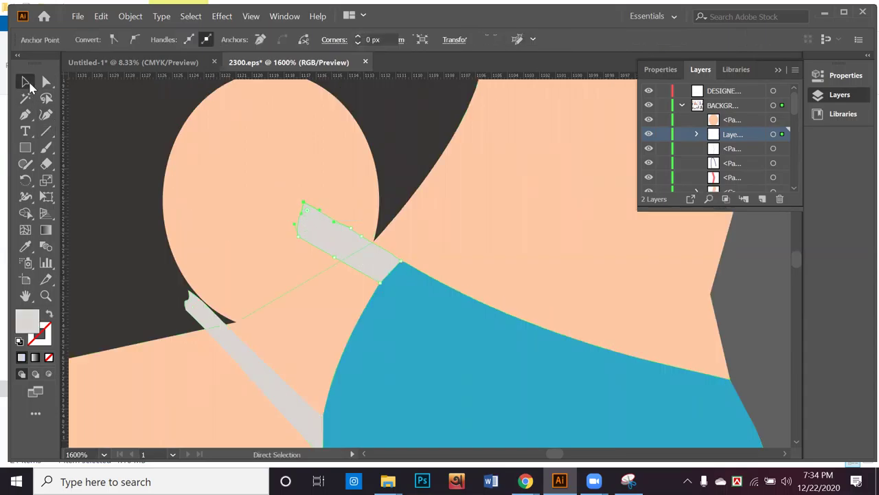
click(260, 194)
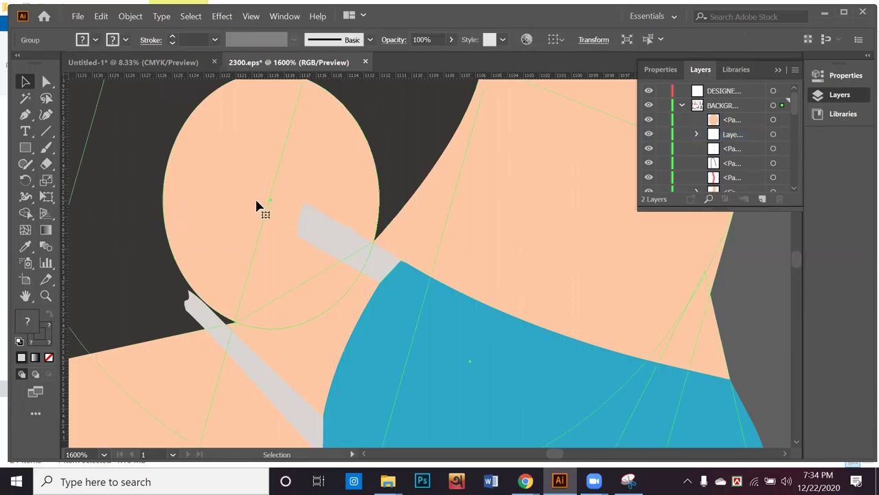
click(196, 306)
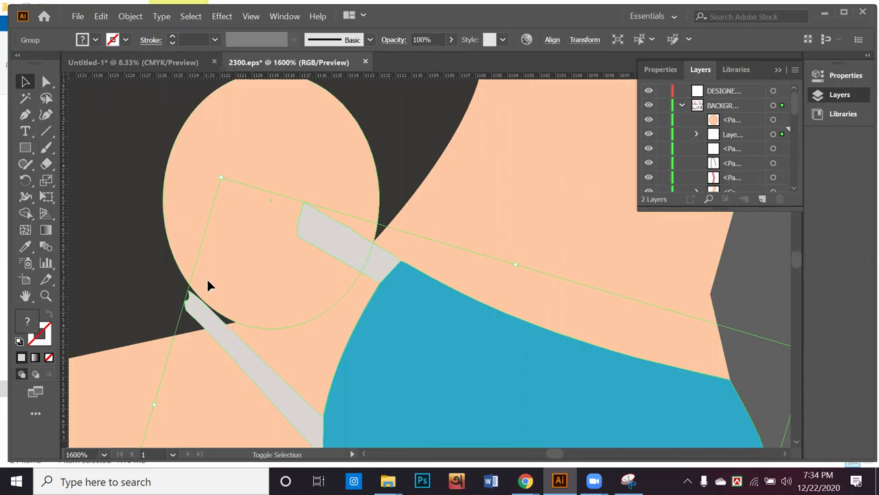
click(208, 281)
click(177, 306)
click(357, 267)
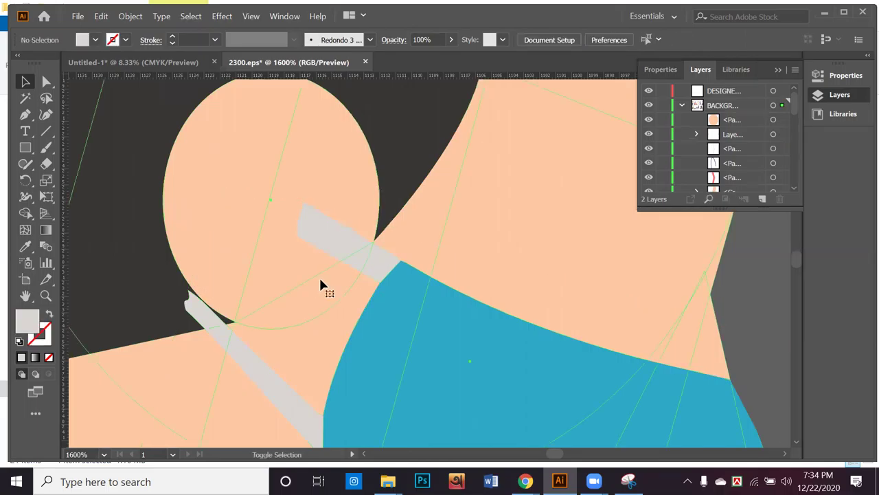
click(321, 285)
click(28, 217)
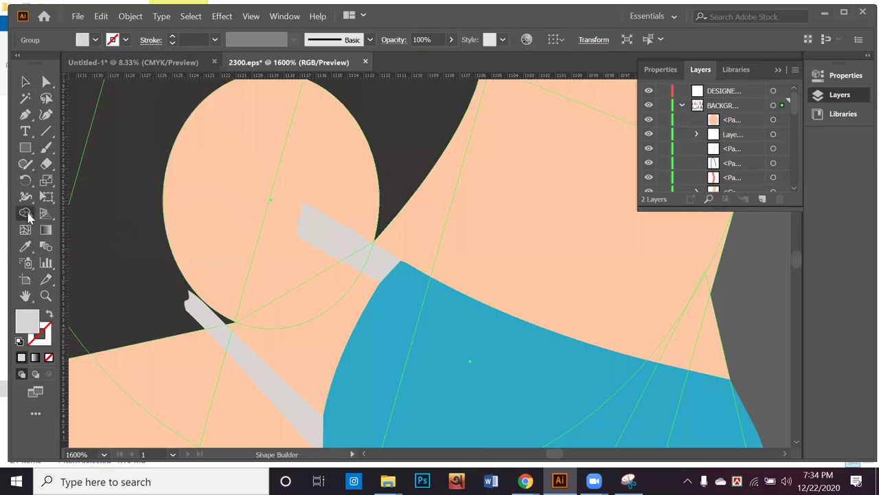
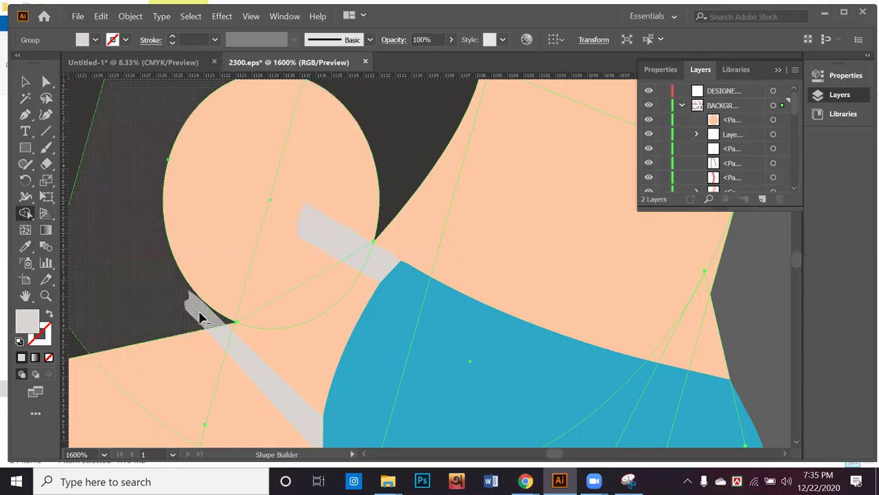
Delete the circle's left and right wedges with Shape Builder, then undo those deletions
alt+click(340, 236)
alt+click(230, 186)
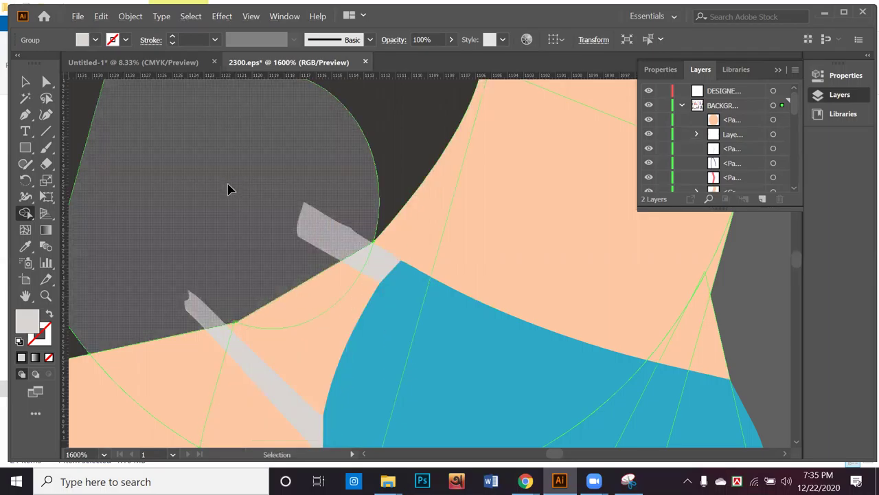
key(ctrl+z)
key(ctrl+z)
Ungroup the man's mask-and-strap group into separate pieces
key(v)
click(270, 159)
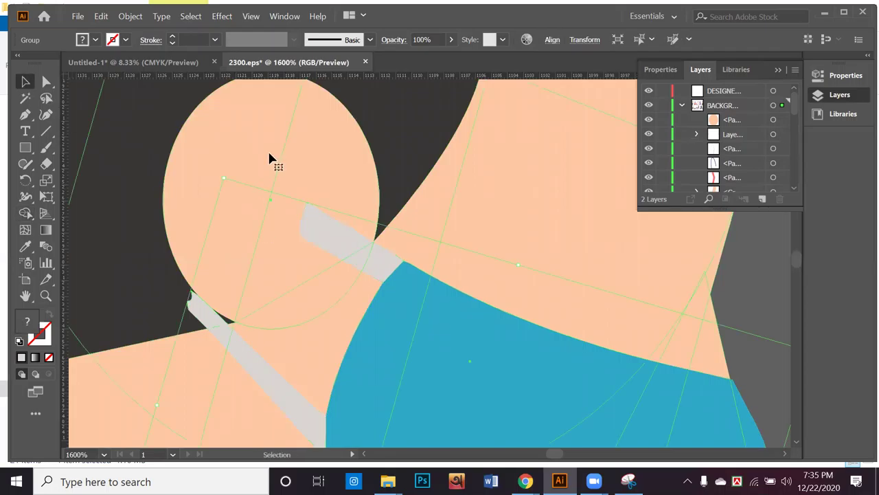
right_click(248, 204)
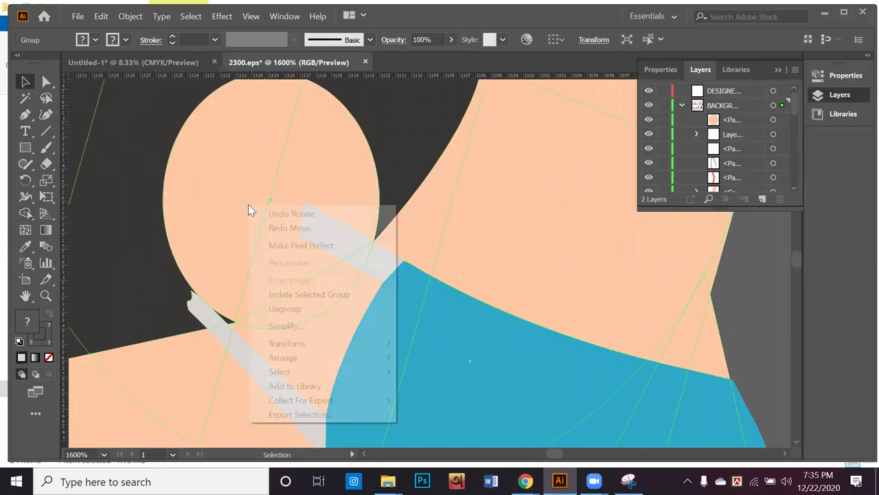
click(279, 307)
alt+scroll(275, 300, down, 2)
alt+scroll(269, 302, down, 1)
click(517, 310)
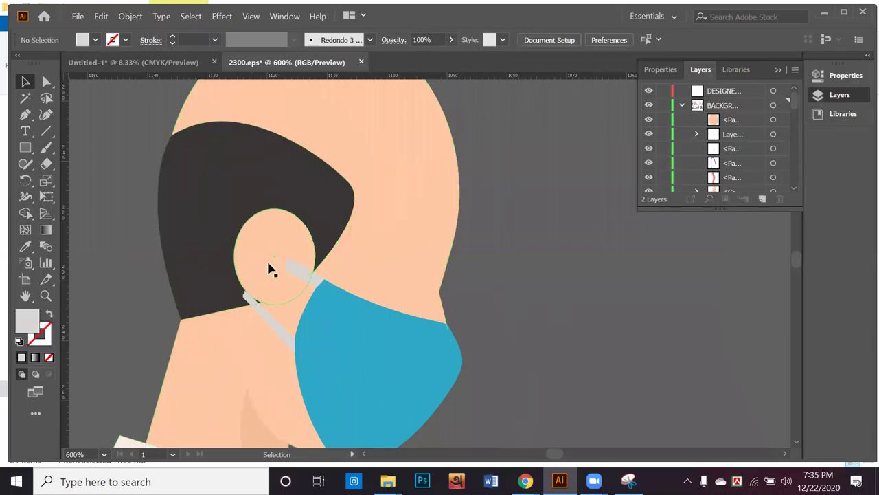
Bring the man's ear circle to the front, in front of his dark hair
right_click(269, 266)
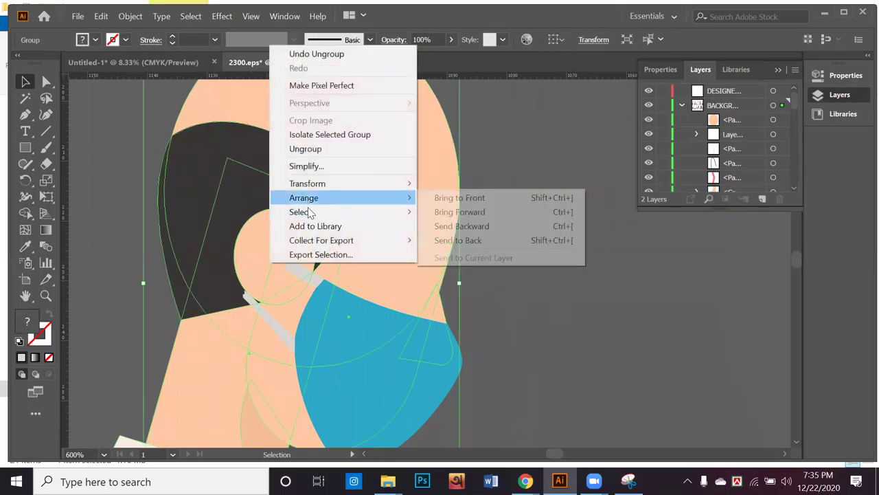
click(305, 148)
click(292, 264)
click(273, 273)
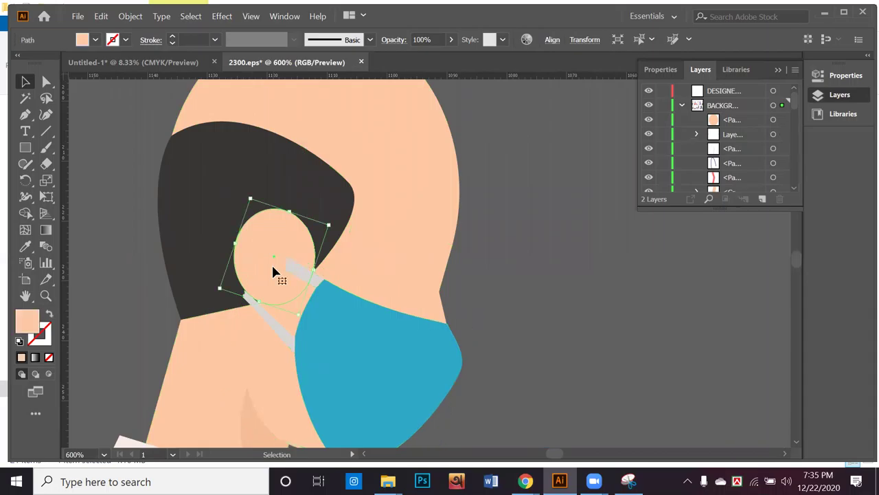
right_click(272, 272)
mouse_move(307, 406)
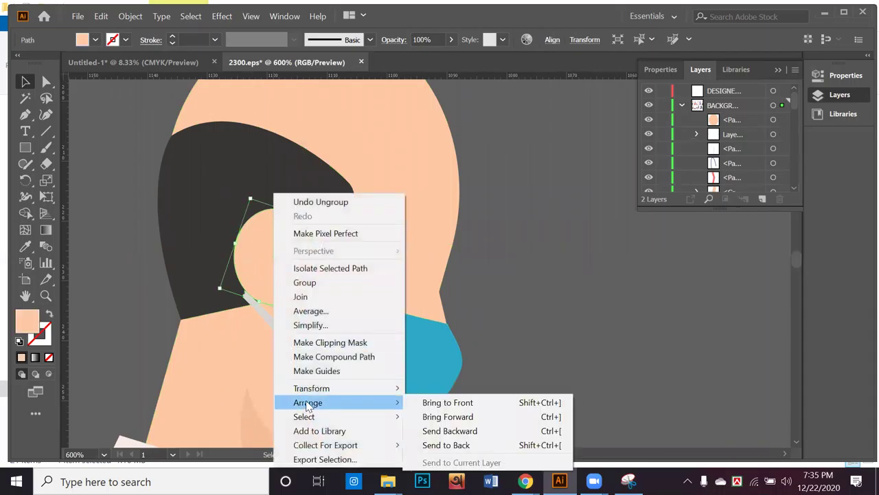
click(435, 402)
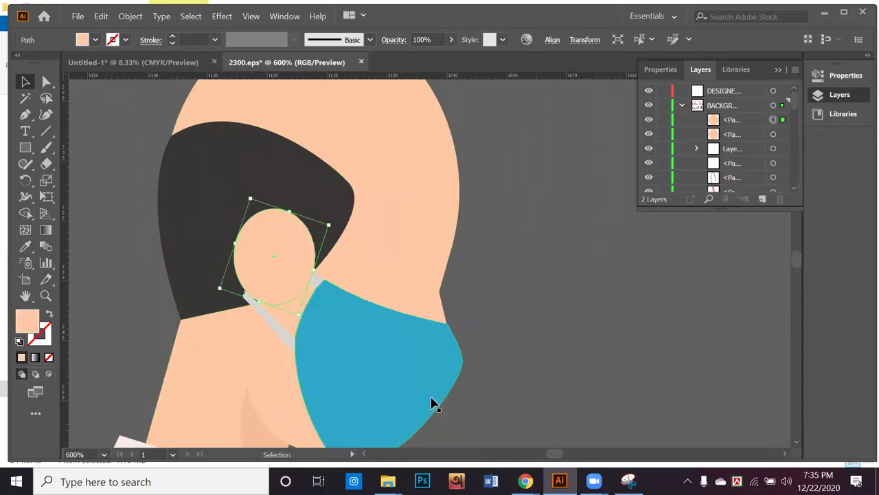
click(588, 341)
Drag the gray strap's anchor points so its upper tip tucks along the ear
scroll(282, 341, up, 1)
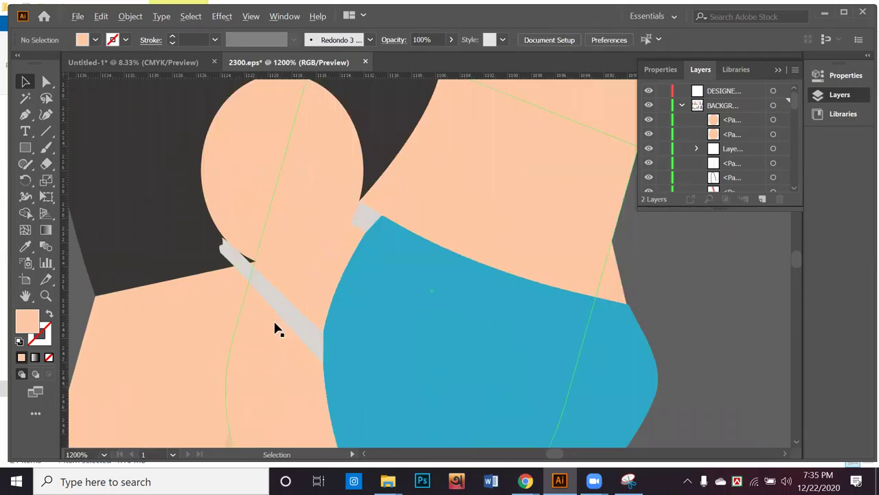
key(a)
scroll(223, 249, up, 3)
scroll(223, 249, up, 1)
drag(212, 274, 240, 246)
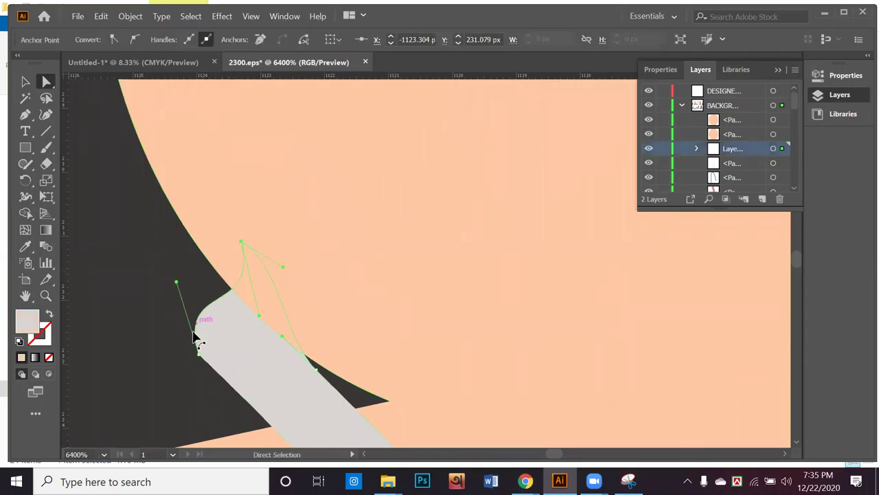
drag(199, 357, 222, 286)
drag(221, 283, 246, 333)
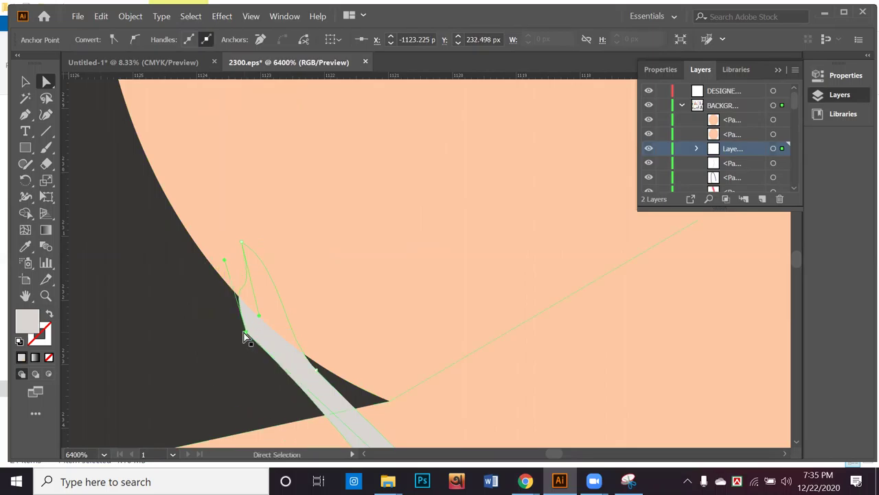
alt+click(212, 341)
scroll(215, 345, down, 4)
Bring the whole dog walker into view and select his blue face mask
scroll(215, 345, down, 2)
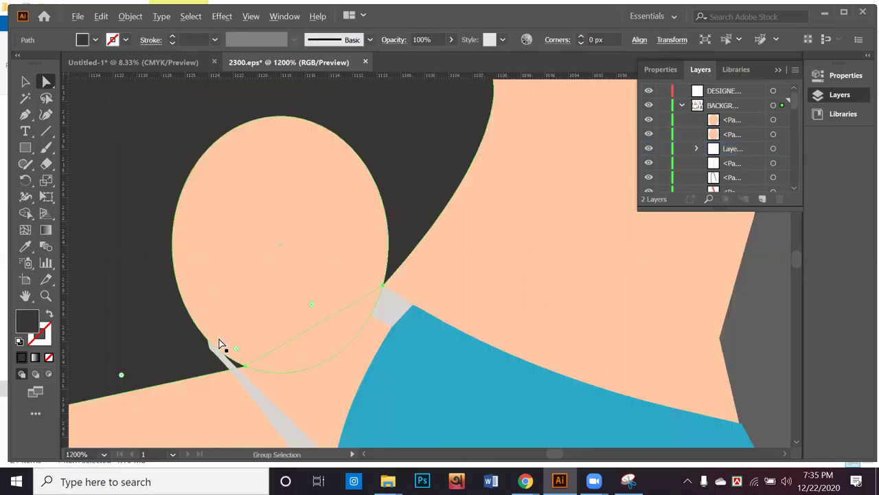
scroll(540, 261, down, 3)
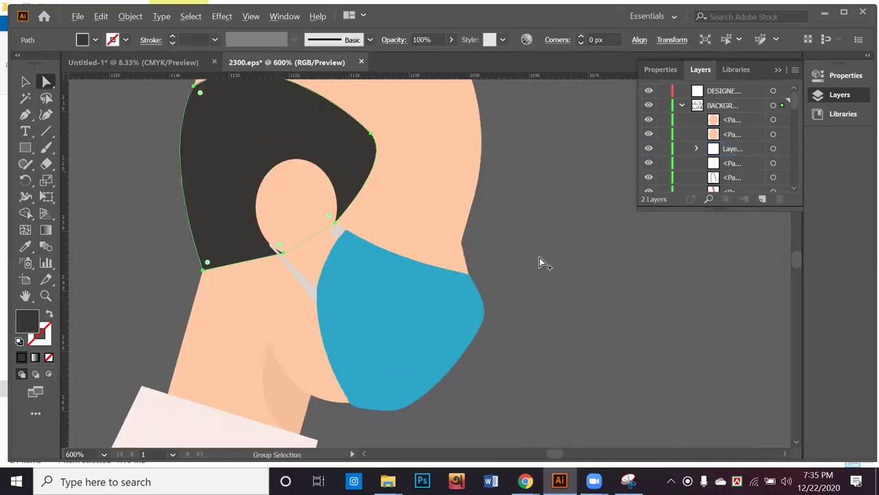
scroll(536, 263, down, 4)
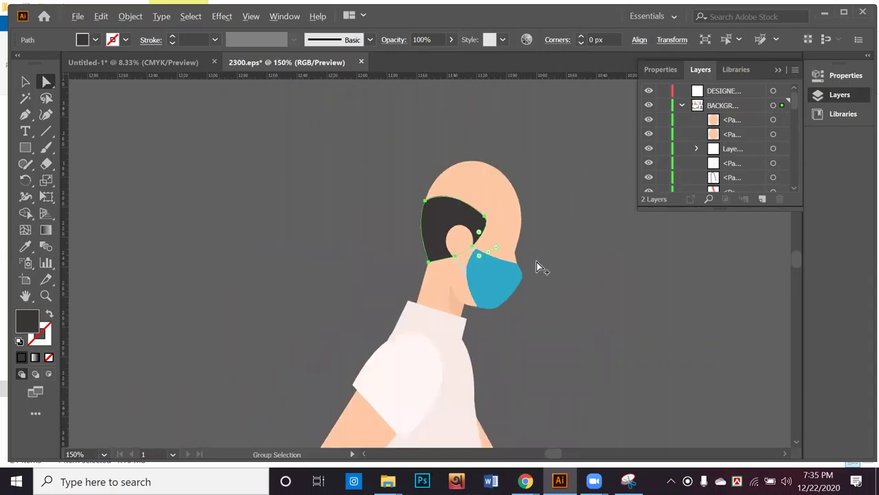
drag(605, 290, 408, 299)
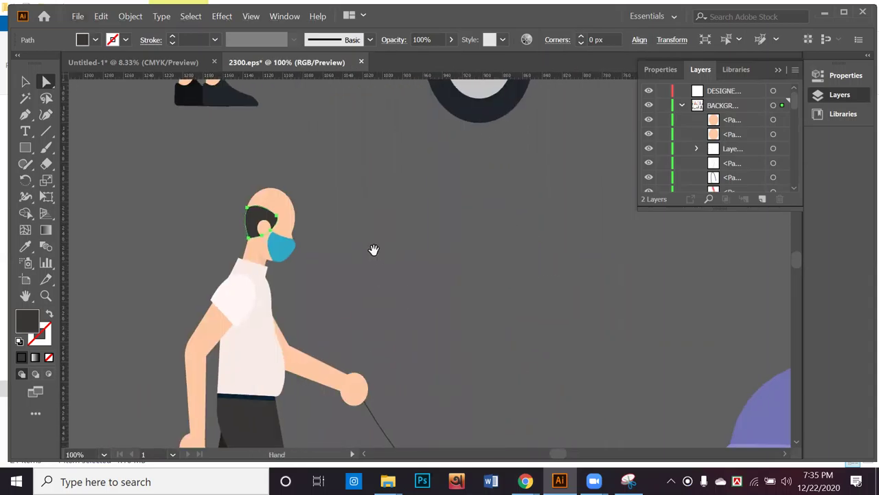
scroll(374, 256, right, 1)
scroll(374, 255, down, 3)
scroll(323, 261, right, 2)
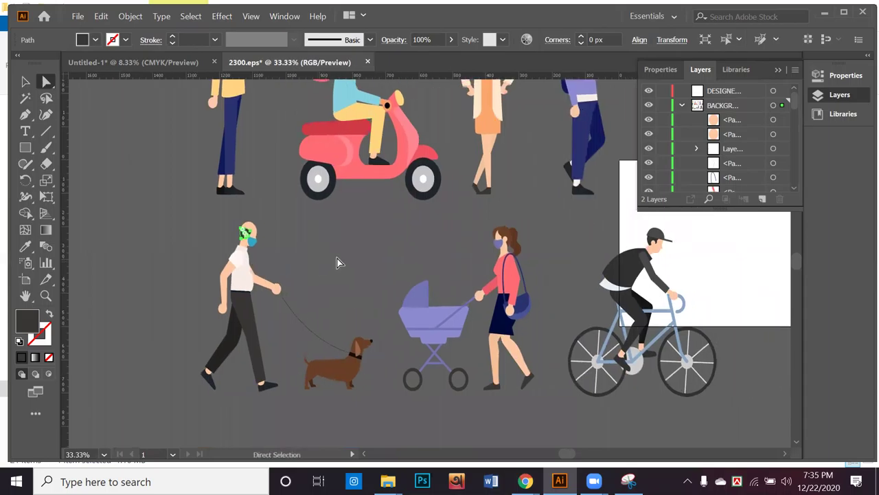
click(353, 250)
click(257, 249)
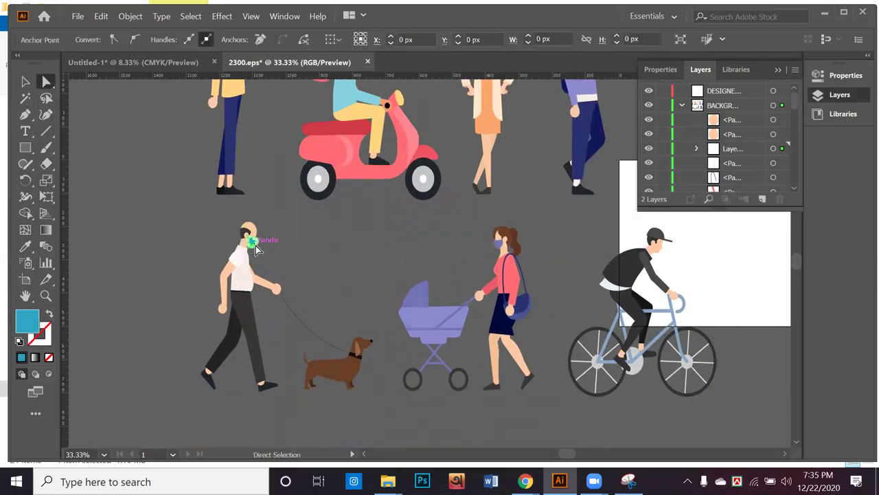
scroll(264, 248, up, 3)
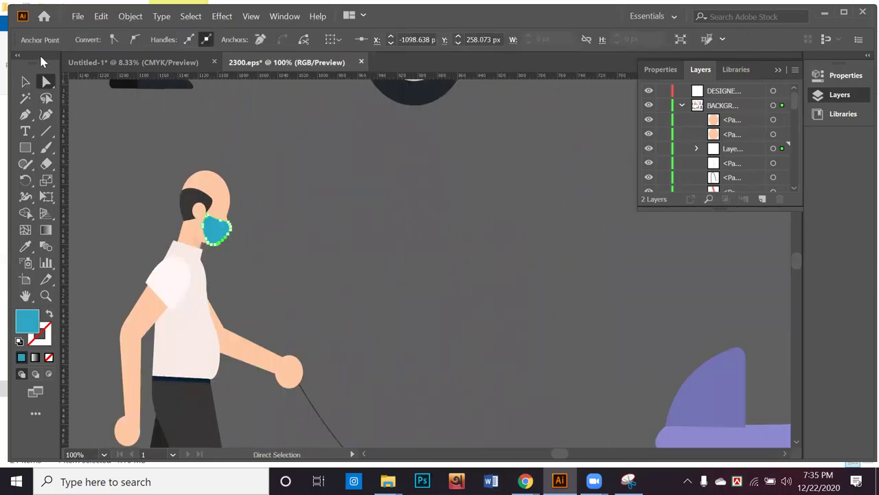
Fill the mask with off-white FCFCFC, then deselect it
double_click(27, 320)
text(FCFCFC)
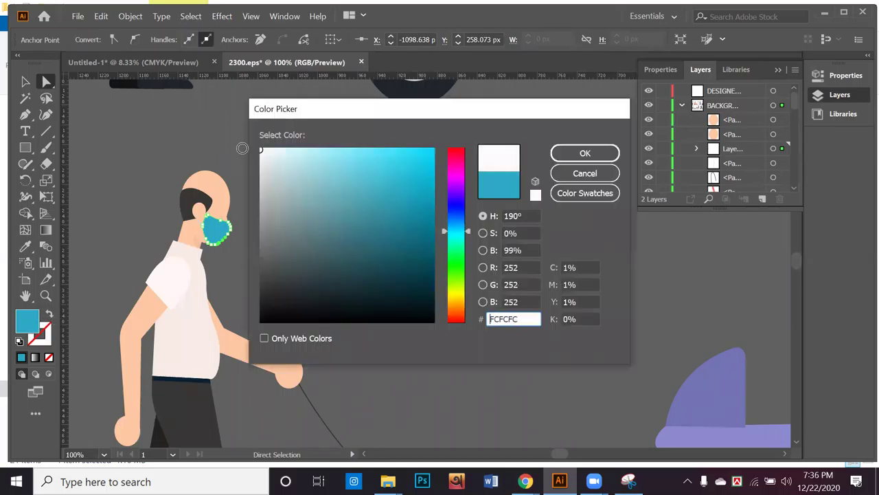
click(585, 154)
click(20, 81)
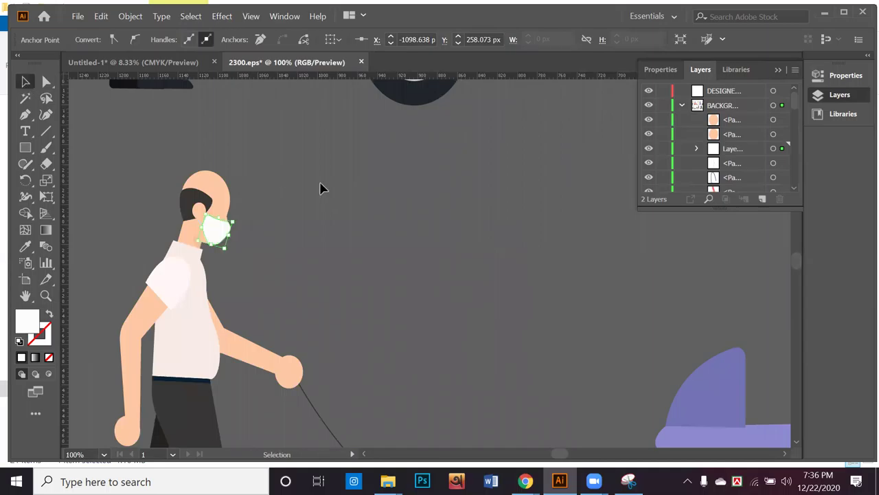
click(315, 189)
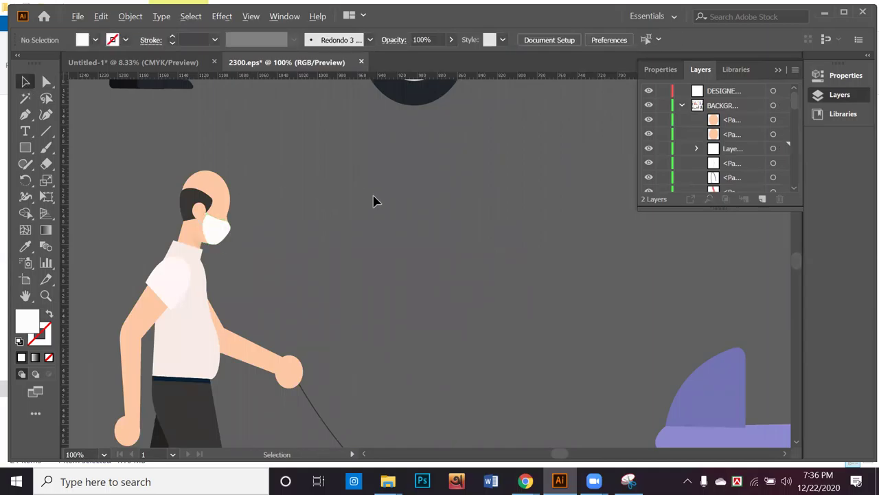
scroll(373, 201, down, 2)
Move the woman's purple mask and grey ear strap onto the cyclist's face
drag(539, 218, 271, 255)
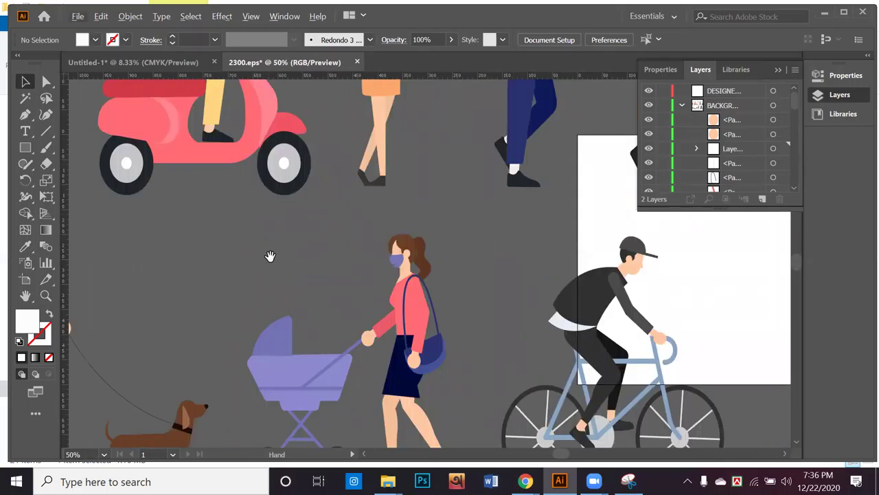
scroll(472, 259, up, 3)
scroll(249, 280, up, 4)
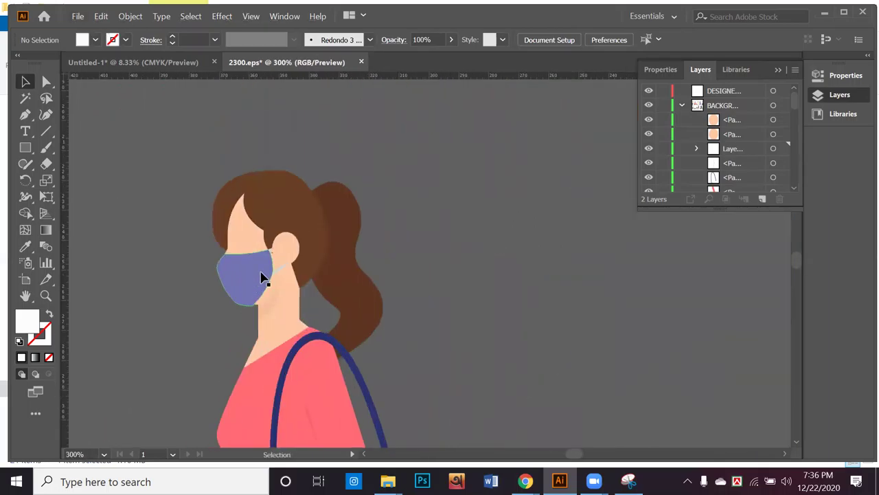
click(305, 268)
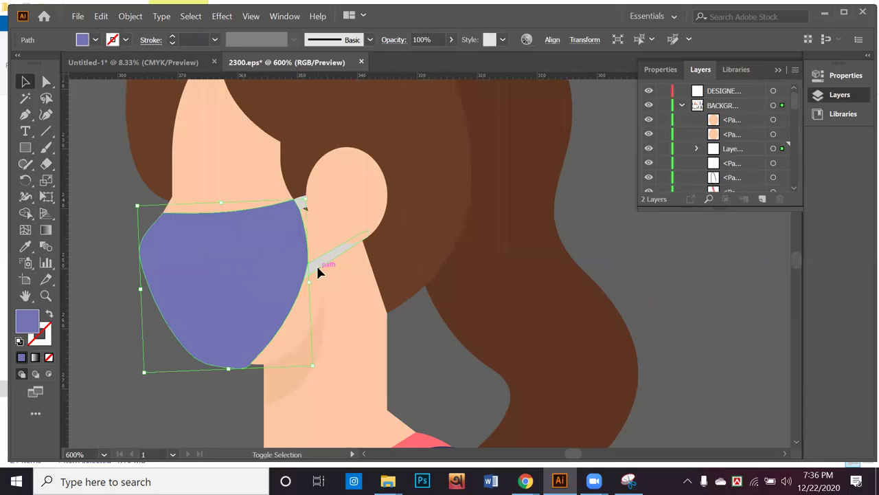
shift+click(304, 210)
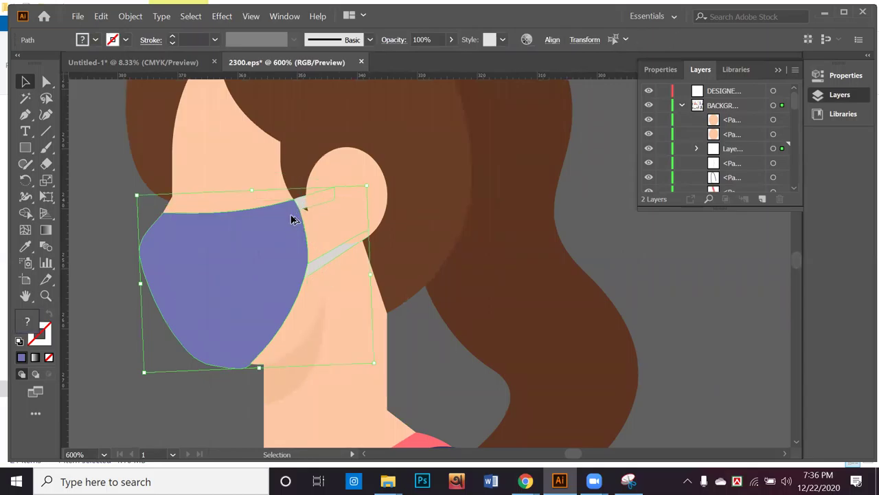
scroll(292, 234, down, 2)
drag(292, 238, 282, 255)
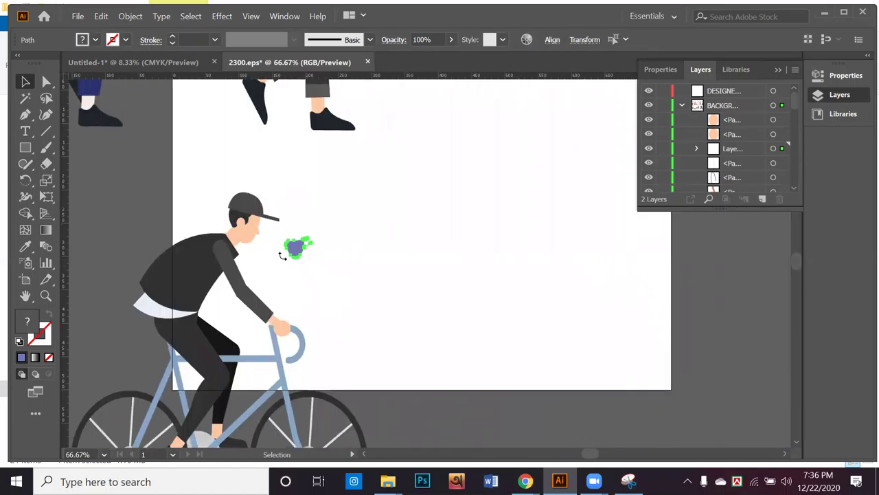
scroll(275, 249, up, 3)
click(206, 236)
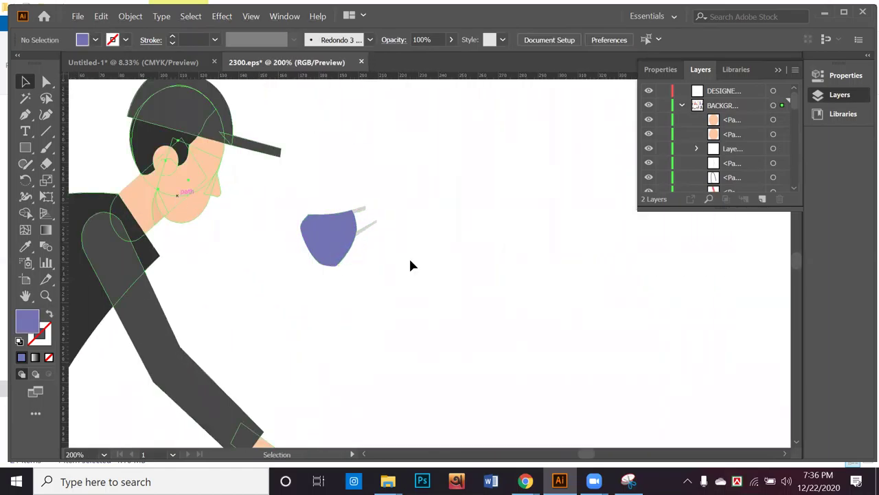
Check the masks beside the cyclist's head, then pan toward the upper row
click(324, 236)
click(333, 268)
scroll(335, 261, down, 6)
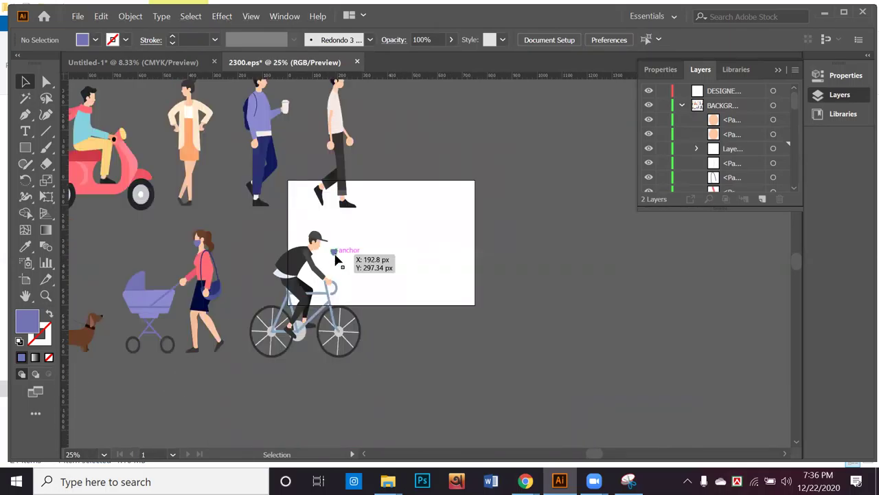
scroll(334, 260, down, 1)
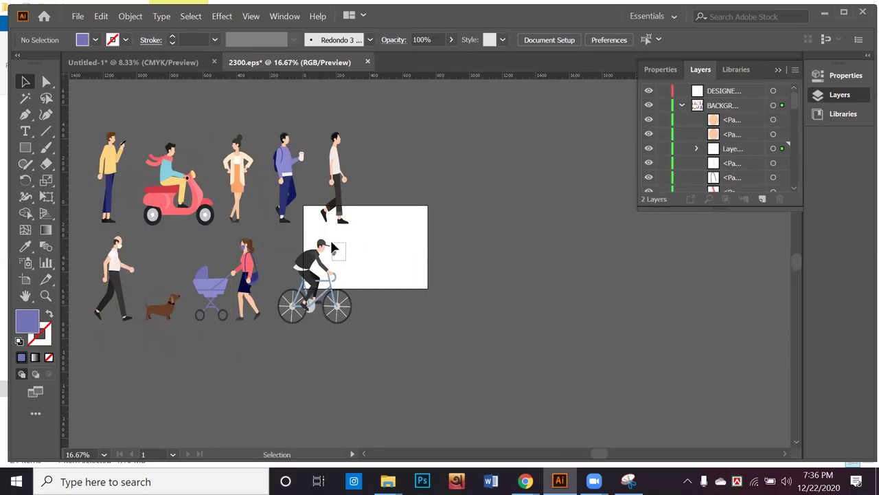
click(350, 248)
click(349, 246)
scroll(305, 237, up, 2)
drag(290, 237, 412, 290)
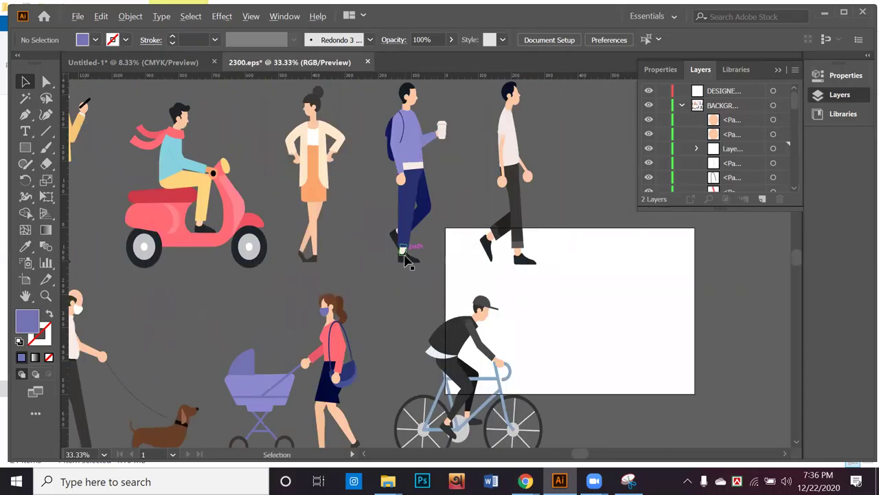
scroll(405, 260, down, 2)
scroll(417, 255, right, 2)
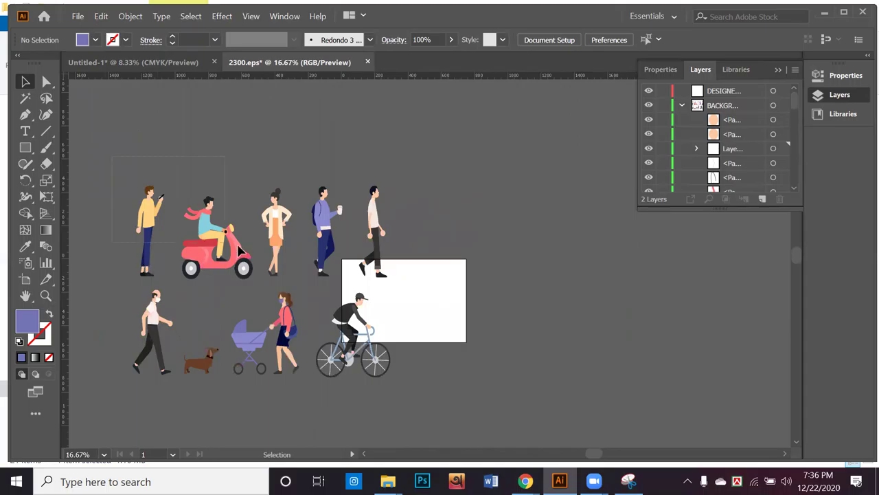
Move the top row of figures down beside the lower row to form one line
click(299, 257)
drag(213, 266, 467, 377)
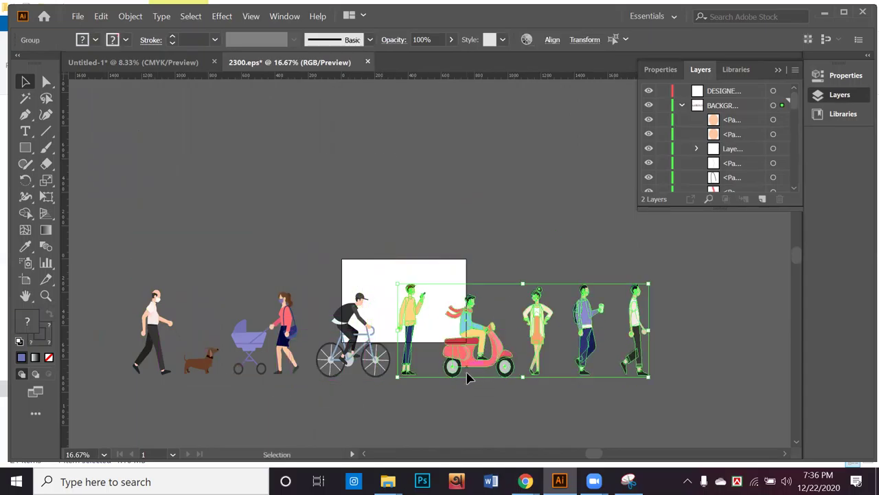
click(472, 382)
key(space)
drag(465, 312, 476, 203)
drag(609, 220, 588, 180)
key(space)
drag(529, 203, 516, 245)
key(space)
drag(505, 273, 455, 273)
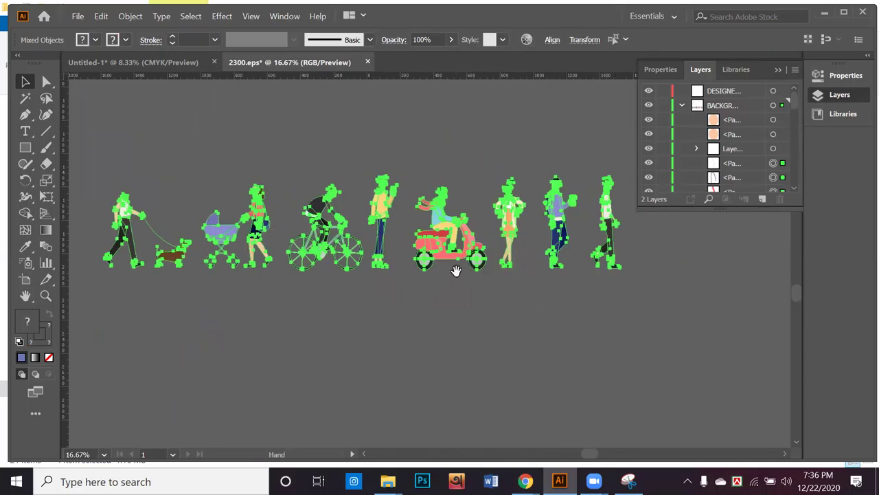
click(438, 327)
Select all the figures, then undo the last move
key(ctrl)
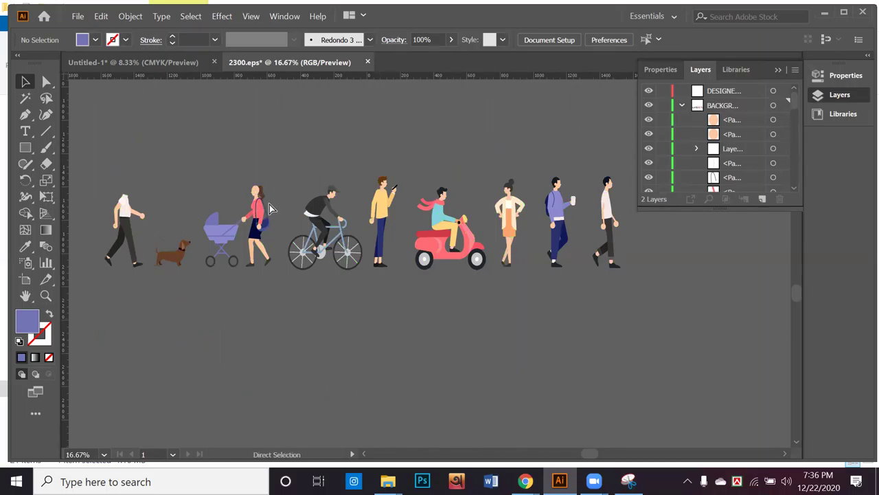
key(ctrl+a)
scroll(388, 182, up, 5)
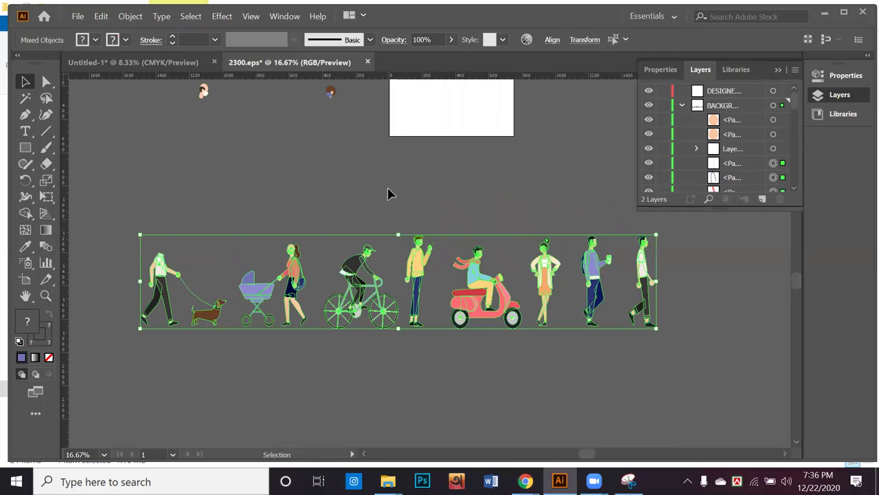
key(ctrl+z)
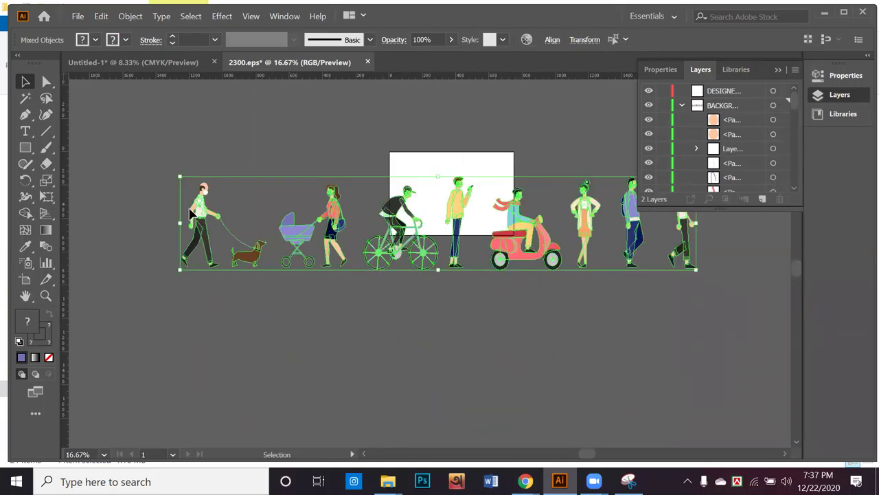
click(154, 171)
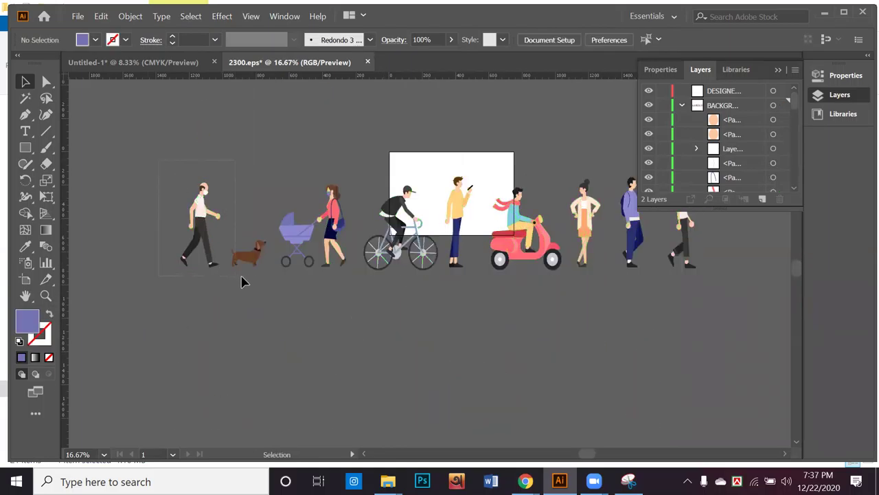
Group the man with his dog and the woman with her stroller
click(261, 275)
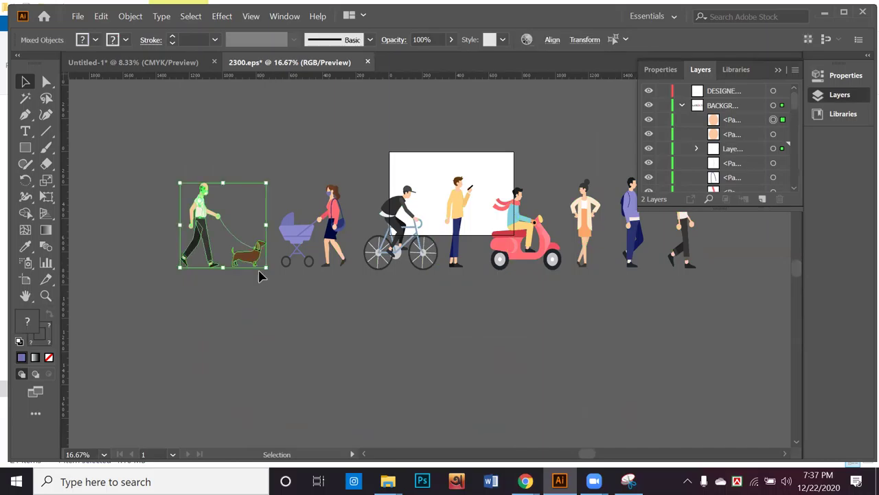
key(ctrl+g)
click(278, 171)
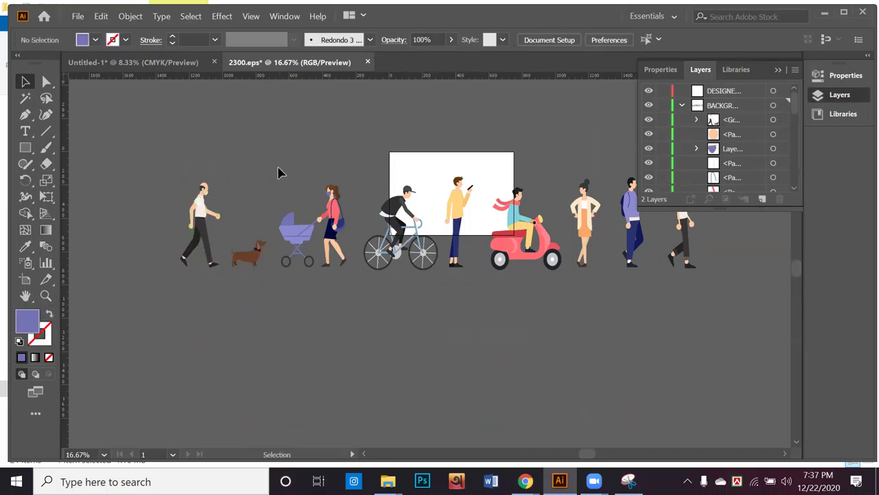
click(347, 280)
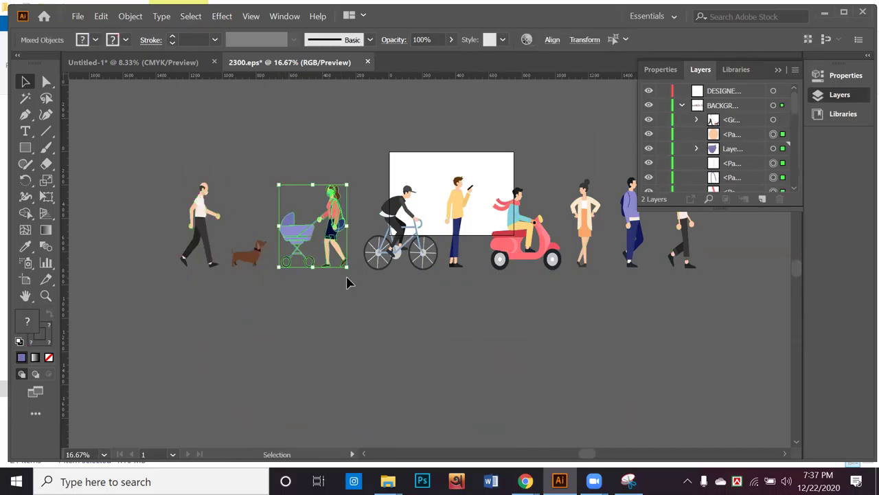
key(ctrl+g)
Move the whole figure row lower and draw a large rectangle around it
drag(168, 210, 687, 261)
scroll(687, 265, down, 3)
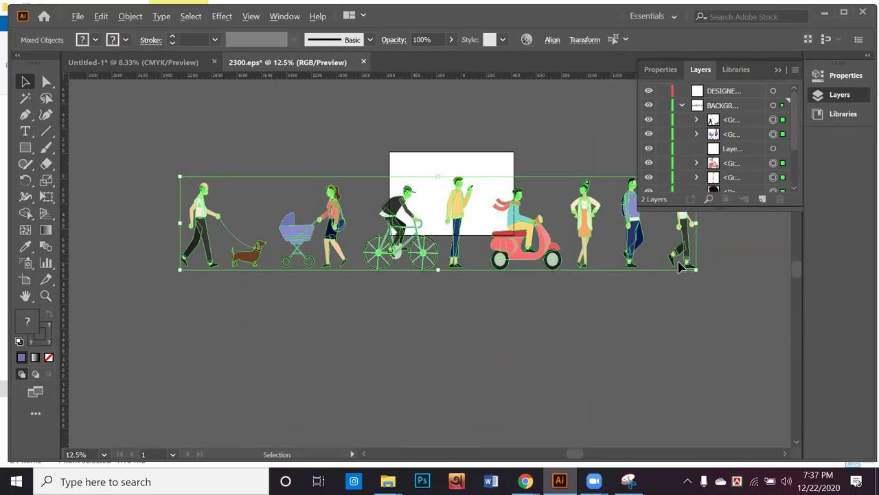
drag(588, 255, 478, 409)
drag(517, 381, 418, 243)
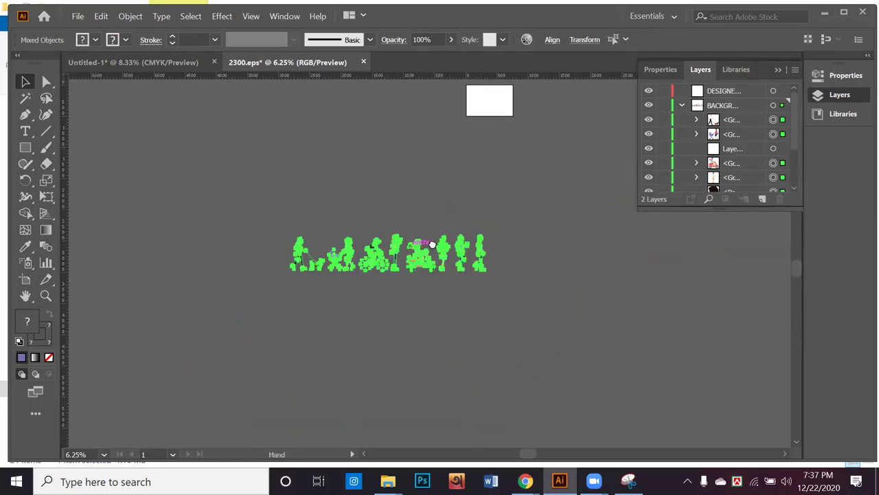
scroll(433, 249, up, 2)
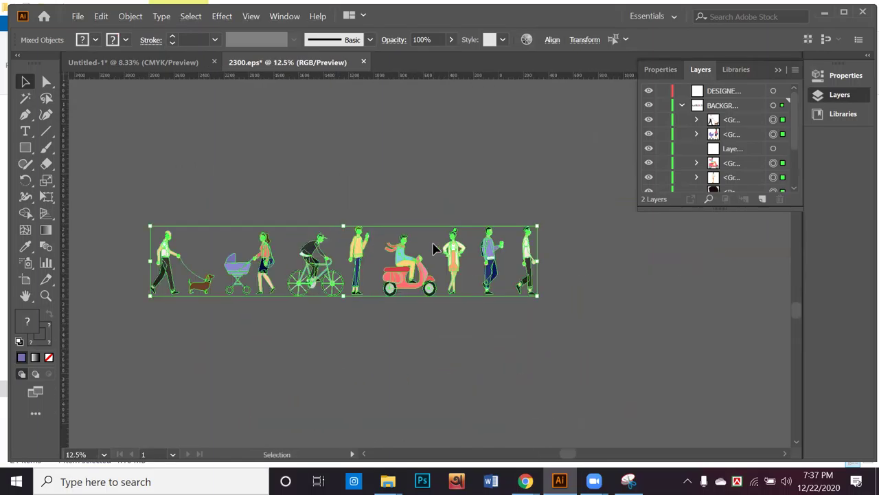
click(394, 173)
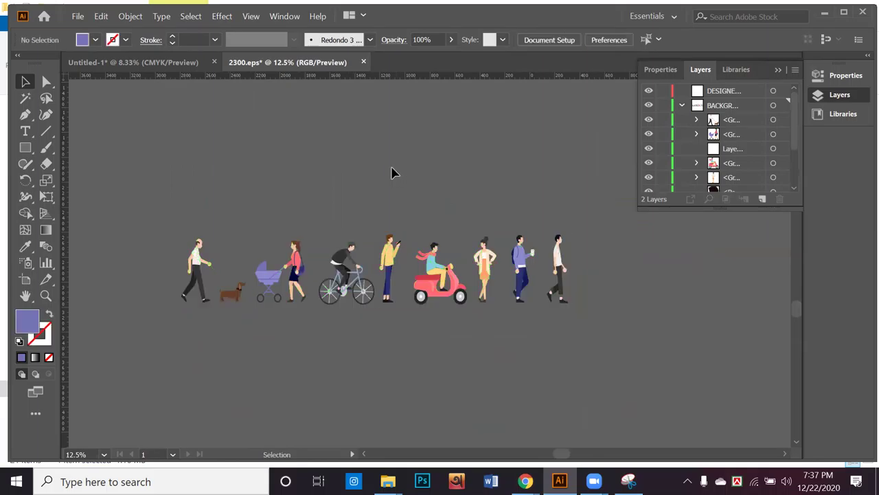
click(23, 147)
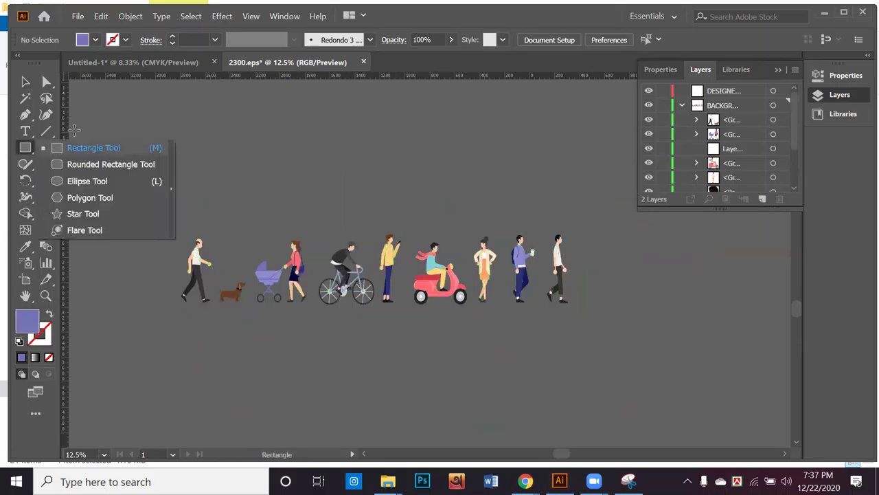
drag(133, 142, 712, 395)
Fill the large rectangle with white
click(110, 43)
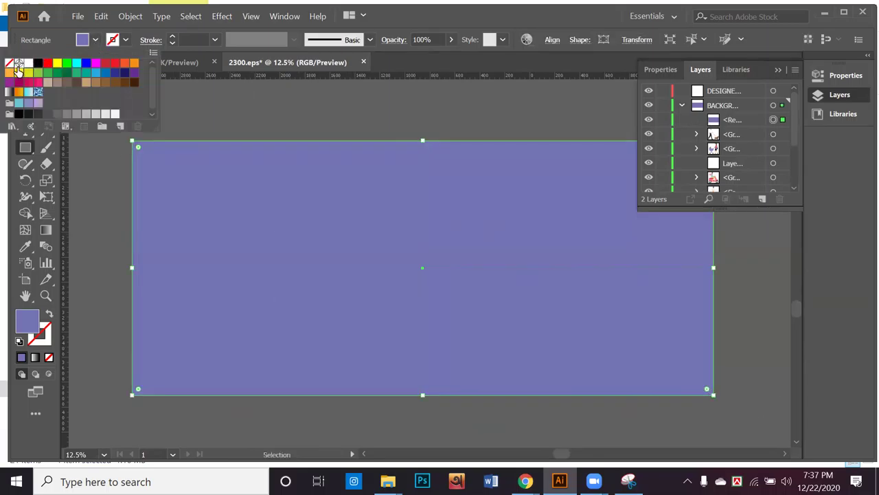
click(30, 63)
key(alt+Tab)
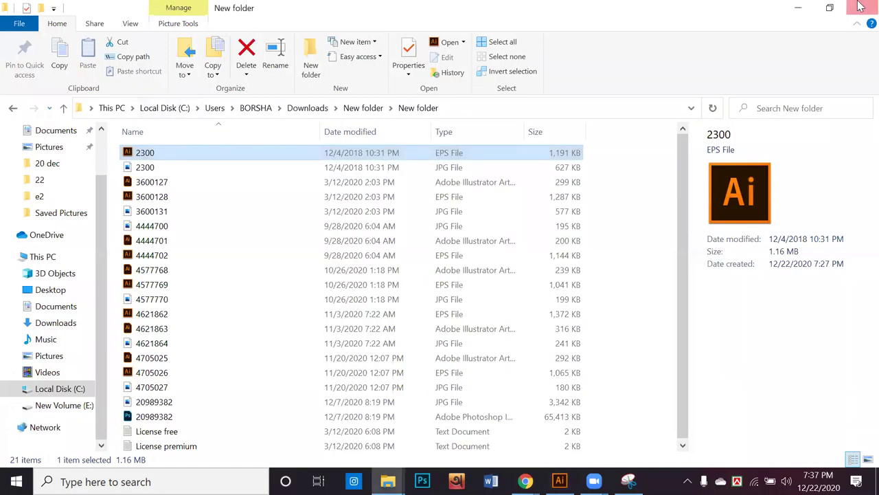
click(812, 7)
Send the white rectangle behind the figures and settle it underneath them
right_click(169, 172)
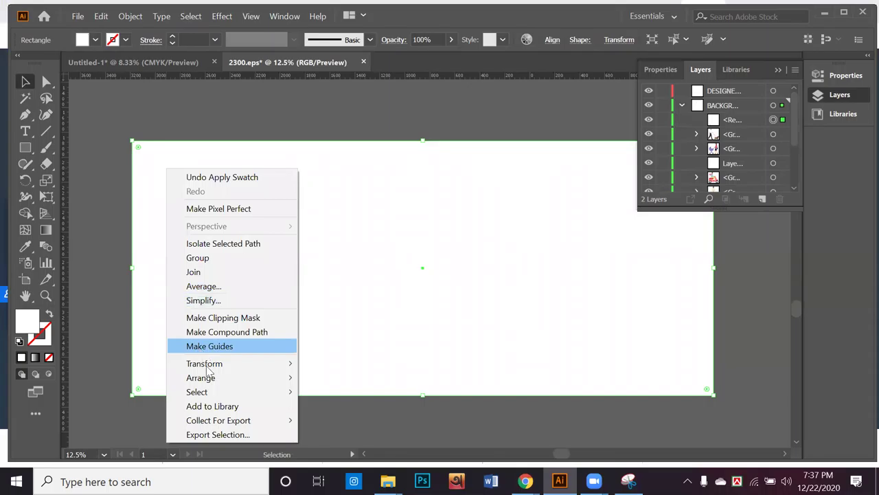
mouse_move(213, 378)
click(353, 422)
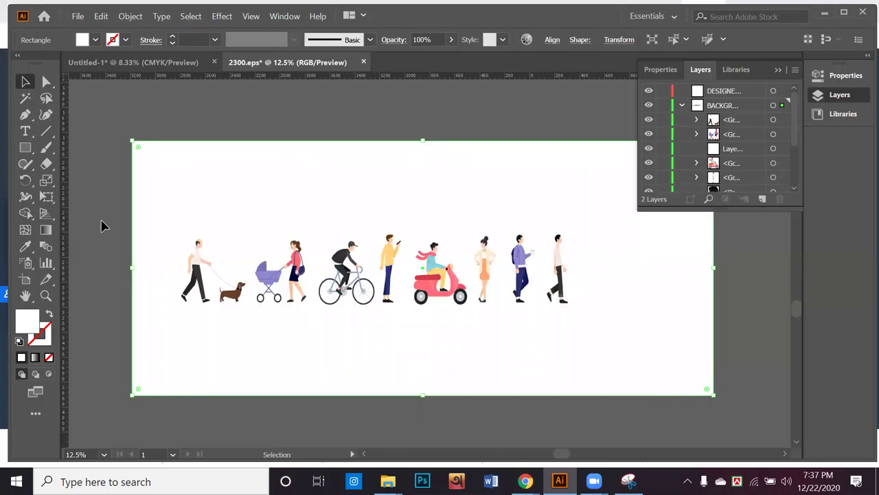
click(250, 190)
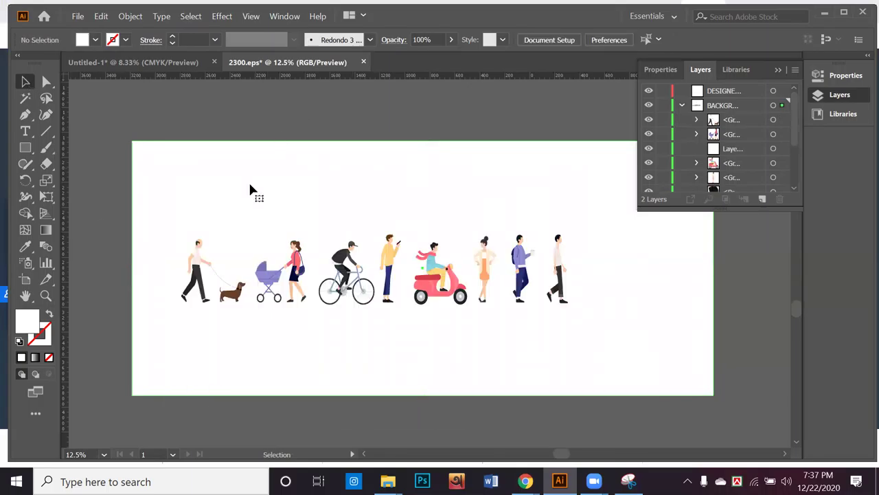
drag(279, 188, 309, 282)
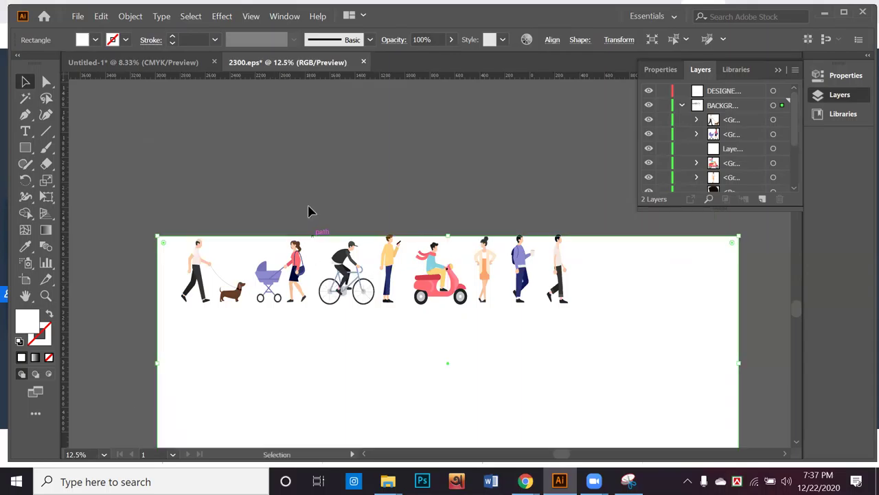
drag(281, 436, 275, 493)
click(305, 187)
Pan to see the whole background and select the woman-and-stroller group
scroll(303, 182, down, 2)
drag(303, 184, 309, 245)
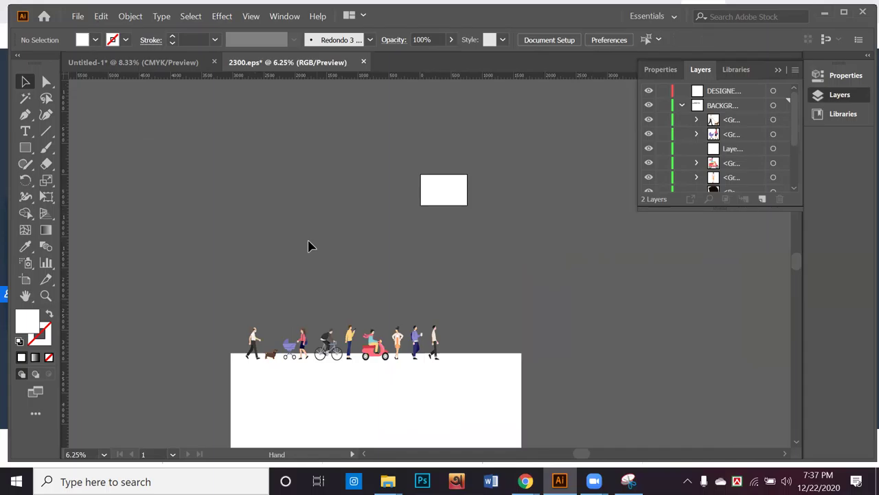
scroll(306, 309, up, 4)
scroll(341, 297, up, 5)
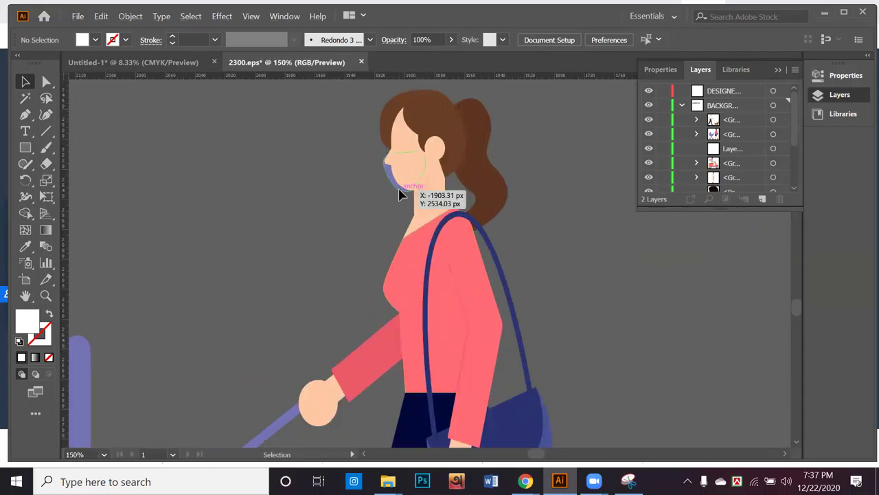
click(401, 196)
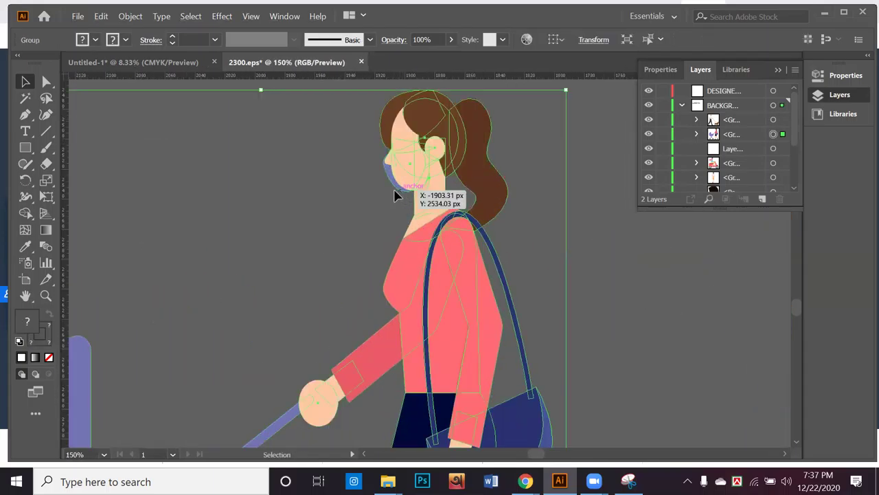
click(649, 260)
Undo the white fill, delete the background rectangle, and zoom back in on the row
key(a)
key(ctrl+z)
key(ctrl+z)
key(ctrl+z)
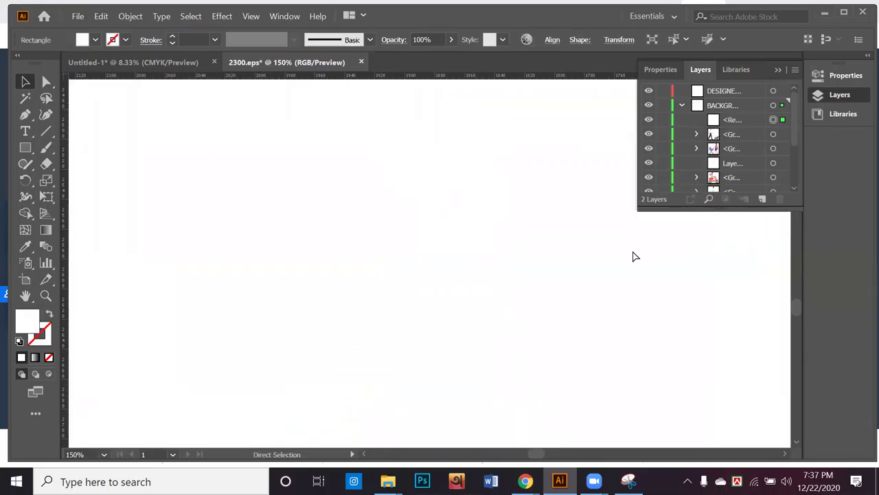
key(ctrl+minus)
key(ctrl+minus)
key(ctrl+minus)
key(ctrl+minus)
key(ctrl+minus)
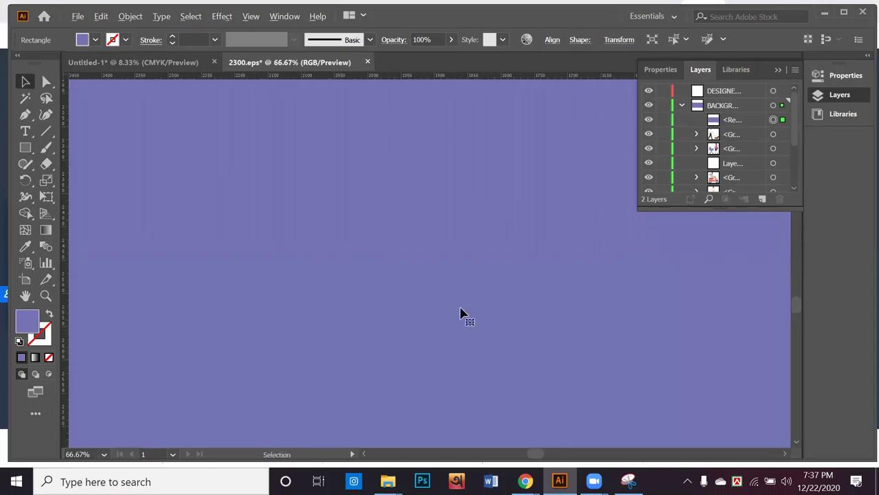
key(ctrl+minus)
key(ctrl+minus)
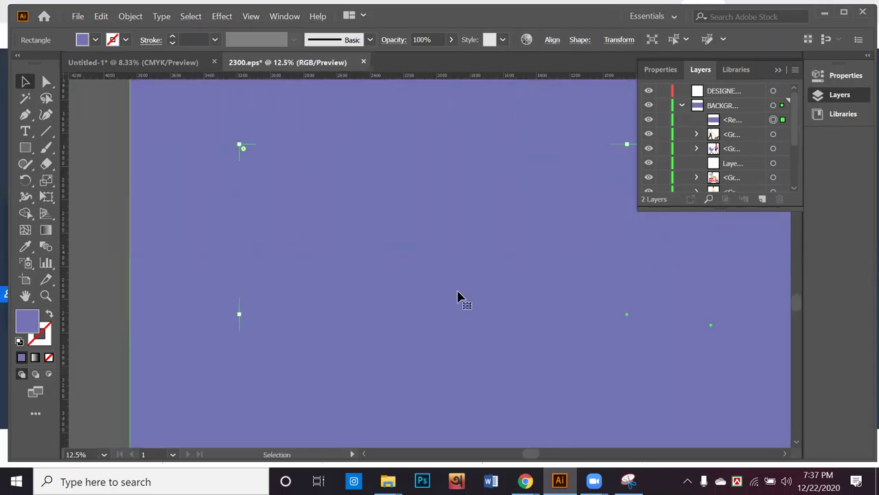
key(a)
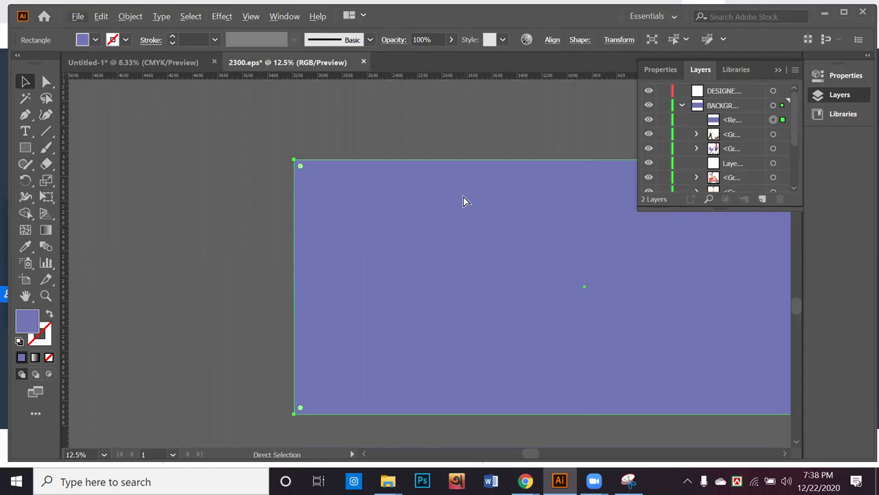
key(Delete)
key(Delete)
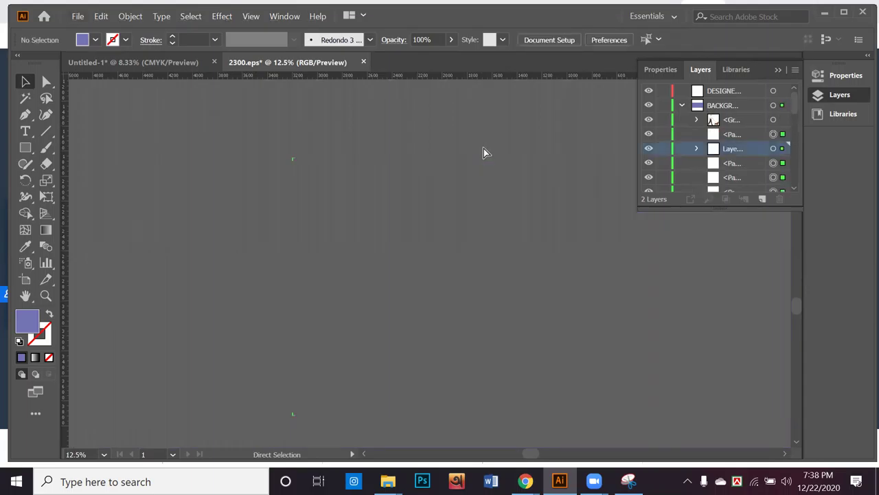
key(v)
key(ctrl+a)
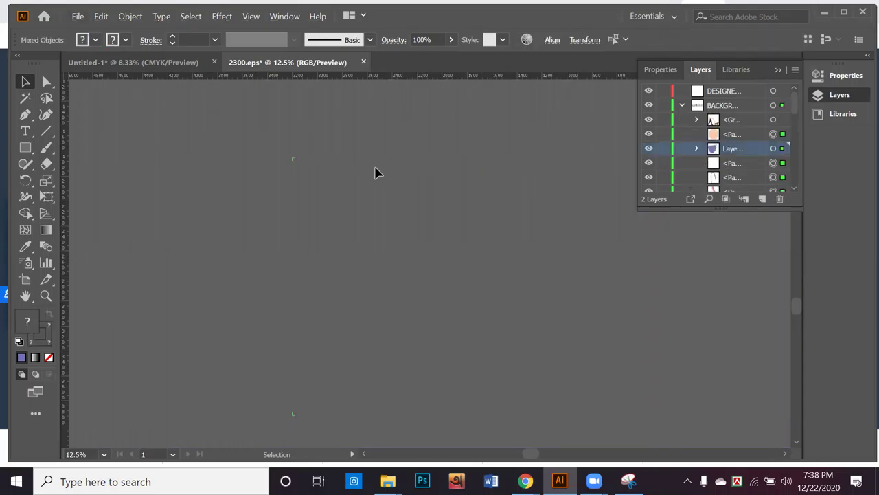
key(ctrl+minus)
key(ctrl+minus)
key(ctrl+minus)
key(ctrl+minus)
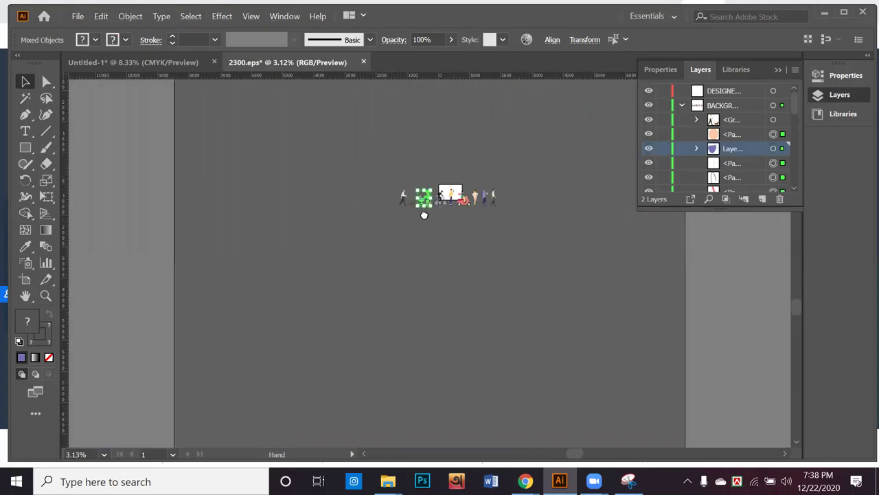
key(ctrl+plus)
key(ctrl+plus)
key(ctrl+plus)
key(ctrl+plus)
key(ctrl+plus)
key(ctrl+plus)
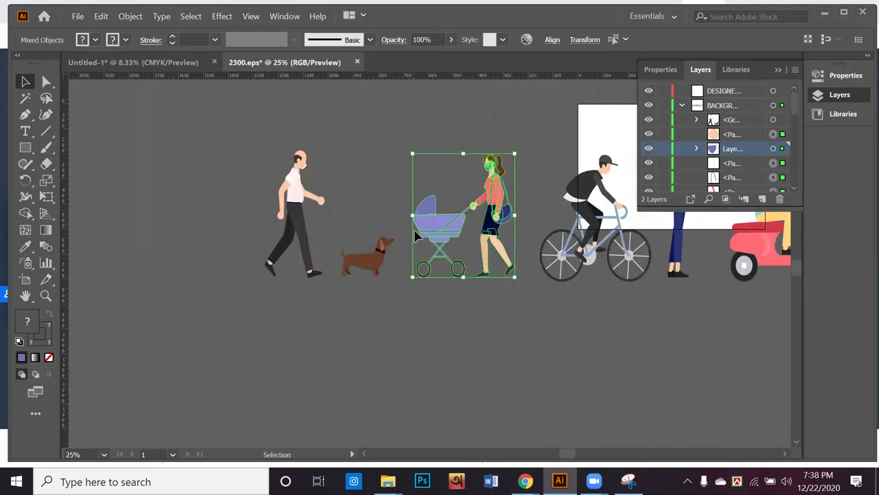
Undo the last scooter-group change, clear the selections and zoom in on the walking man
click(423, 318)
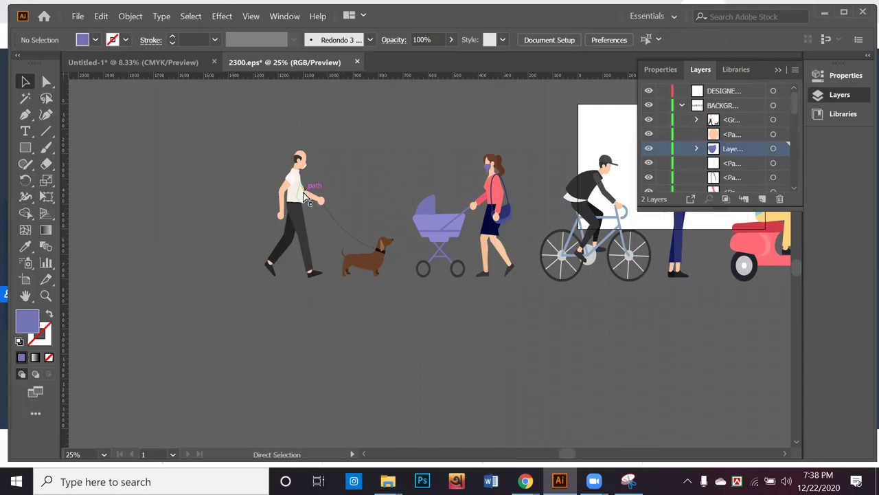
click(303, 193)
key(ctrl+z)
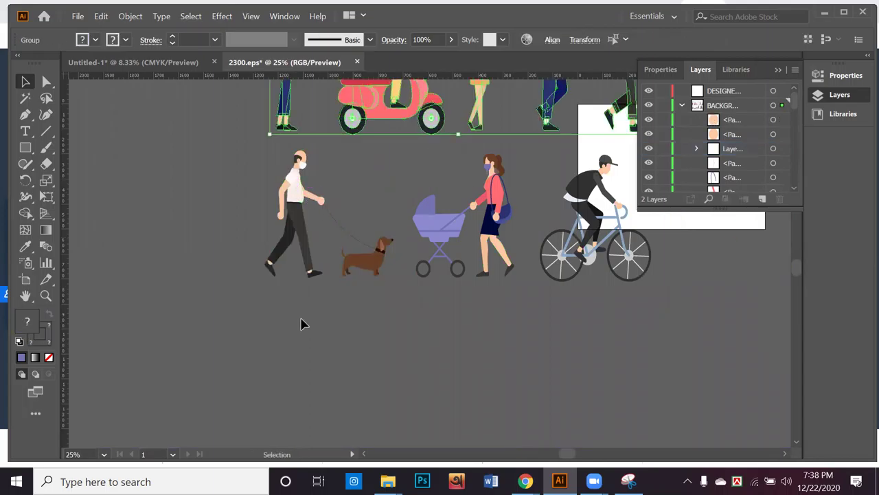
click(337, 284)
scroll(267, 275, up, 2)
scroll(268, 269, up, 1)
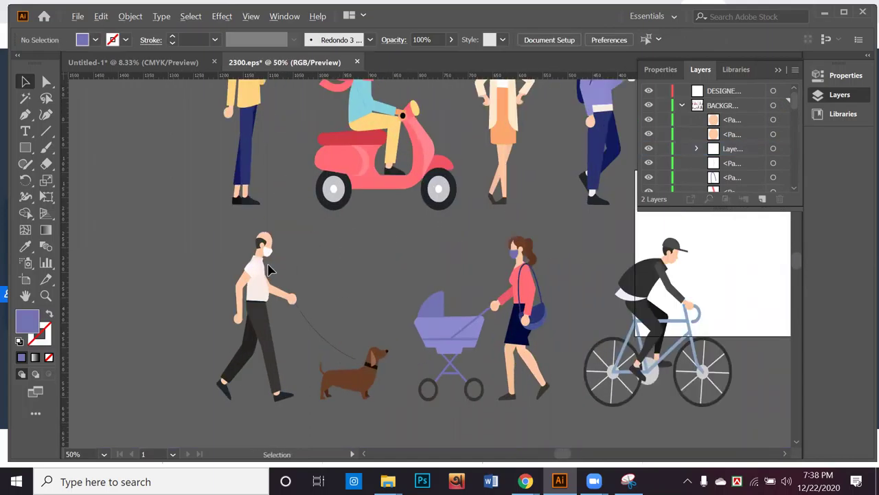
scroll(268, 270, up, 2)
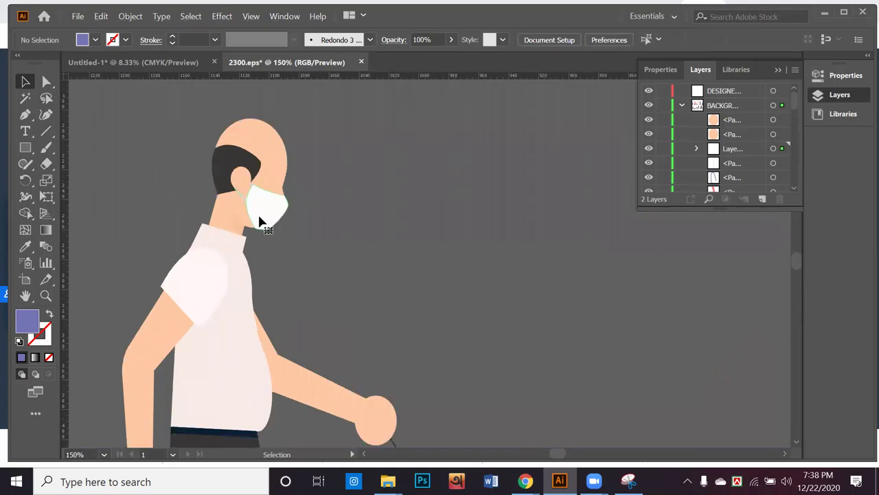
Select the man's face mask and ear, try grouping them, then undo
click(259, 222)
shift+click(270, 178)
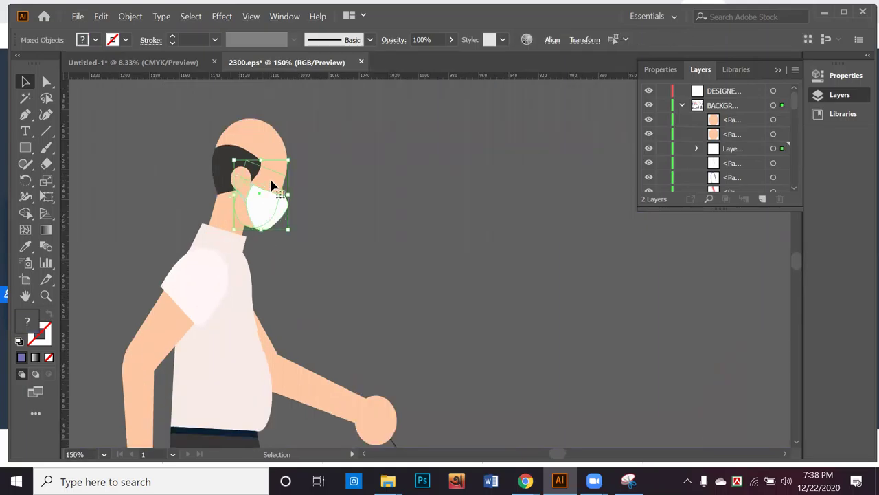
right_click(270, 179)
click(323, 274)
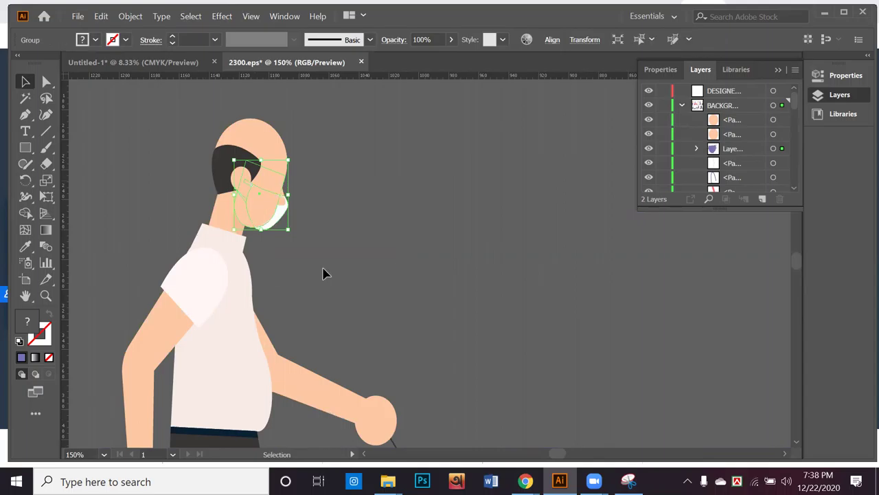
key(ctrl+z)
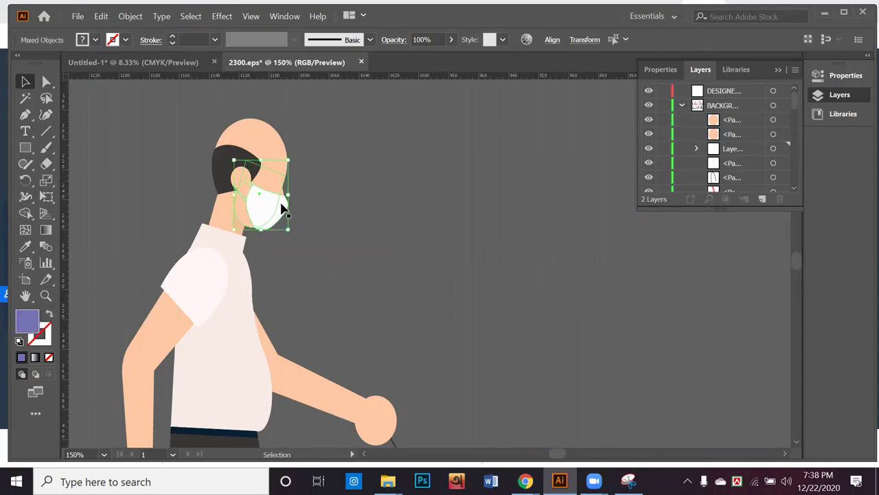
click(289, 215)
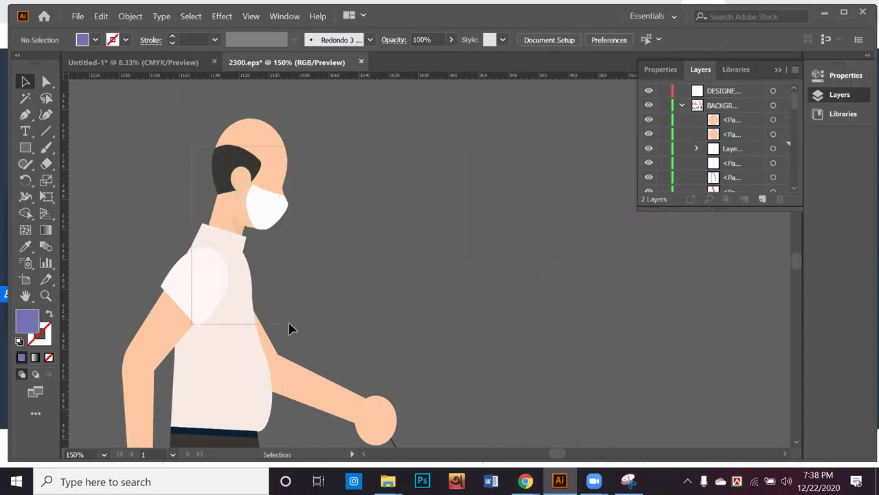
Select the whole walking man figure, then his face mask group, to inspect their structure
key(ctrl+a)
key(a)
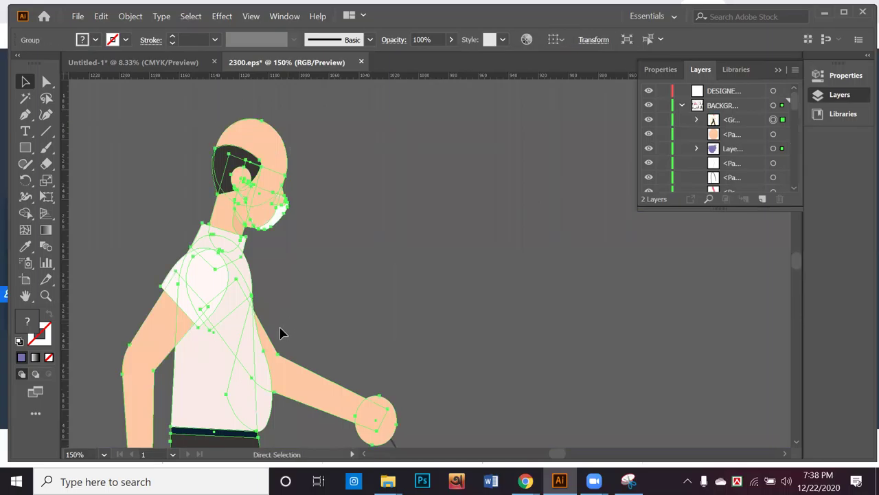
key(v)
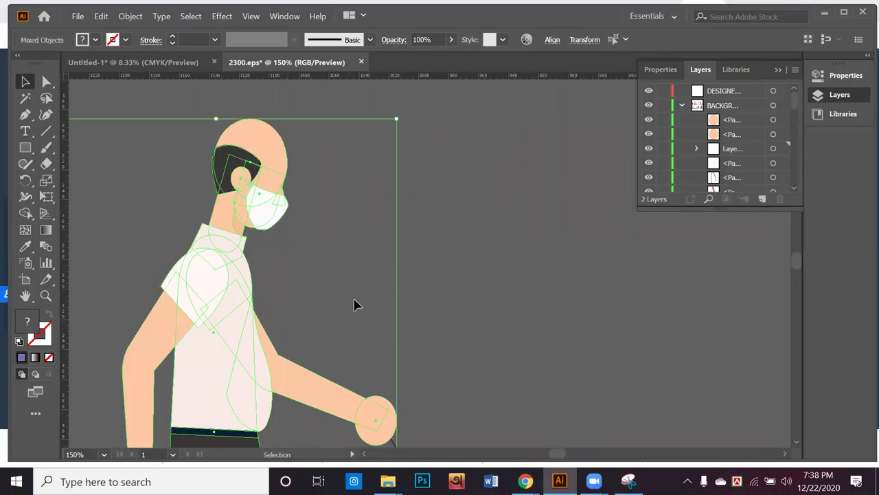
click(426, 294)
click(261, 223)
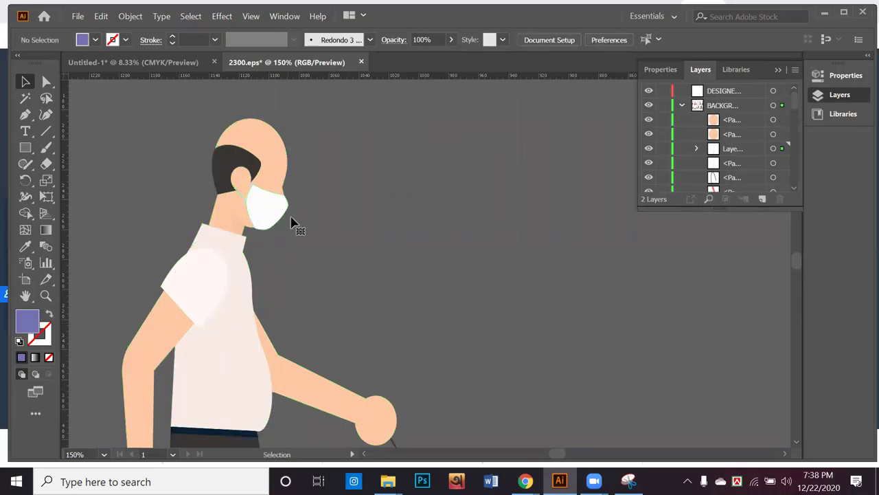
click(336, 235)
scroll(336, 235, down, 1)
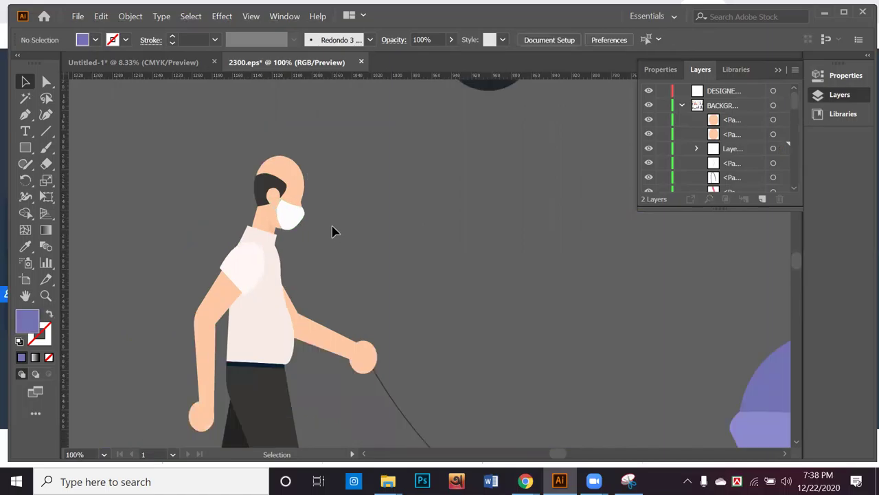
Select the man's head shape together with the path under his mask
click(297, 197)
scroll(302, 192, up, 2)
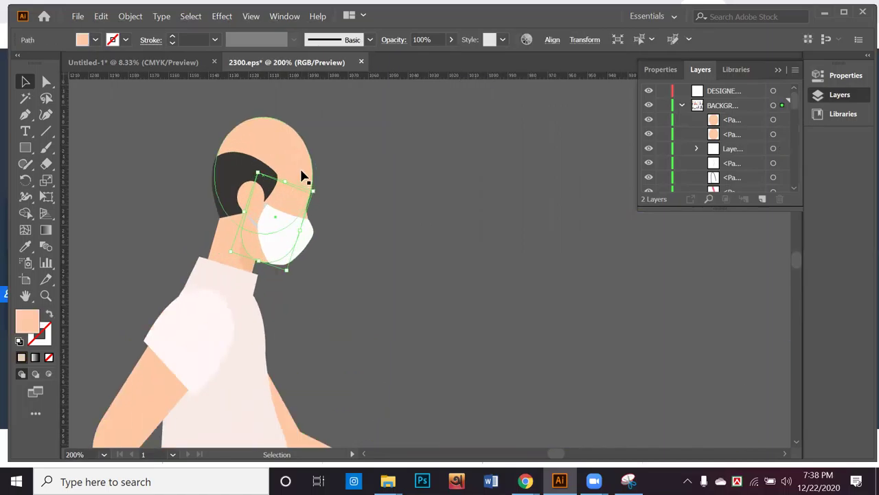
click(341, 188)
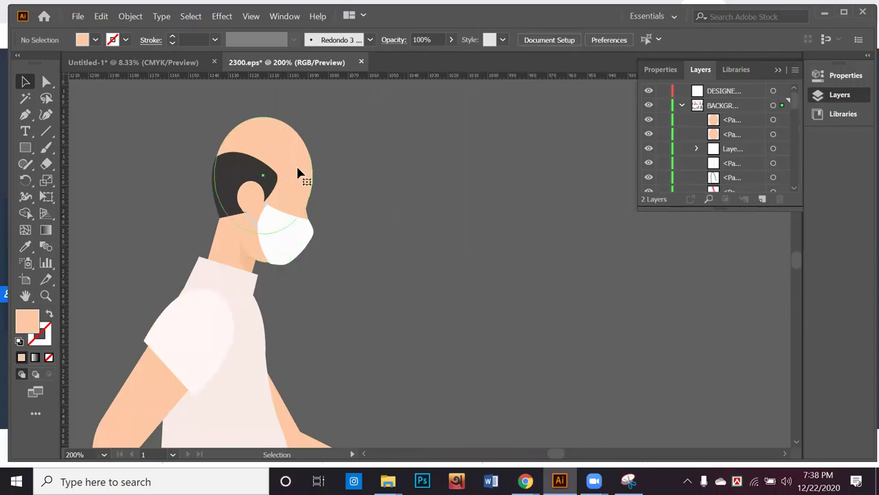
shift+click(298, 196)
shift+click(256, 255)
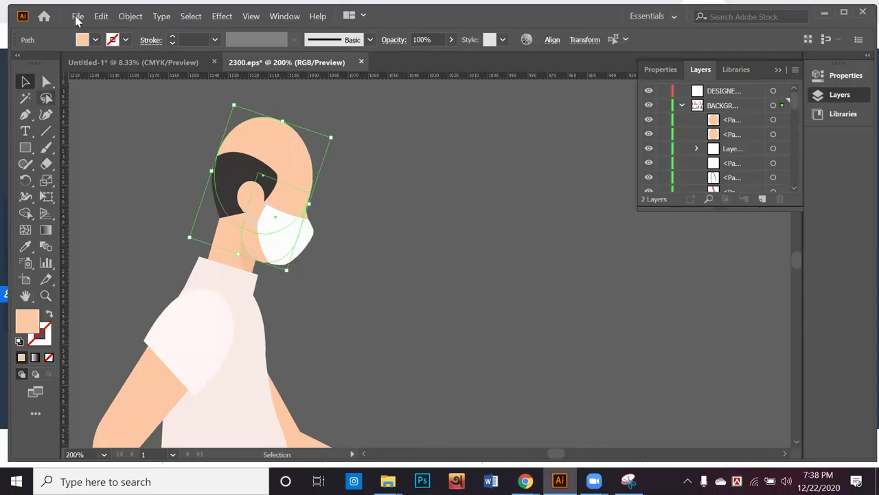
click(283, 16)
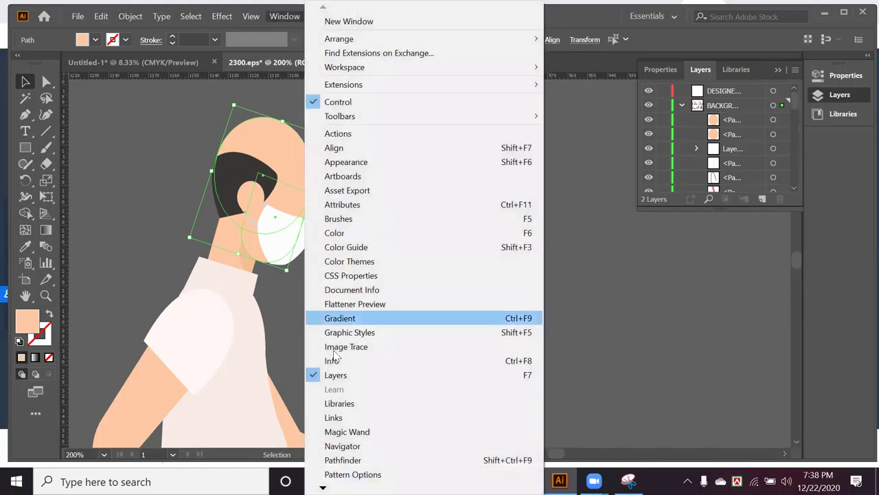
Open the Pathfinder panel and try dividing, then grouping, the head and mask paths, undoing it
click(343, 460)
click(648, 209)
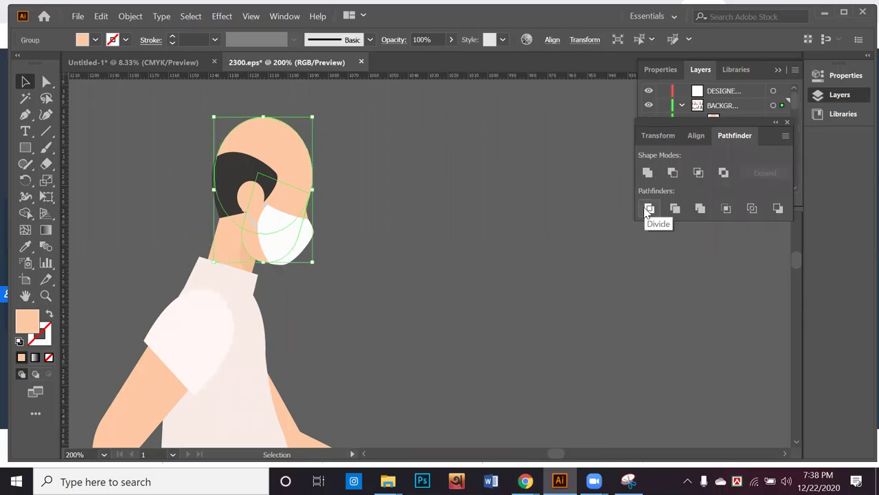
click(405, 276)
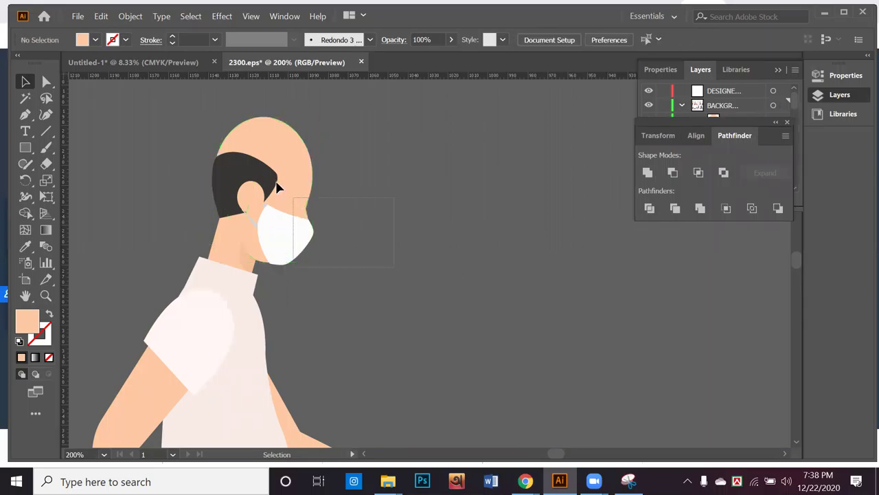
drag(304, 195, 296, 196)
right_click(295, 197)
click(335, 289)
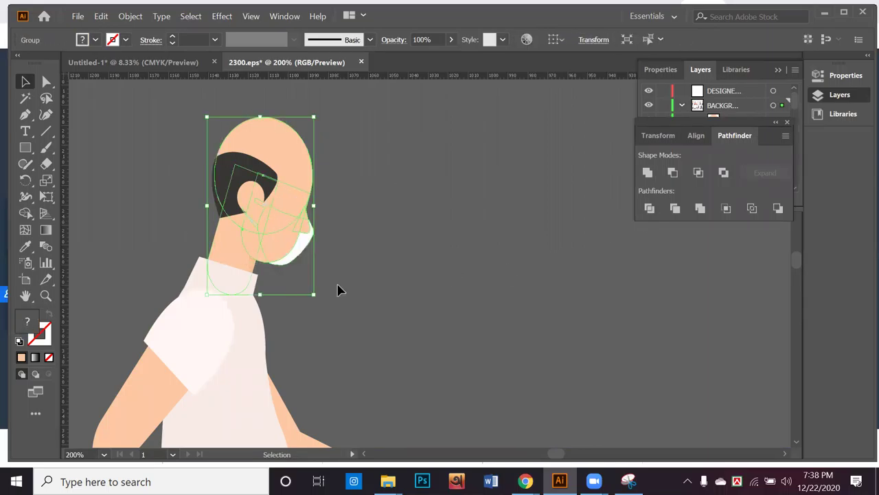
key(ctrl+z)
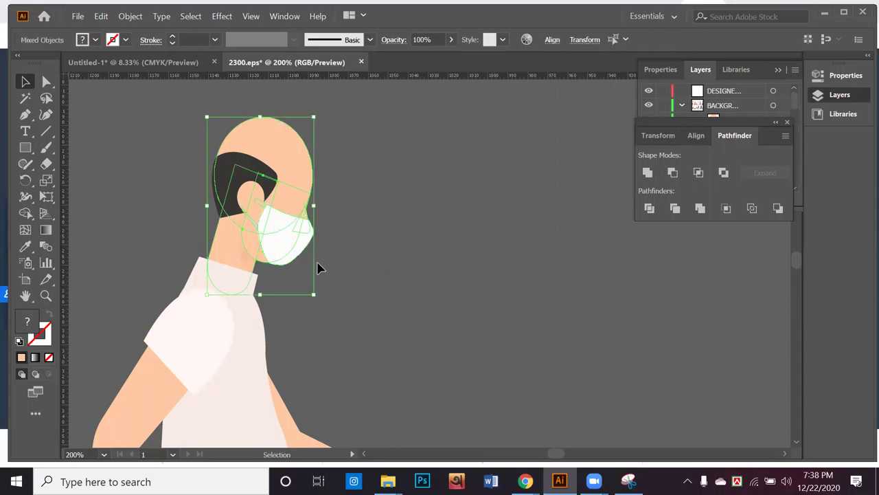
Test-move the white mask and the head group off the face, undoing each move
click(317, 267)
drag(292, 246, 440, 246)
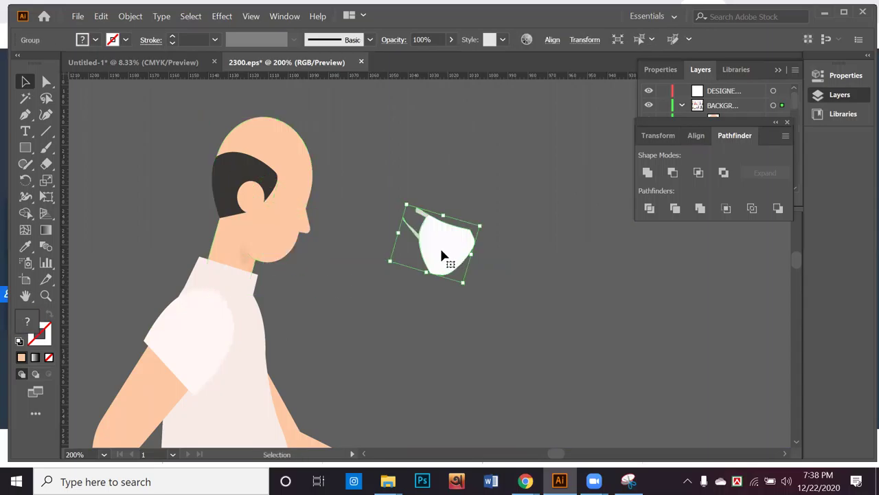
key(ctrl+z)
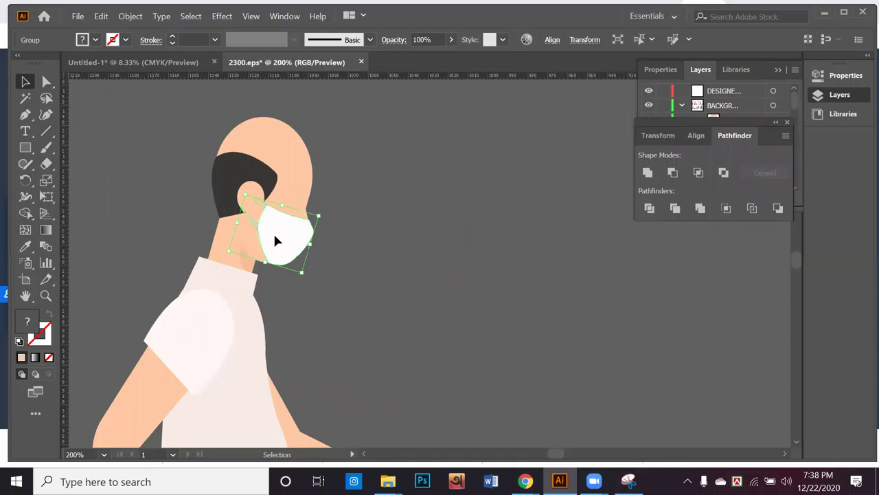
click(349, 212)
drag(285, 199, 449, 199)
key(ctrl+z)
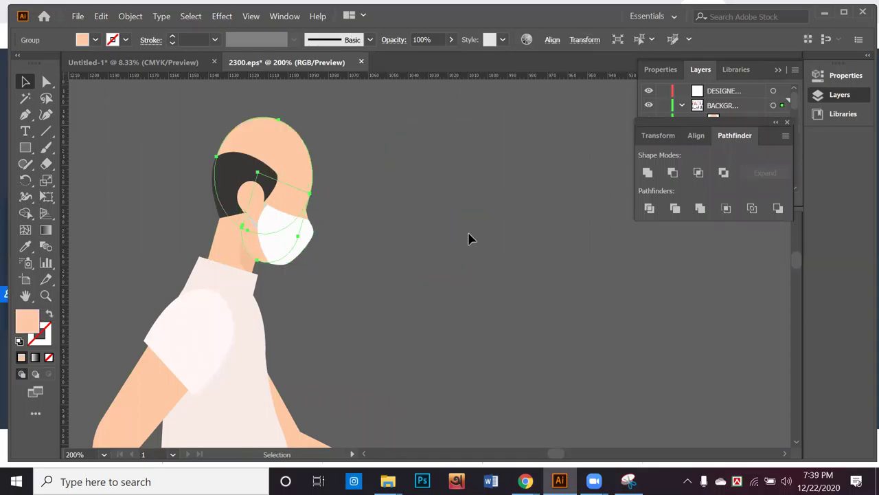
click(298, 267)
click(314, 205)
click(322, 213)
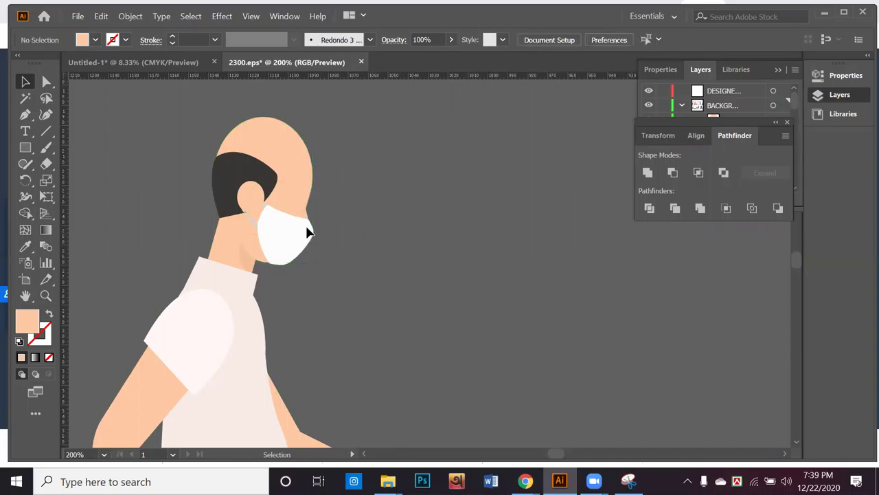
Unite the man's neck shape and head group into one shape with Pathfinder
click(227, 239)
shift+click(290, 188)
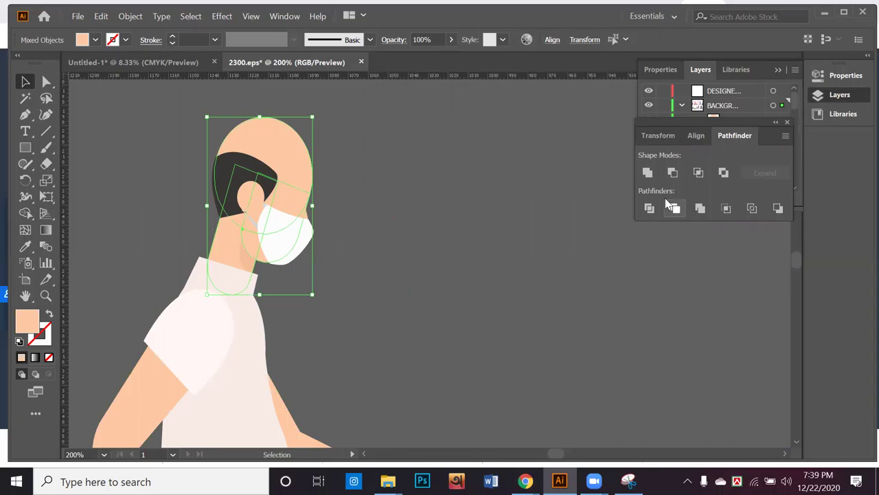
click(648, 173)
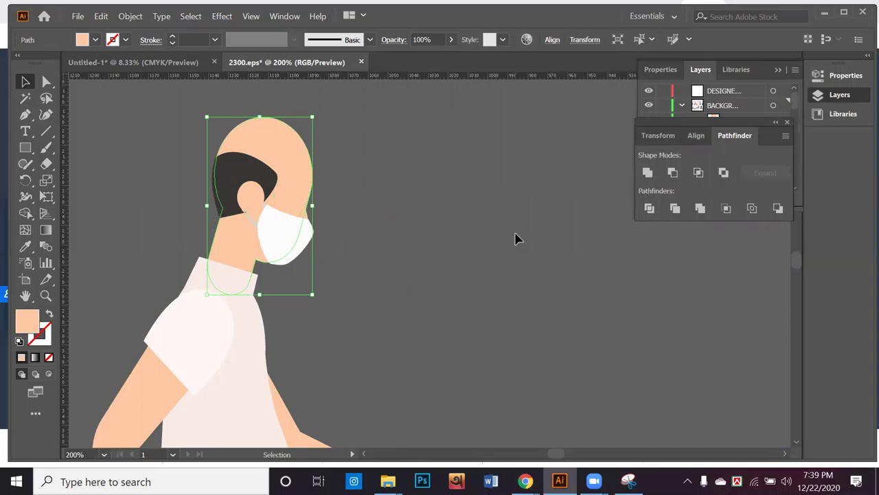
click(330, 246)
Try grouping the head parts, undo it, and select the white mask group
click(278, 220)
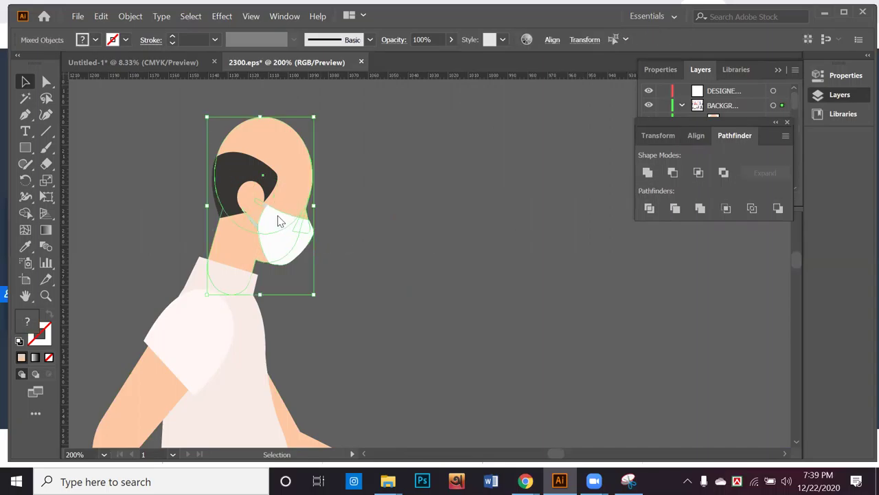
right_click(278, 220)
click(311, 308)
key(ctrl+z)
click(329, 249)
click(287, 229)
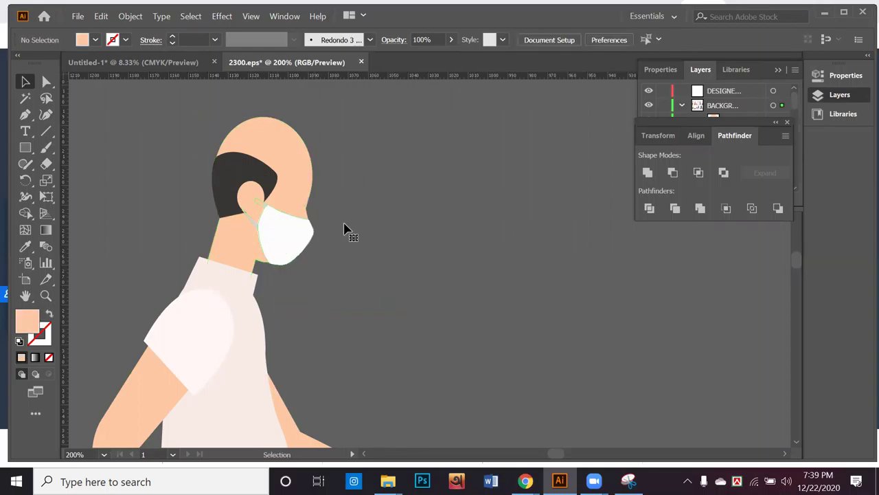
Zoom out and pan to bring the dog, stroller and woman into view
alt+scroll(345, 229, down, 1)
alt+scroll(344, 226, down, 1)
alt+scroll(417, 257, down, 1)
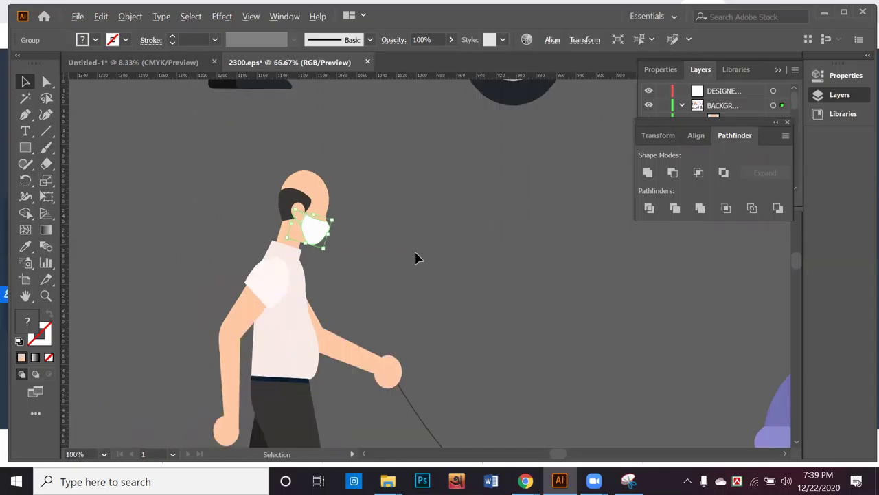
click(407, 275)
drag(407, 275, 326, 215)
click(257, 235)
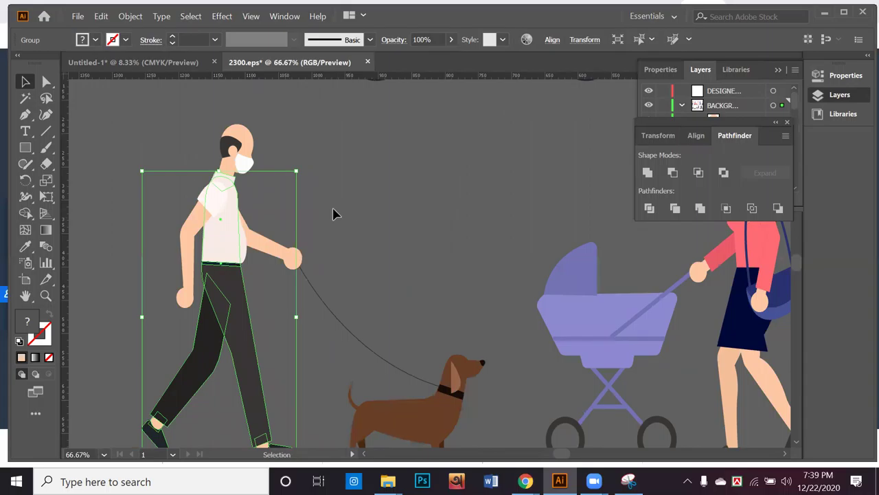
click(248, 192)
alt+scroll(249, 187, up, 5)
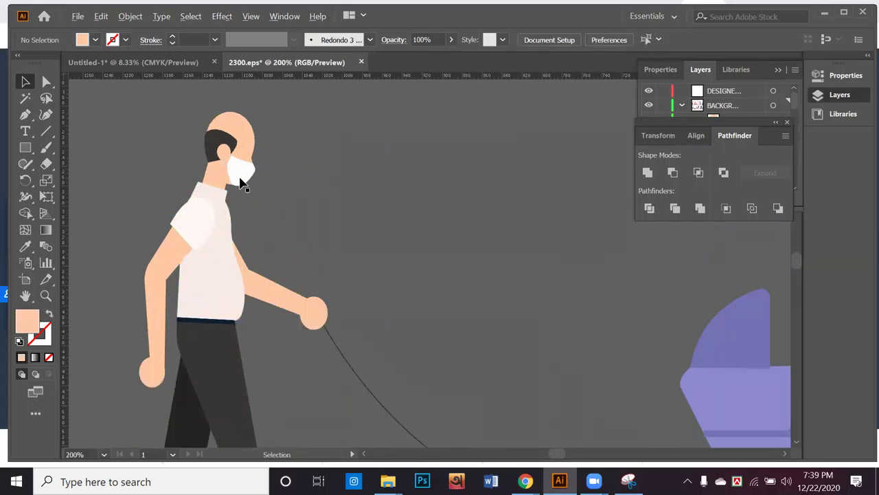
drag(309, 169, 419, 199)
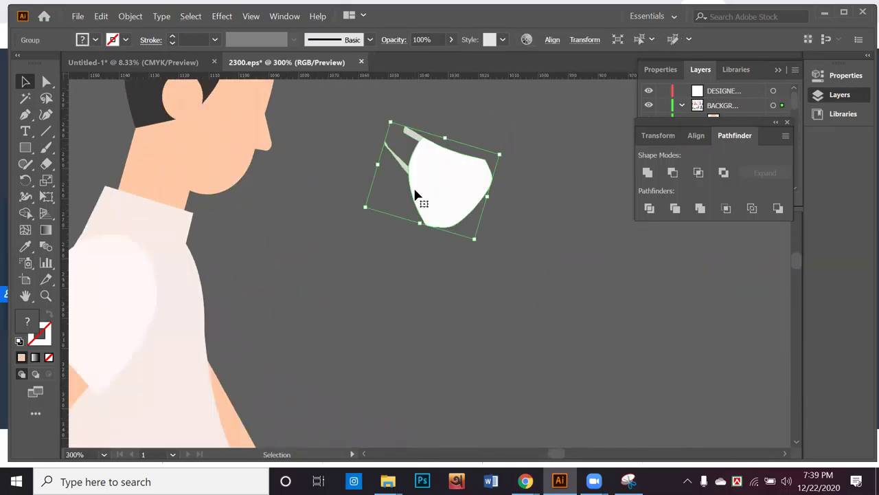
key(ctrl+y)
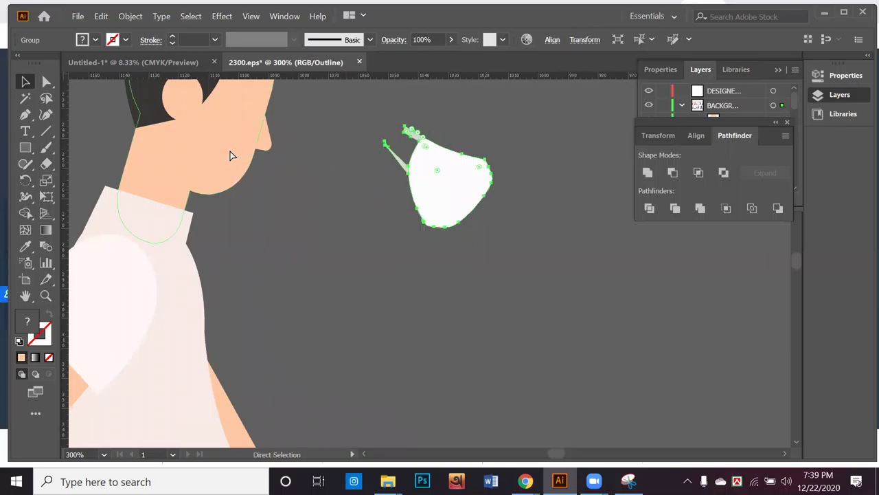
alt+scroll(328, 270, down, 2)
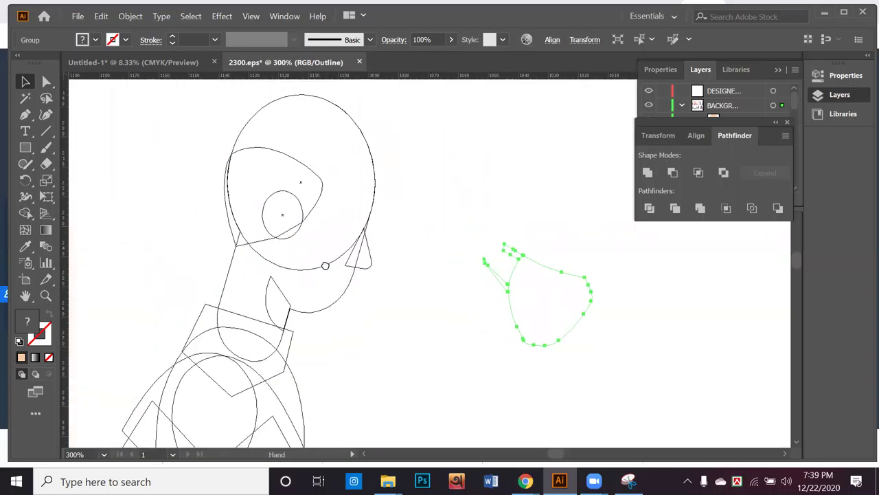
alt+scroll(328, 270, down, 2)
drag(334, 255, 353, 197)
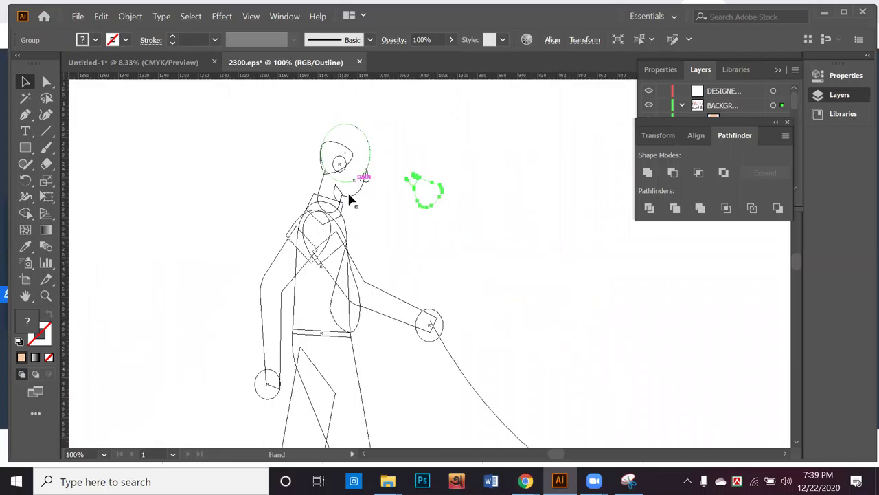
mouse_move(337, 226)
mouse_down()
mouse_move(337, 178)
mouse_move(324, 210)
mouse_up()
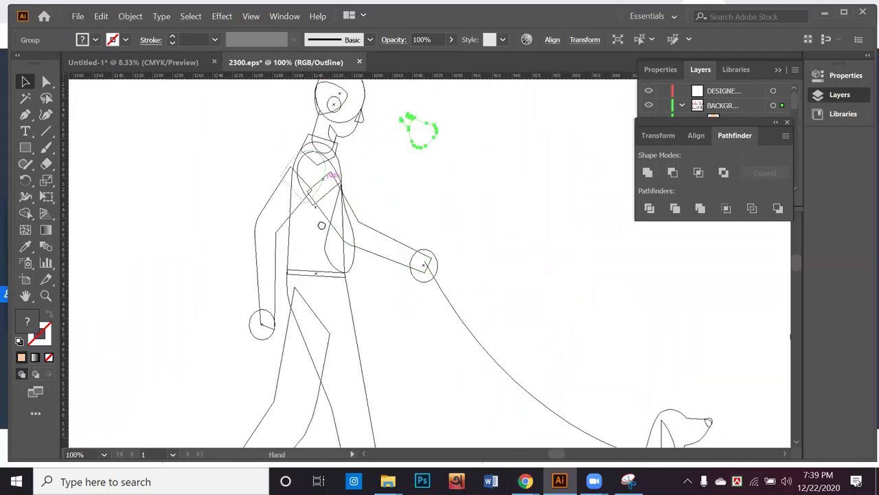
drag(311, 152, 289, 214)
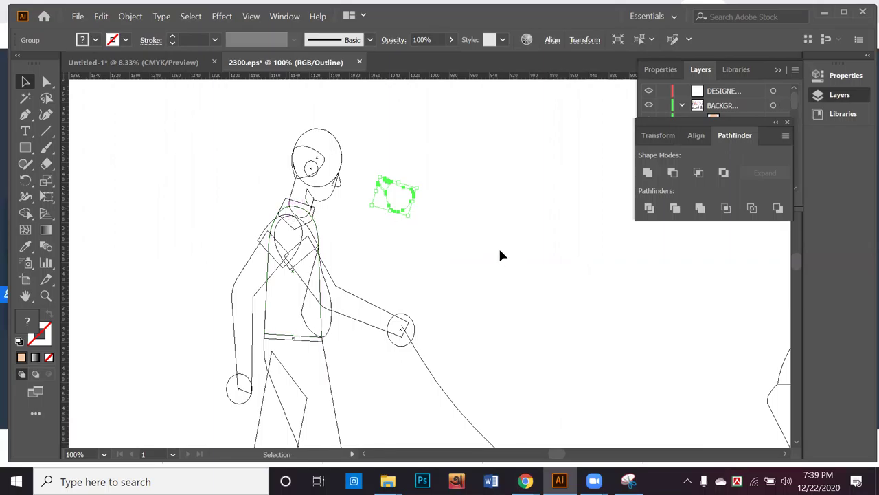
key(ctrl+shift+a)
key(ctrl+y)
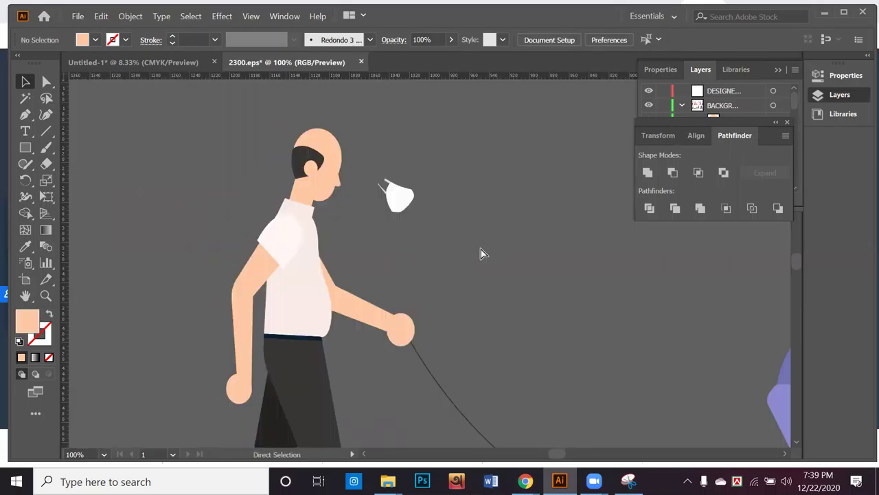
key(ctrl+z)
key(ctrl+shift+a)
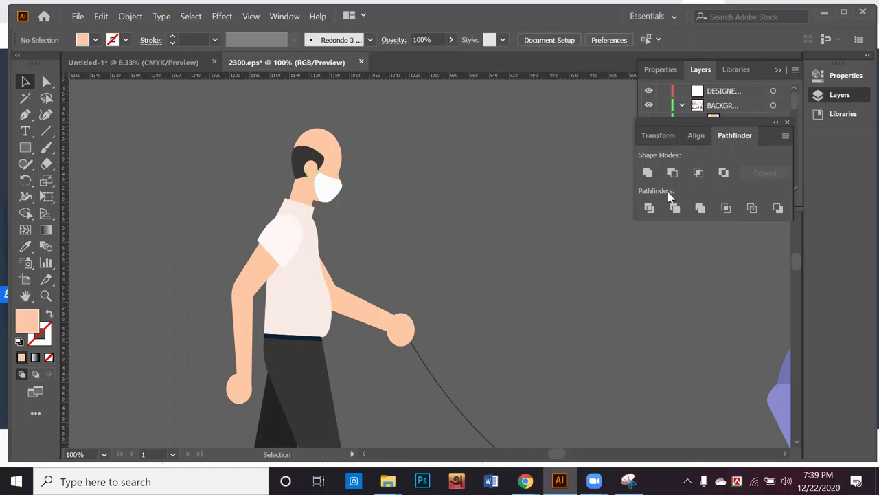
Move the face mask's sublayer to the top of the BACKGROUND layer
drag(746, 135, 711, 252)
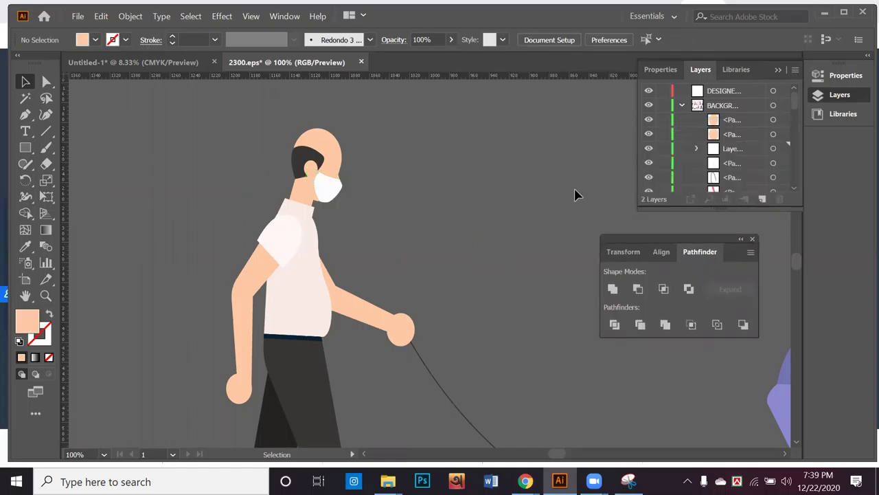
click(327, 196)
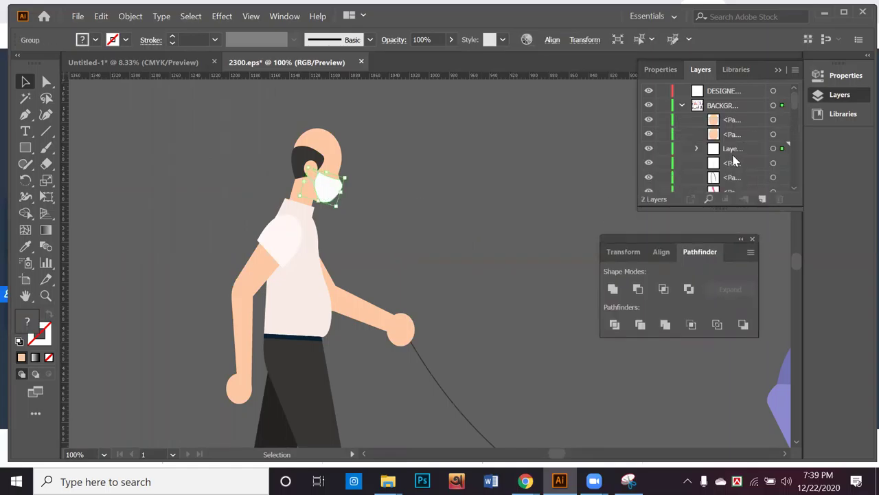
click(738, 153)
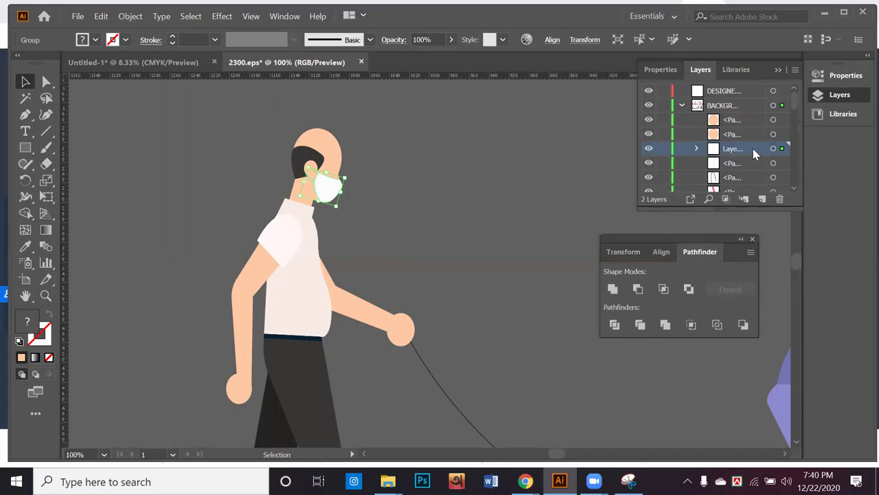
drag(752, 153, 749, 117)
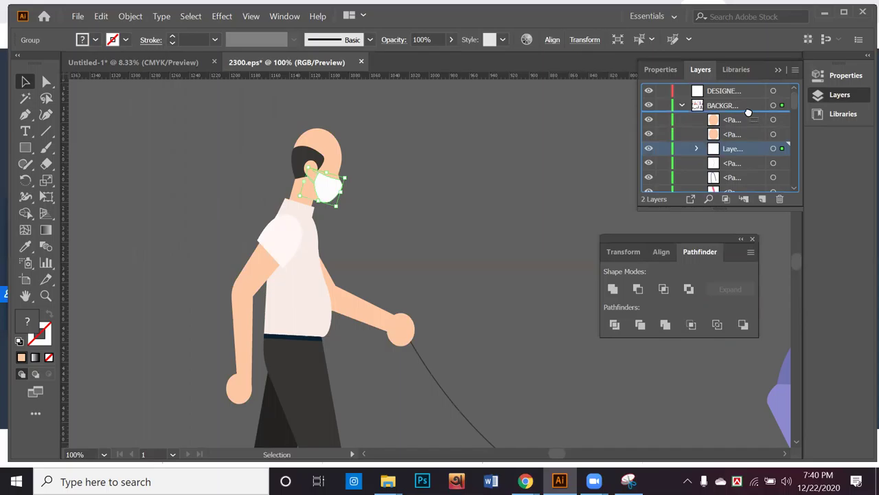
drag(748, 112, 726, 118)
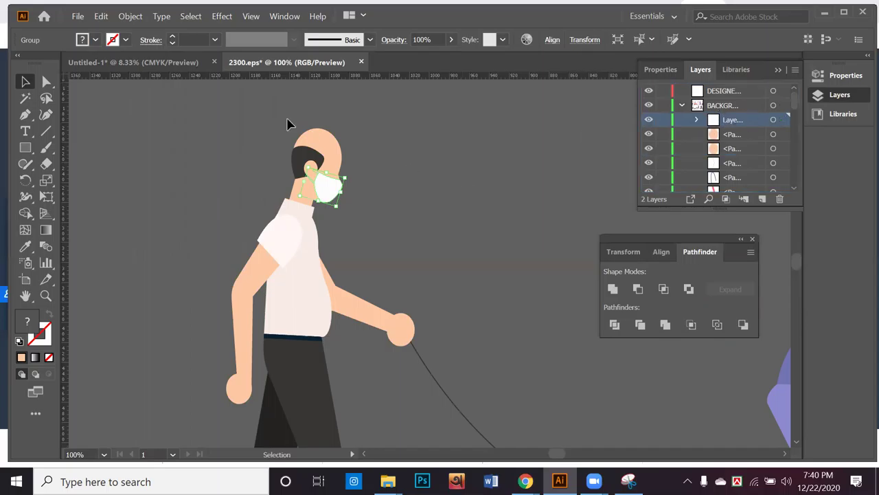
Test ungrouping the walking figure group, then undo and deselect
click(347, 247)
click(355, 272)
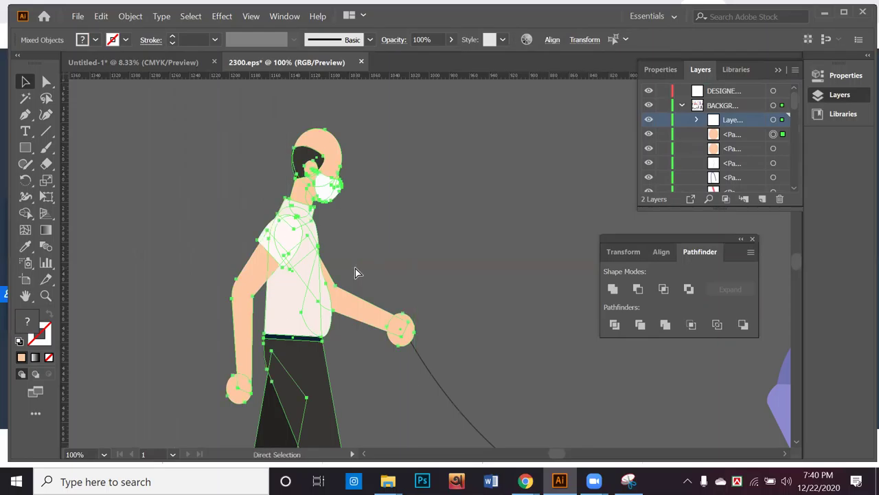
key(ctrl+shift+g)
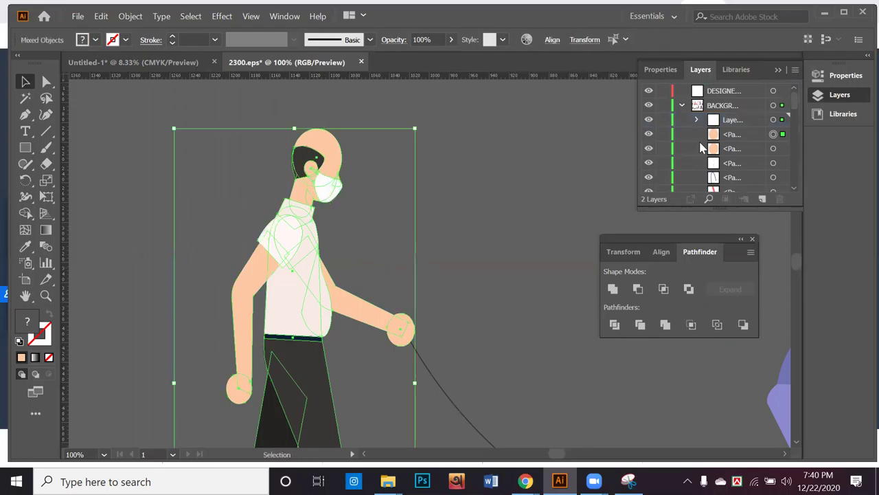
key(ctrl+z)
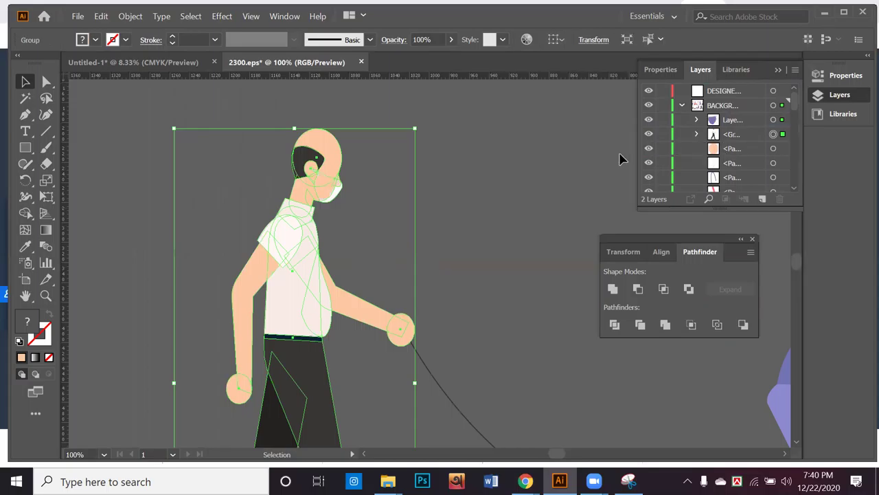
key(ctrl+shift+a)
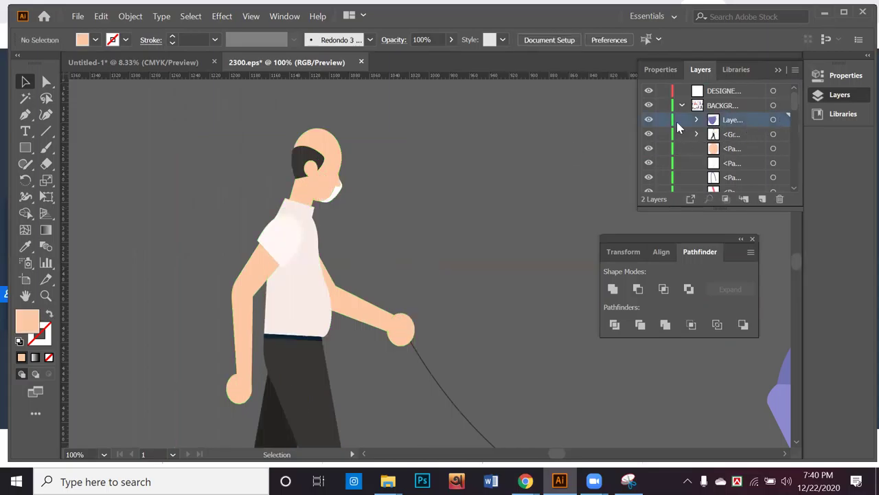
Expand the sublayer, try moving a child object out, then undo the layer rearrangements
click(697, 121)
drag(738, 169, 748, 119)
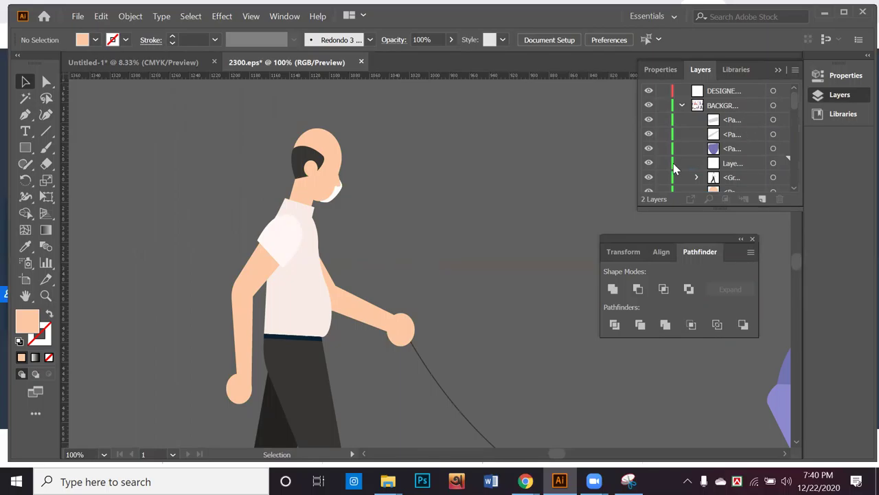
key(ctrl+z)
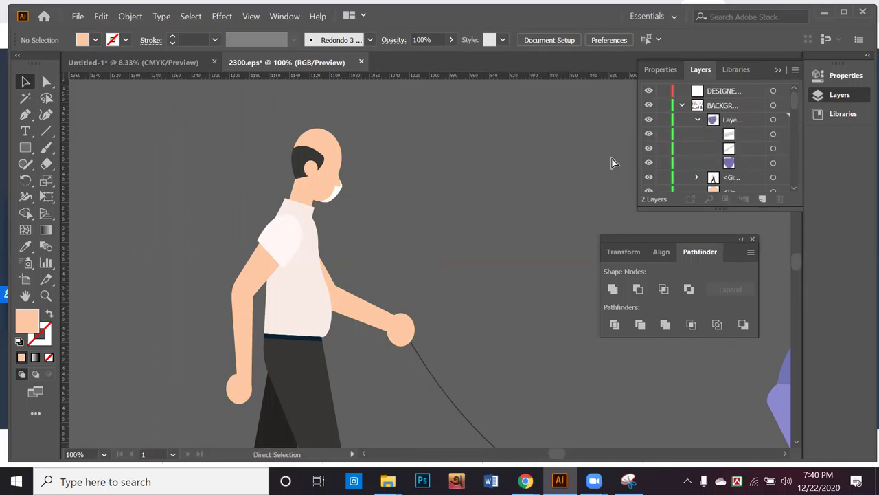
key(ctrl+z)
click(486, 183)
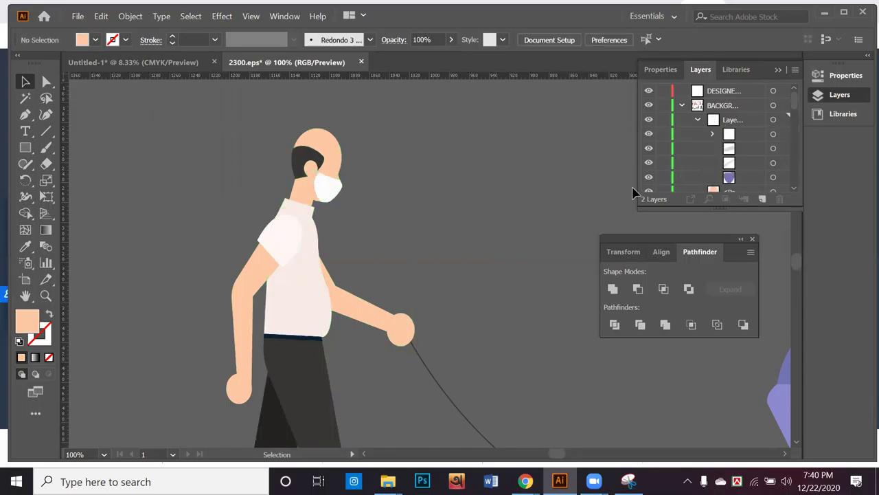
Toggle the face mask's visibility off and on to check it
click(330, 190)
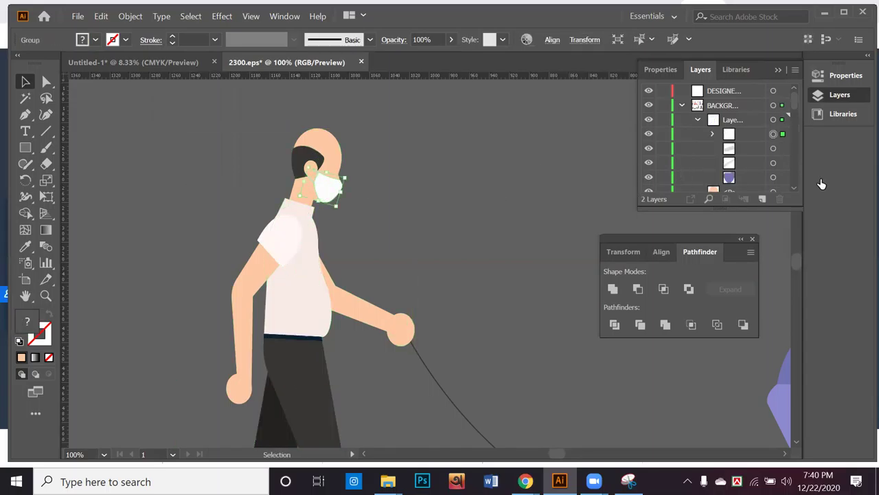
click(650, 134)
click(650, 135)
click(650, 134)
click(650, 135)
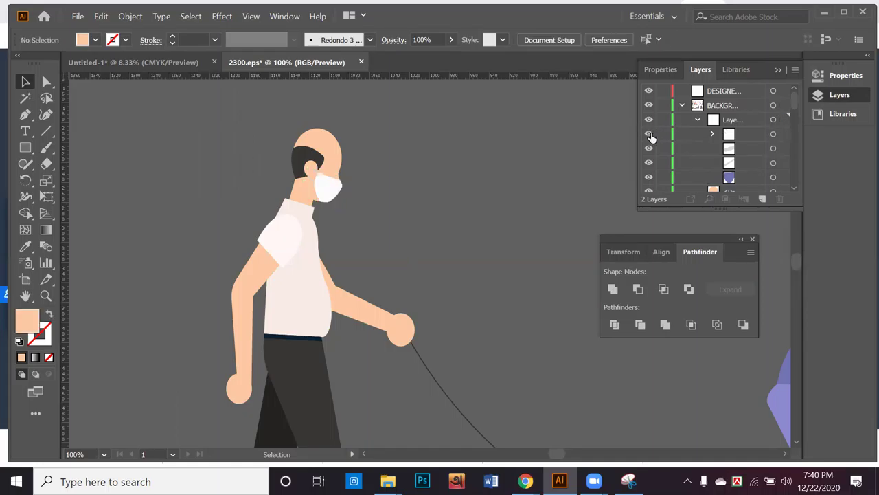
click(774, 135)
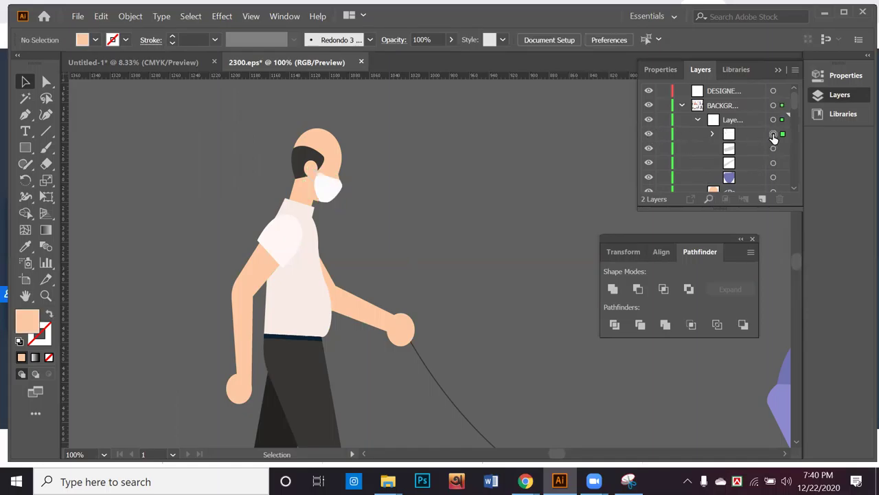
double_click(650, 136)
Move the mask's sublayer to the top of the stack and marquee-select the whole walking figure
click(753, 137)
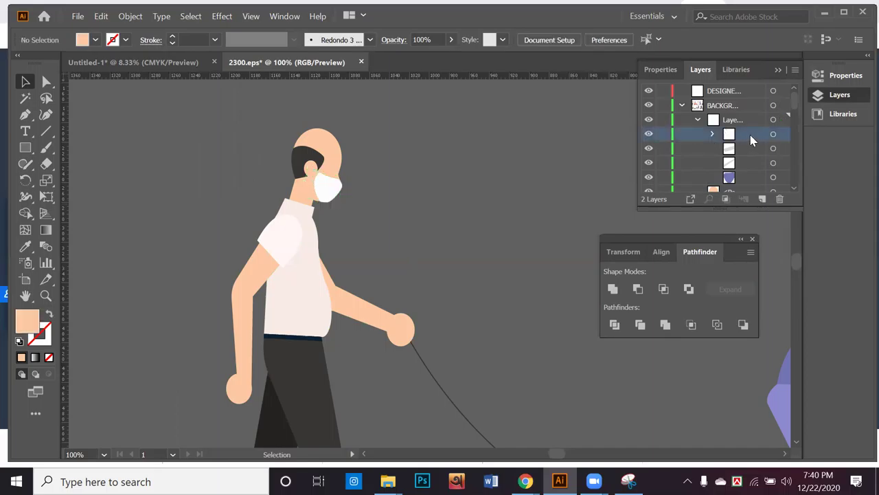
drag(750, 135, 749, 113)
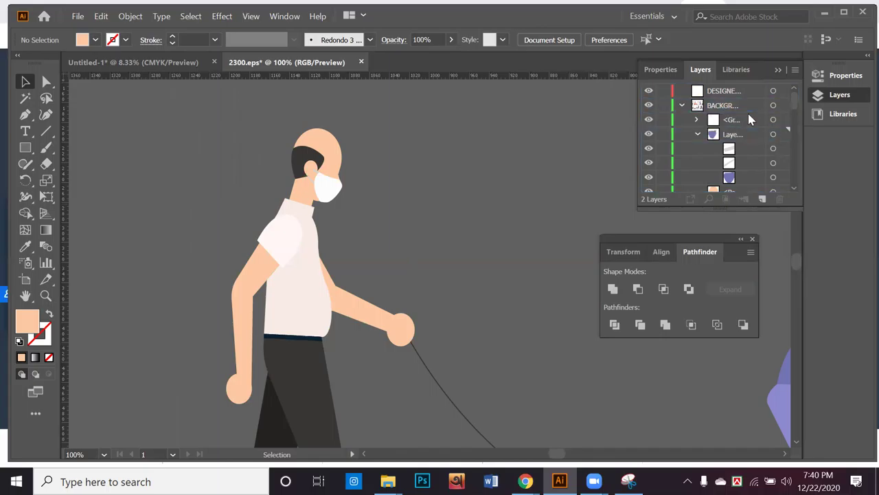
drag(210, 134, 393, 422)
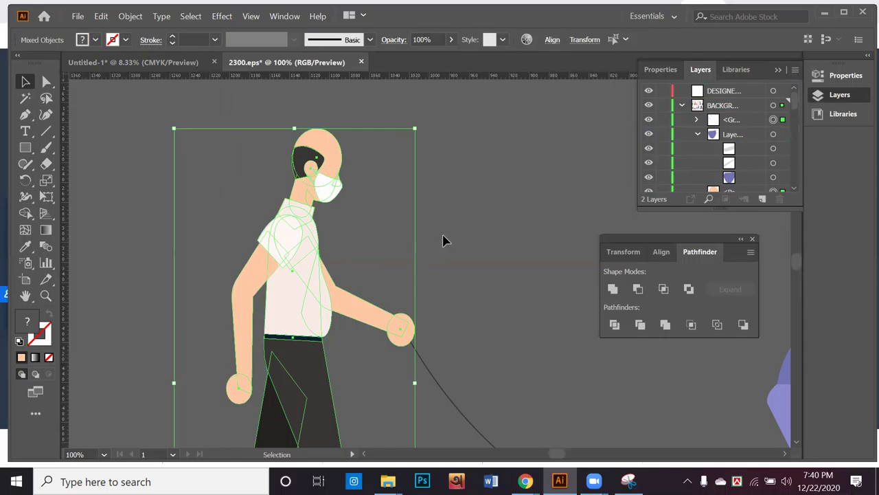
click(718, 227)
scroll(625, 180, up, 2)
scroll(542, 222, right, 4)
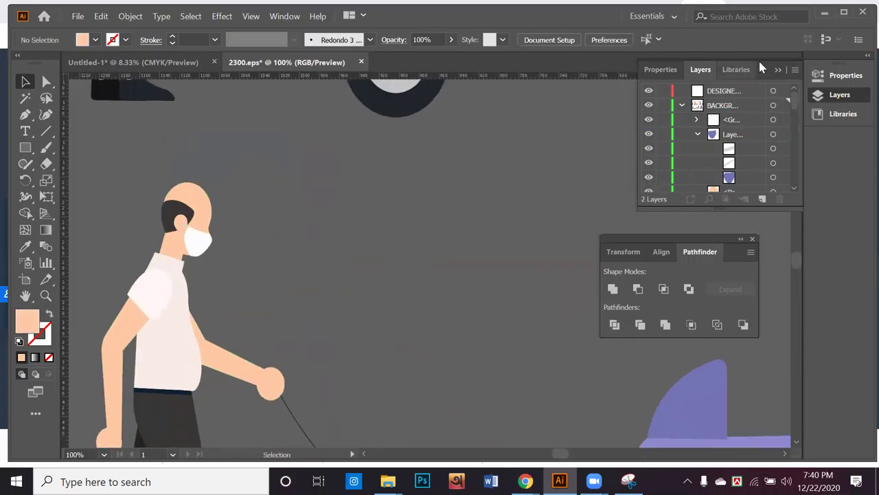
Float the Layers panel over the canvas and enlarge it to show more items
drag(762, 67, 476, 129)
drag(439, 268, 439, 461)
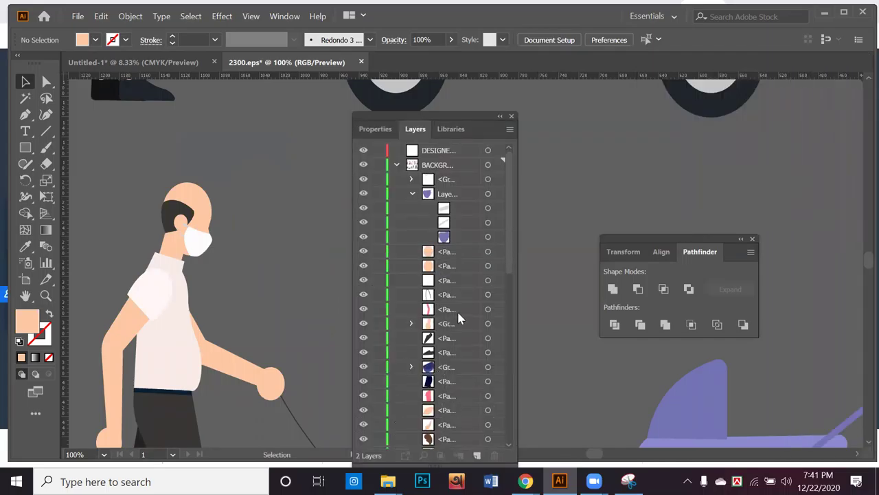
scroll(458, 317, down, 1)
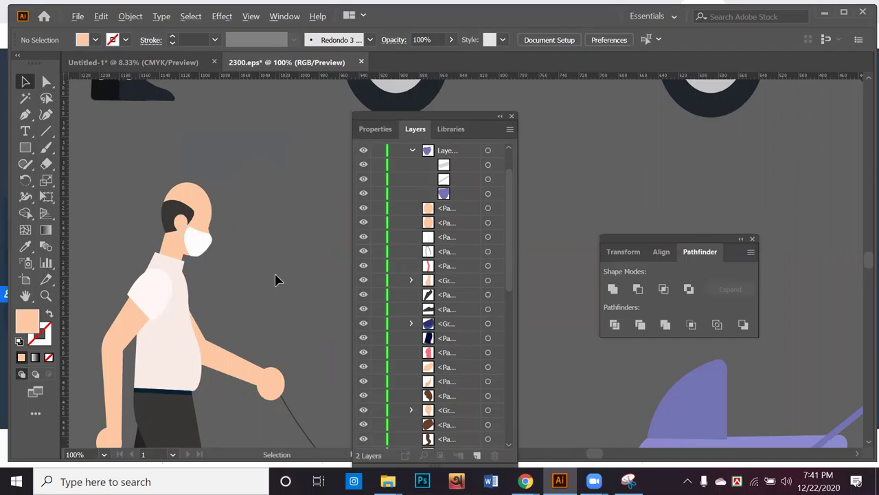
scroll(275, 280, down, 3)
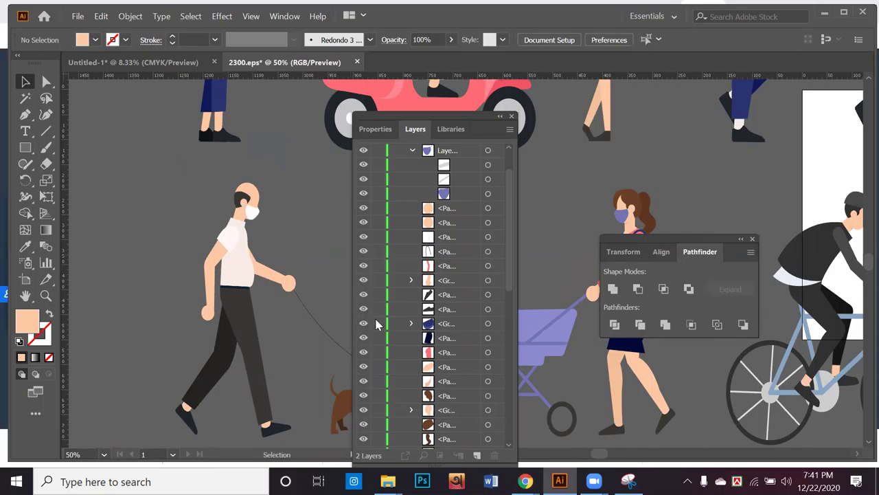
scroll(385, 316, up, 1)
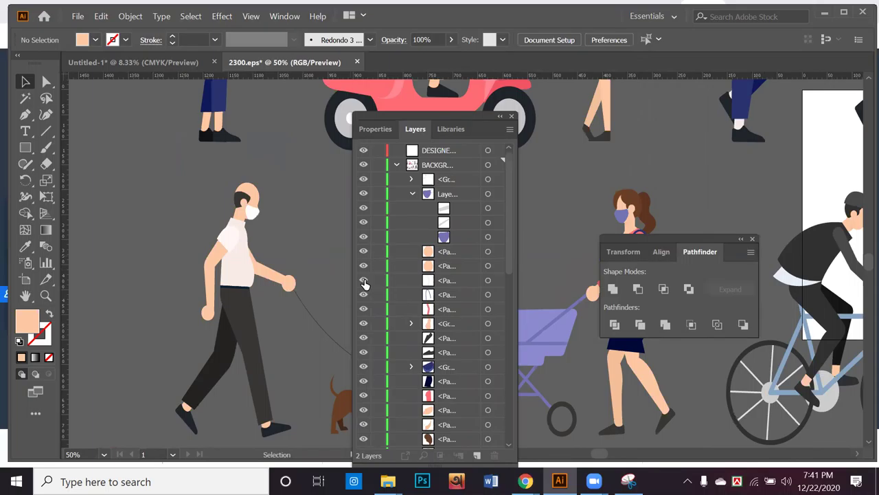
Toggle the BACKGROUND layer's visibility off and on, then zoom in on the dog walker's head
click(363, 165)
click(363, 165)
scroll(412, 282, down, 4)
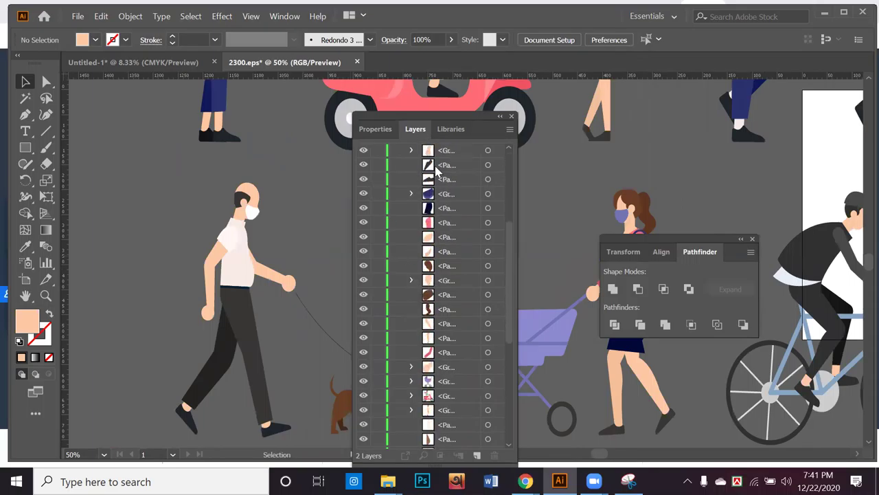
scroll(431, 230, down, 1)
scroll(538, 216, down, 2)
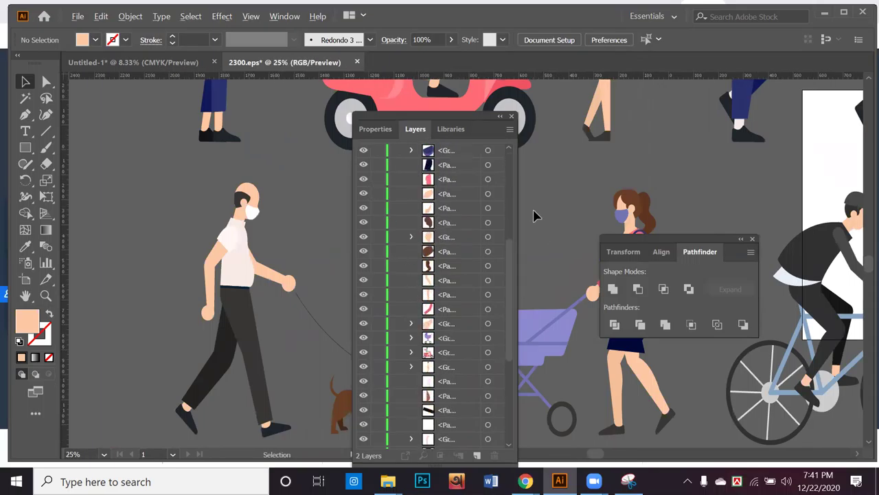
drag(550, 173, 463, 193)
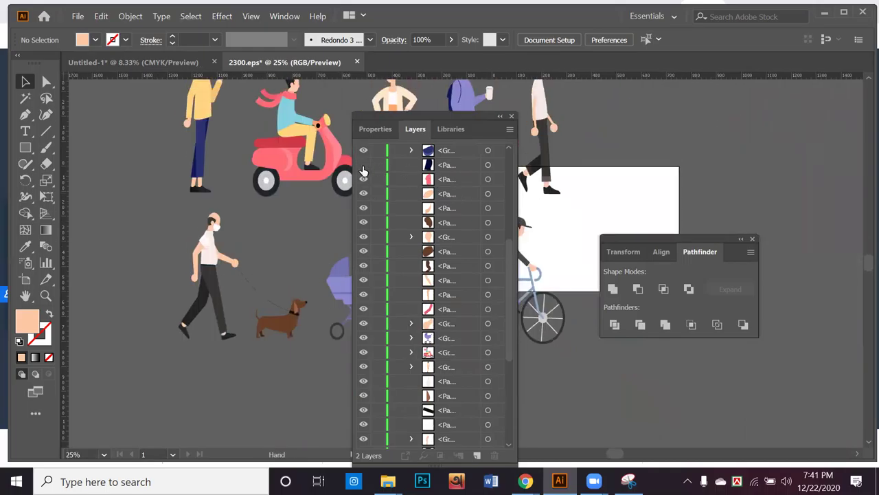
scroll(227, 249, up, 2)
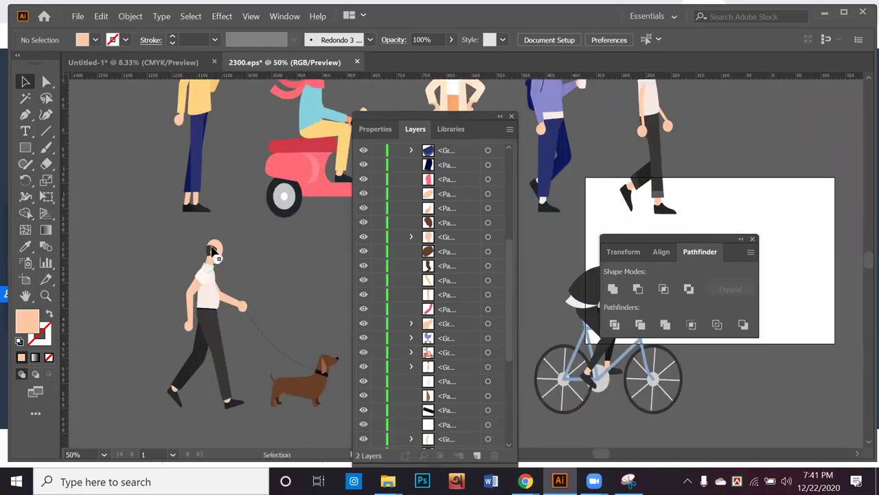
scroll(213, 251, up, 2)
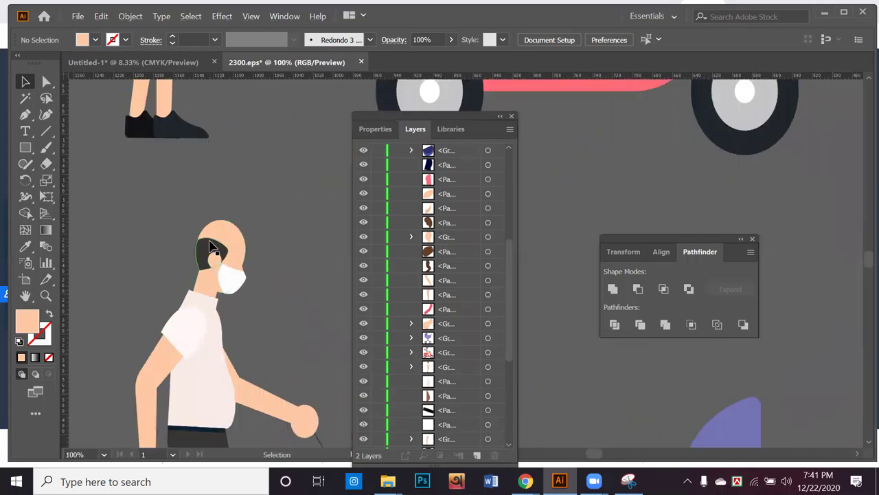
Select the dark hair shape and toggle its visibility to inspect the head beneath
click(211, 246)
scroll(483, 243, up, 5)
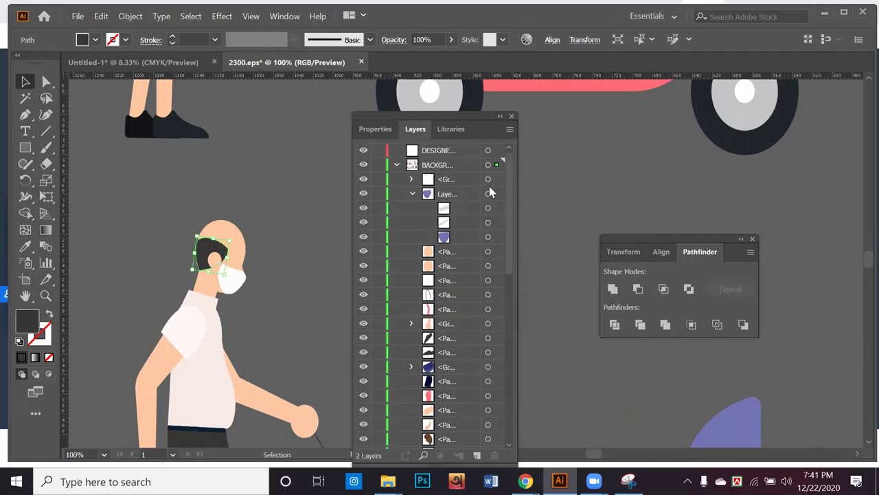
scroll(489, 199, down, 8)
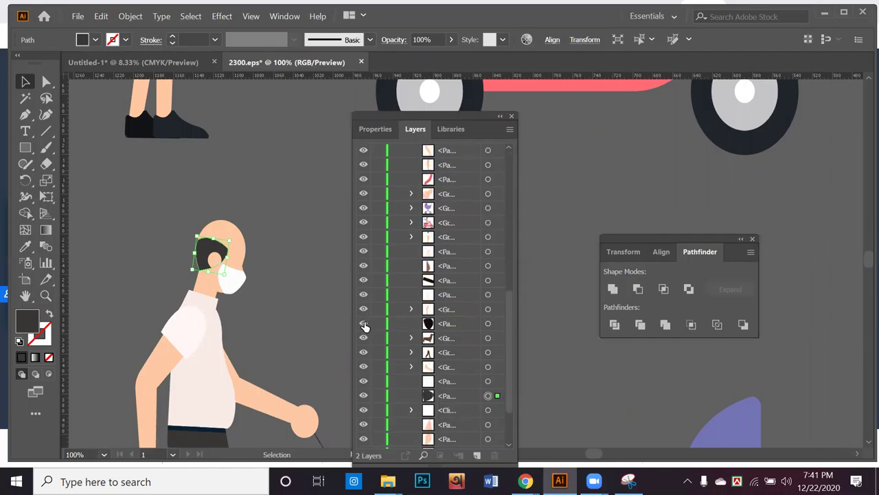
click(467, 284)
click(392, 395)
click(364, 397)
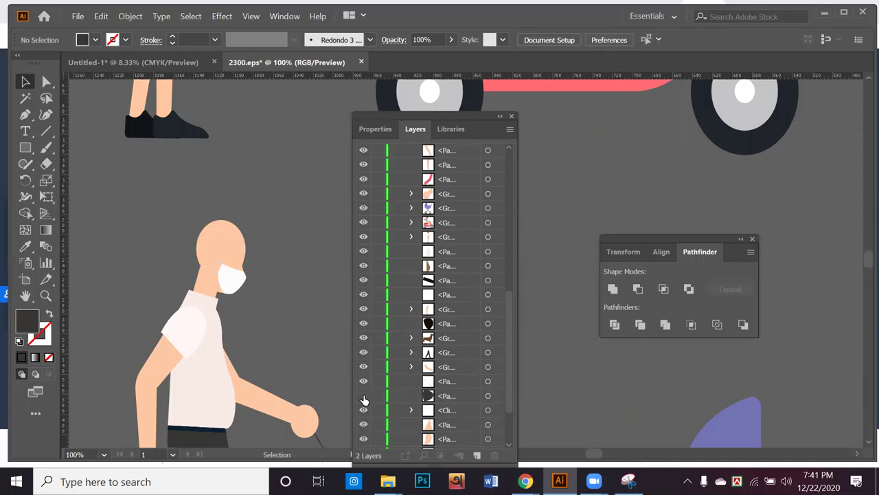
click(363, 396)
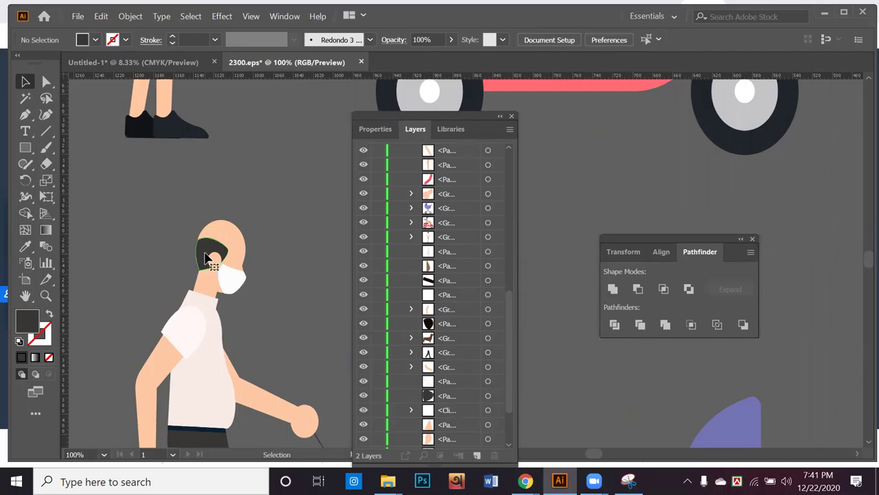
click(488, 397)
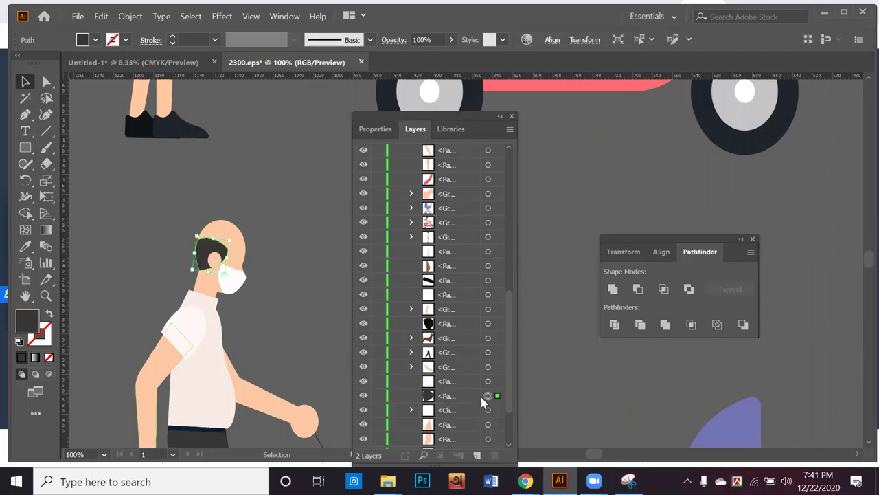
key(ctrl+shift+a)
click(364, 397)
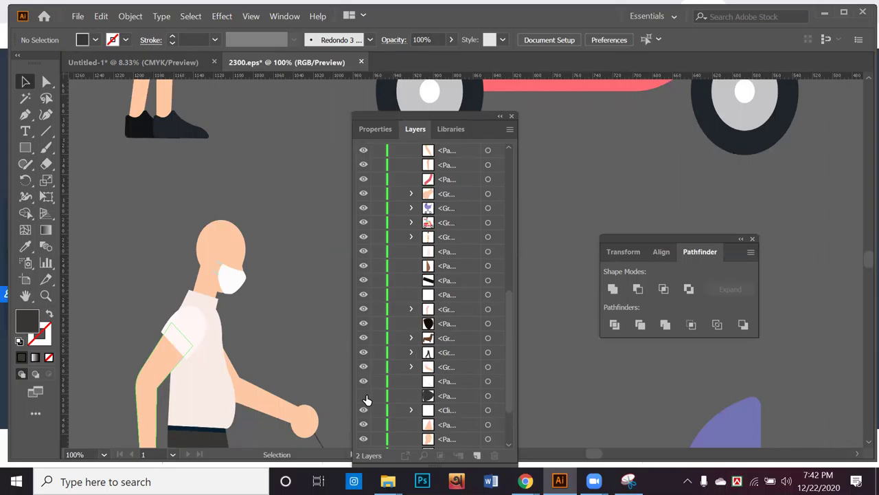
click(365, 397)
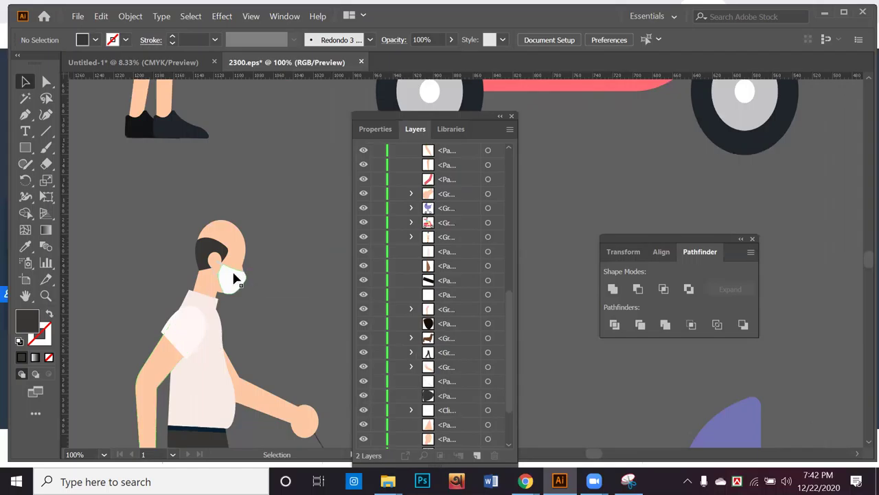
Try deleting the hair shape's right anchor point, then undo and return to the Selection tool
click(215, 251)
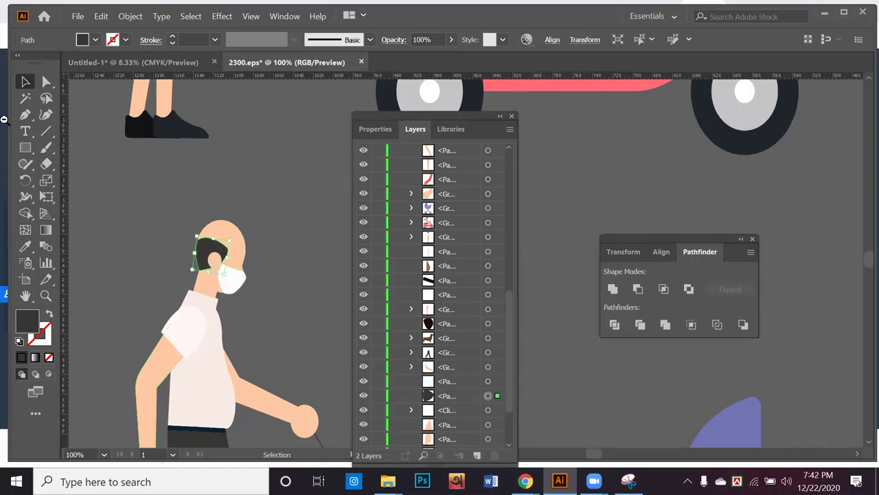
click(25, 114)
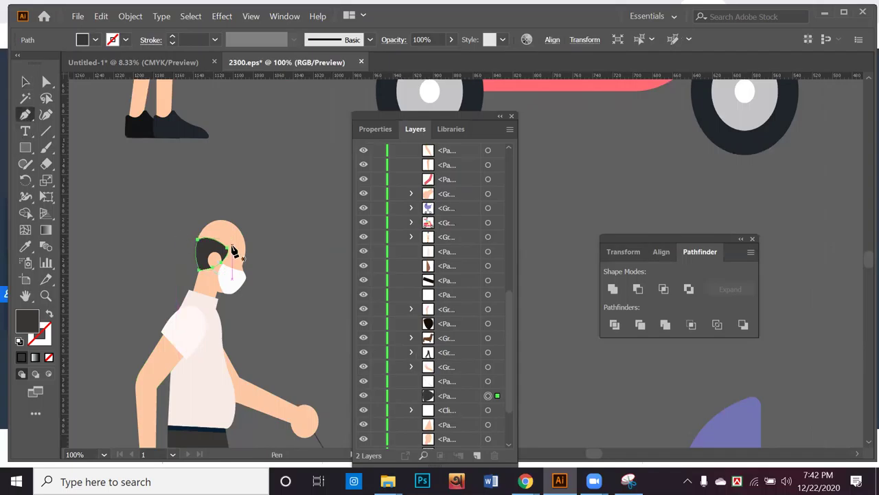
scroll(254, 268, up, 2)
scroll(278, 239, left, 2)
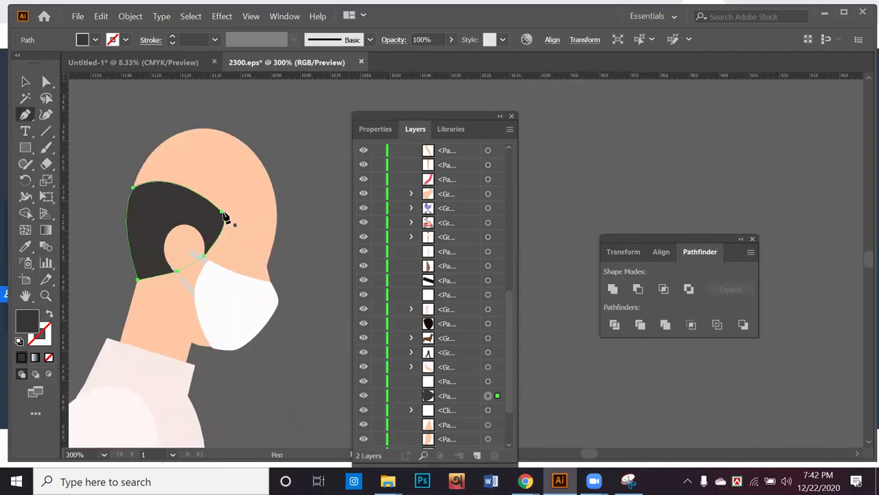
click(224, 211)
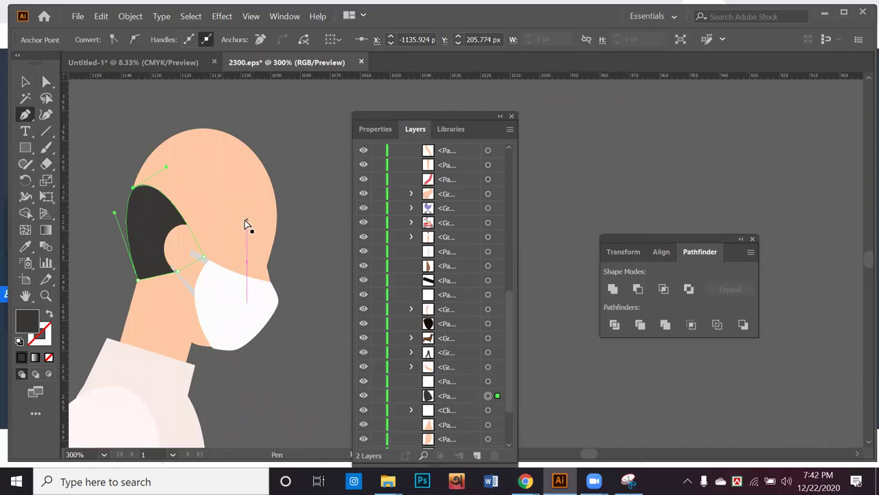
key(ctrl+z)
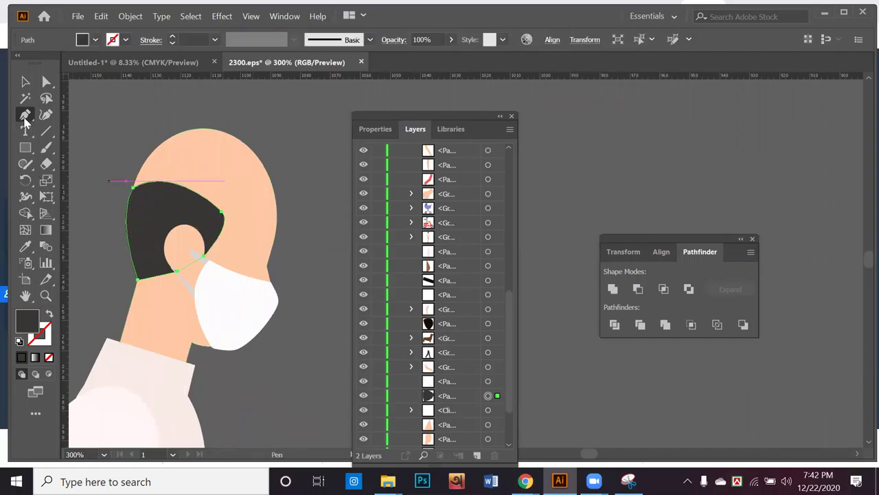
click(25, 115)
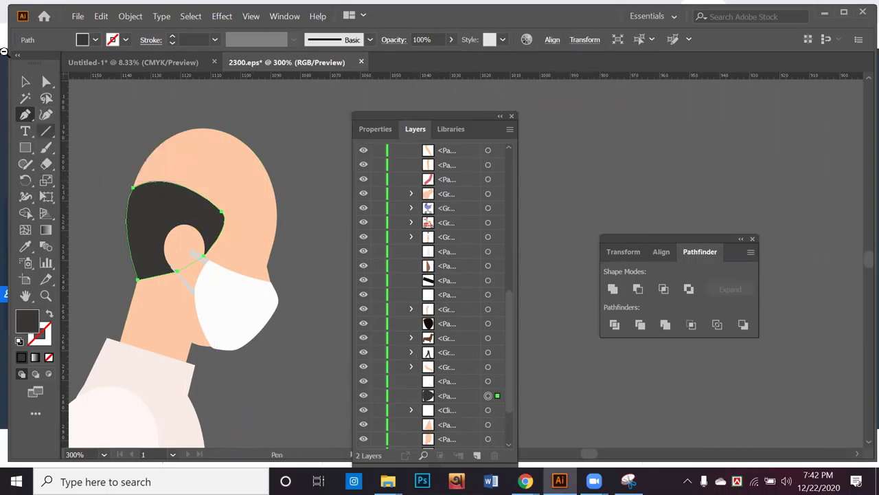
click(26, 82)
Select the head, hair and neck shapes and lock them with Ctrl+2
click(318, 242)
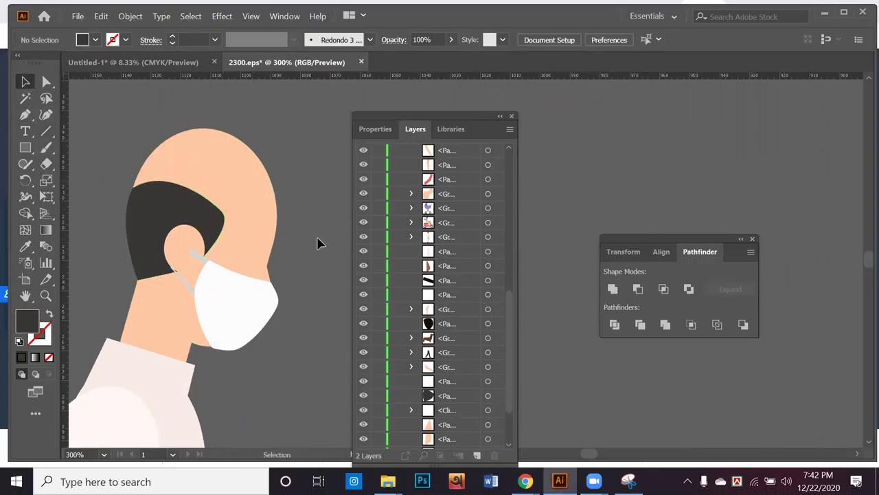
click(173, 213)
key(a)
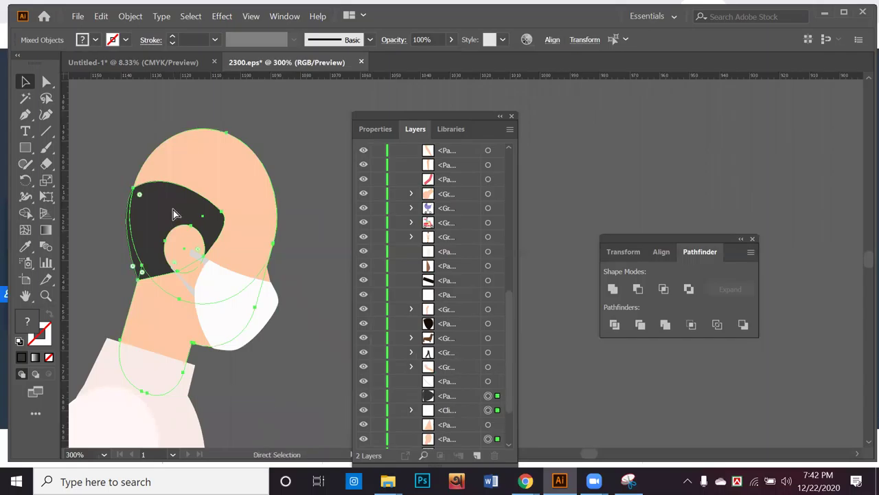
key(ctrl+2)
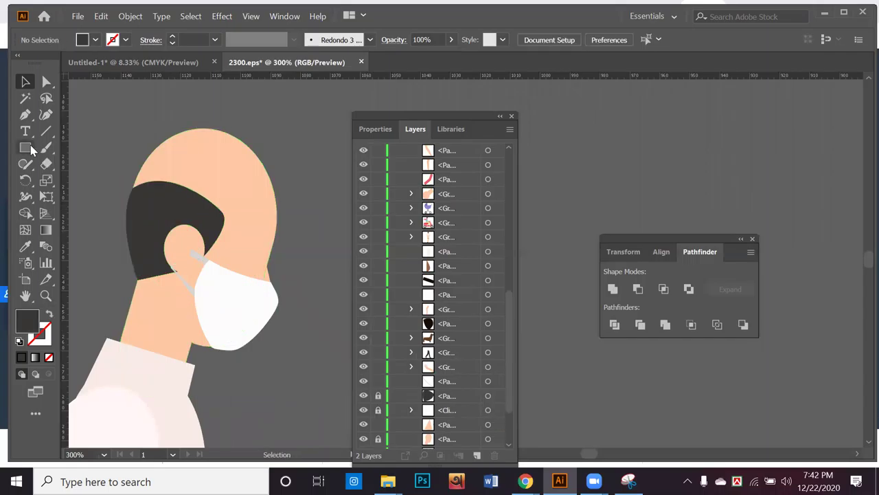
click(25, 116)
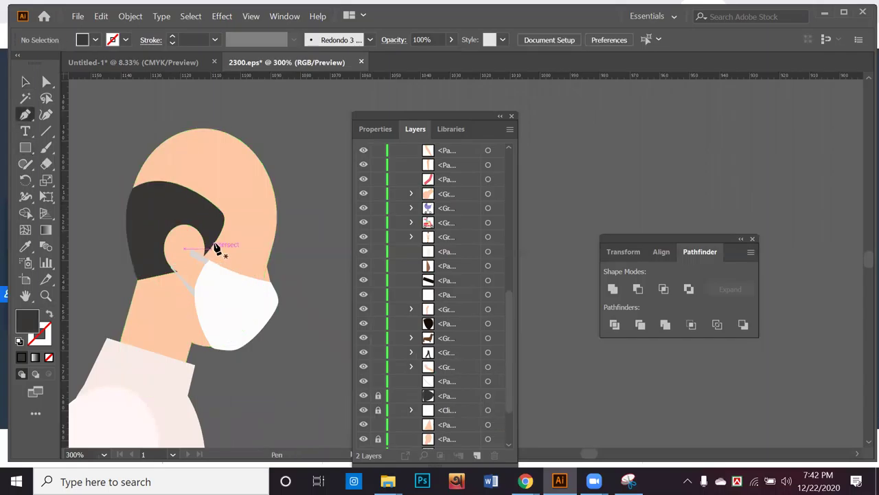
Start a new dark hair outline beside the masked man's ear, with spiky tufts on top
click(219, 241)
drag(244, 202, 278, 231)
click(280, 216)
click(284, 196)
click(274, 180)
click(268, 164)
click(236, 189)
click(249, 148)
click(224, 184)
click(218, 205)
drag(205, 156, 209, 152)
Carry the hair outline over the scalp and down the back of the head, removing misplaced anchors
click(204, 134)
click(173, 156)
click(139, 167)
click(134, 180)
click(136, 188)
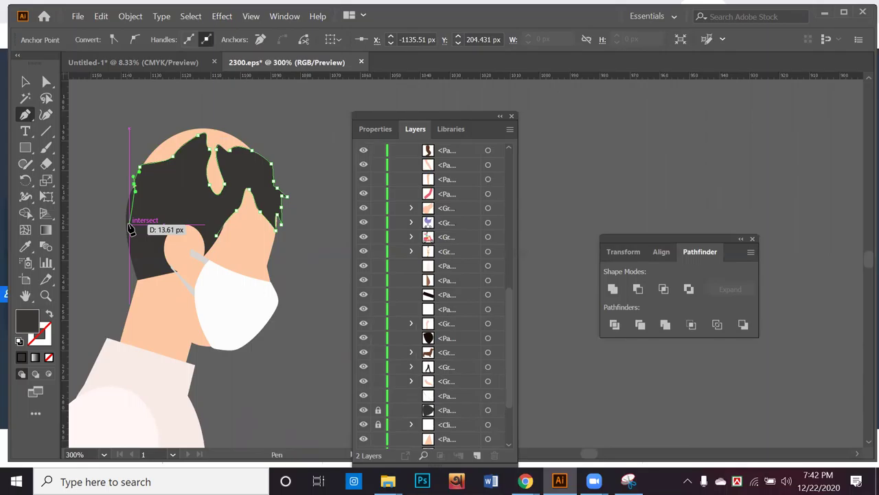
click(131, 229)
key(ctrl+z)
key(ctrl+z)
key(ctrl+z)
key(ctrl+z)
key(ctrl+z)
key(ctrl+z)
key(ctrl+z)
key(ctrl+z)
key(ctrl+z)
key(ctrl+z)
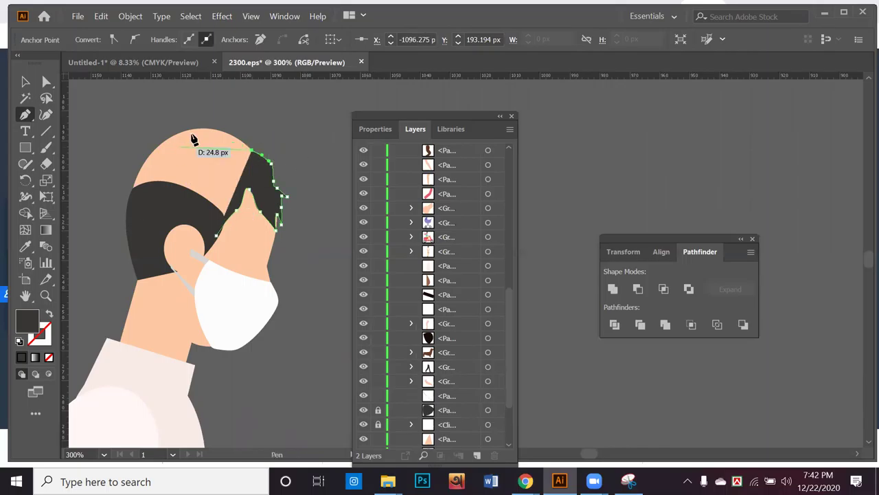
drag(192, 128, 157, 140)
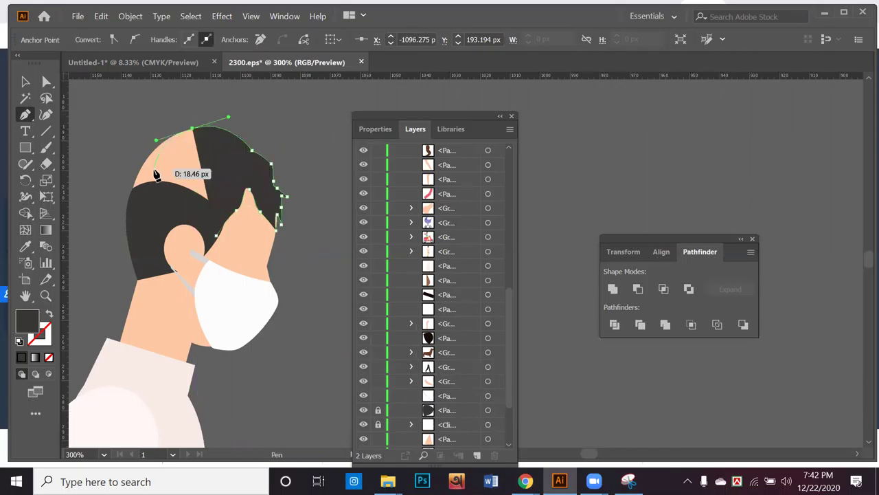
drag(131, 192, 125, 224)
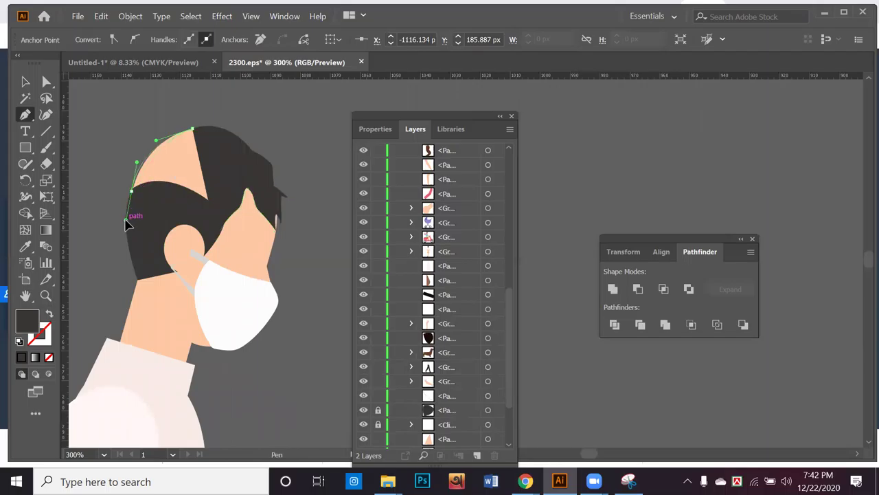
click(25, 82)
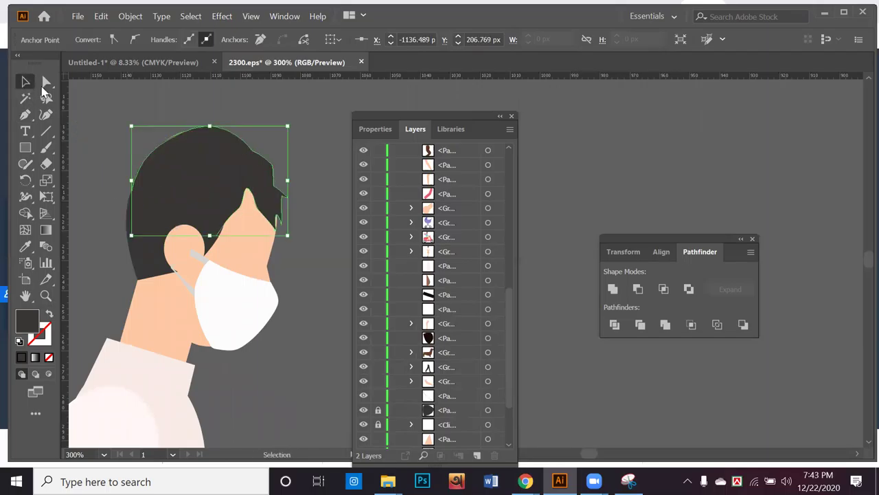
Pull the hair path's top anchor slightly up and to the left
click(333, 254)
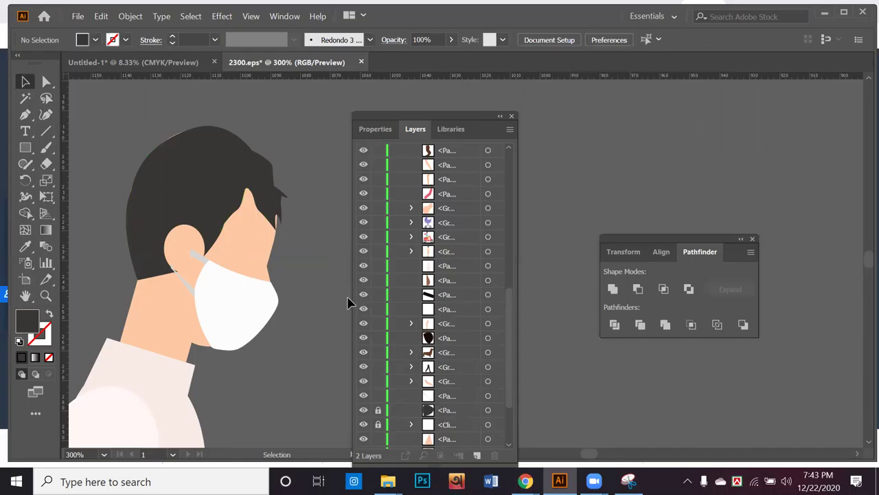
click(177, 145)
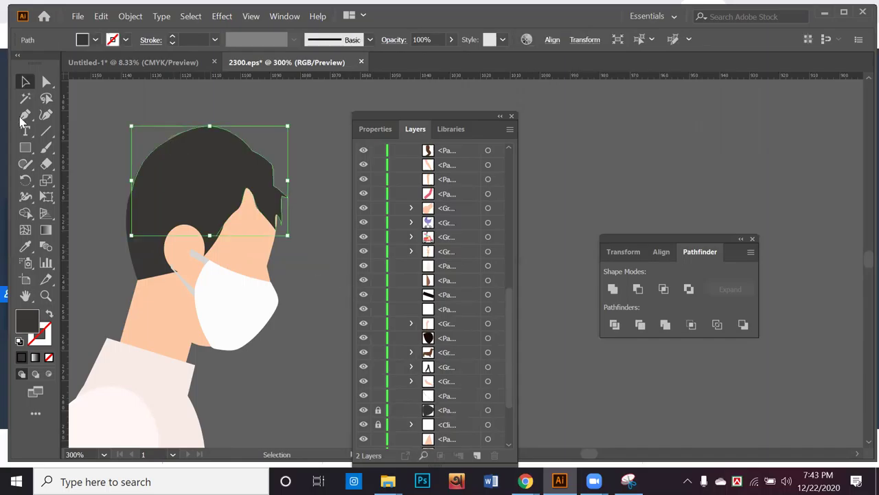
click(46, 84)
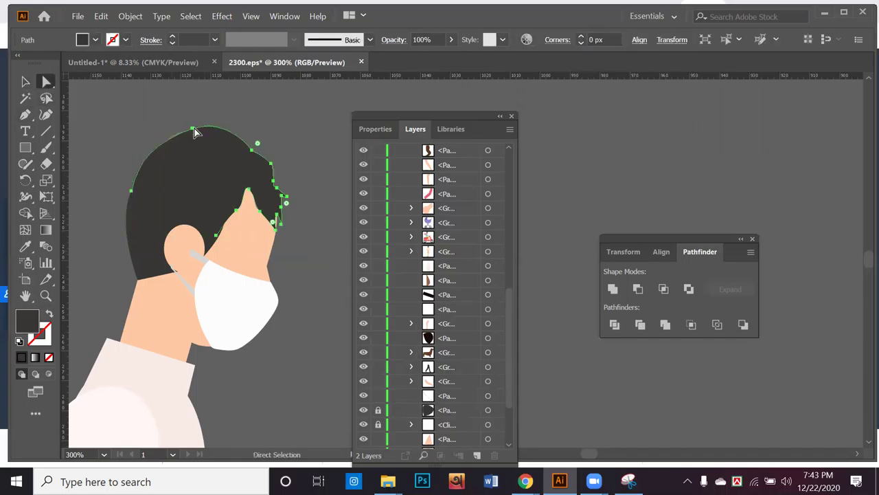
click(193, 129)
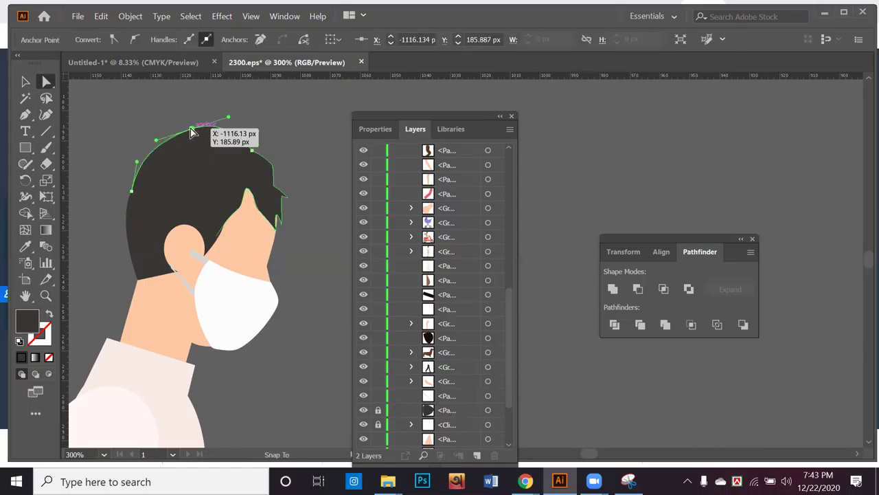
drag(193, 131, 189, 127)
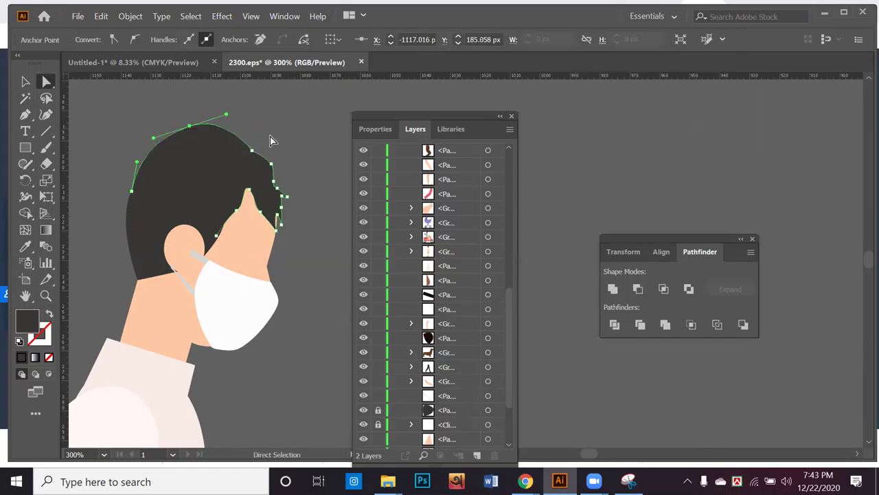
click(283, 169)
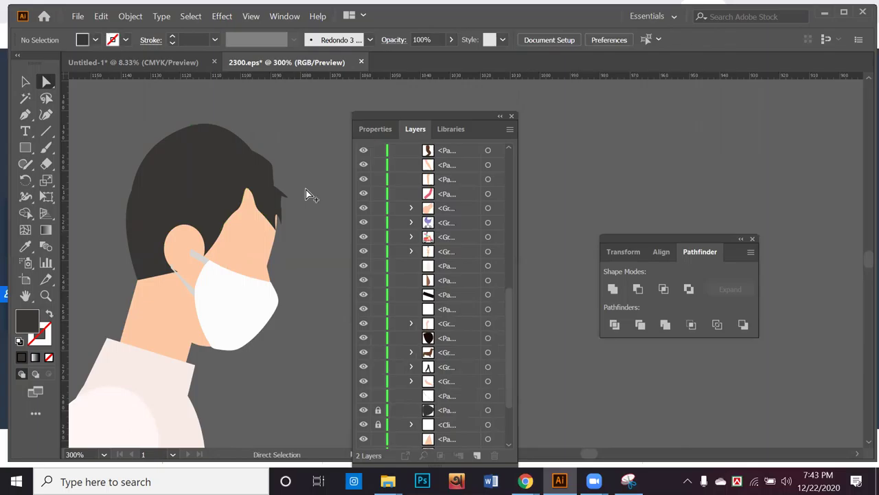
scroll(306, 190, down, 2)
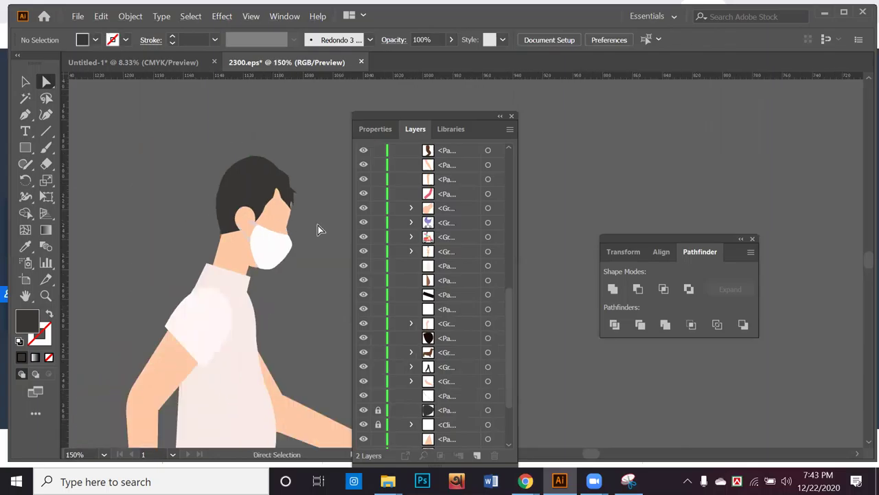
Draw a tiny two-anchor dark path with the Pen tool just above the mask
click(32, 152)
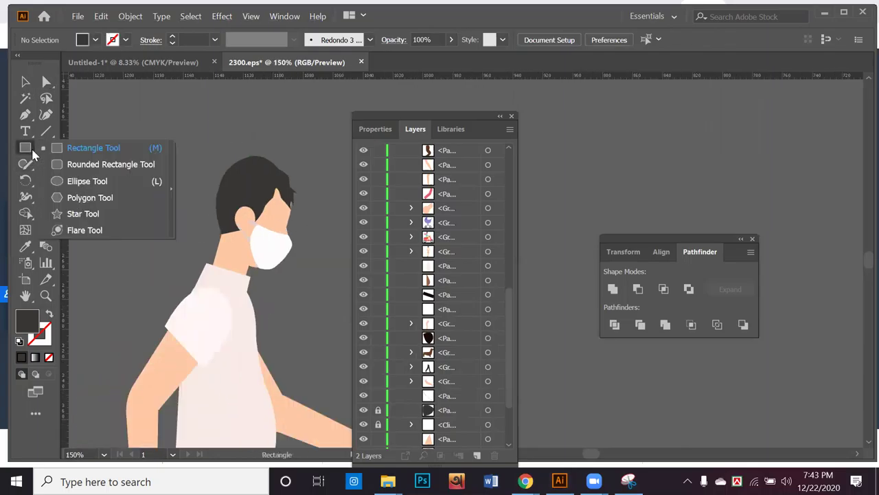
click(26, 114)
scroll(302, 206, up, 4)
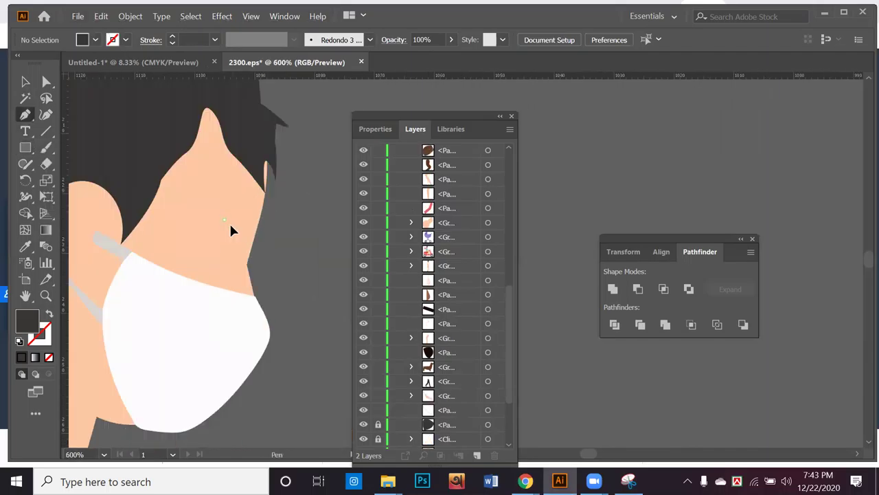
click(227, 224)
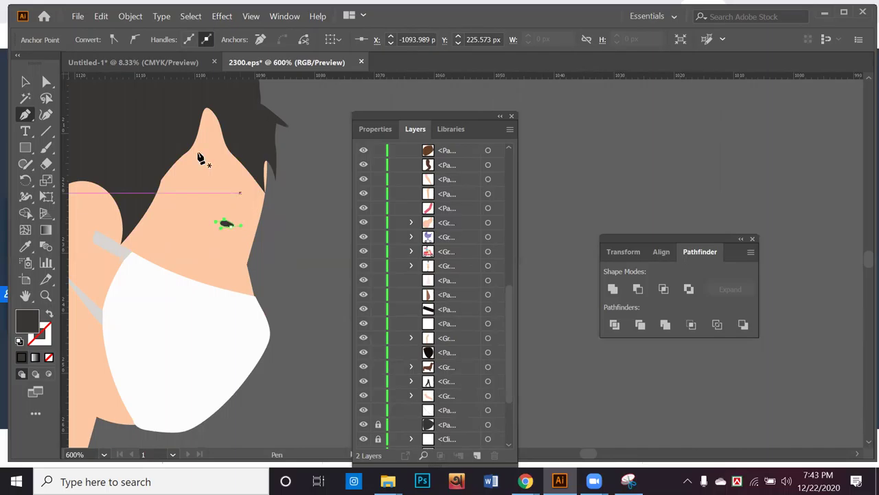
click(233, 221)
key(v)
click(313, 250)
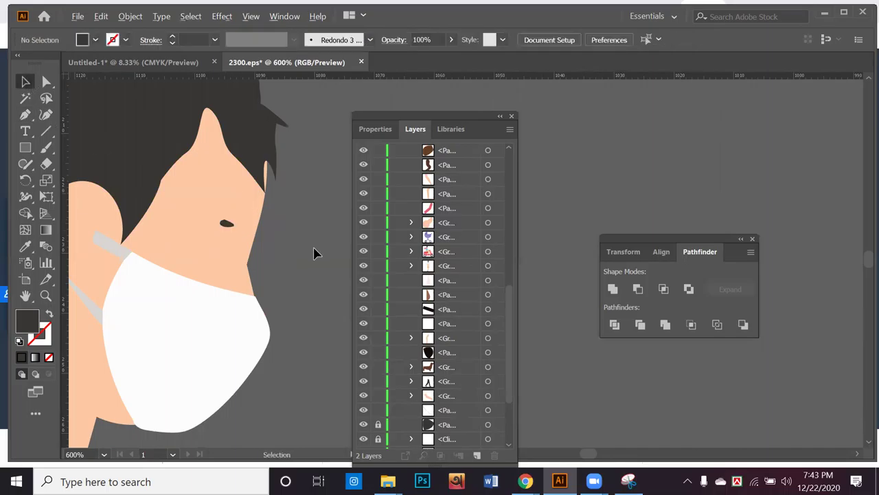
scroll(313, 252, down, 4)
Close the Layers and Pathfinder panels and bring all the figures into view
scroll(314, 253, down, 2)
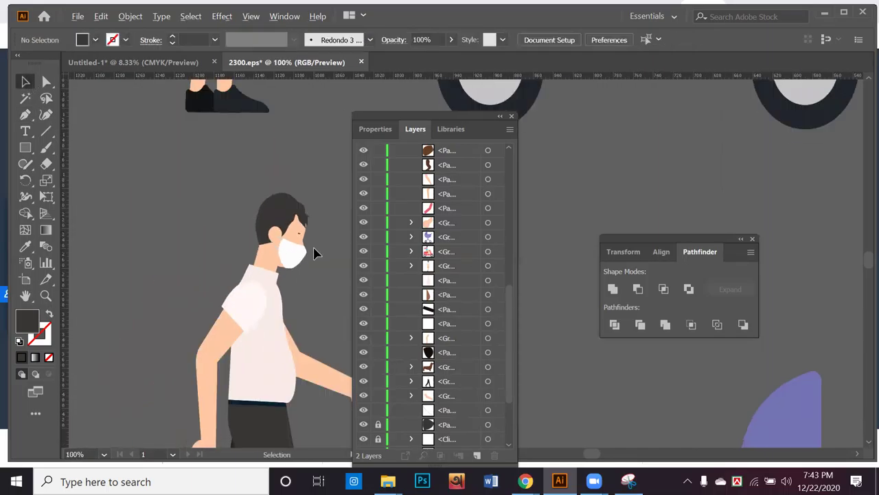
scroll(315, 255, down, 1)
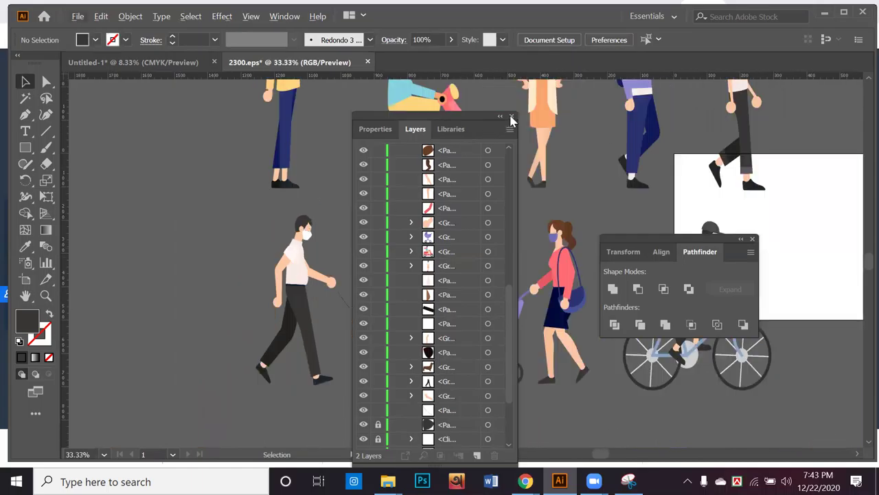
key(F7)
click(753, 239)
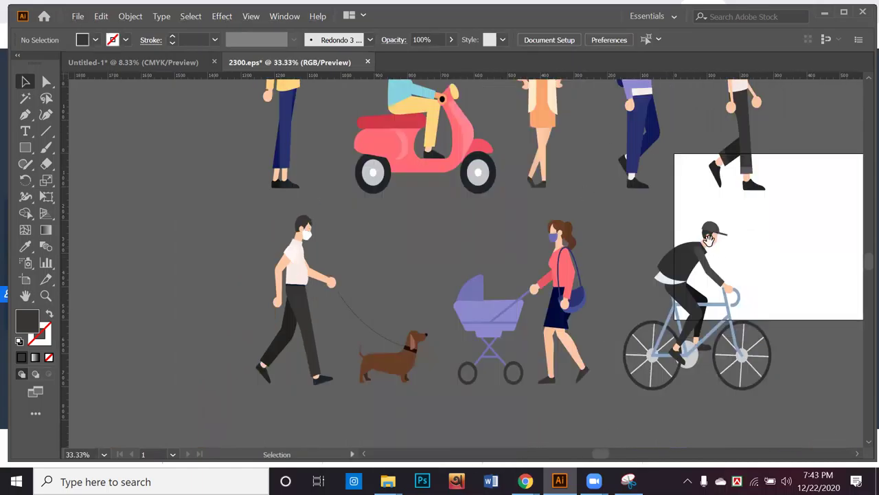
scroll(712, 240, down, 1)
scroll(713, 249, down, 2)
drag(742, 243, 375, 268)
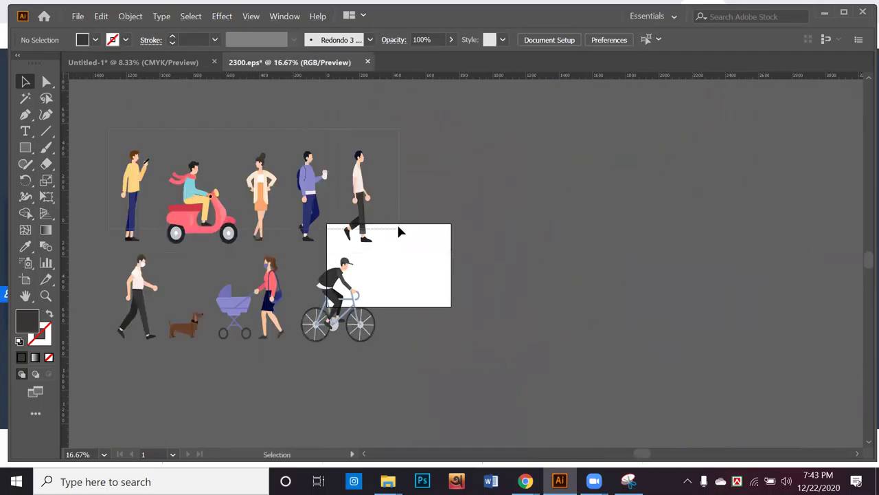
Move the top row of figures beside the cyclist
drag(187, 220, 455, 317)
click(701, 397)
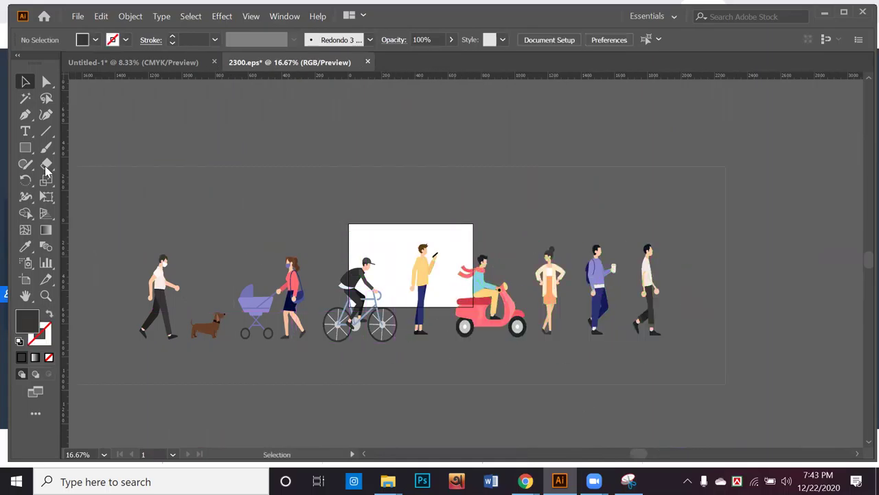
key(ctrl+z)
click(278, 146)
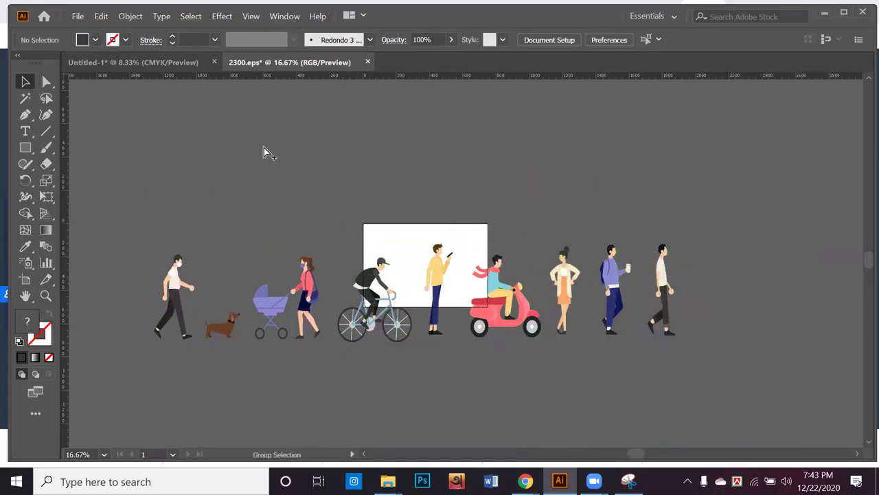
key(v)
Select every figure in the row and move the whole row down
drag(137, 231, 762, 393)
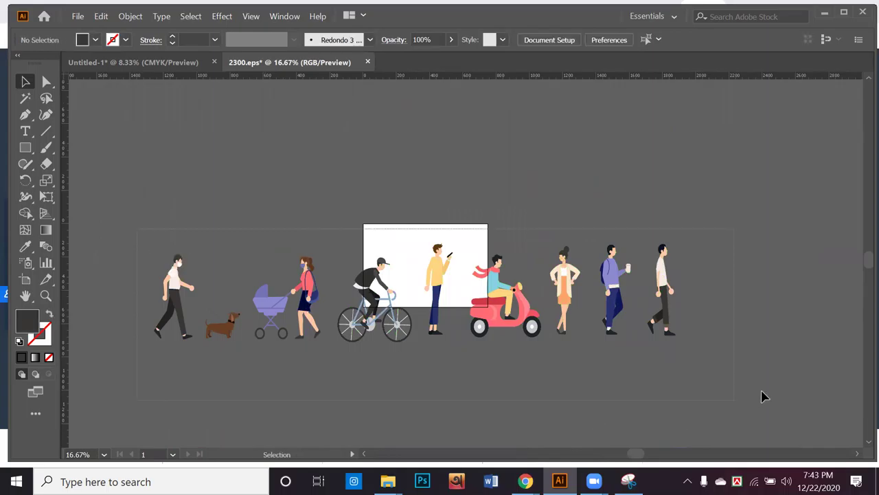
scroll(362, 356, down, 2)
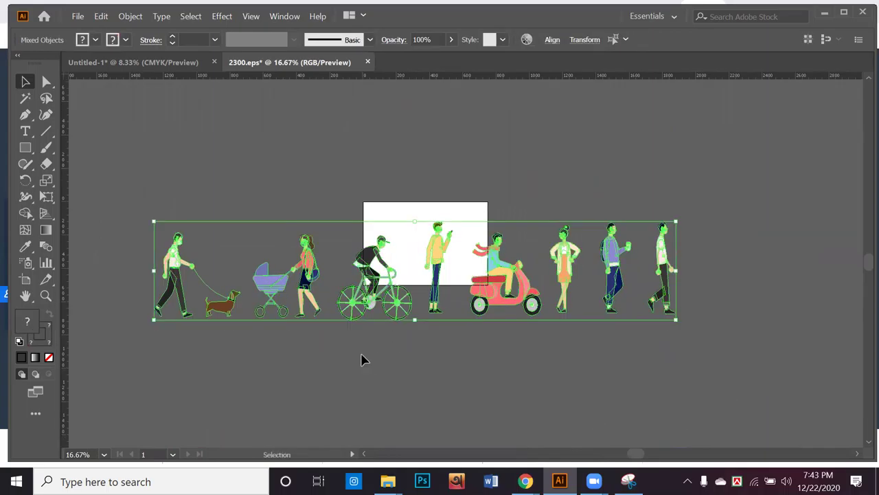
scroll(362, 359, down, 1)
scroll(344, 202, down, 5)
drag(314, 184, 298, 374)
scroll(365, 334, down, 5)
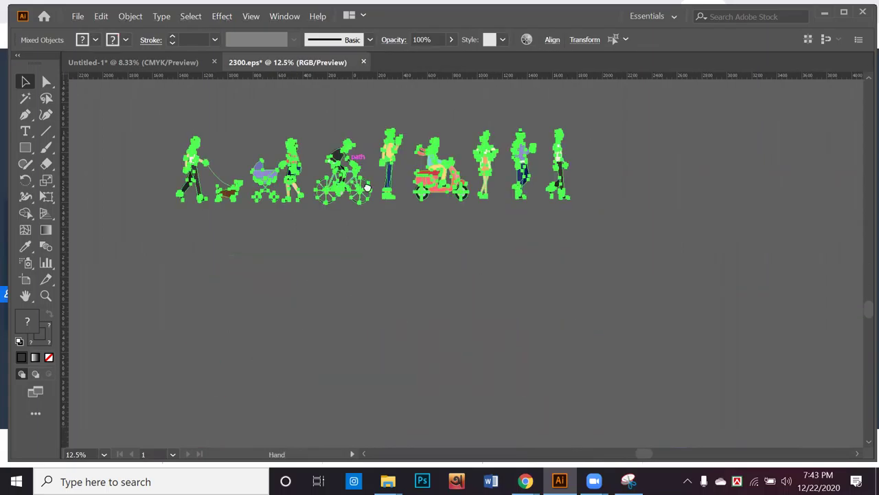
scroll(348, 350, up, 2)
key(ctrl+shift+a)
drag(25, 147, 67, 152)
Draw a large white-filled rectangle and send it behind the row of figures
mouse_move(141, 112)
mouse_down()
mouse_move(238, 275)
mouse_move(701, 316)
mouse_up()
click(94, 43)
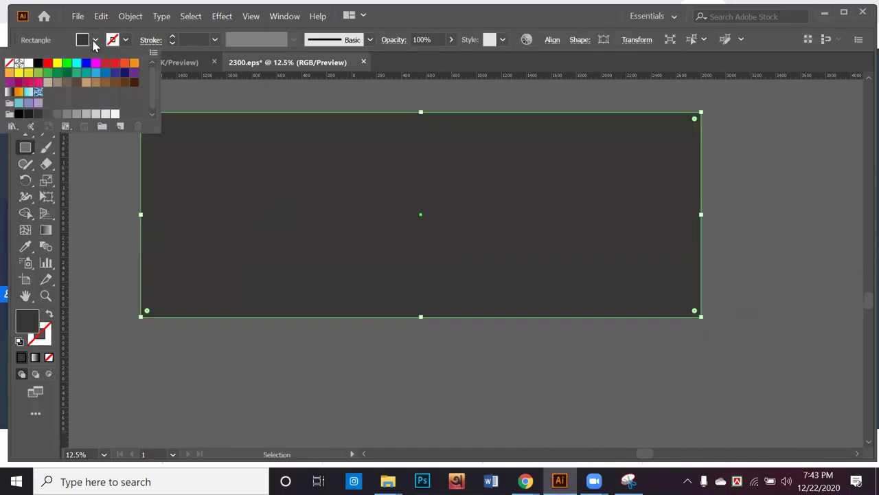
click(27, 63)
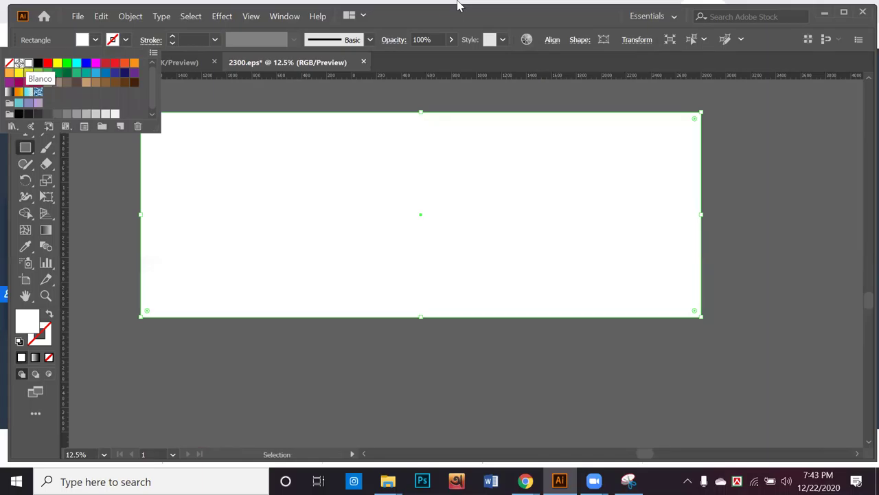
key(alt+Tab)
click(801, 10)
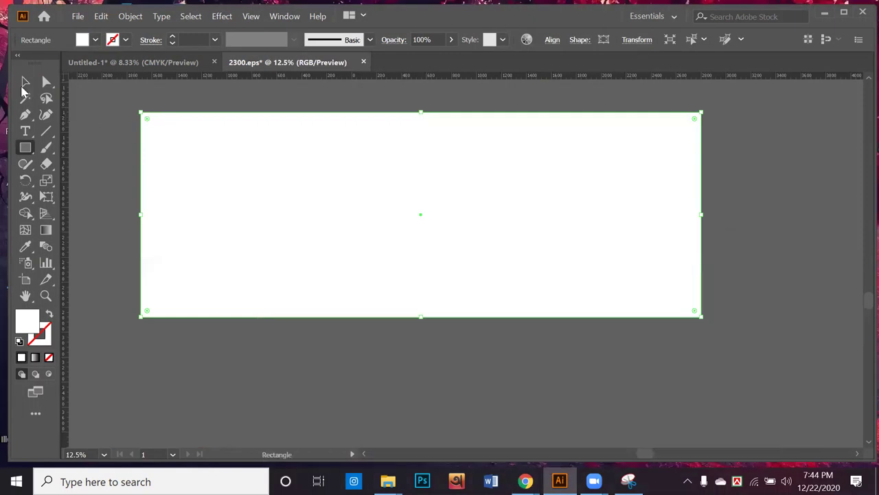
right_click(215, 172)
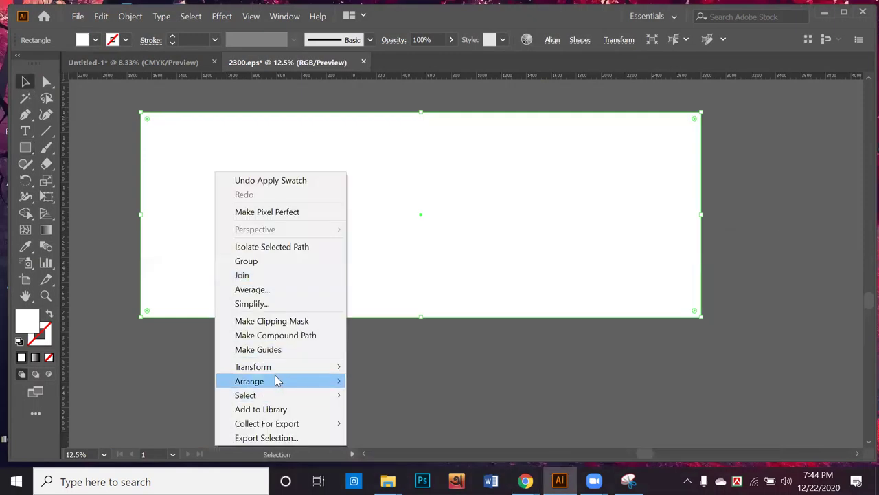
mouse_move(278, 381)
click(396, 426)
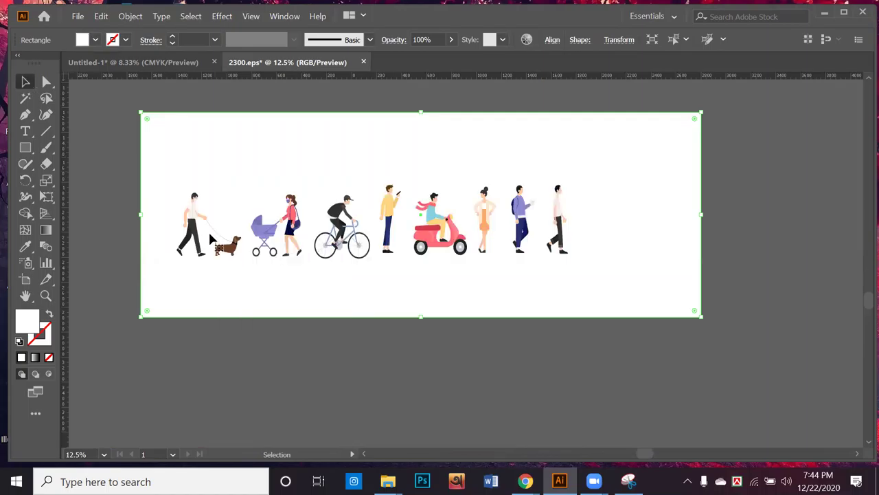
drag(304, 304, 297, 308)
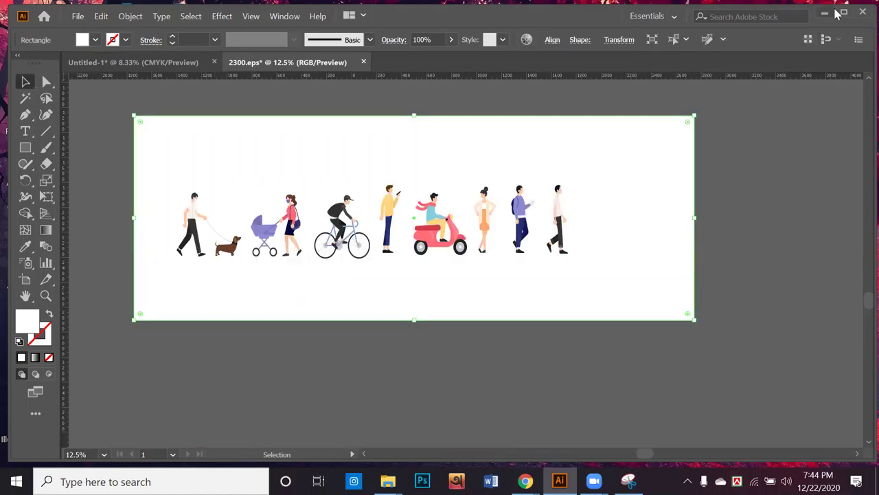
Close Untitled-1 without saving and minimize Illustrator
click(182, 65)
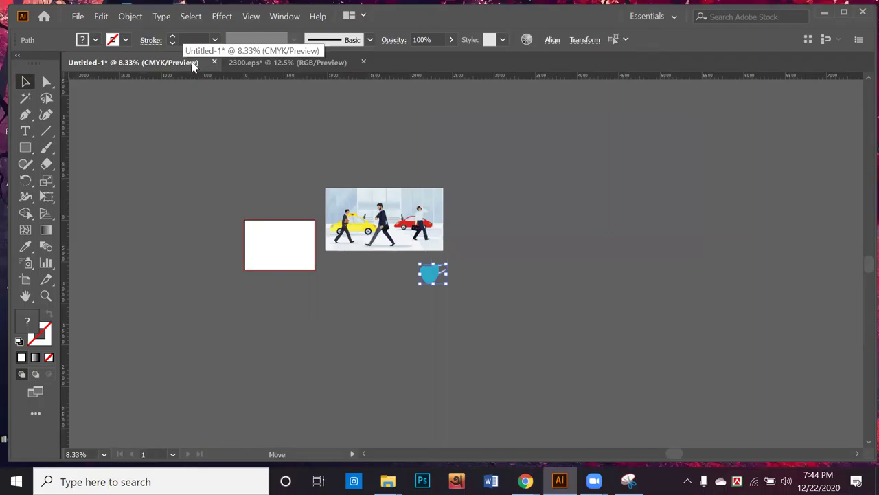
click(214, 62)
click(506, 258)
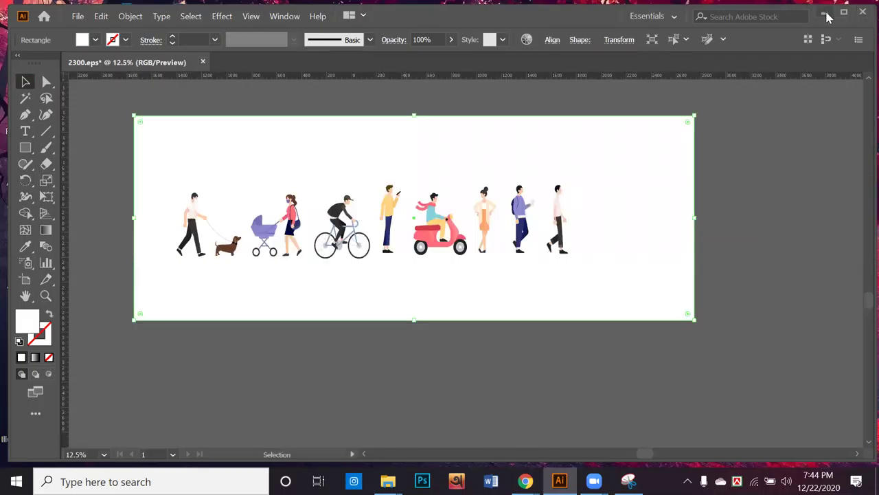
click(825, 13)
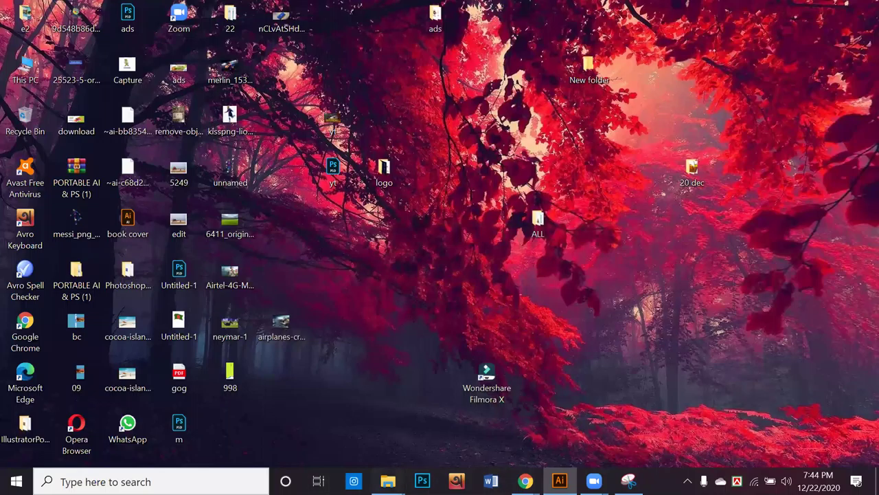
Open 3600127 from New folder and nudge the teal-jacket figure right and down
click(388, 481)
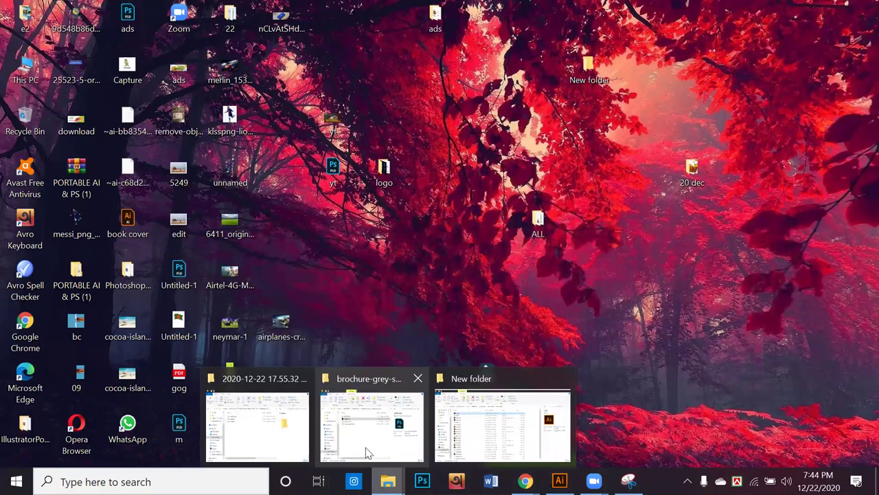
click(510, 429)
click(189, 188)
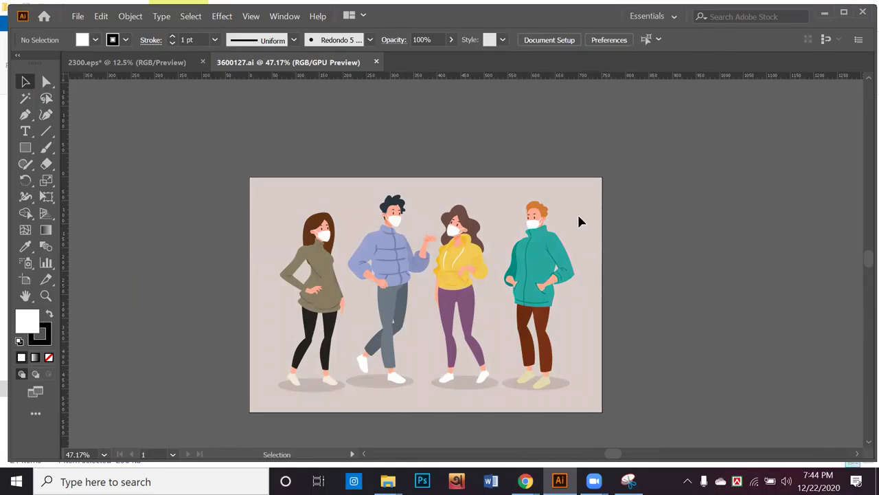
drag(558, 261, 575, 279)
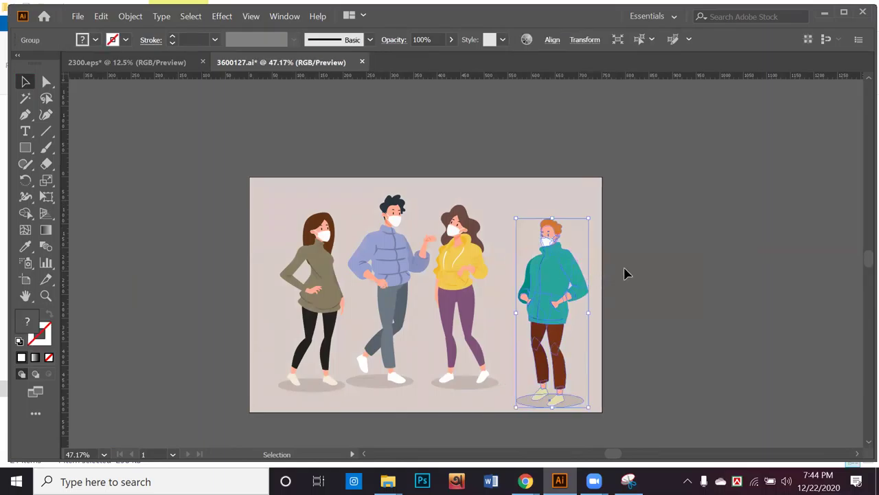
Copy the four masked friends from 3600127.ai into 2300.eps, placing them below the street row
click(597, 280)
key(ctrl+z)
key(ctrl+z)
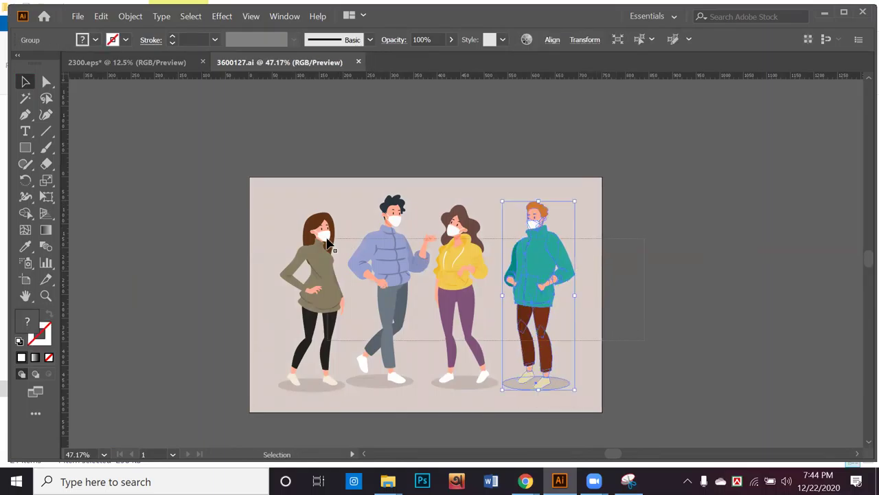
click(683, 322)
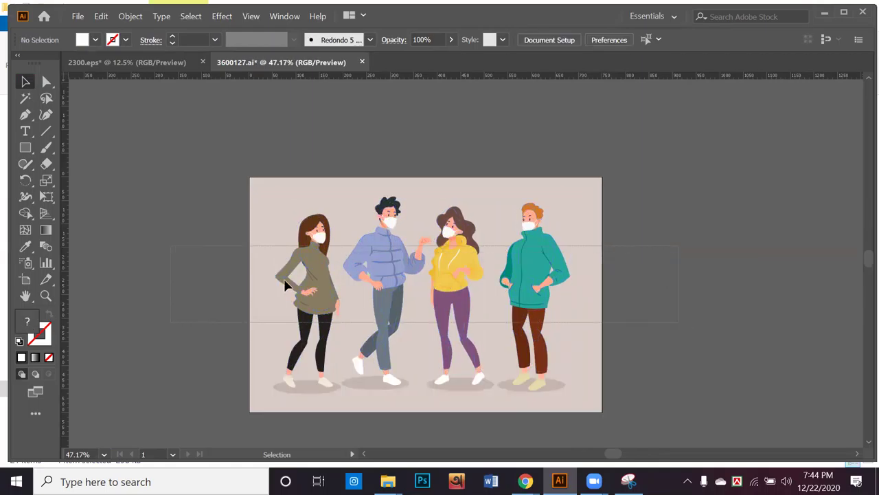
mouse_move(328, 287)
mouse_down()
mouse_move(185, 89)
mouse_move(152, 61)
mouse_move(438, 375)
mouse_move(316, 291)
mouse_up()
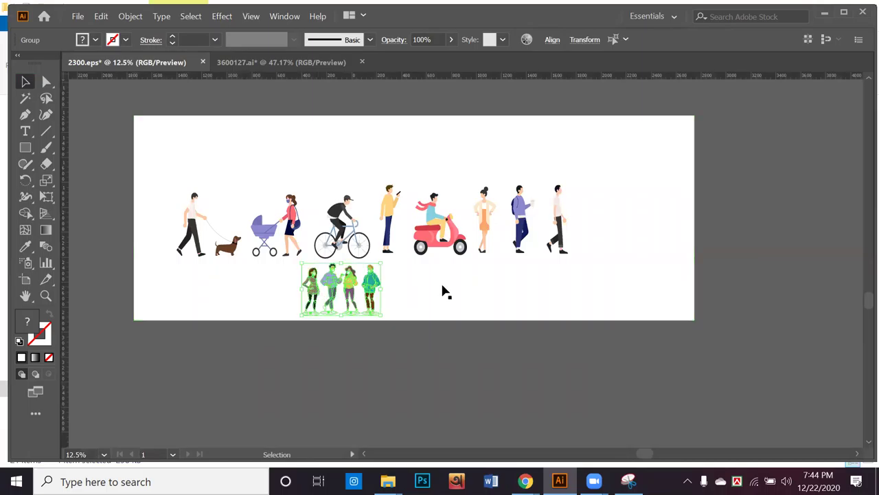
click(442, 291)
drag(397, 300, 412, 373)
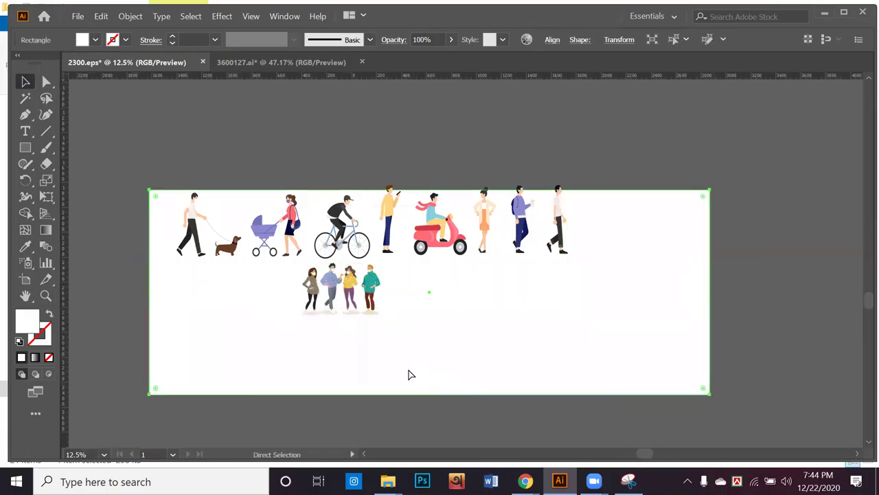
key(ctrl+z)
click(408, 373)
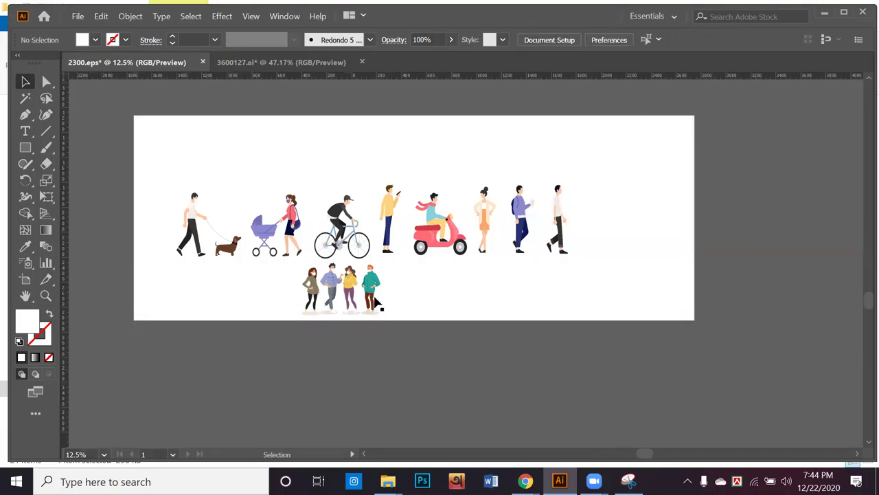
scroll(374, 303, up, 1)
drag(414, 311, 451, 360)
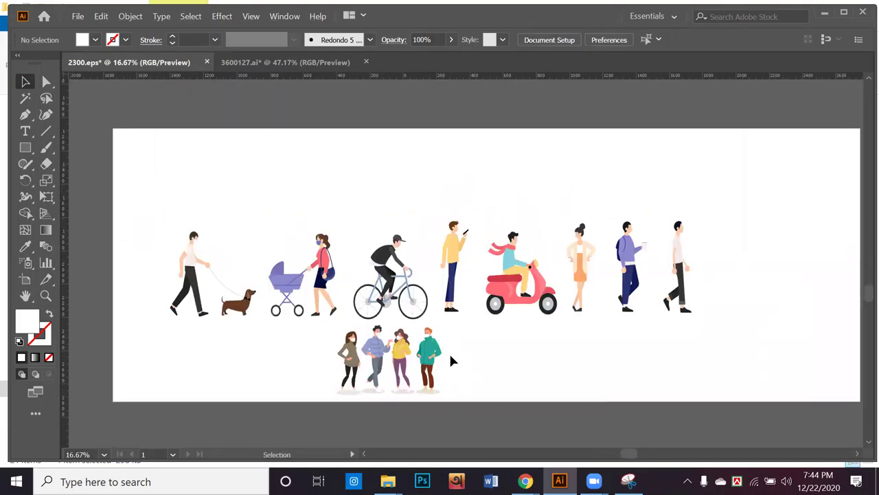
Move the cyclist over the scooter and the woman in orange to the row's right end
drag(406, 295, 558, 298)
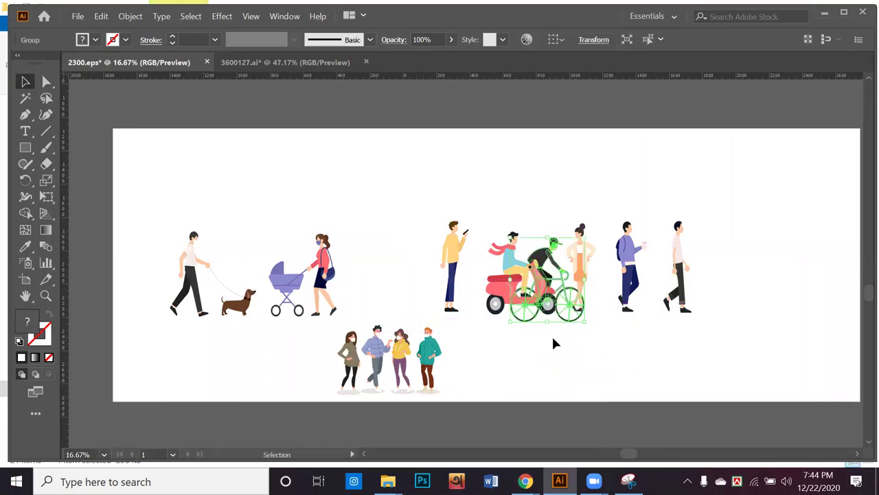
click(576, 371)
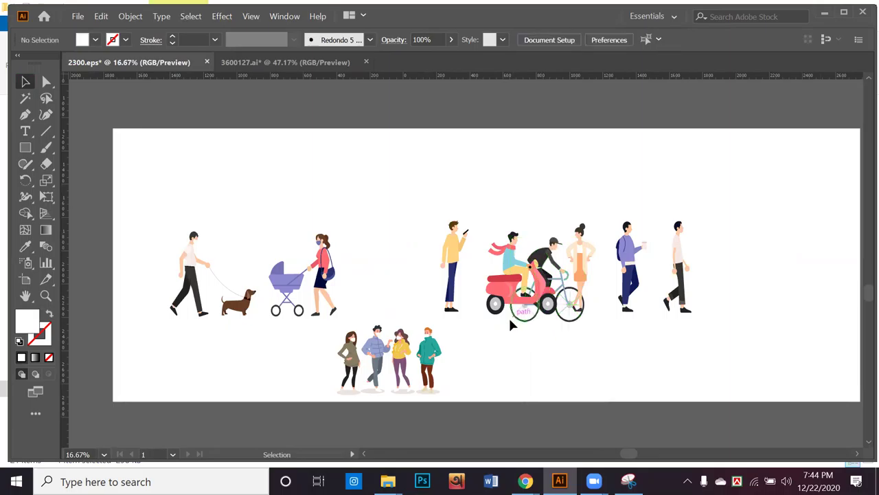
drag(582, 265, 732, 265)
drag(552, 269, 561, 269)
click(638, 353)
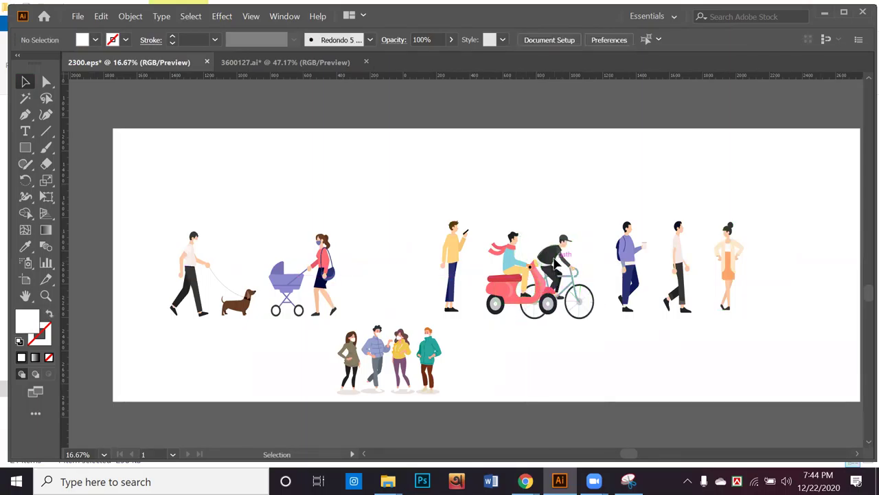
Bring the cyclist to the front and settle it just over the scooter
right_click(555, 263)
mouse_move(589, 194)
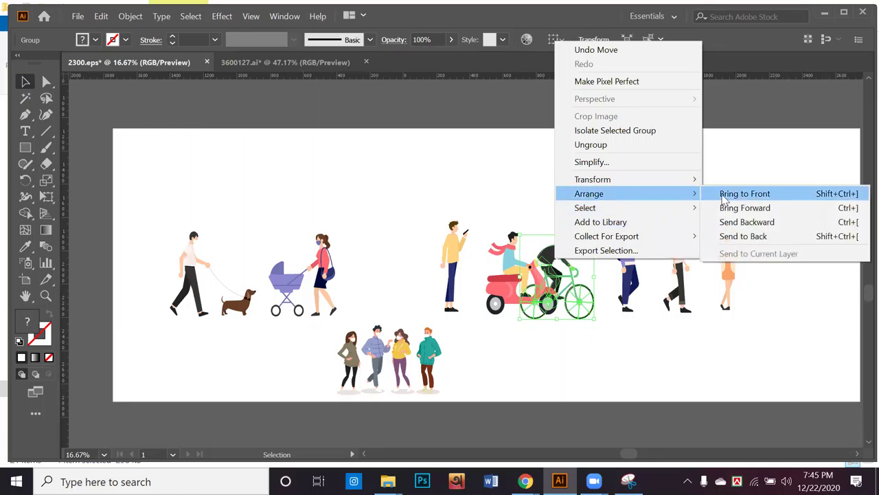
click(745, 194)
click(603, 309)
drag(556, 244, 546, 268)
click(582, 373)
click(554, 220)
key(ctrl+shift+a)
click(622, 371)
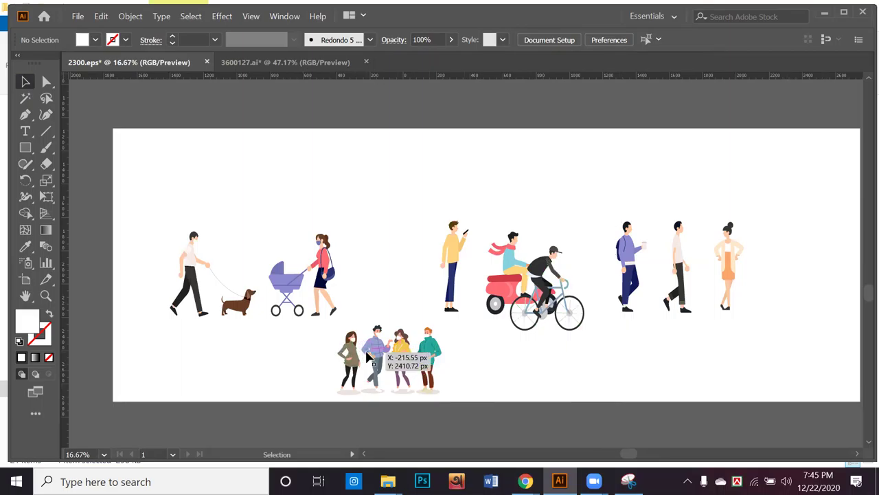
Move two masked friends and the olive-sweater woman up into the row beside the phone man
drag(371, 336, 369, 261)
key(ctrl+z)
click(385, 303)
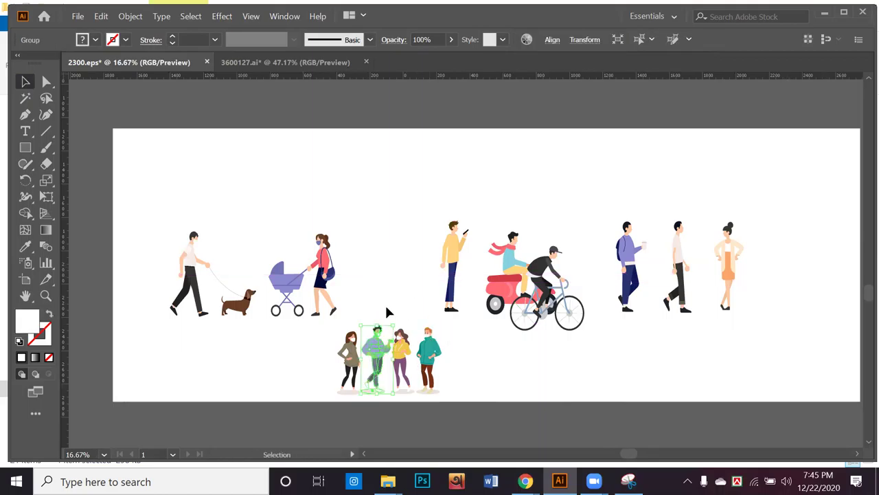
drag(369, 307, 391, 277)
click(366, 373)
drag(354, 371, 426, 283)
click(496, 360)
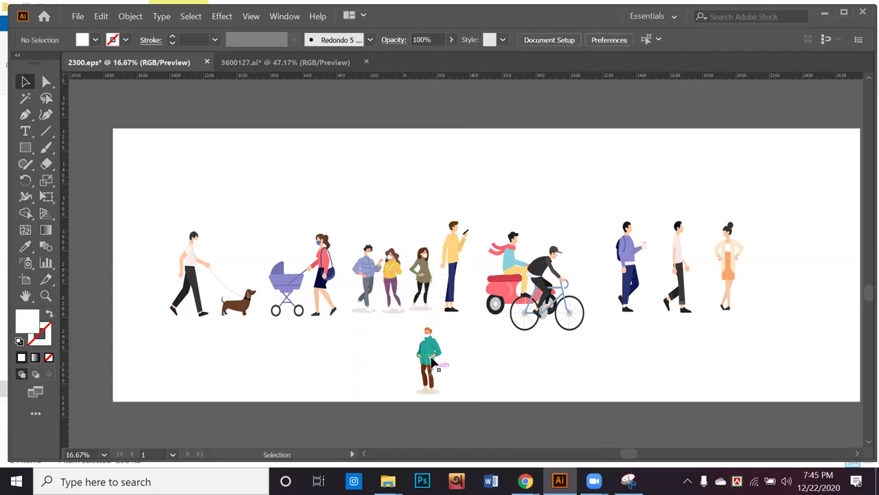
Move the teal-jacket man and enlarge him over the stroller mother
click(431, 359)
right_click(432, 357)
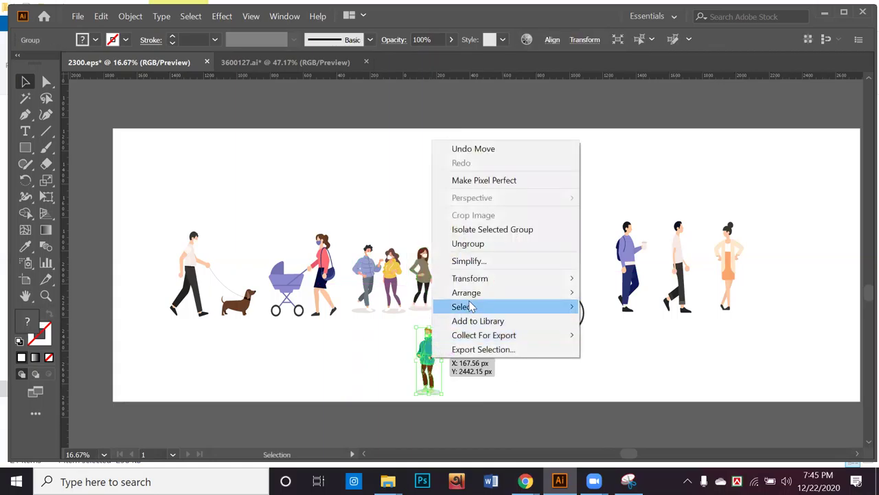
click(472, 390)
click(472, 390)
drag(430, 366, 328, 279)
drag(329, 287, 361, 235)
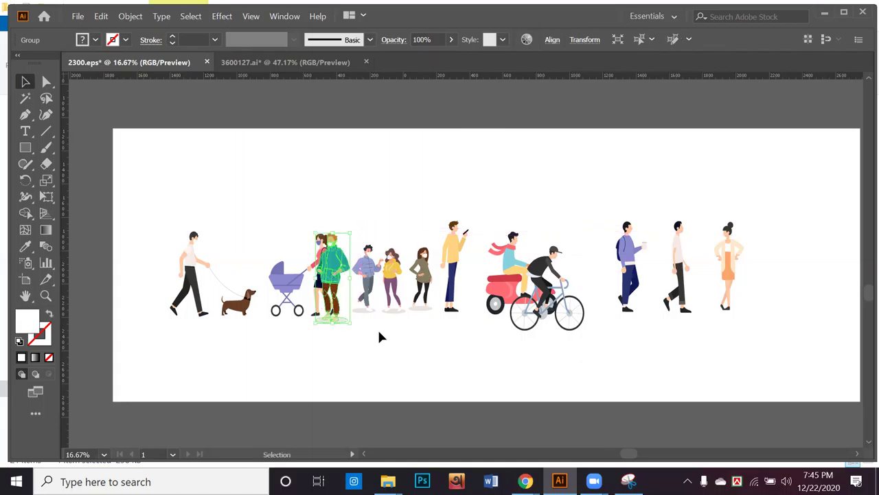
click(377, 328)
scroll(339, 316, up, 1)
scroll(339, 316, up, 1)
drag(311, 249, 290, 246)
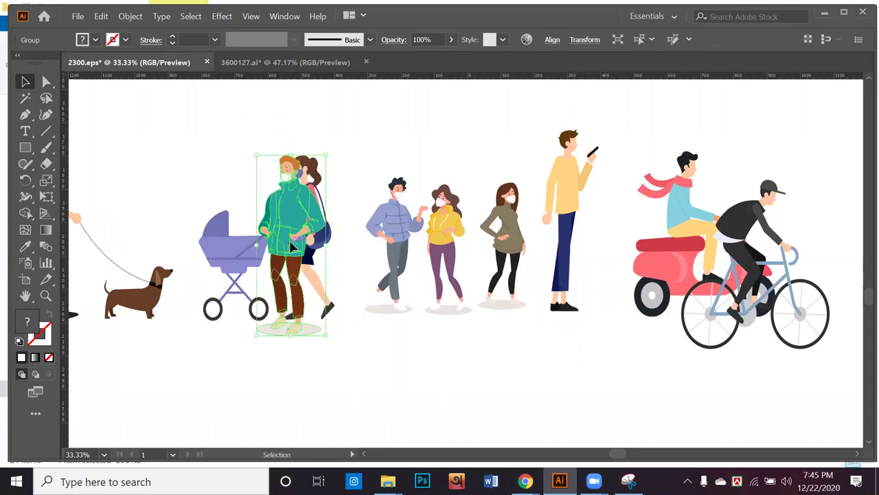
Send the teal-jacket figure to the back, behind the stroller mother
right_click(289, 243)
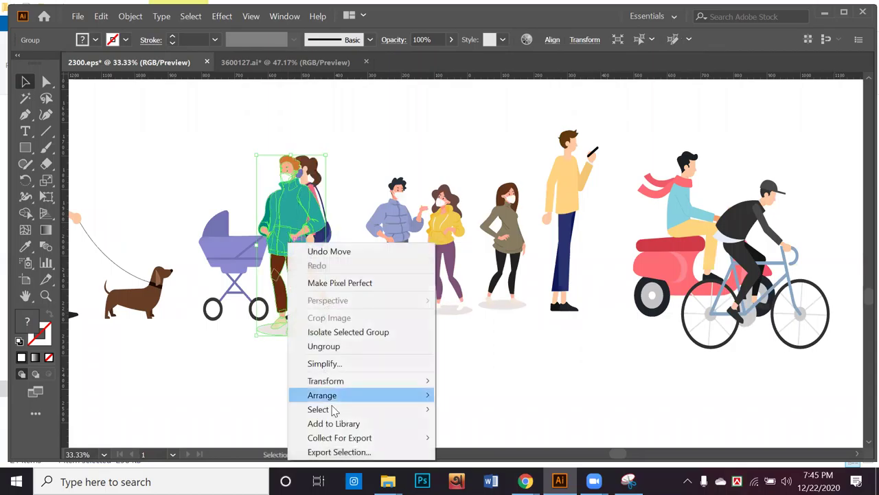
mouse_move(336, 397)
click(483, 437)
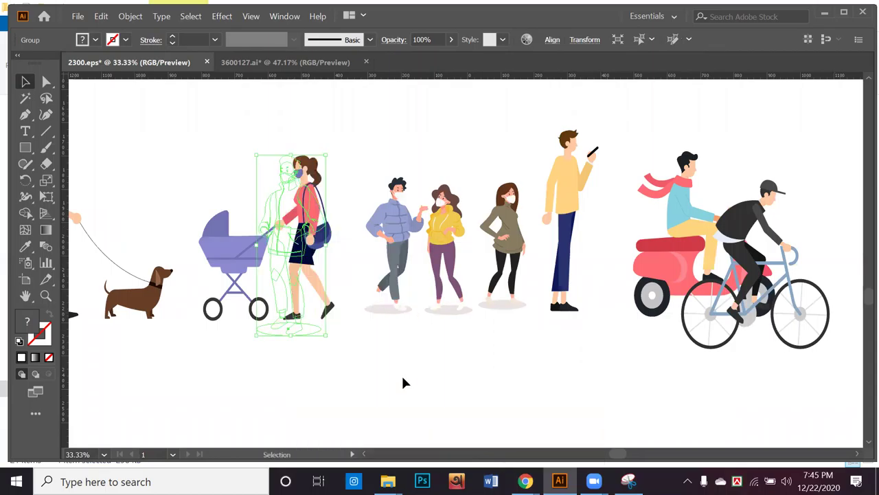
click(427, 403)
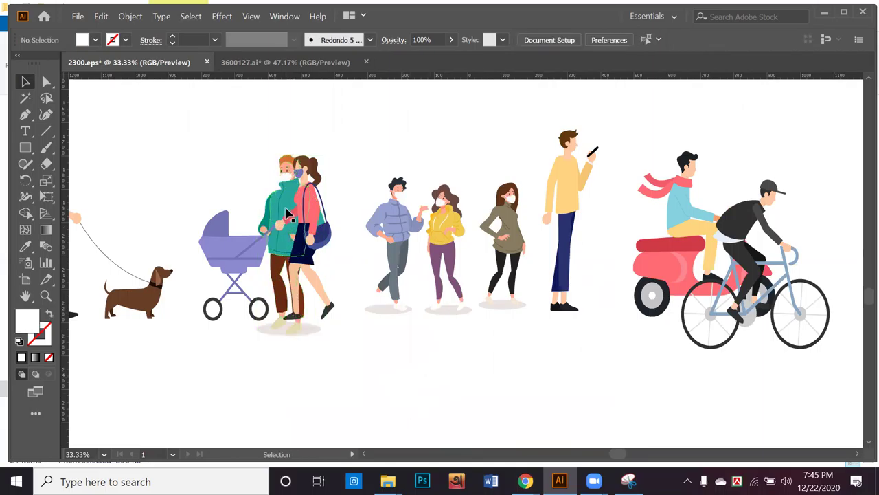
Shift the teal-jacket man right so he walks beside the stroller mother
drag(288, 208, 288, 207)
click(374, 165)
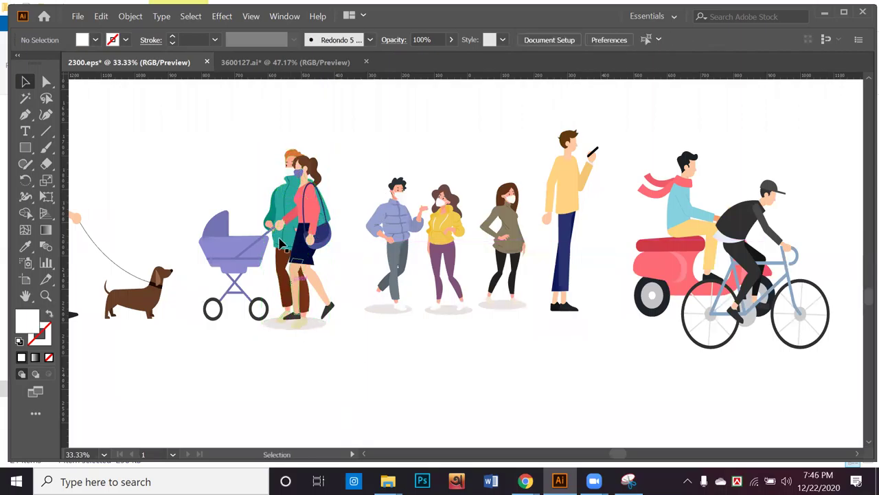
drag(287, 238, 288, 237)
drag(275, 204, 354, 207)
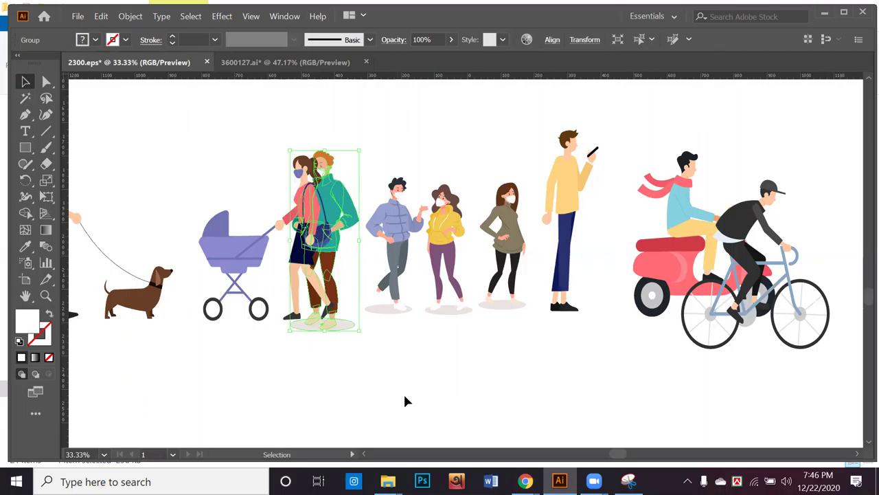
click(403, 392)
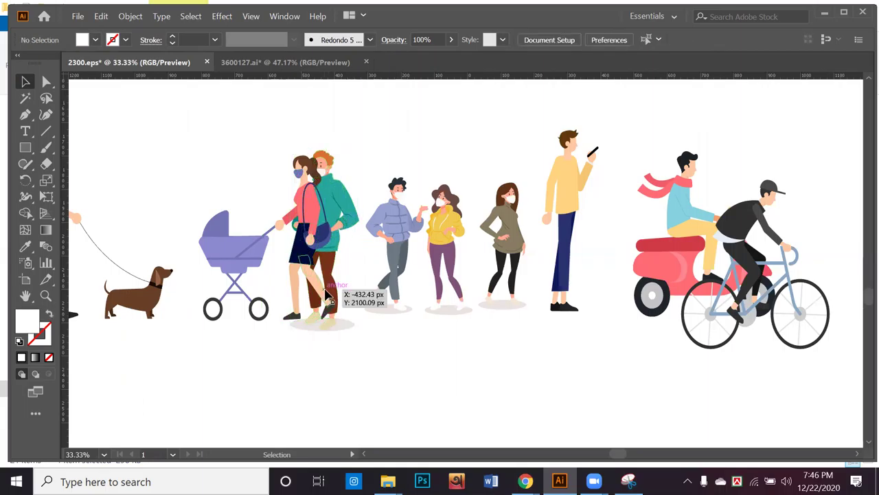
right_click(347, 333)
click(353, 362)
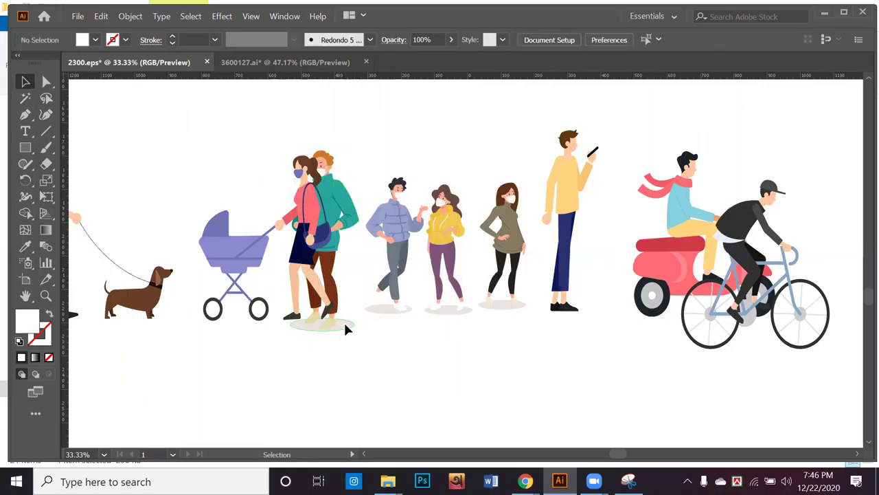
click(343, 321)
Delete the shadow ellipse under the couple's feet
double_click(344, 321)
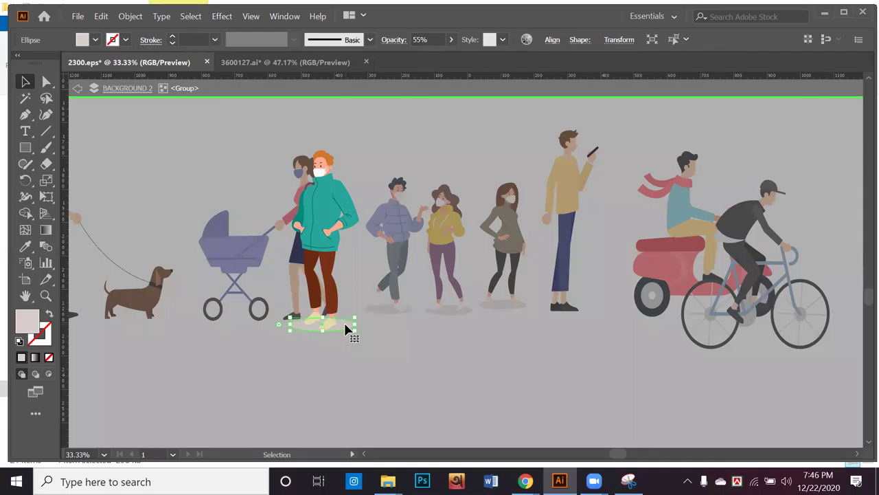
key(Delete)
double_click(344, 322)
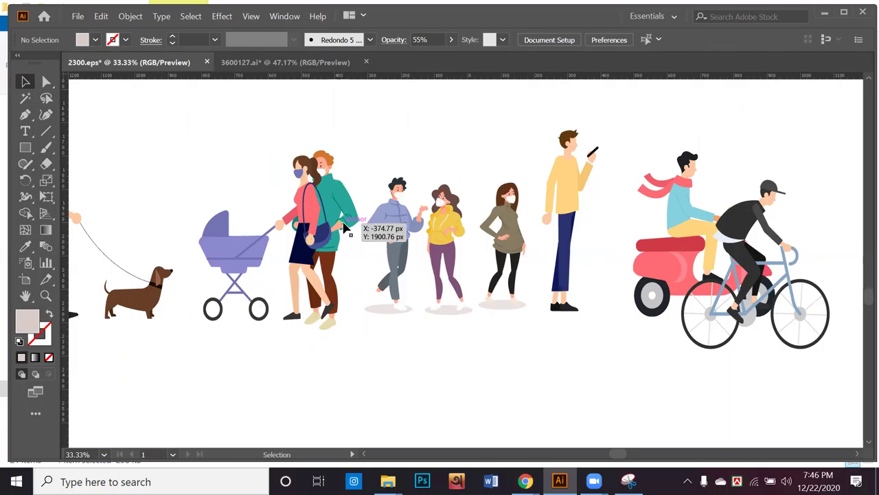
Recolour the boy's white shoe to grey from the Control bar fill swatches
double_click(388, 313)
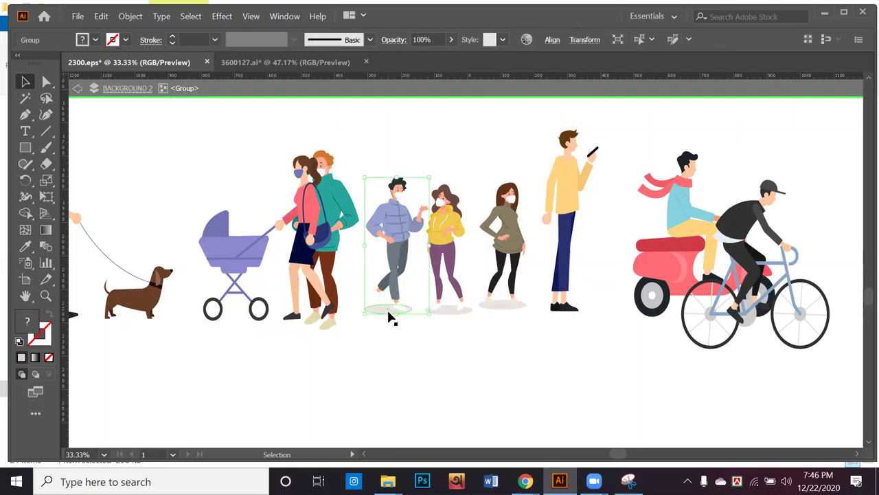
click(387, 317)
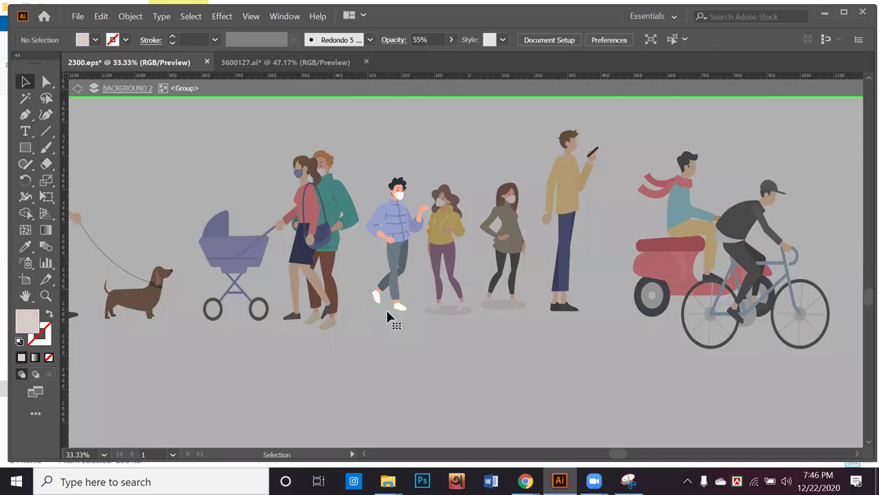
double_click(379, 303)
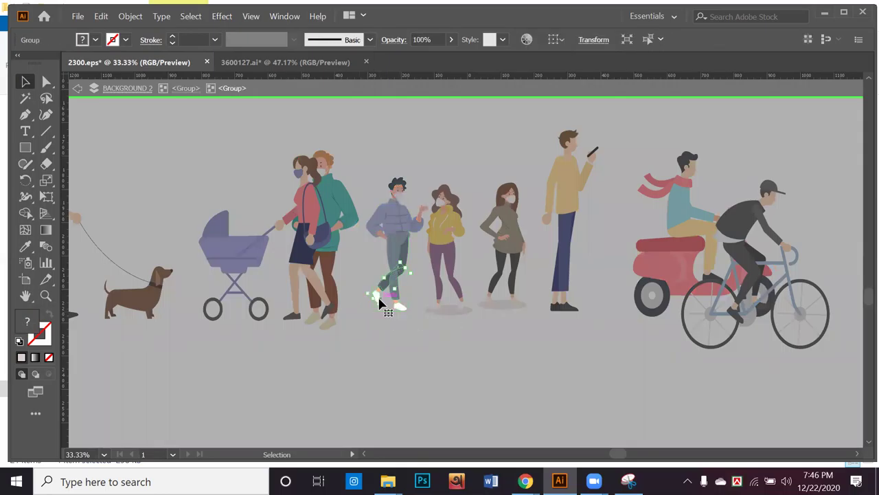
double_click(379, 302)
click(378, 300)
click(375, 296)
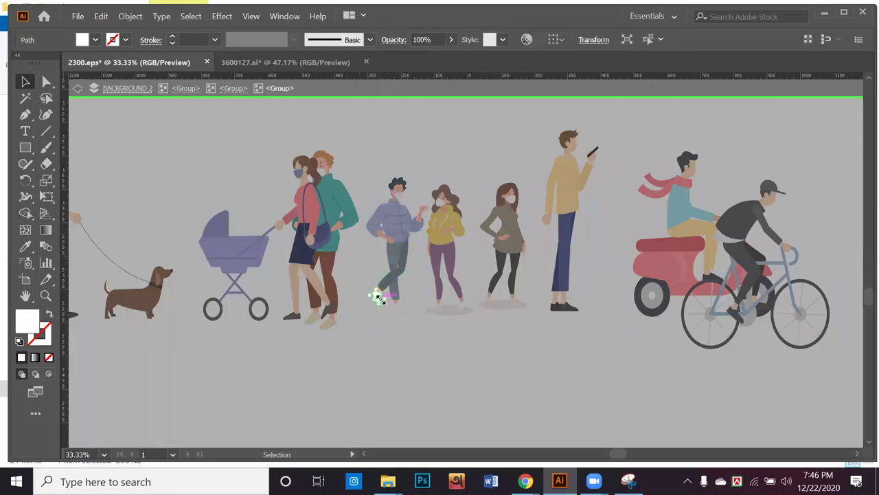
click(95, 39)
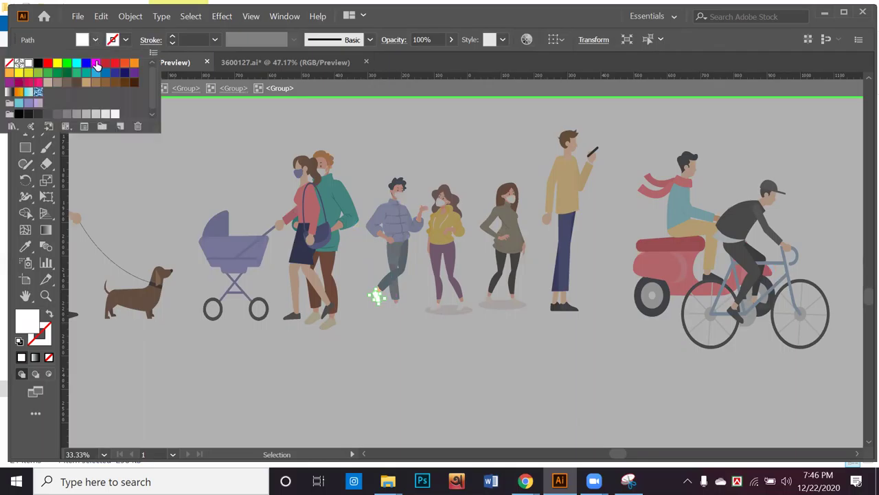
click(68, 113)
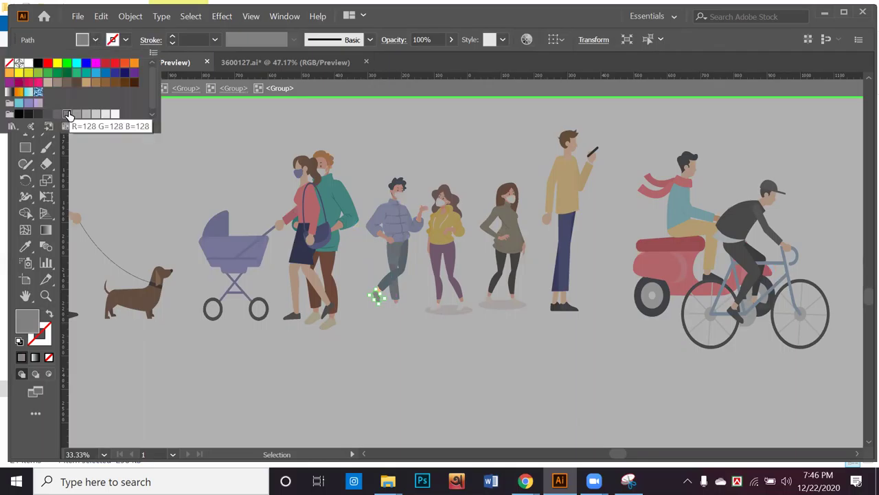
double_click(377, 341)
Fill the blue-jacket man's front white shoe with light grey
click(401, 303)
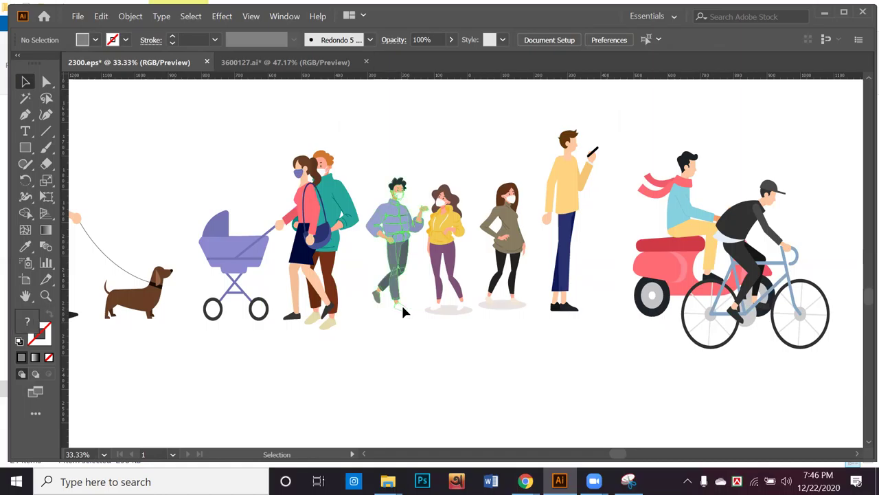
double_click(401, 303)
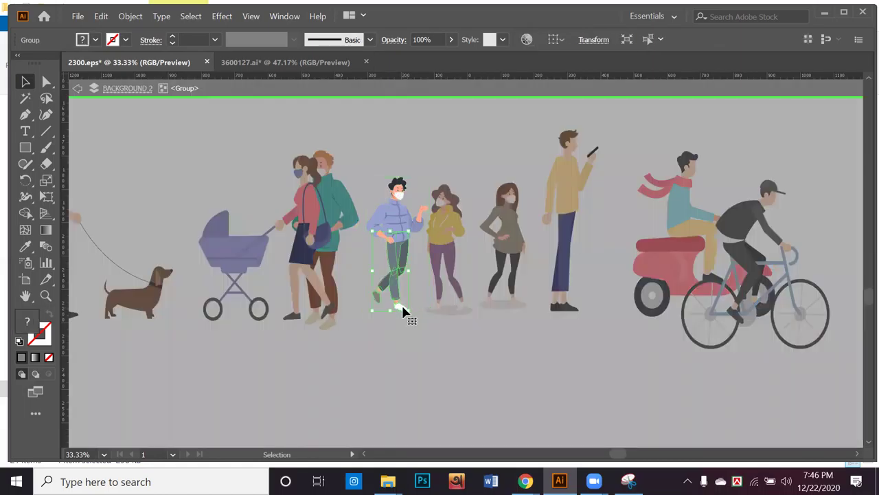
double_click(401, 308)
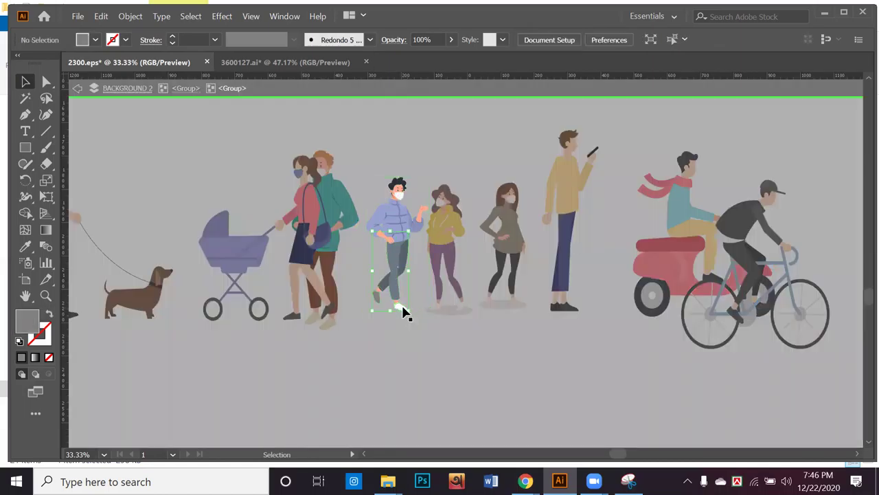
click(96, 40)
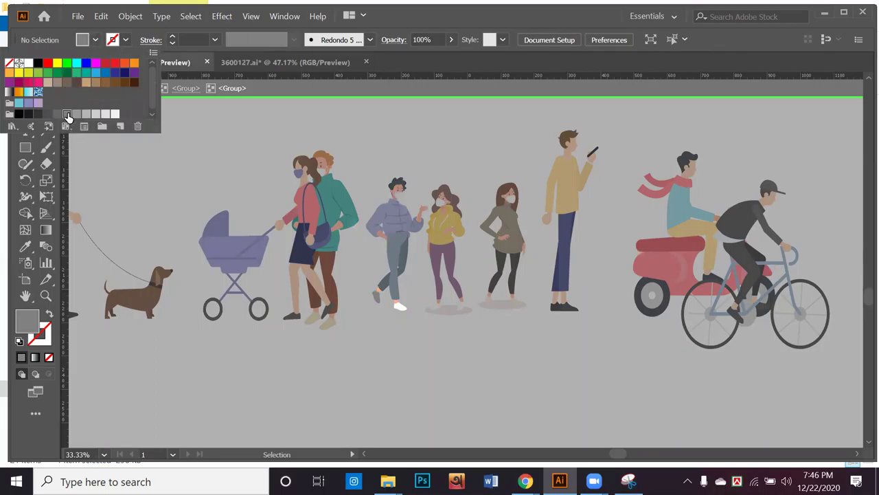
click(76, 114)
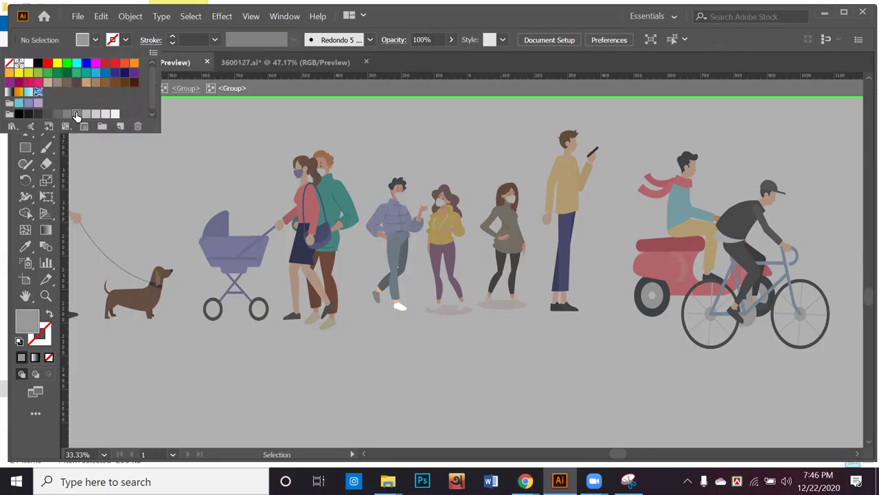
click(399, 306)
double_click(400, 308)
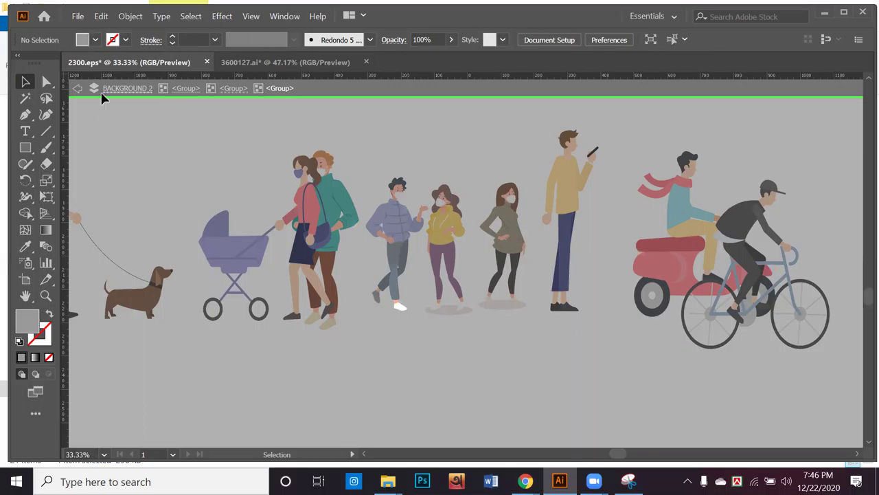
click(399, 307)
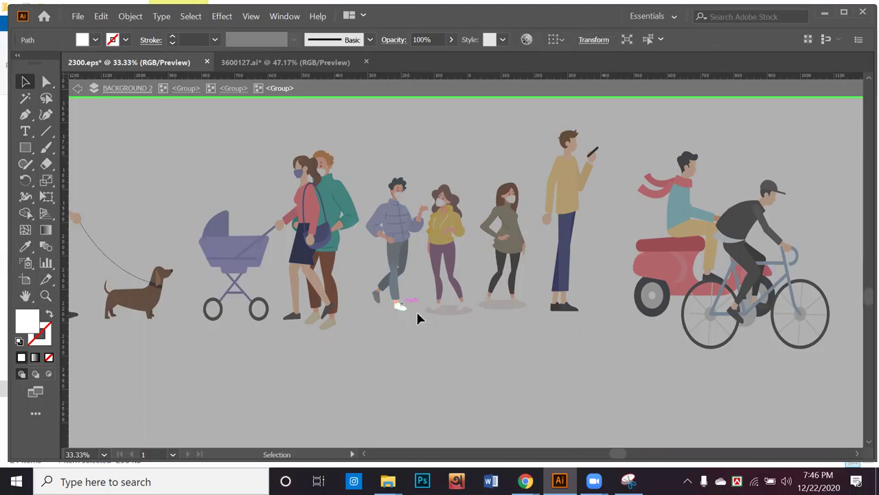
click(95, 40)
click(76, 114)
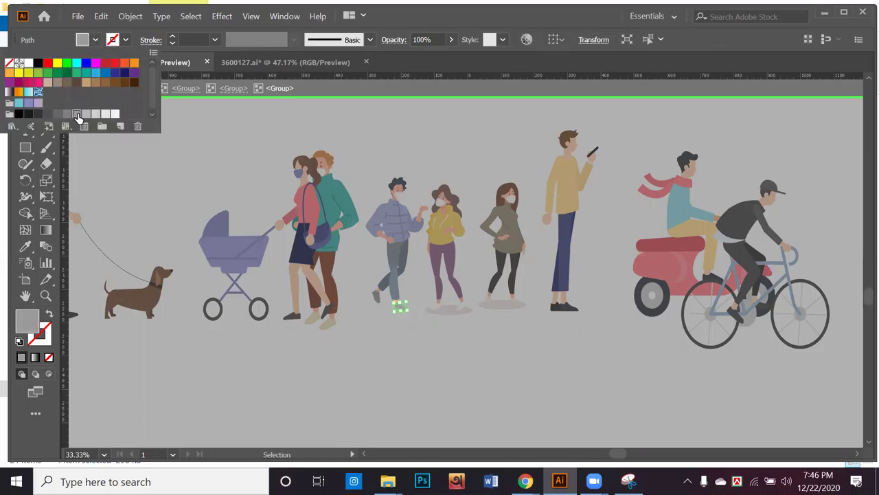
click(351, 324)
double_click(352, 323)
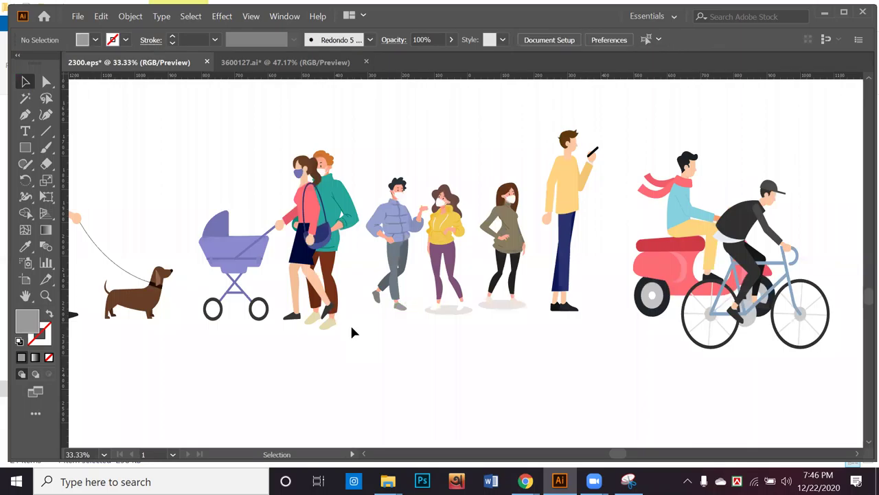
Inspect the shadow ellipses under the yellow-sweater and green-sweater women, leaving them unchanged
click(452, 313)
double_click(452, 310)
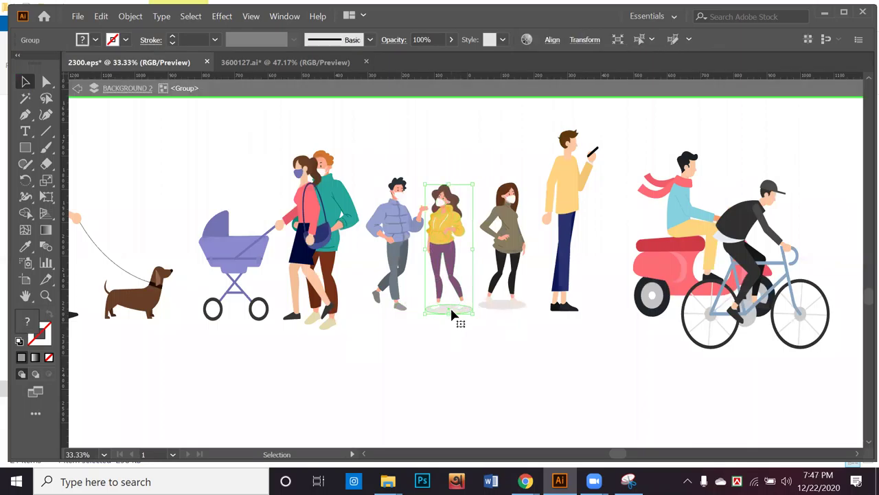
click(451, 314)
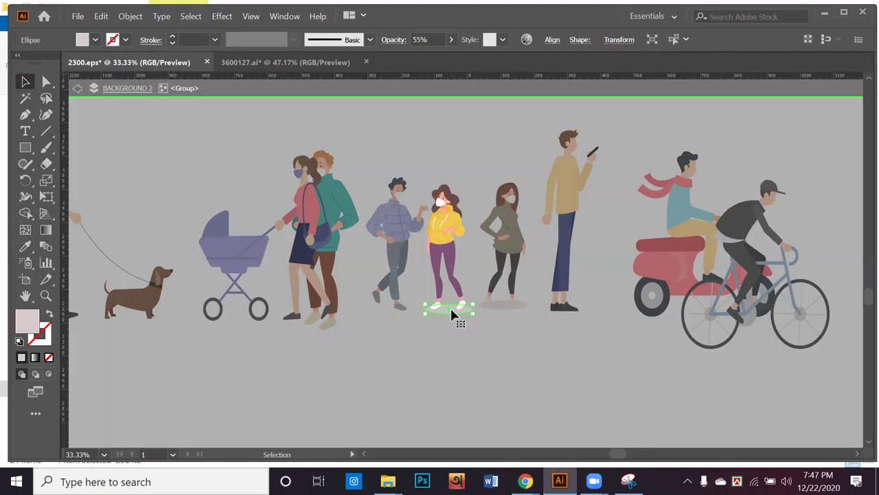
click(474, 335)
double_click(500, 307)
click(498, 302)
double_click(499, 308)
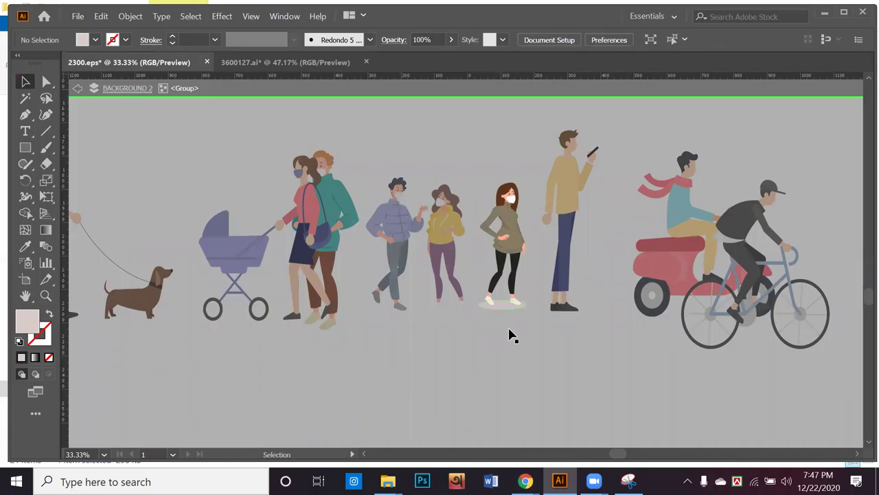
click(504, 307)
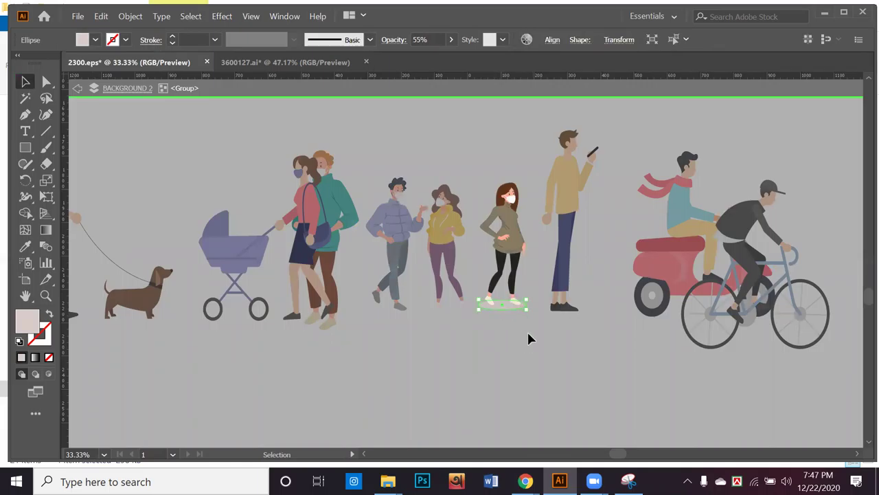
click(526, 334)
double_click(522, 338)
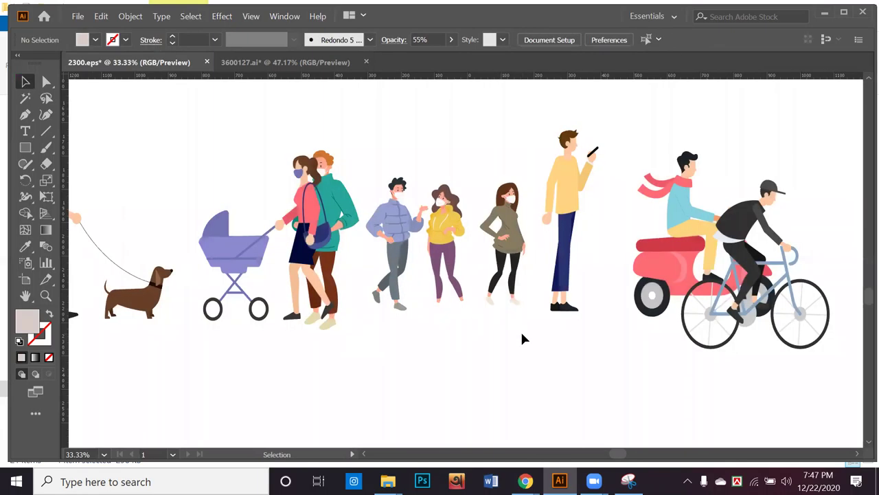
Fill the yellow-sweater woman's back white shoe with dark grey
double_click(439, 311)
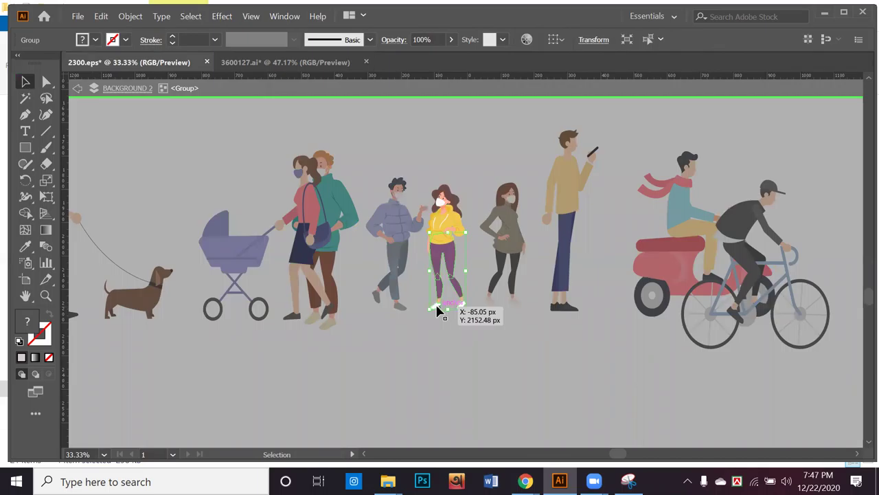
double_click(437, 310)
click(434, 311)
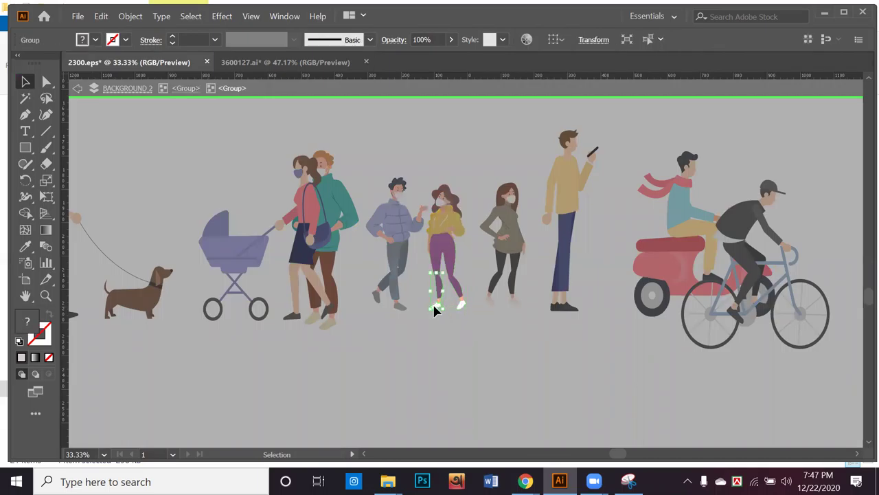
scroll(437, 308, up, 4)
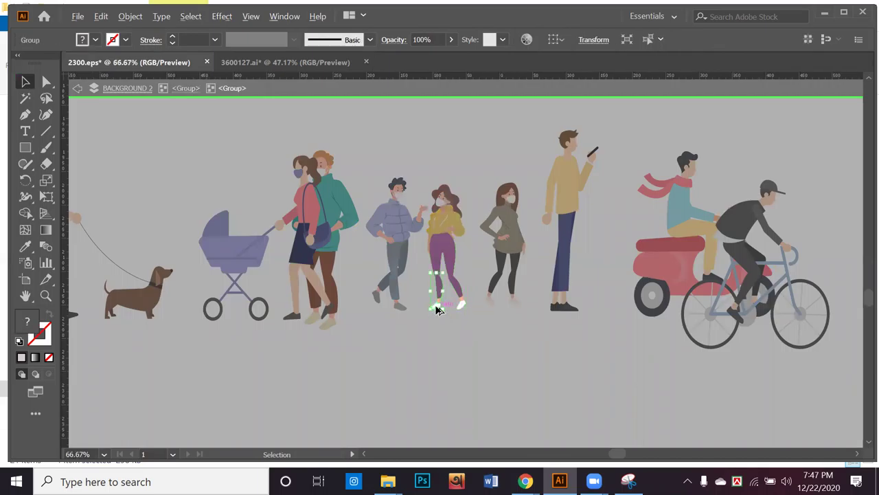
double_click(437, 306)
click(439, 305)
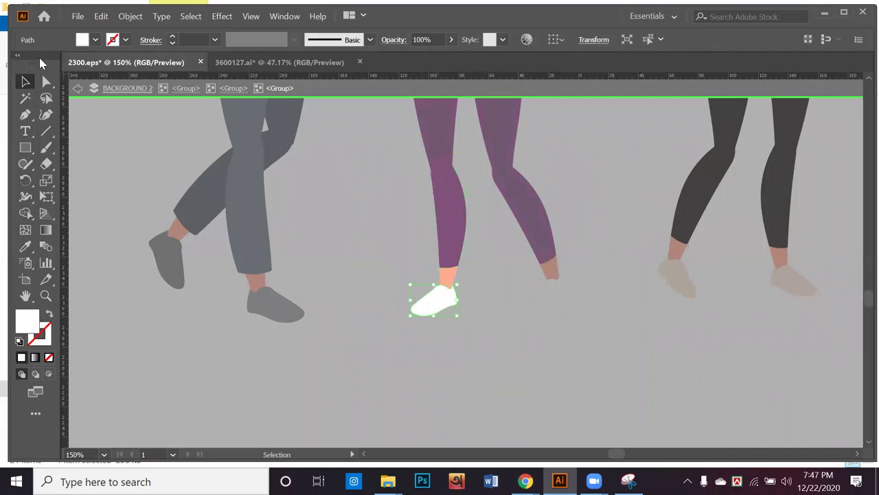
click(96, 39)
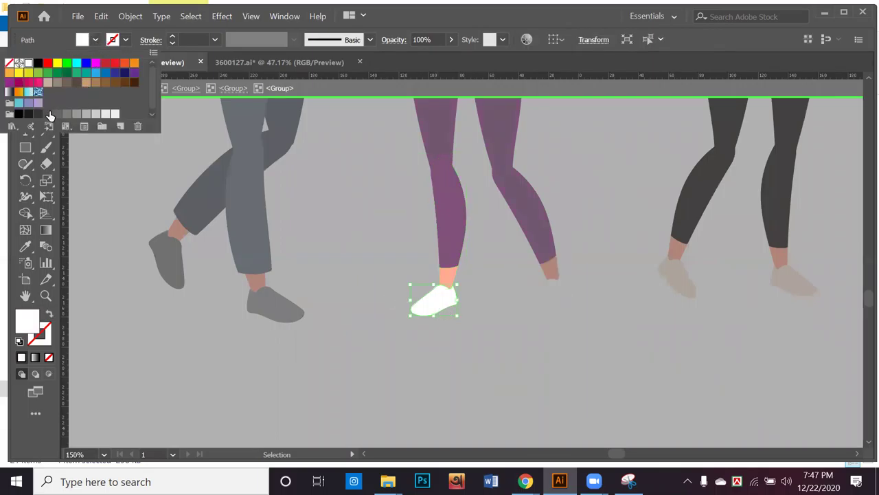
click(48, 113)
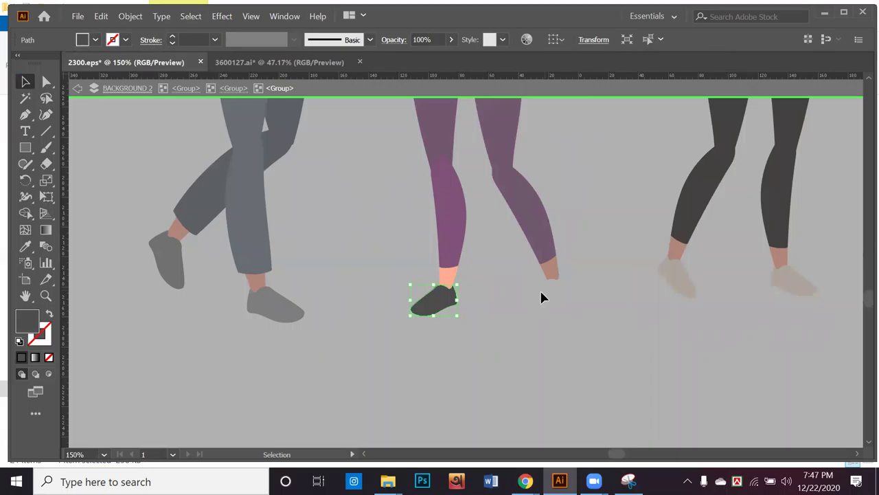
double_click(541, 294)
Fill her front white shoe with dark grey, then exit isolation and deselect
double_click(544, 294)
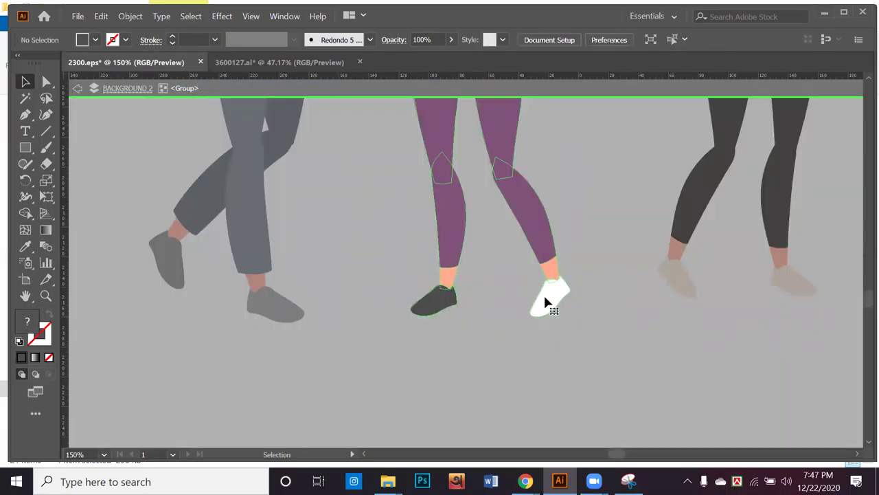
click(543, 294)
double_click(543, 294)
click(543, 294)
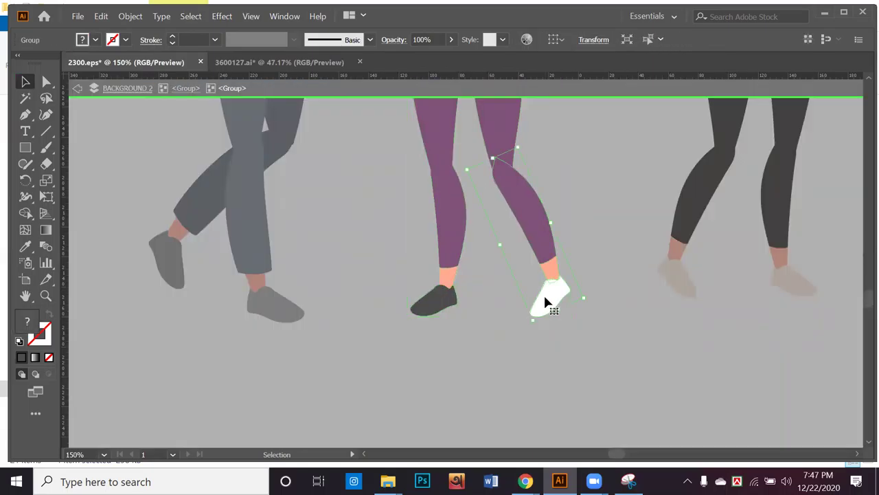
double_click(543, 293)
click(544, 293)
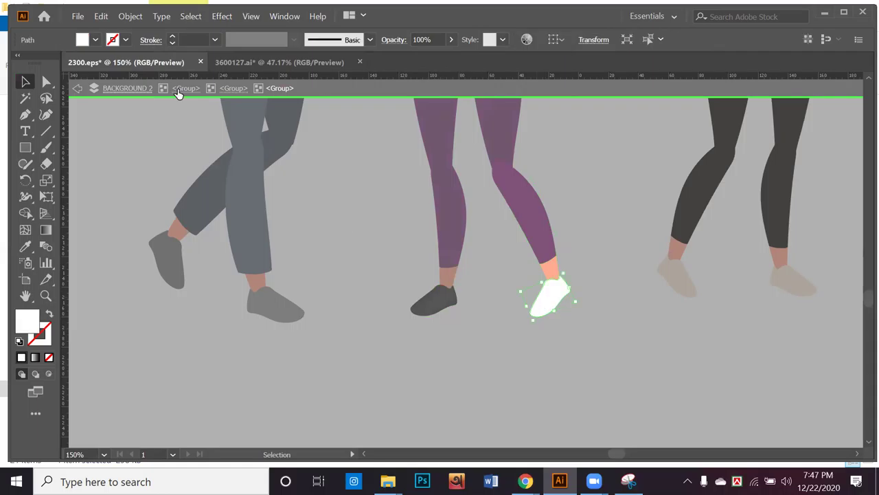
click(97, 43)
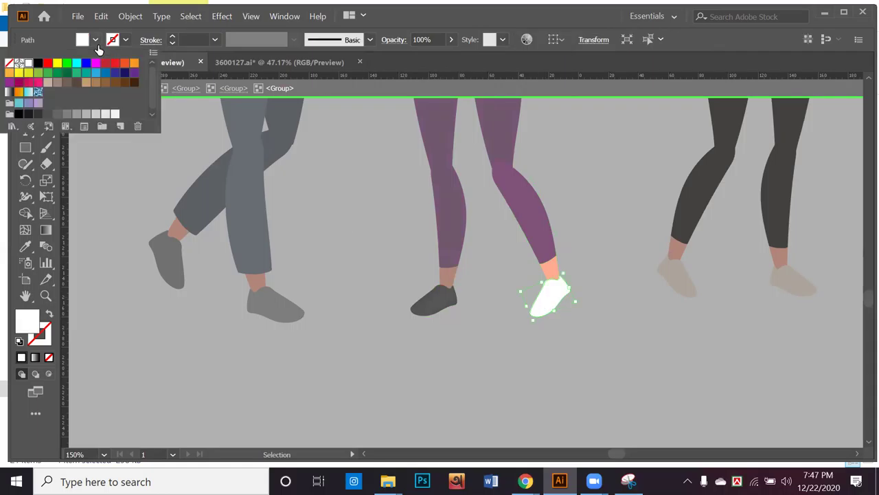
click(55, 114)
key(Escape)
key(Escape)
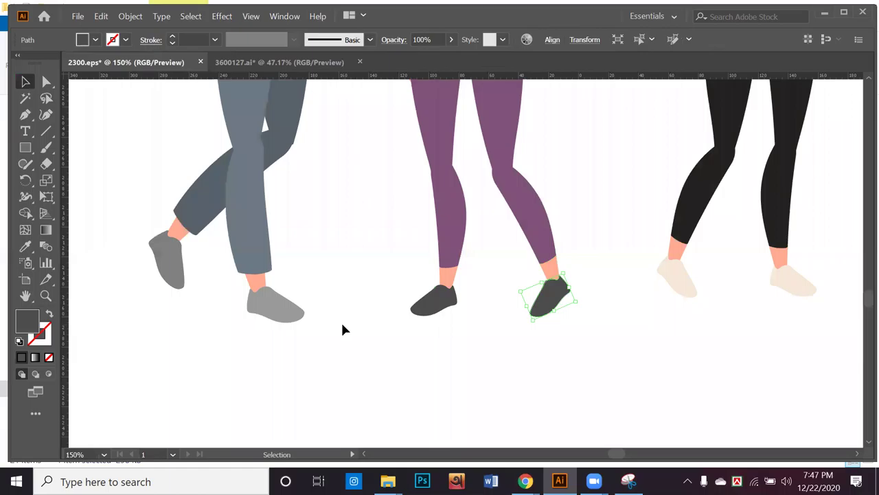
click(344, 330)
Nudge the couple figure upward and scale it down slightly
scroll(627, 372, down, 4)
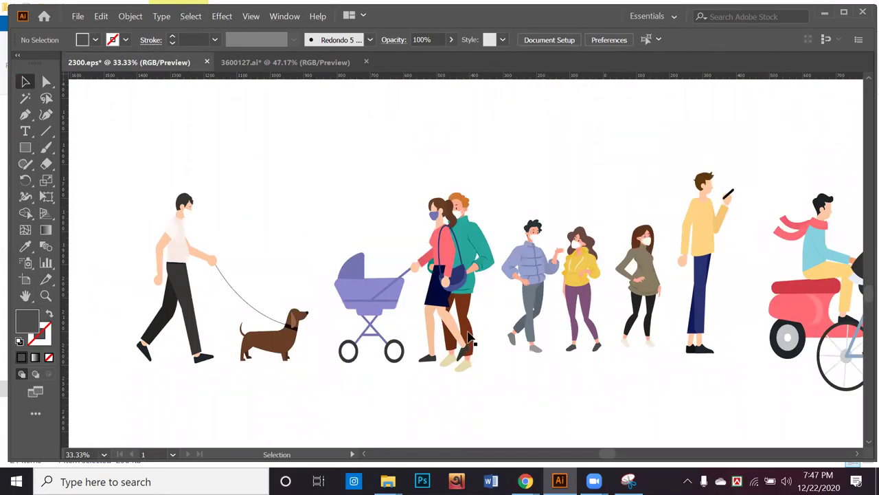
click(471, 282)
click(542, 414)
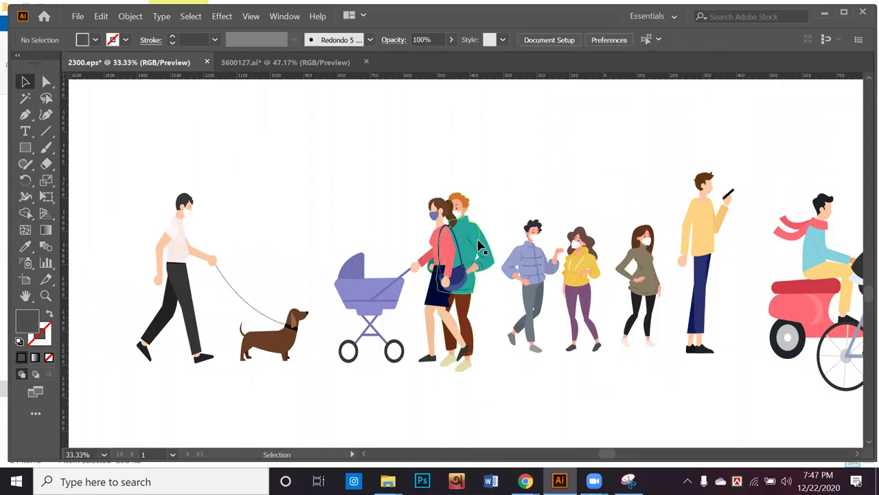
drag(480, 242, 482, 220)
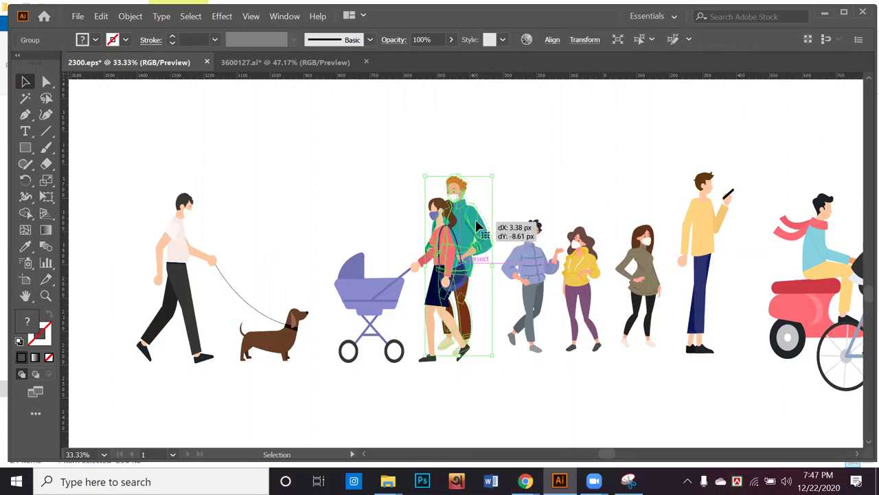
mouse_move(492, 176)
mouse_down()
mouse_move(487, 189)
mouse_move(506, 176)
mouse_up()
click(506, 177)
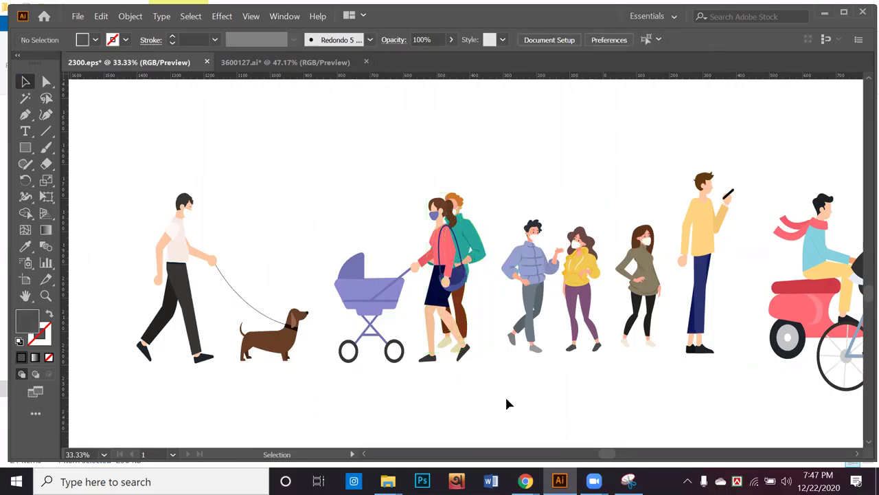
Move the dachshund away from the walking man toward the stroller
key(space)
drag(514, 340, 573, 341)
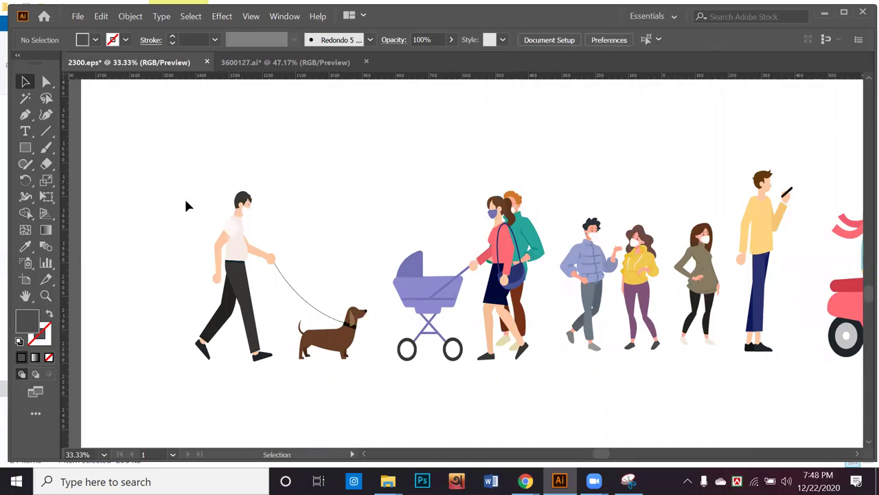
drag(200, 167, 351, 391)
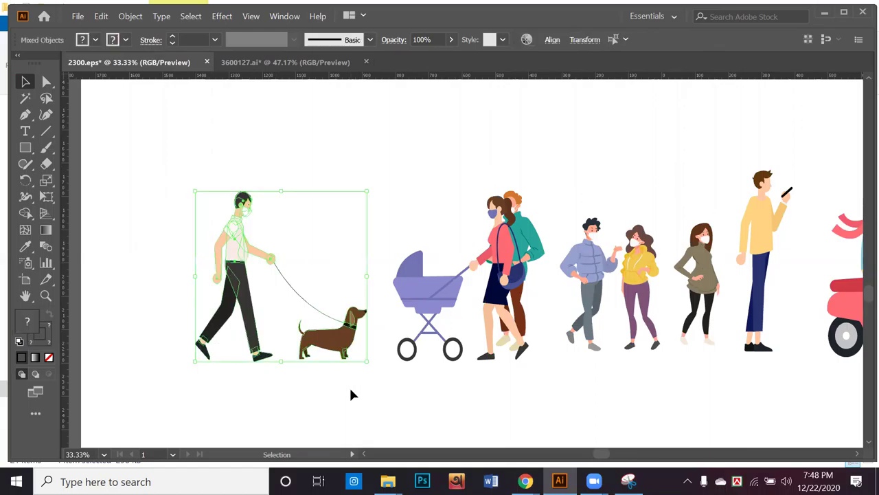
drag(405, 384, 316, 383)
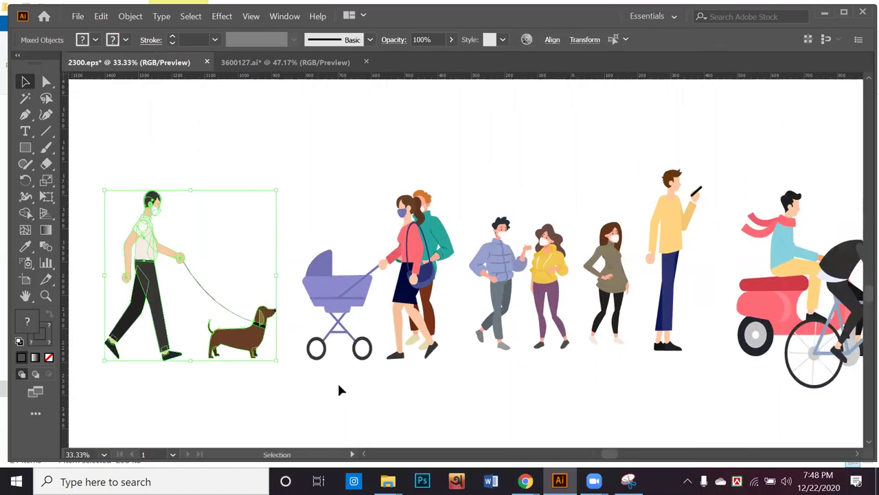
click(335, 386)
click(252, 343)
drag(273, 332, 370, 261)
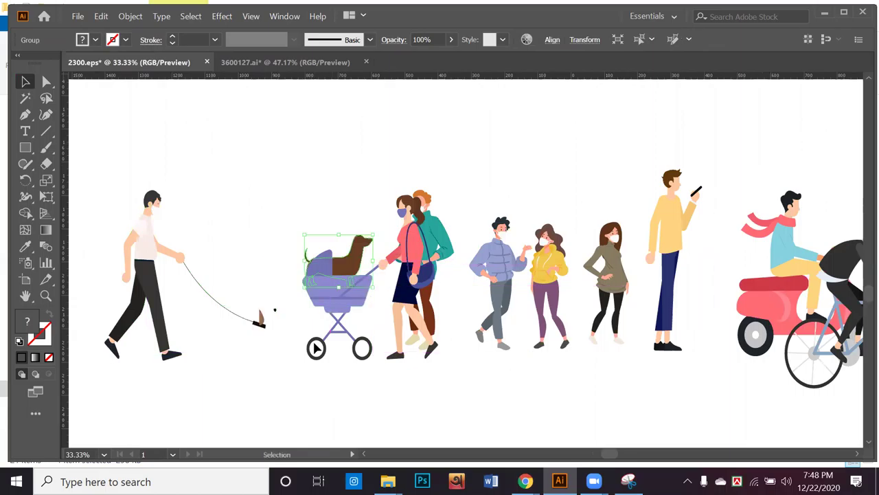
click(319, 424)
Undo the dog move and the enlarging of the man behind the woman
key(ctrl+z)
key(ctrl+z)
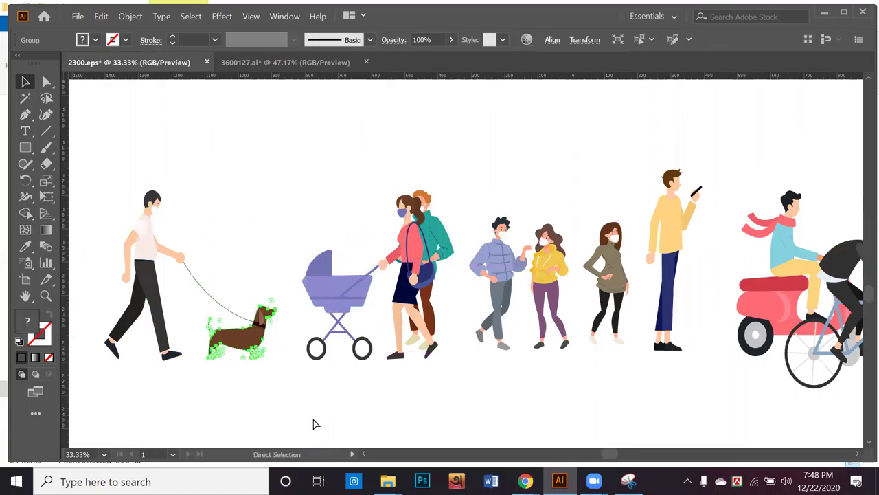
click(447, 399)
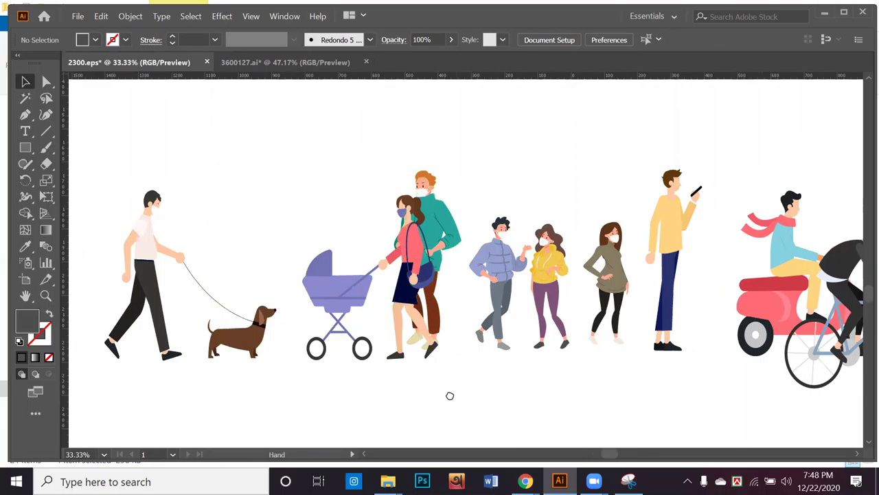
drag(450, 394, 428, 401)
key(ctrl+z)
key(ctrl+z)
key(ctrl+z)
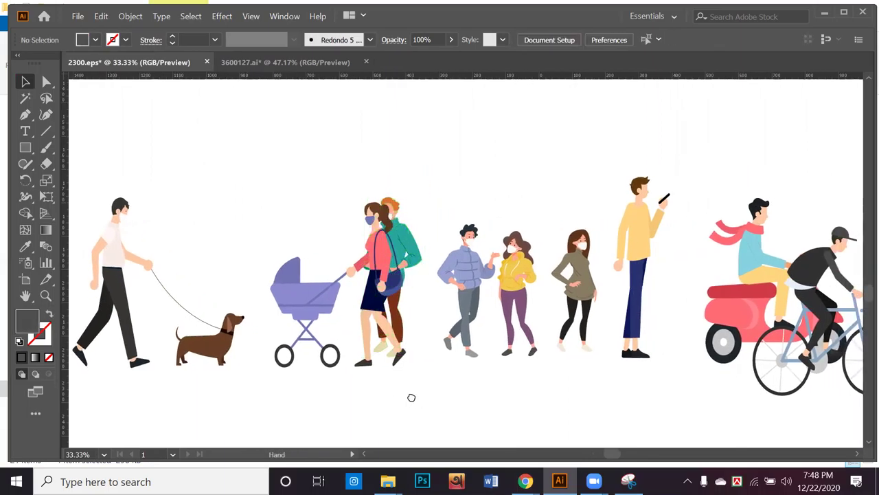
key(space)
drag(369, 397, 350, 398)
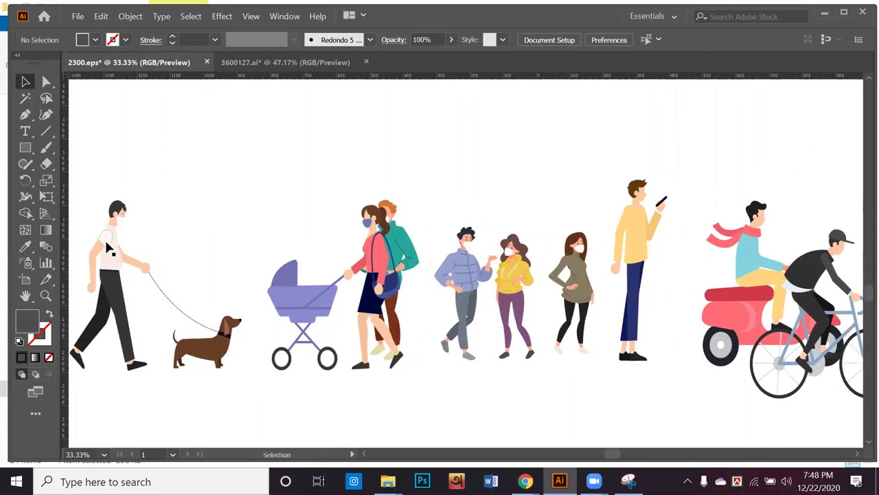
Check the walking man with dog, olive-sweater woman, couple and blue-jacket man, then deselect
drag(97, 197, 170, 367)
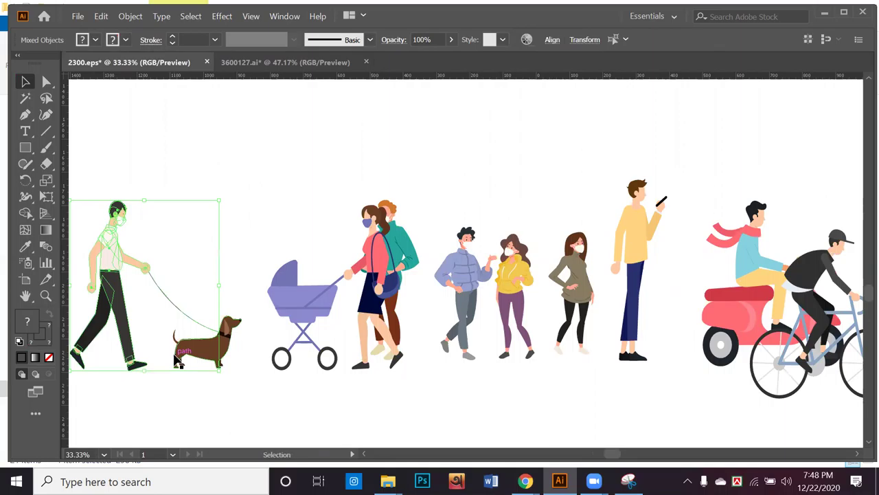
click(297, 375)
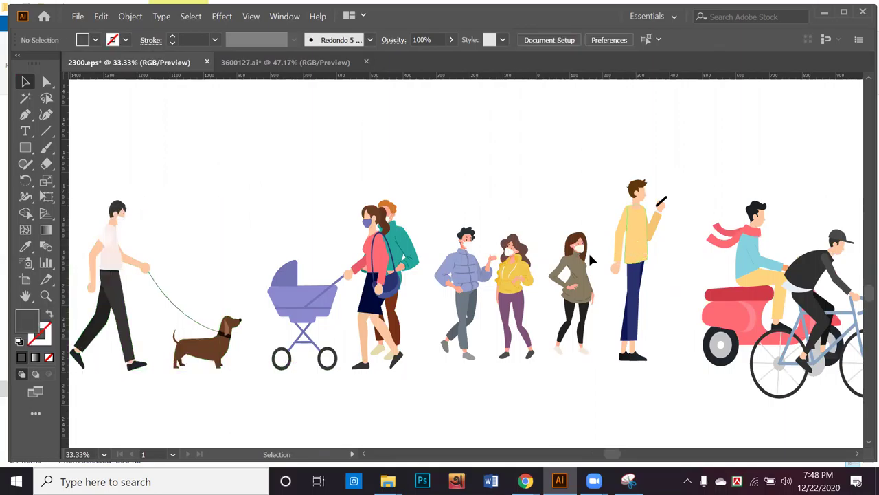
click(580, 272)
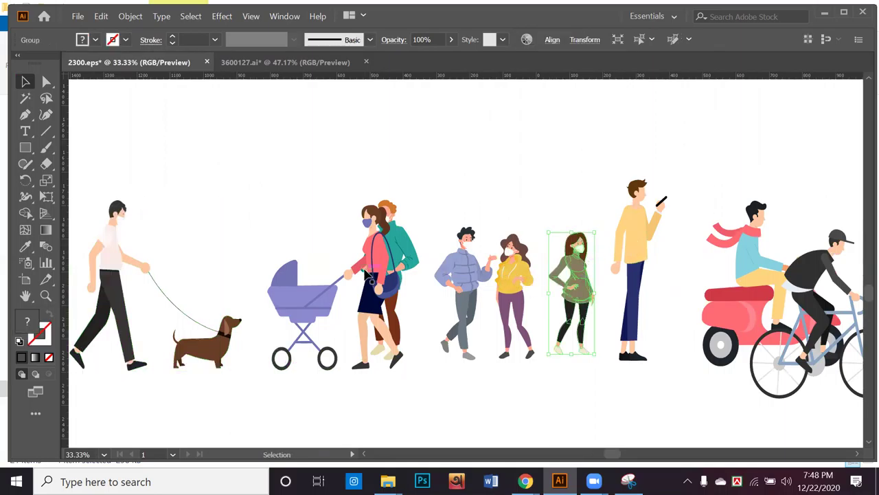
click(402, 258)
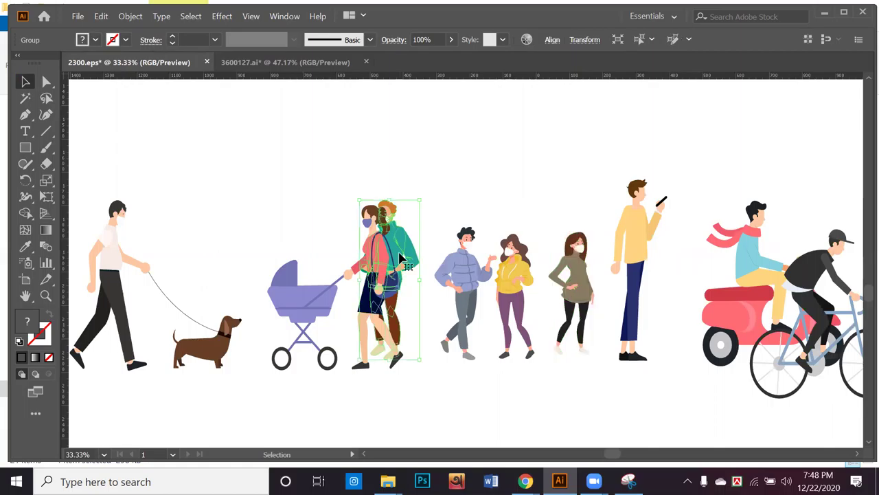
click(453, 266)
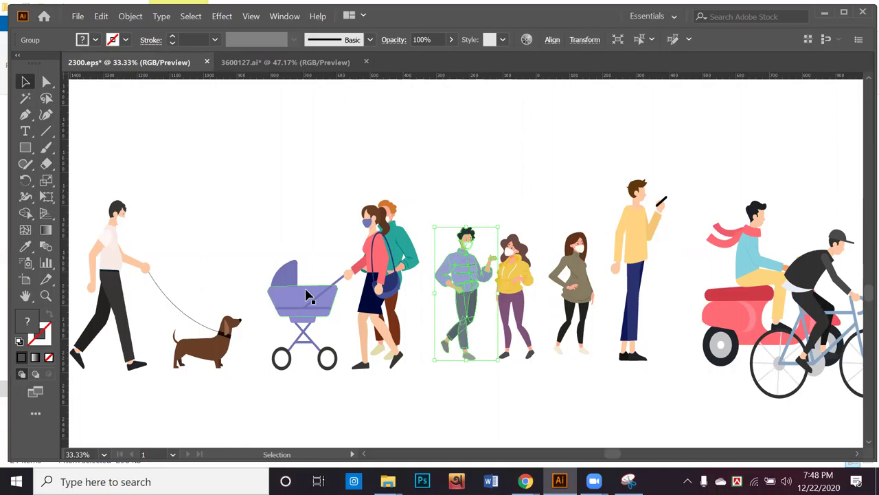
click(300, 232)
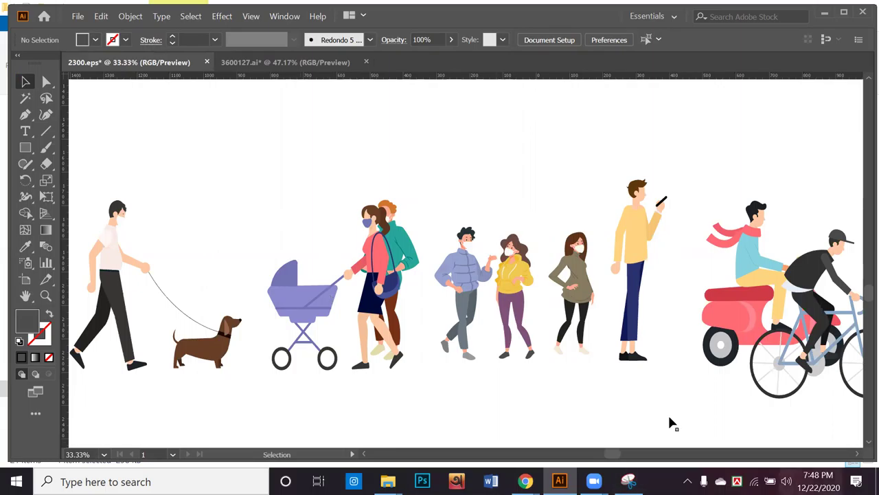
key(ctrl+minus)
key(ctrl+minus)
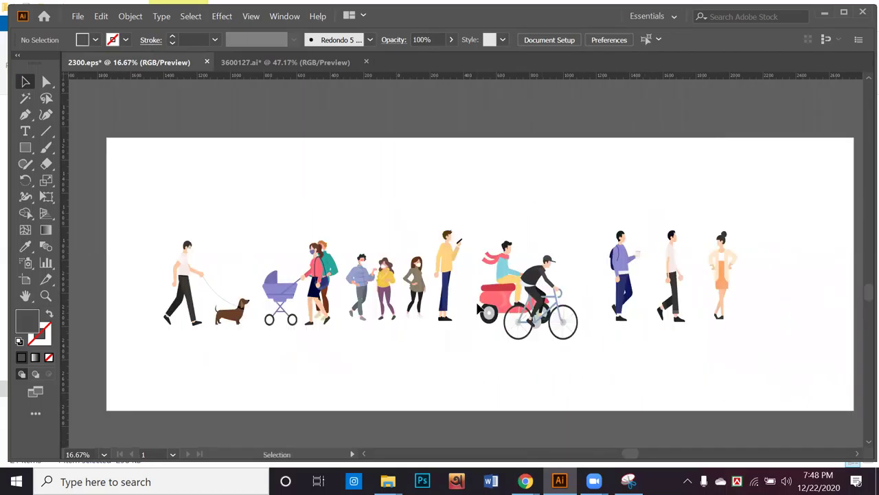
ctrl+click(434, 308)
drag(444, 281, 391, 273)
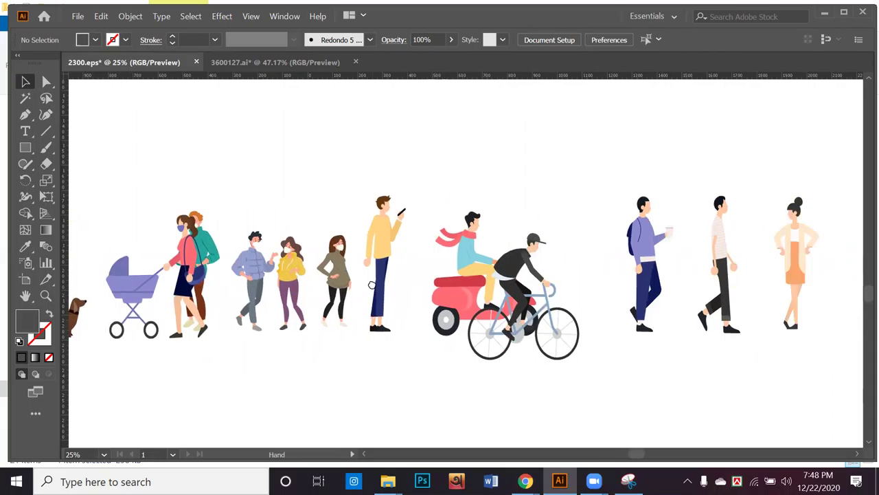
scroll(391, 272, up, 2)
scroll(390, 273, up, 2)
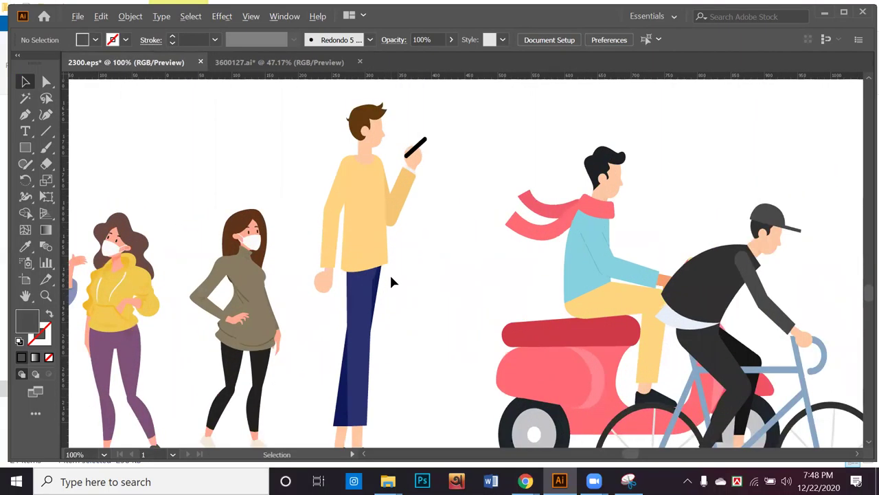
scroll(406, 347, down, 1)
scroll(396, 329, down, 2)
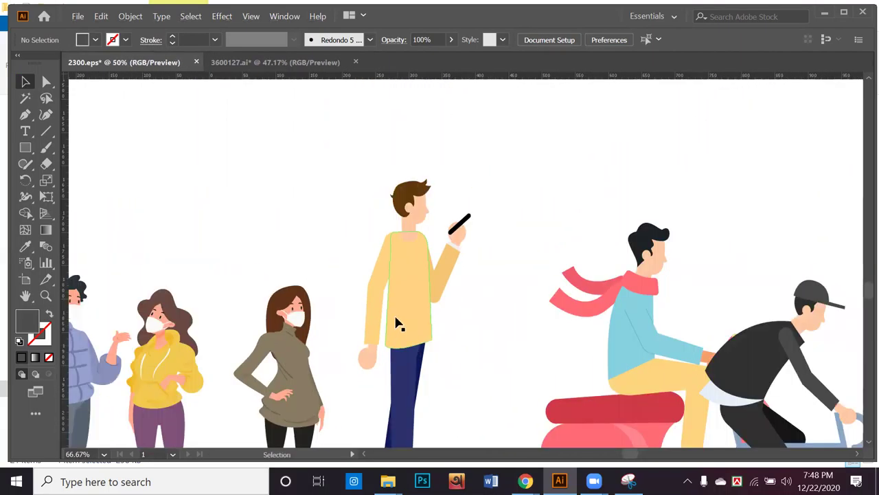
scroll(276, 327, down, 1)
drag(292, 313, 403, 302)
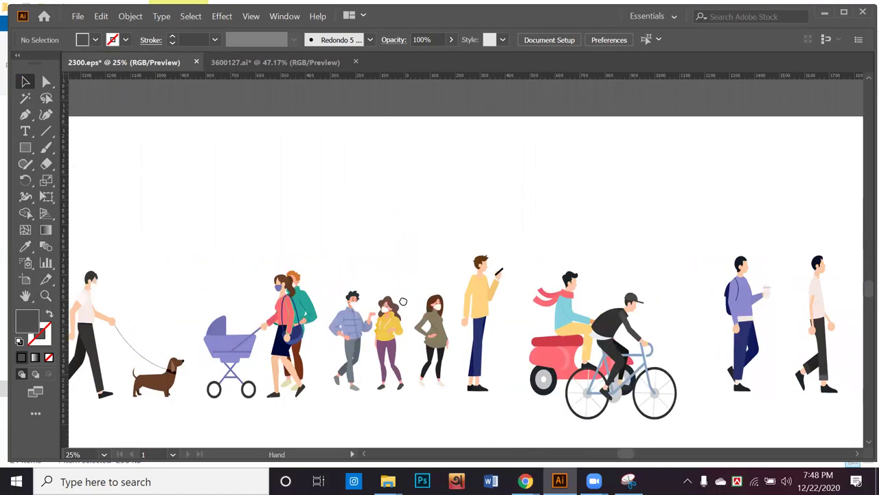
drag(221, 275, 236, 285)
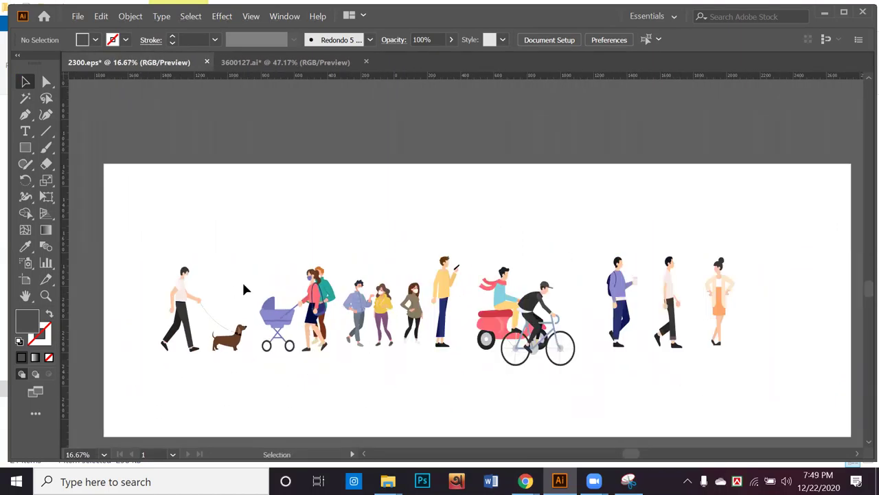
scroll(242, 281, down, 1)
scroll(427, 266, down, 2)
scroll(427, 266, right, 2)
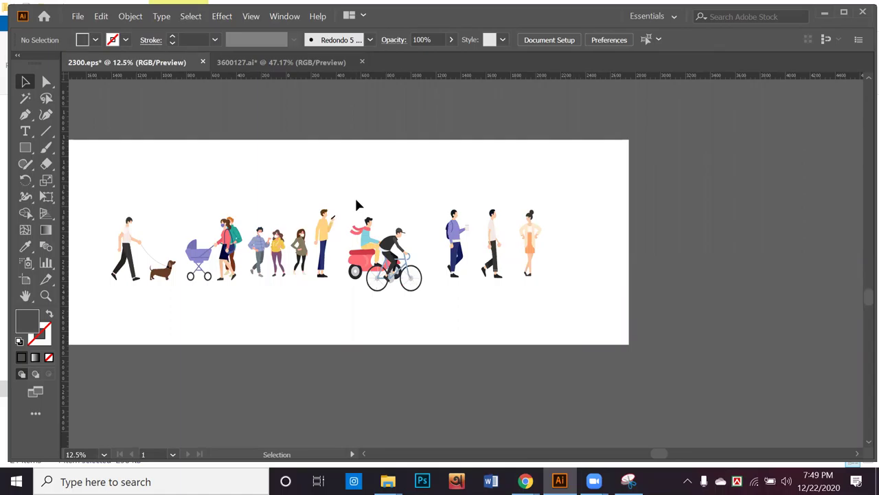
scroll(355, 199, down, 1)
scroll(440, 227, up, 2)
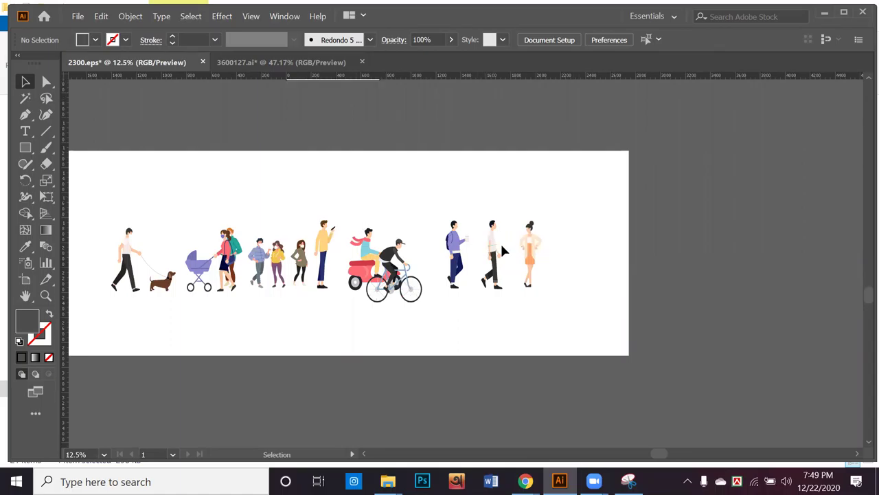
scroll(481, 248, up, 3)
scroll(485, 249, left, 2)
scroll(485, 249, down, 1)
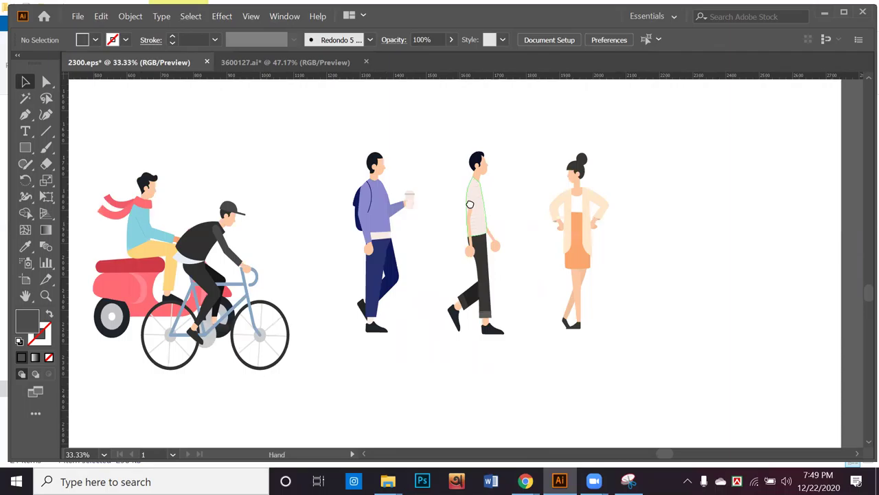
scroll(388, 219, left, 2)
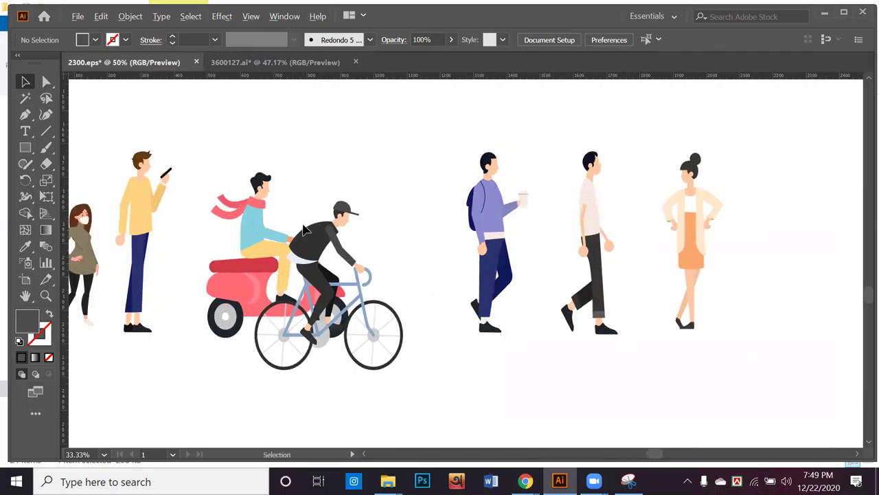
scroll(306, 208, up, 2)
drag(306, 208, 482, 219)
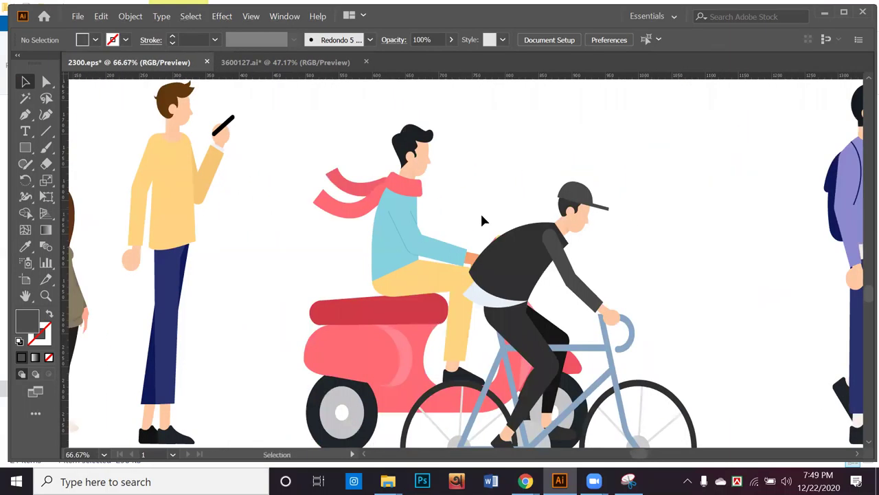
scroll(480, 211, down, 5)
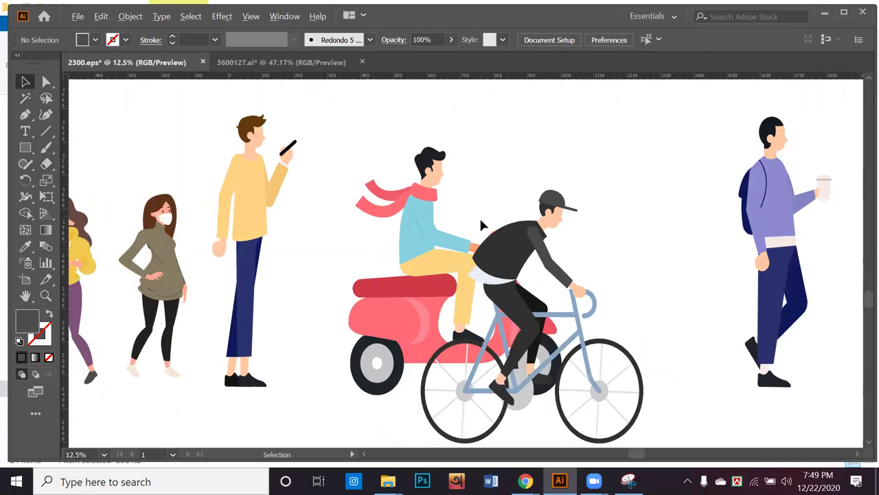
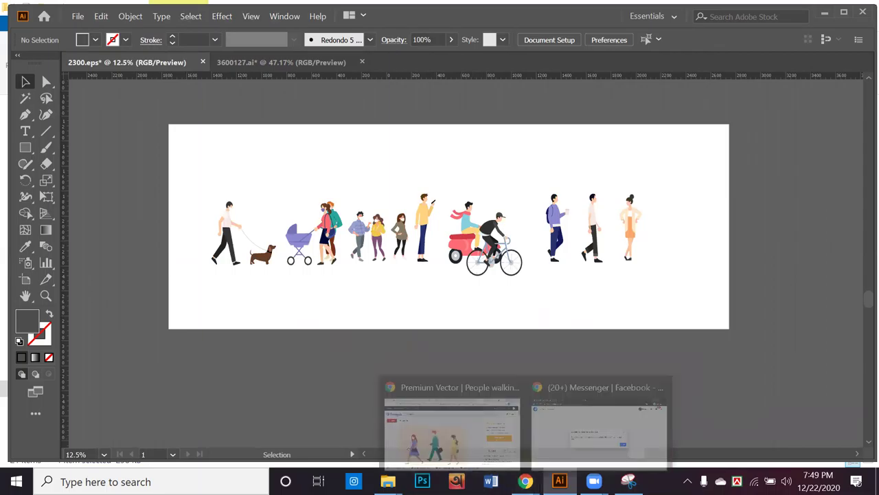
Return to Chrome's Freepik page of masked people walking to work, ready for a new search
mouse_move(525, 481)
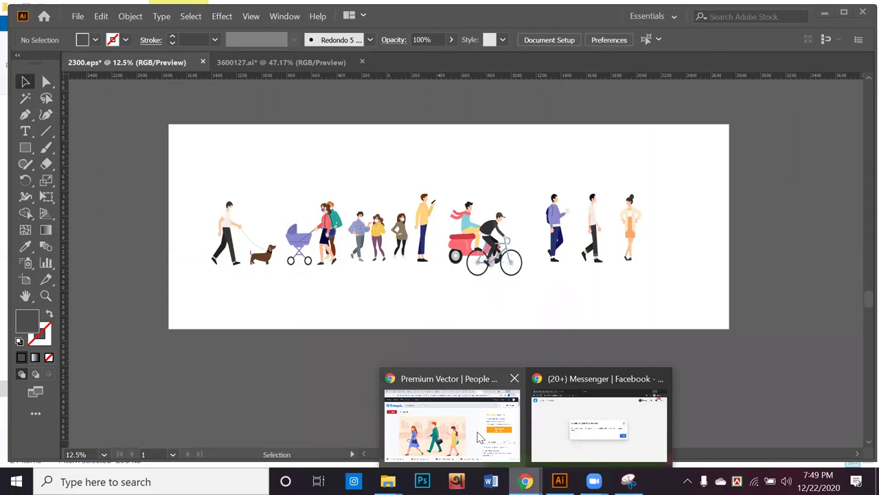
click(466, 404)
click(340, 107)
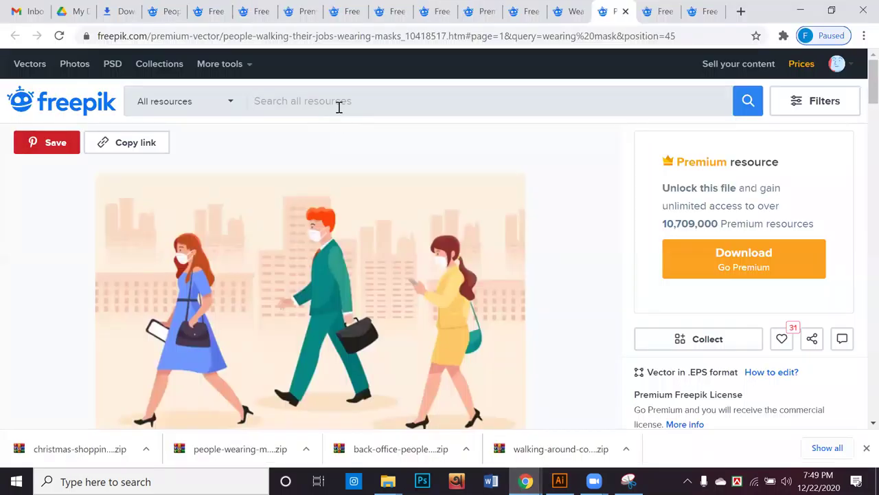
Search Freepik for 'road vector' using the suggestion list
text(road)
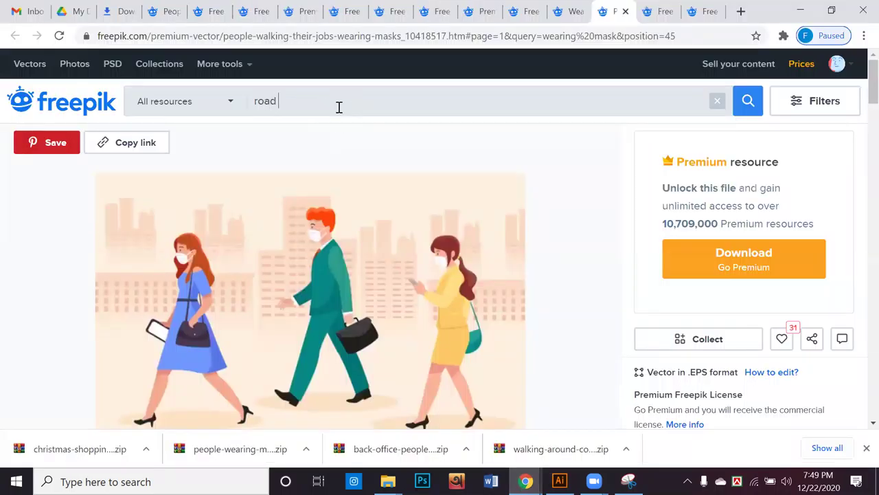
text( vec)
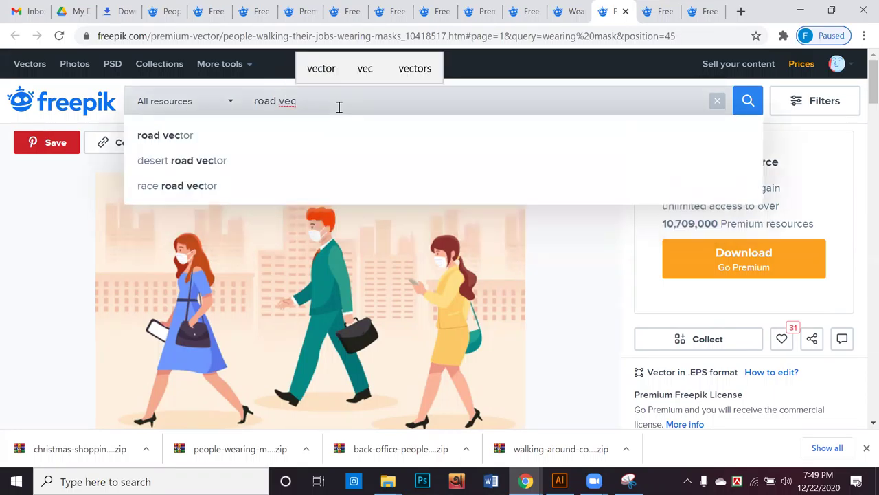
key(Down)
key(Return)
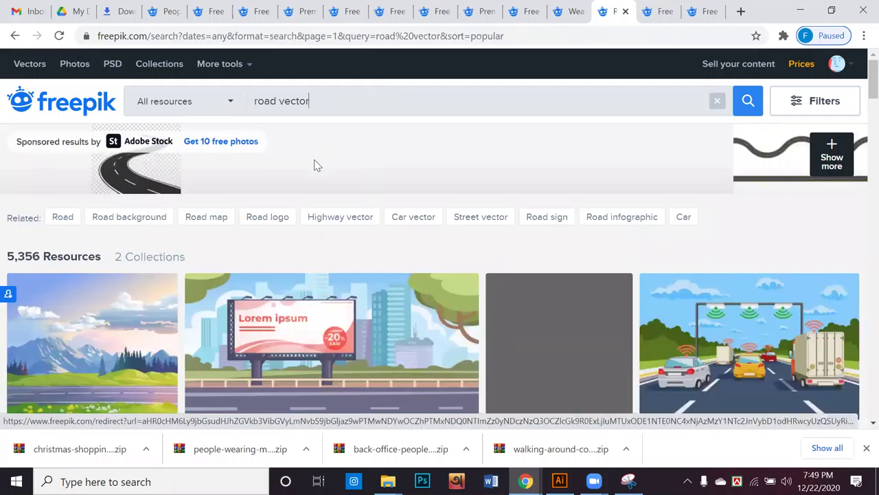
scroll(314, 160, down, 3)
scroll(314, 167, down, 2)
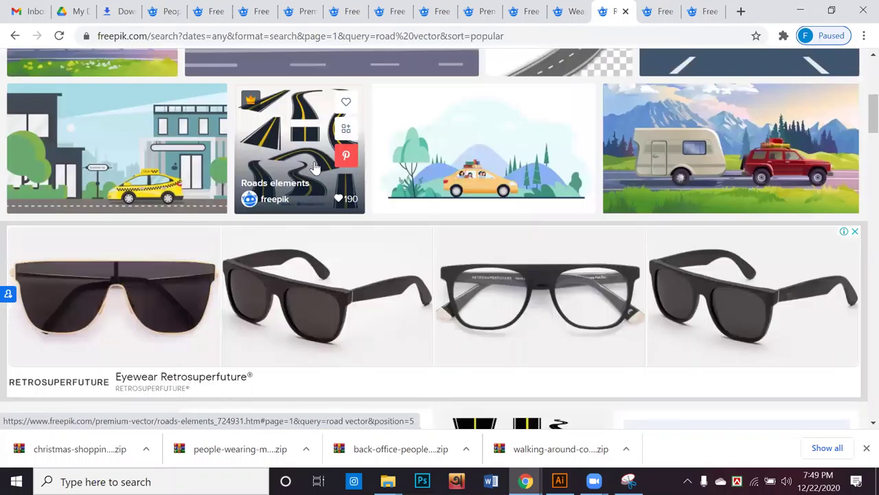
Open the billboard street illustration from the road vector results in a new tab
right_click(101, 122)
key(Escape)
scroll(301, 206, down, 4)
scroll(300, 206, up, 3)
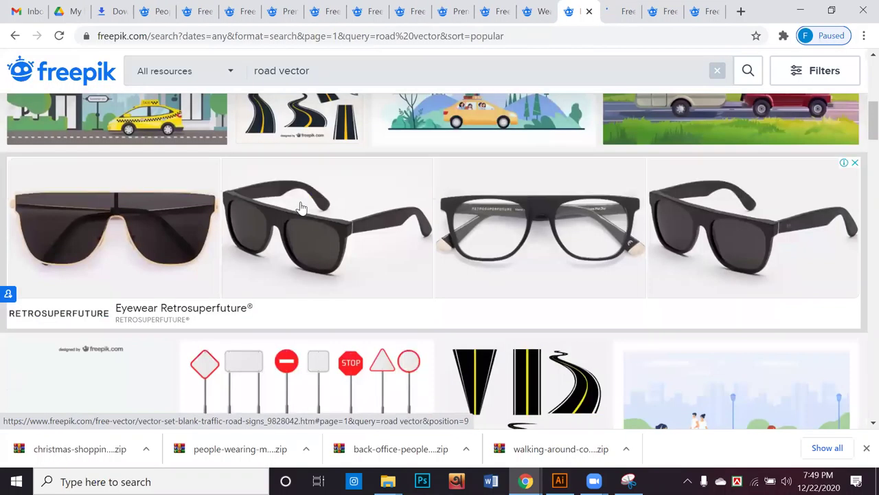
scroll(264, 206, up, 5)
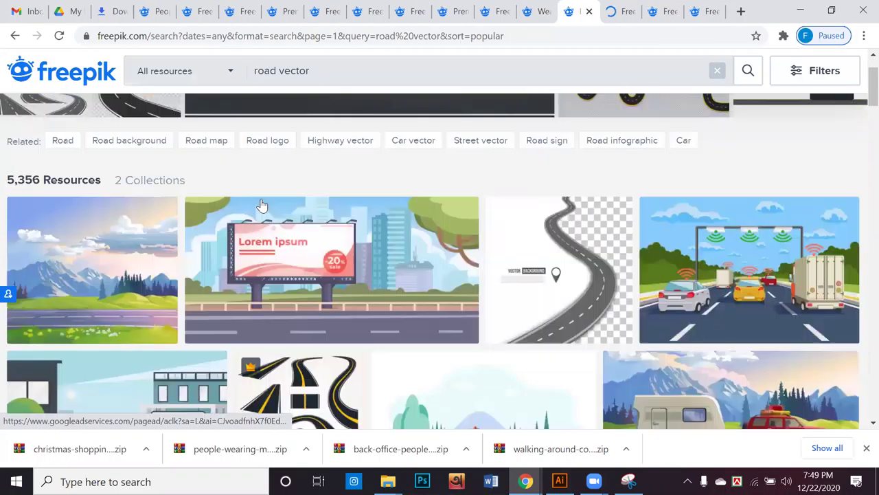
scroll(304, 369, down, 2)
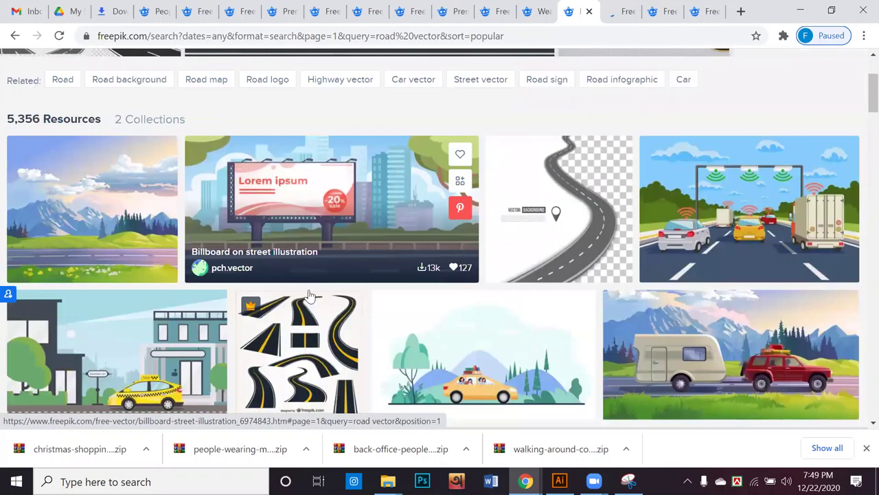
right_click(311, 205)
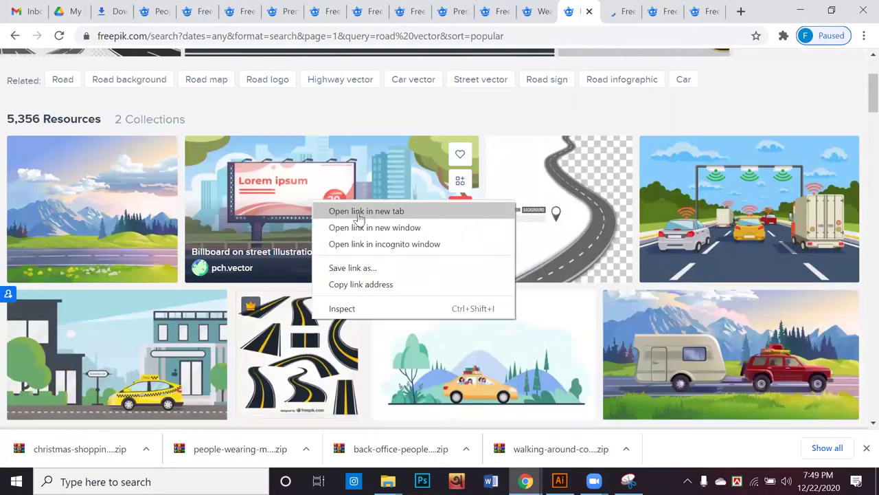
click(358, 211)
Open the town city street summer illustration in a new tab and browse further results
scroll(357, 228, down, 5)
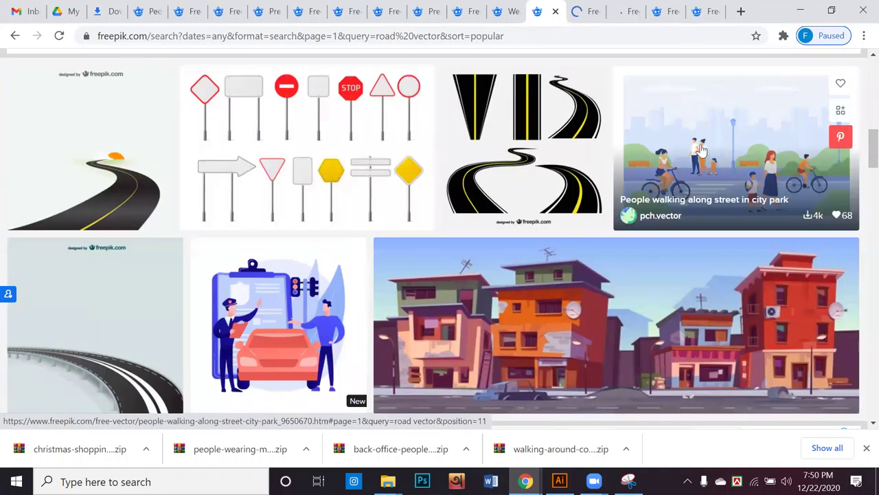
scroll(696, 150, down, 1)
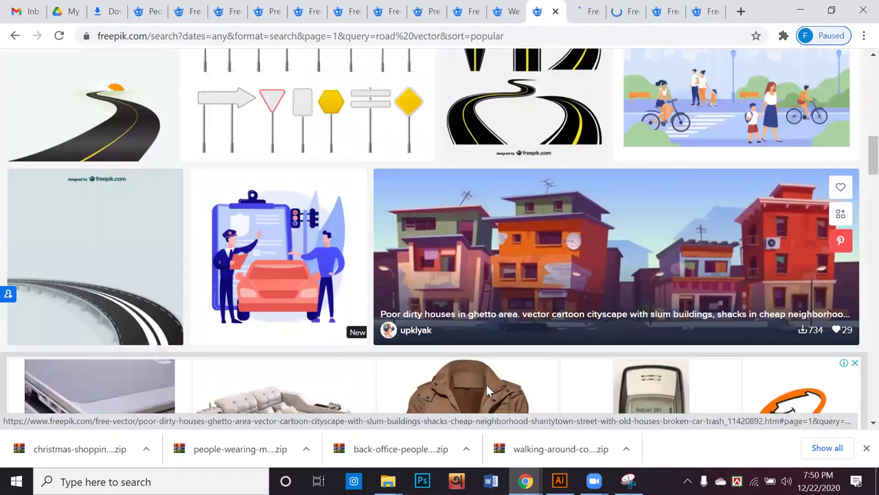
scroll(453, 413, down, 3)
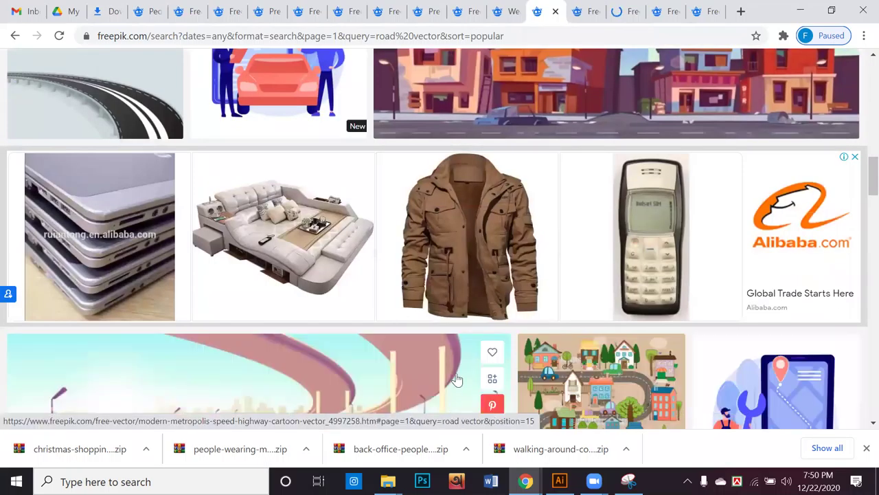
scroll(457, 379, down, 4)
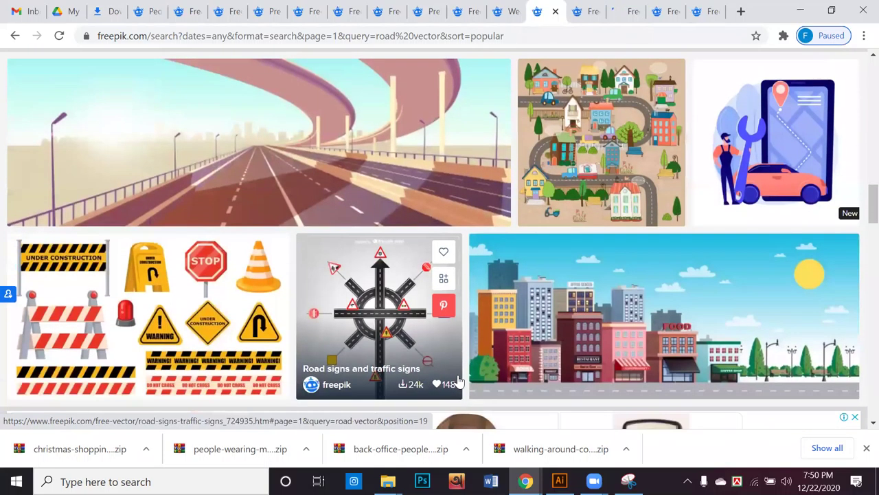
scroll(459, 382, down, 1)
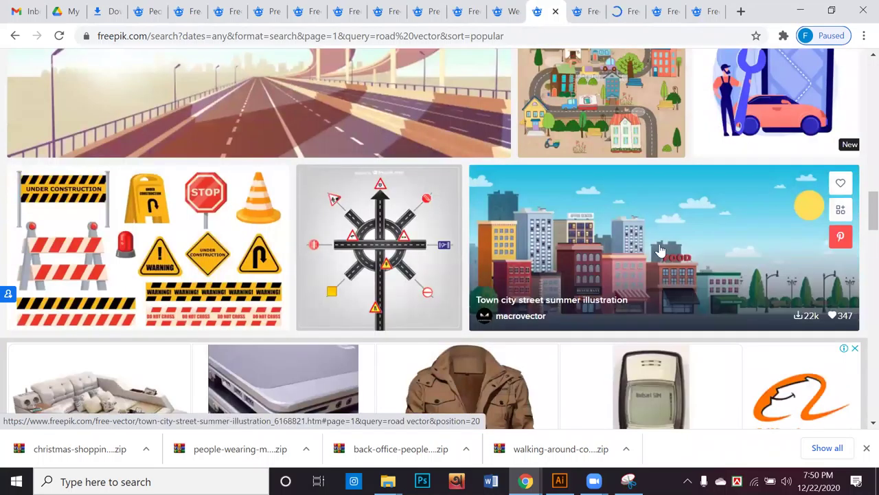
right_click(658, 242)
click(677, 250)
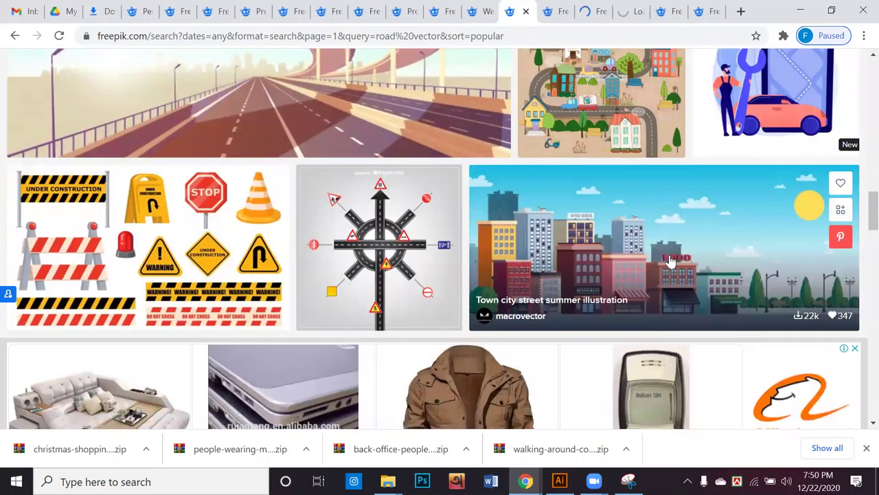
scroll(670, 262, down, 3)
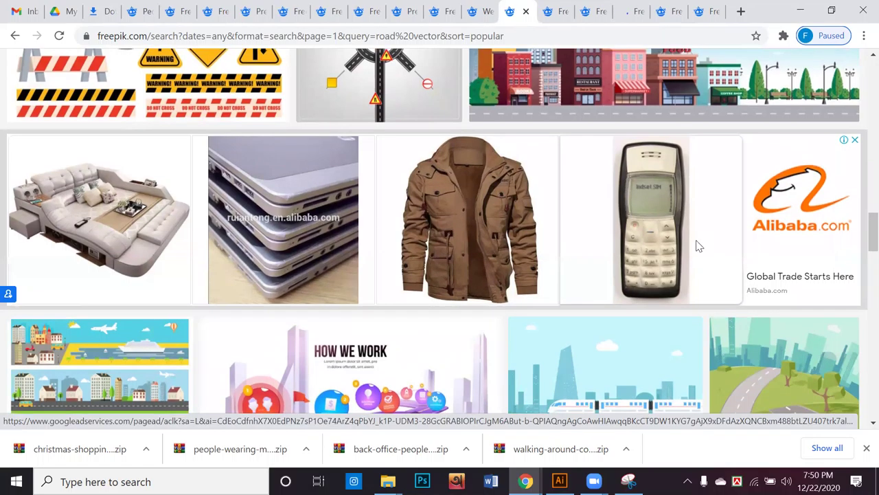
scroll(694, 247, down, 1)
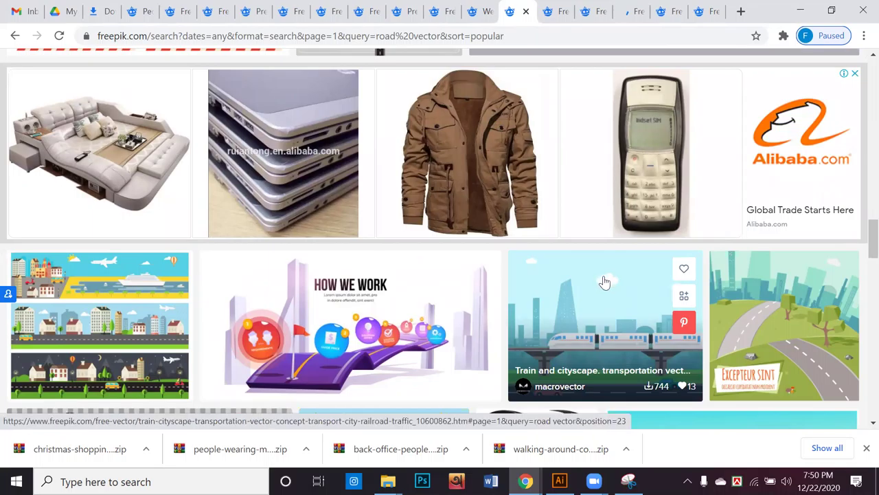
scroll(653, 321, down, 2)
scroll(749, 204, up, 4)
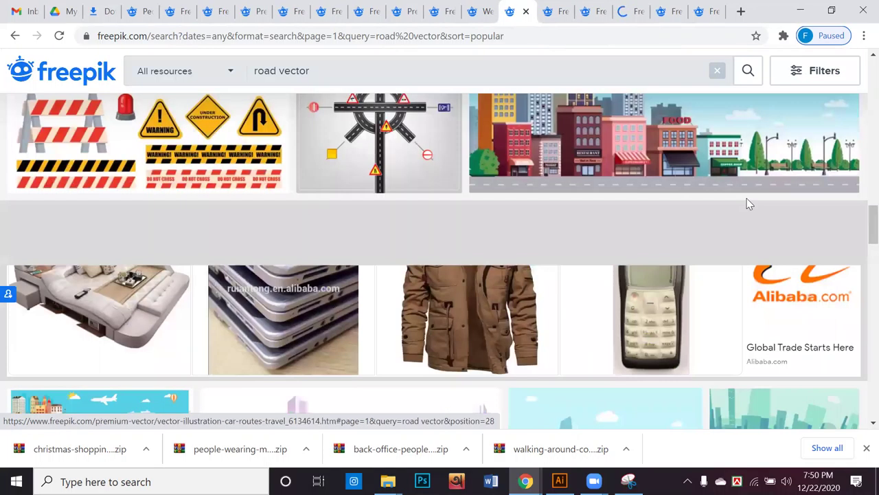
scroll(759, 299, down, 3)
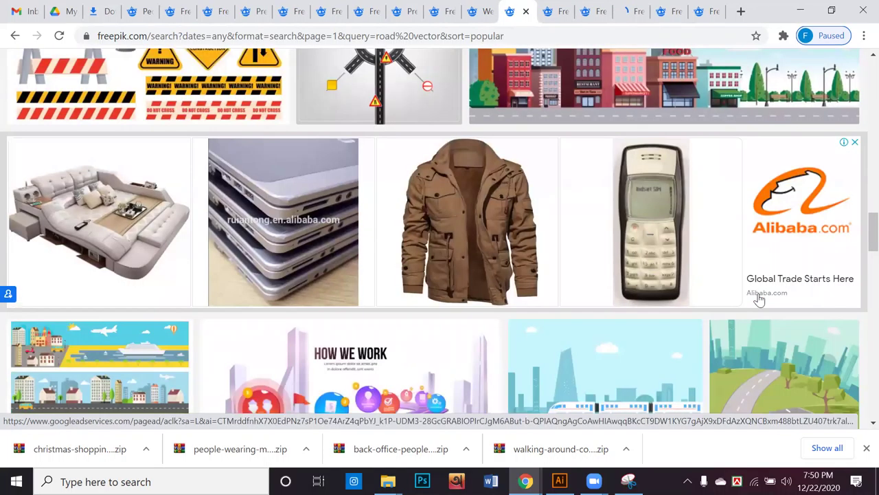
scroll(747, 304, down, 3)
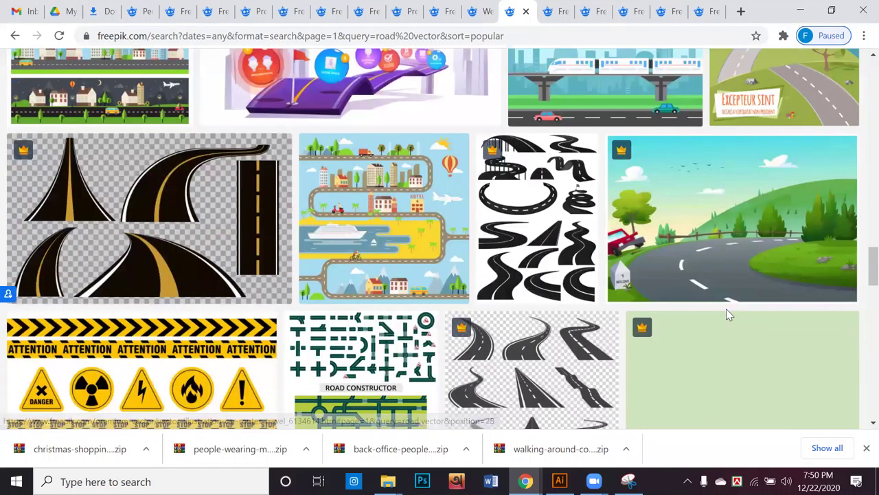
scroll(727, 308, down, 3)
scroll(730, 312, down, 3)
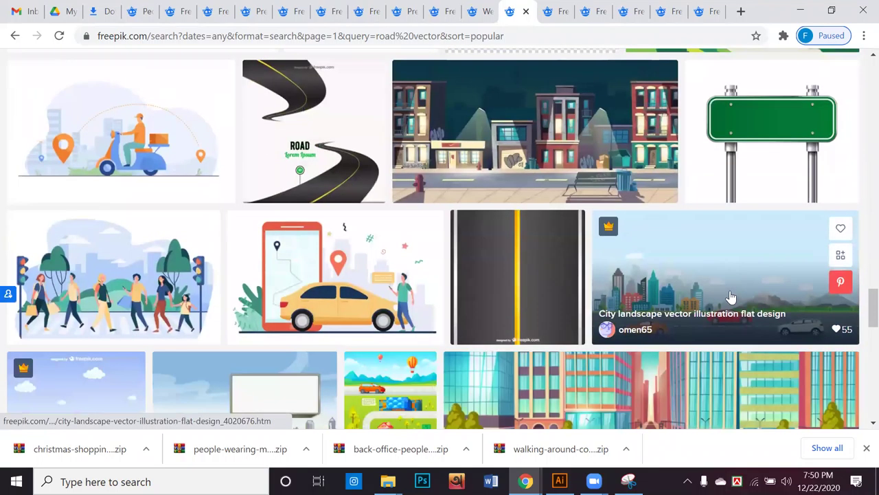
scroll(729, 299, down, 2)
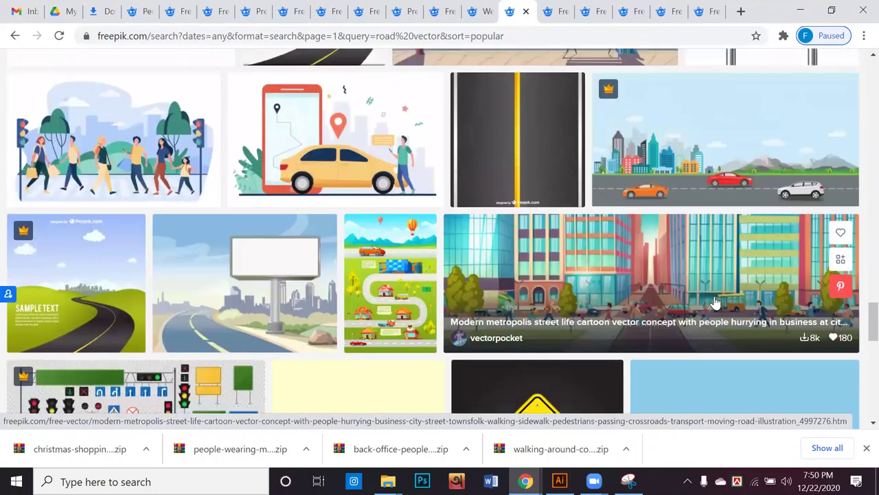
scroll(715, 302, down, 5)
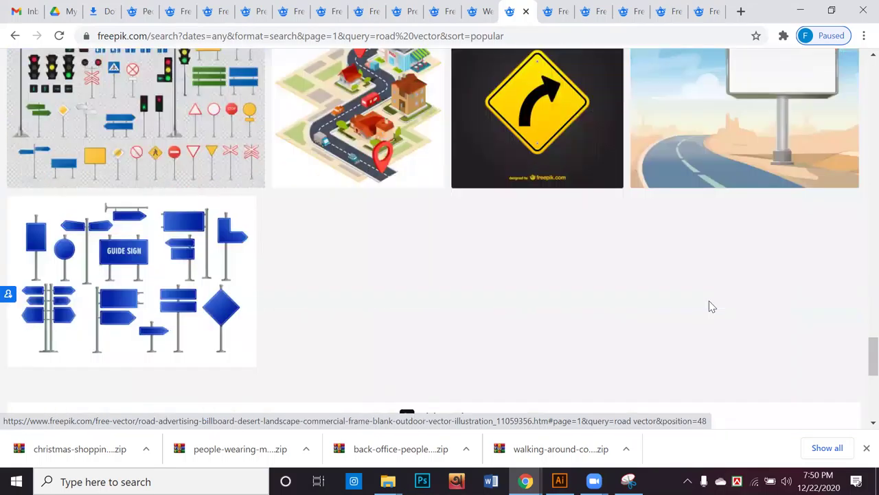
scroll(711, 306, down, 3)
click(854, 271)
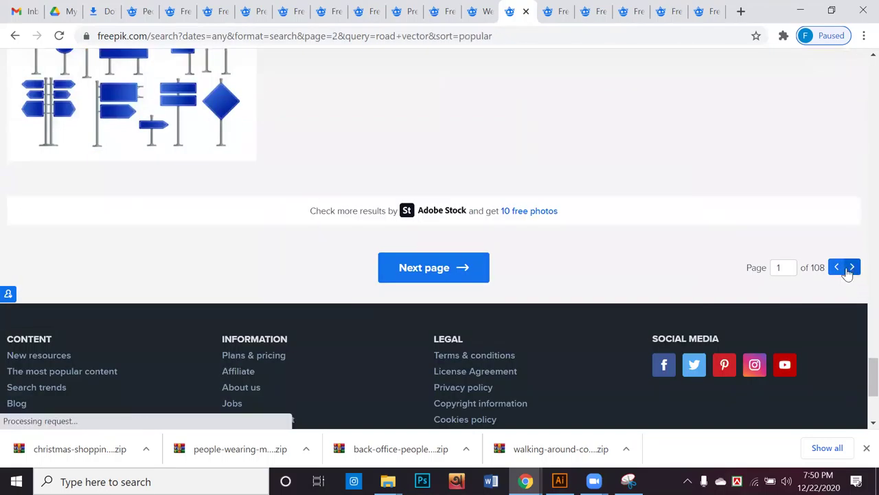
scroll(836, 270, down, 2)
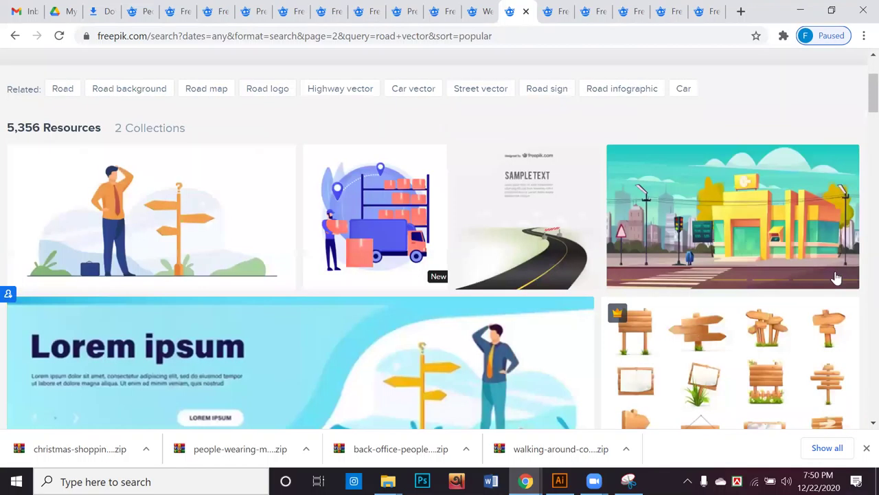
scroll(835, 274, down, 1)
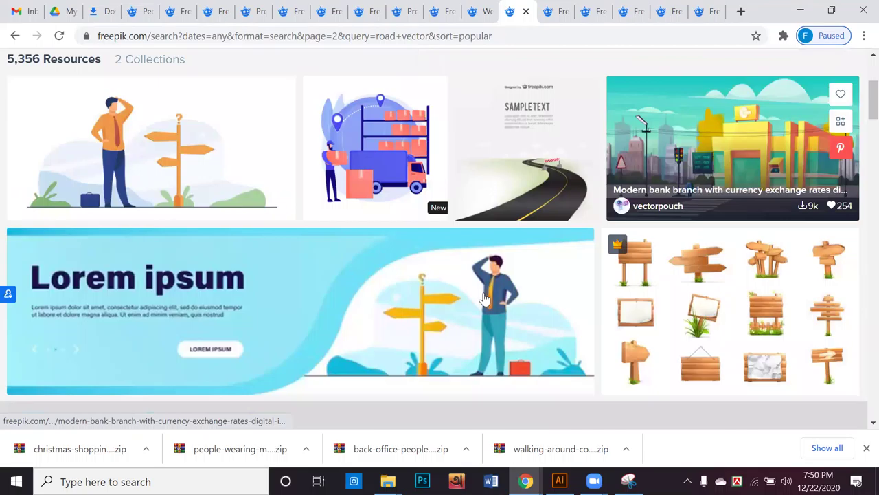
right_click(719, 143)
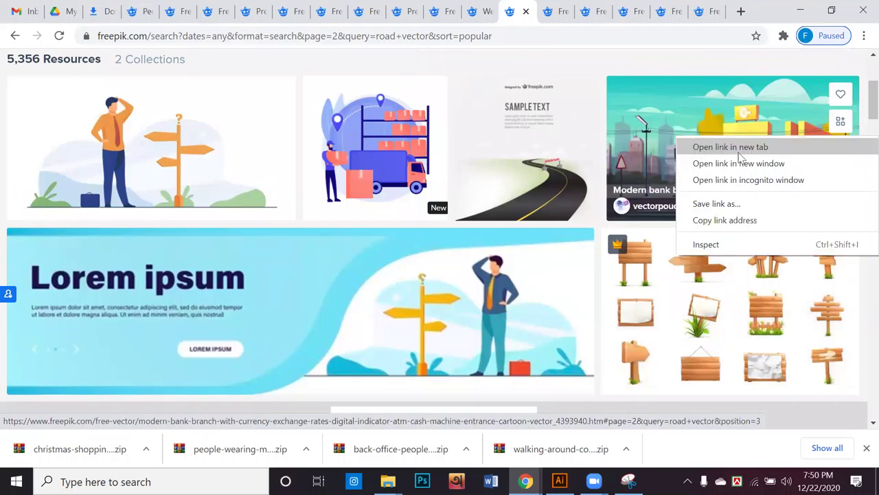
scroll(718, 202, down, 5)
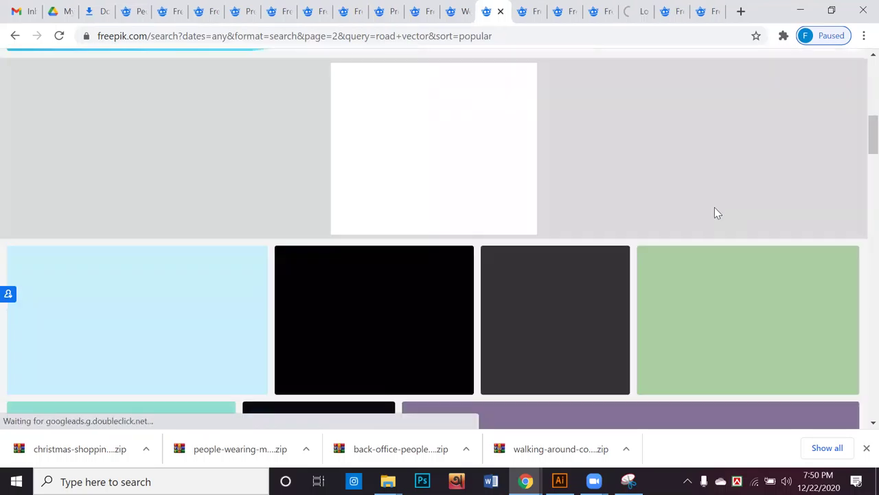
scroll(714, 212, down, 1)
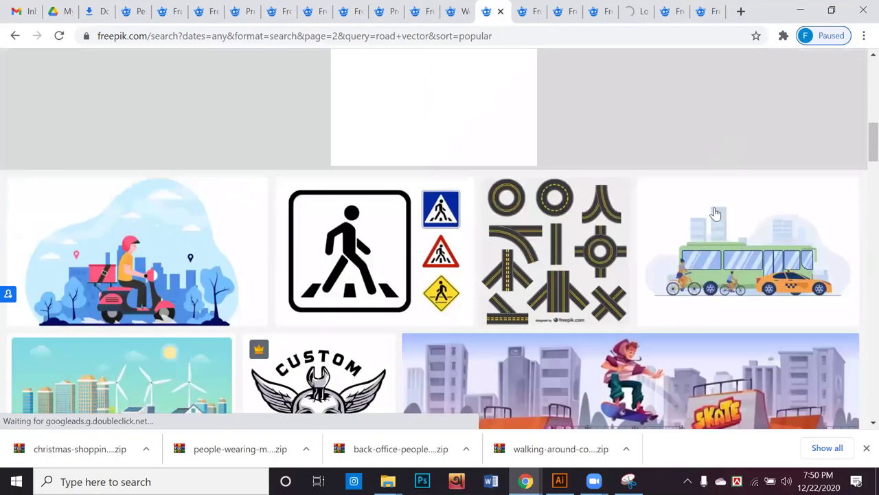
scroll(716, 213, down, 2)
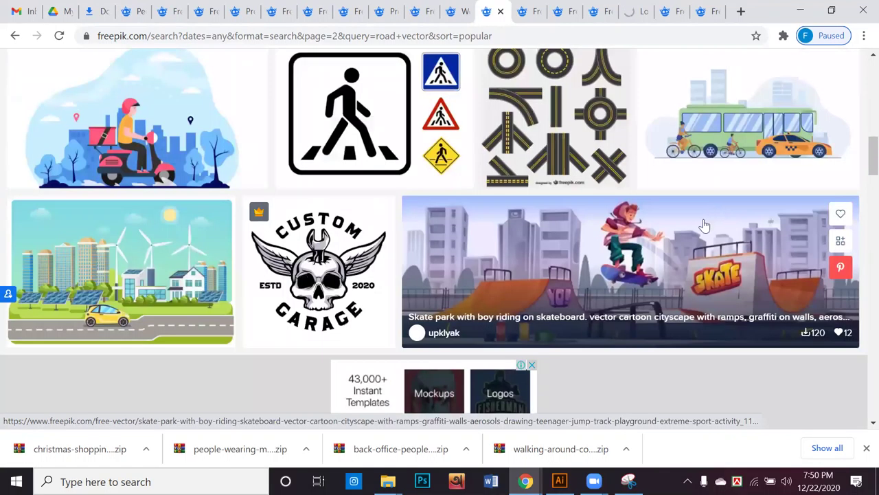
scroll(703, 220, down, 5)
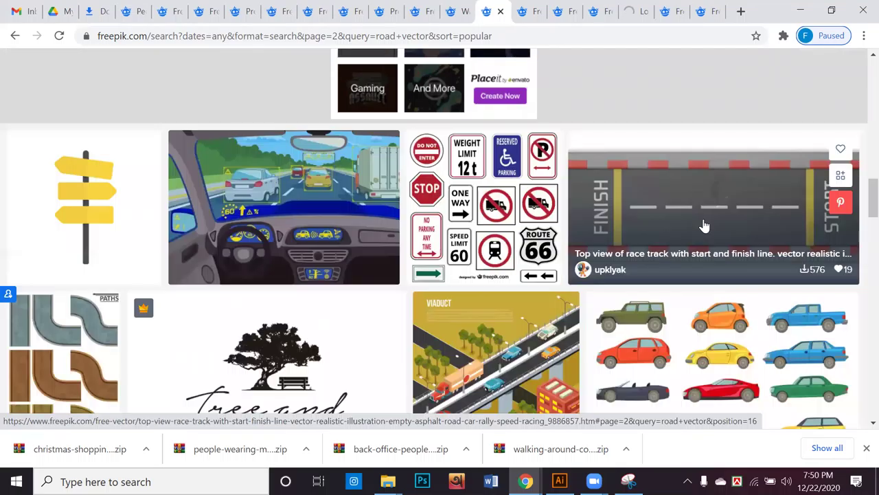
scroll(704, 225, down, 2)
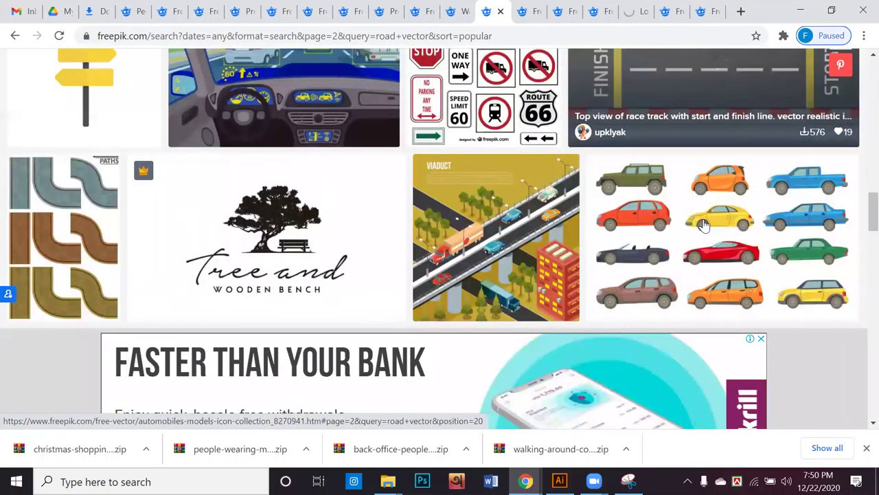
scroll(704, 225, down, 5)
scroll(704, 225, up, 1)
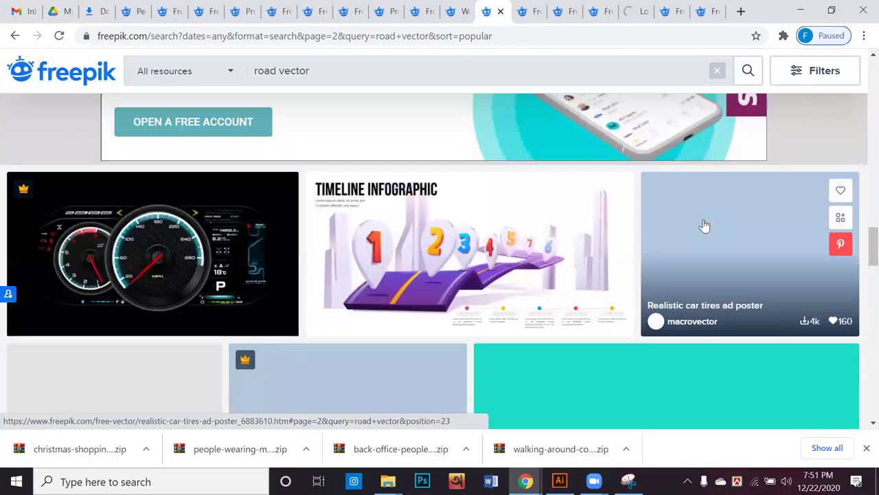
scroll(705, 225, down, 2)
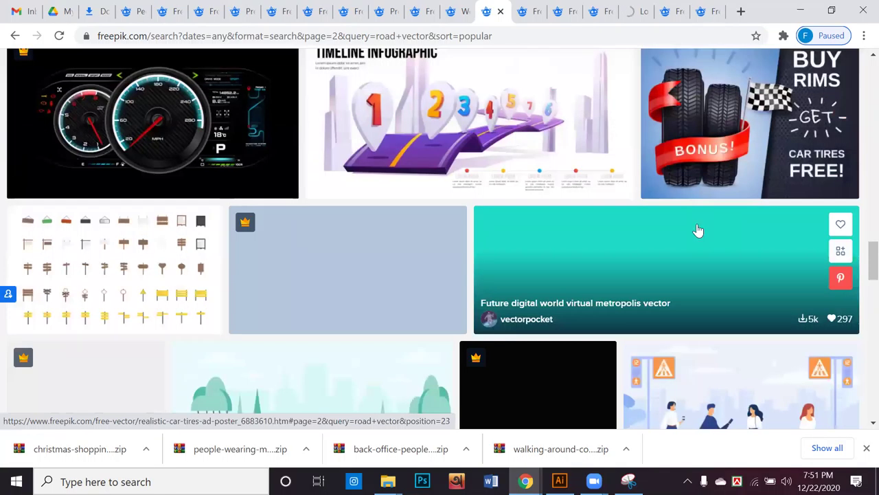
scroll(704, 225, down, 5)
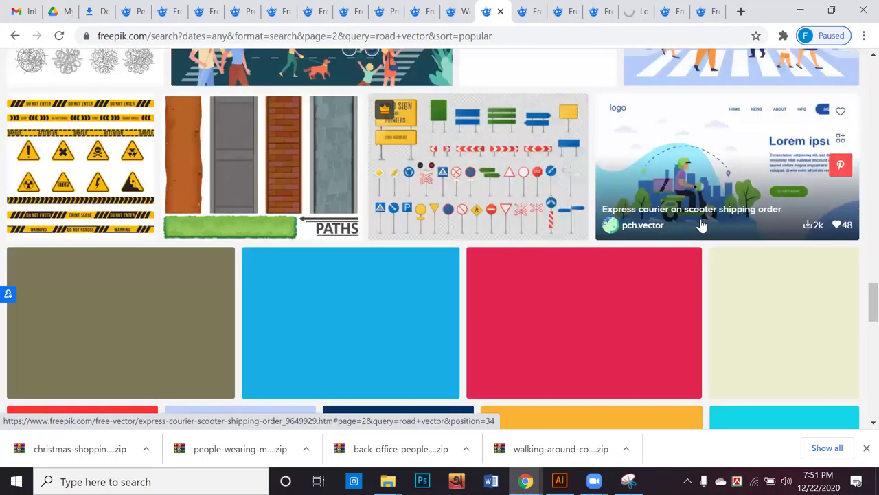
scroll(701, 225, up, 2)
scroll(702, 225, down, 3)
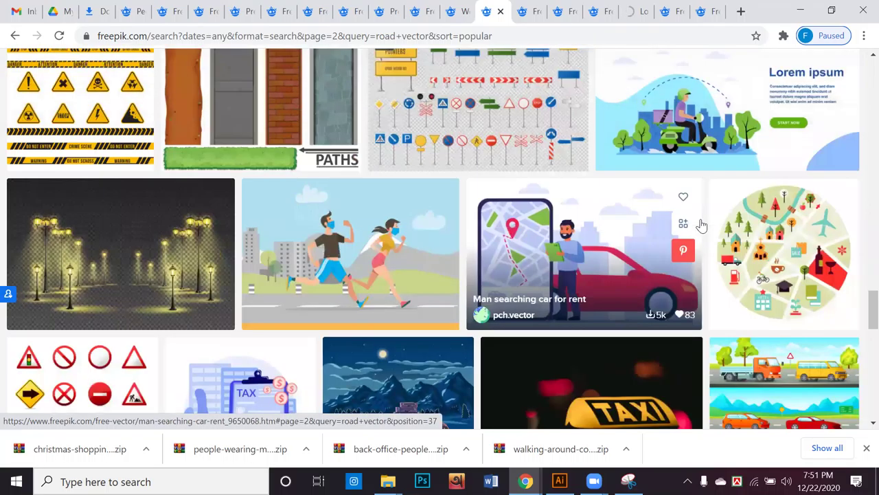
scroll(701, 225, down, 1)
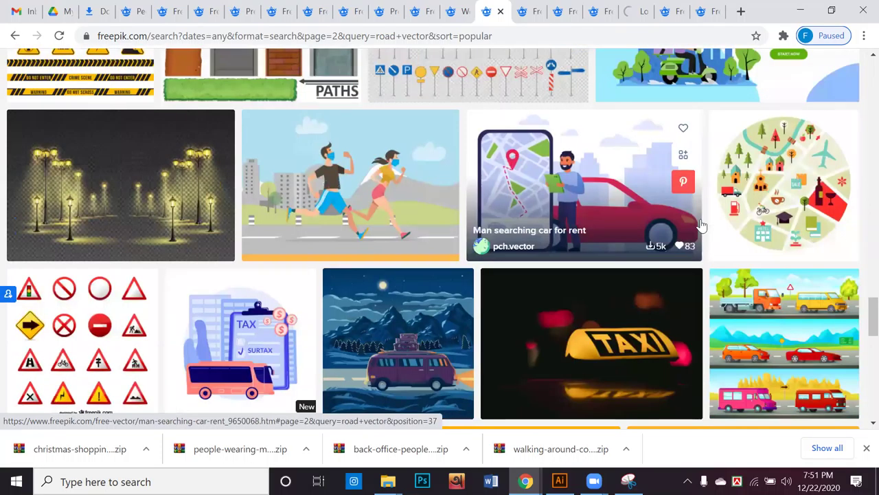
scroll(701, 225, down, 2)
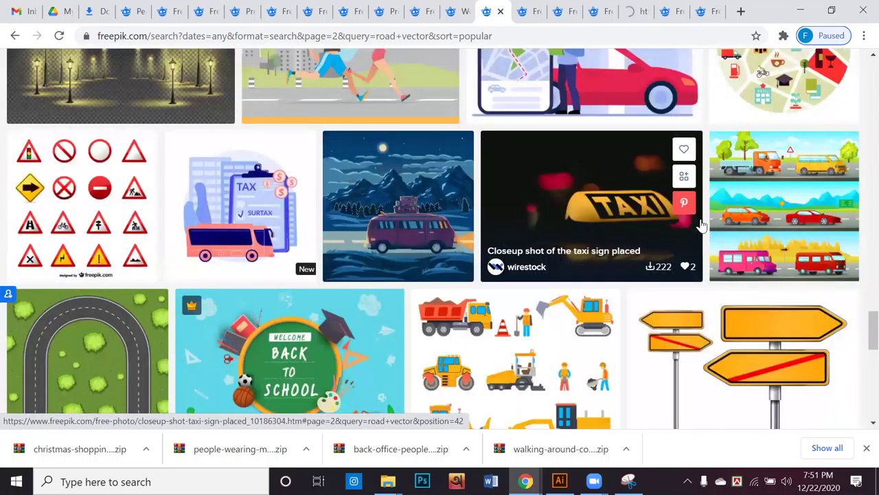
scroll(701, 225, up, 1)
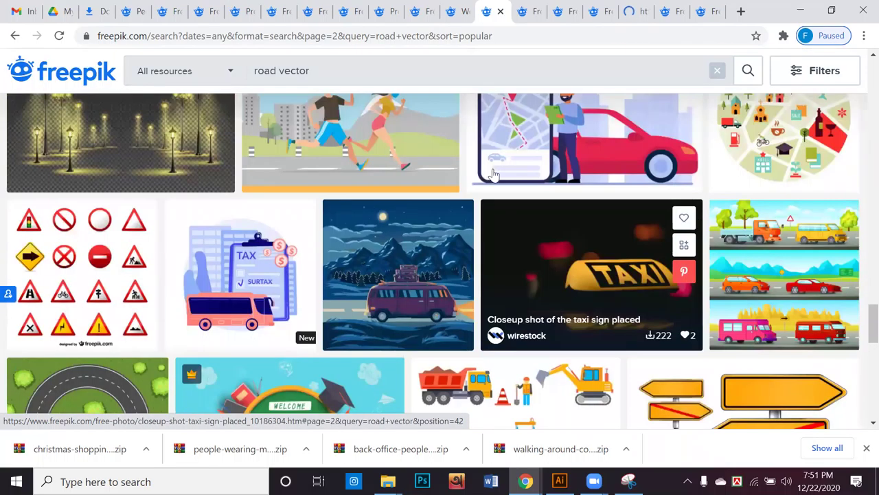
scroll(493, 169, up, 2)
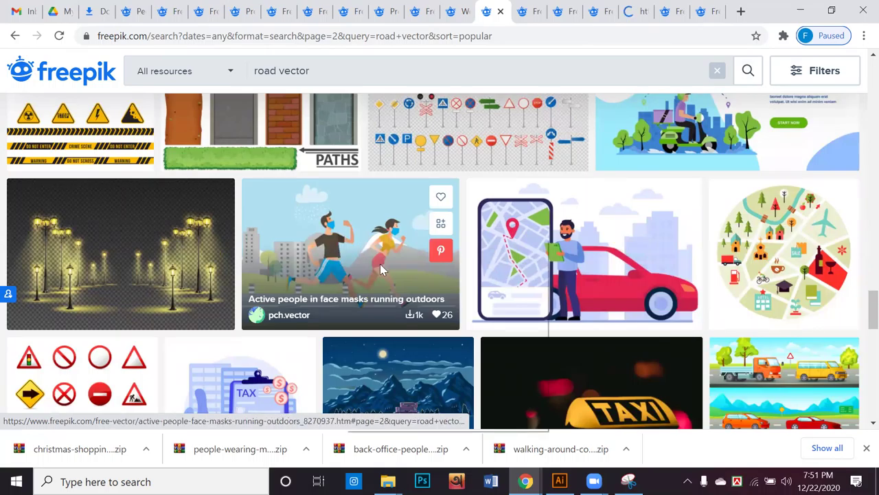
right_click(344, 235)
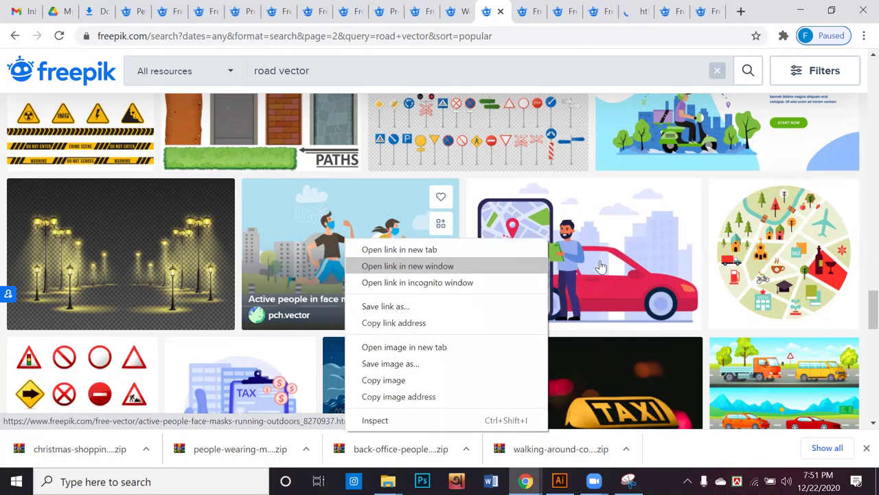
scroll(812, 295, up, 4)
scroll(813, 296, down, 2)
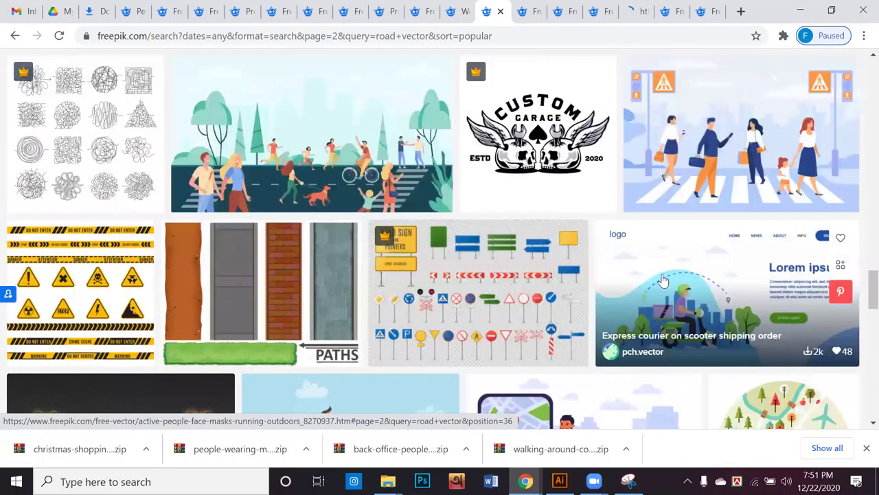
scroll(660, 283, down, 4)
scroll(659, 283, down, 1)
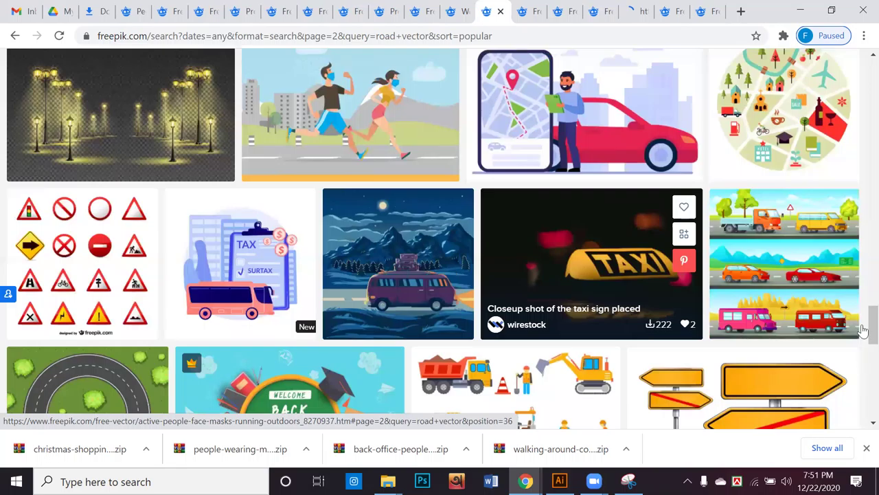
scroll(861, 331, down, 3)
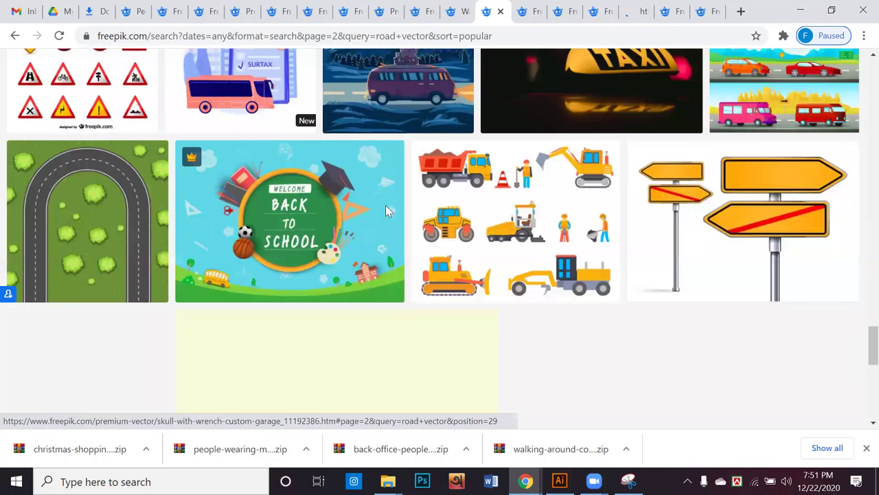
scroll(383, 210, down, 5)
scroll(846, 204, down, 2)
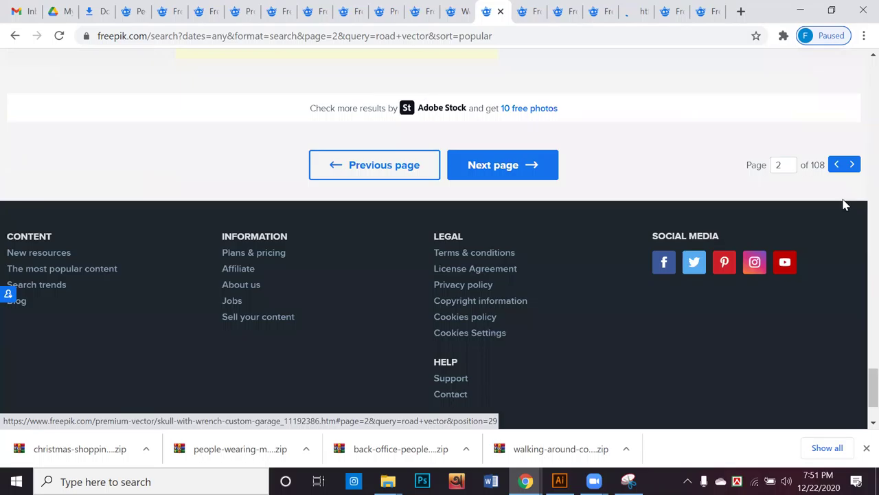
scroll(859, 388, down, 3)
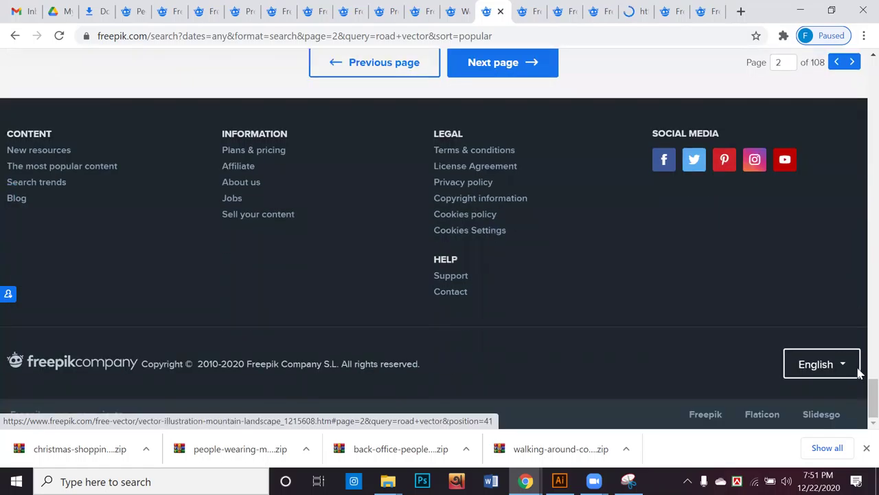
scroll(860, 373, up, 4)
scroll(860, 372, up, 10)
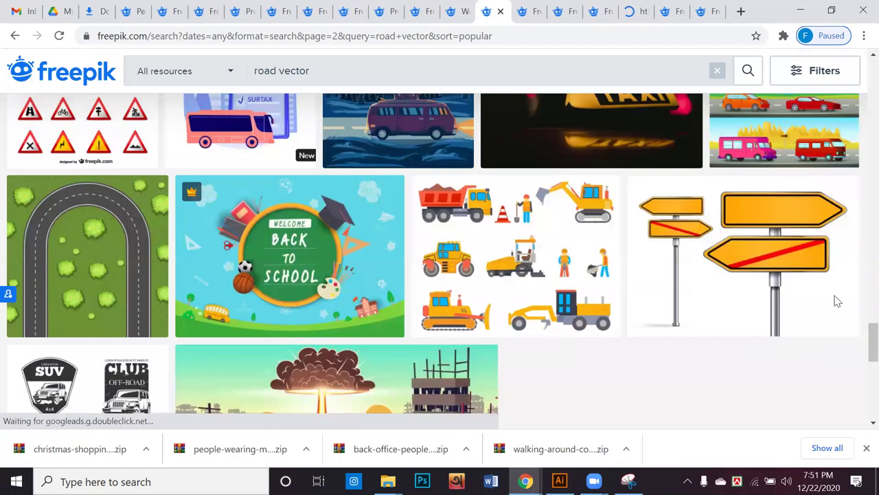
scroll(836, 302, up, 3)
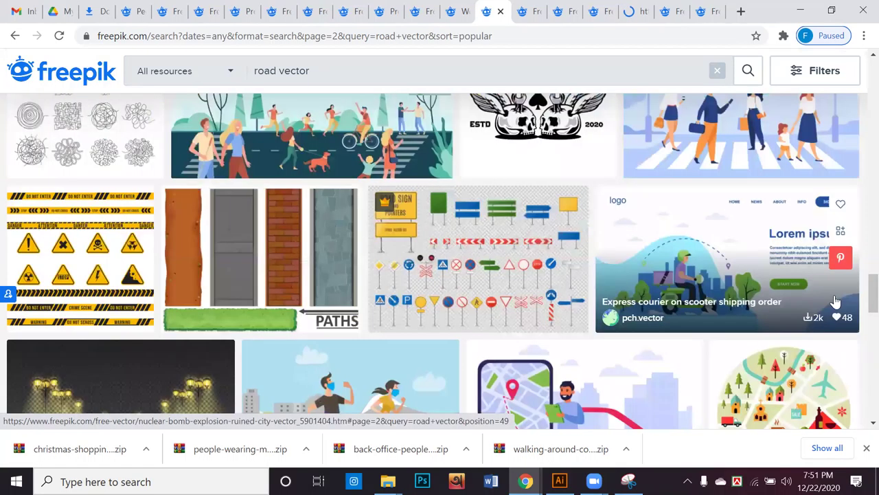
scroll(836, 301, up, 2)
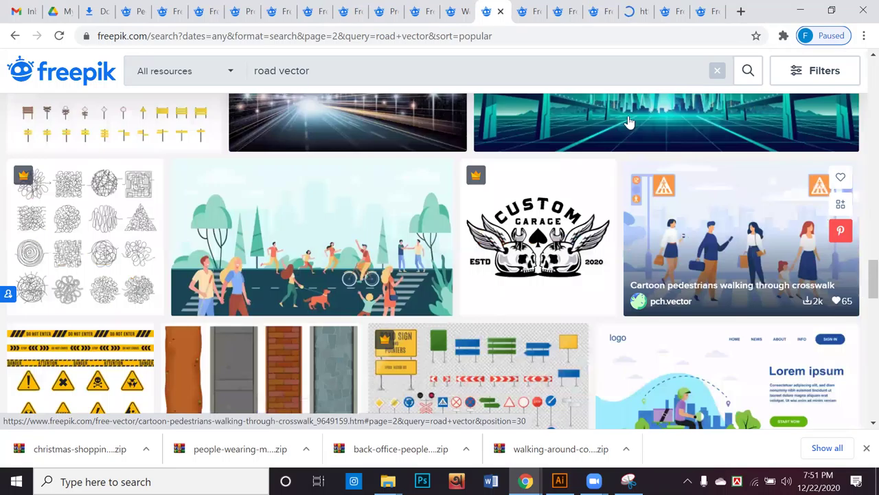
scroll(628, 121, up, 10)
scroll(334, 110, up, 3)
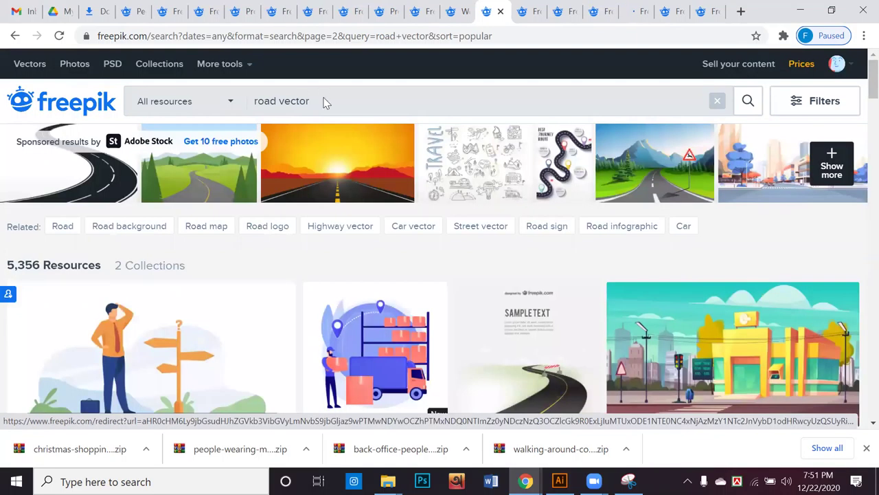
drag(325, 102, 193, 80)
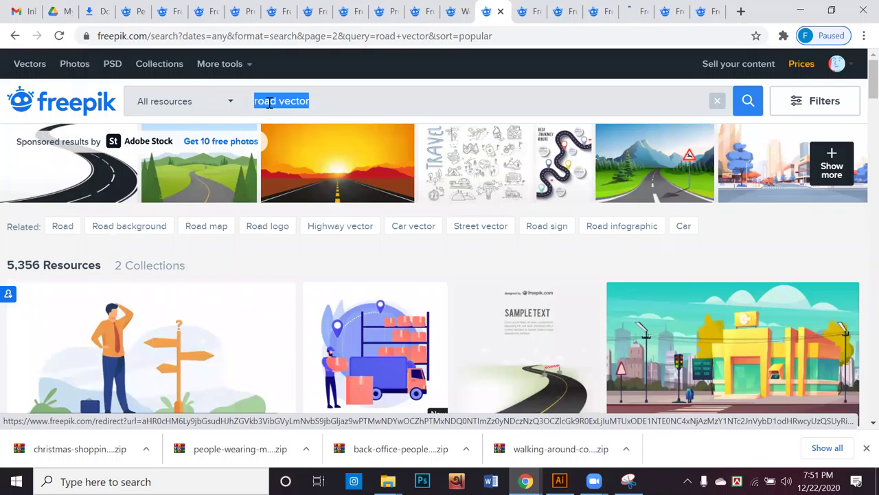
Replace 'road' with 'corona' in the search box and run the 'corona vector' search
click(275, 101)
drag(277, 101, 216, 91)
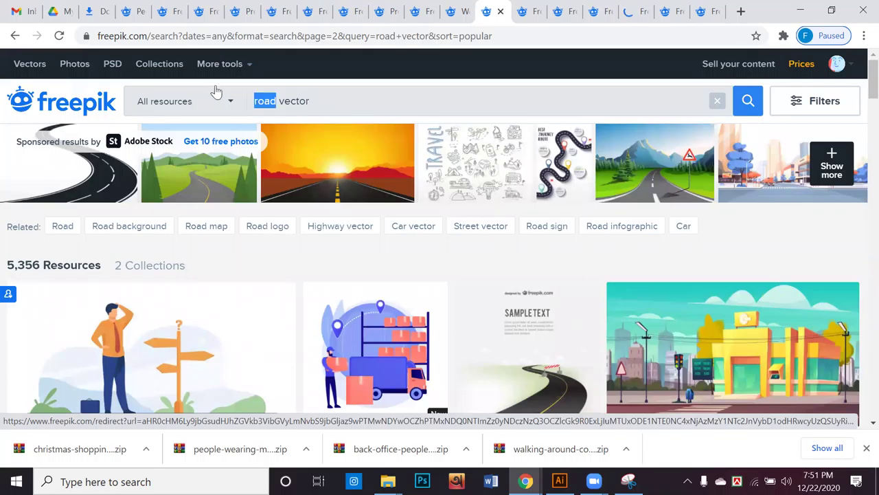
text(corona)
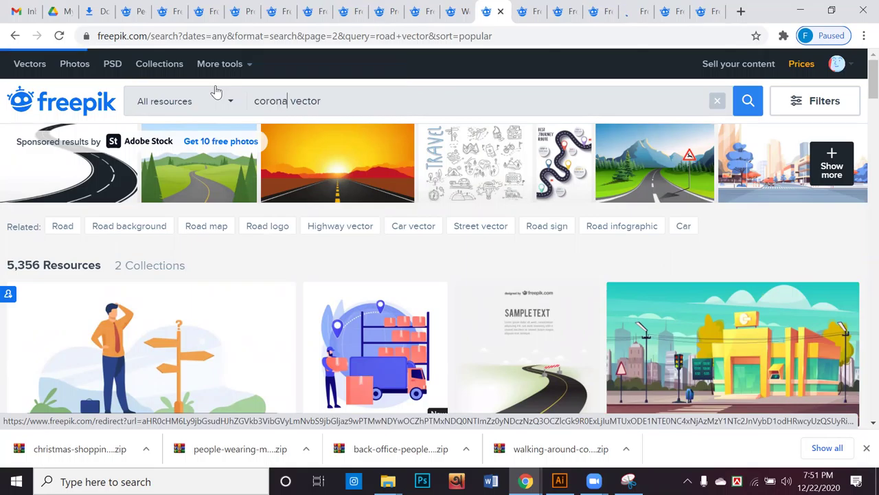
key(Return)
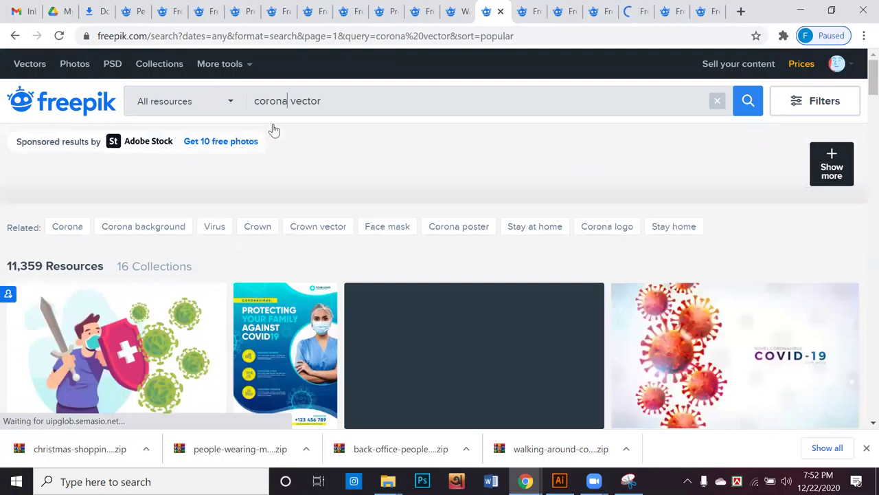
Open the COVID-19 illustration from the corona vector results in a new tab
scroll(481, 340, down, 1)
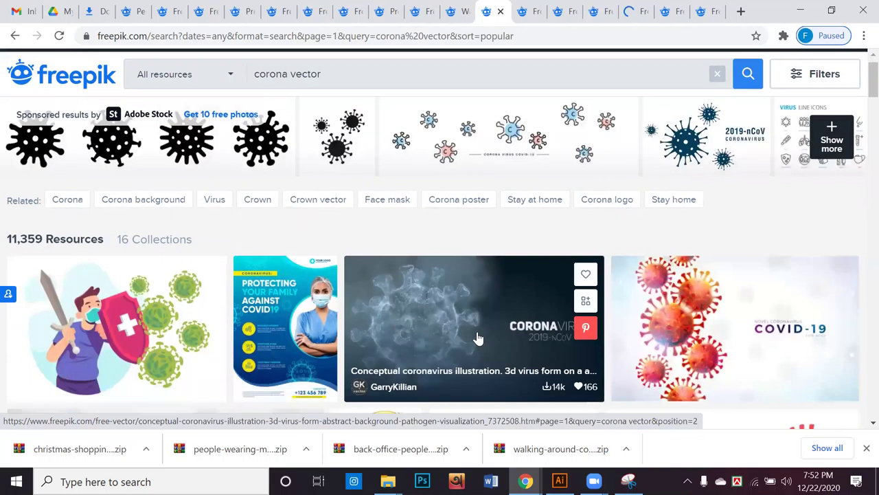
scroll(479, 338, down, 2)
scroll(478, 340, down, 1)
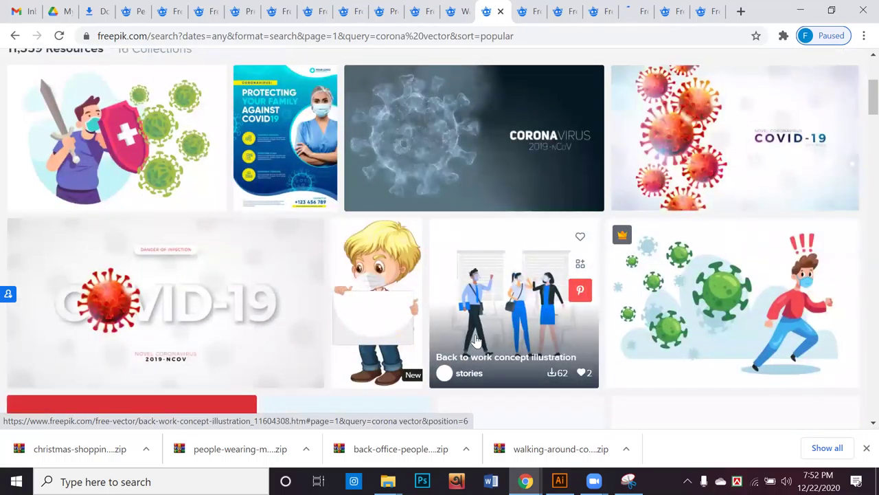
scroll(476, 339, up, 1)
scroll(477, 343, down, 1)
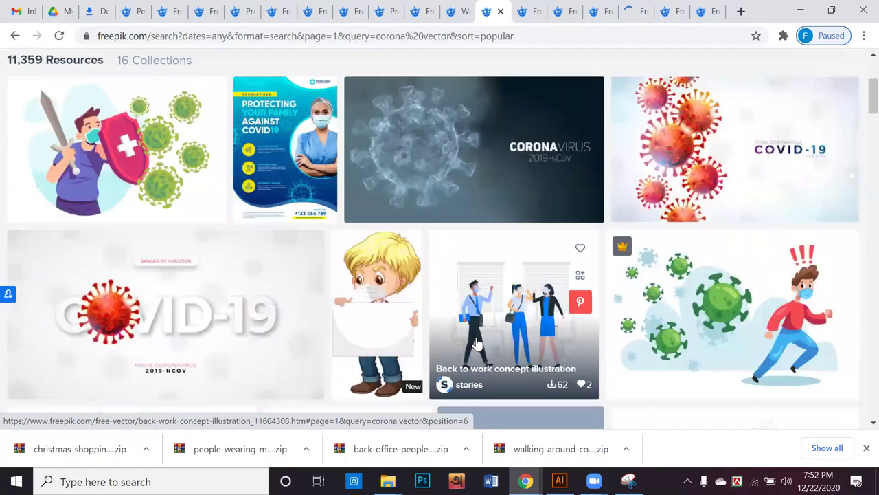
scroll(479, 342, up, 2)
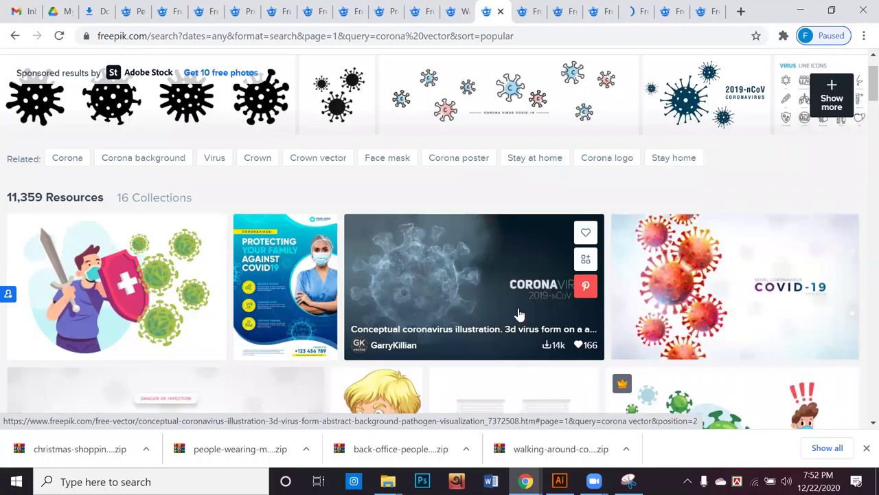
scroll(681, 205, down, 1)
right_click(681, 205)
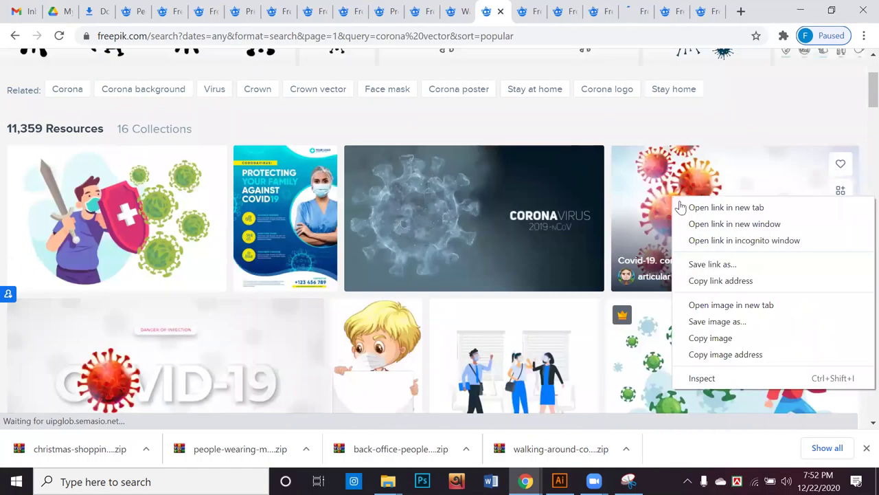
click(681, 206)
Open the Back to work illustration in a background tab
scroll(678, 210, down, 2)
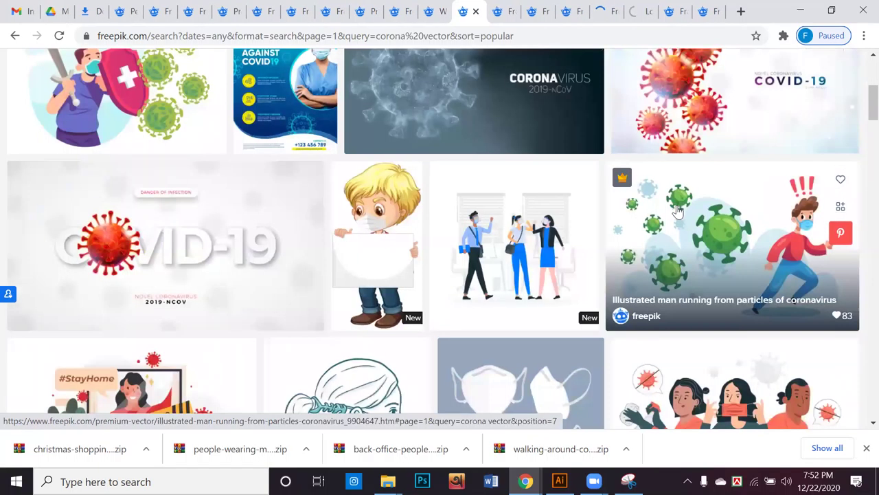
scroll(678, 211, down, 2)
scroll(591, 172, down, 1)
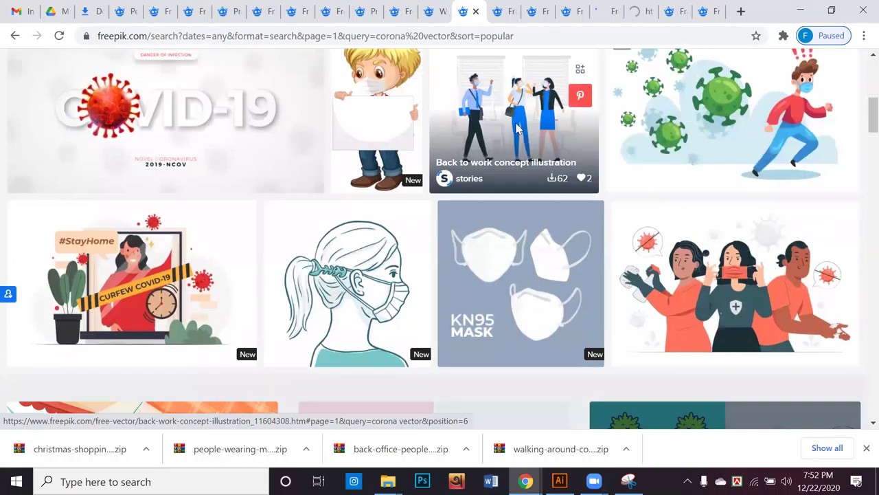
middle_click(518, 127)
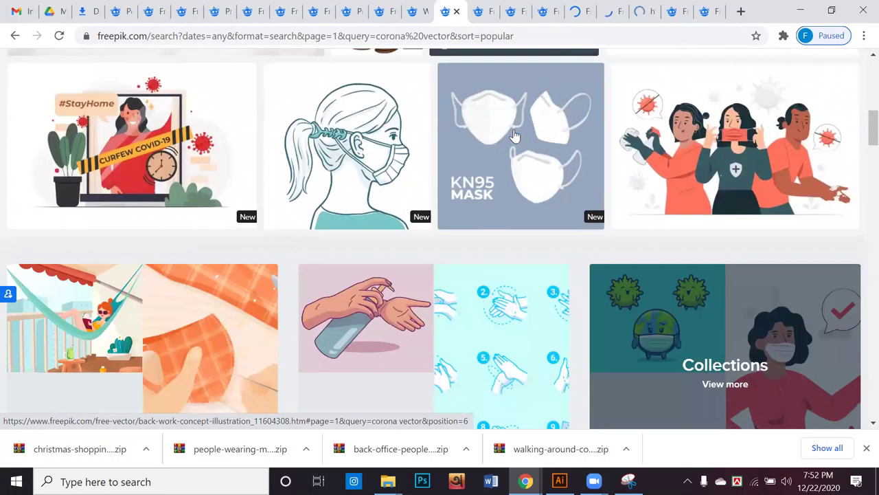
Open the red-virus Covid-19 outbreak design in a new tab
scroll(514, 135, down, 1)
scroll(308, 188, up, 5)
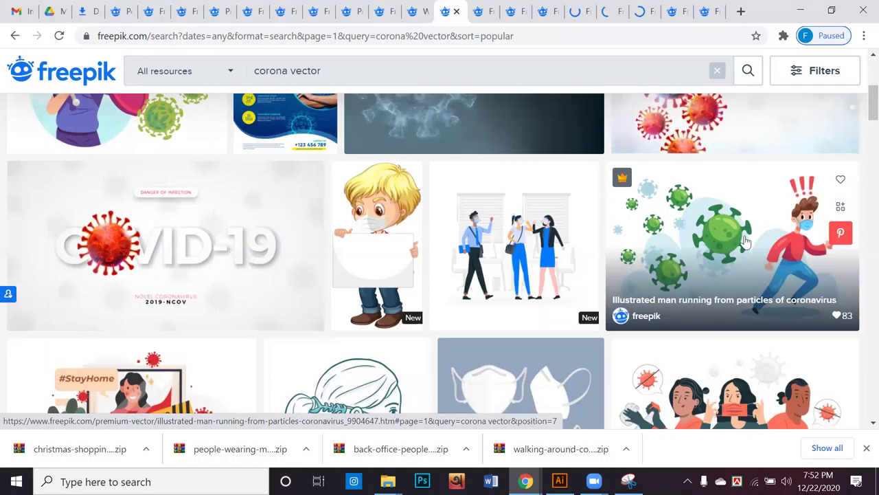
scroll(730, 246, down, 2)
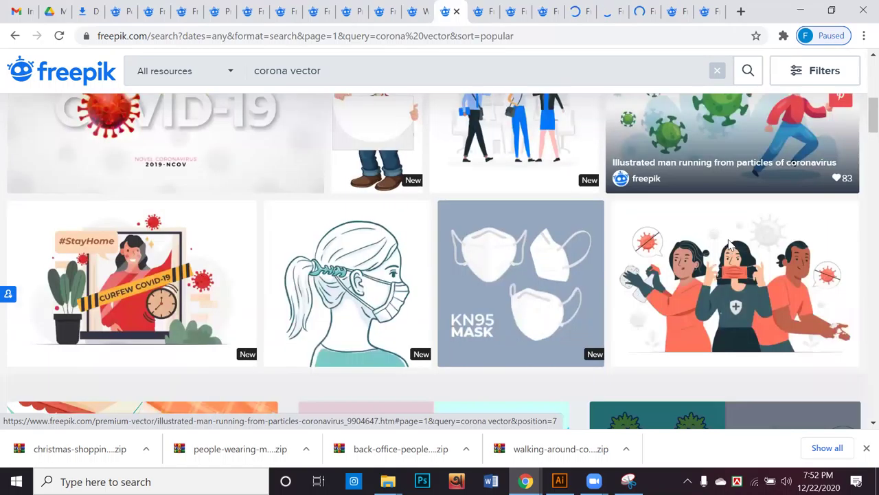
scroll(730, 244, down, 2)
scroll(729, 246, down, 2)
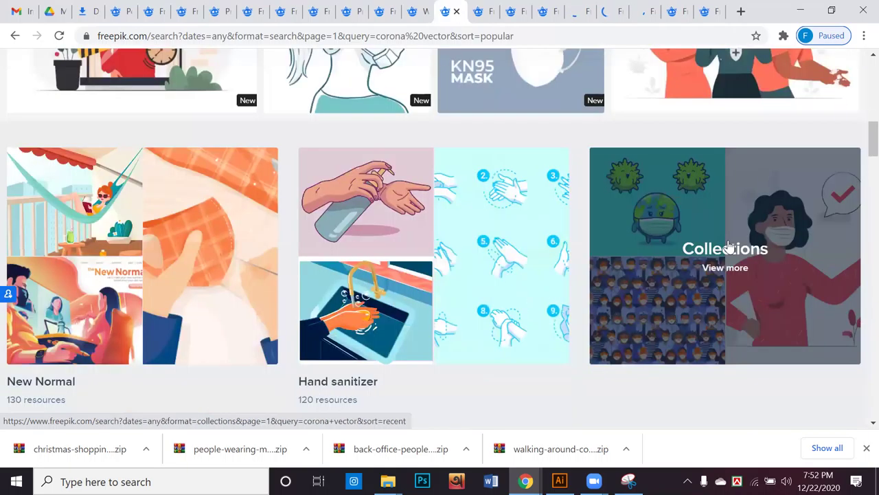
scroll(730, 246, down, 3)
scroll(729, 246, down, 1)
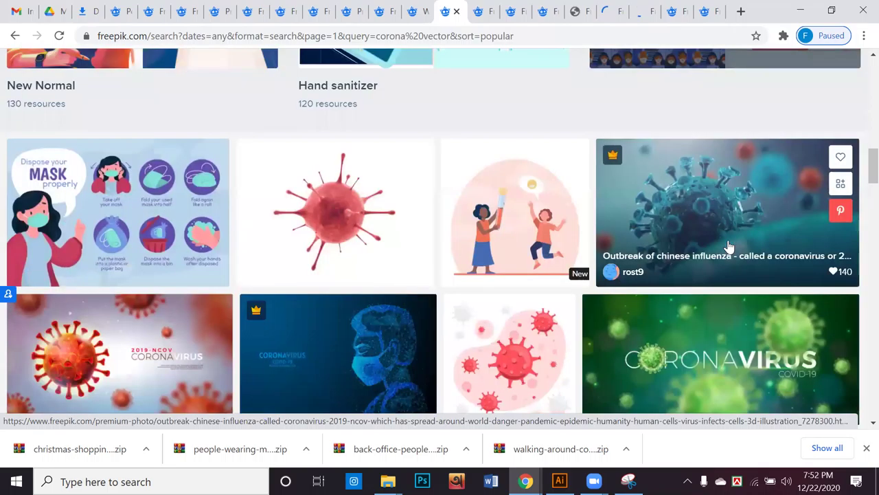
scroll(729, 246, down, 2)
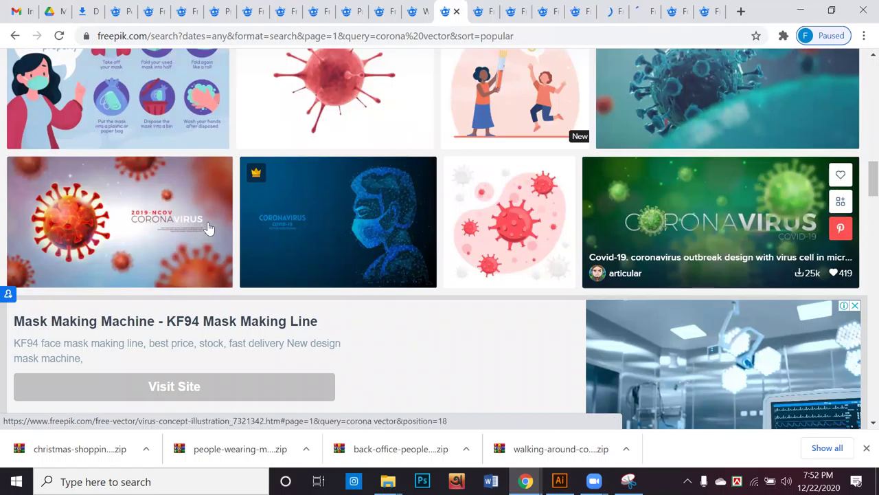
middle_click(145, 223)
Scroll to the bottom of the first corona vector results page
scroll(144, 224, down, 4)
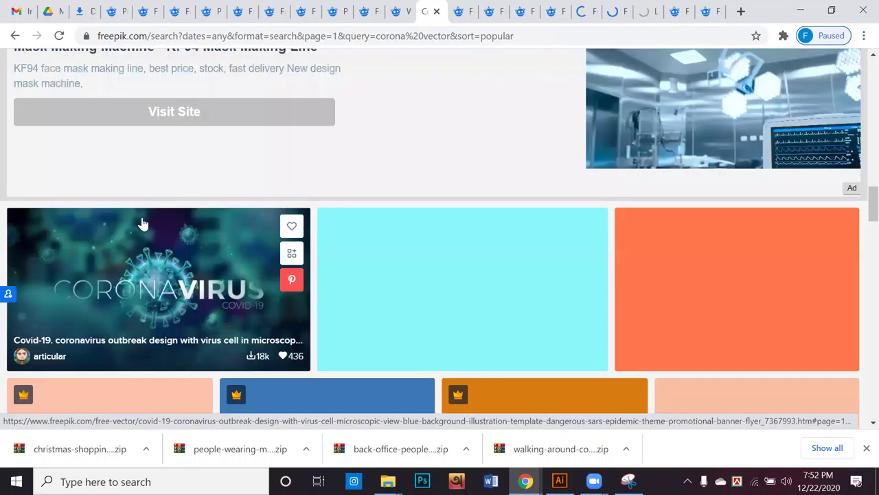
scroll(137, 263, down, 1)
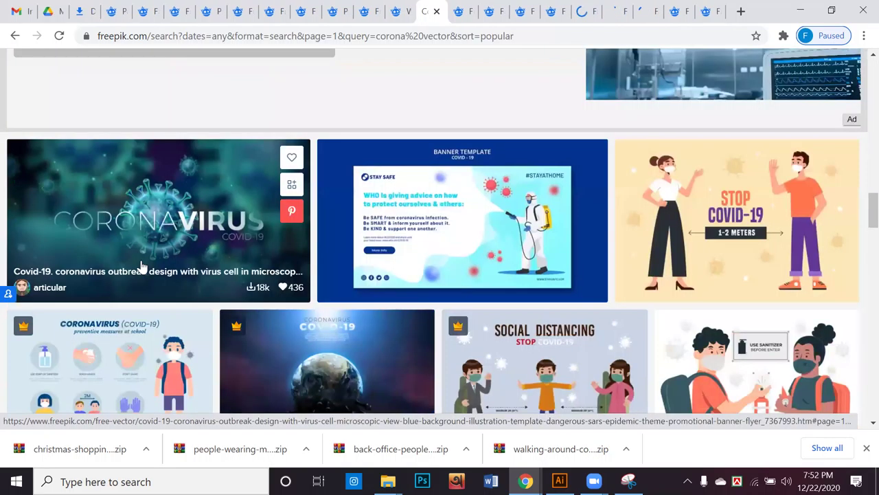
scroll(141, 265, down, 1)
scroll(141, 266, down, 1)
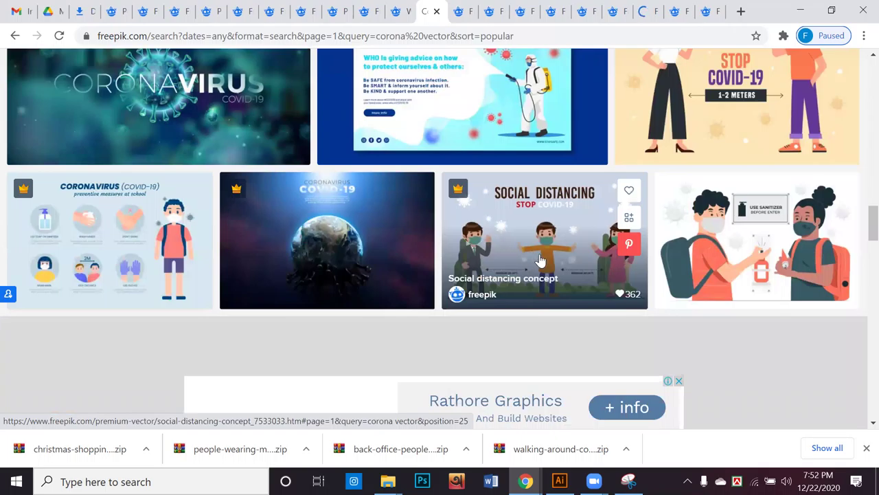
scroll(540, 260, down, 2)
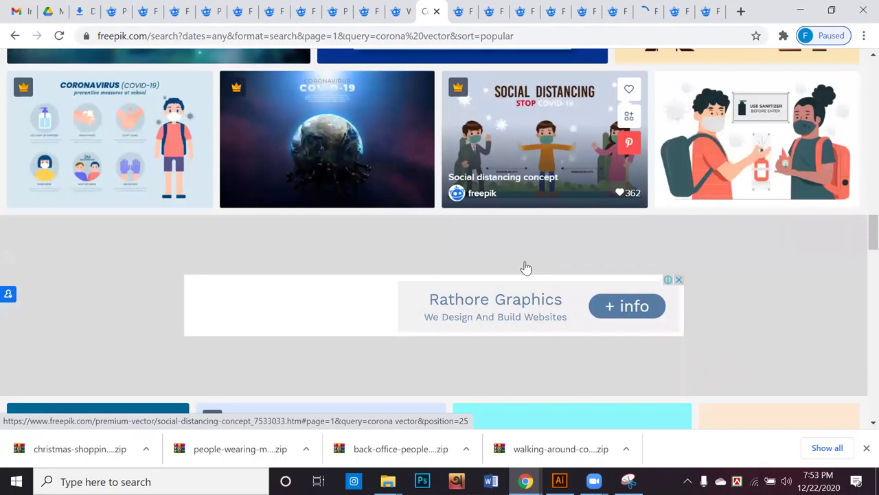
scroll(525, 268, down, 3)
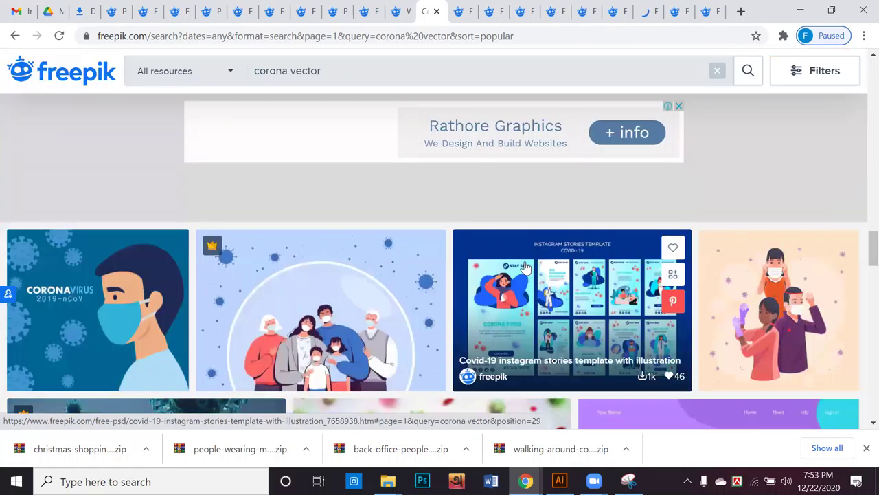
scroll(526, 267, down, 1)
scroll(526, 267, down, 1)
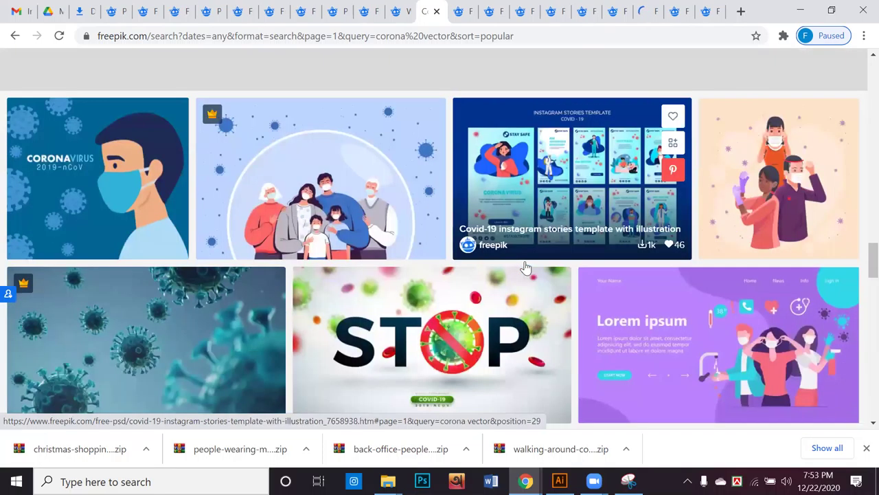
scroll(525, 267, down, 1)
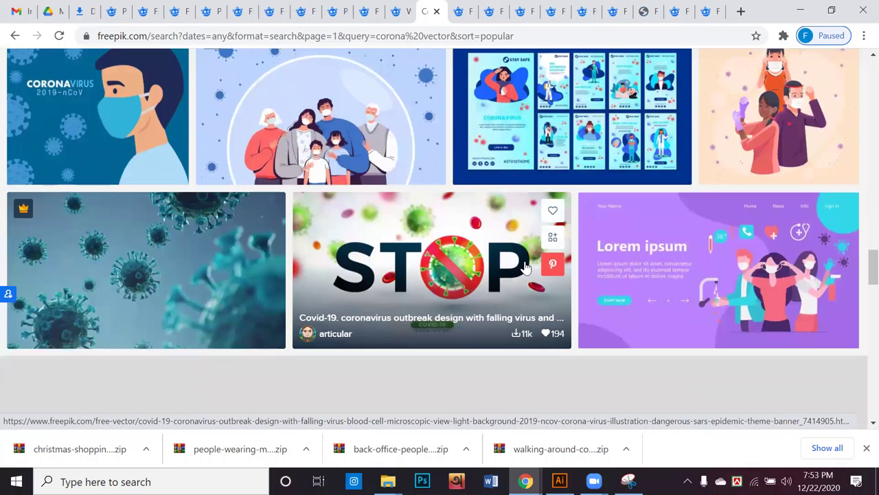
scroll(525, 267, down, 1)
scroll(526, 267, up, 1)
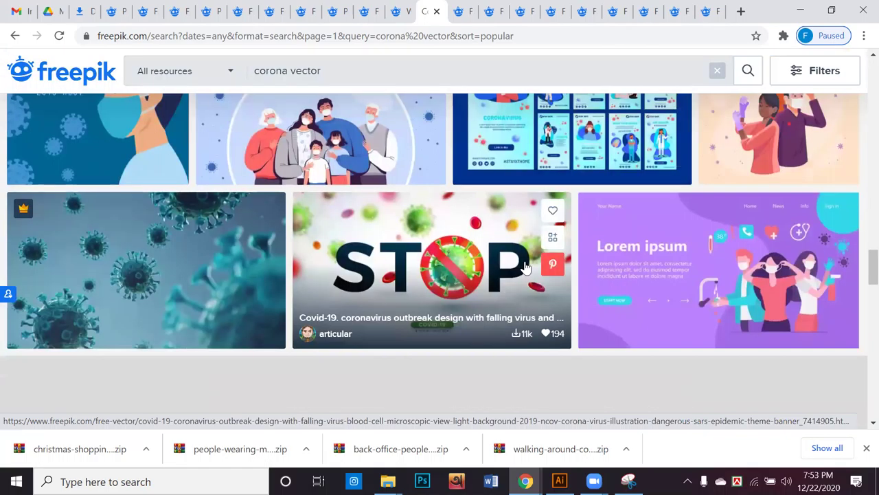
scroll(373, 240, up, 1)
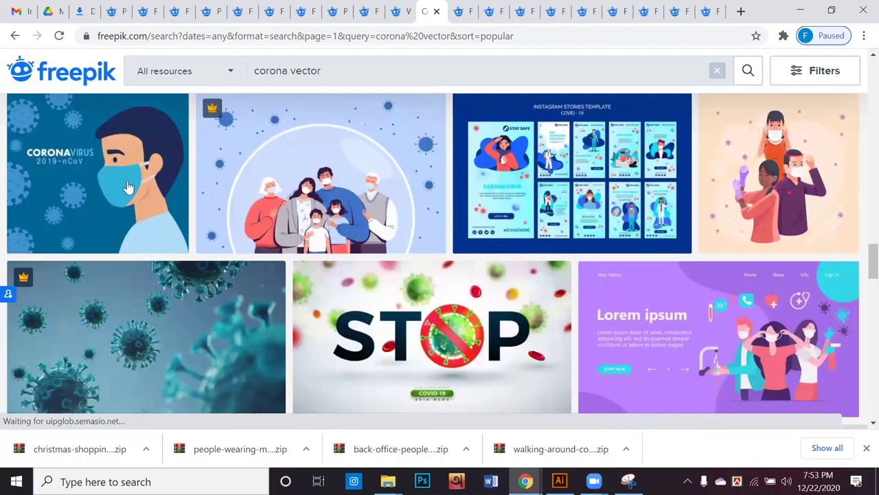
scroll(141, 199, down, 1)
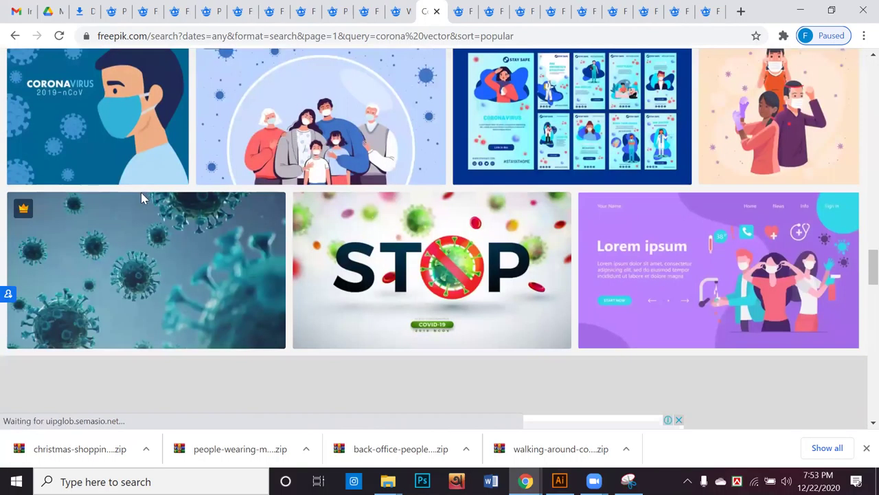
scroll(141, 199, down, 5)
scroll(141, 201, down, 3)
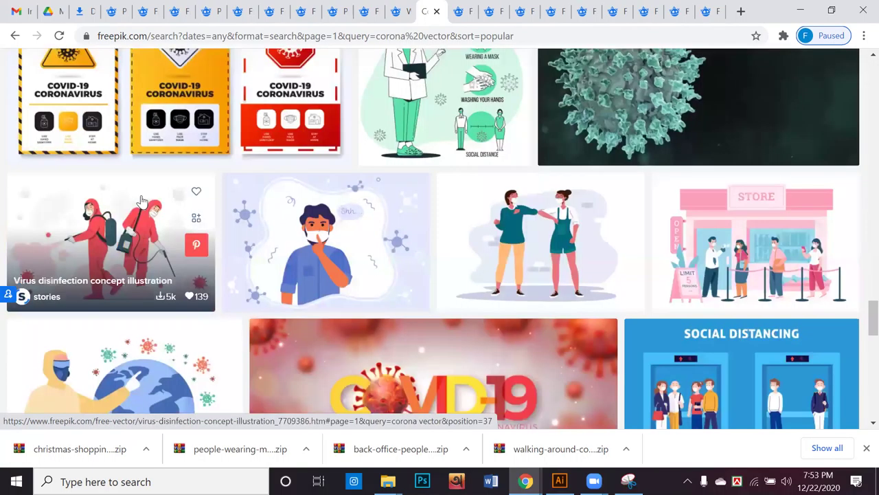
scroll(141, 199, down, 1)
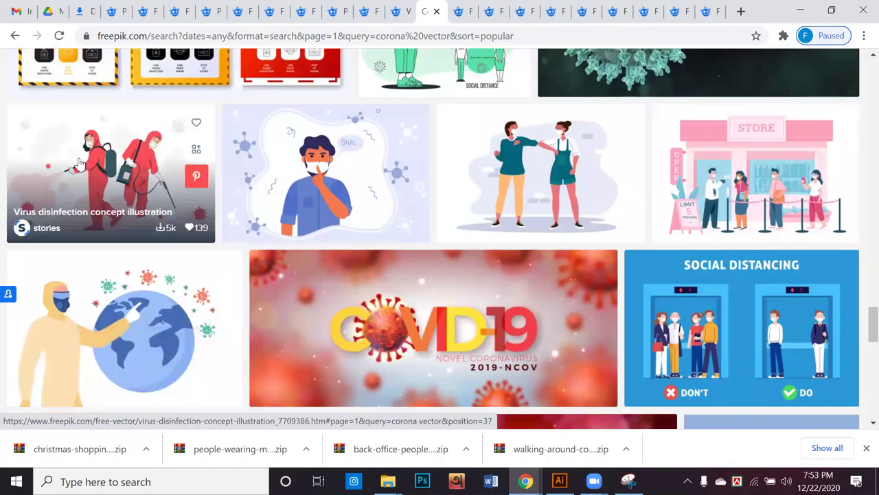
scroll(80, 164, down, 5)
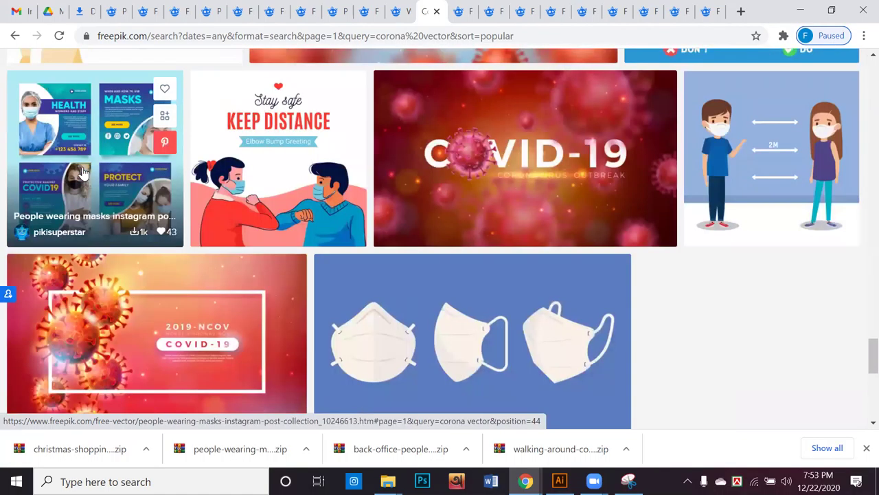
scroll(81, 172, down, 3)
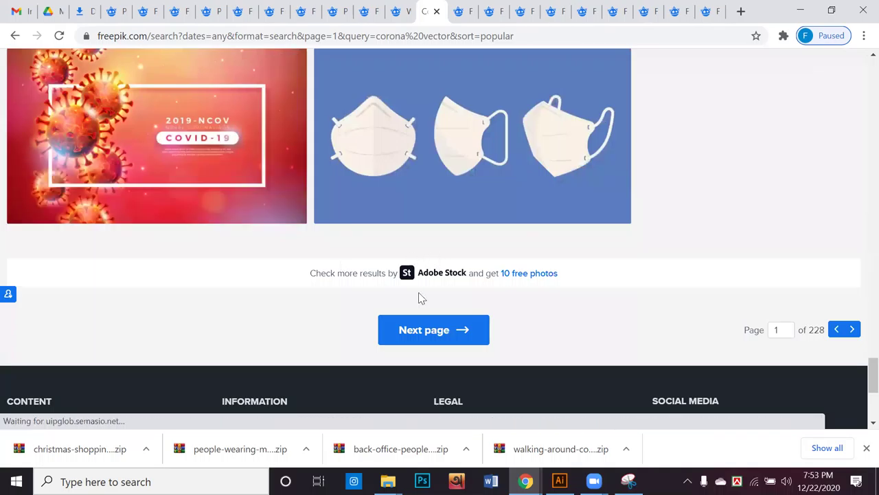
Go to page 2 of the corona vector results, dismissing the 20% off popup
click(853, 330)
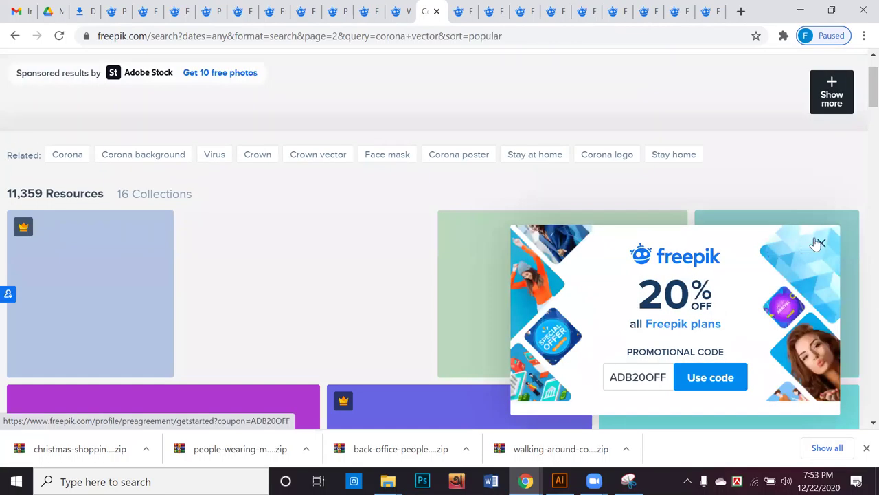
click(820, 243)
scroll(565, 268, down, 2)
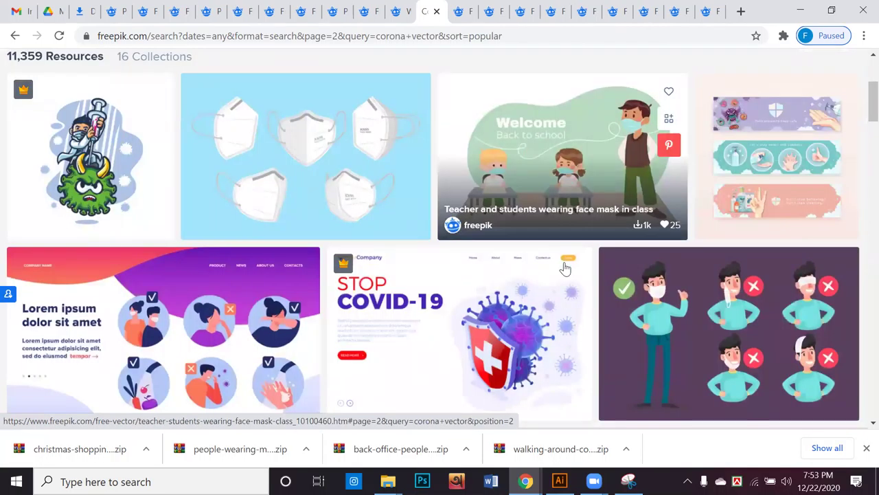
scroll(565, 268, down, 1)
scroll(564, 268, down, 3)
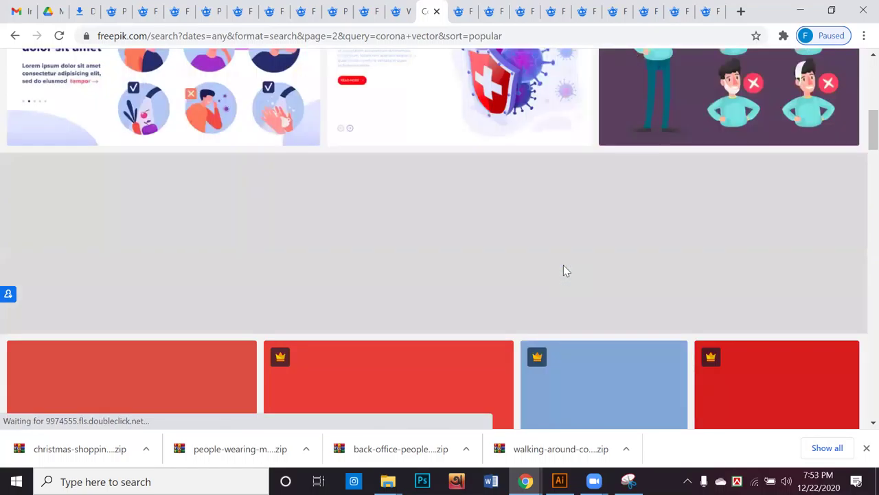
scroll(563, 270, up, 2)
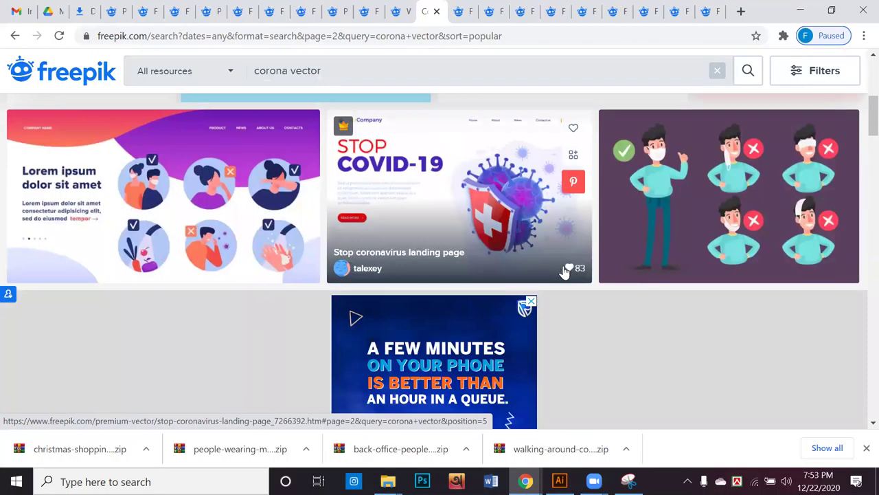
scroll(563, 271, down, 5)
scroll(563, 271, down, 1)
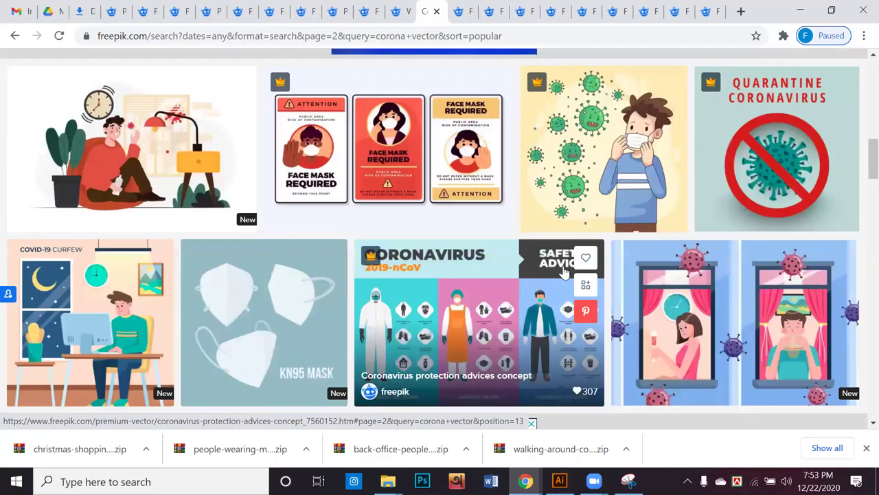
scroll(563, 271, down, 2)
scroll(563, 271, down, 1)
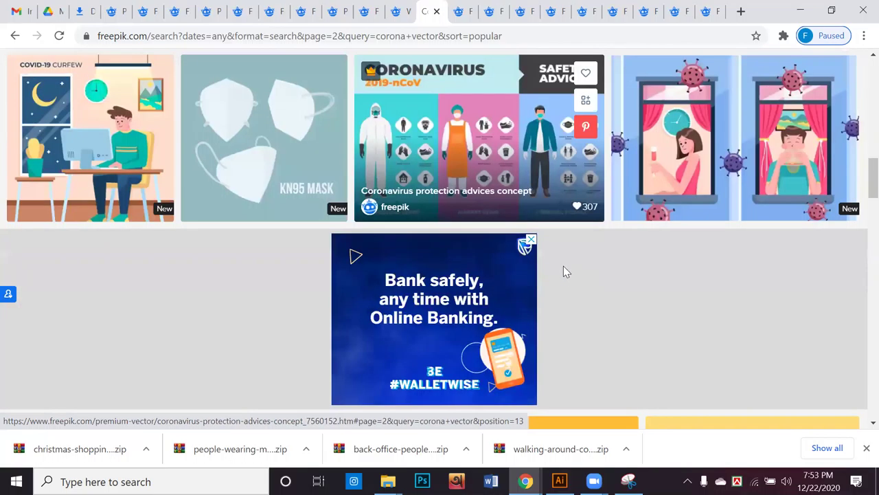
scroll(563, 271, down, 4)
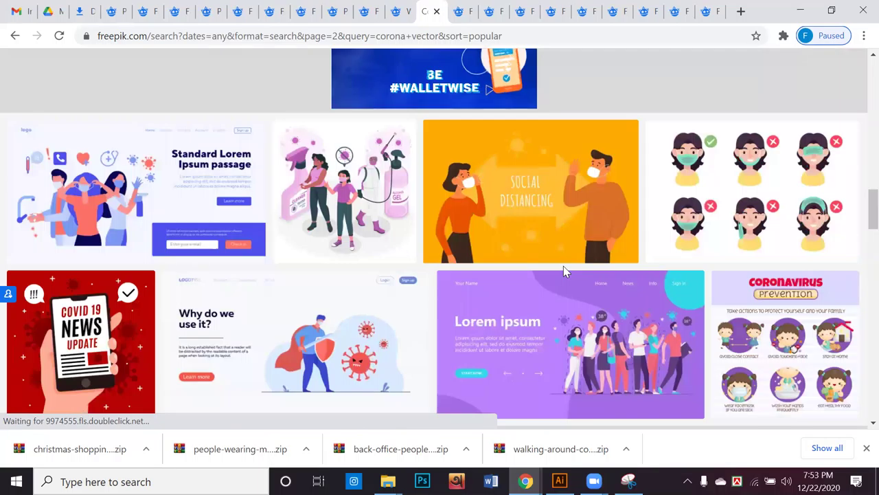
scroll(563, 271, down, 1)
Browse down through the page 2 thumbnails of masked people and virus designs
mouse_move(564, 271)
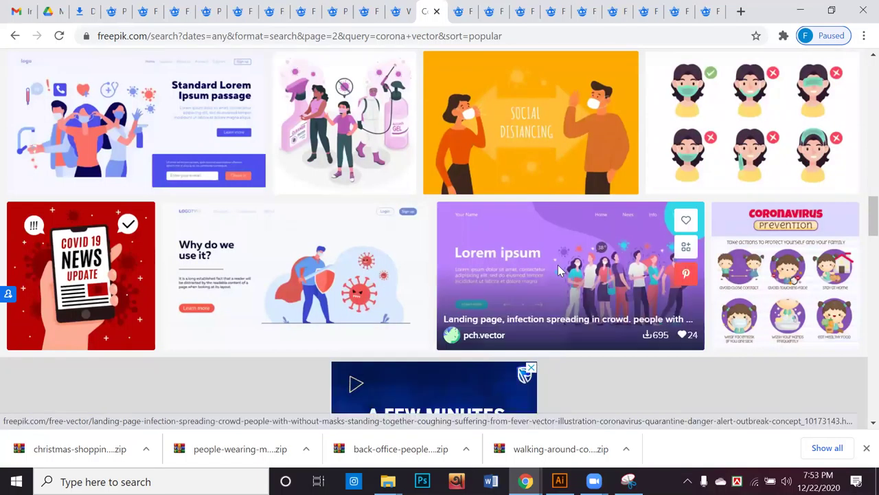
scroll(558, 270, down, 3)
scroll(559, 269, down, 3)
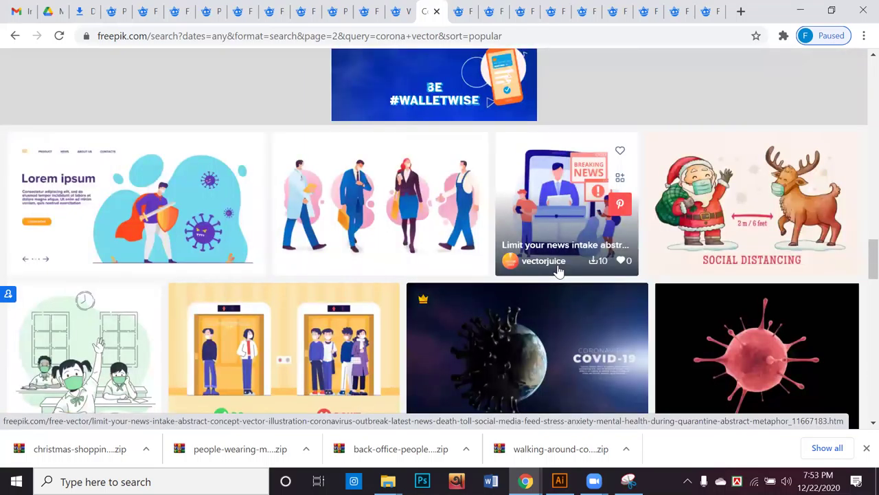
scroll(558, 271, down, 2)
scroll(558, 272, down, 1)
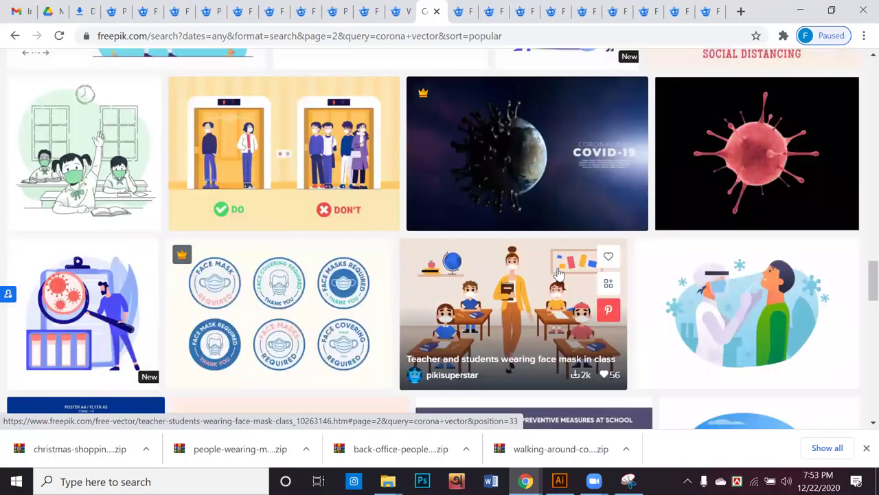
scroll(558, 273, down, 3)
scroll(558, 272, down, 1)
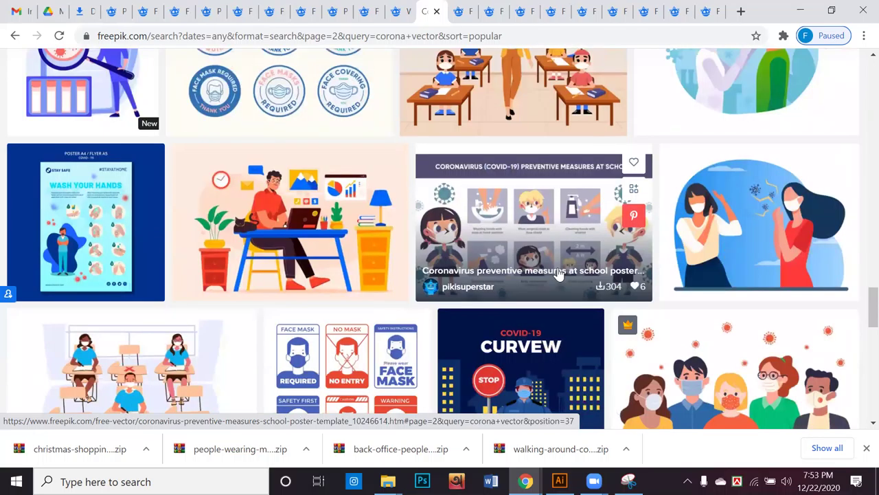
scroll(557, 273, down, 1)
scroll(557, 273, down, 3)
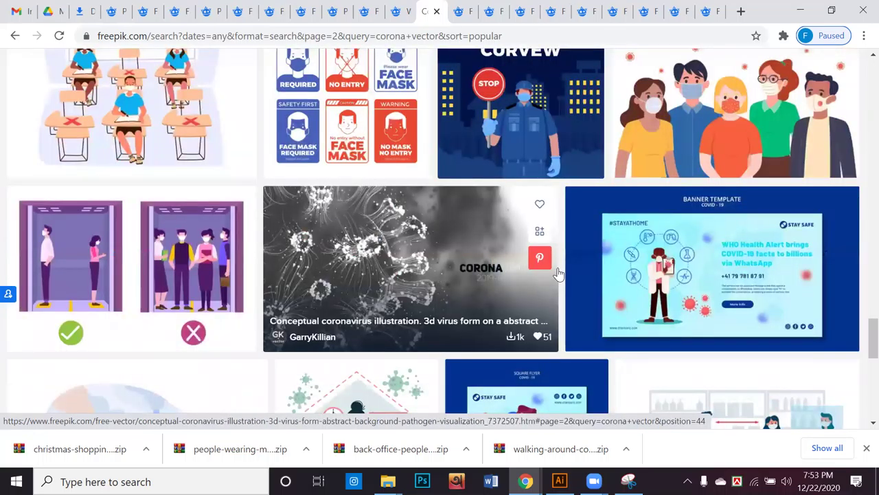
scroll(558, 273, down, 1)
scroll(558, 272, down, 4)
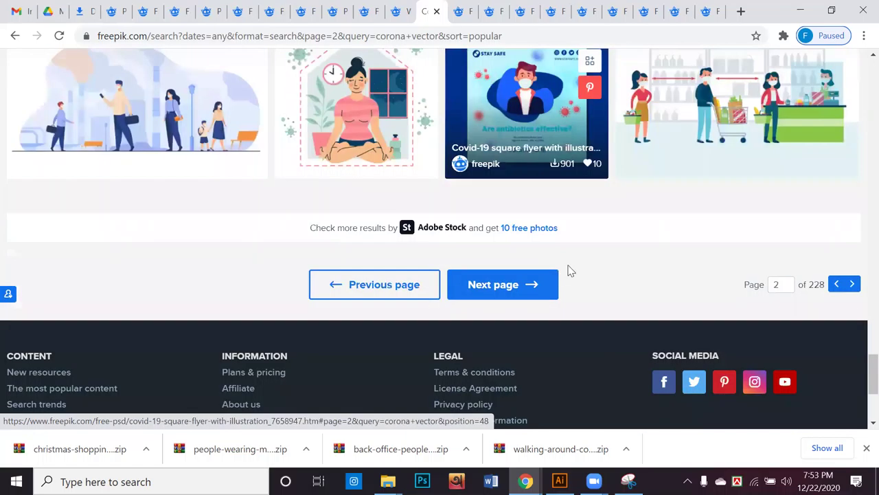
scroll(578, 265, up, 1)
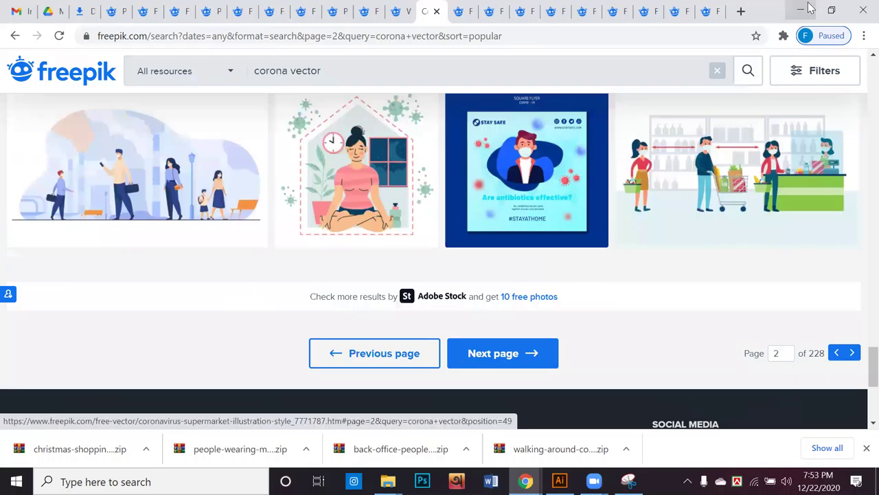
Download the town city street summer illustration as a free attributed file, dismissing the limit offer
click(455, 12)
scroll(693, 243, down, 2)
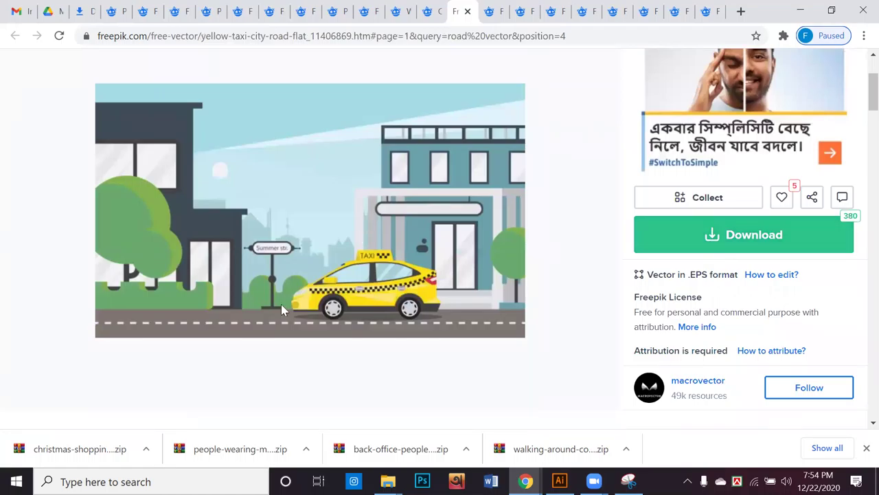
click(488, 13)
click(515, 9)
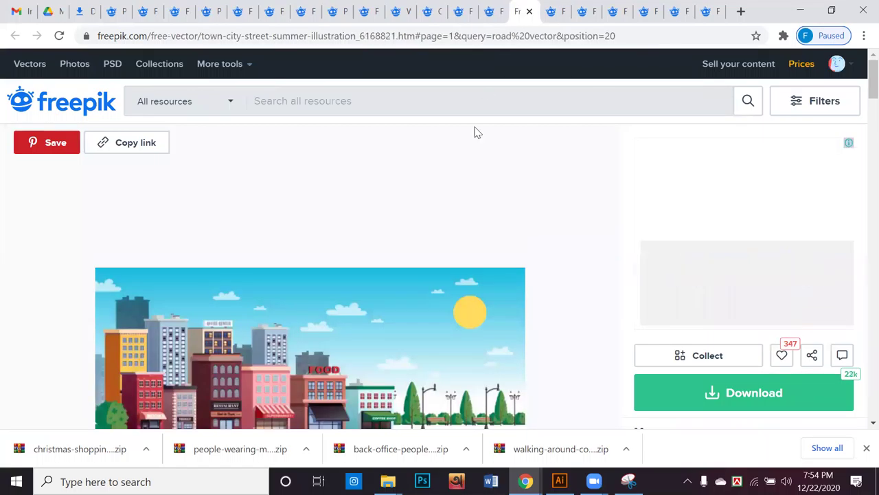
scroll(474, 135, down, 3)
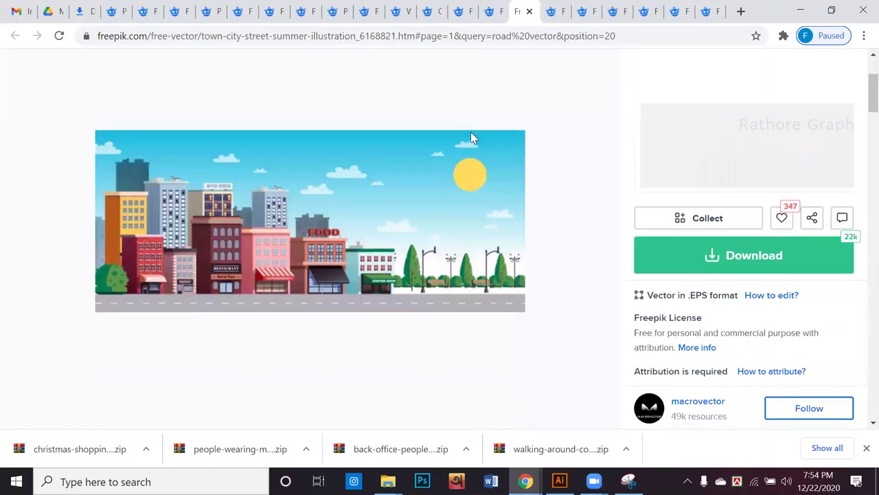
click(743, 260)
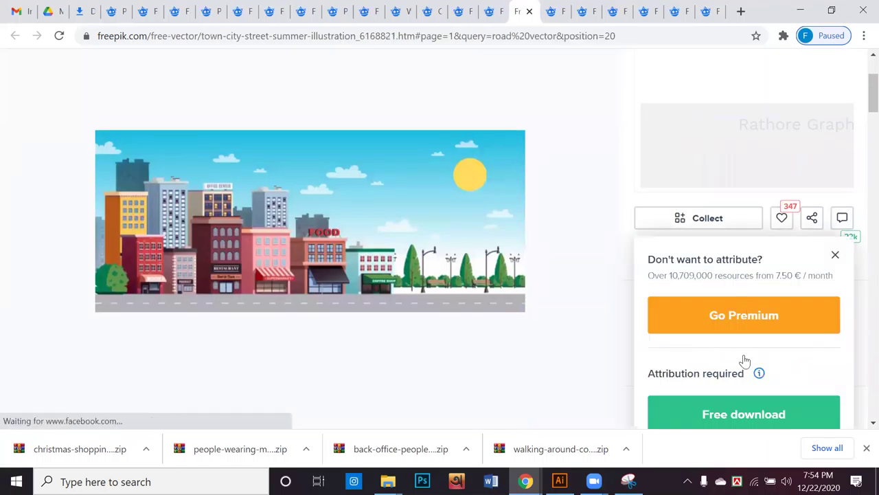
scroll(746, 361, down, 3)
click(751, 277)
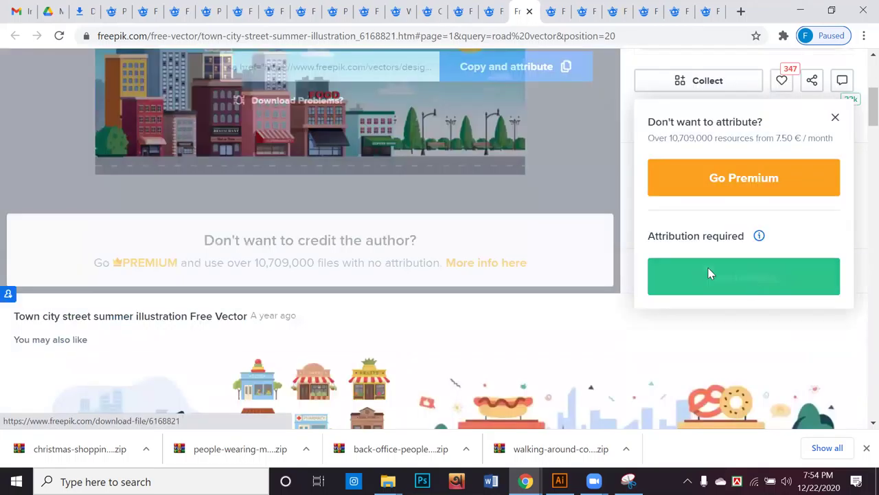
scroll(635, 286, down, 3)
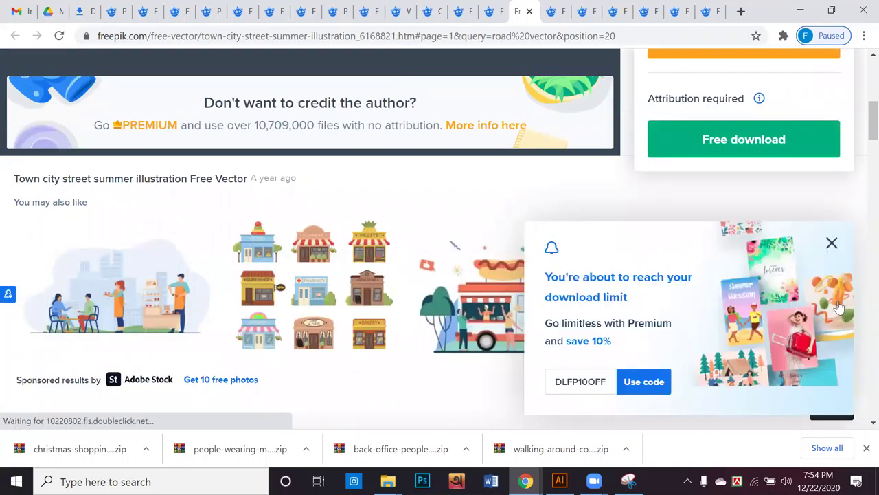
click(832, 243)
scroll(652, 337, down, 2)
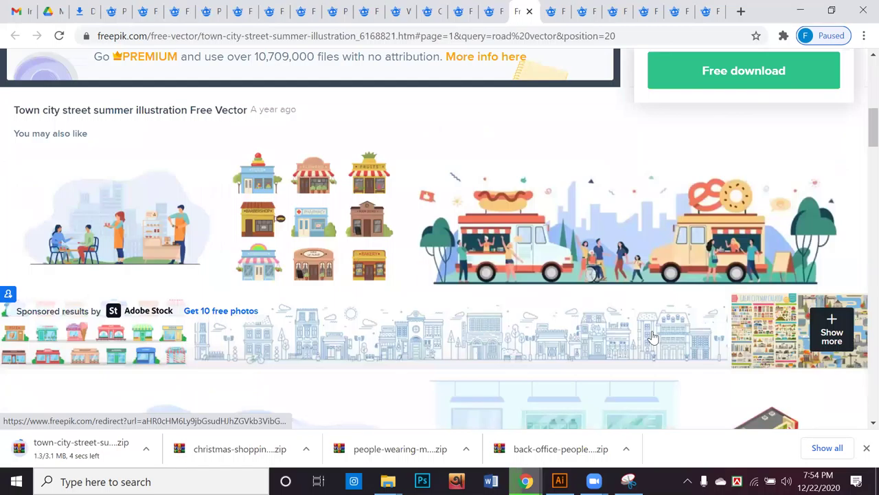
scroll(652, 336, down, 2)
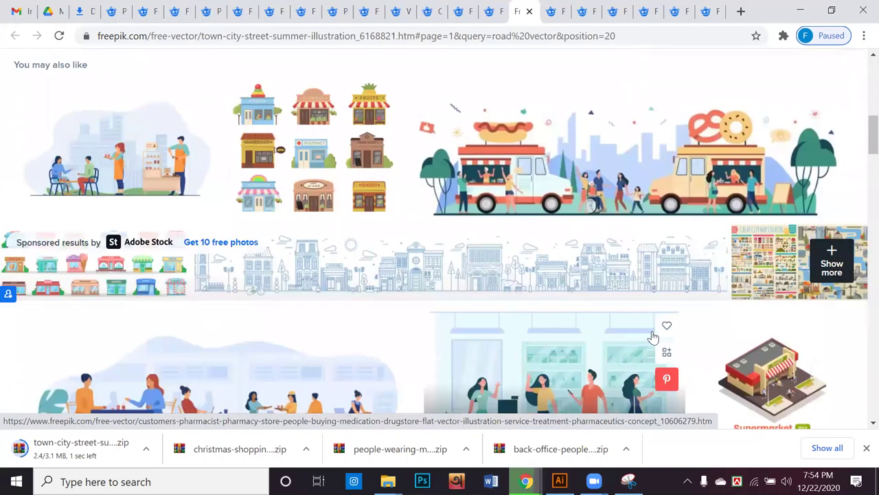
scroll(652, 336, down, 3)
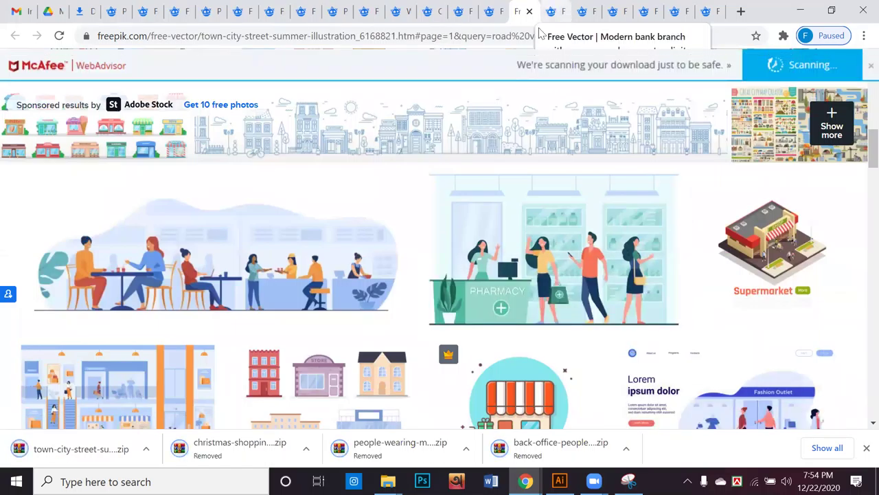
Download the COVID-19 falling virus vector as a free attributed file
key(ctrl+Tab)
click(579, 15)
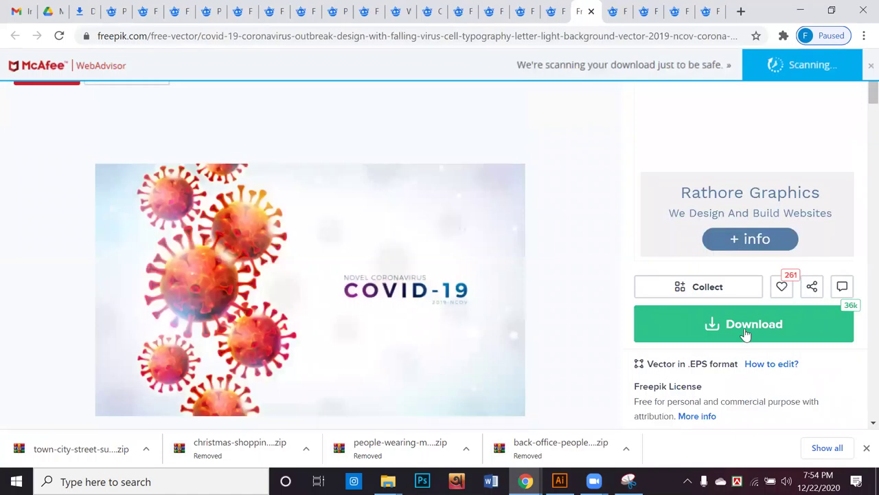
click(714, 339)
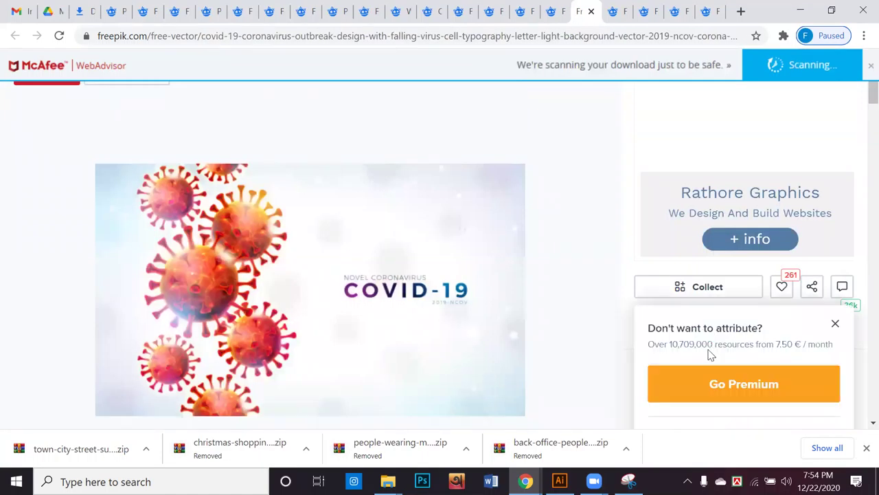
scroll(722, 316, down, 3)
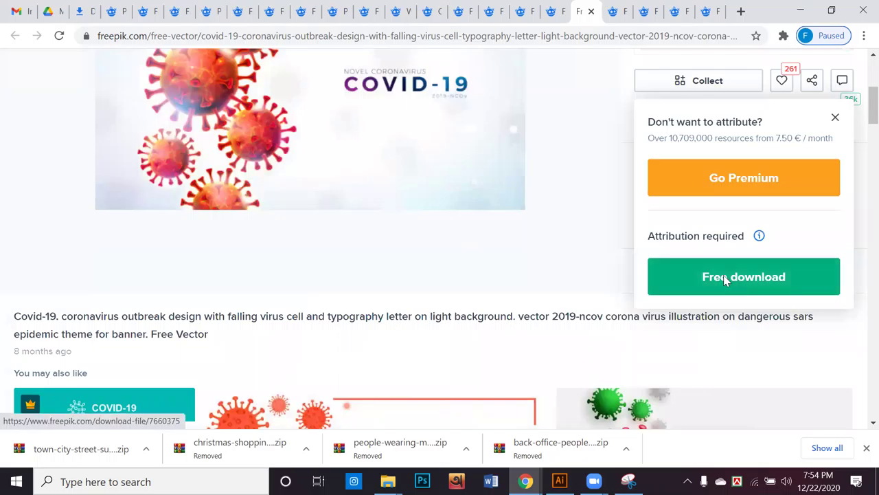
click(713, 277)
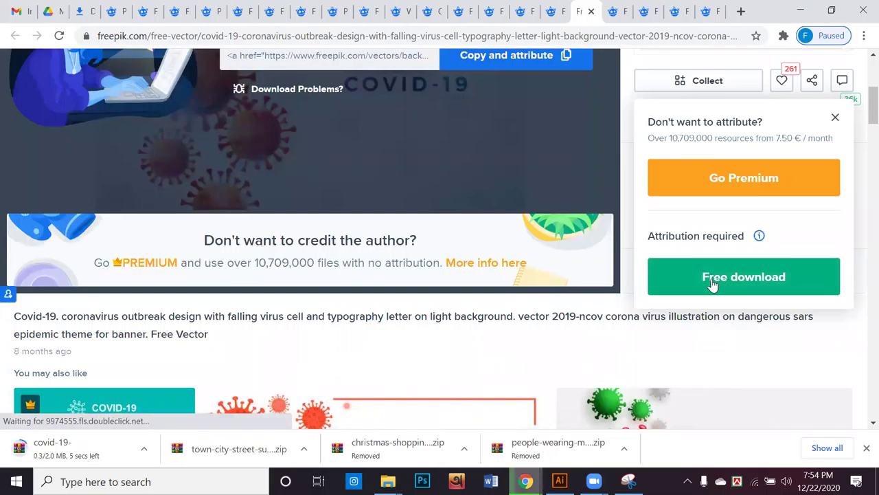
Download the back to work concept illustration as a free attributed file
click(613, 8)
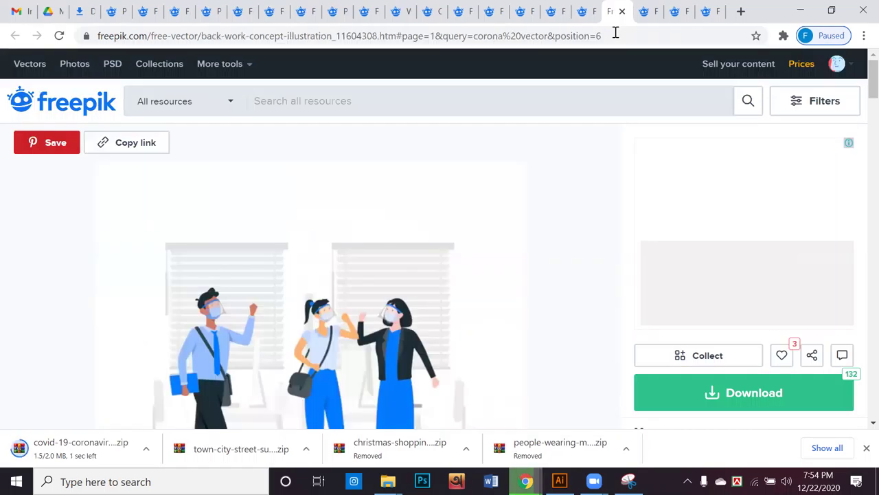
scroll(632, 130, down, 2)
click(660, 253)
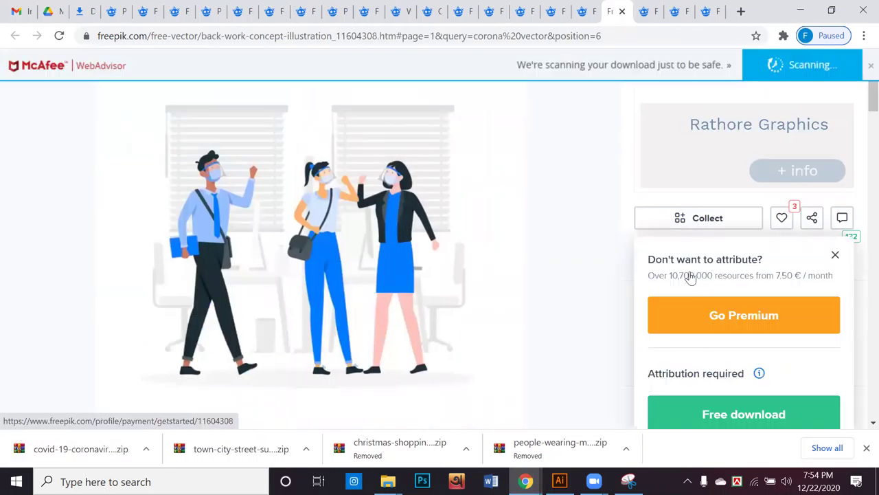
scroll(686, 281, down, 2)
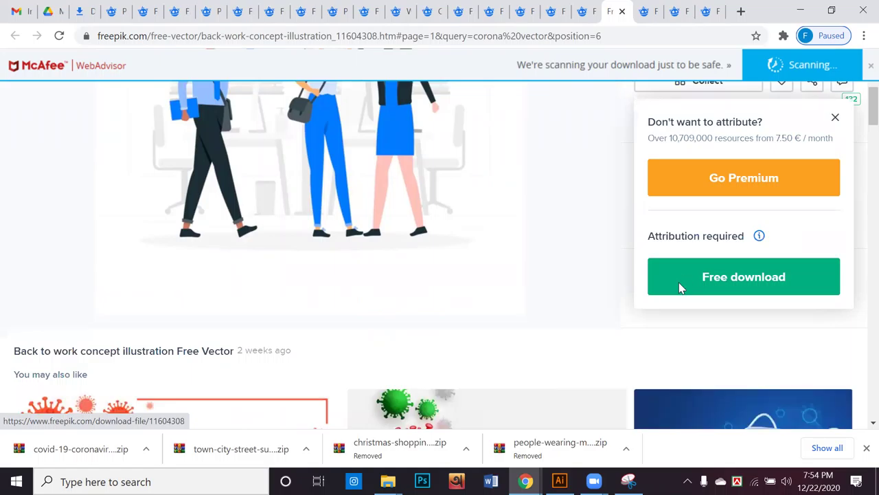
click(677, 289)
scroll(634, 286, down, 2)
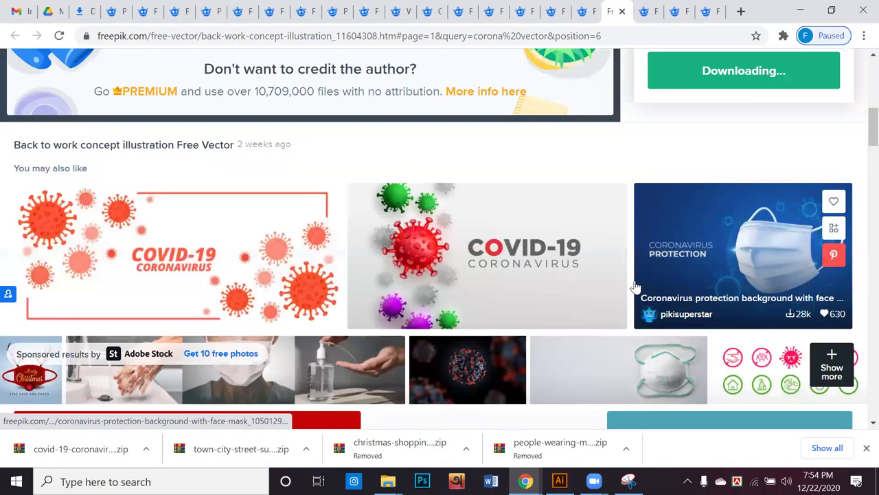
Open the 3D COVID-19 coronavirus vector details and scroll through its page
mouse_move(525, 261)
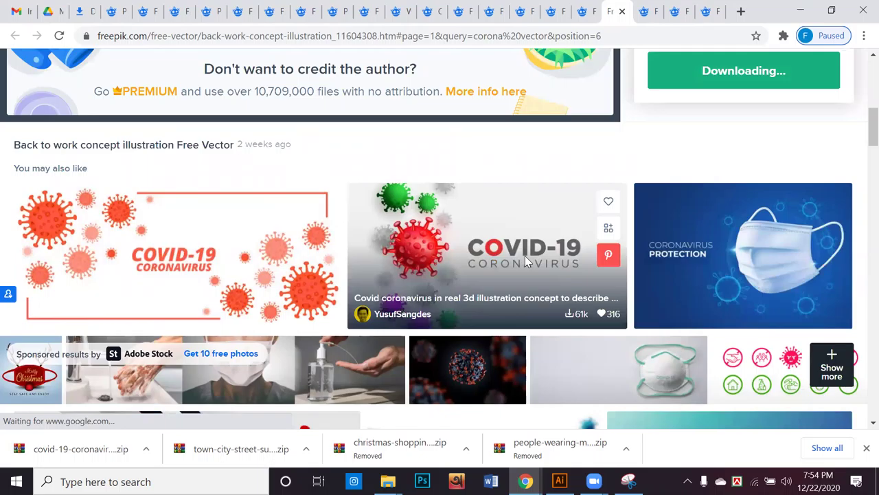
click(550, 303)
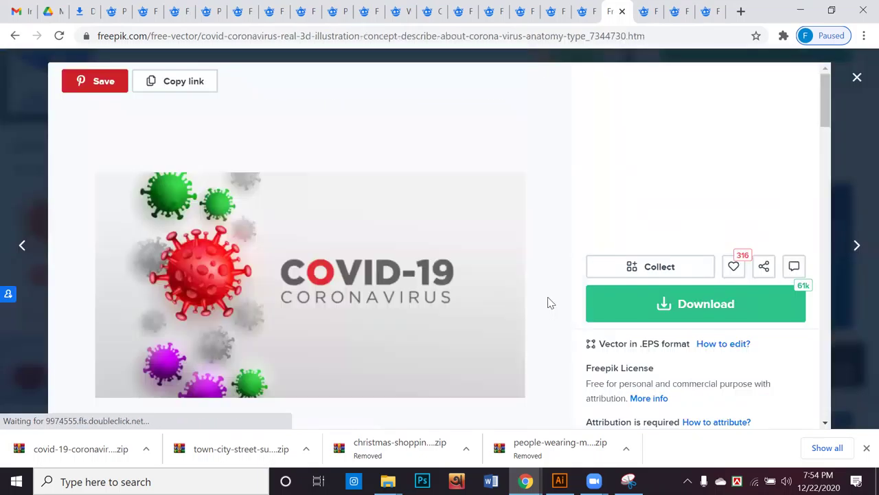
scroll(556, 229, down, 2)
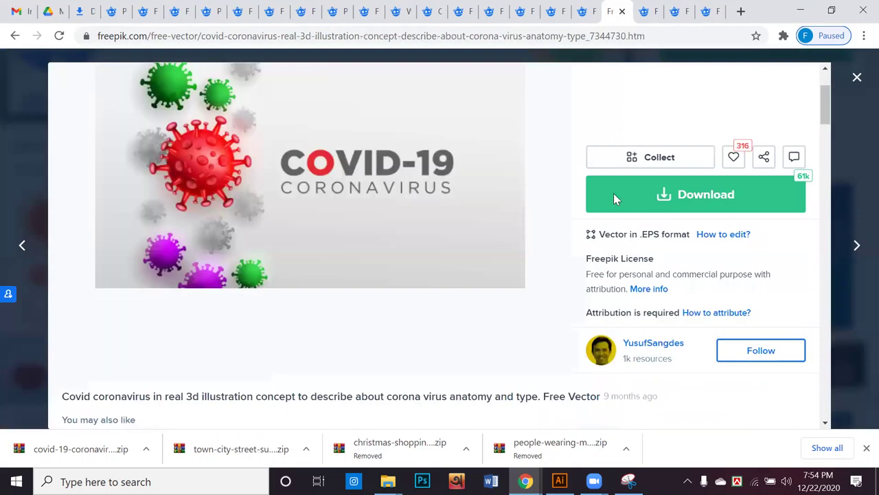
scroll(640, 180, down, 1)
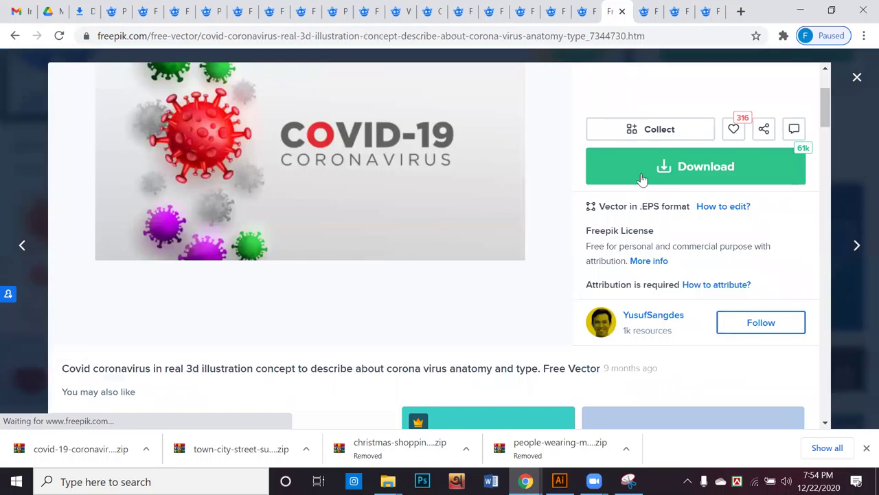
scroll(641, 180, down, 1)
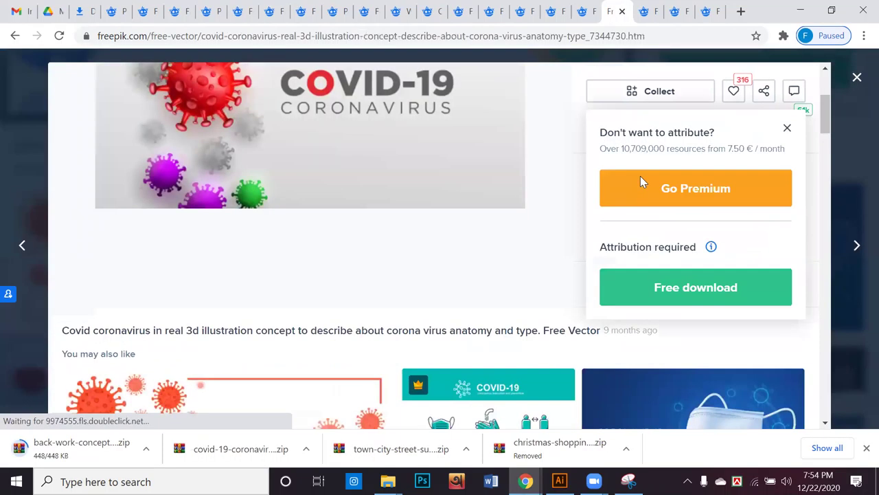
scroll(638, 185, down, 3)
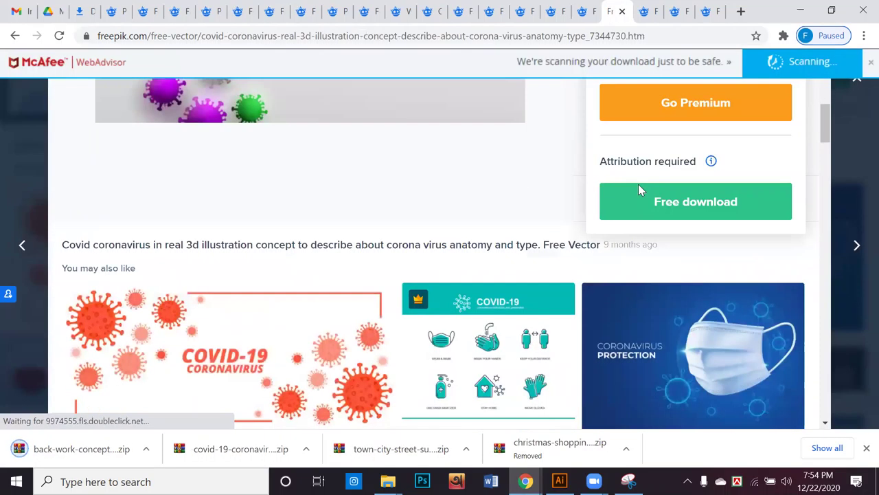
scroll(638, 186, down, 4)
scroll(639, 191, down, 2)
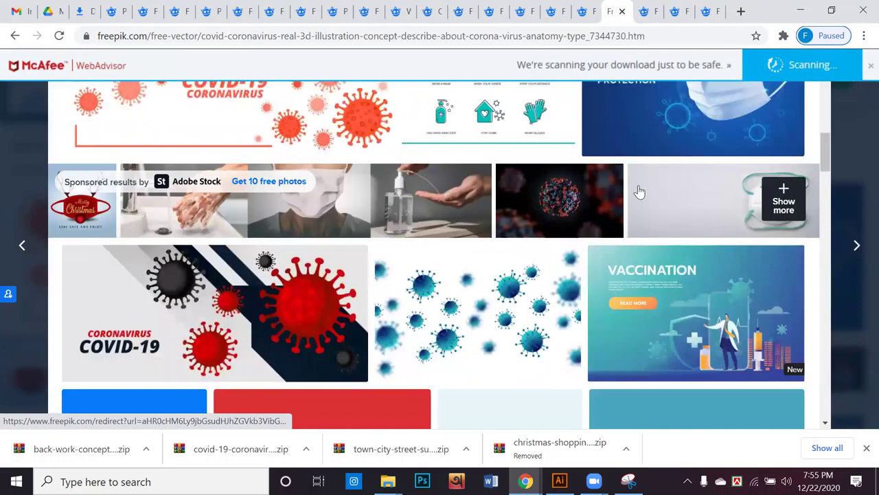
scroll(639, 192, down, 2)
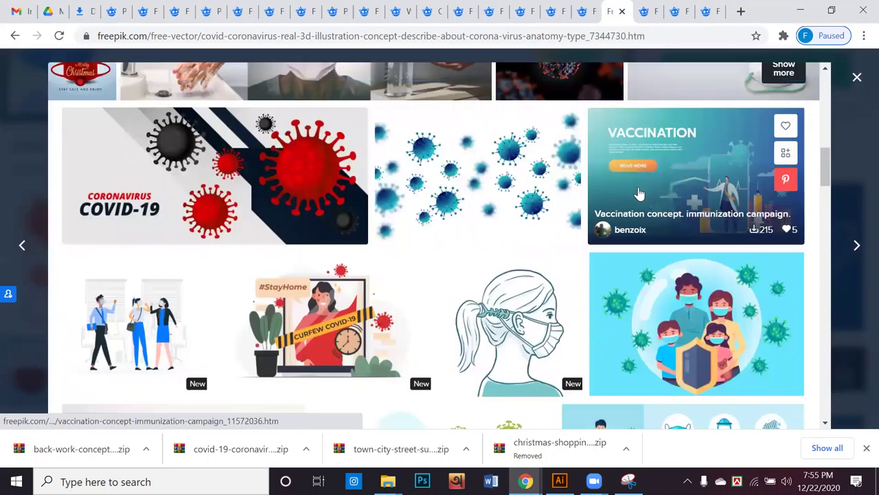
scroll(639, 194, down, 2)
scroll(639, 194, down, 1)
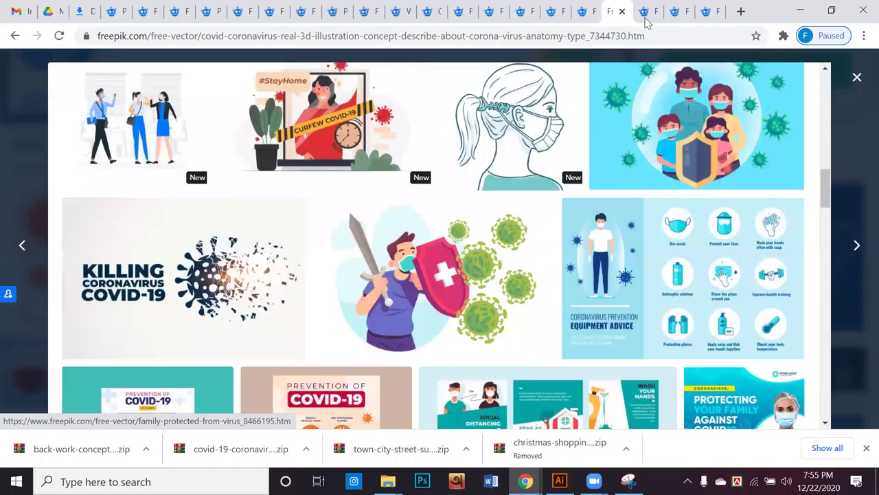
Start downloading the coronavirus outbreak vector from its Freepik tab
key(ctrl+Tab)
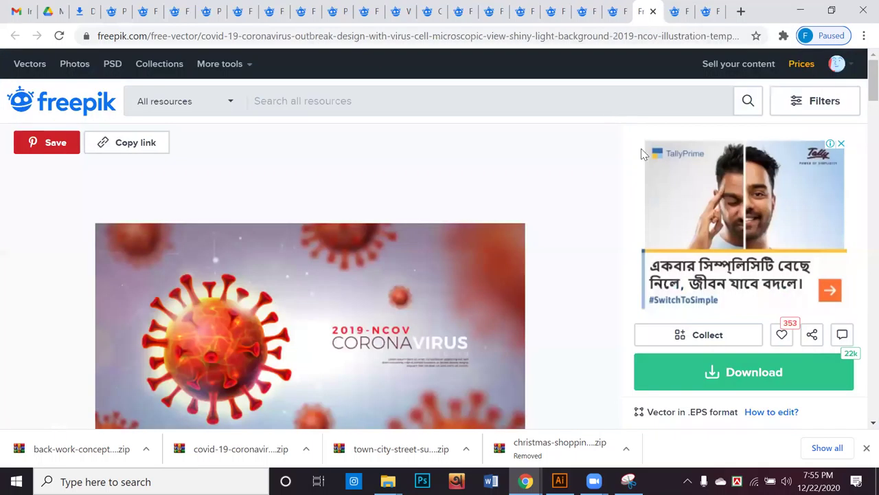
scroll(673, 216, down, 2)
click(673, 218)
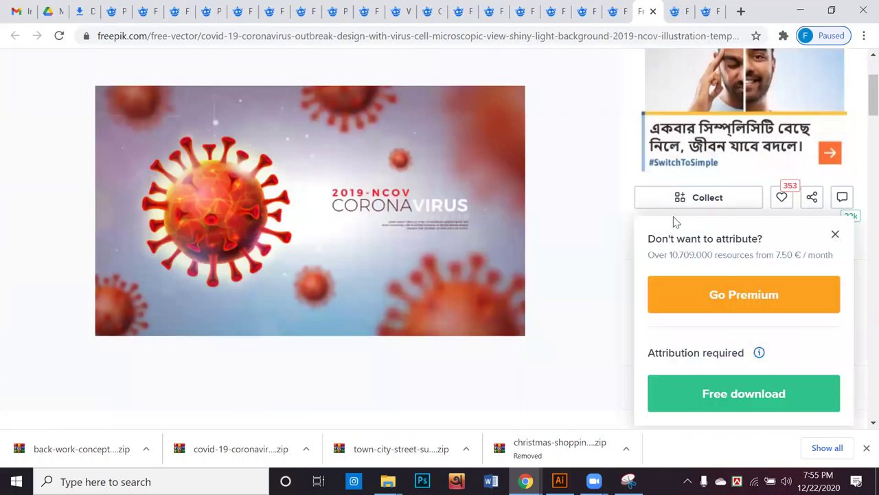
scroll(721, 259, down, 2)
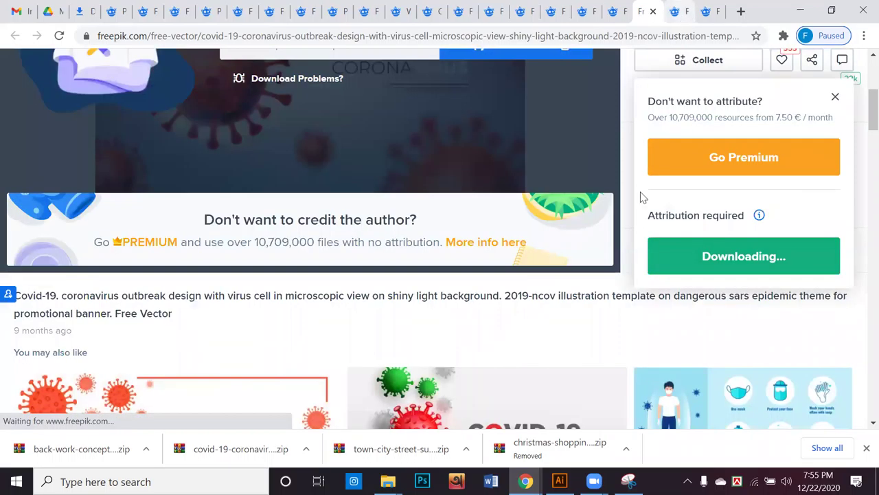
Look over the medical mask and face mask vector tabs, then minimise Chrome for File Explorer
key(ctrl+Tab)
scroll(656, 110, down, 5)
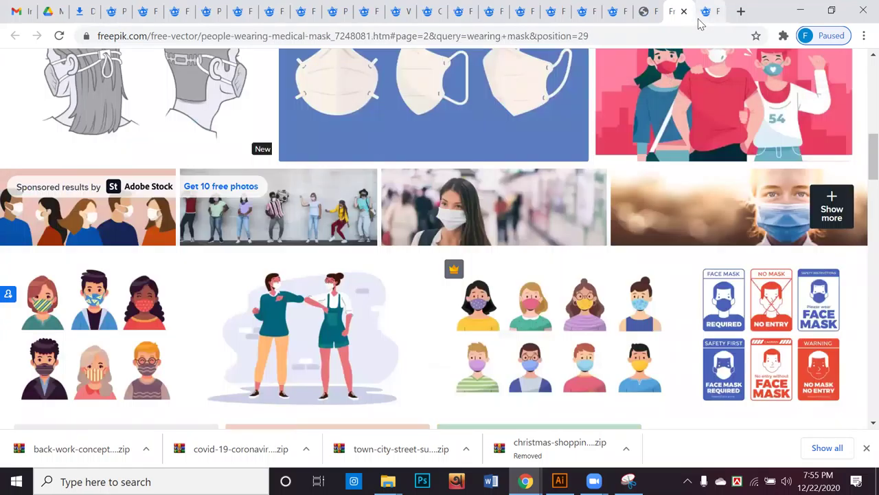
key(ctrl+Tab)
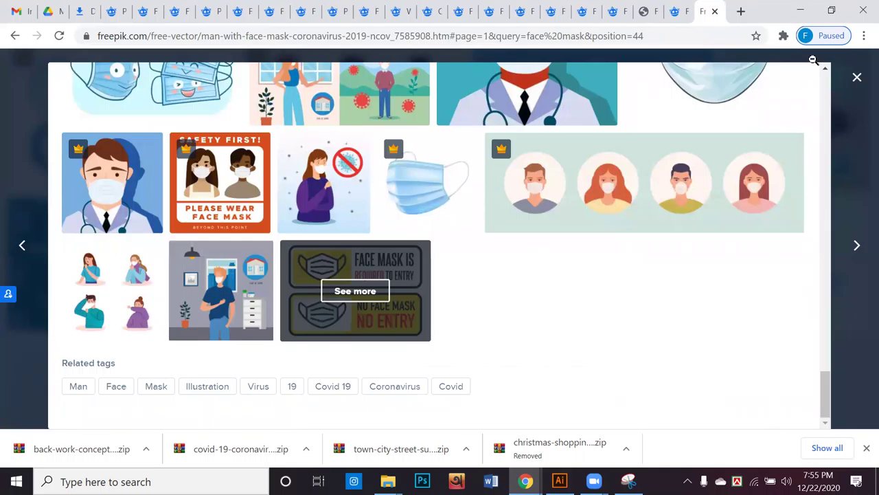
click(800, 11)
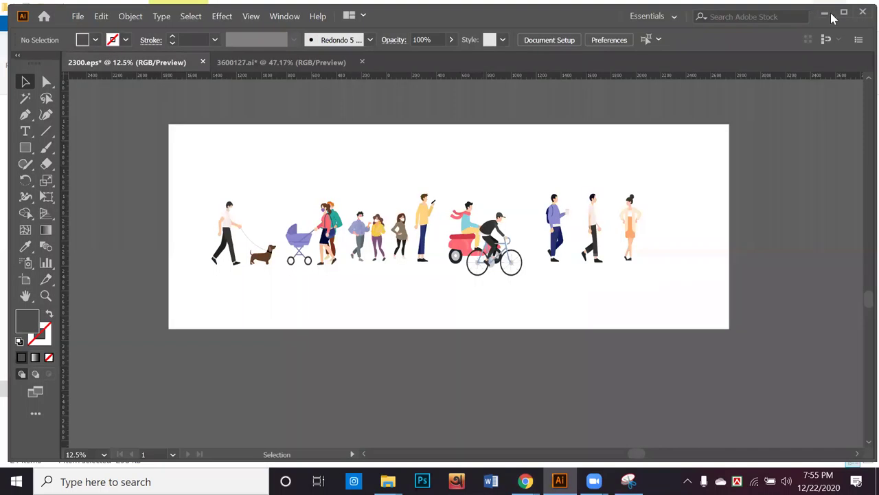
key(alt+Tab)
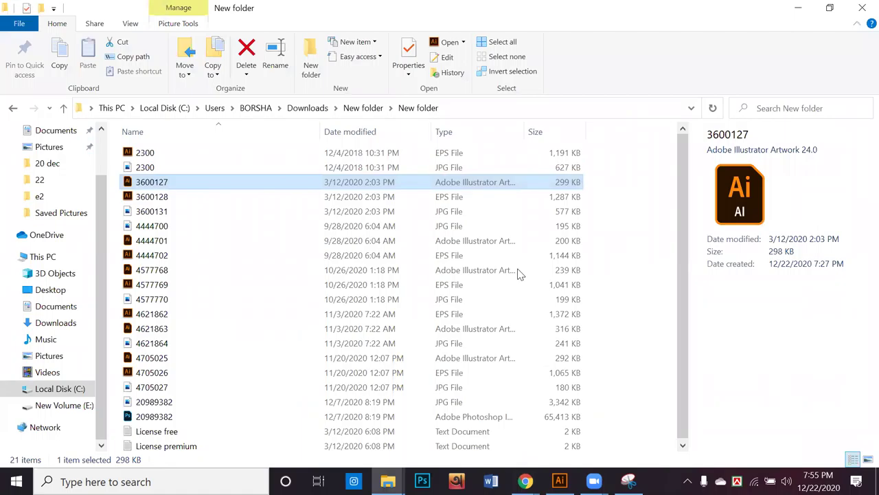
Extract the three downloaded Freepik archives into Downloads, replacing existing files
click(20, 109)
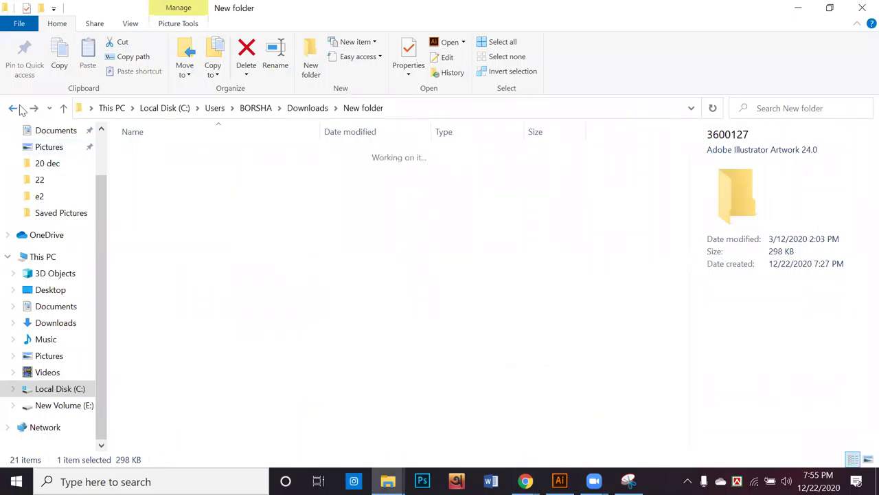
click(20, 109)
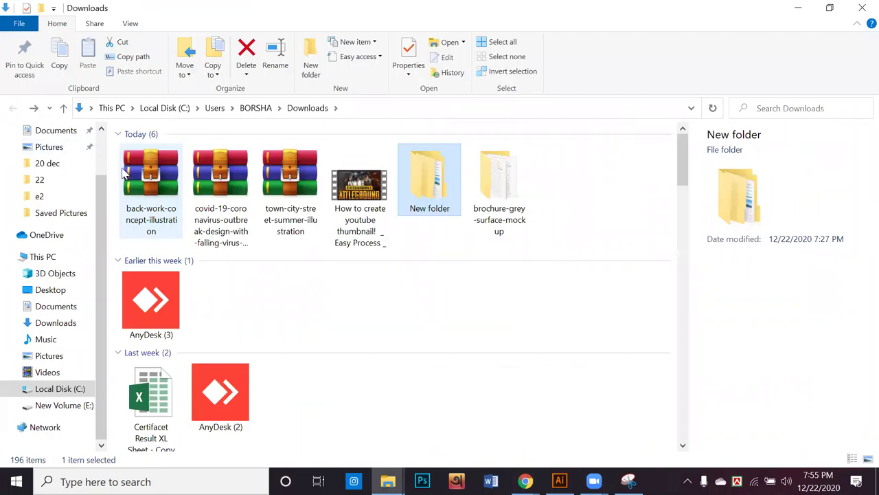
shift+click(302, 221)
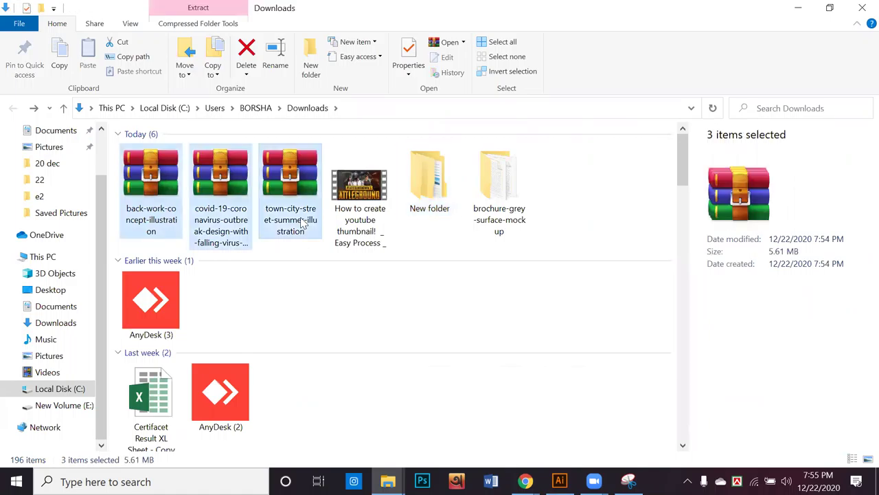
right_click(302, 222)
click(435, 234)
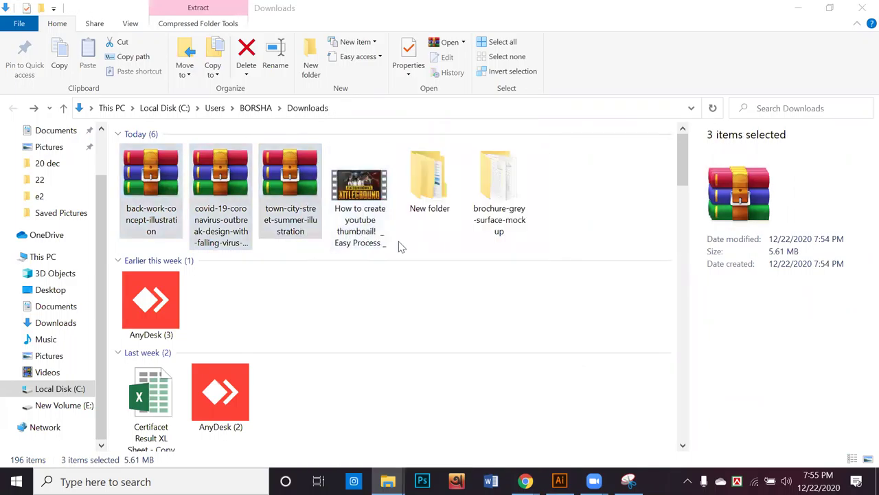
click(478, 372)
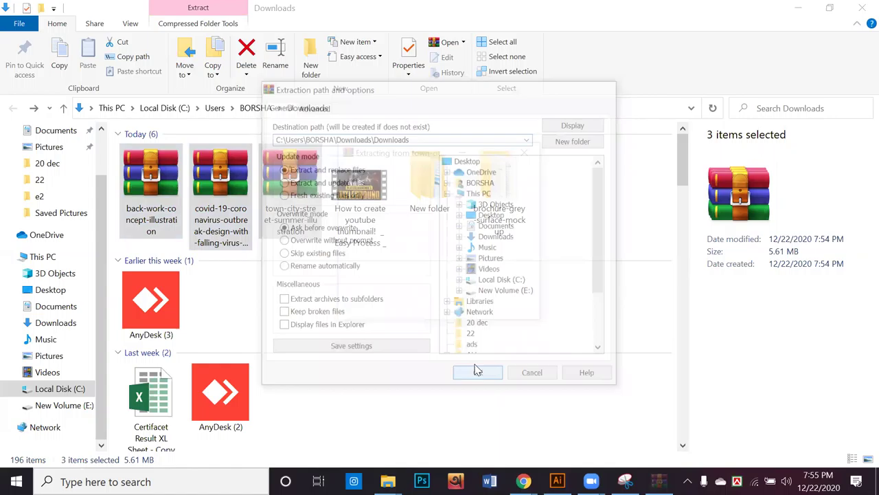
click(415, 309)
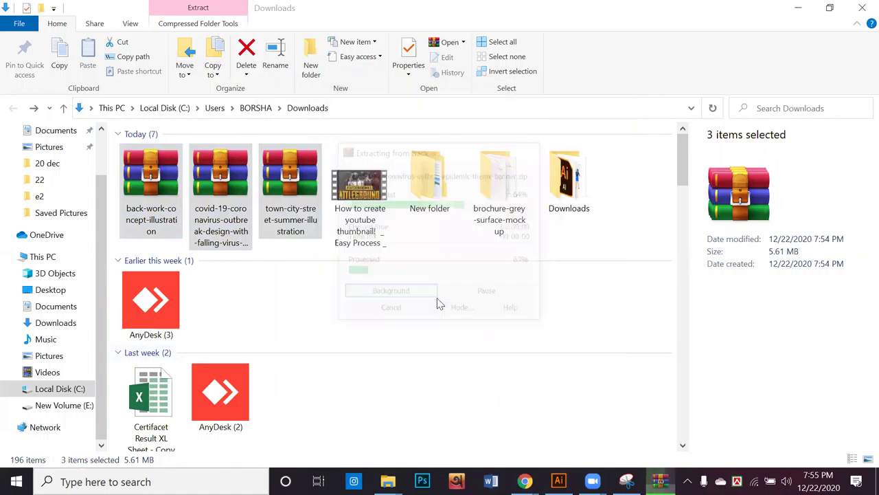
Open 4735924.ai from the extracted folder and accept the colour profile prompt
double_click(560, 198)
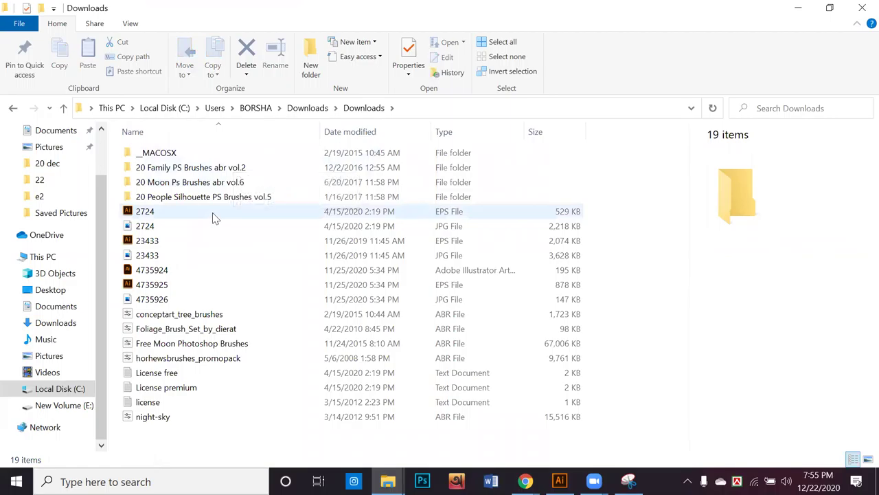
click(182, 270)
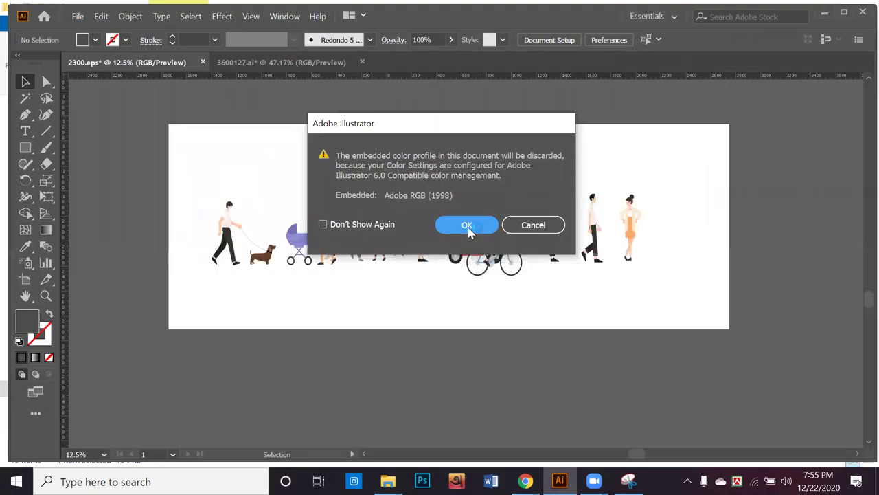
click(471, 225)
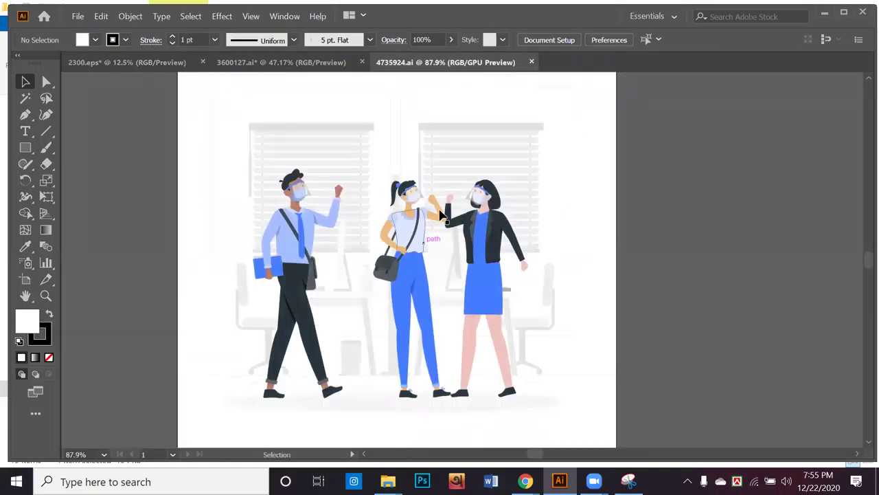
Bring the three masked office workers from 4735924.ai into 2300.eps and enlarge them
click(412, 255)
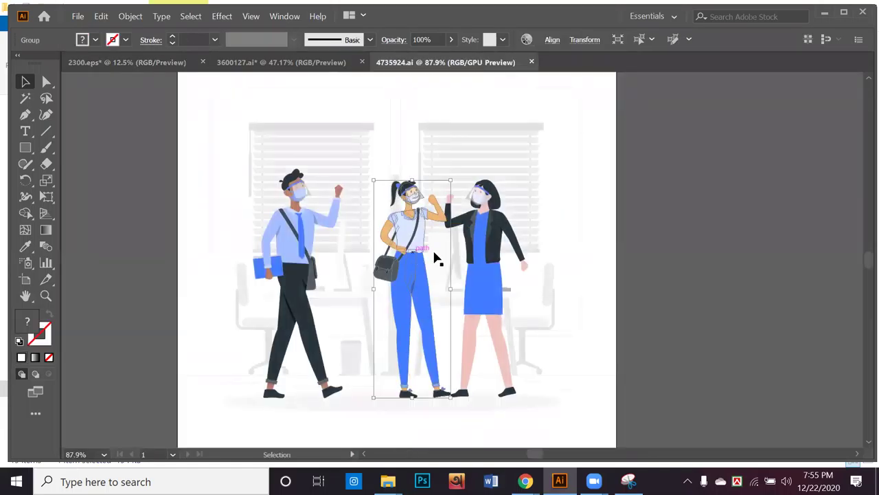
shift+click(485, 280)
shift+click(305, 254)
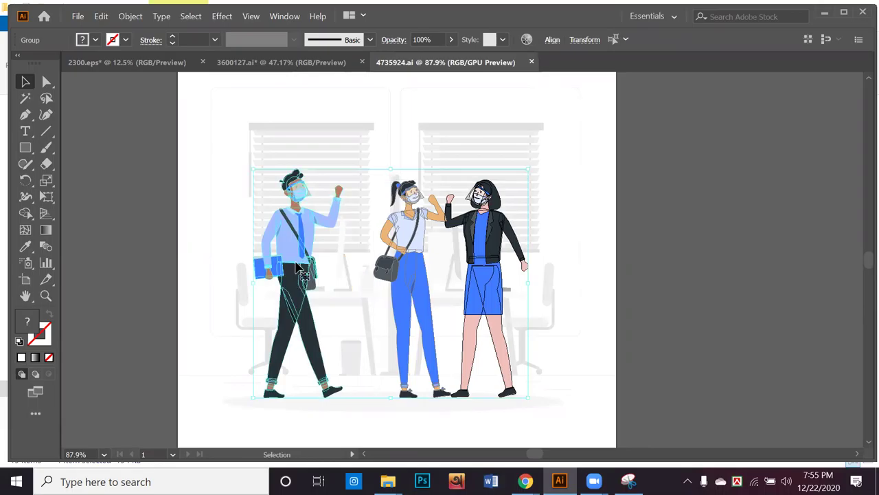
drag(308, 251, 683, 285)
scroll(681, 289, down, 2)
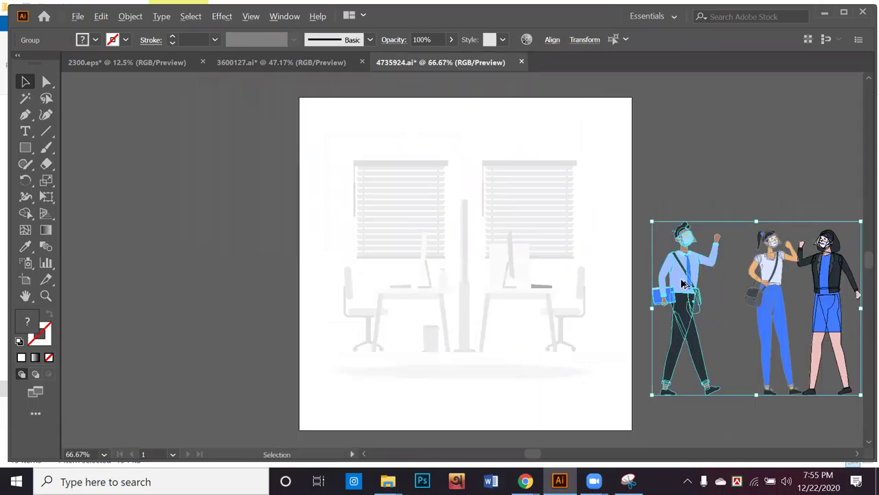
drag(753, 275, 343, 319)
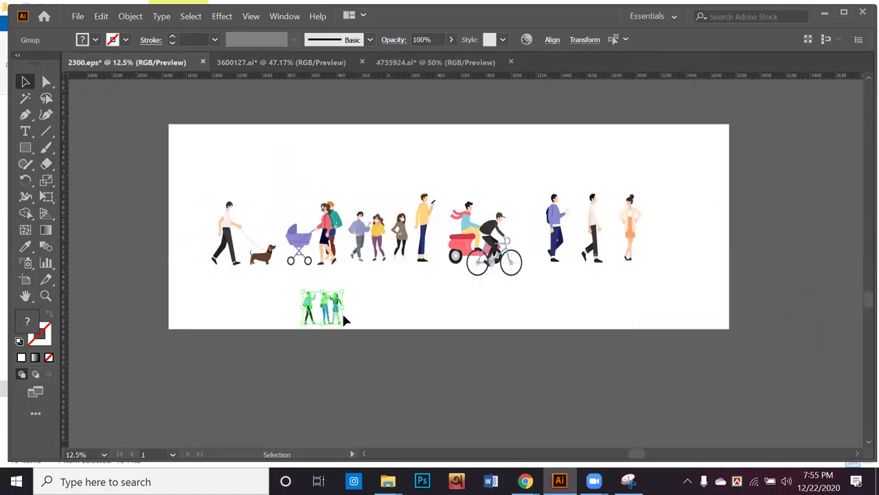
drag(356, 282, 387, 202)
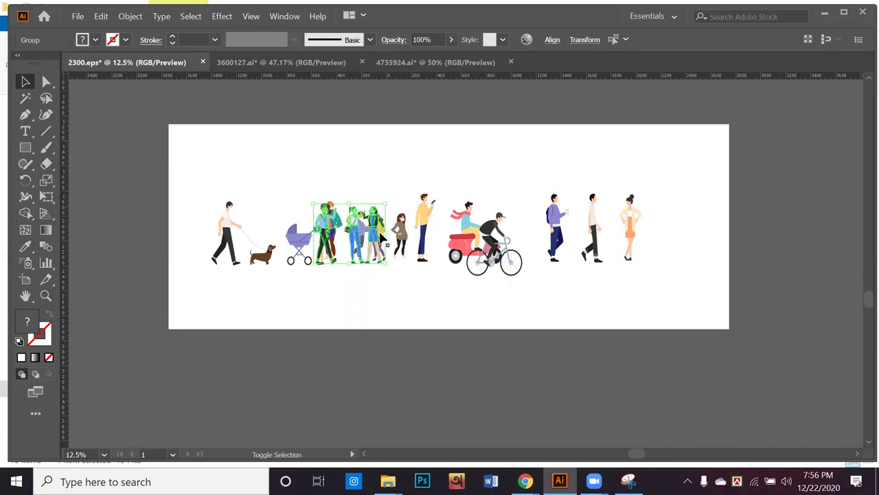
drag(376, 253, 689, 277)
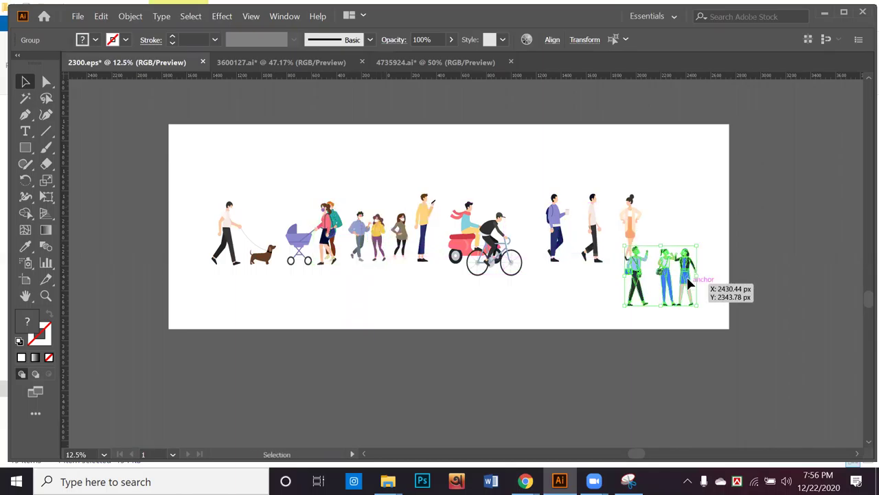
click(731, 320)
Delete the three standing figures on the right and place the workers group beside the cyclist
drag(555, 198, 549, 207)
key(Delete)
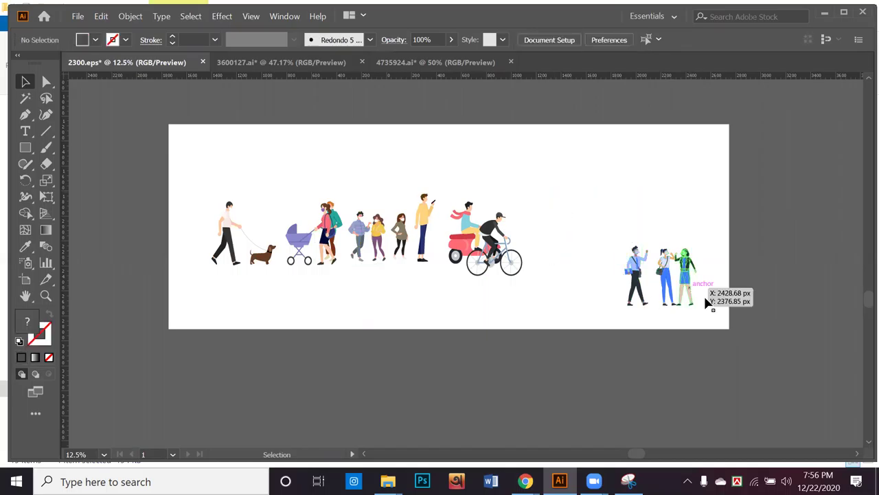
click(691, 294)
click(712, 300)
drag(685, 277, 739, 305)
click(739, 304)
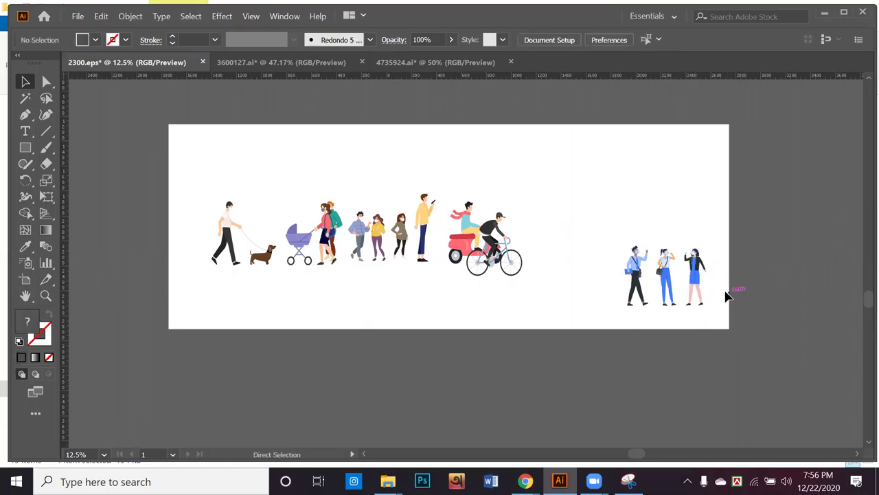
key(ctrl+z)
key(ctrl+z)
drag(642, 265, 571, 221)
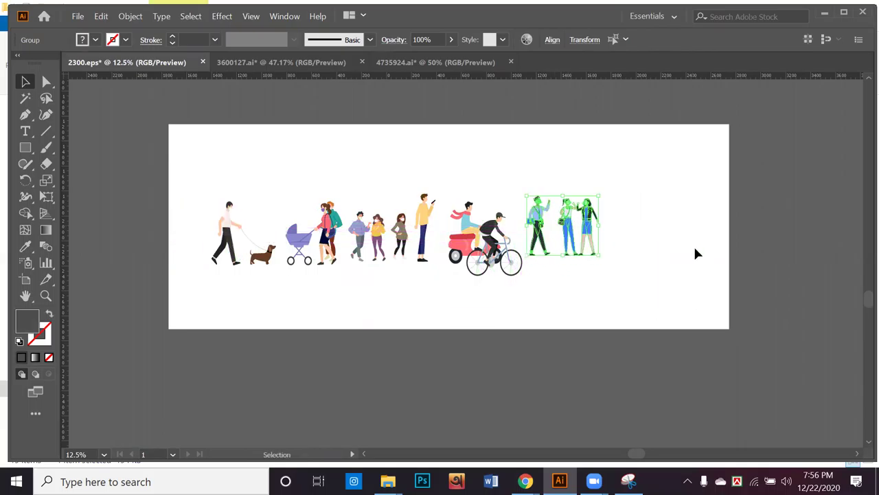
click(693, 246)
drag(682, 254, 704, 276)
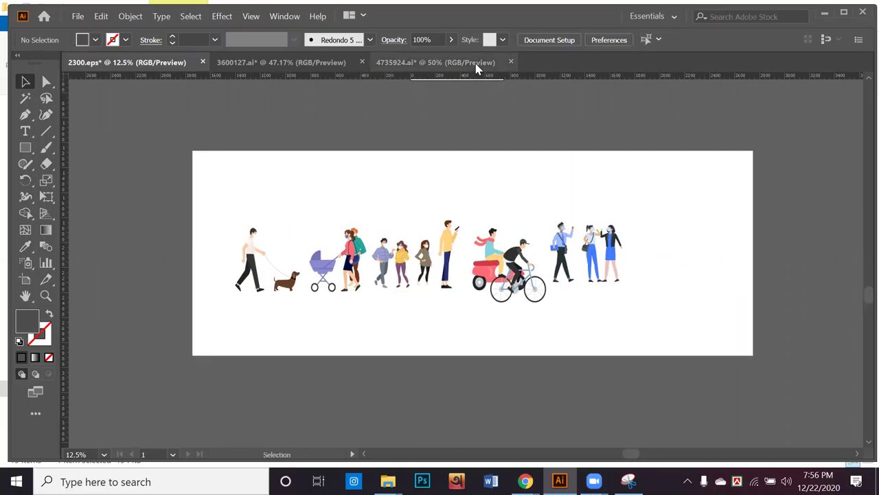
click(822, 13)
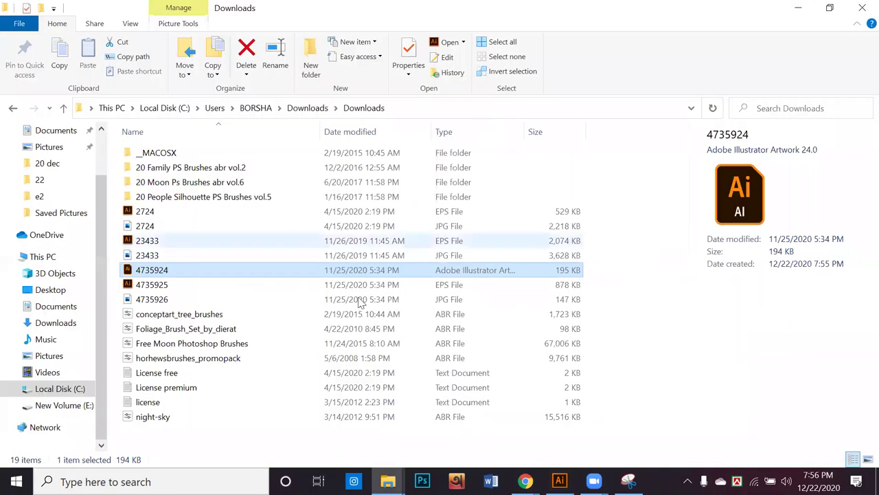
click(280, 287)
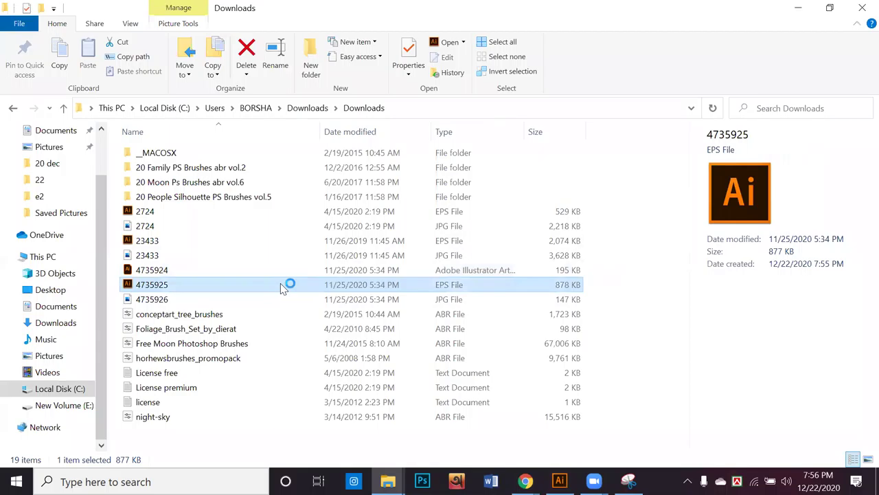
click(465, 226)
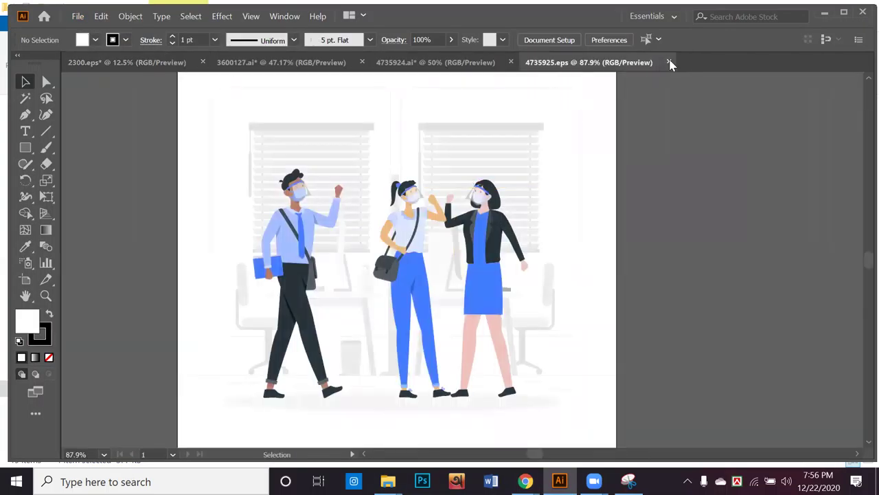
click(669, 63)
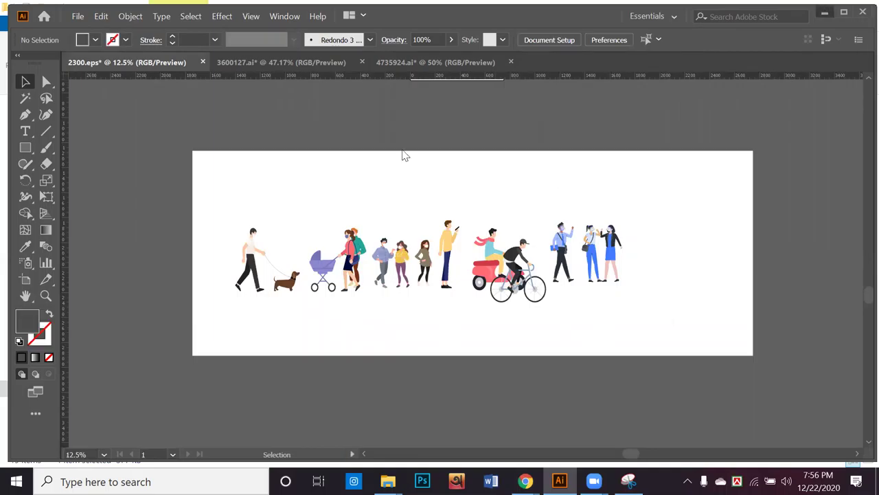
key(alt+Tab)
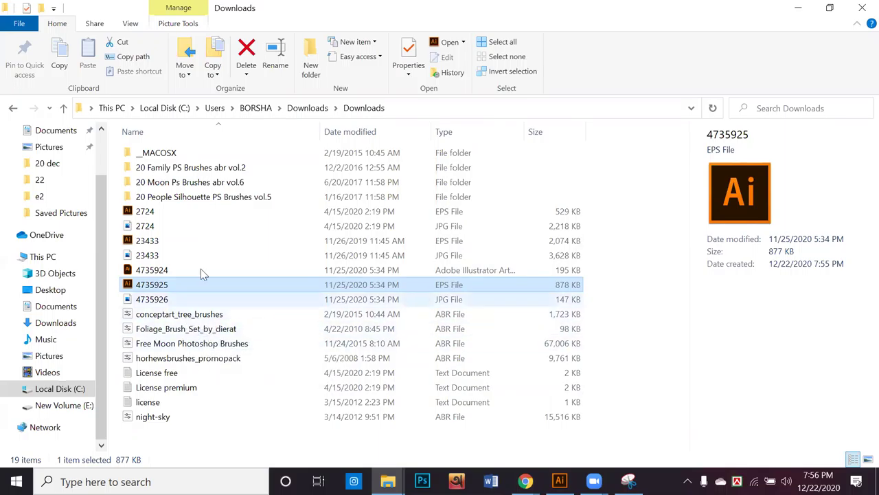
click(189, 244)
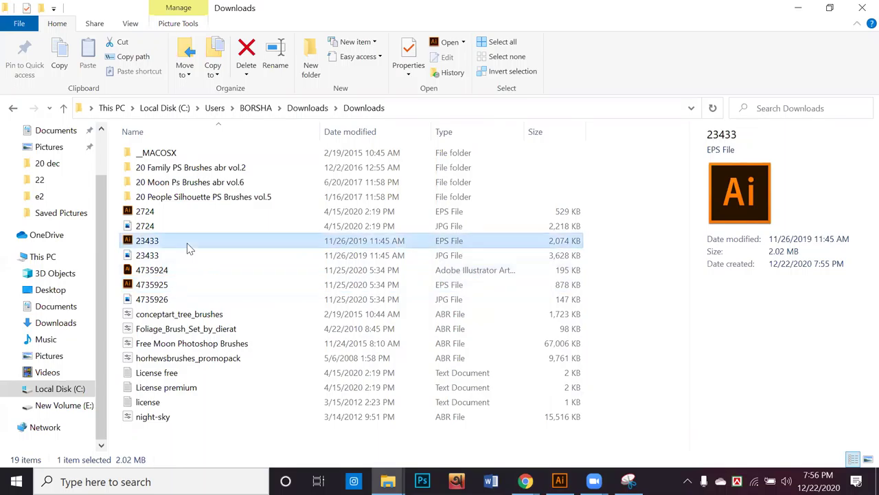
right_click(189, 244)
Copy the whole 23433 city artwork into 2300.eps, stretched across most of the artboard
double_click(533, 235)
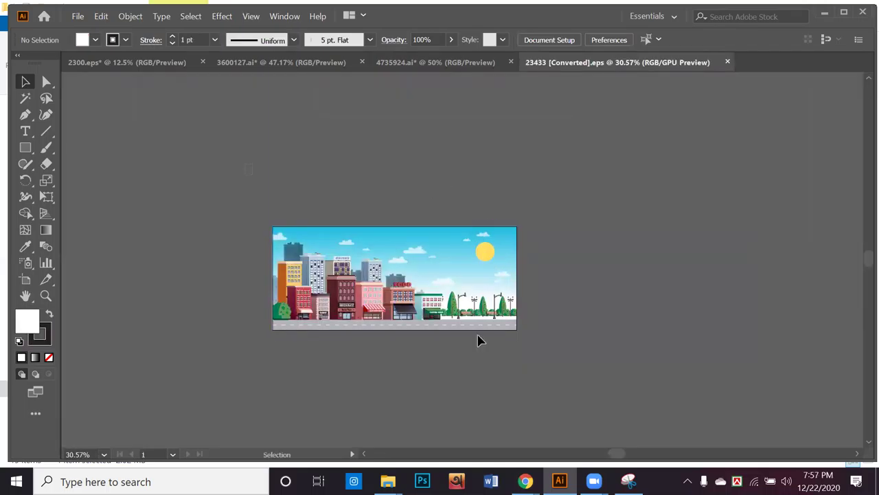
key(ctrl+a)
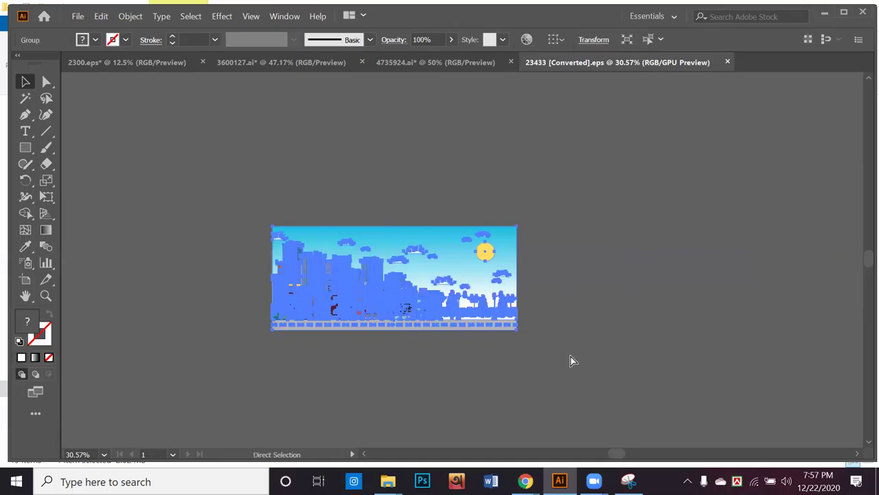
drag(381, 195, 246, 67)
drag(166, 62, 165, 62)
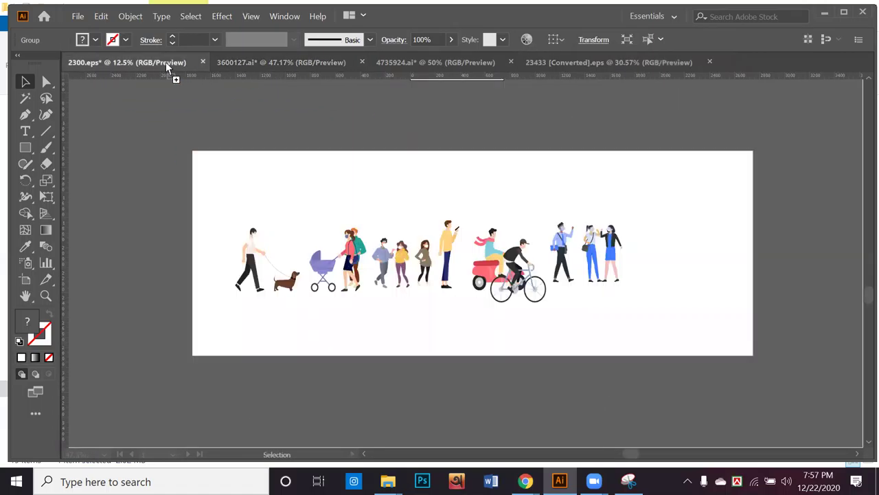
drag(507, 341, 779, 144)
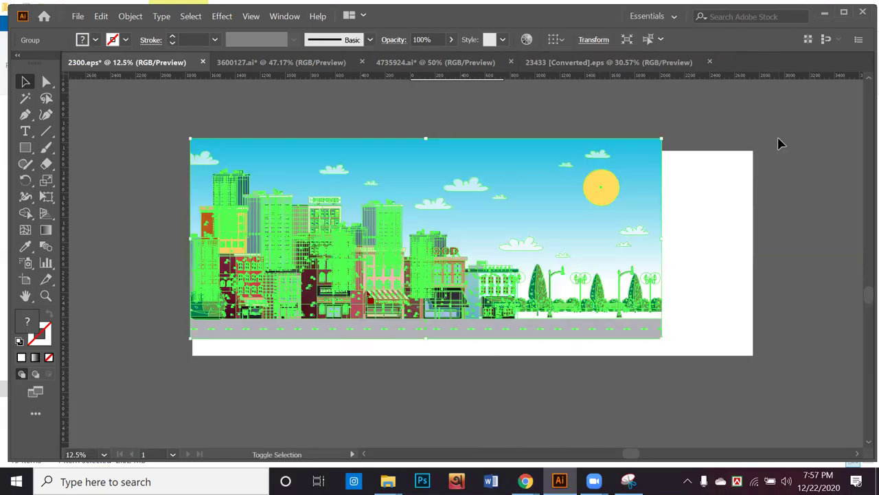
Send the city artwork to the back, delete the covering white rectangle and shift the city up
right_click(608, 175)
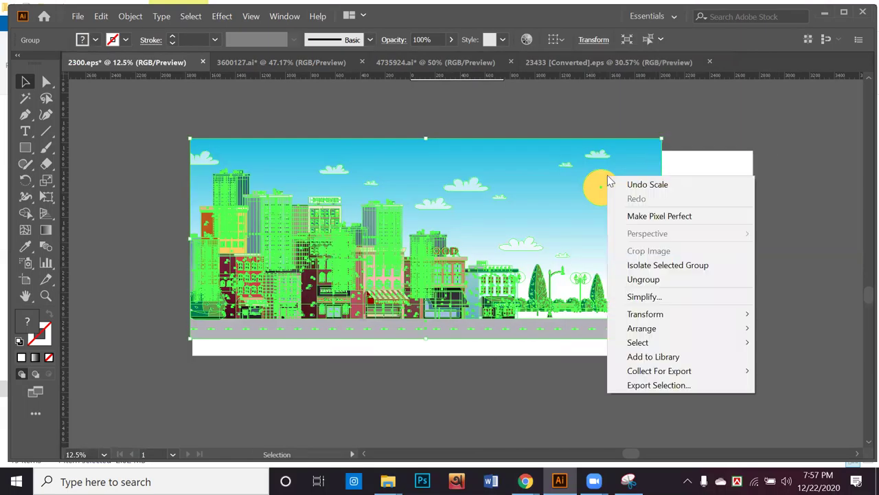
mouse_move(687, 328)
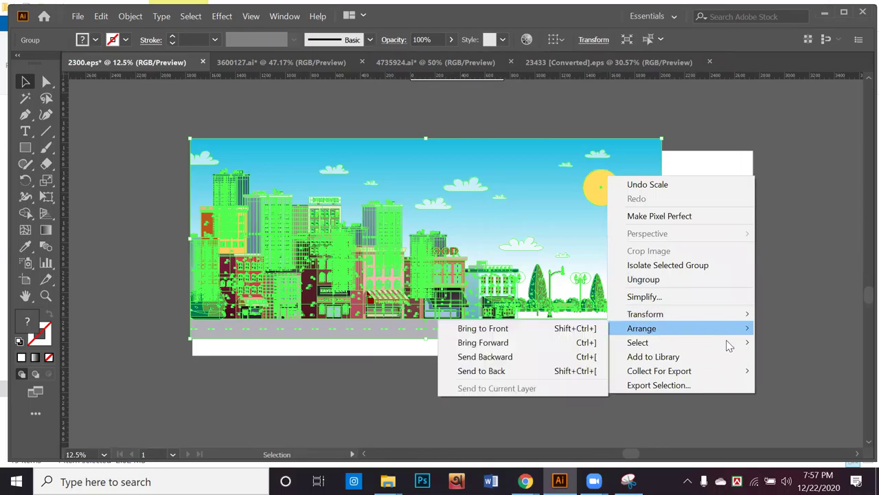
click(540, 372)
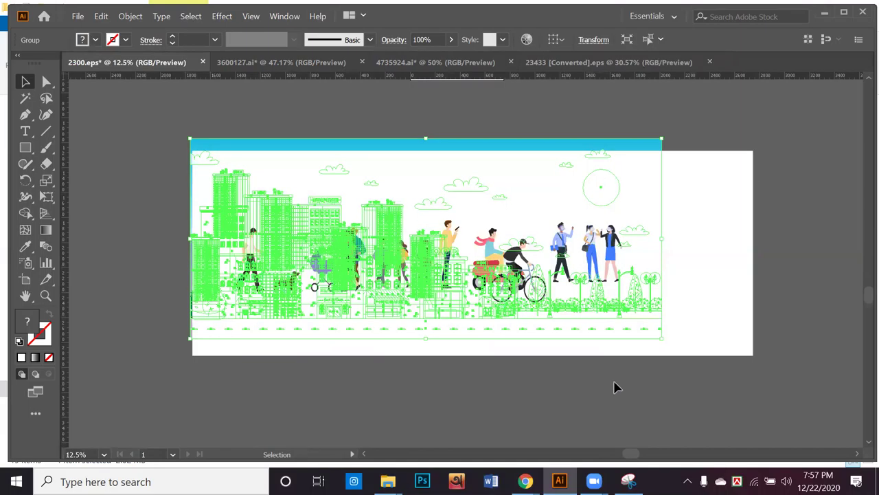
click(615, 387)
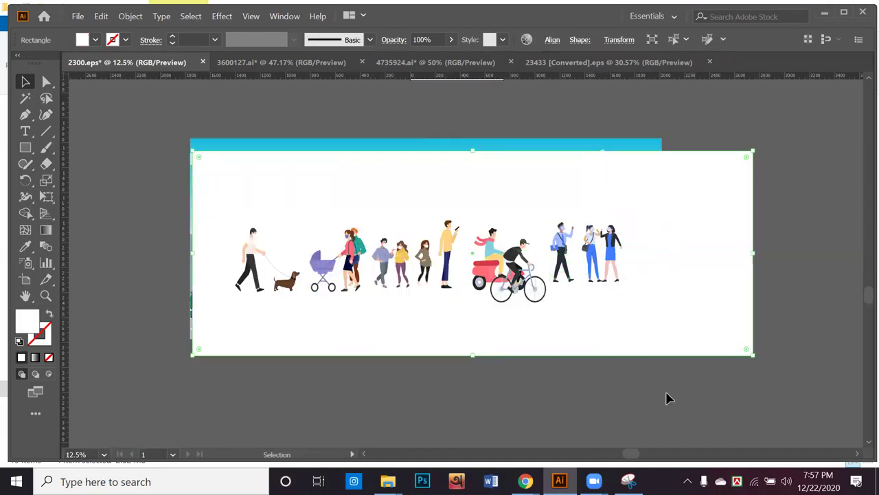
click(712, 265)
key(Delete)
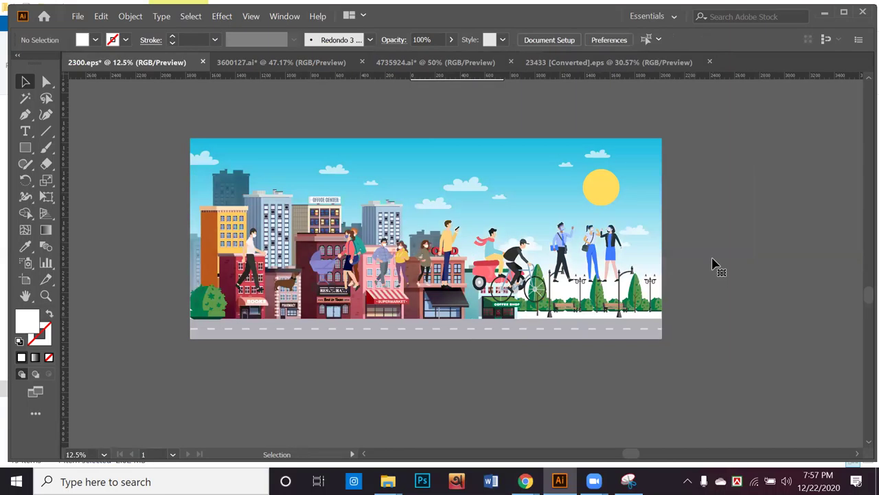
drag(633, 193, 630, 168)
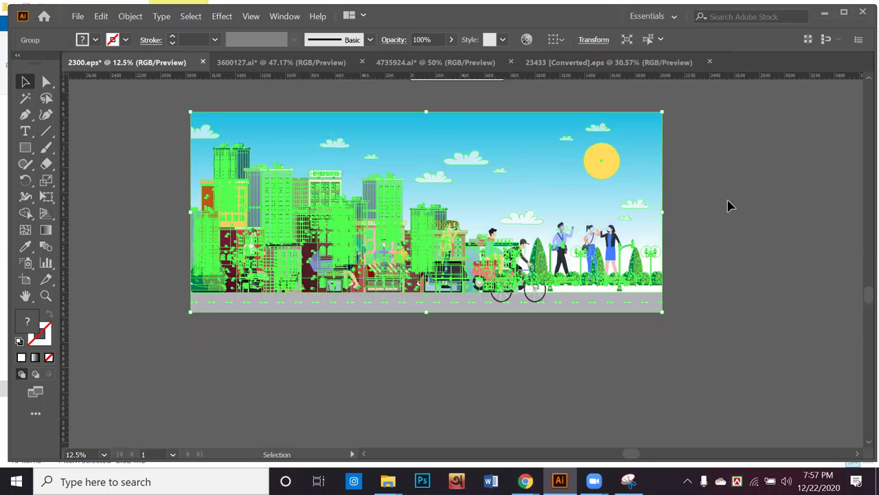
click(728, 208)
Raise the city artwork to line up with the people and nudge the cyclist right
click(387, 313)
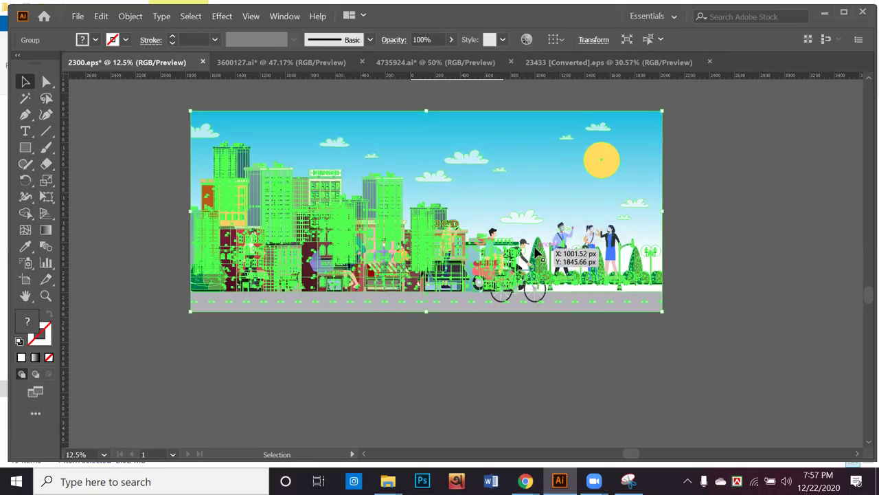
key(ctrl+equal)
drag(554, 176, 558, 158)
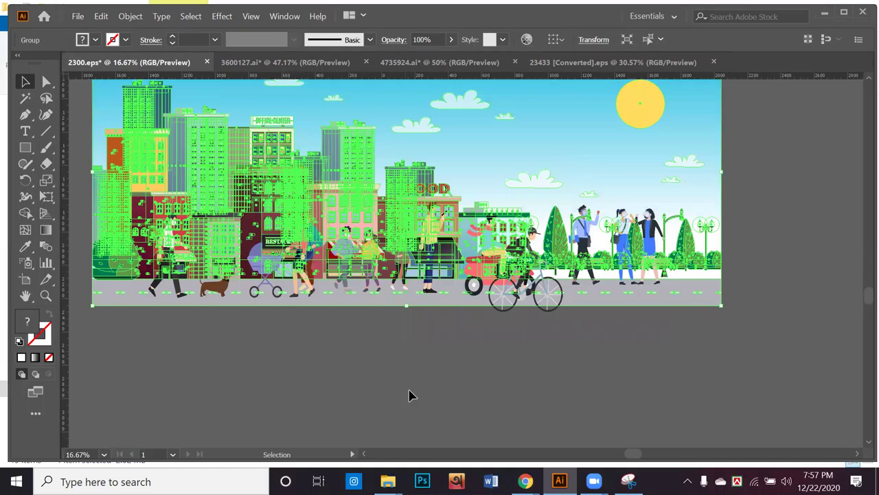
click(409, 395)
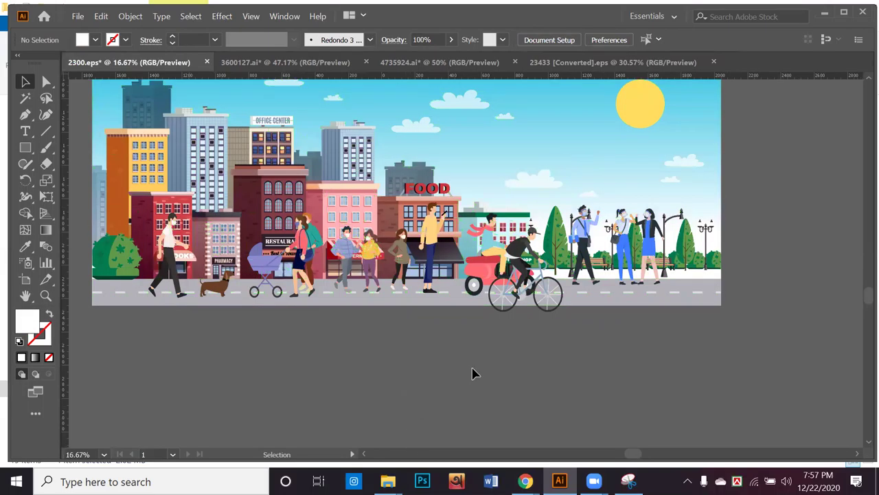
drag(522, 242, 543, 240)
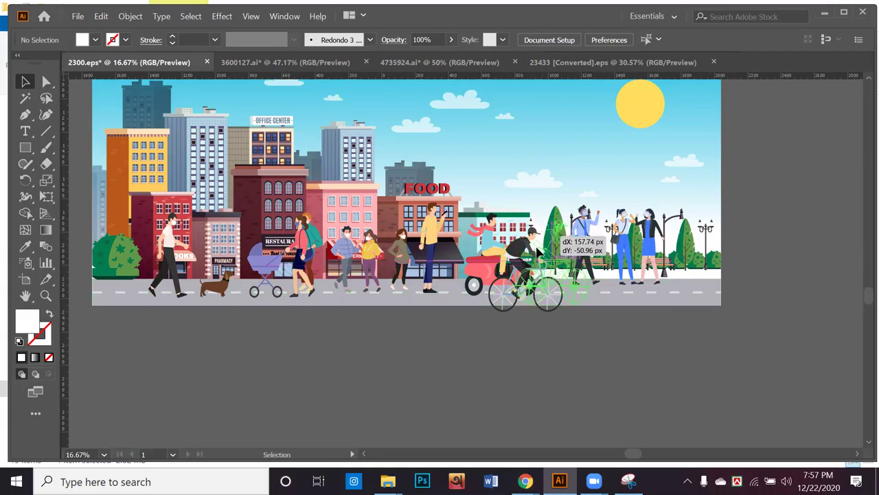
click(542, 351)
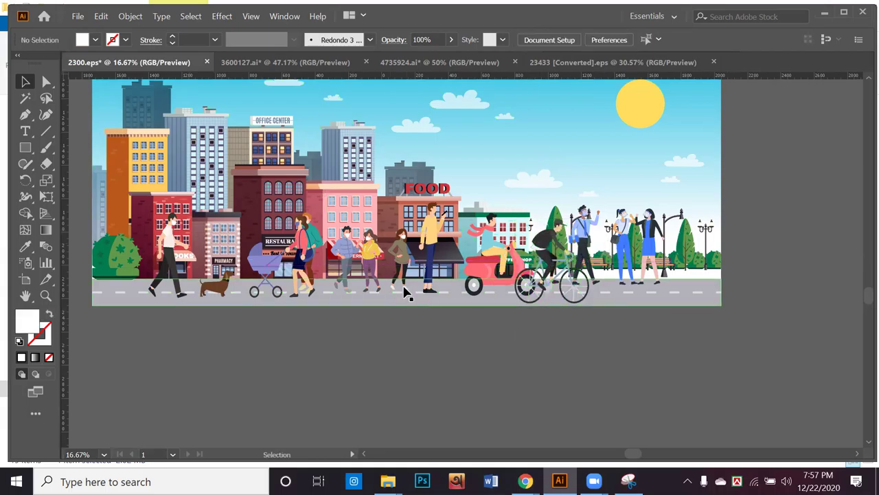
Delete the yellow-shirted man near FOOD and bring the left-side pedestrians into view
click(427, 239)
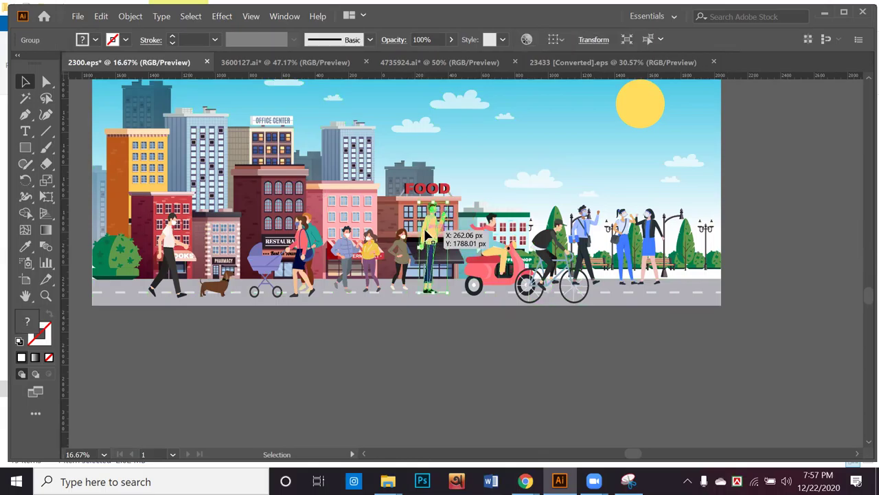
key(Delete)
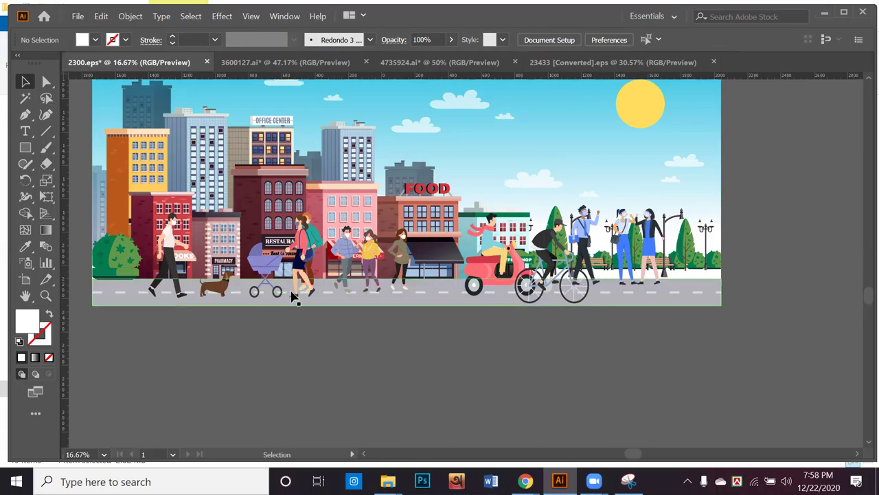
scroll(294, 291, up, 1)
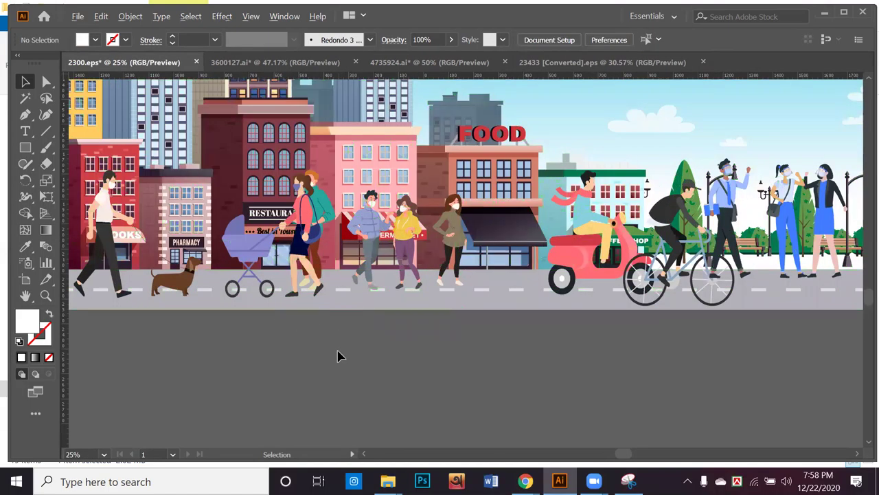
scroll(339, 354, up, 1)
drag(322, 318, 424, 323)
drag(281, 312, 387, 339)
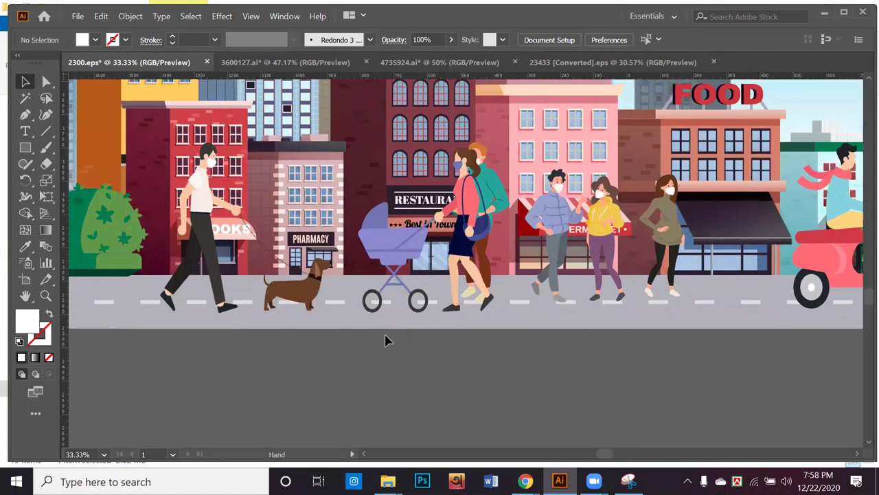
click(210, 213)
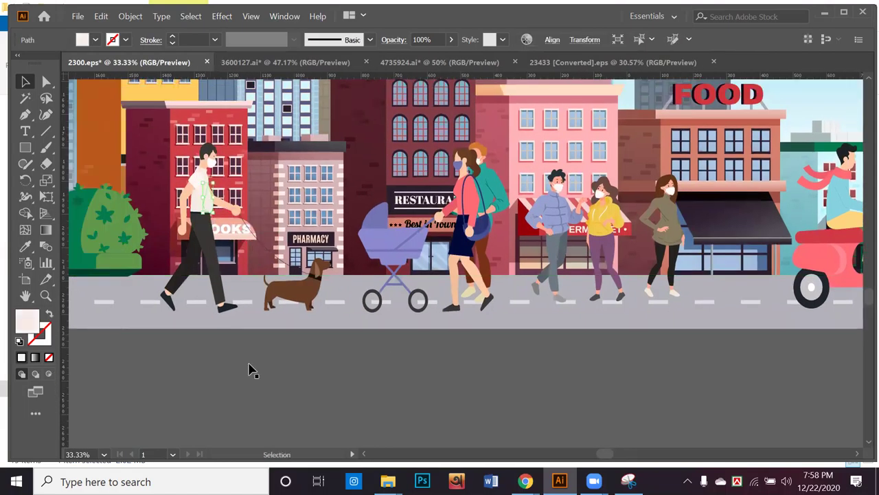
click(111, 302)
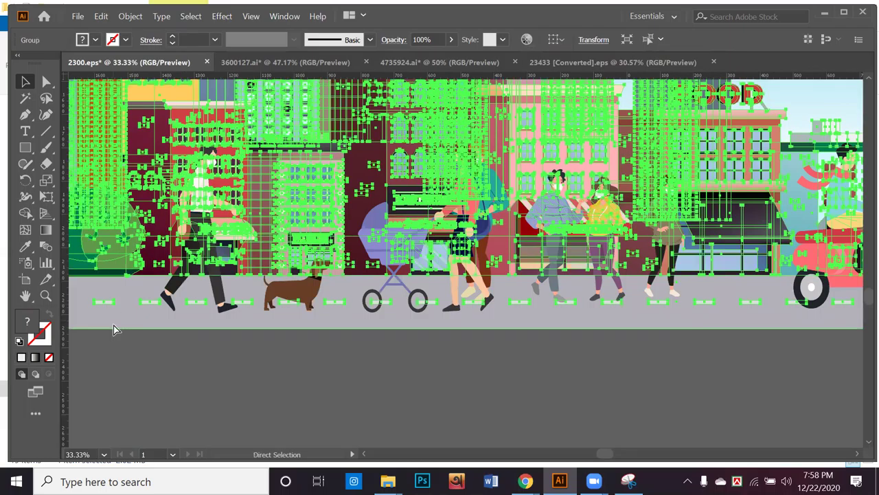
click(145, 363)
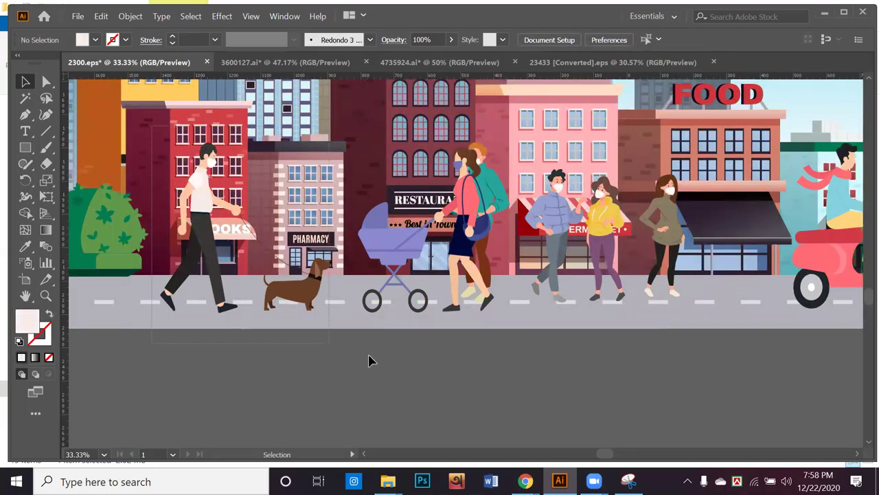
Shrink the dog walker and stroller group, then the three middle pedestrians
drag(470, 382, 534, 358)
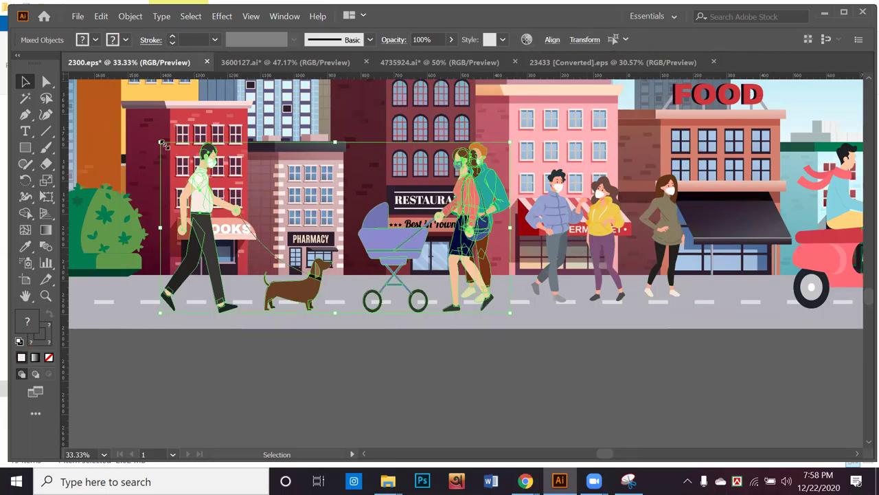
drag(165, 146, 195, 182)
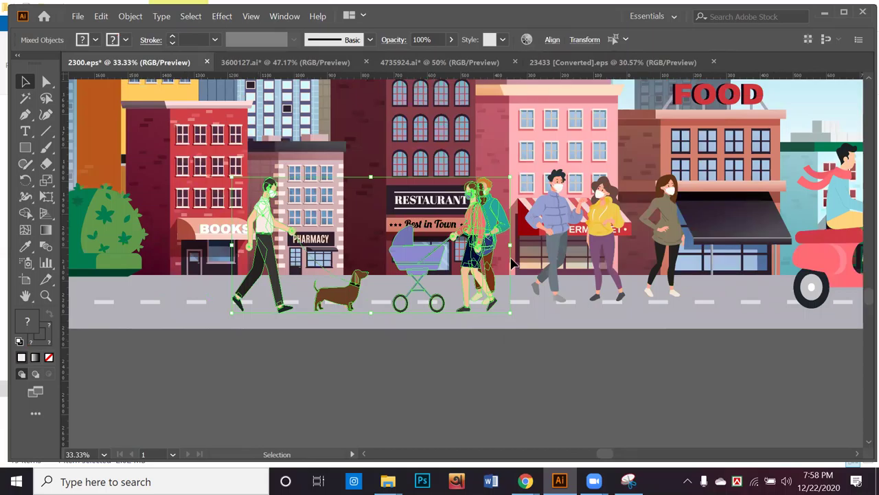
click(511, 263)
drag(539, 180, 711, 315)
drag(685, 169, 682, 178)
click(526, 363)
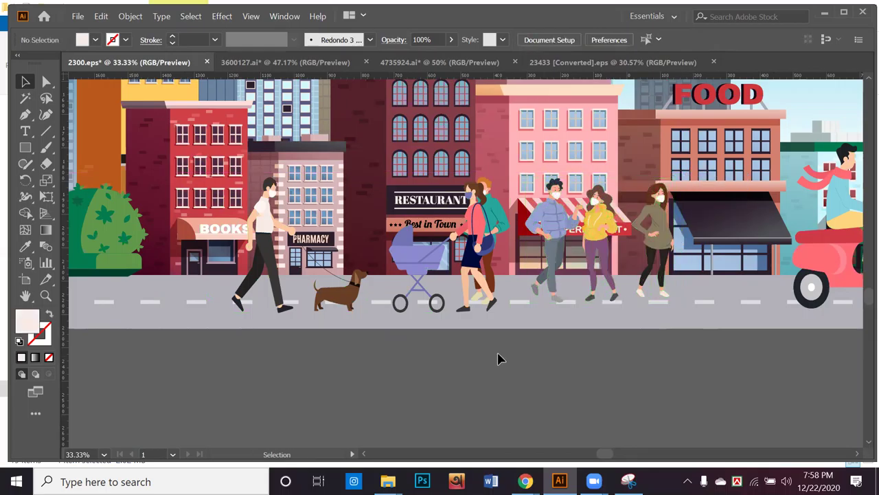
Scale down the scooter rider, cyclist and three office workers together to match the street
scroll(498, 357, down, 2)
drag(481, 336, 368, 319)
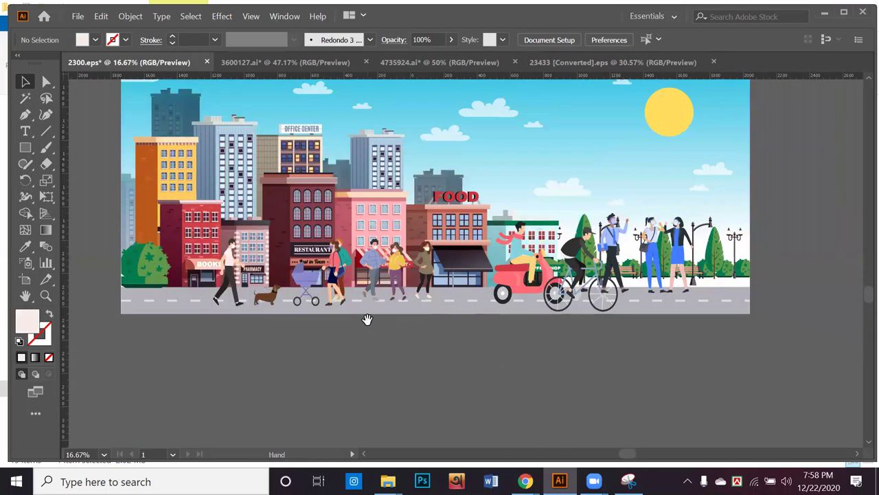
drag(454, 185, 716, 343)
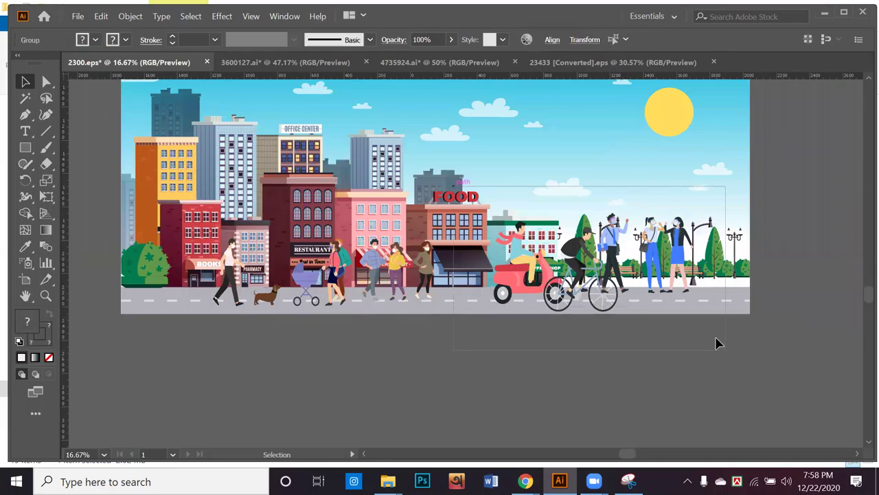
drag(697, 287, 697, 288)
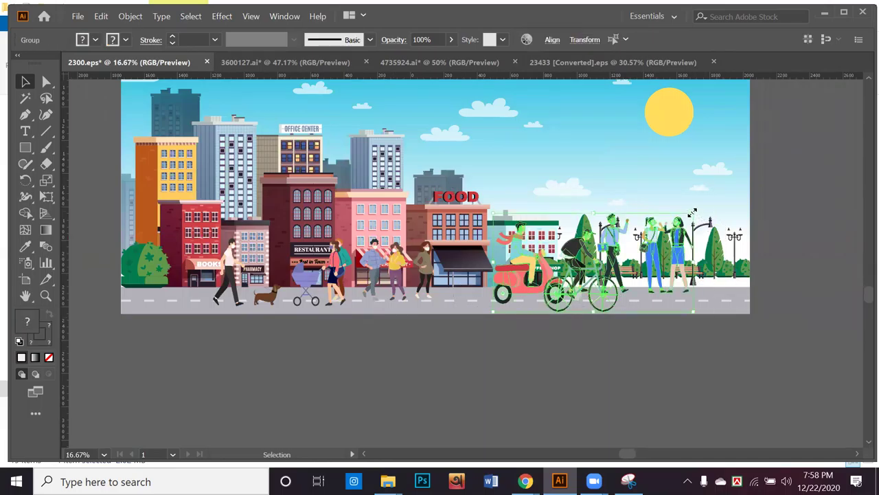
drag(692, 212, 673, 234)
click(599, 379)
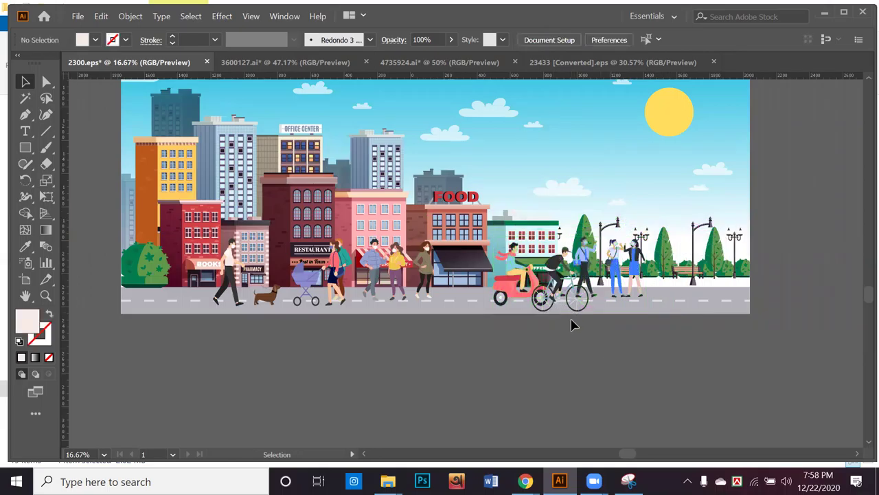
scroll(574, 327, down, 1)
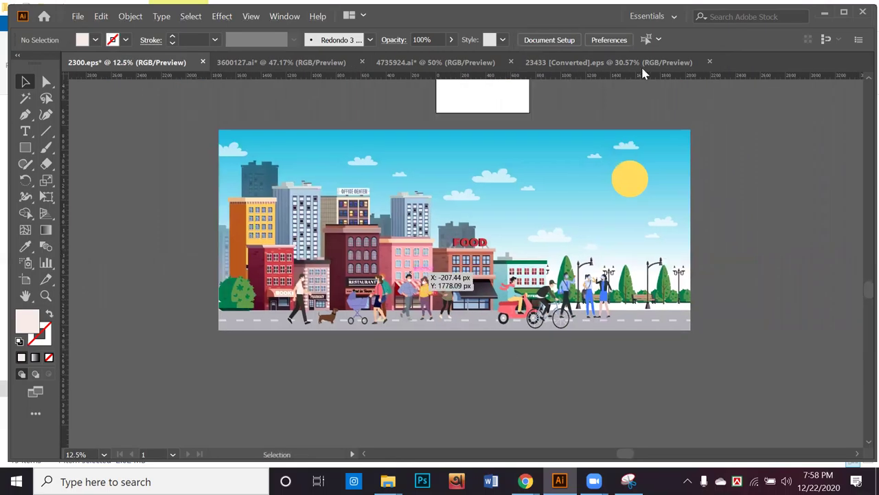
Open the 2724 EPS virus artwork and inspect the virus image in isolation mode
click(824, 13)
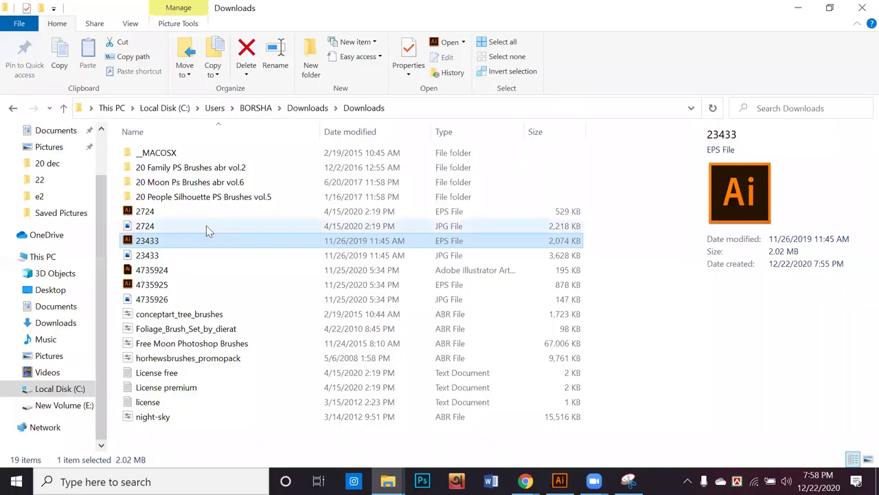
double_click(191, 213)
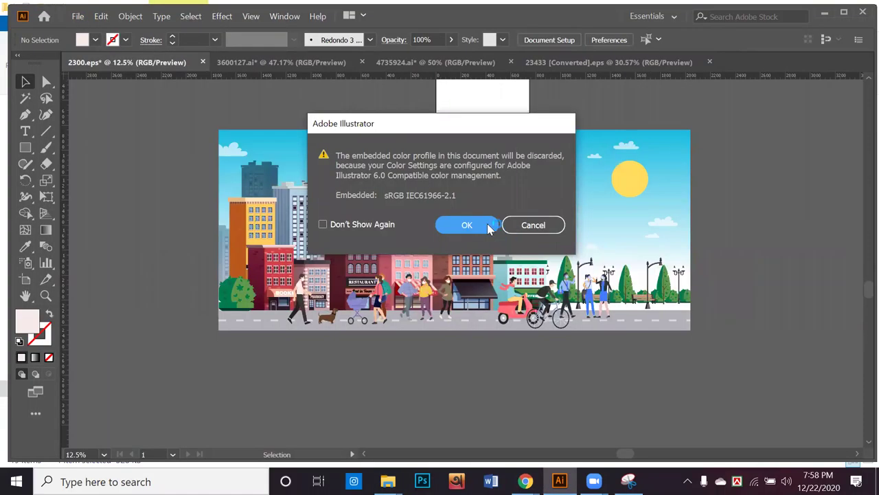
click(481, 225)
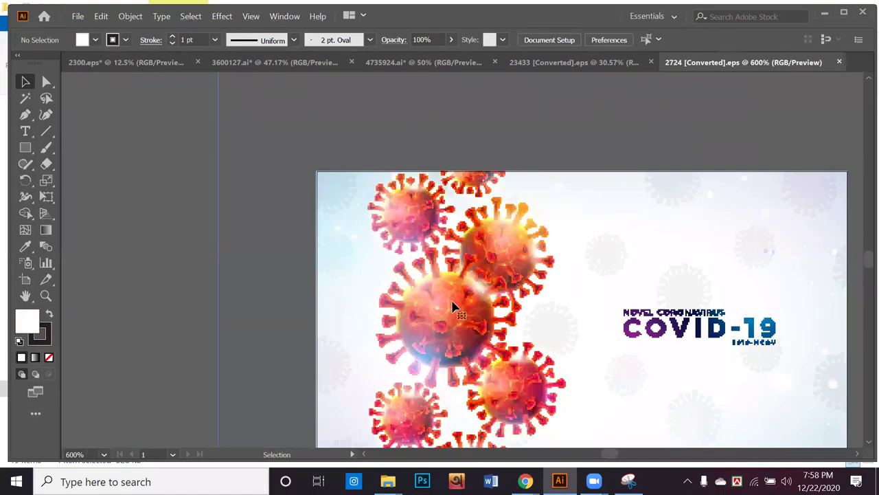
click(452, 306)
scroll(452, 307, down, 2)
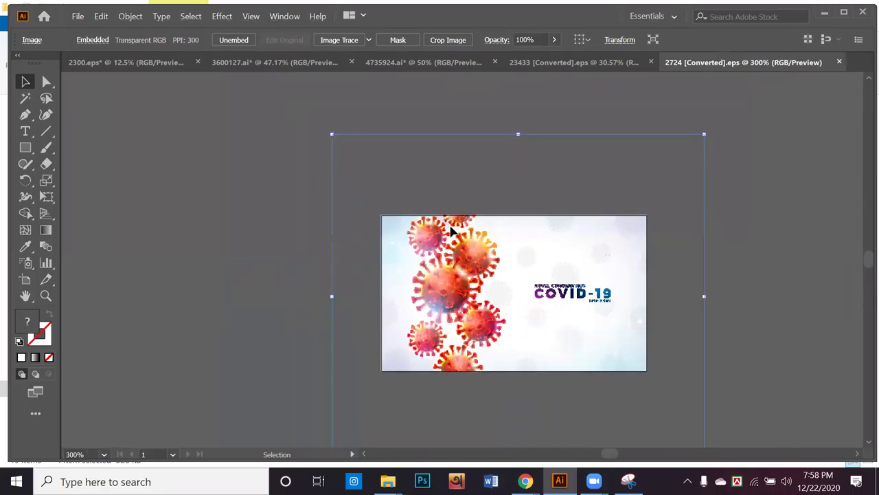
drag(452, 232, 452, 174)
right_click(451, 238)
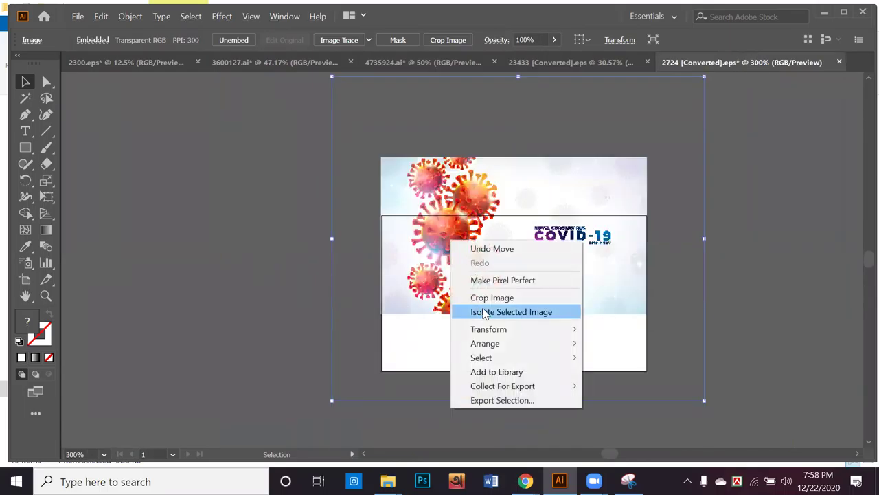
click(485, 313)
double_click(293, 290)
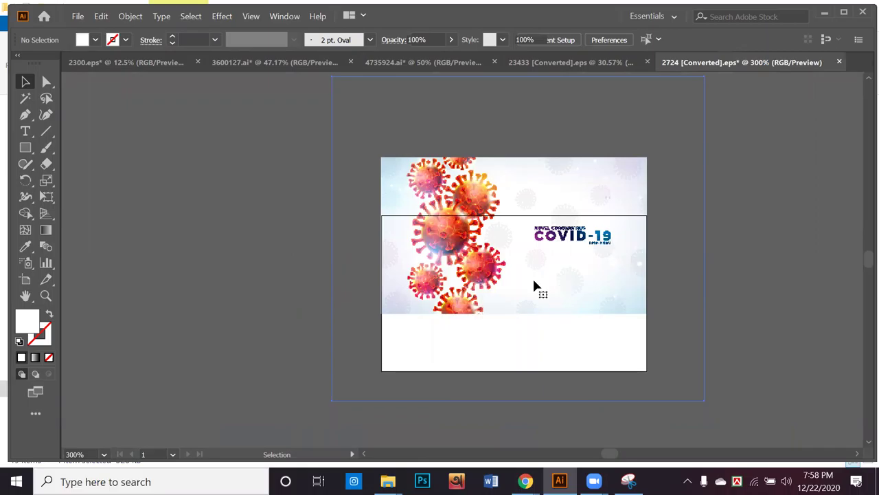
double_click(533, 282)
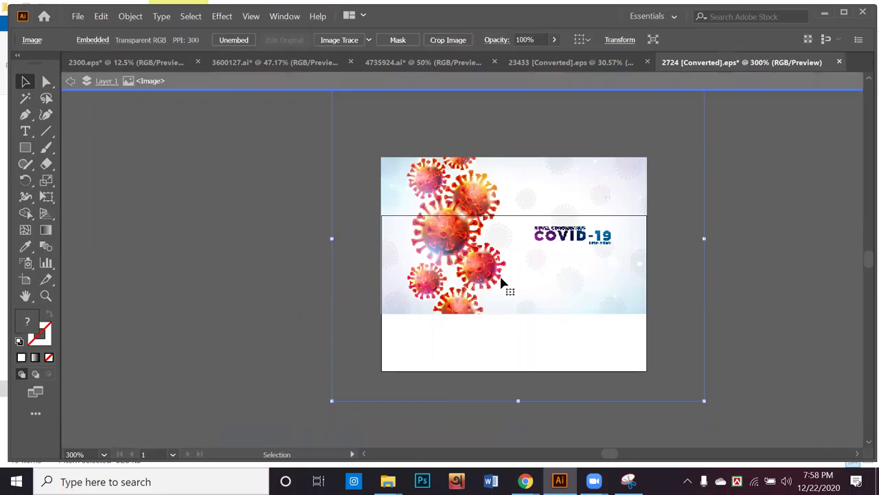
click(309, 94)
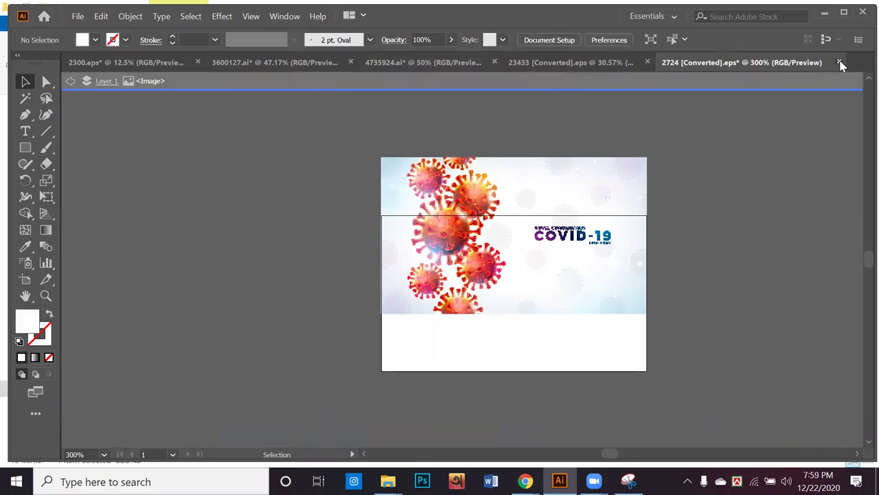
Close 2724, 23433, 4735924 and 3600127 without saving changes
click(839, 63)
click(512, 257)
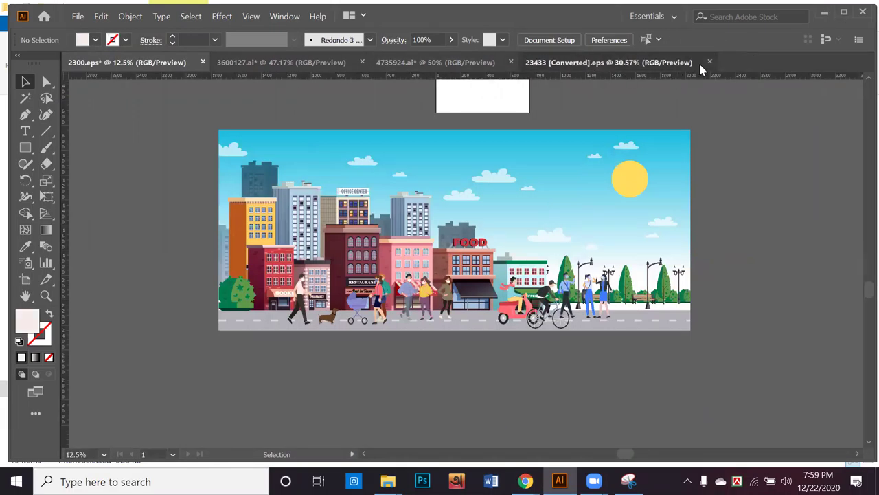
click(709, 62)
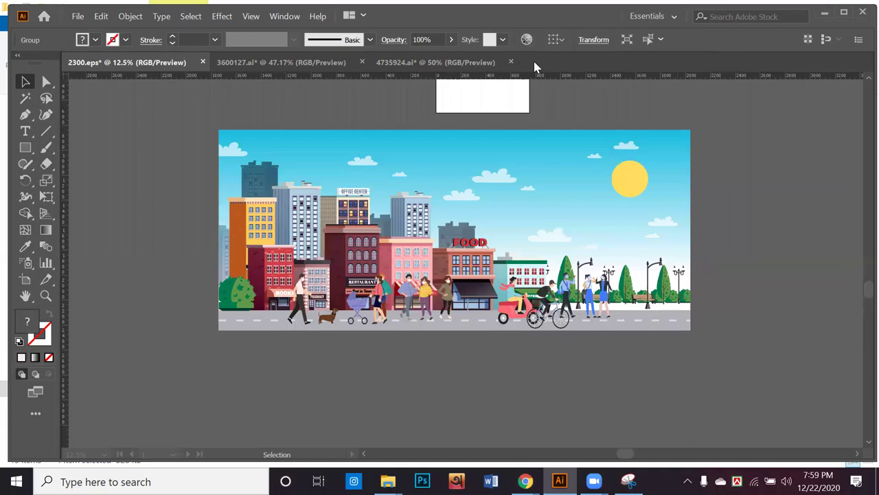
click(510, 62)
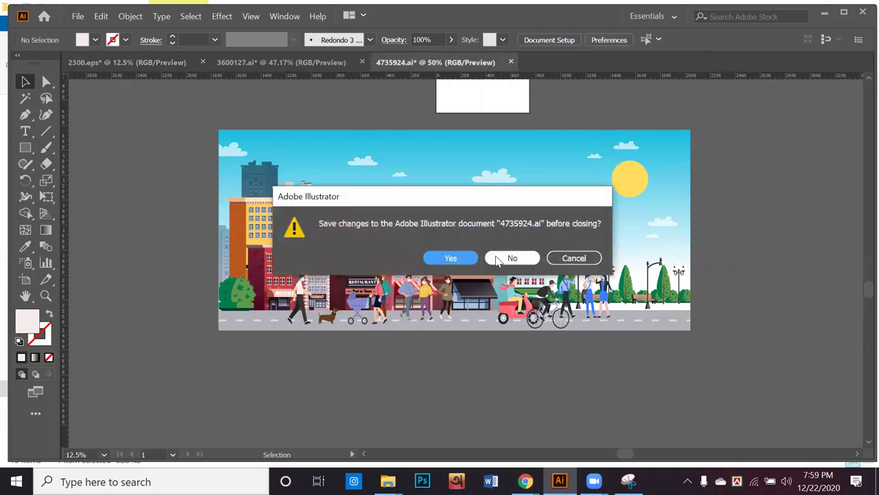
click(498, 259)
click(362, 63)
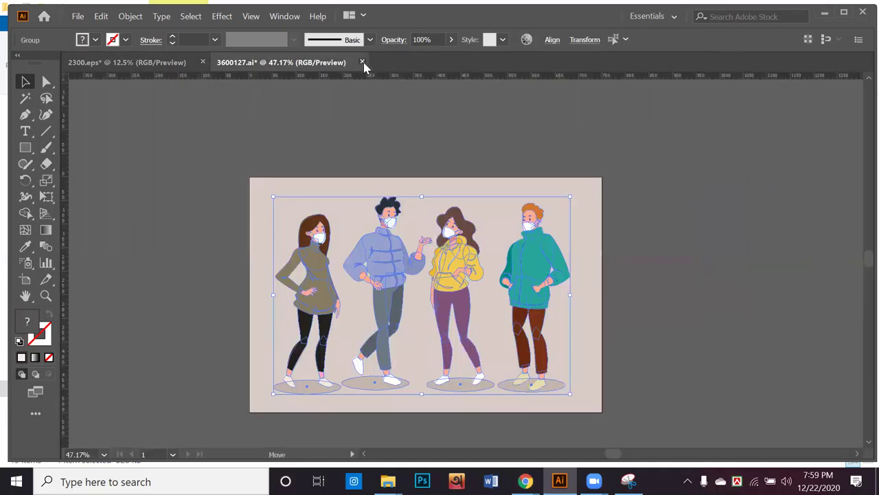
click(362, 62)
click(512, 257)
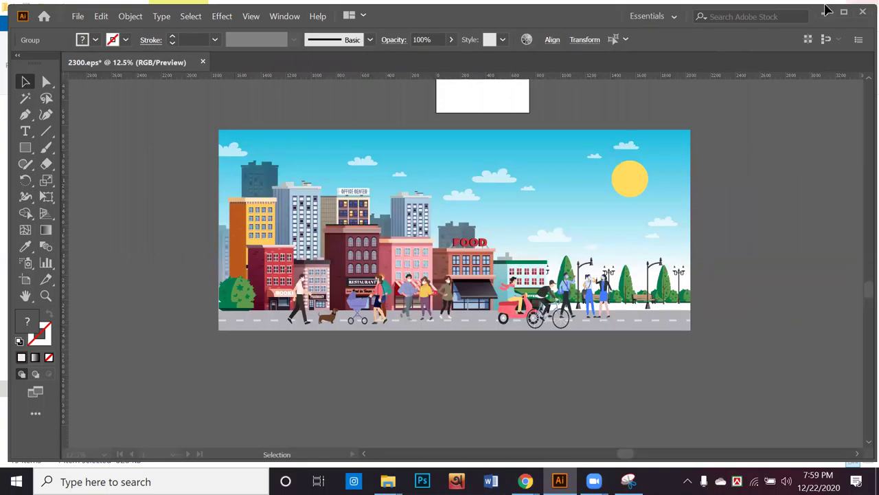
Preview the 4735926, 23433 and 2724 images in Downloads, then minimise Explorer to the desktop
click(826, 11)
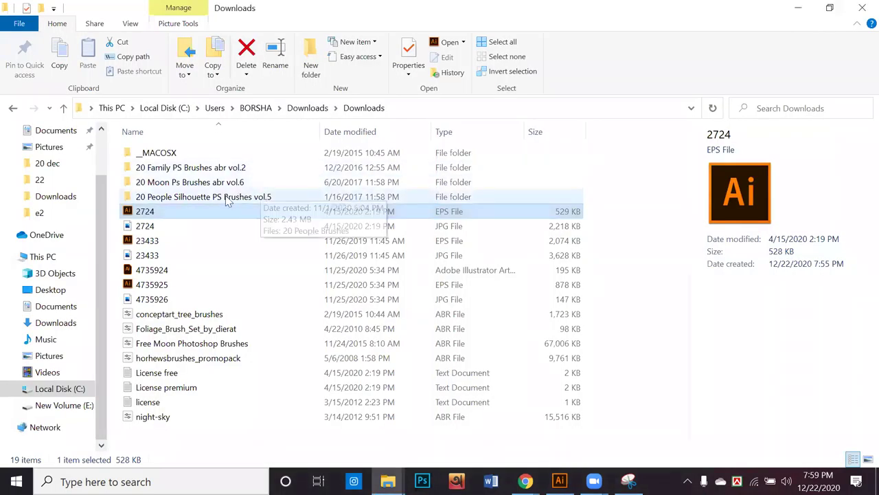
click(165, 300)
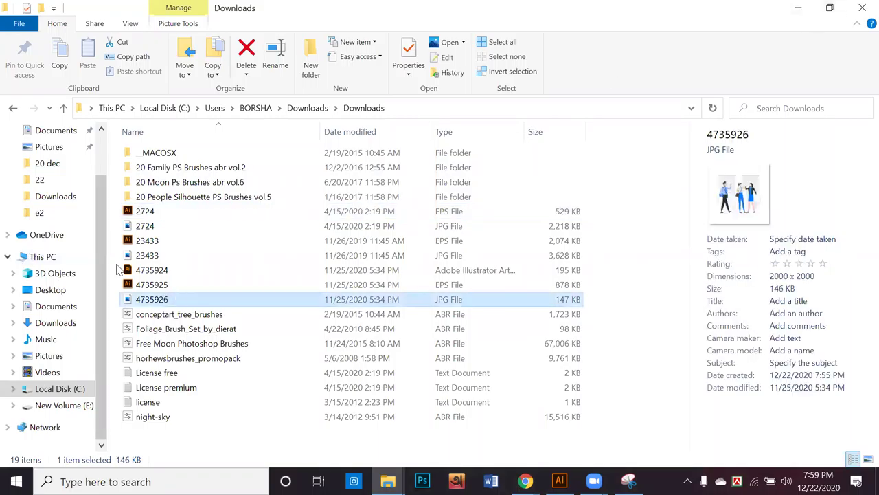
click(139, 256)
click(145, 229)
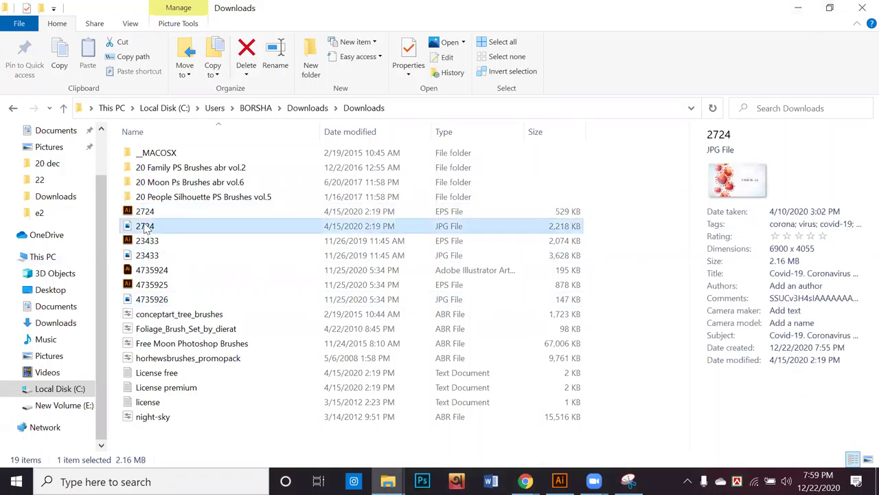
click(796, 9)
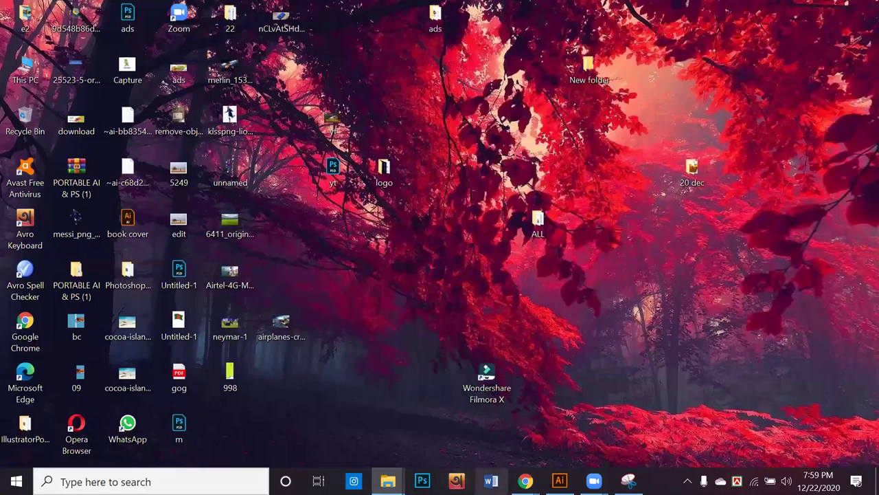
Return to the Freepik pages in Chrome and switch to the walking illustration page
mouse_move(526, 481)
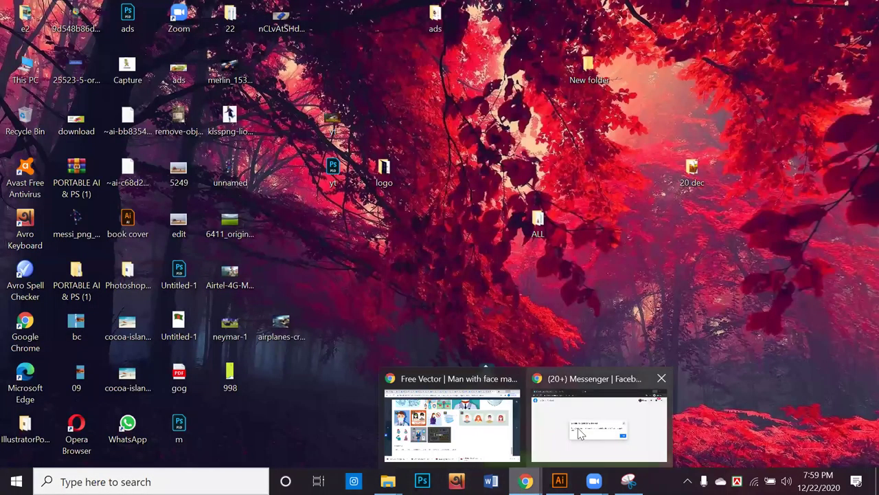
click(479, 421)
scroll(470, 275, down, 5)
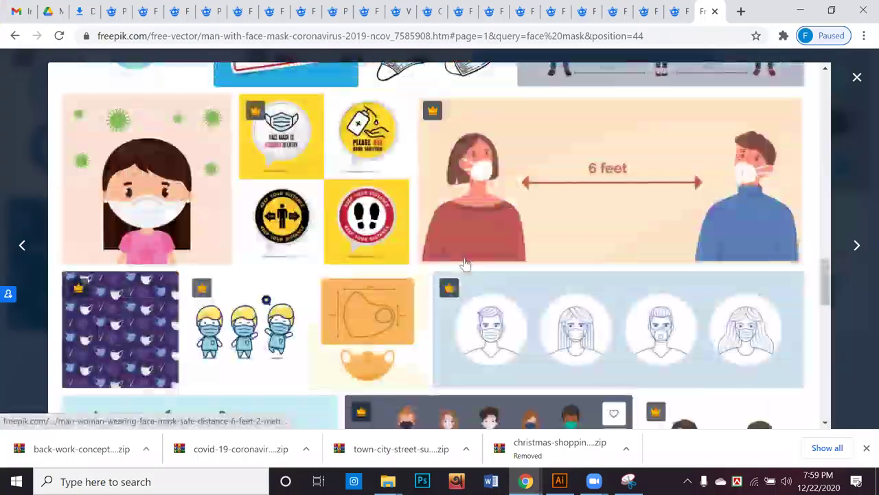
scroll(465, 263, up, 8)
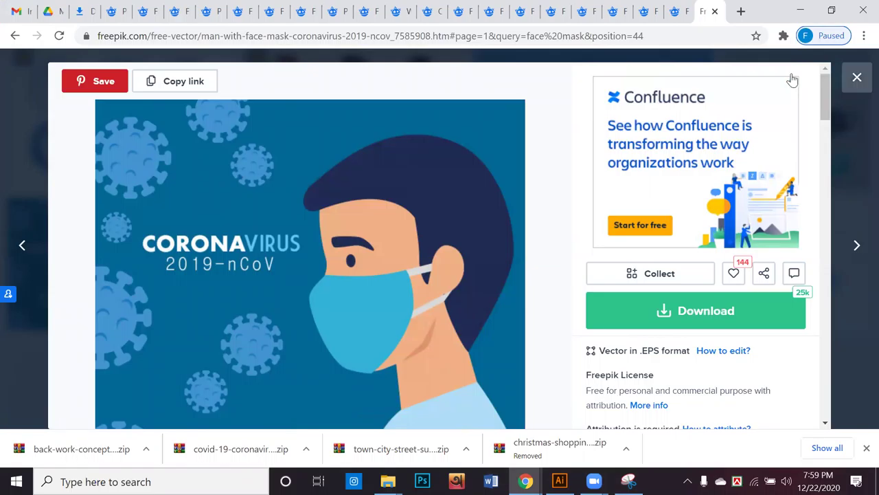
click(433, 14)
click(306, 12)
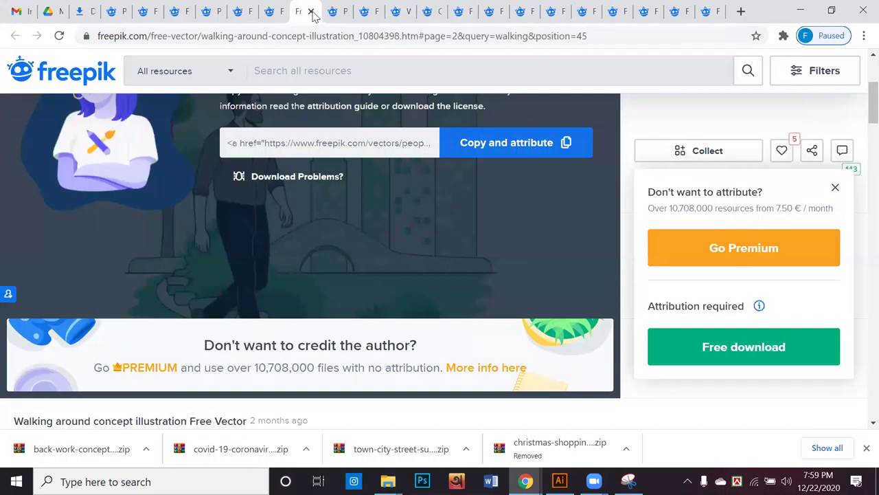
Close eleven finished Freepik tabs, including the corona vector search and COVID-19 vector pages
click(311, 12)
click(311, 13)
click(311, 13)
click(311, 13)
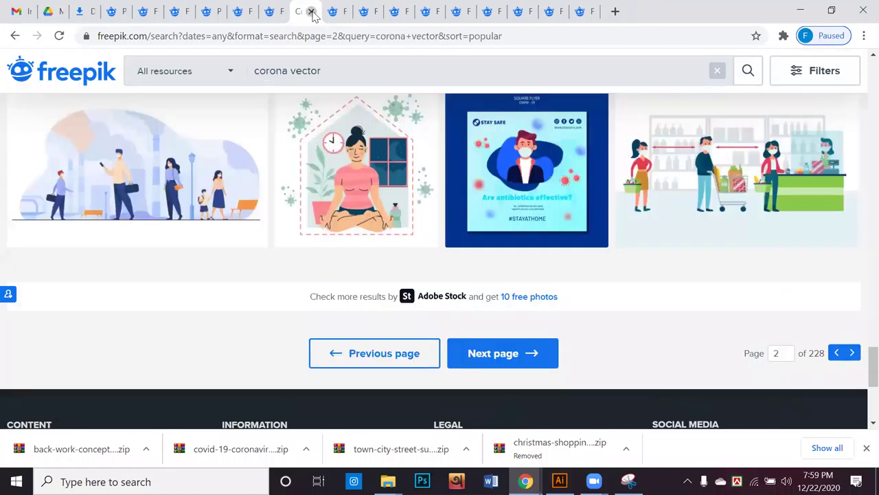
click(311, 12)
click(311, 13)
click(311, 12)
click(311, 13)
click(311, 12)
click(311, 12)
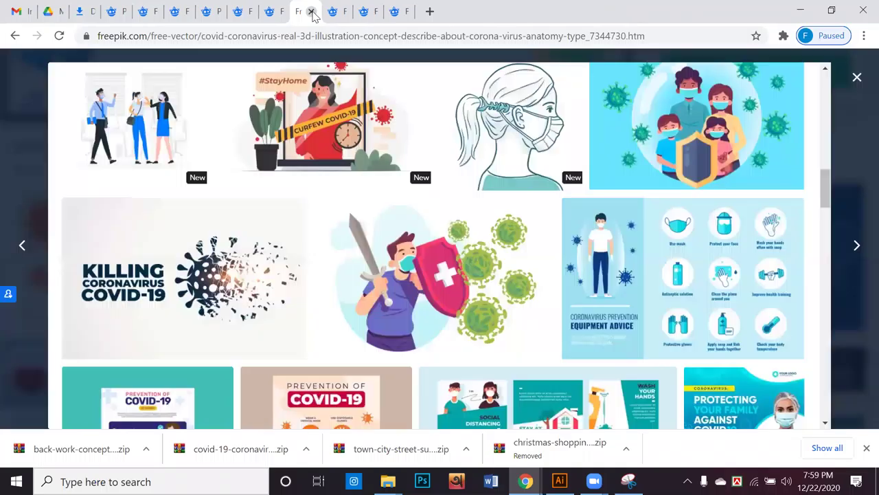
click(311, 13)
click(311, 12)
click(311, 12)
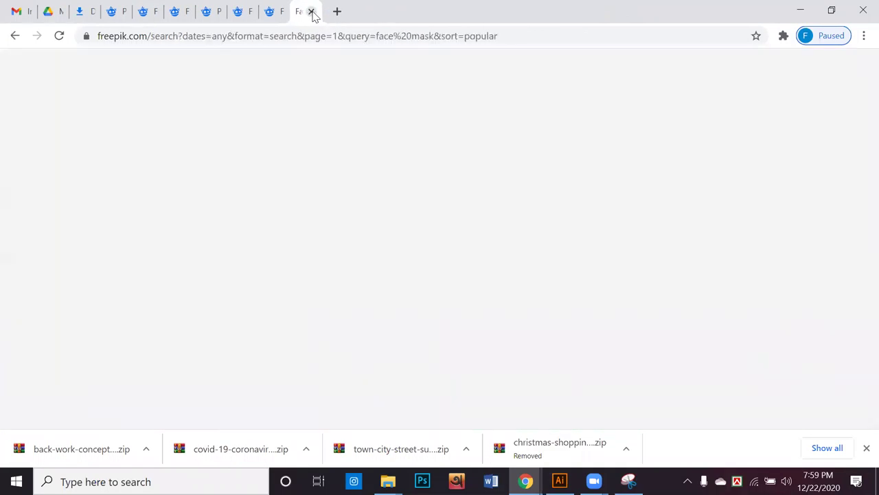
Close the face-mask, people walking, back-work, walking-masks and passing-by people tabs
click(141, 14)
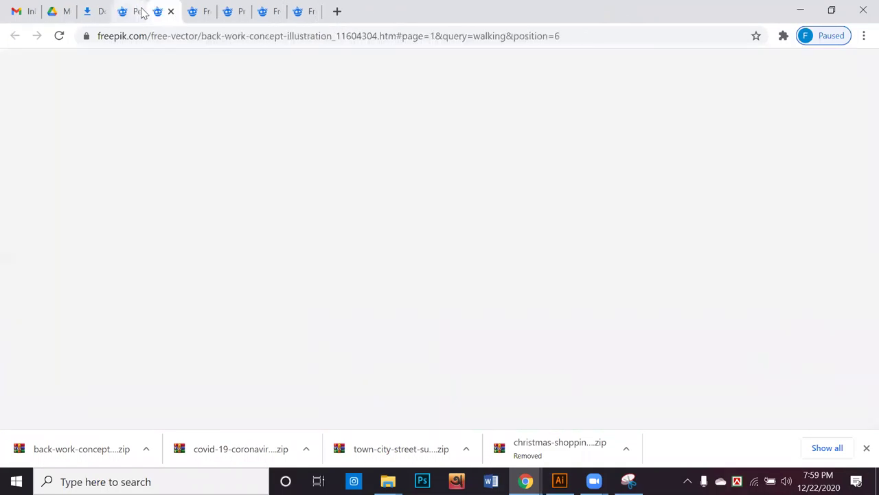
click(138, 14)
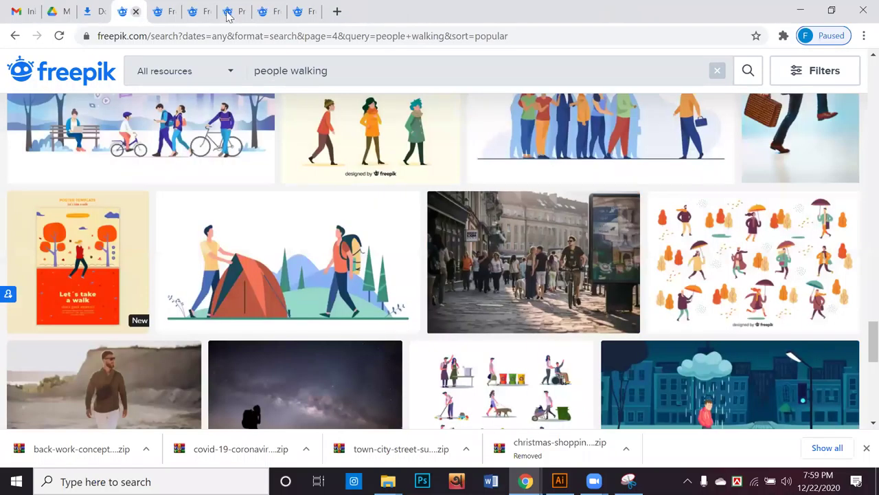
click(136, 12)
click(136, 12)
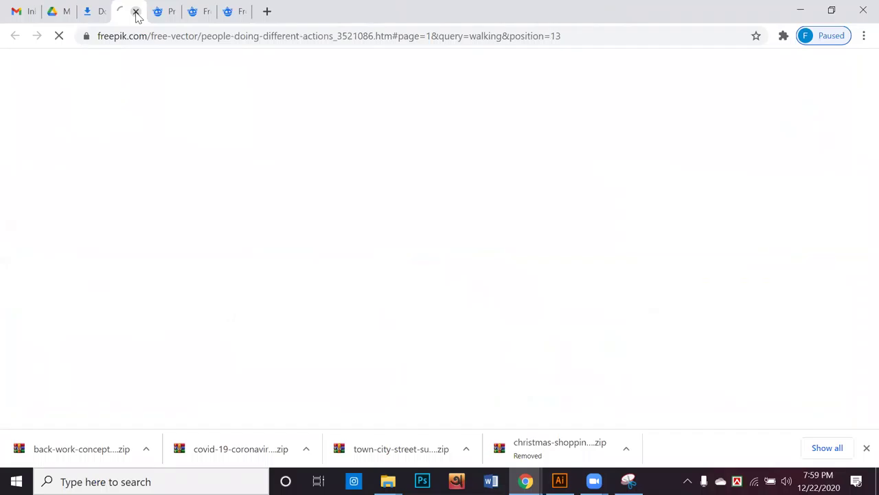
click(136, 12)
click(136, 12)
click(136, 12)
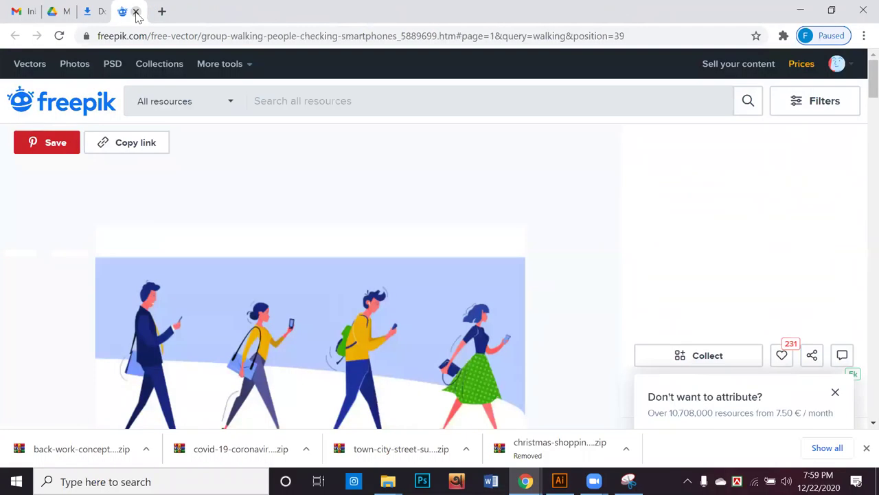
Search Freepik for 'corona virus vect' and open the infected-people vector in a background tab
click(275, 101)
text(corona )
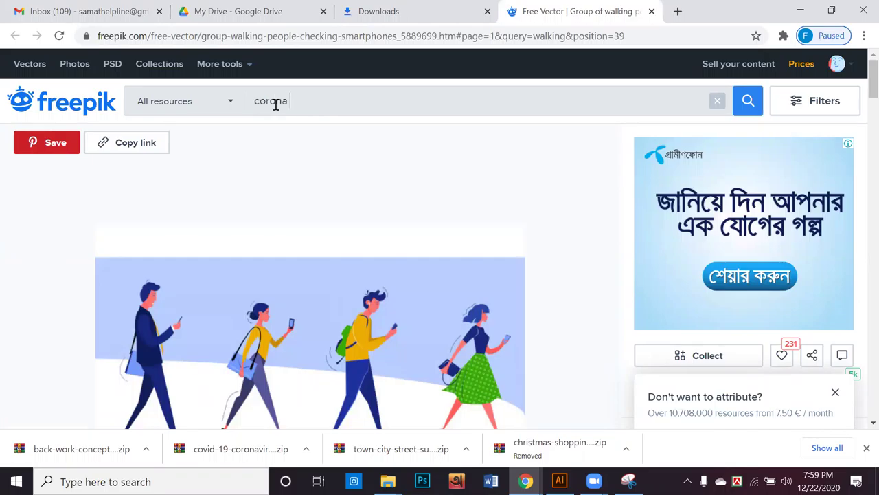
text(vir)
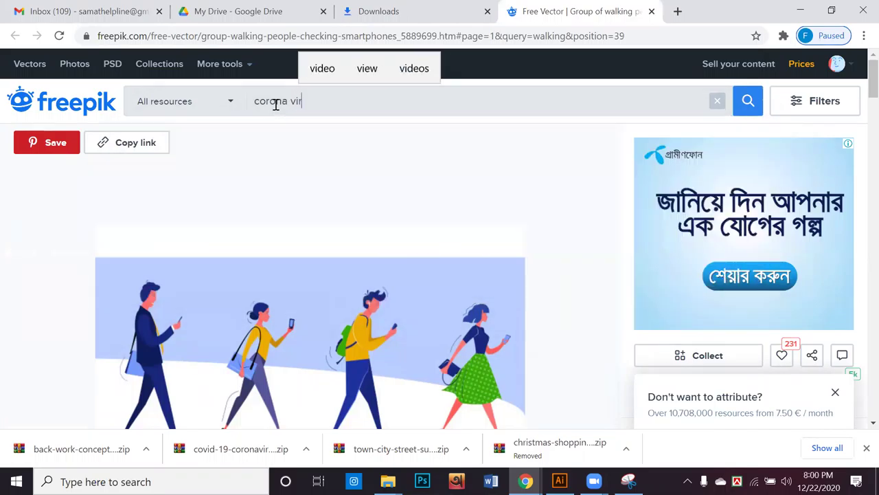
text(us vector)
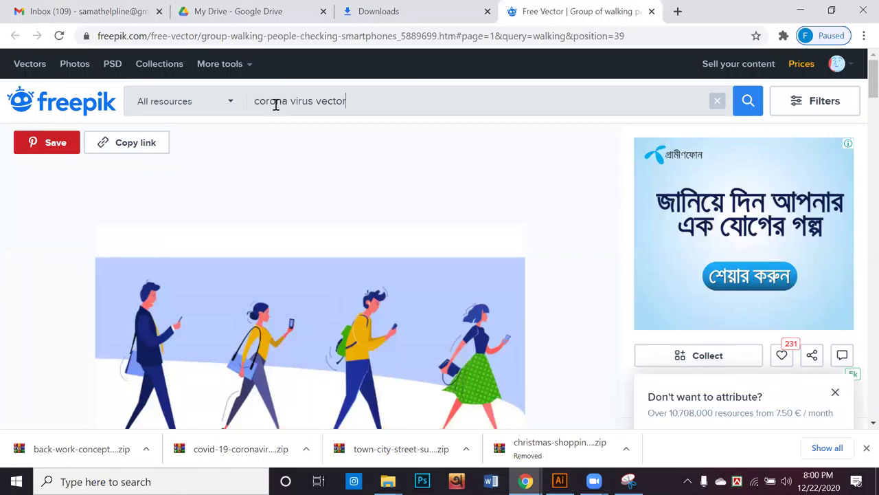
key(Return)
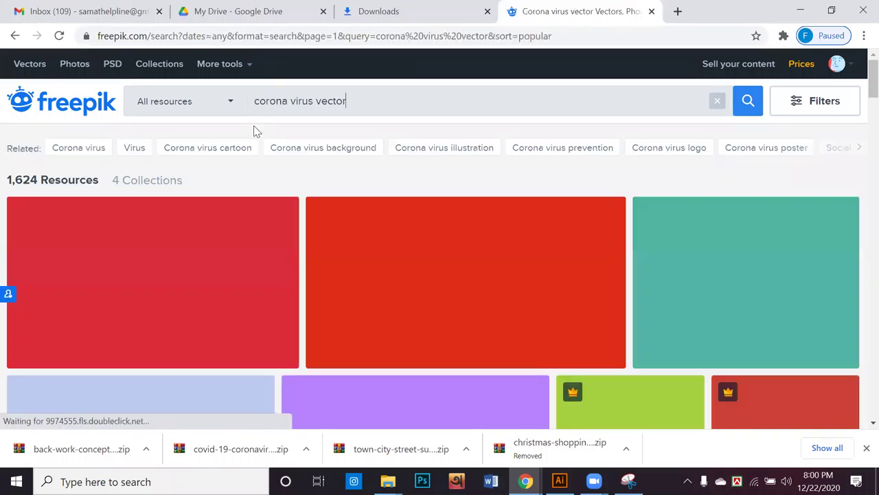
scroll(347, 239, down, 2)
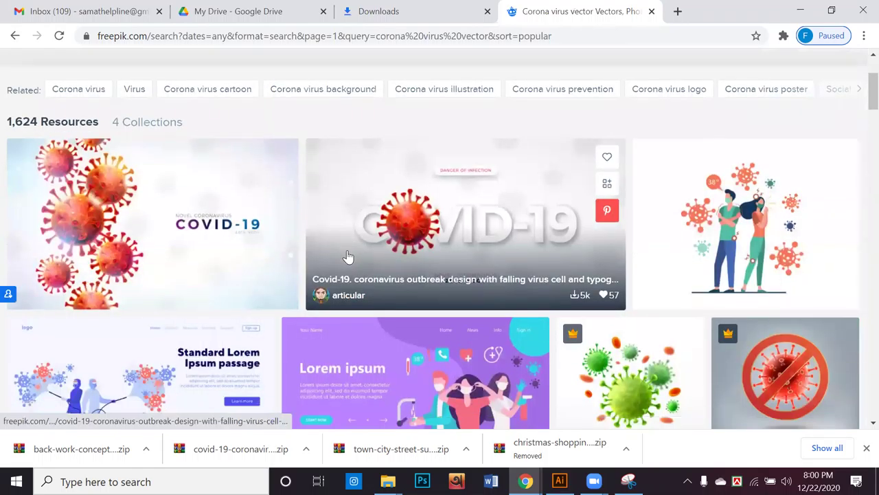
middle_click(718, 162)
Open the coronavirus panic concept result in a new tab
scroll(650, 175, down, 2)
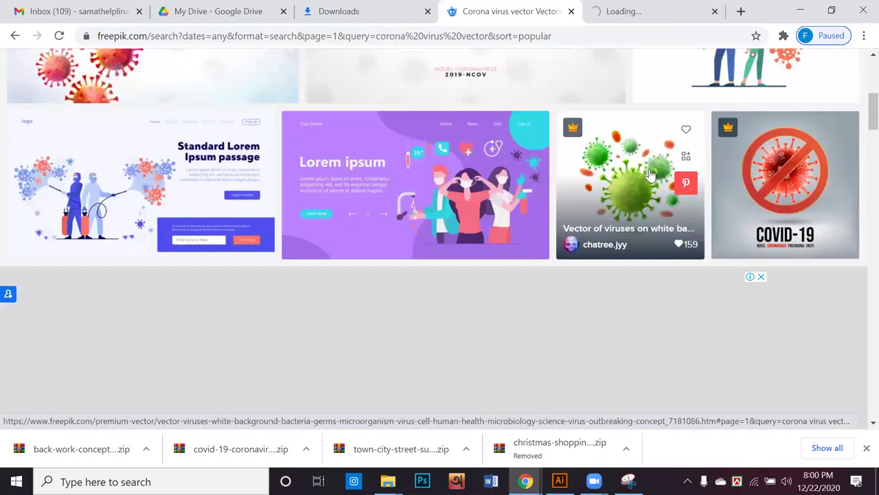
scroll(650, 174, down, 6)
scroll(650, 174, down, 5)
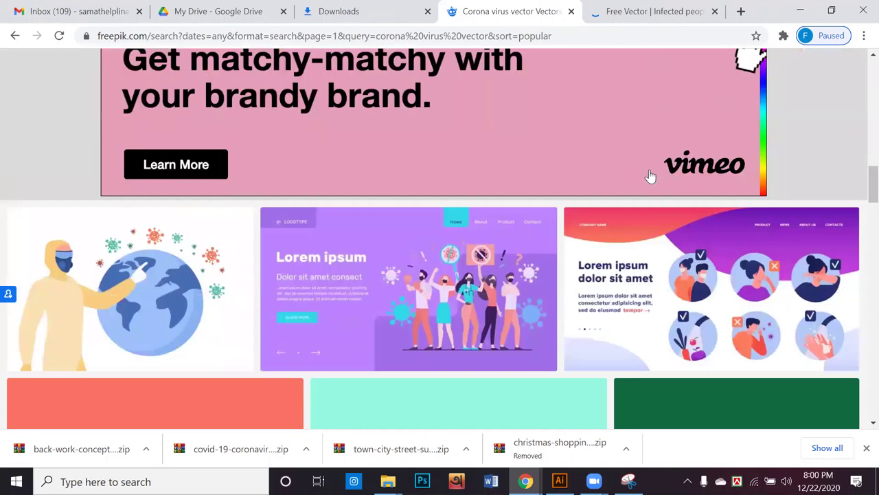
scroll(649, 177, down, 3)
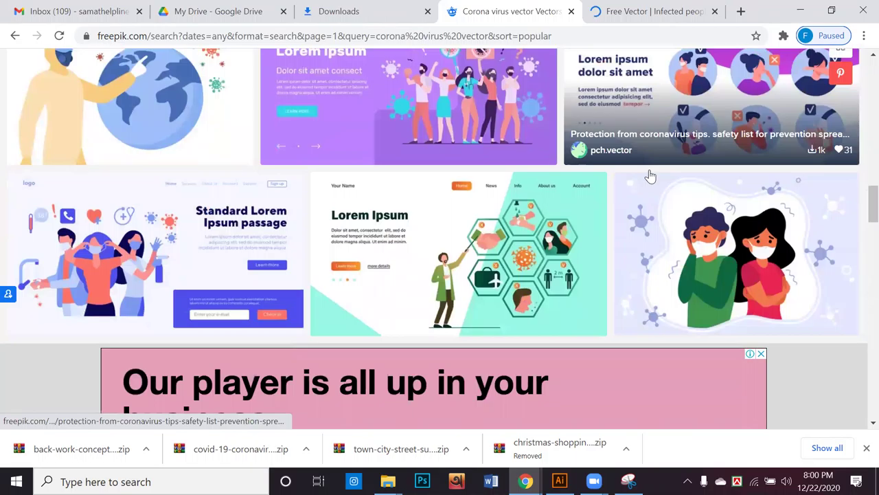
scroll(650, 176, down, 7)
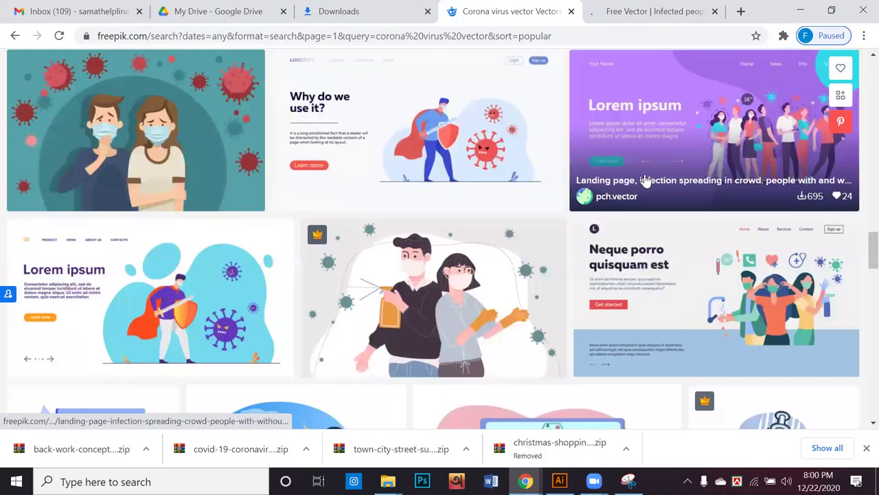
right_click(450, 134)
right_click(175, 110)
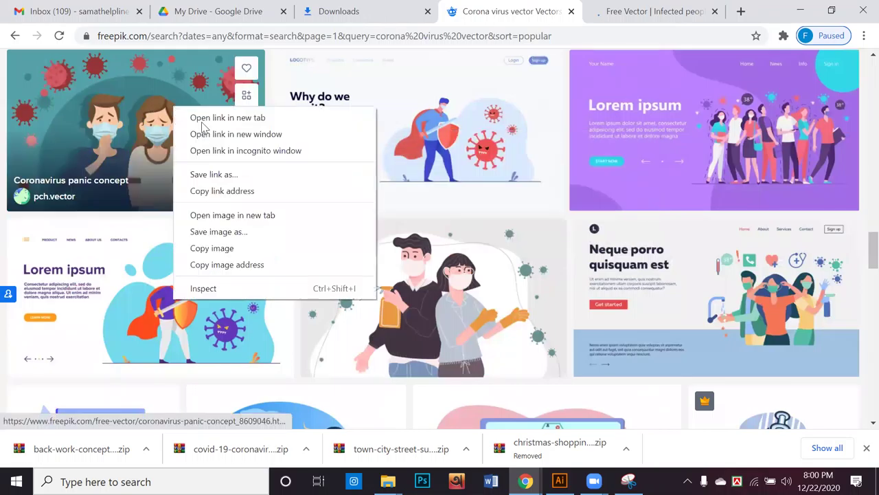
click(207, 120)
Scroll further down the results and bring up link options for the Cartoon virus characters set
scroll(281, 157, down, 5)
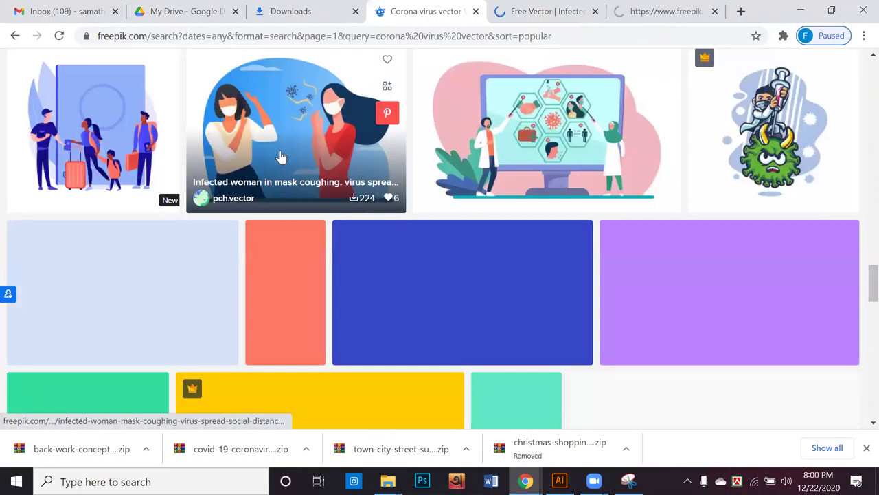
scroll(281, 168, down, 5)
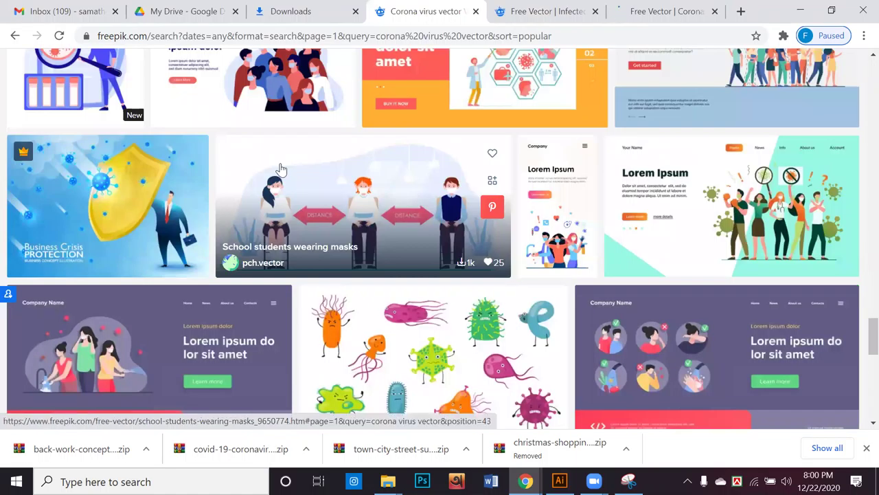
scroll(281, 168, down, 1)
scroll(281, 168, down, 2)
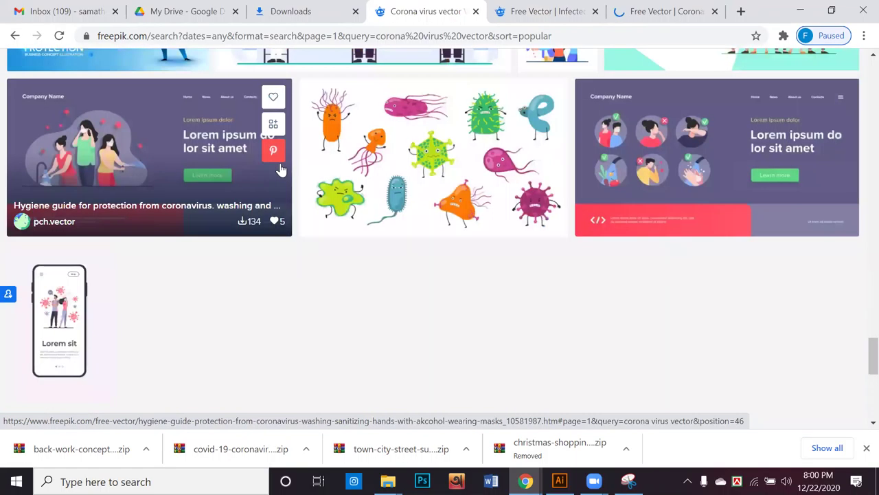
scroll(413, 167, down, 1)
scroll(410, 174, up, 1)
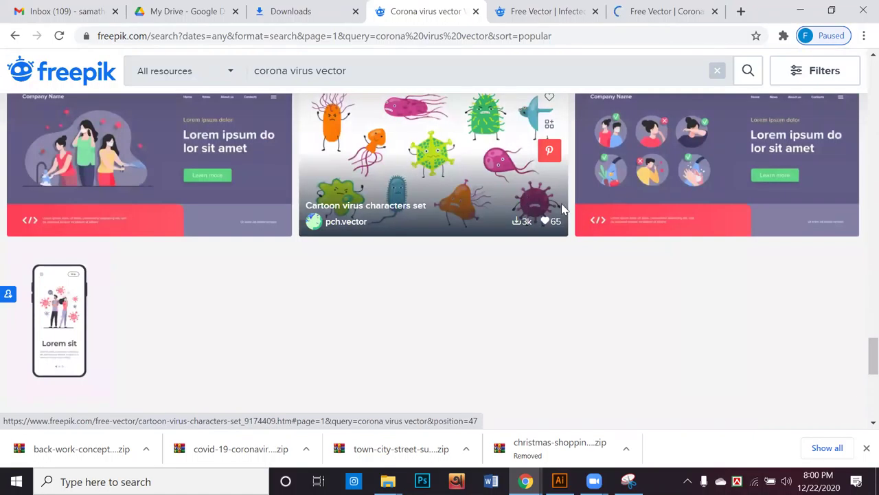
right_click(530, 195)
Open the cartoon virus set in a new tab, then free-download the infected-people vector
key(t)
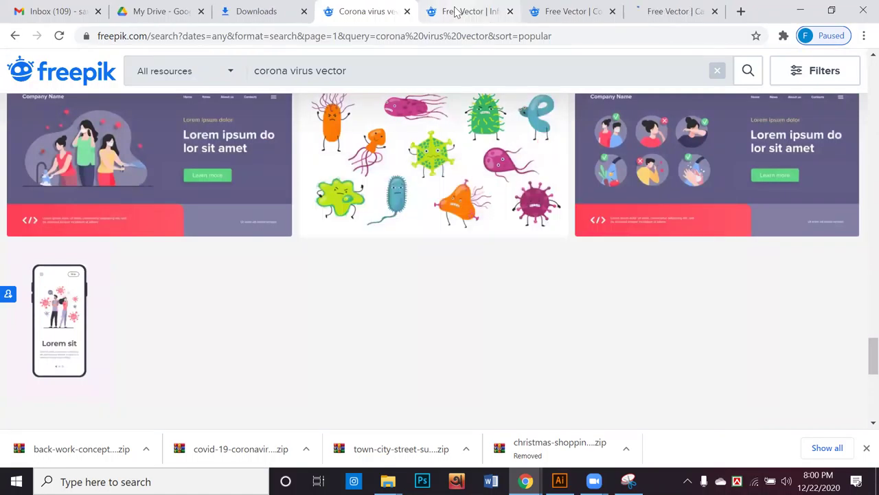
click(456, 13)
scroll(677, 323, down, 1)
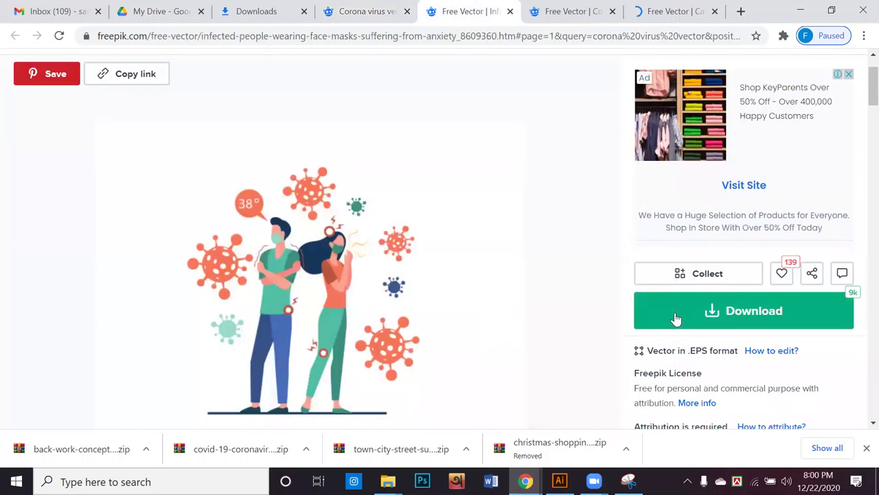
click(674, 310)
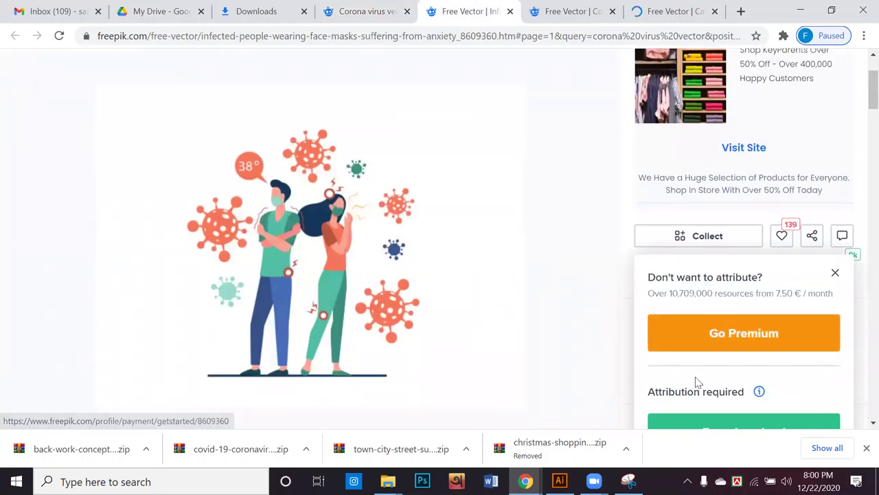
scroll(695, 348, down, 2)
click(698, 338)
scroll(698, 337, down, 3)
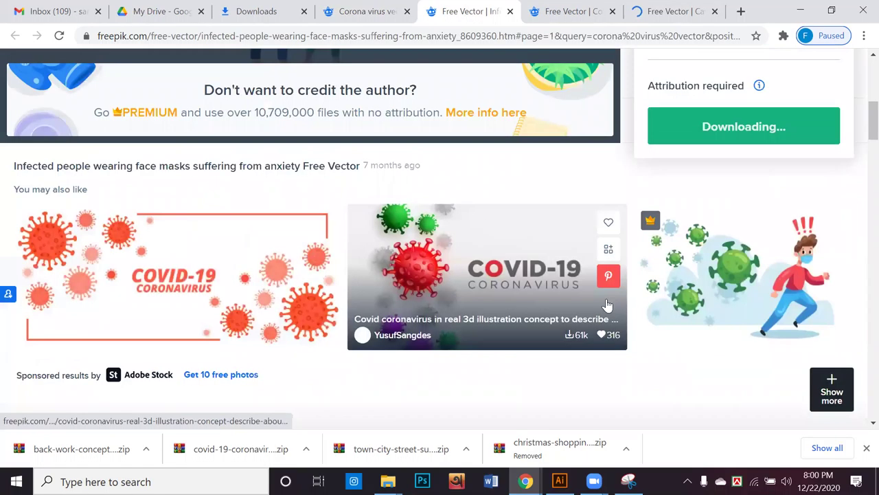
Free-download the Cartoon virus characters set
click(538, 24)
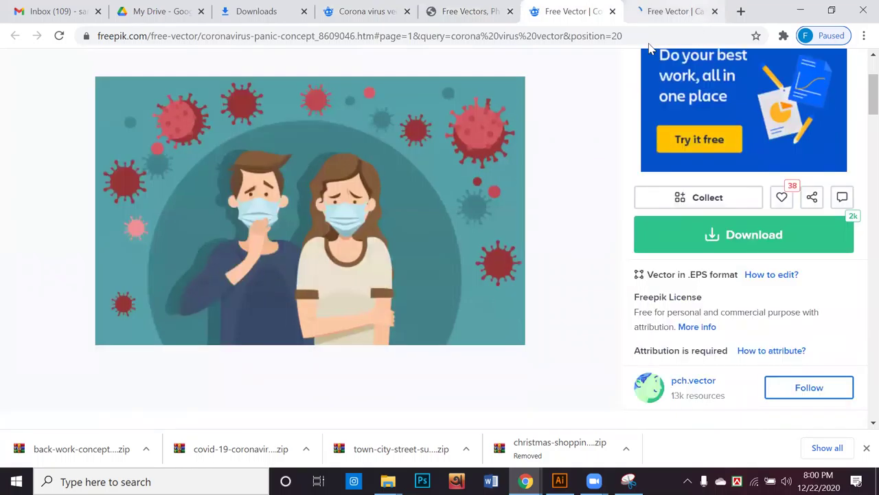
key(ctrl+Tab)
click(708, 310)
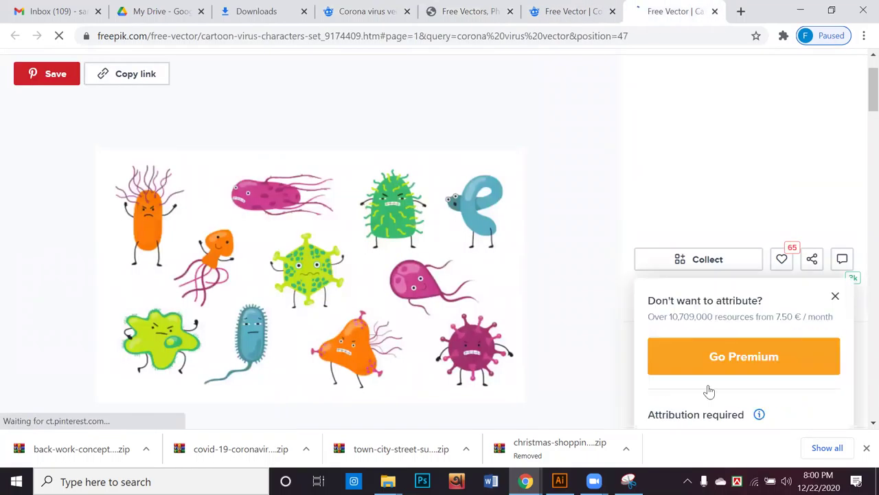
scroll(712, 277, down, 3)
click(712, 277)
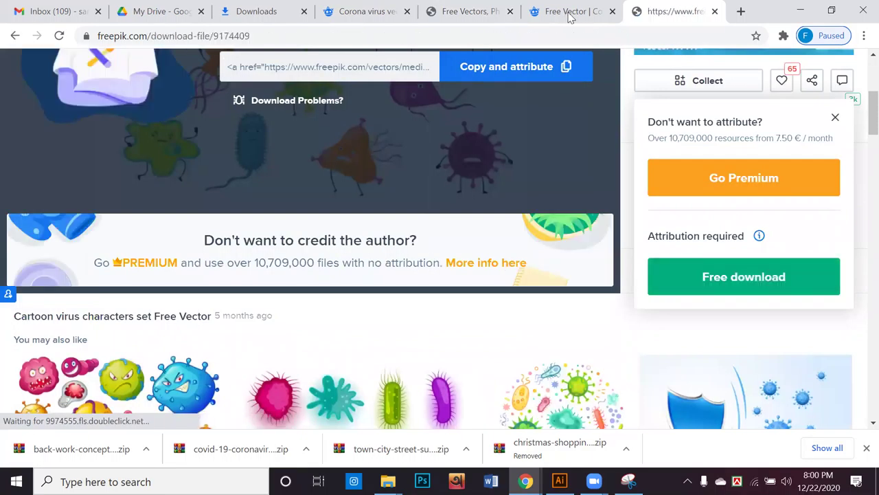
Open the Virus infection bacteria flu background from the panic page and start its free download
click(574, 11)
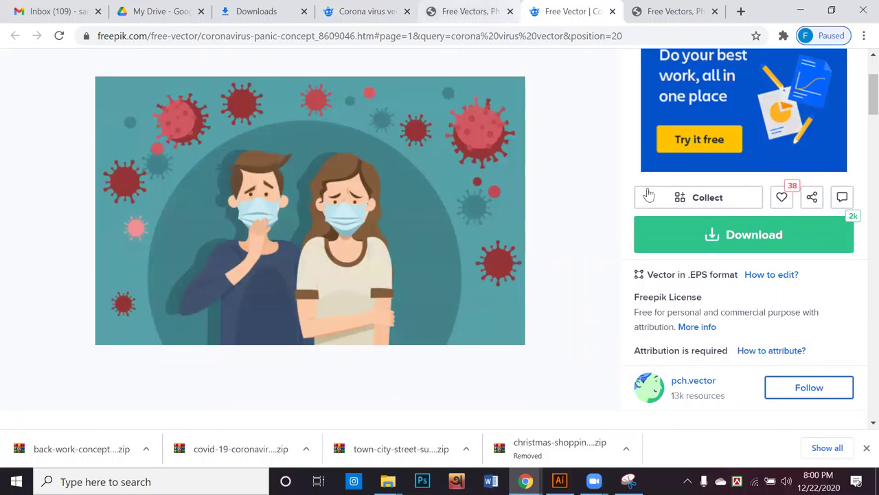
scroll(645, 186, down, 2)
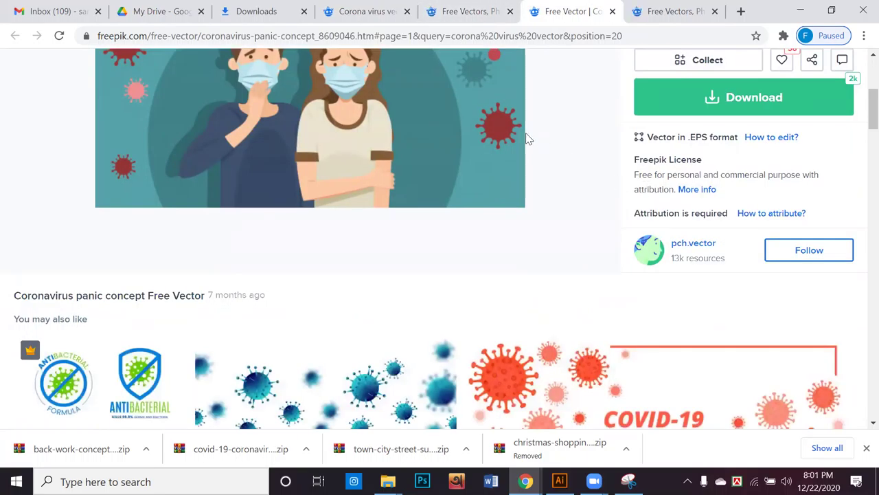
scroll(481, 214, down, 1)
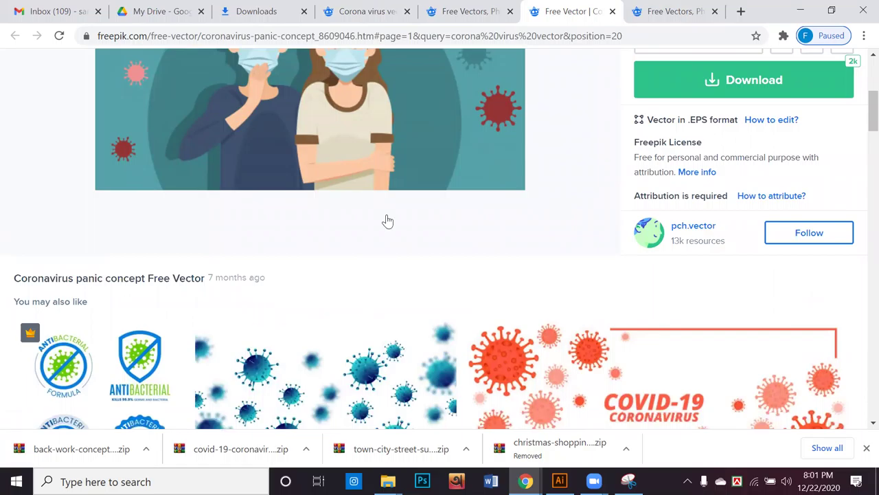
scroll(388, 220, down, 3)
click(389, 215)
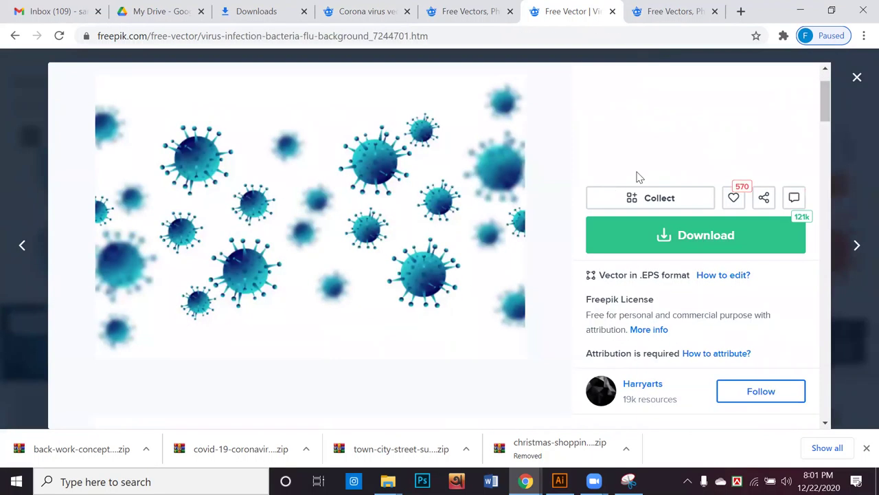
scroll(652, 131, down, 3)
click(653, 120)
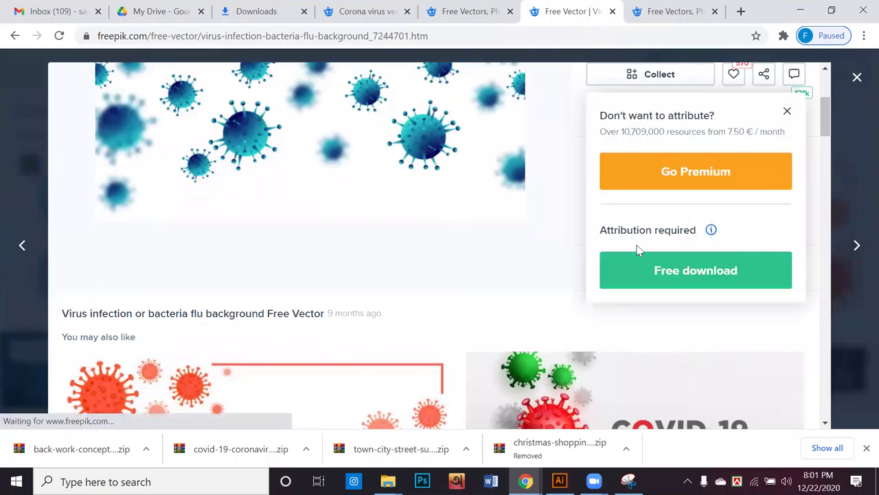
click(650, 271)
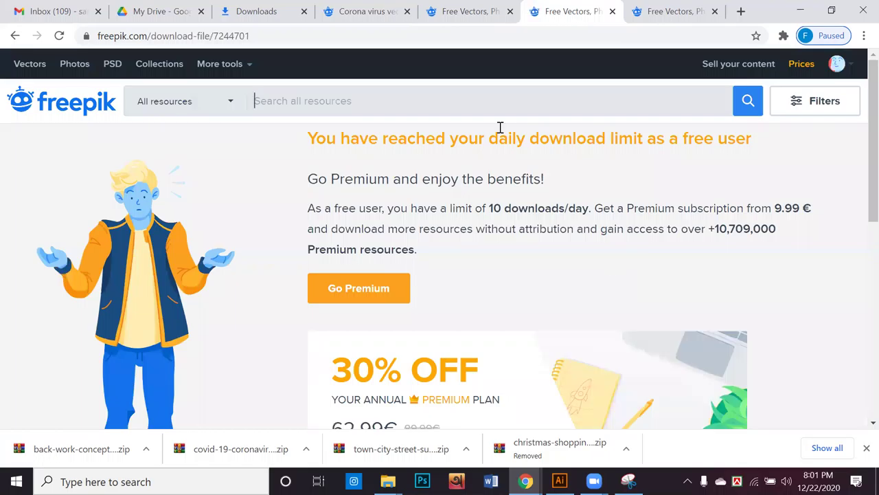
Highlight the daily limit message showing 10 downloads/day reached
drag(550, 142, 685, 171)
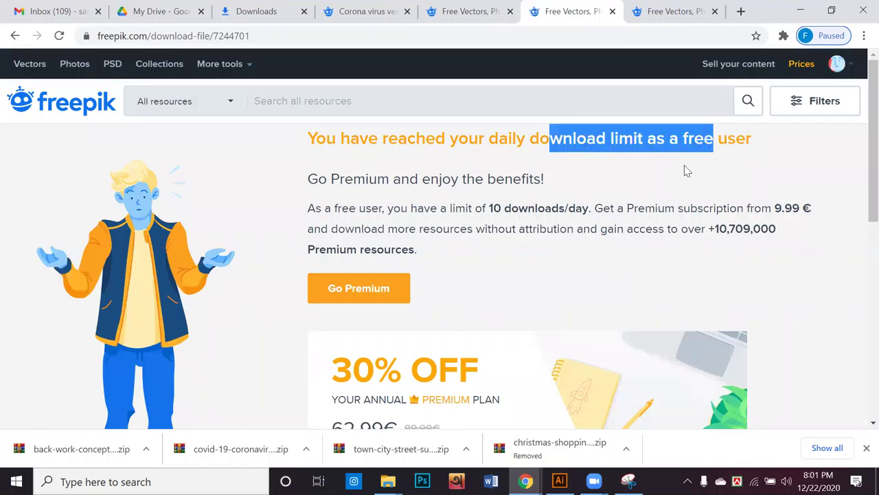
click(533, 200)
drag(492, 207, 577, 209)
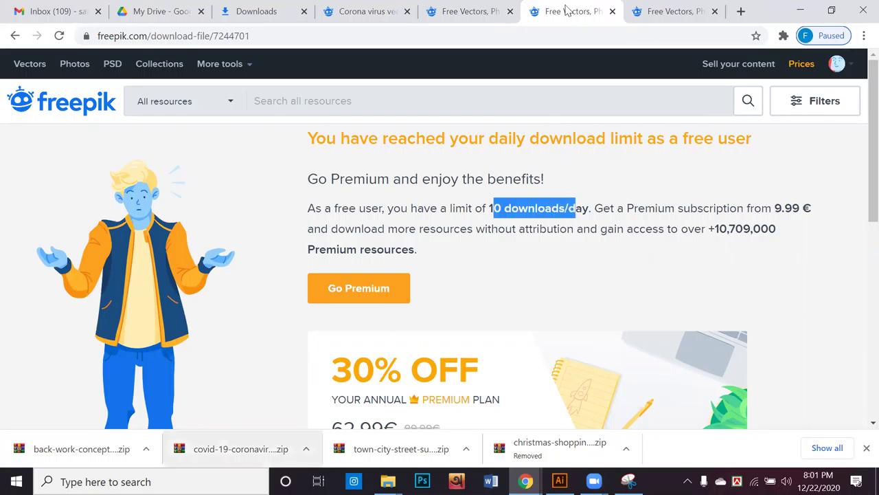
click(853, 69)
mouse_move(853, 68)
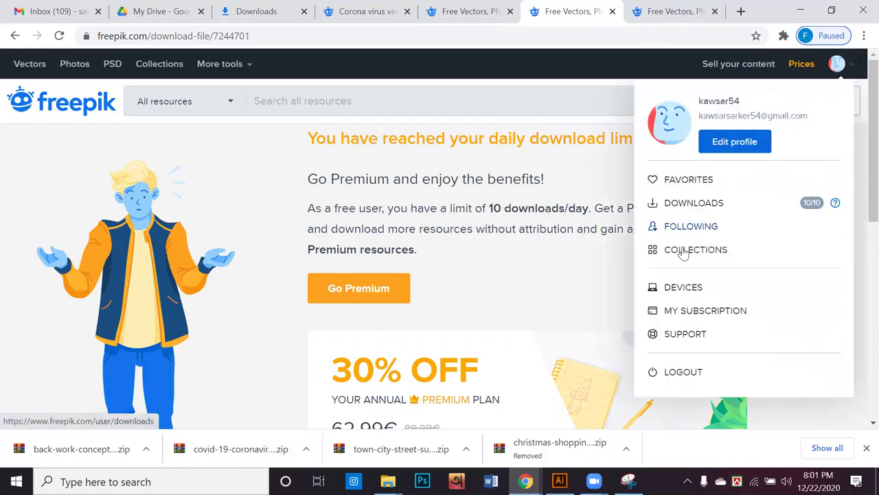
Log out of Freepik and sign back in with a different Google account
click(684, 375)
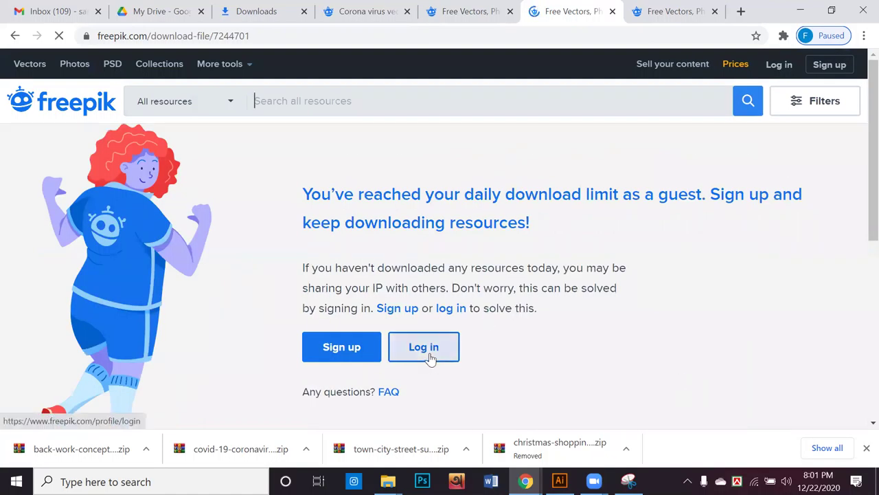
click(426, 350)
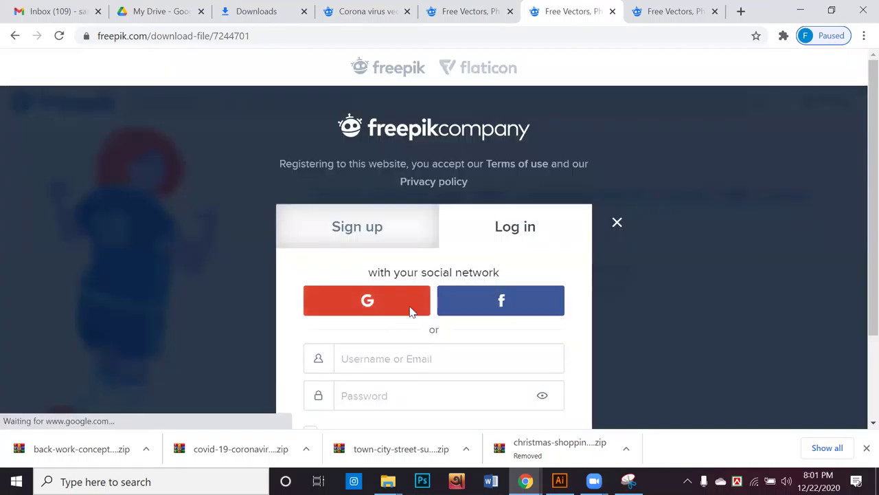
click(410, 311)
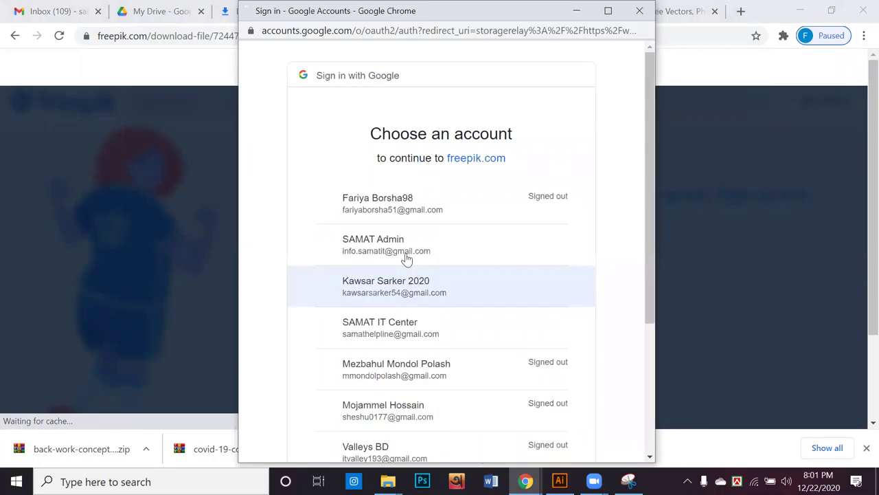
click(407, 246)
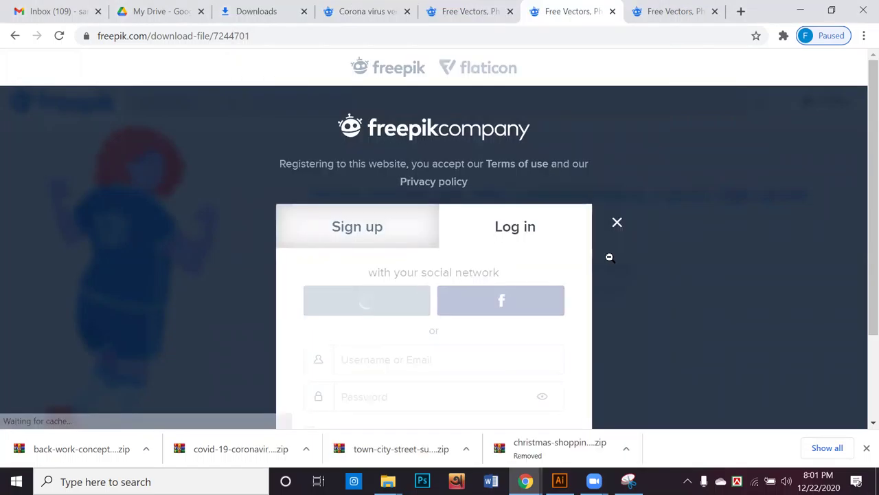
click(599, 216)
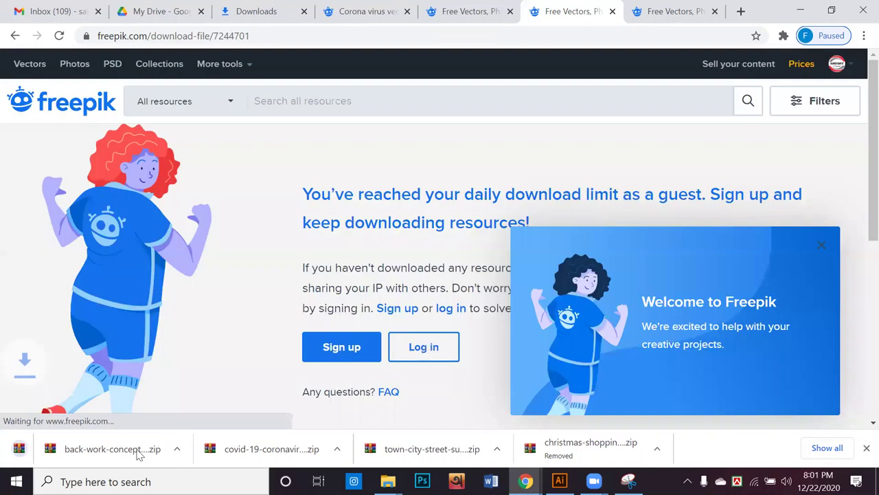
Close the download-limit tab and open the Cartoon virus characters set from the corona virus results
click(467, 11)
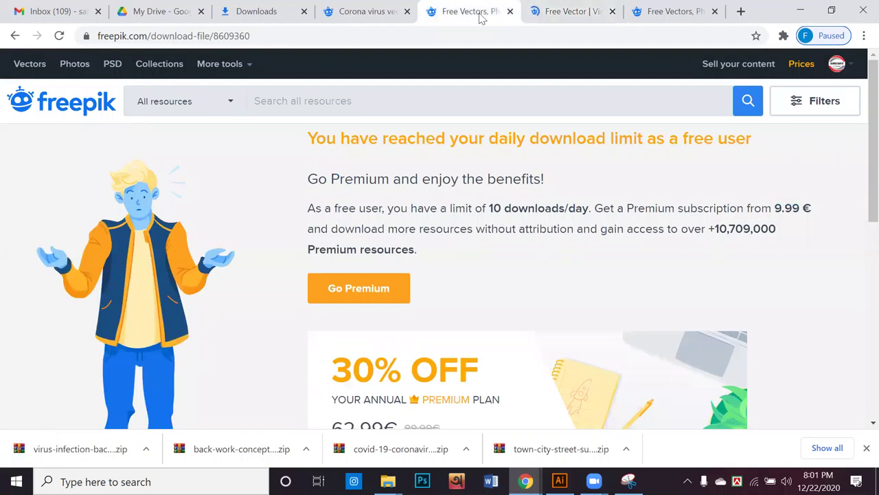
key(ctrl+w)
click(374, 10)
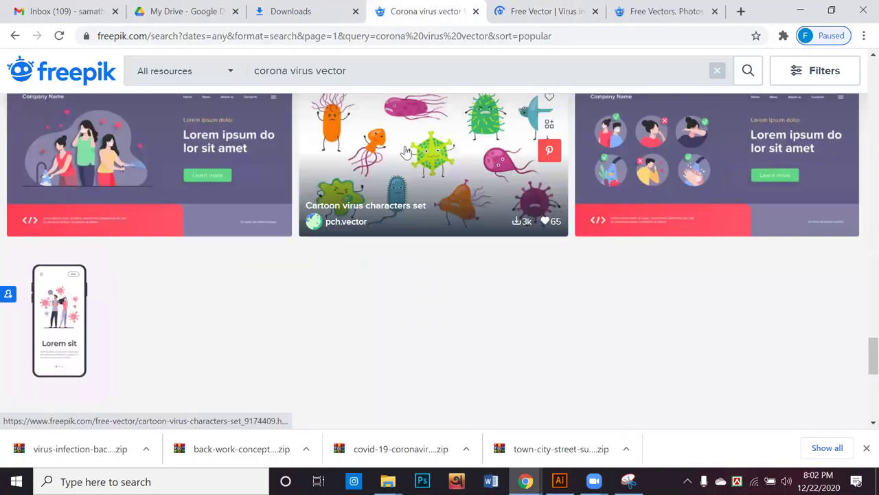
click(190, 374)
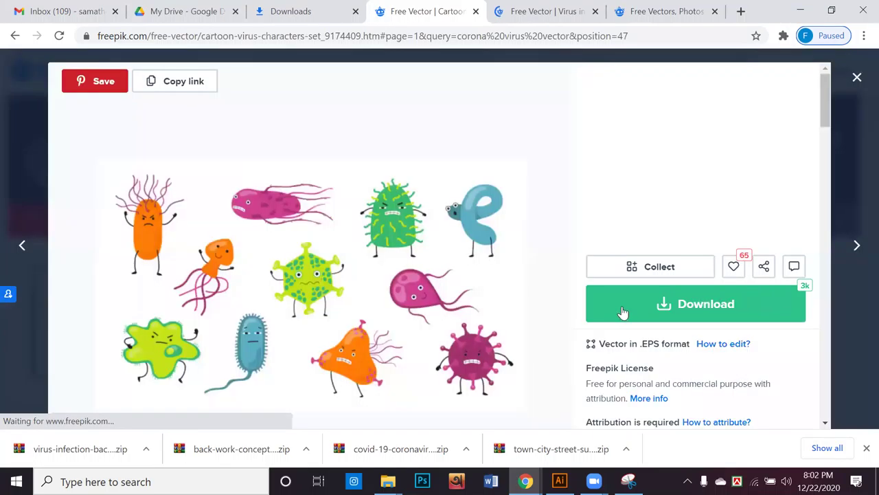
mouse_move(621, 314)
scroll(632, 361, down, 1)
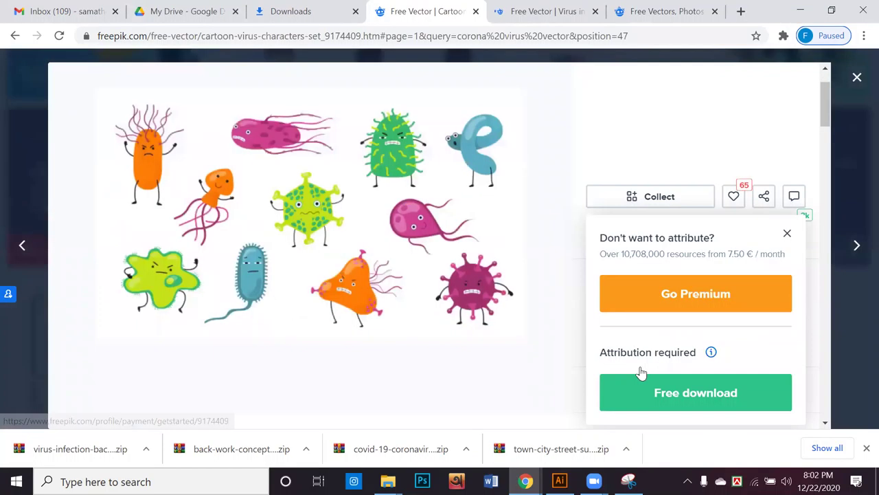
scroll(648, 337, down, 1)
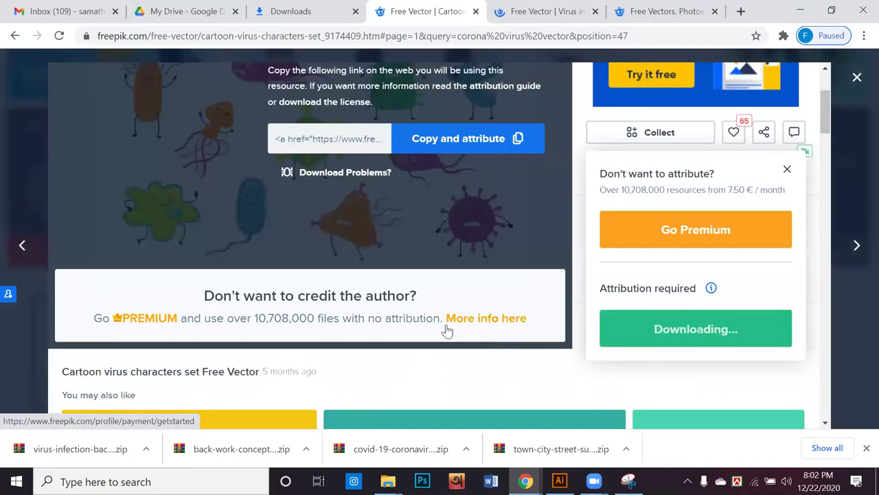
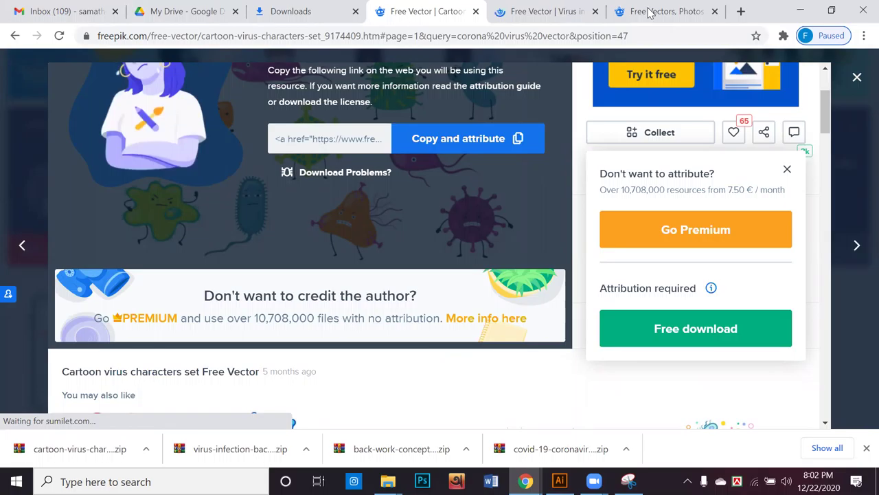
Switch to the next Chrome tab, then show the Windows desktop
key(ctrl+Tab)
key(ctrl+Tab)
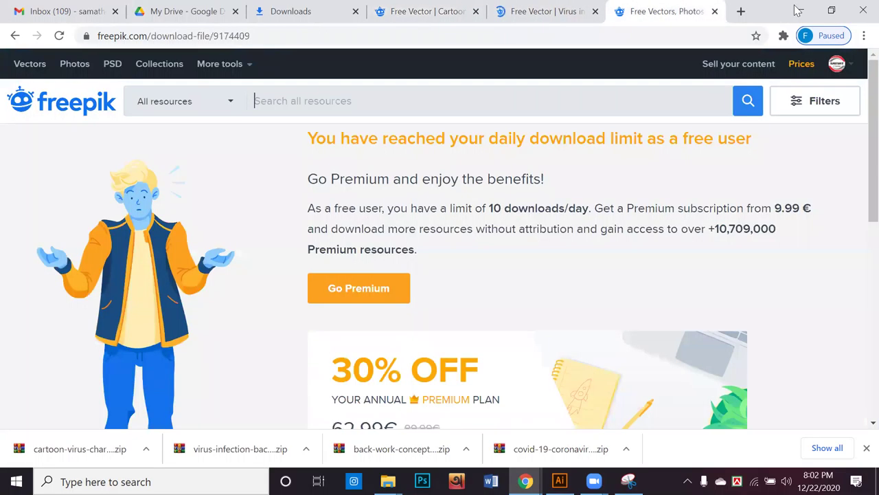
key(super+d)
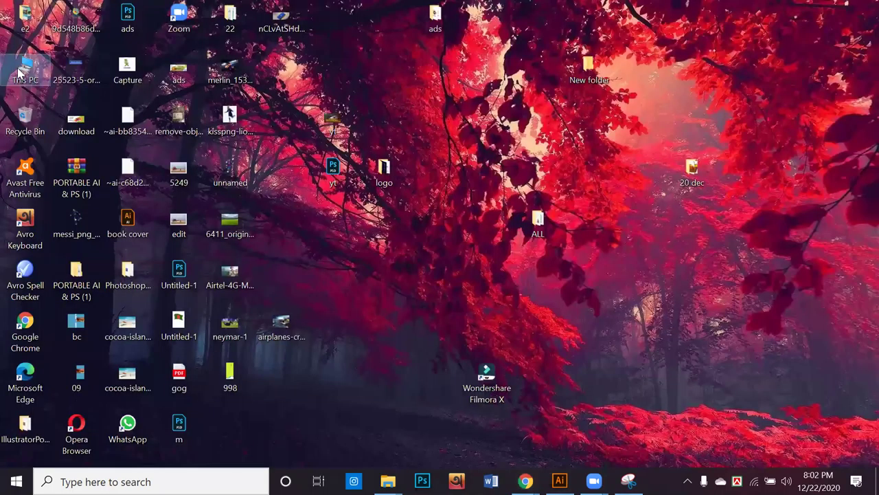
Open the Downloads folder from This PC and maximize the window
double_click(28, 68)
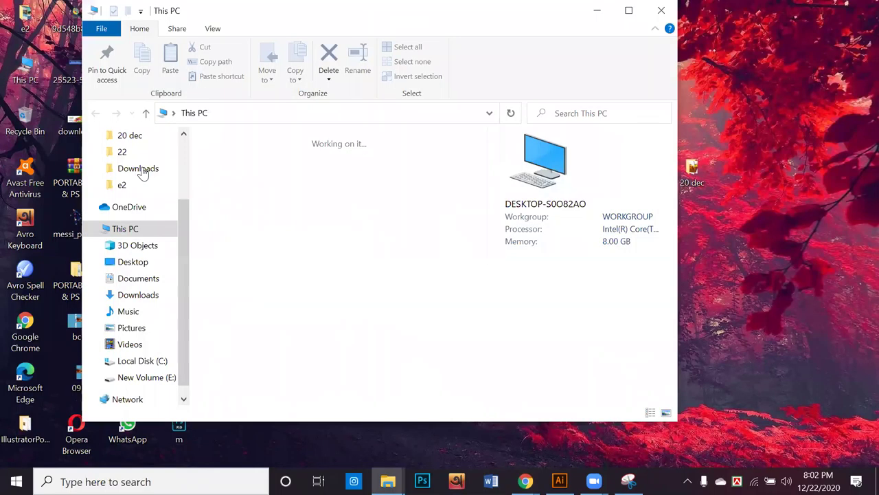
click(141, 169)
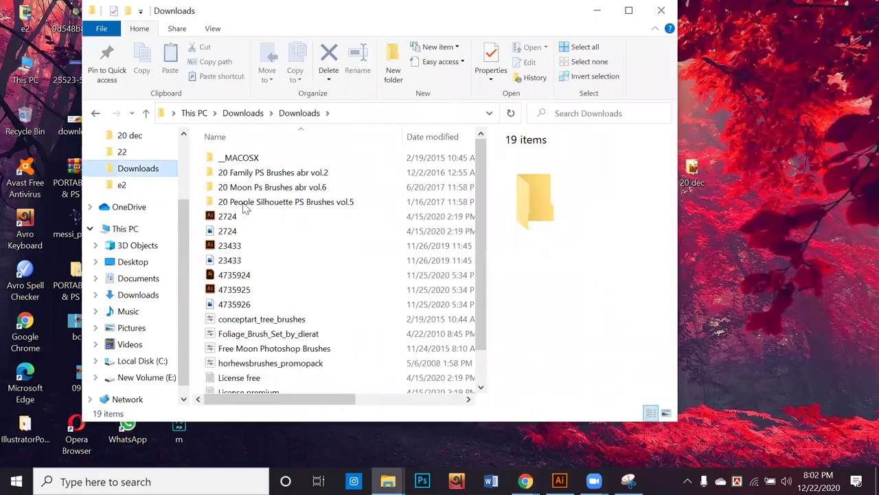
scroll(261, 285, down, 1)
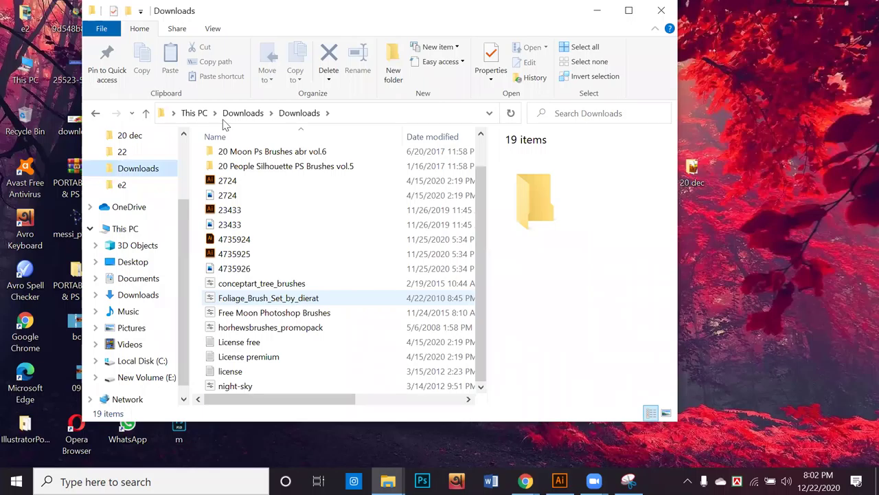
click(237, 115)
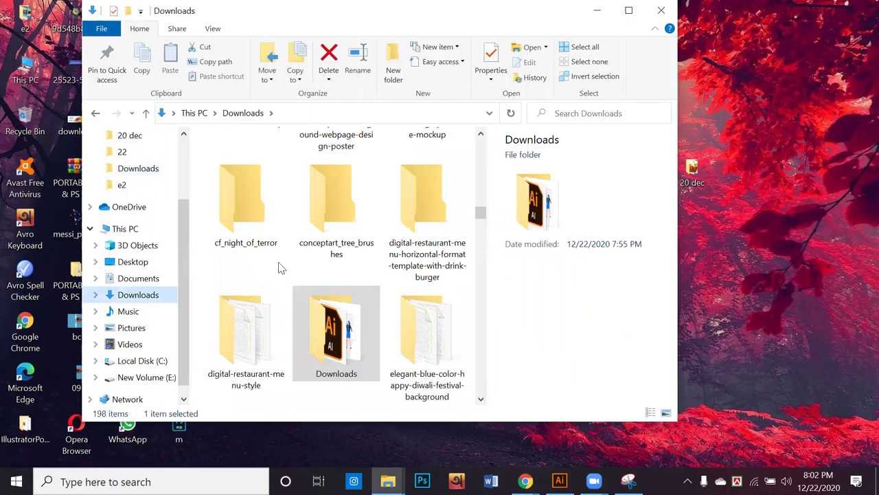
scroll(445, 180, up, 5)
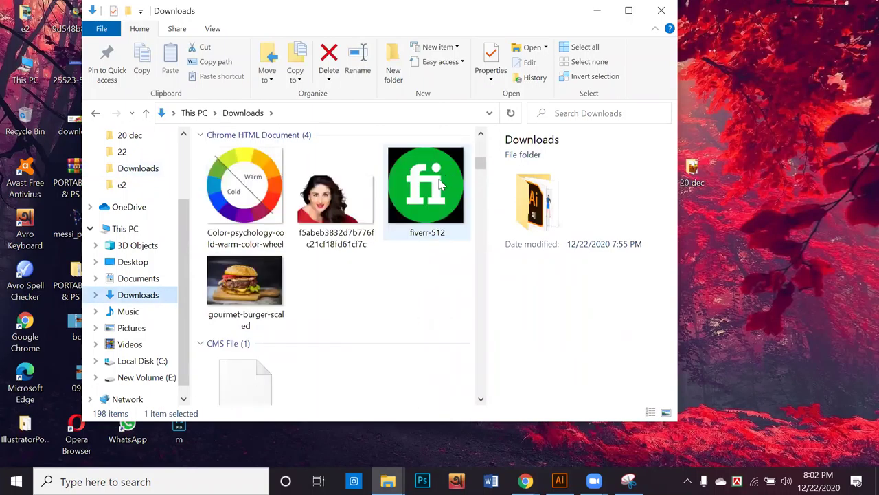
scroll(440, 184, up, 3)
key(super+Up)
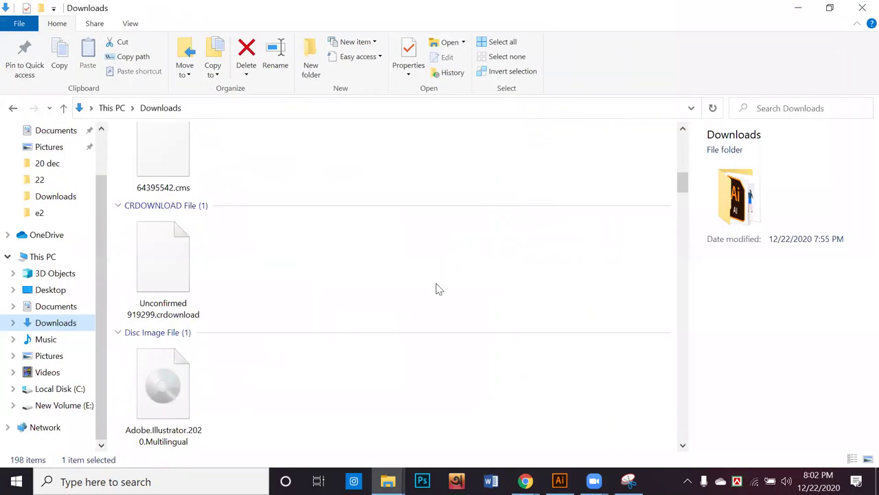
Sort and group the Downloads files by Date modified
right_click(436, 286)
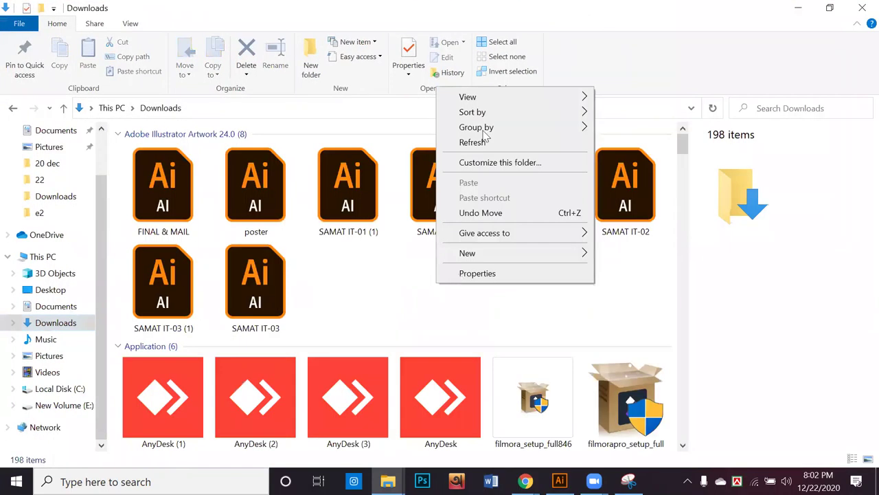
mouse_move(559, 119)
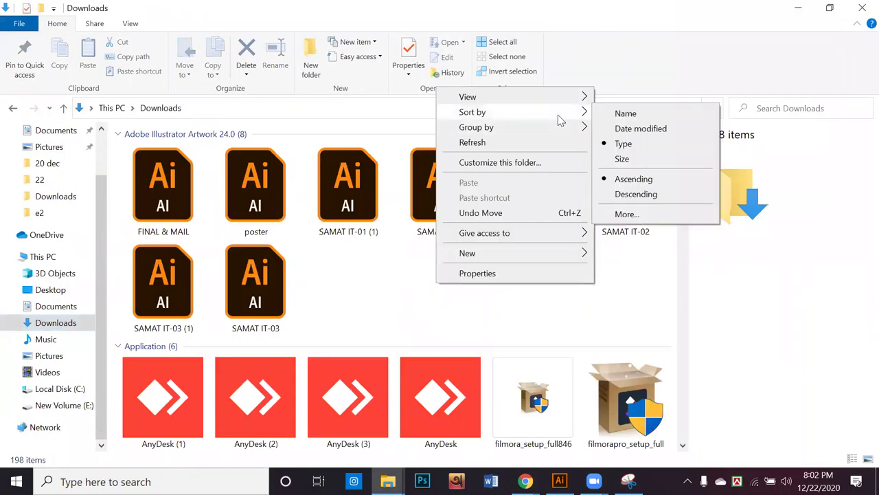
click(610, 129)
right_click(417, 281)
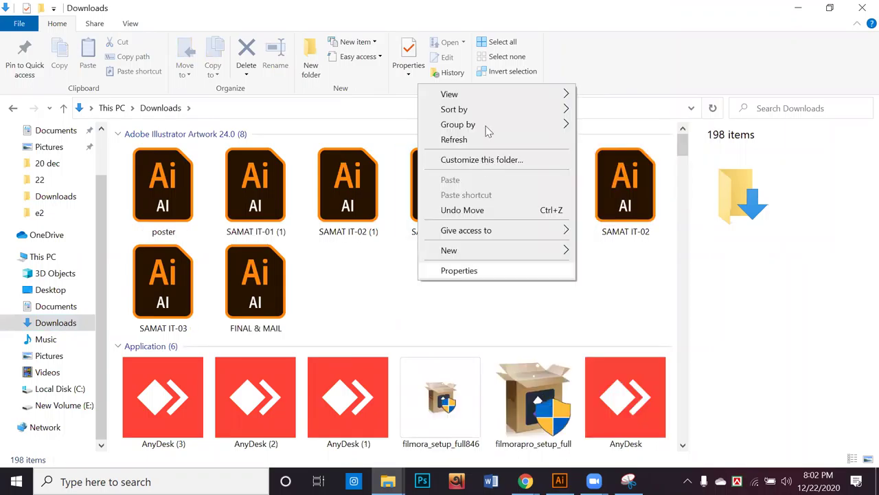
mouse_move(557, 125)
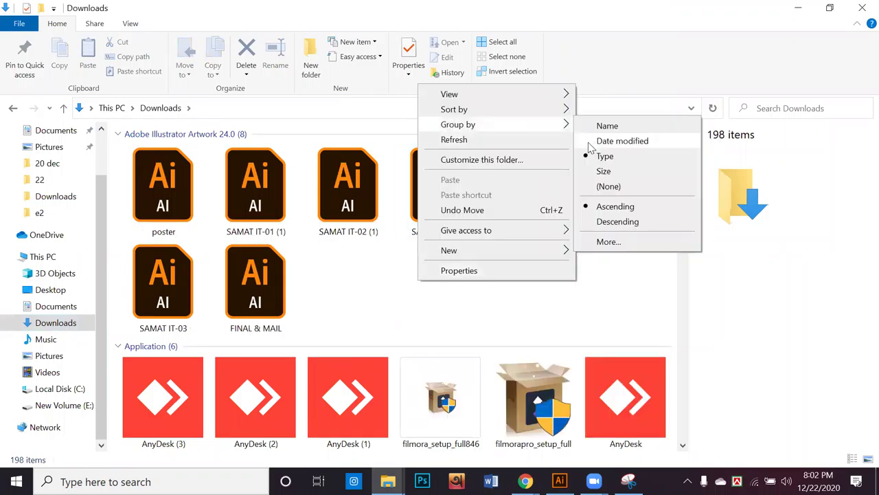
click(163, 206)
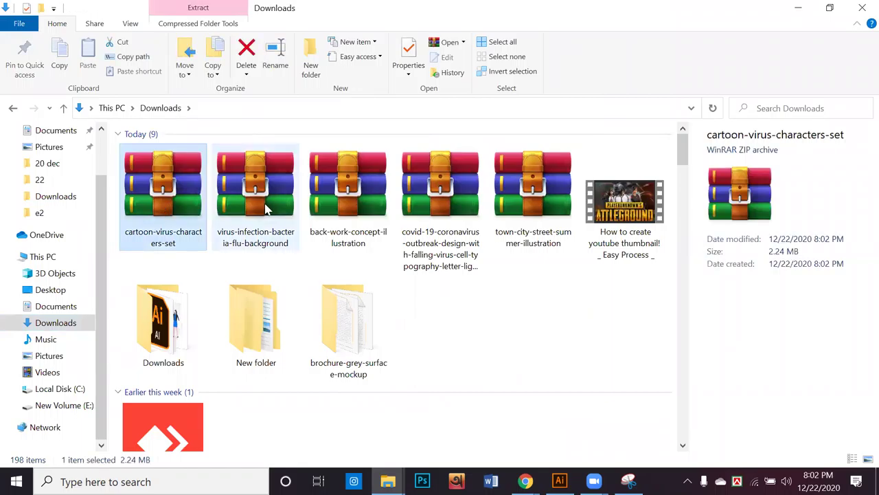
Select both virus ZIP archives and cut them
ctrl+click(270, 237)
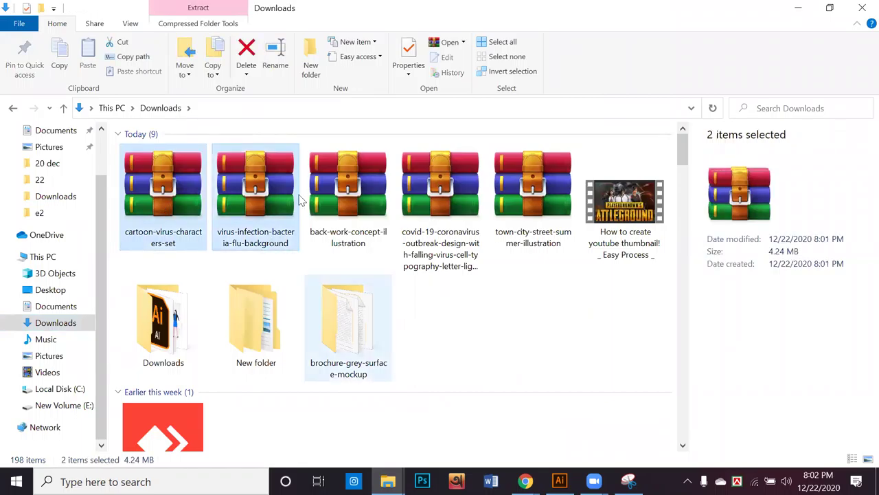
right_click(278, 207)
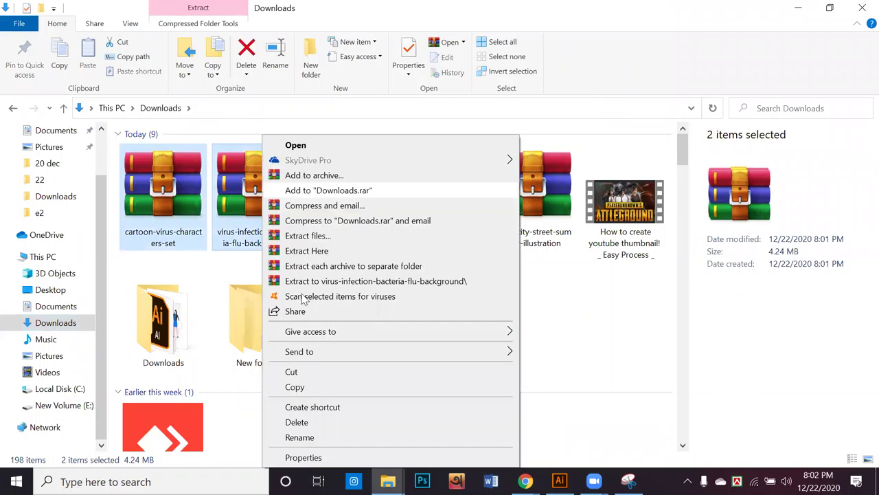
key(ctrl+x)
Create New folder (2) in Downloads and paste both archives into it
right_click(435, 308)
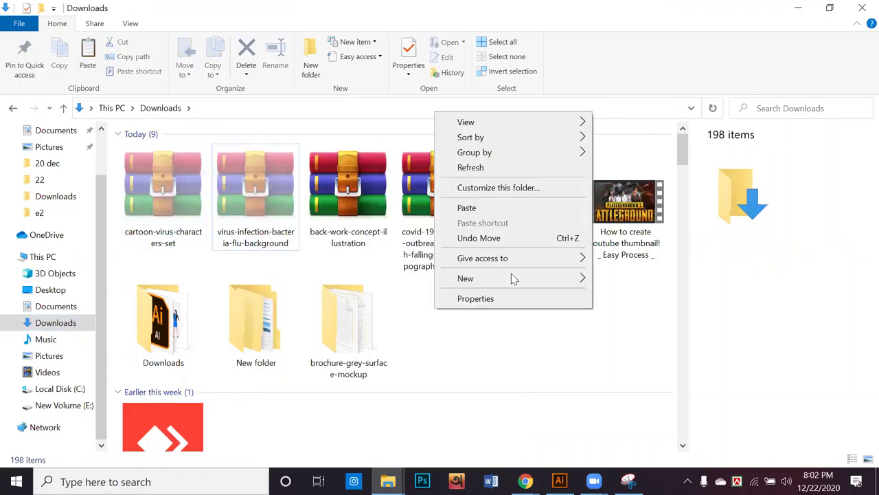
mouse_move(575, 283)
click(625, 279)
click(453, 316)
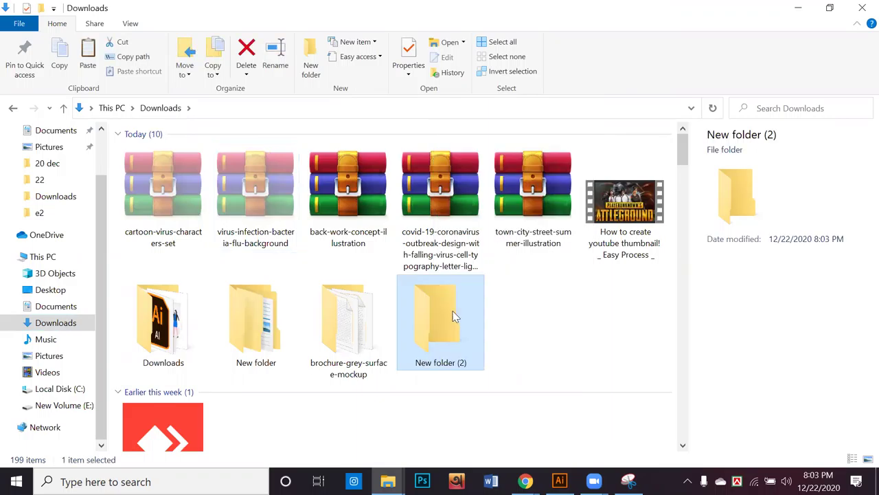
double_click(424, 302)
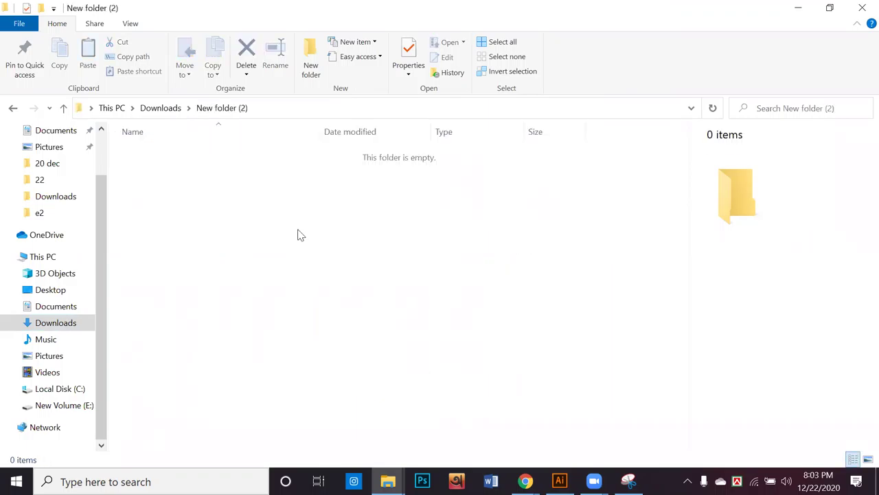
key(ctrl+v)
key(shift+F10)
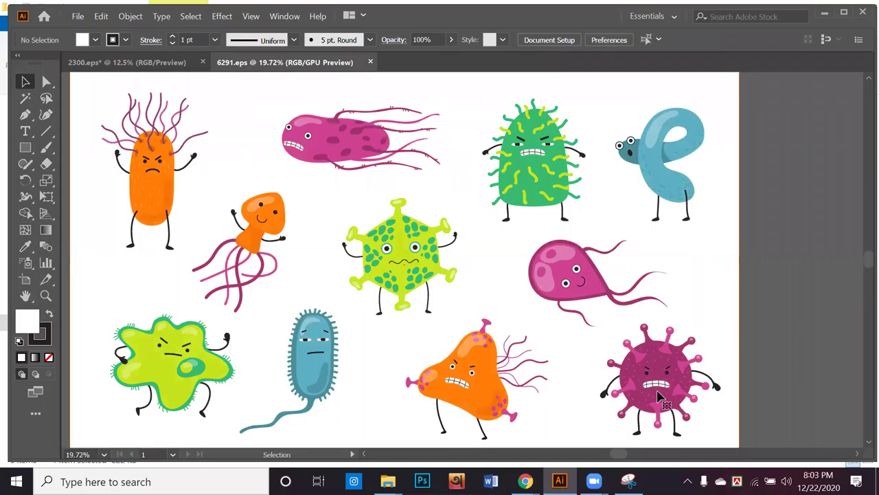
drag(658, 365, 729, 313)
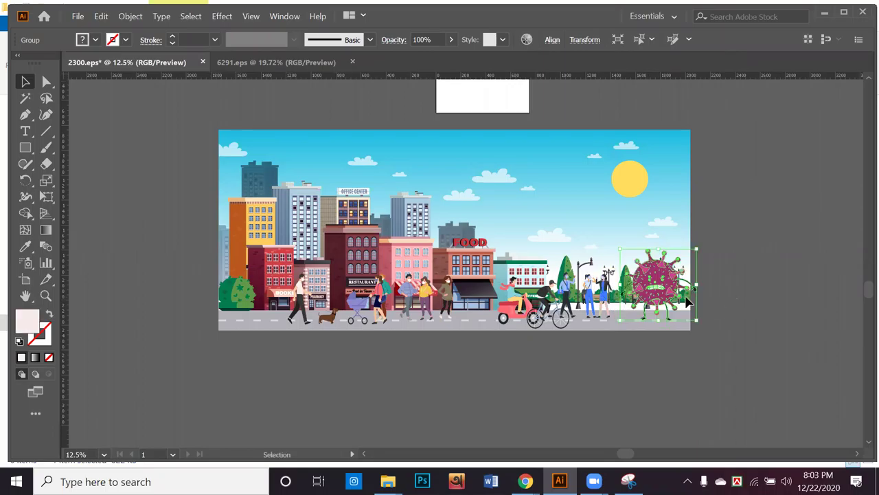
Duplicate the pink virus up above the buildings and ungroup the copy
key(ctrl+shift+a)
key(ctrl+z)
key(ctrl+z)
key(ctrl+shift+a)
drag(676, 294, 505, 219)
scroll(502, 220, up, 2)
scroll(503, 220, up, 1)
right_click(529, 218)
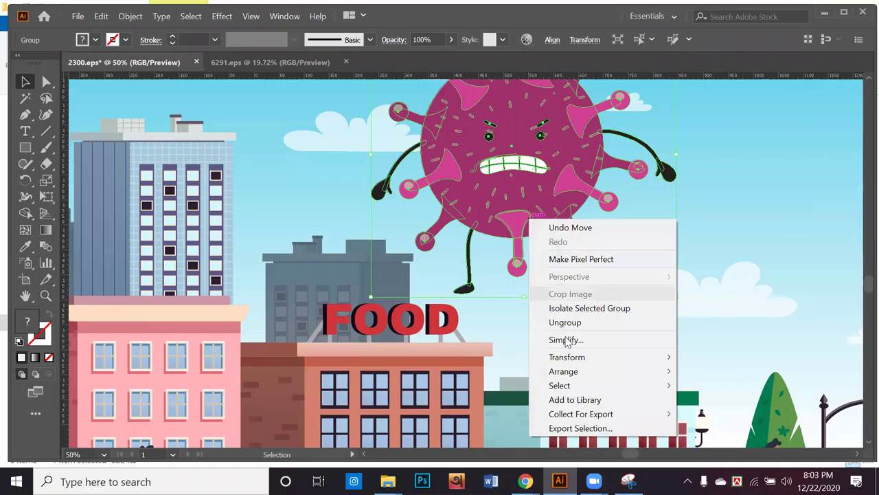
click(575, 323)
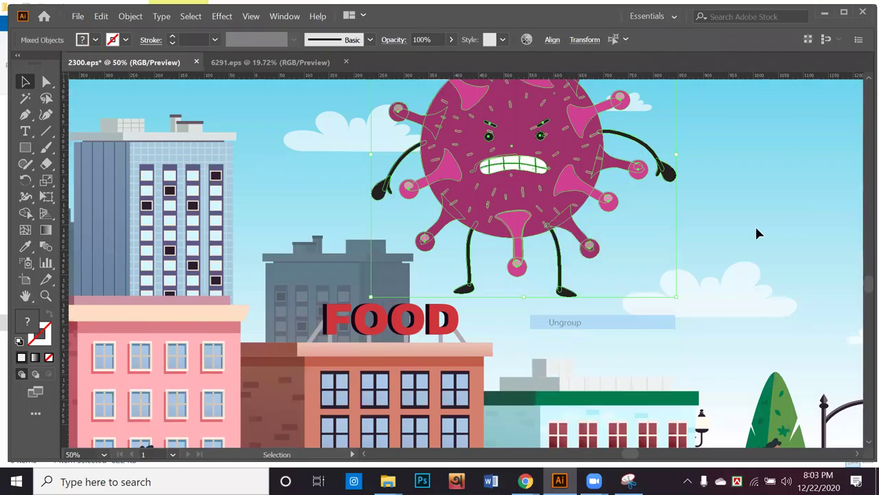
Delete the copy's right foot, both legs, right arm and leftover black foot shapes
click(595, 296)
click(565, 293)
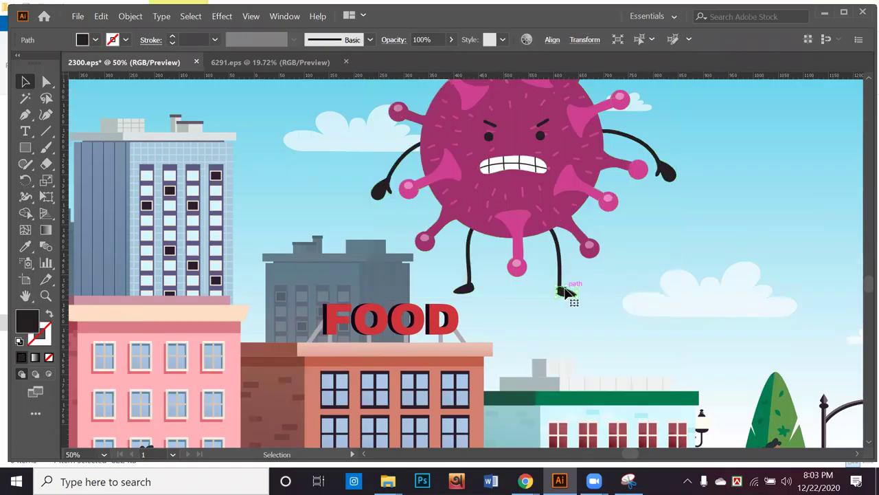
key(Delete)
click(562, 275)
key(Delete)
click(471, 270)
key(Delete)
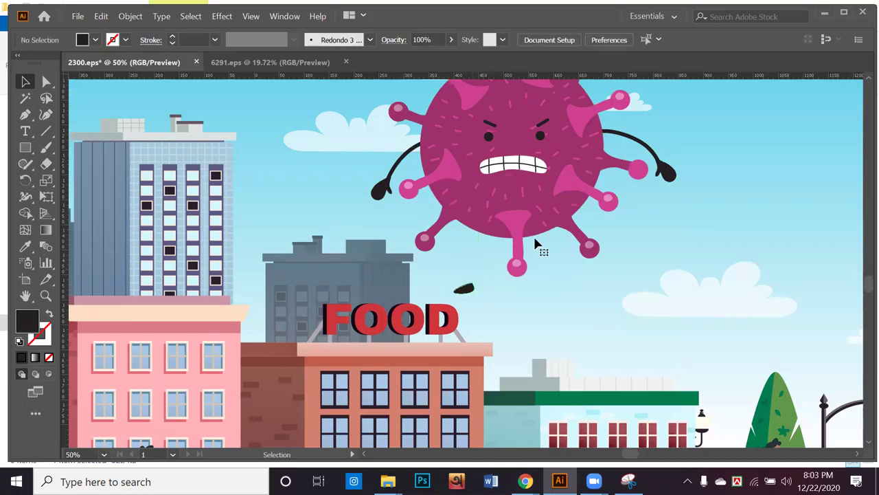
click(620, 153)
key(Delete)
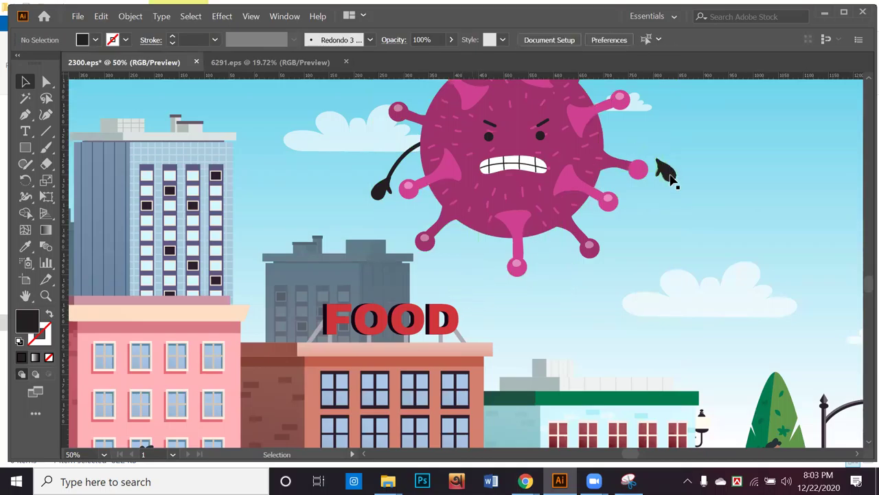
click(363, 181)
key(Delete)
click(385, 187)
key(Delete)
scroll(406, 164, down, 4)
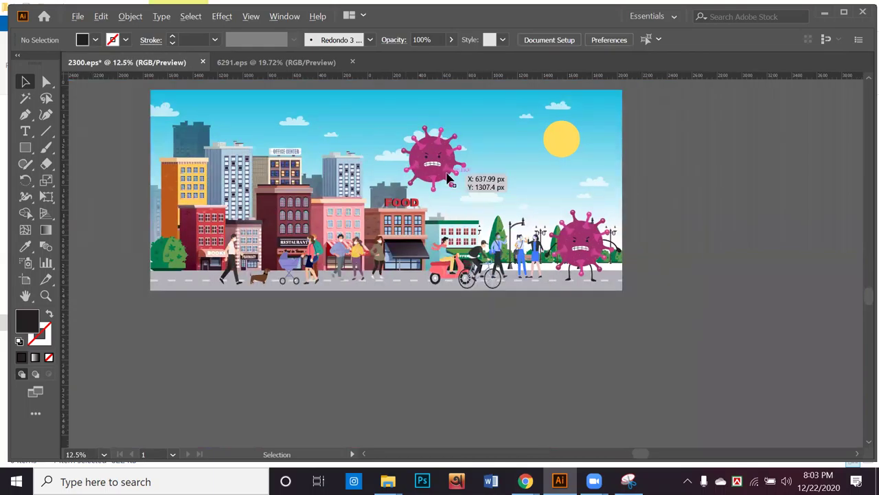
Shrink the top virus to a much smaller size, then minimize Illustrator
drag(382, 119, 465, 186)
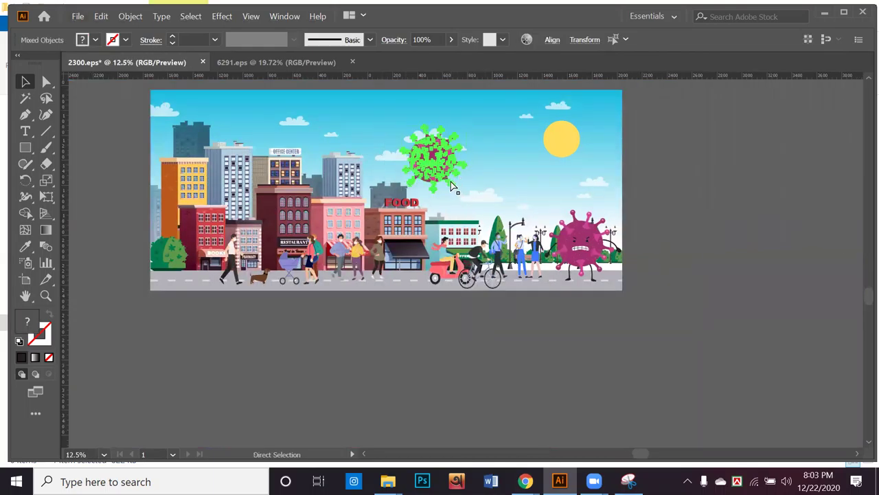
key(v)
drag(465, 194, 289, 181)
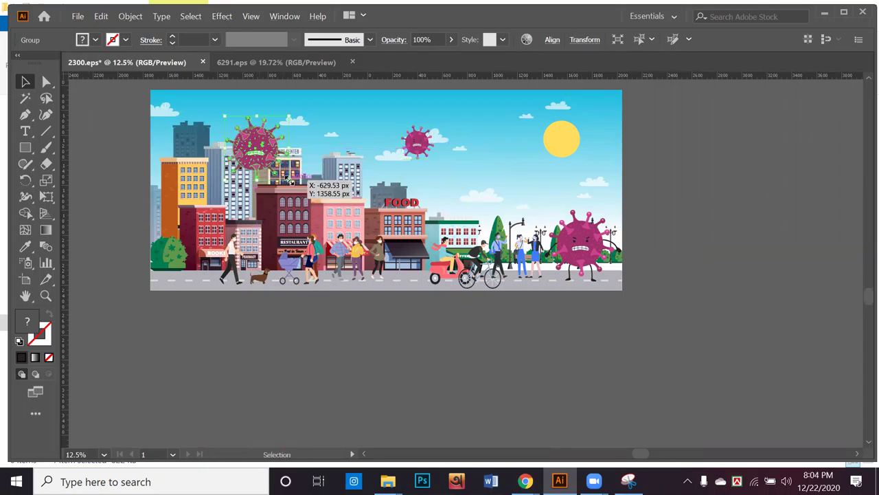
click(732, 236)
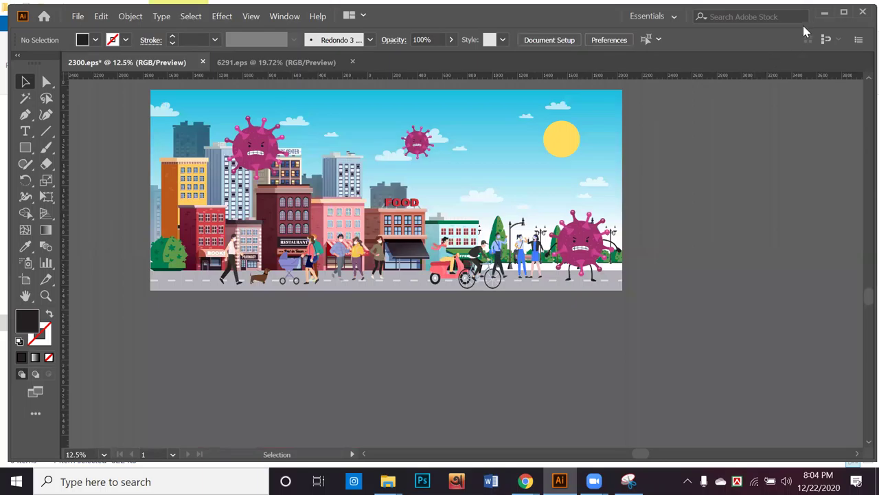
click(825, 14)
Open 18704.eps past the colour profile warning and ungroup its artwork
click(261, 185)
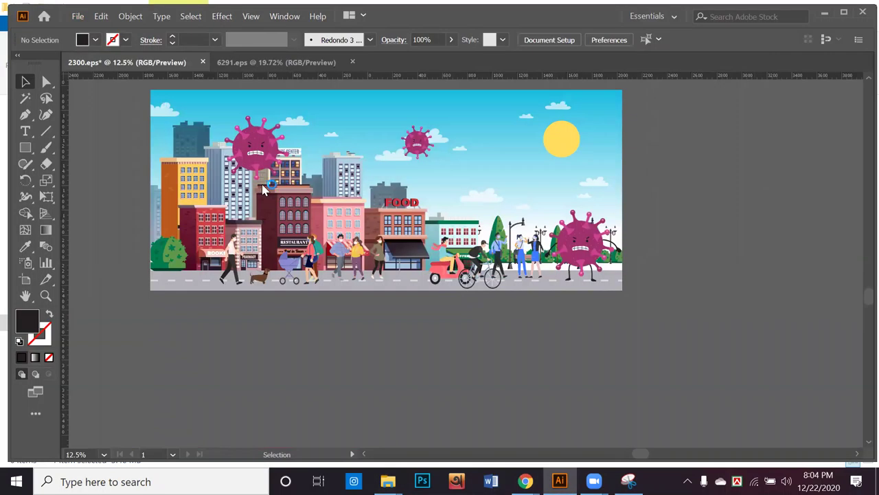
click(461, 226)
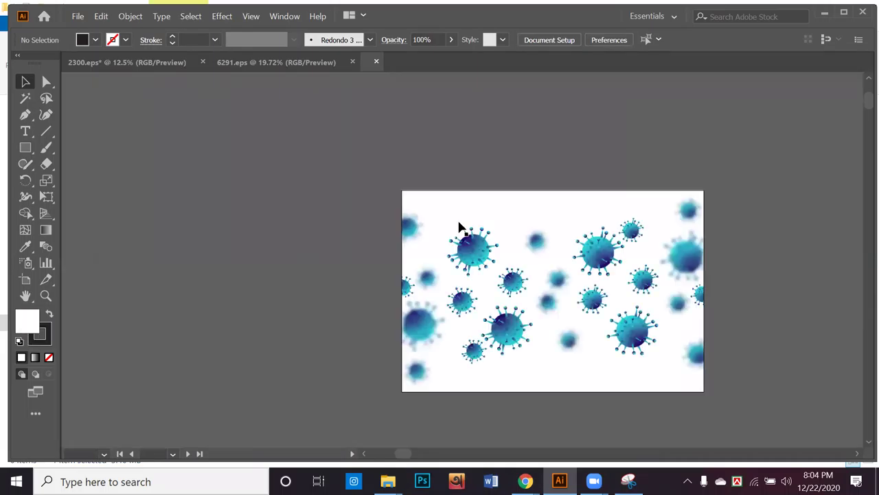
drag(500, 332, 268, 247)
right_click(275, 239)
click(312, 345)
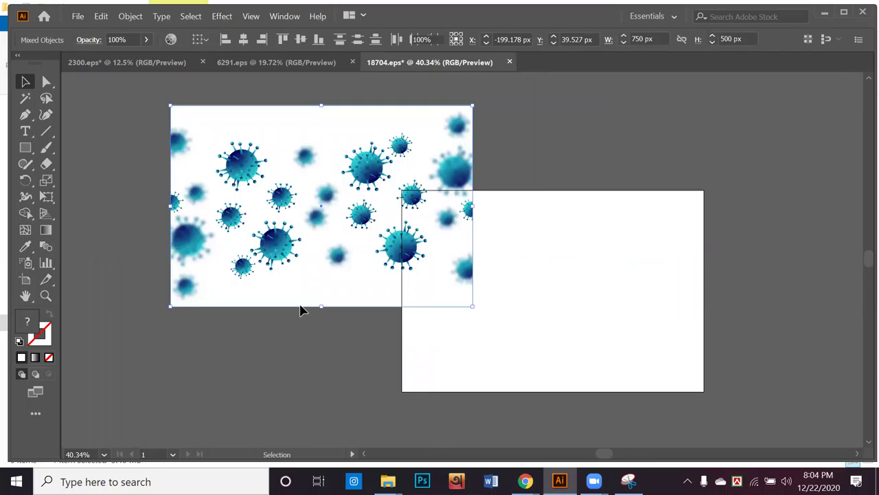
click(343, 322)
Move the white background rectangle aside and release the viruses' clipping mask
drag(238, 287, 404, 357)
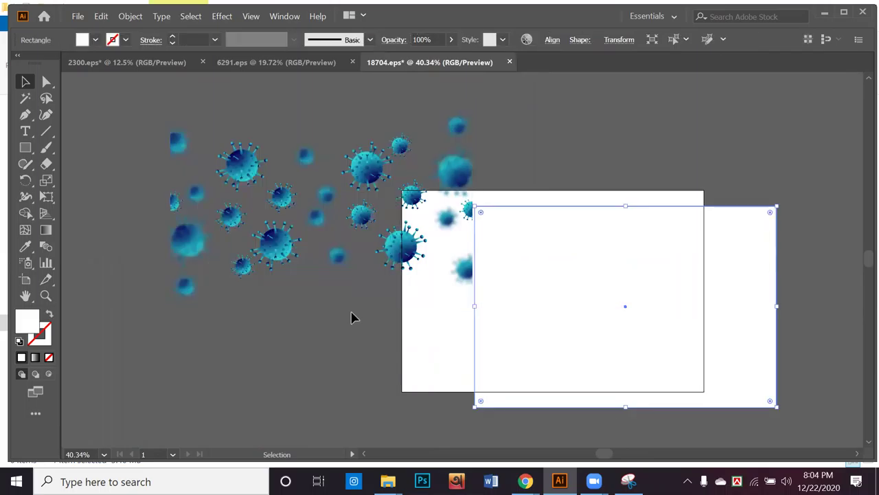
click(353, 316)
drag(281, 266, 292, 299)
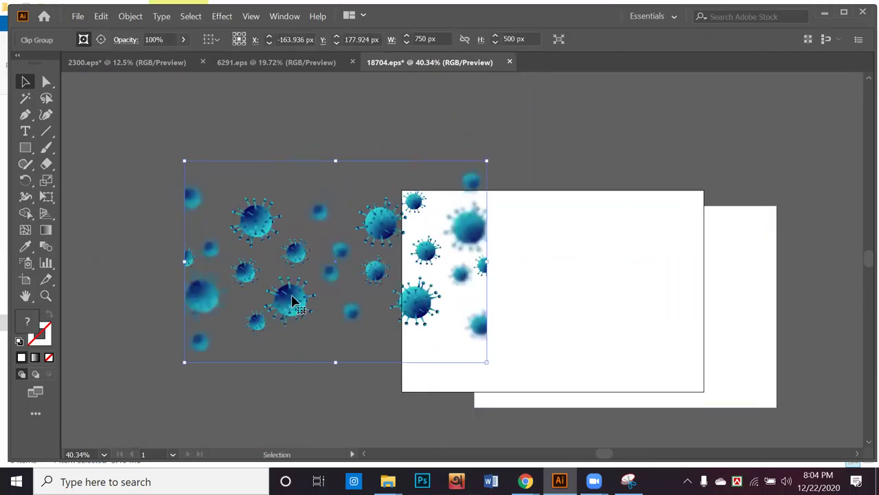
right_click(293, 301)
click(353, 182)
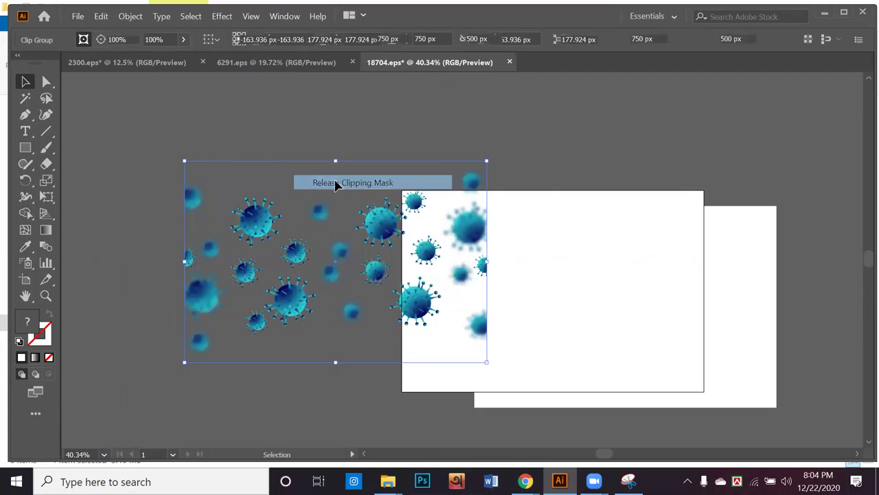
click(291, 305)
Ungroup the blue viruses and drag them into the 2300.eps street document
drag(291, 304, 269, 360)
right_click(263, 236)
click(303, 338)
click(268, 345)
drag(277, 234, 384, 156)
drag(503, 190, 729, 261)
Ungroup the dropped viruses and spread them over the buildings and sky
right_click(730, 261)
click(756, 141)
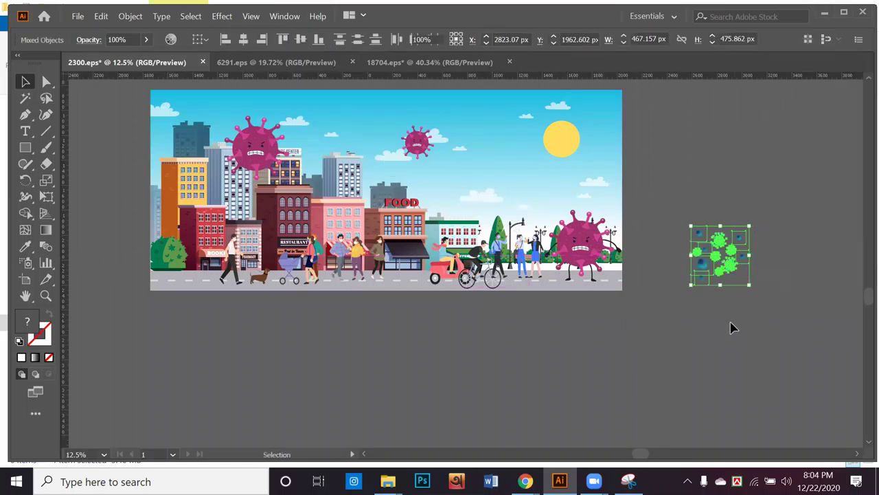
click(691, 289)
drag(703, 292, 186, 256)
click(299, 326)
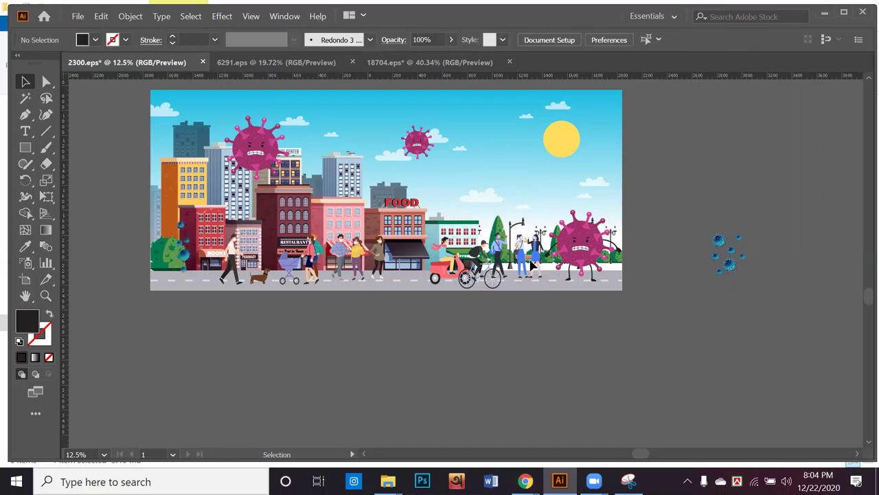
drag(718, 246, 321, 170)
drag(735, 256, 477, 186)
drag(770, 292, 521, 203)
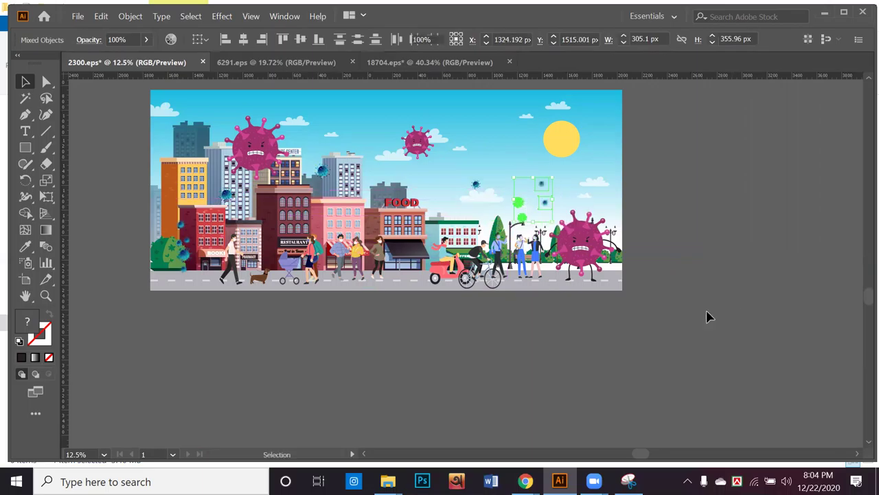
click(632, 335)
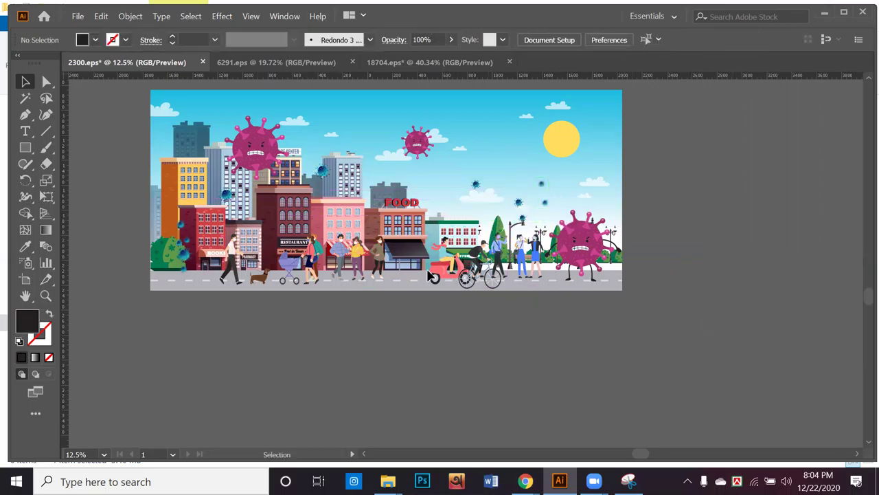
Bring a second virus batch from 18704.eps below the artwork and ungroup it
click(454, 64)
drag(446, 194, 547, 275)
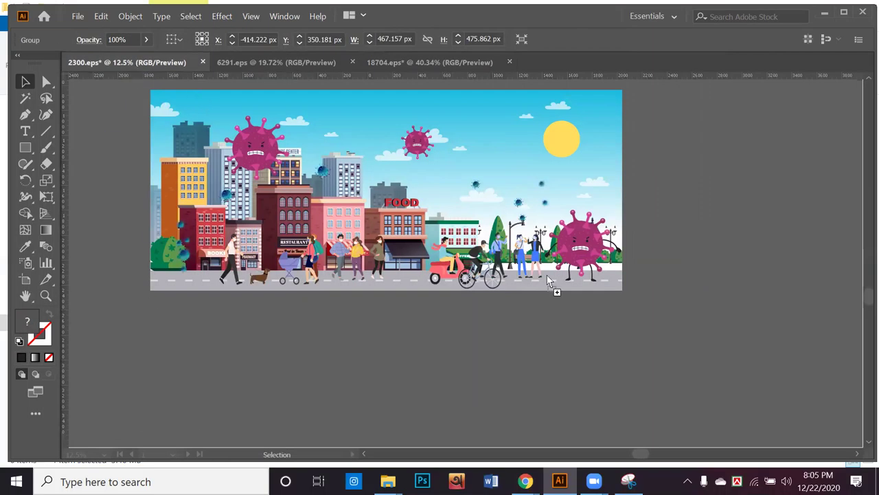
mouse_move(443, 357)
mouse_down()
mouse_move(481, 358)
mouse_move(451, 358)
mouse_up()
click(454, 368)
right_click(451, 357)
click(451, 357)
right_click(452, 357)
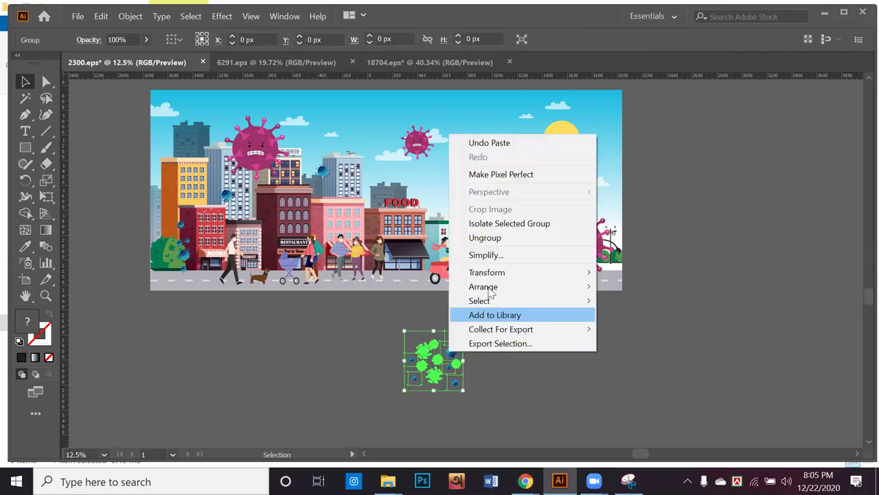
click(495, 240)
click(489, 377)
Move several small viruses from that batch onto the street near the FOOD sign
drag(426, 368, 413, 314)
drag(450, 355, 425, 296)
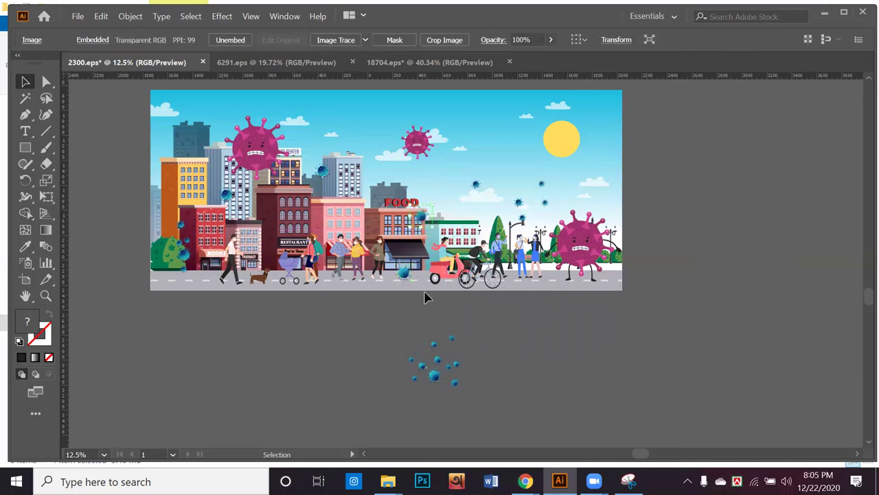
drag(422, 388, 398, 347)
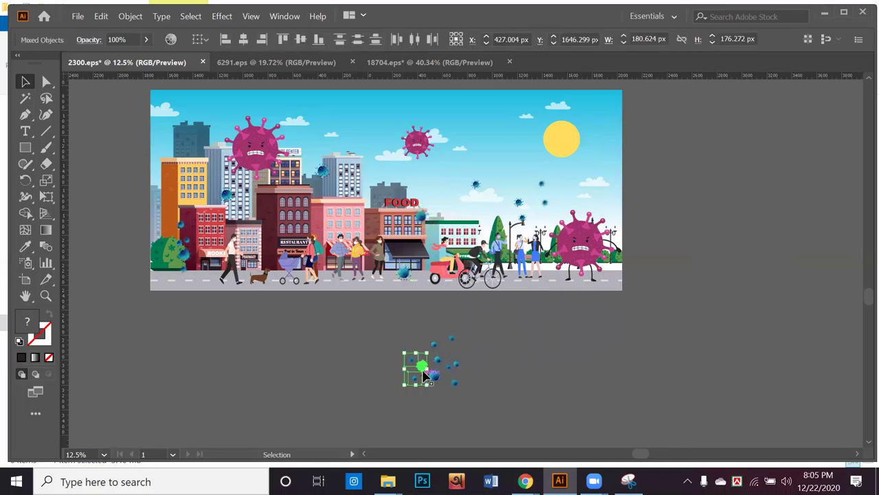
drag(426, 374, 341, 316)
click(323, 281)
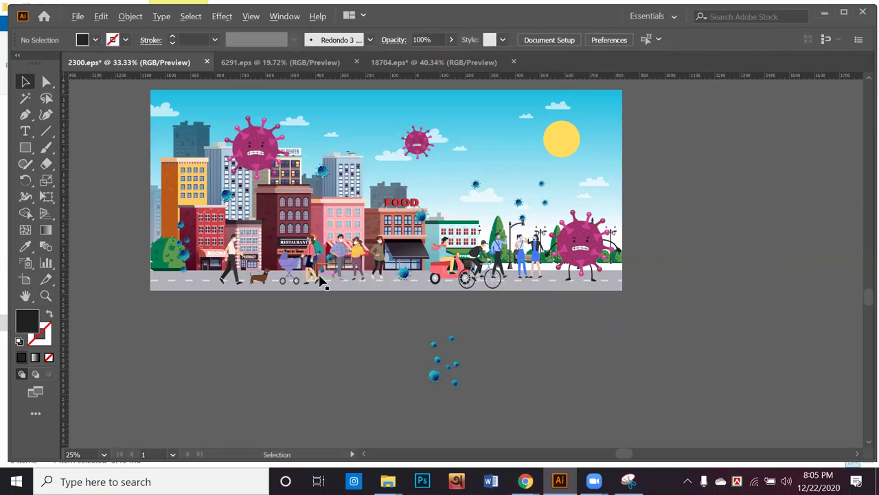
Drag the first leftover viruses up onto the street and among the buildings
scroll(330, 283, up, 3)
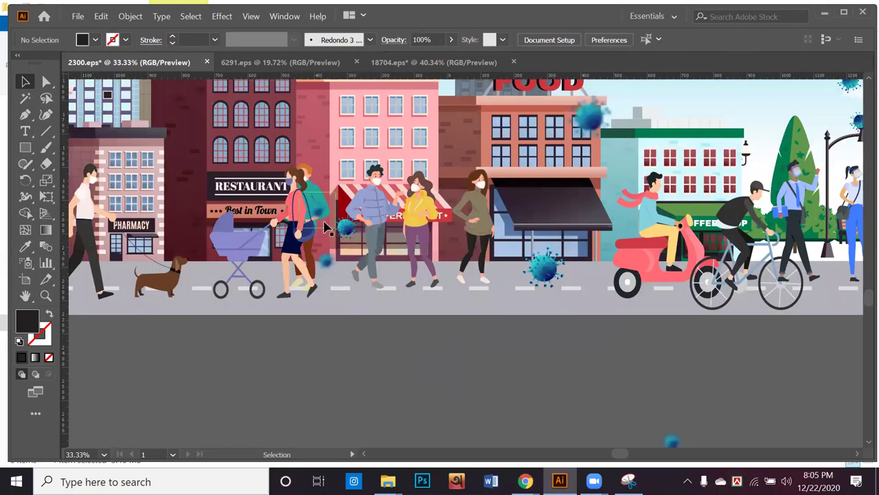
drag(347, 227, 402, 278)
drag(562, 266, 563, 241)
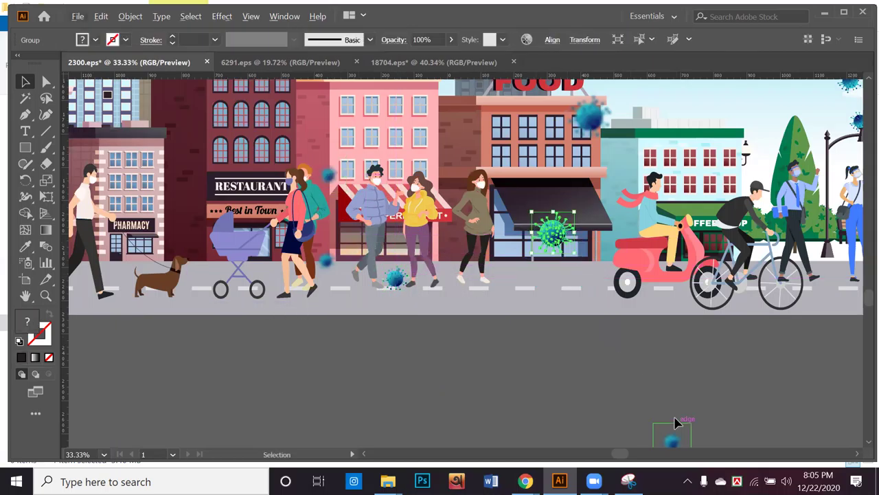
drag(673, 436, 730, 171)
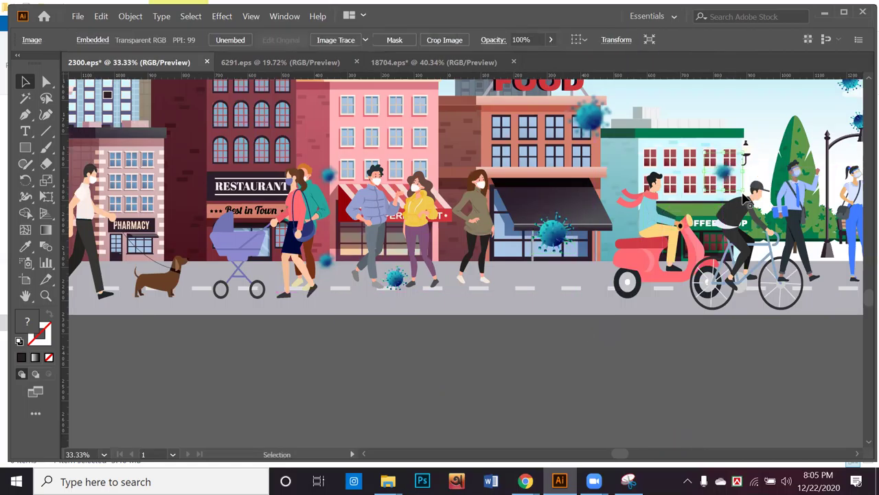
key(ctrl+minus)
drag(595, 309, 492, 109)
click(596, 349)
drag(597, 351, 377, 180)
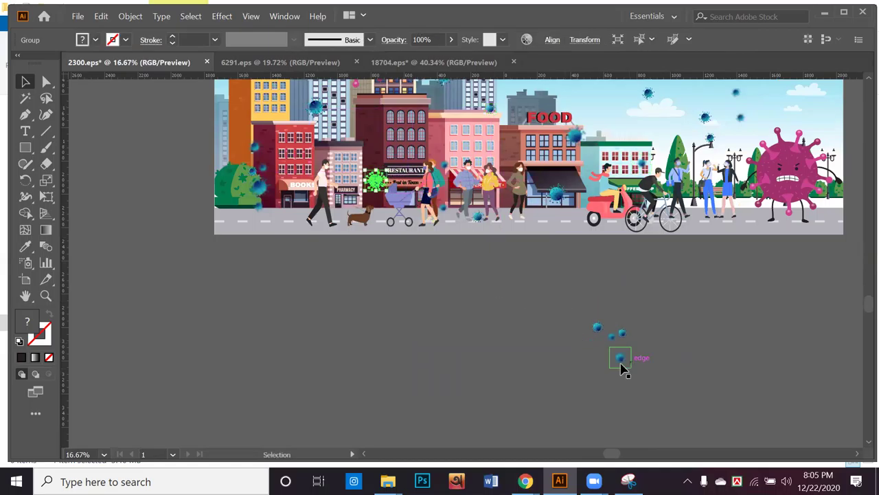
Place the rest near the bicycle, on the left buildings and the orange building
drag(620, 358, 746, 223)
drag(625, 346, 707, 205)
drag(598, 327, 507, 148)
click(613, 338)
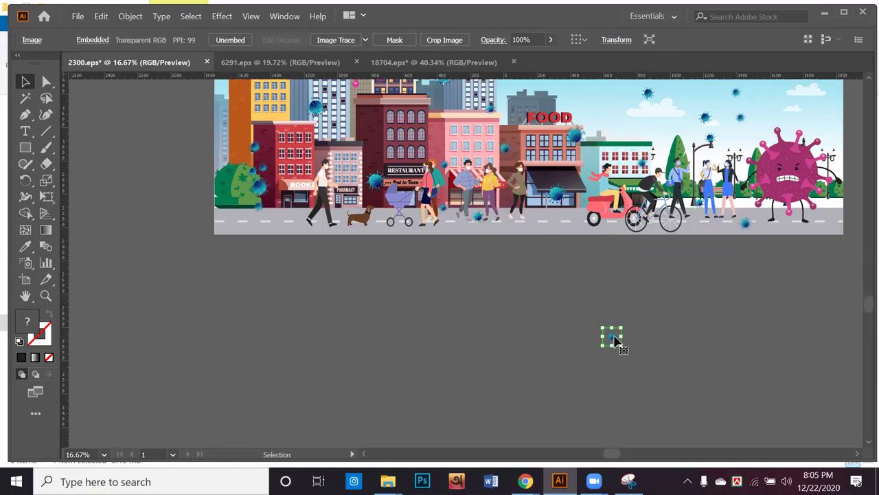
drag(597, 329, 450, 130)
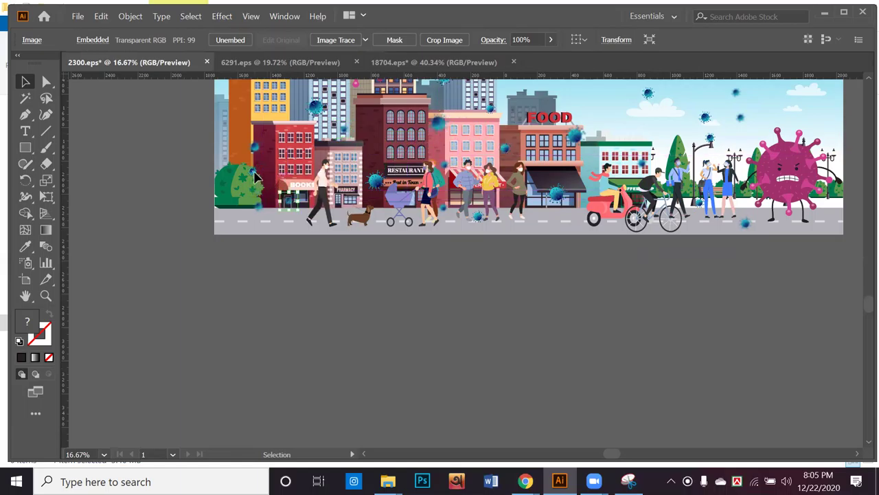
click(263, 216)
drag(279, 227, 240, 148)
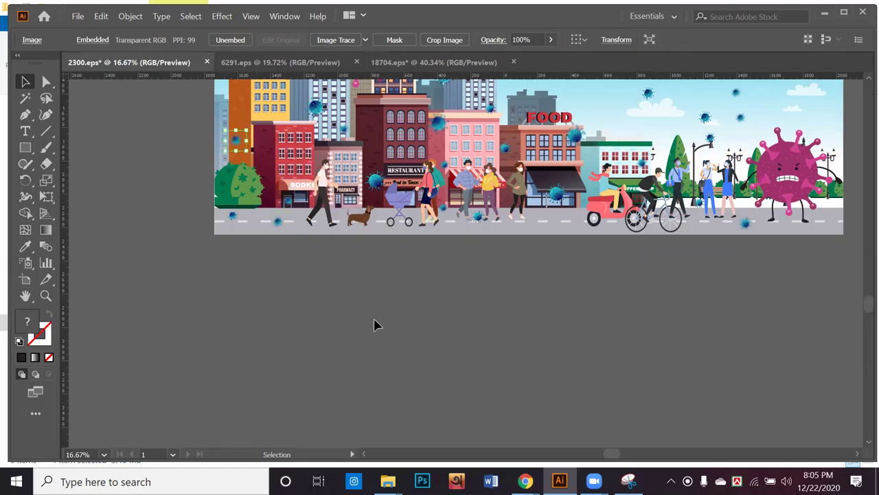
click(362, 248)
key(ctrl+minus)
drag(430, 269, 412, 373)
Reposition several viruses across the sky and toward the left of the scene
key(ctrl+plus)
key(ctrl+plus)
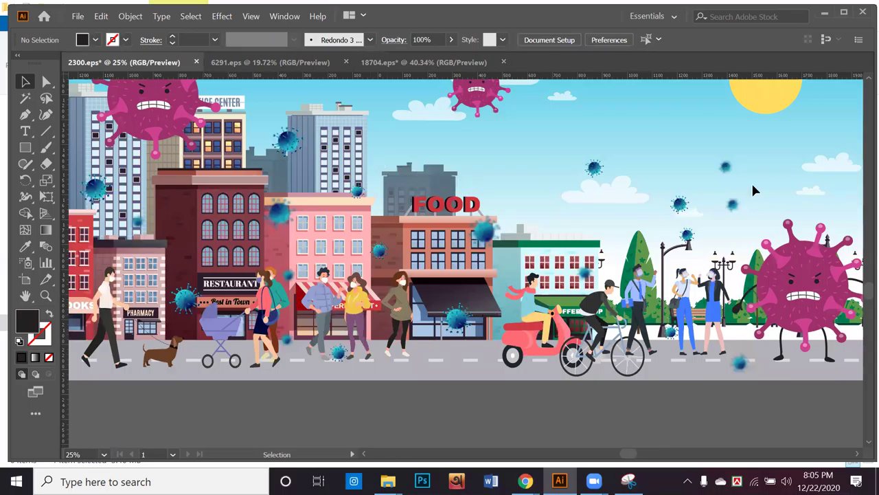
drag(602, 160, 528, 174)
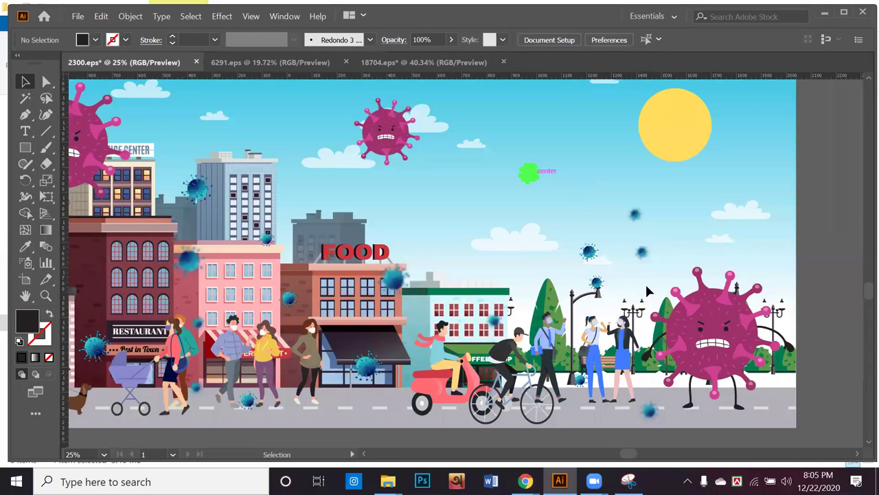
drag(591, 254, 470, 241)
drag(633, 218, 768, 218)
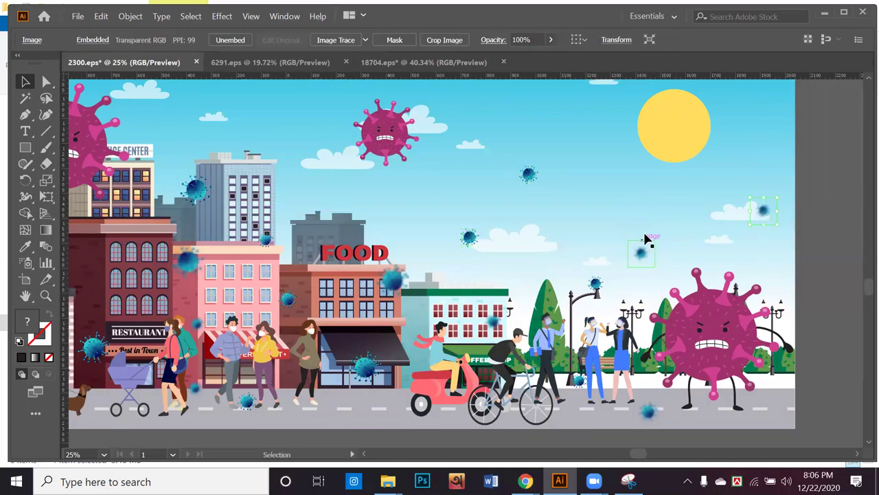
drag(640, 251, 313, 370)
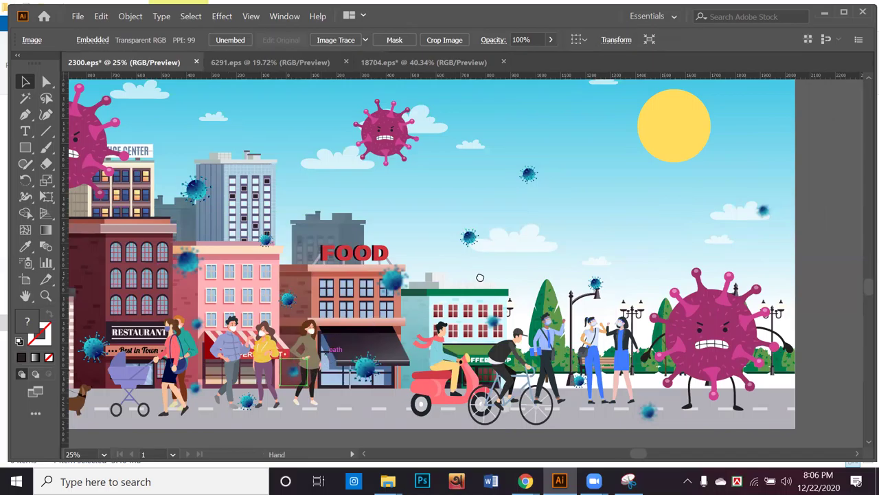
scroll(479, 275, down, 2)
scroll(479, 275, left, 5)
click(386, 378)
Set a small blue virus beside the Pharmacy and zoom out over the artboard
drag(260, 287, 248, 319)
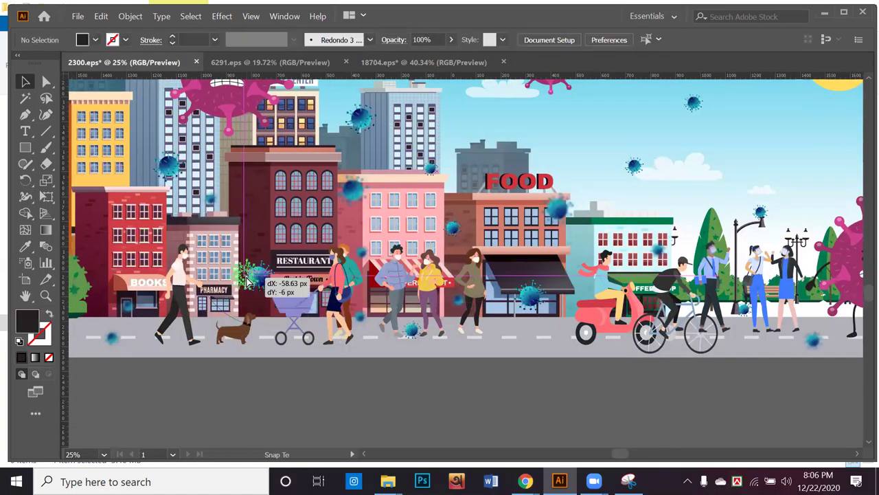
click(257, 385)
key(ctrl+minus)
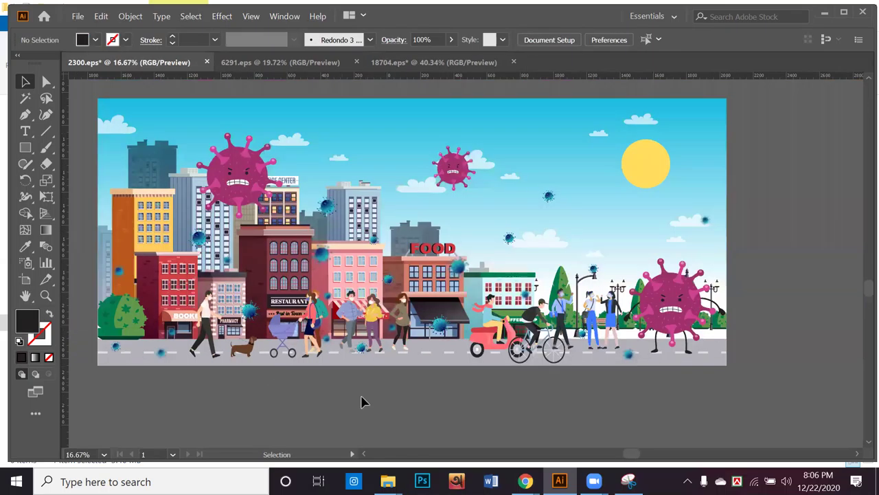
key(space)
drag(289, 390, 432, 351)
scroll(453, 354, down, 1)
scroll(470, 338, down, 2)
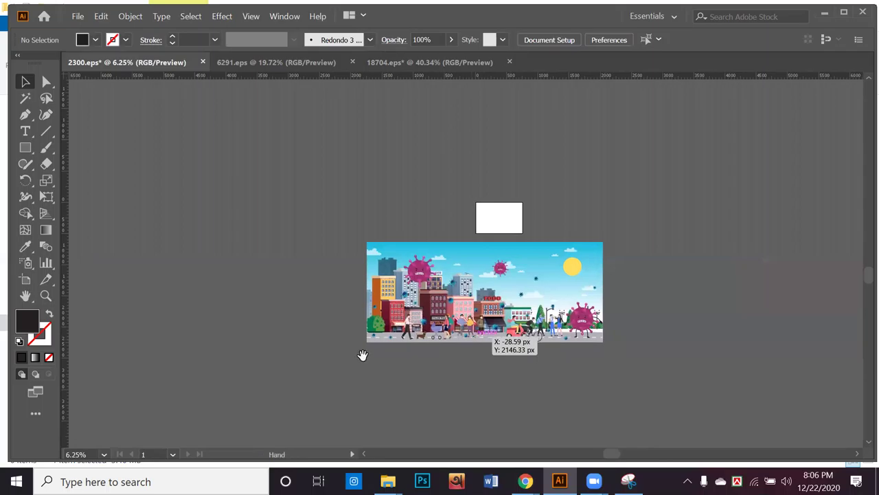
Fit the view, then drag the full street artwork, viruses included, onto the white artboard
scroll(363, 355, right, 2)
key(ctrl+a)
click(199, 242)
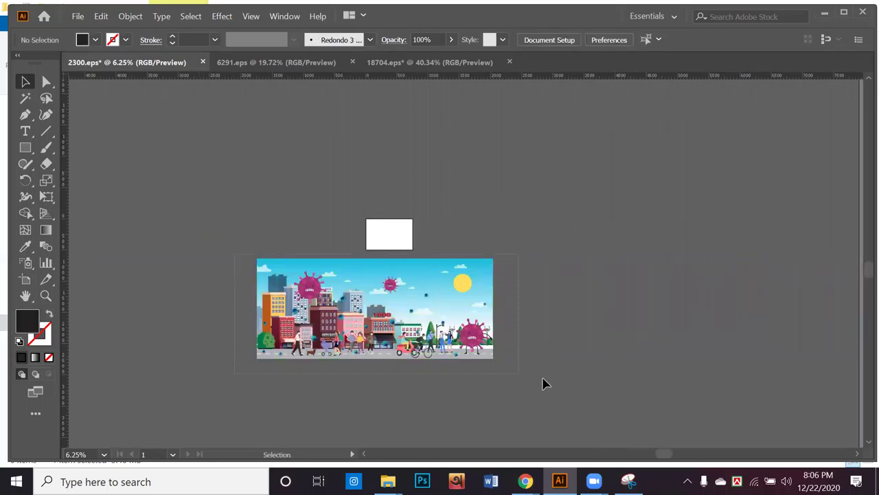
key(ctrl+a)
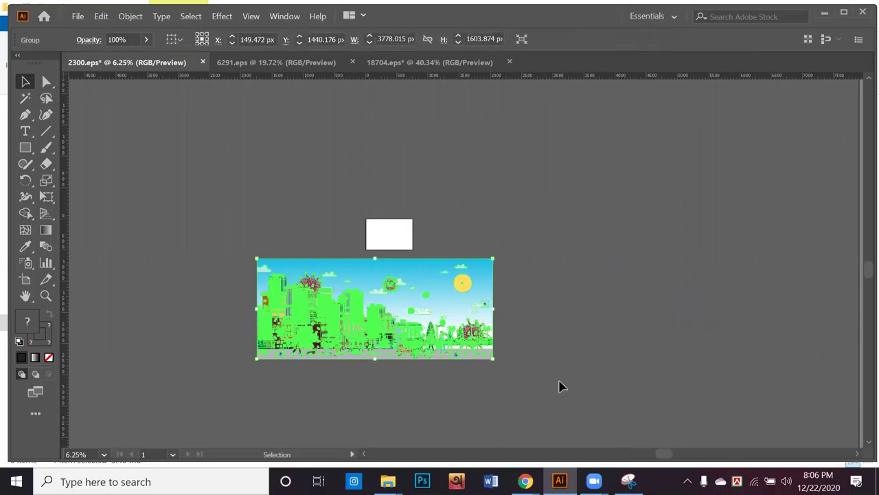
key(ctrl+shift+a)
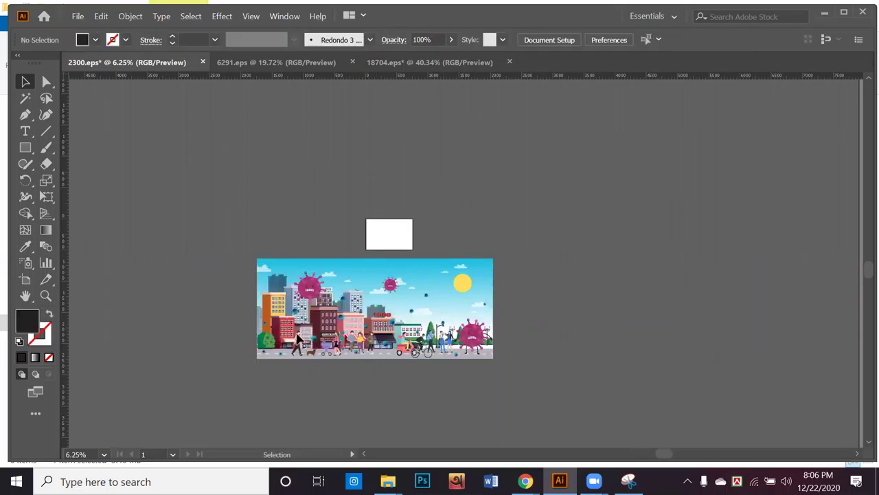
key(ctrl+0)
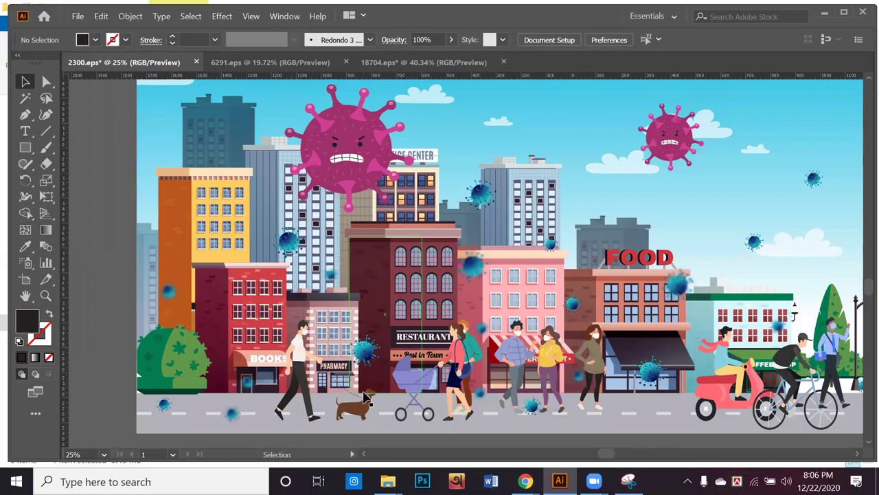
scroll(366, 397, down, 2)
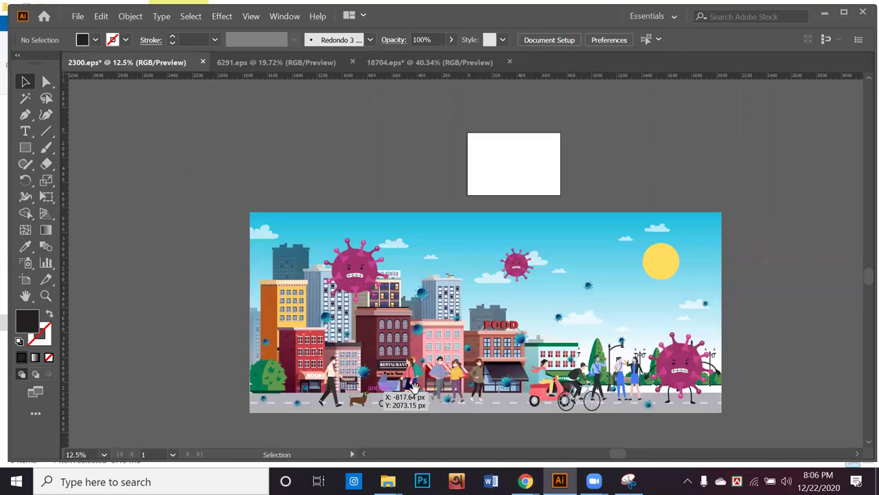
drag(415, 388, 416, 354)
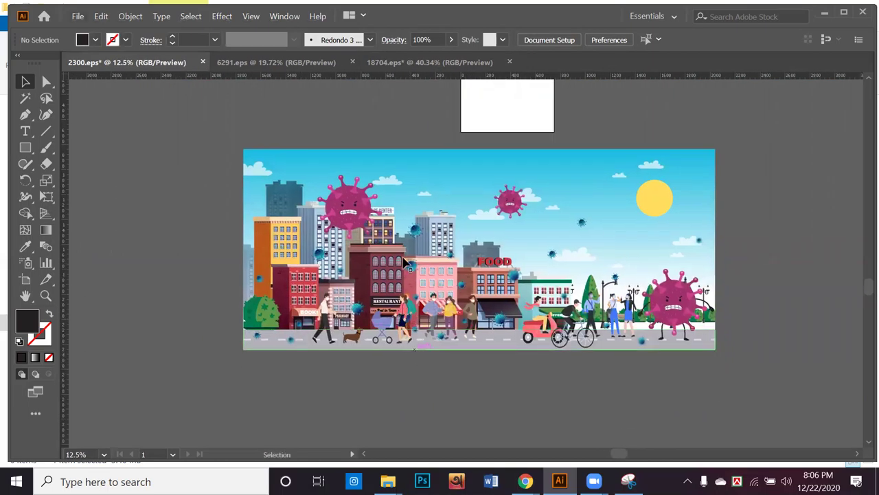
drag(685, 386, 608, 292)
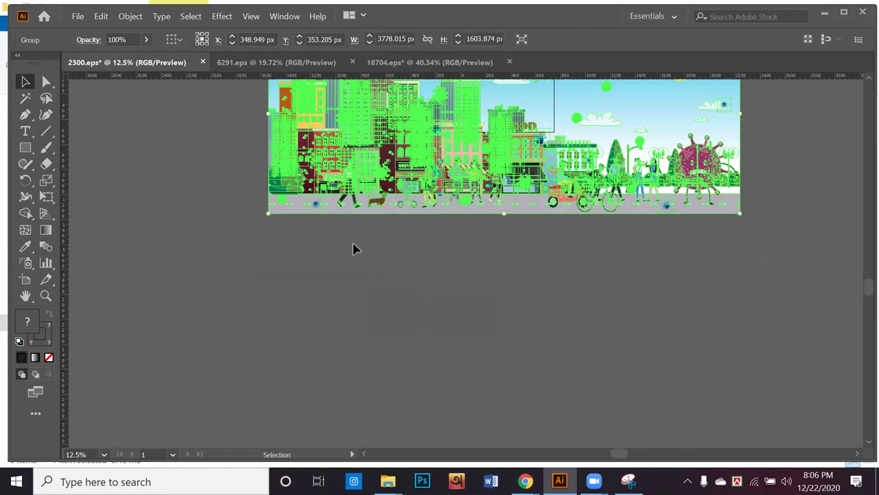
Start saving the artwork to the Desktop under the file name 'E2 Corona'
click(73, 14)
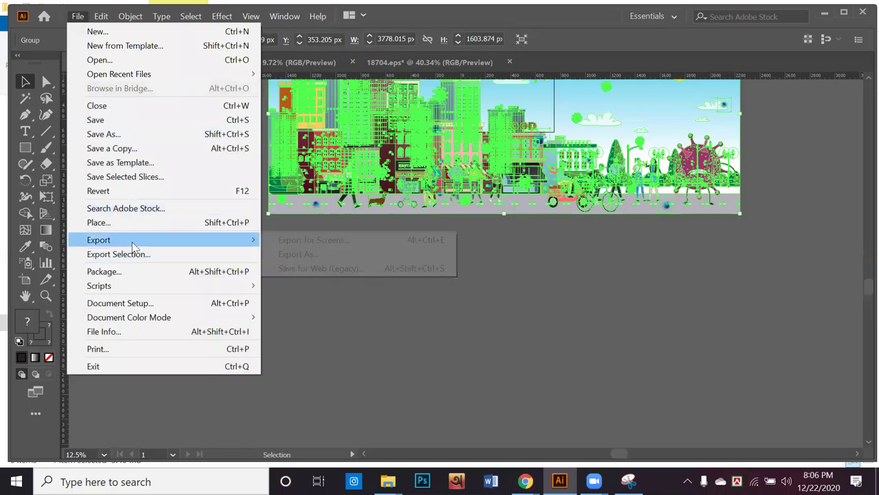
click(143, 132)
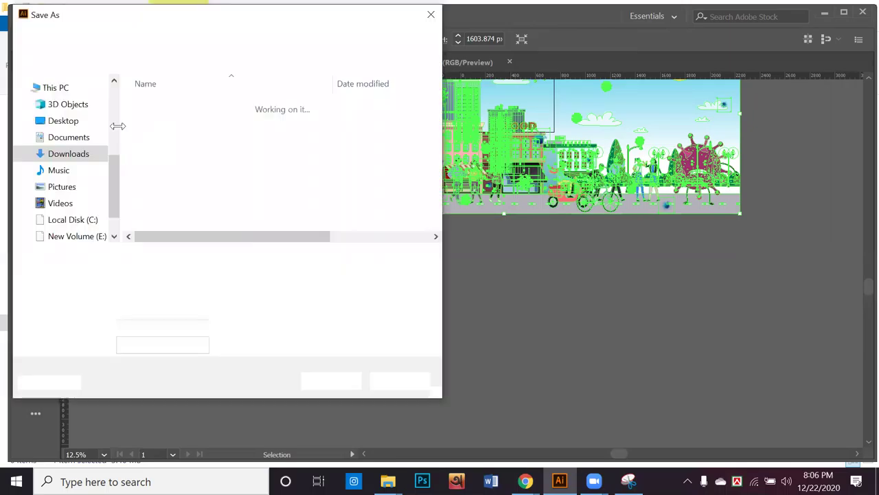
click(65, 120)
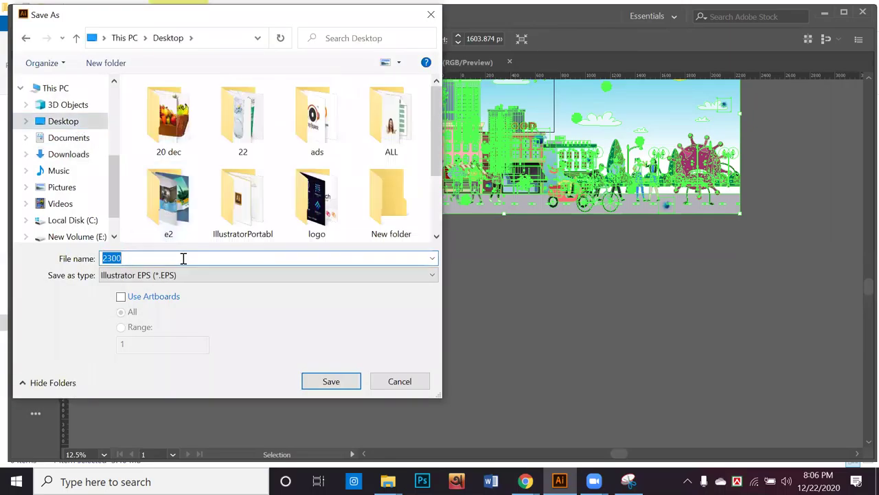
text(E@)
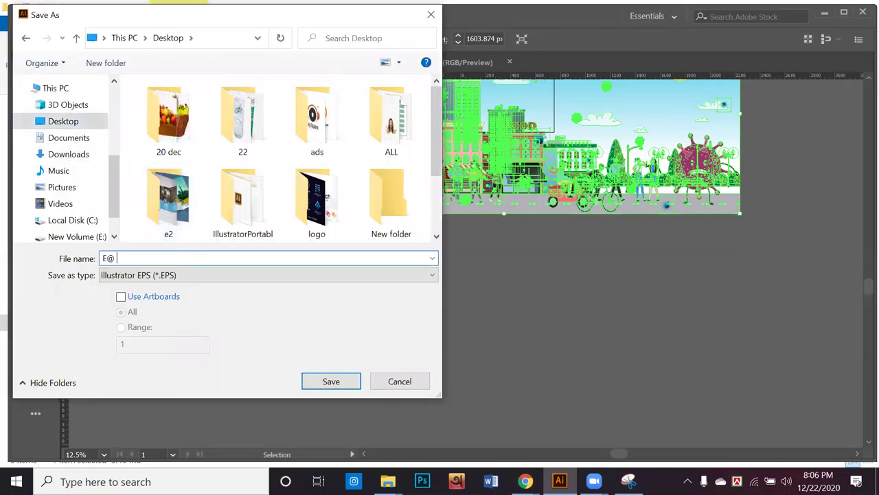
key(BackSpace)
text(2 Coron)
key(BackSpace)
Save the EPS with document thumbnails and compatible gradient printing, then reopen Save As
click(331, 380)
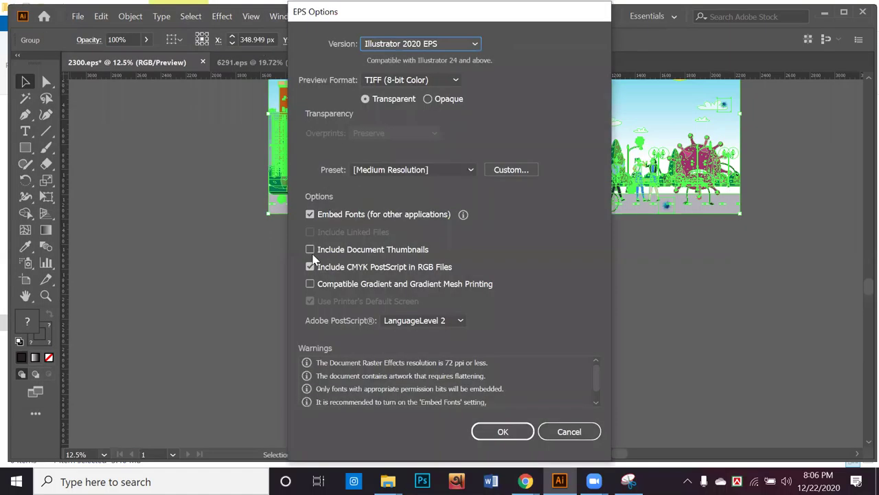
click(311, 250)
click(311, 283)
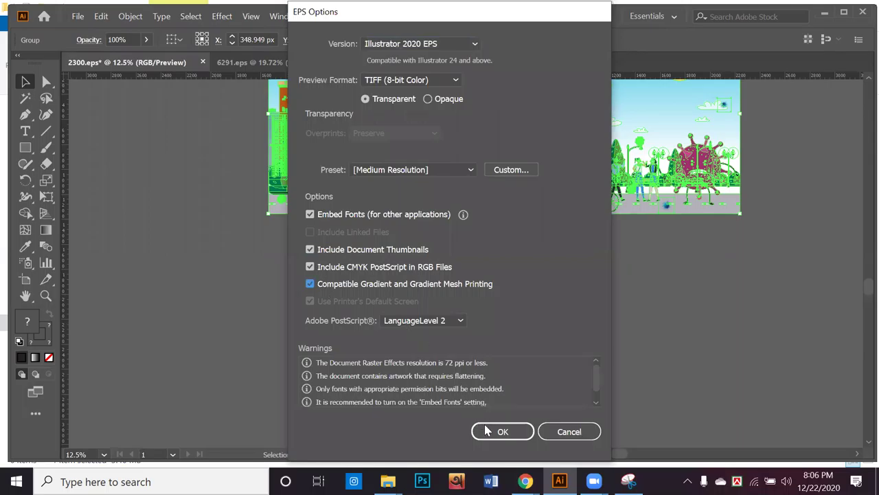
click(502, 430)
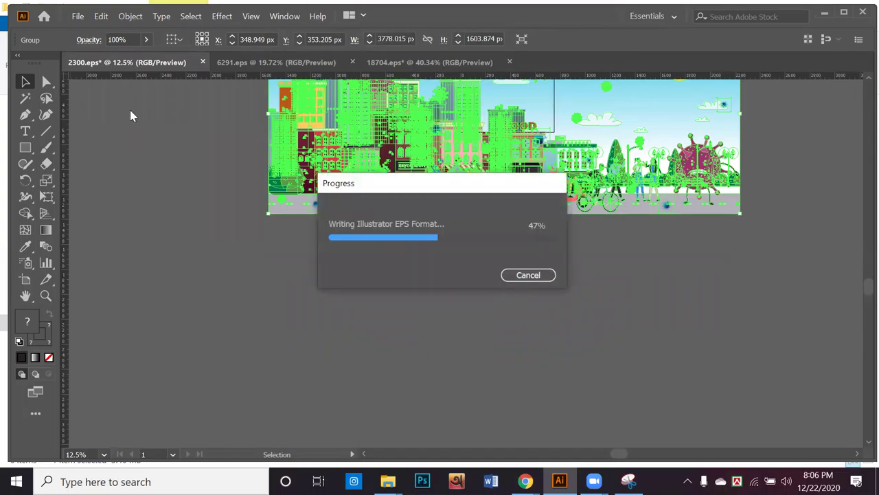
click(78, 16)
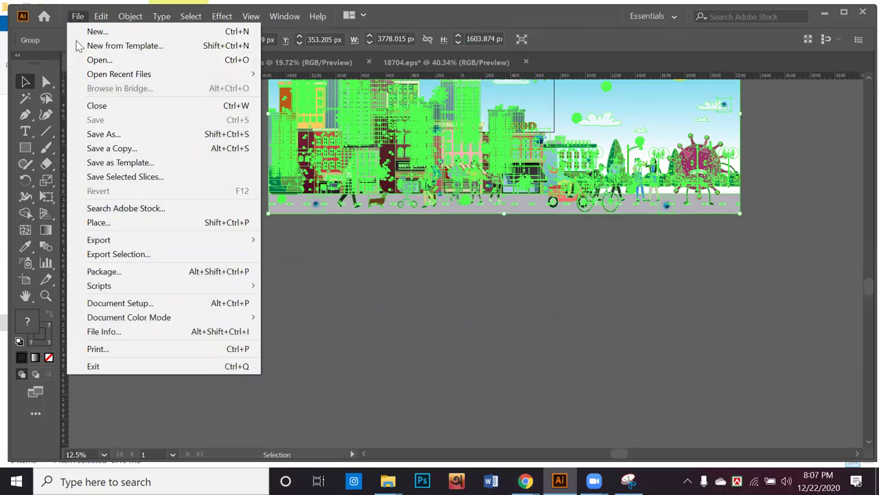
click(103, 134)
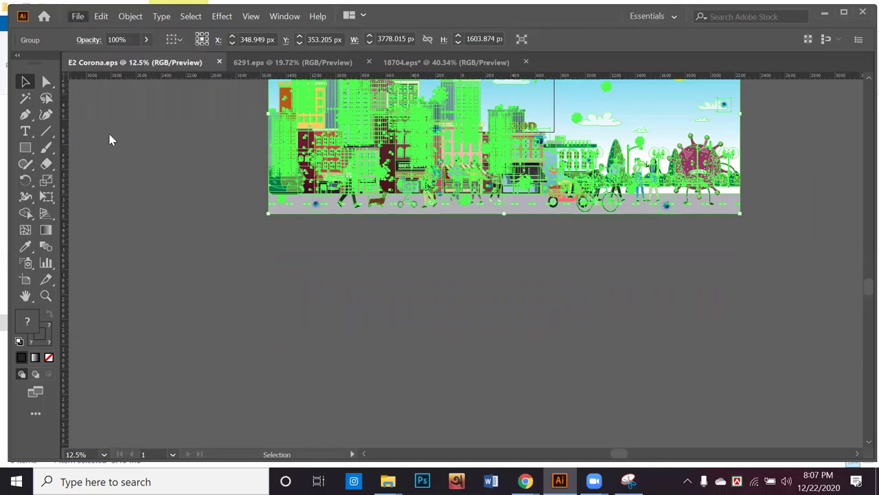
Open Save for Web (Legacy) with Clip to Artboard unticked and inspect the full artwork
key(Escape)
click(78, 16)
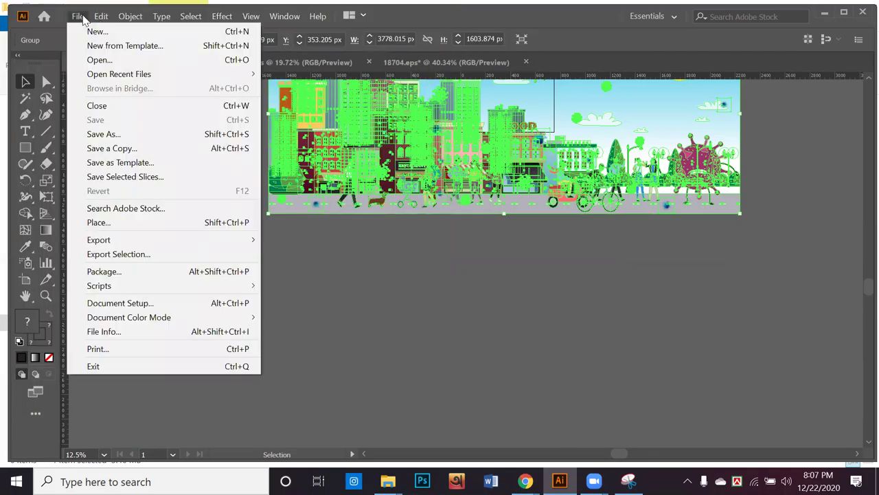
mouse_move(114, 239)
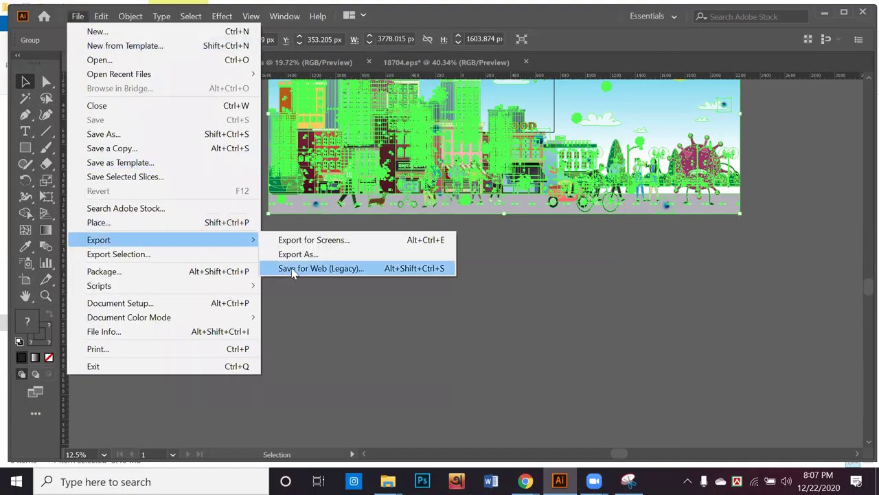
click(291, 267)
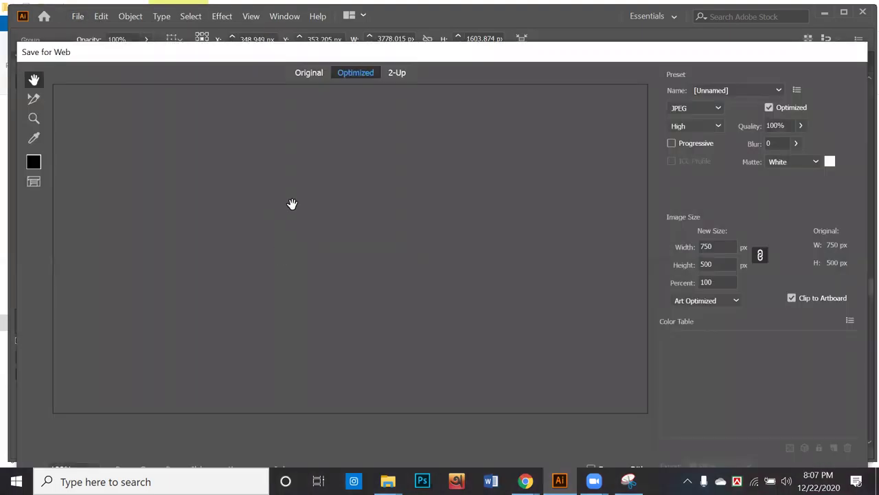
click(792, 297)
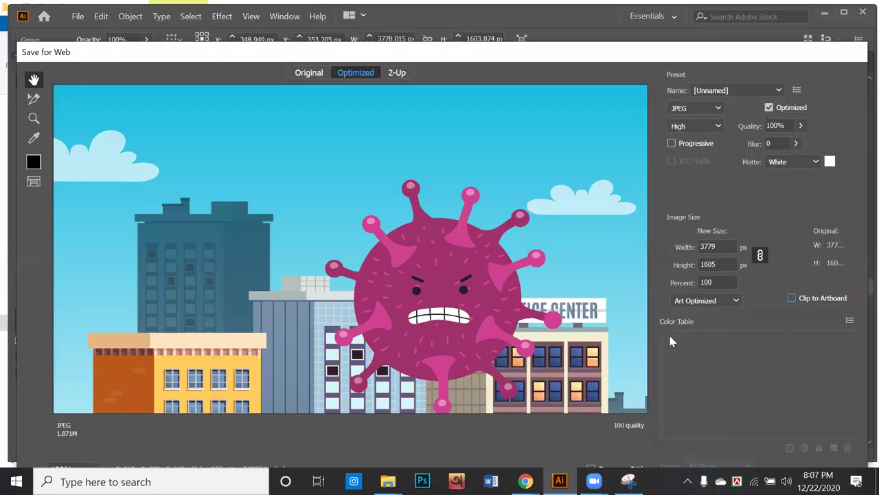
drag(480, 295, 456, 261)
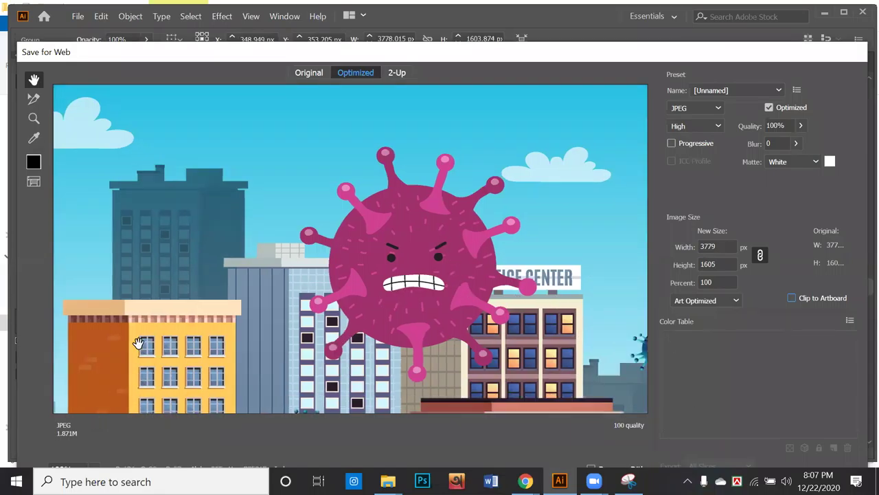
drag(171, 267, 197, 204)
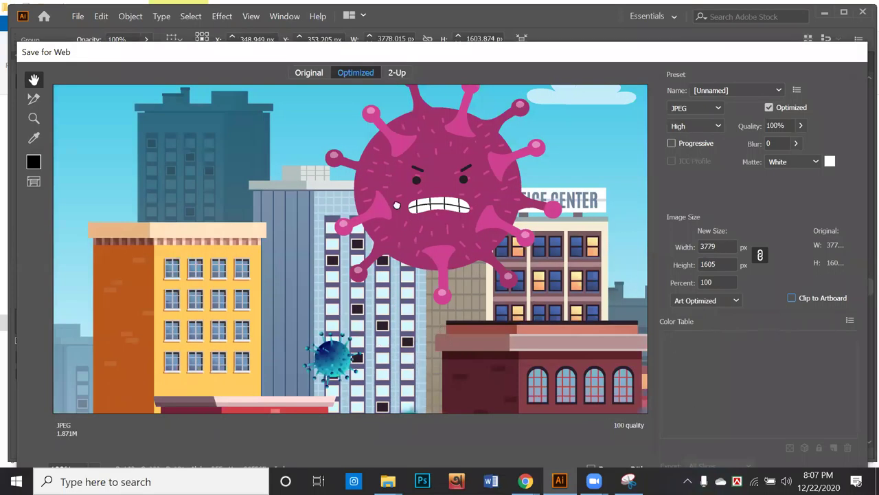
scroll(418, 357, down, 5)
scroll(442, 232, right, 10)
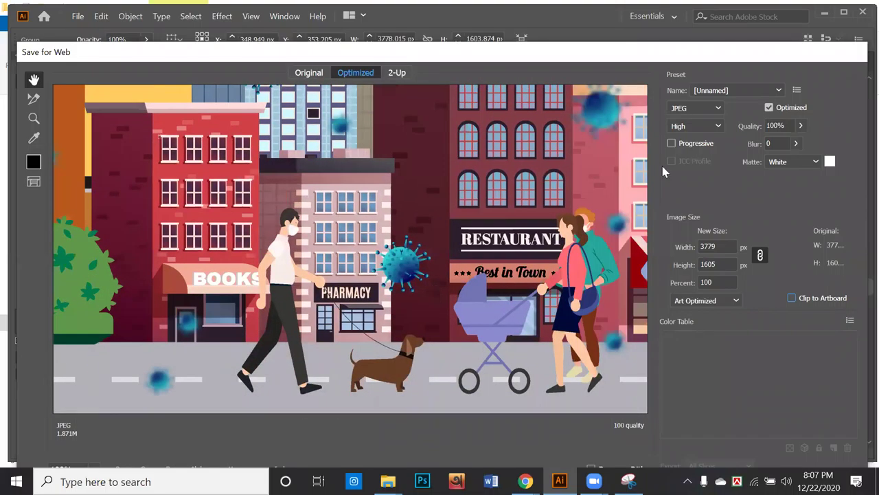
scroll(560, 201, right, 8)
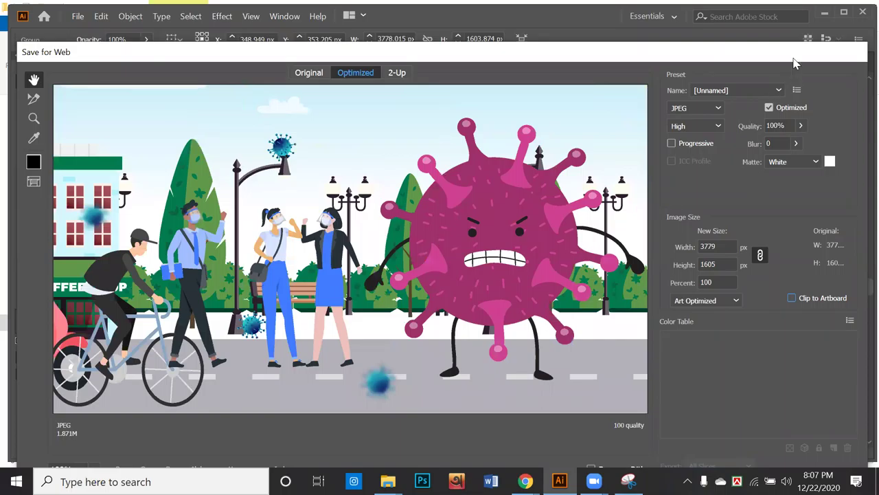
Fit the preview on screen and save the JPEG as E2-Corona on the Desktop
drag(794, 58, 767, 17)
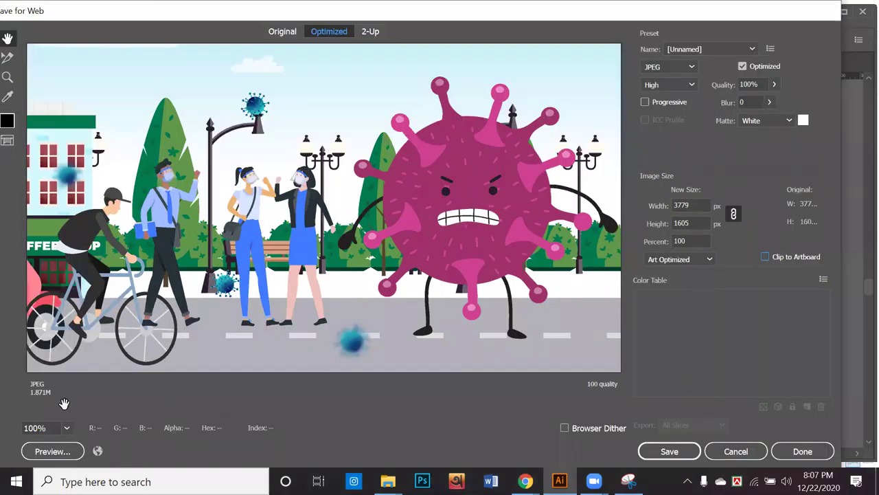
click(66, 428)
click(91, 413)
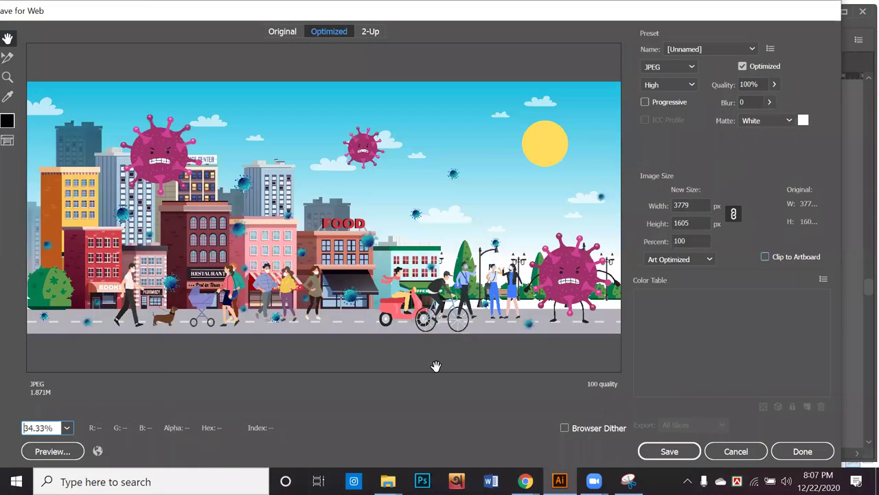
click(689, 447)
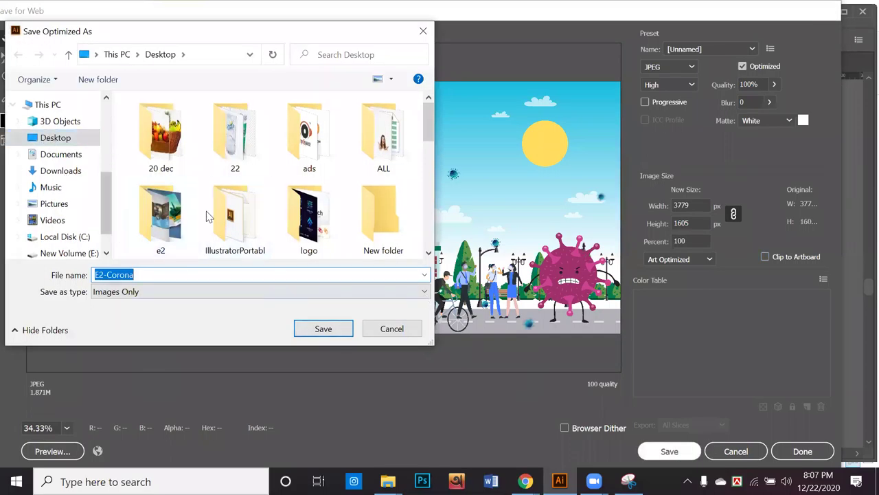
click(323, 329)
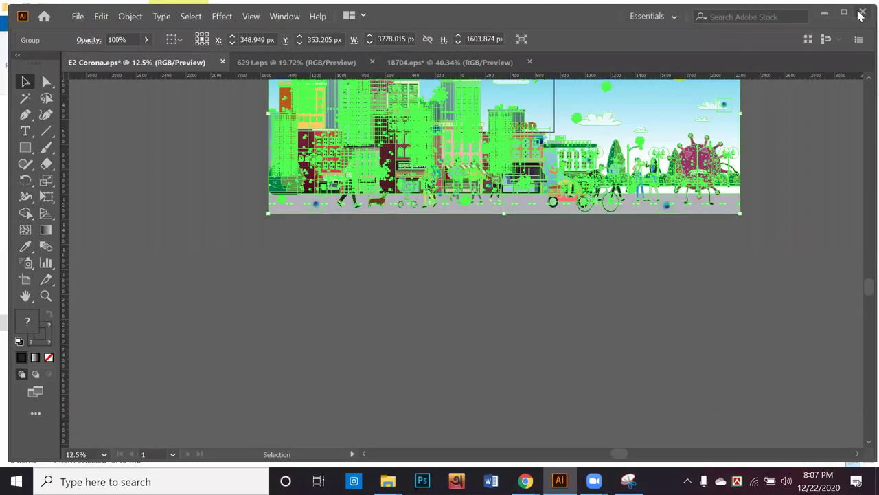
Close E2 Corona.eps and the other document without saving, then quit Illustrator
click(863, 13)
click(509, 260)
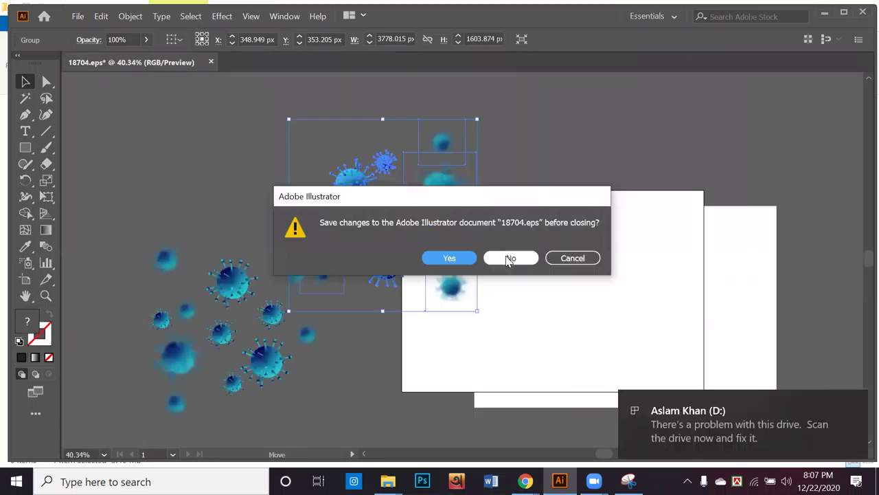
click(507, 260)
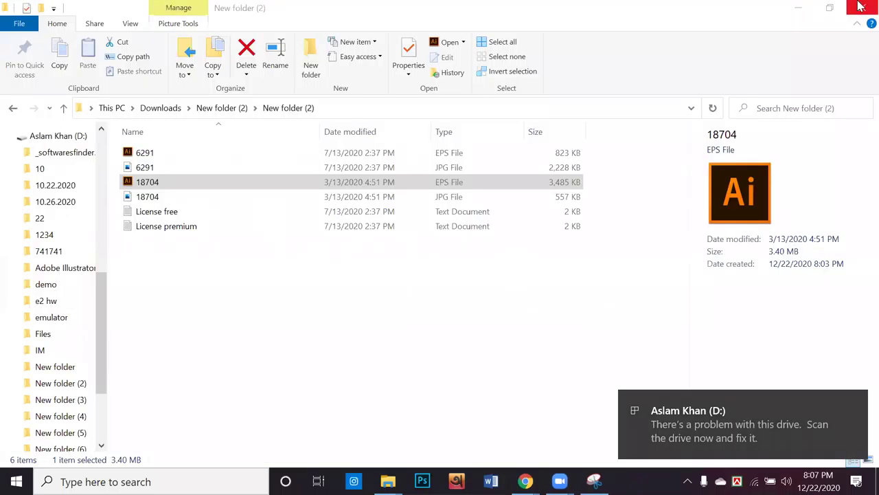
click(862, 7)
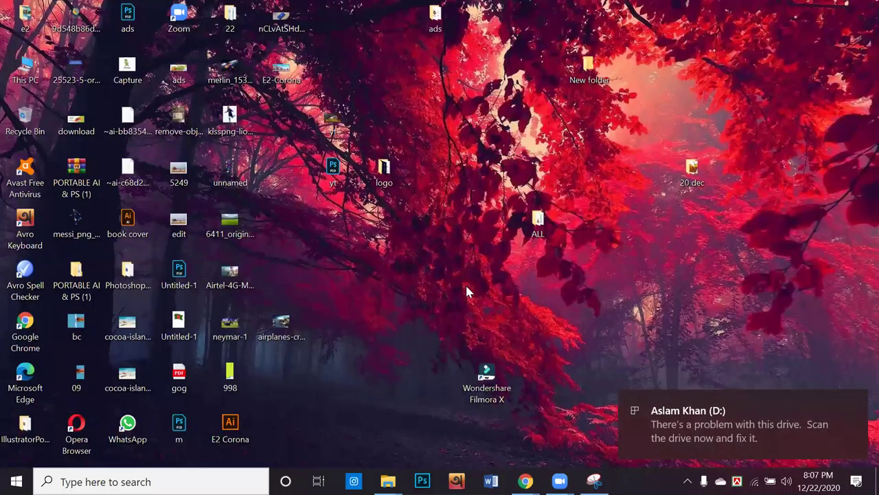
Set the E2-Corona JPEG on the desktop as the Windows desktop background
click(230, 429)
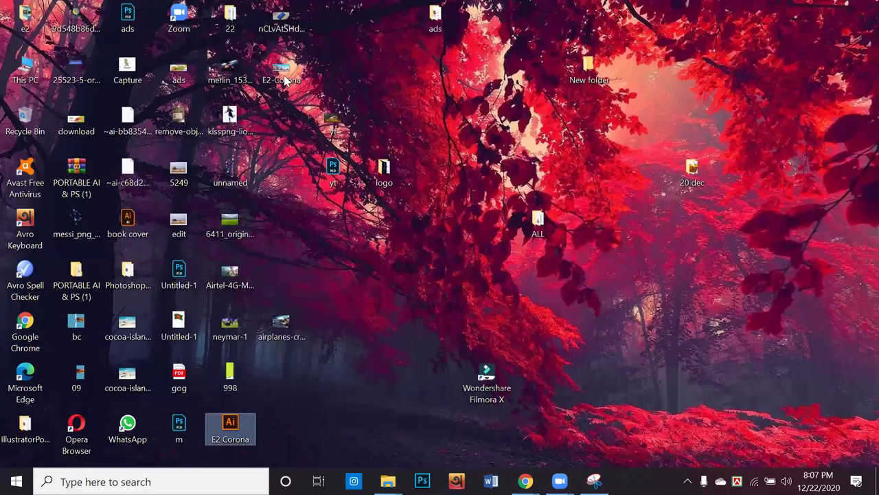
right_click(284, 75)
click(329, 121)
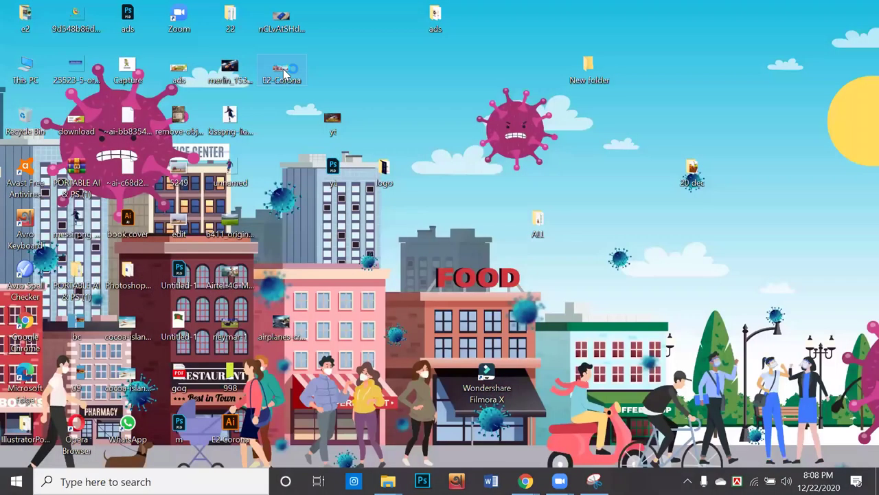
Open E2-Corona, then send the selected E2 Corona files to the D: drive
double_click(285, 73)
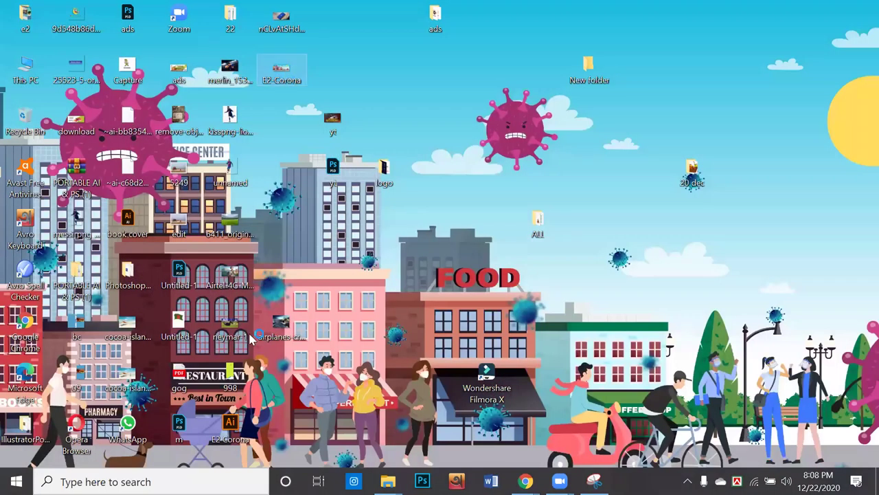
right_click(239, 429)
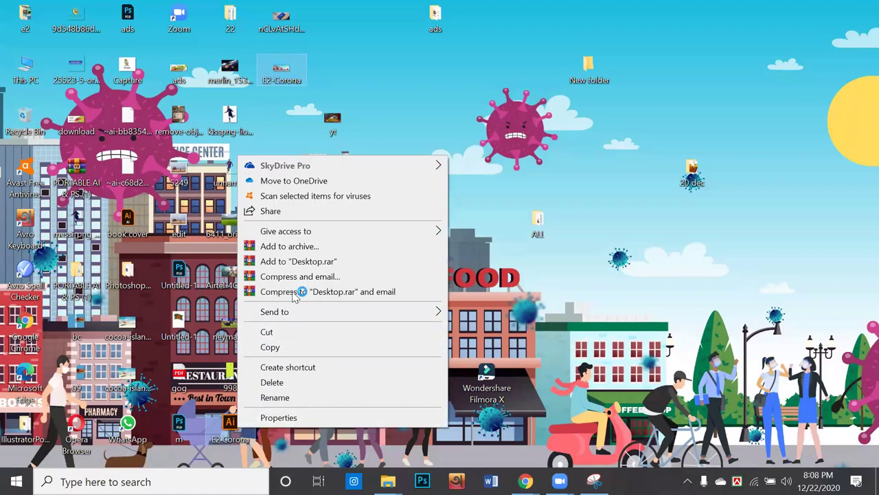
mouse_move(294, 318)
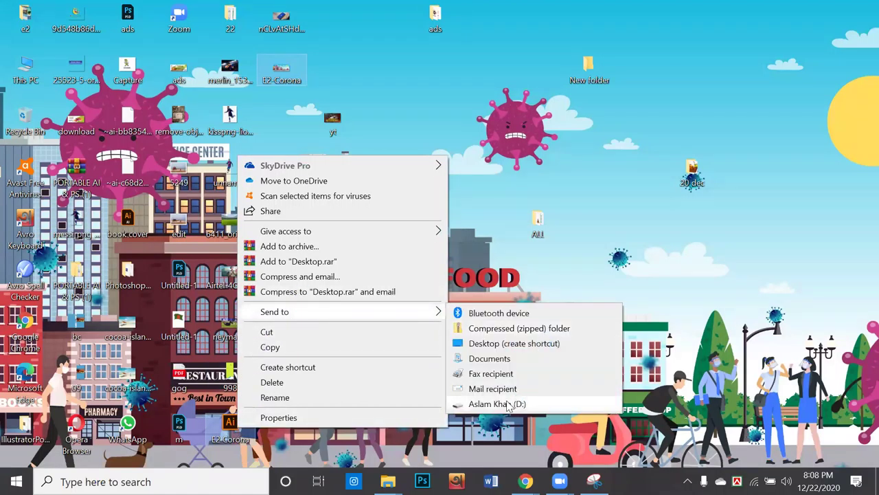
click(508, 404)
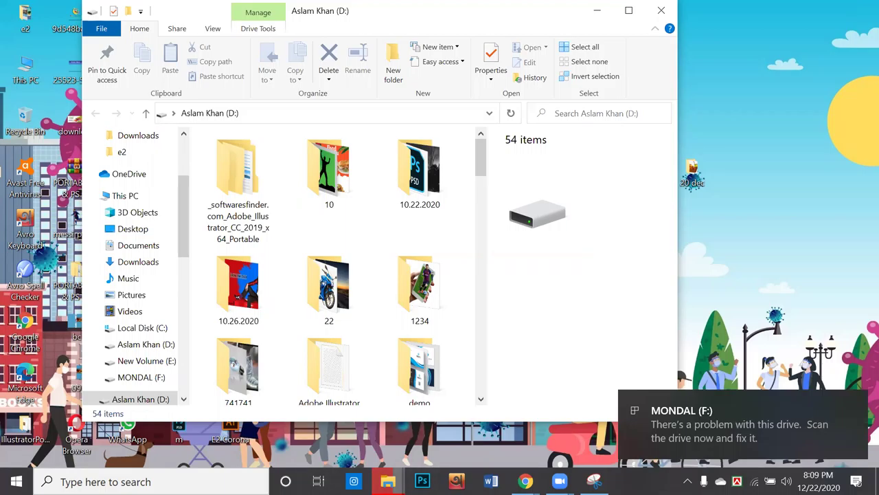
Dismiss the F: notice, close F:, minimize D:, and cancel the interrupted EPS copy
click(858, 403)
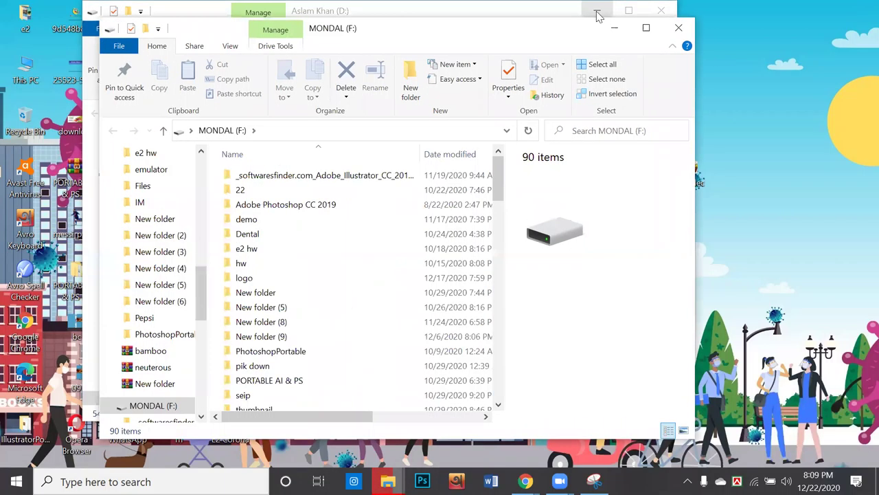
click(677, 29)
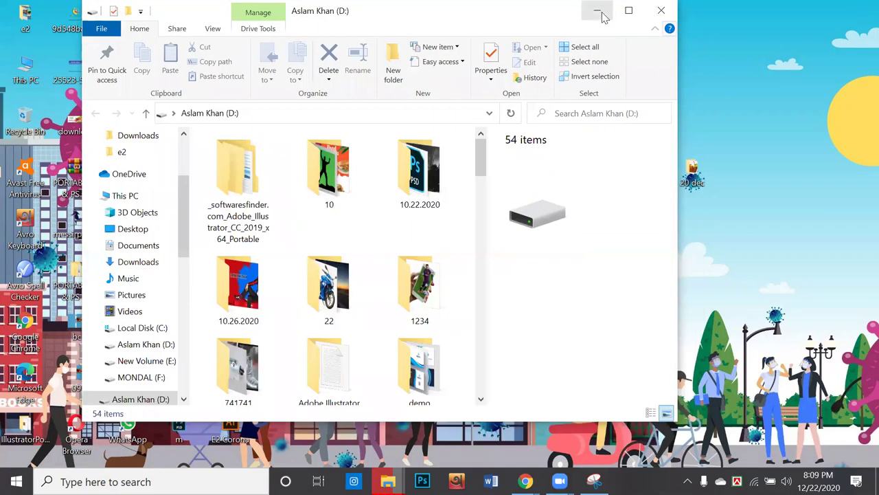
click(601, 17)
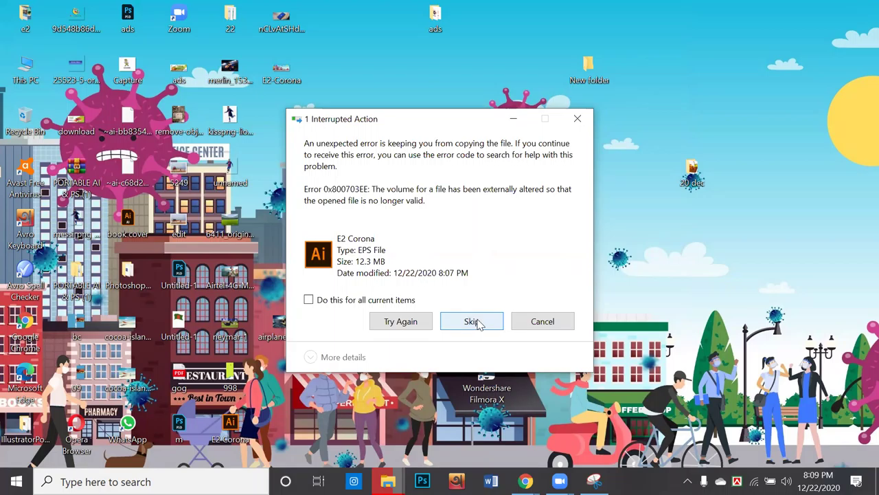
click(553, 322)
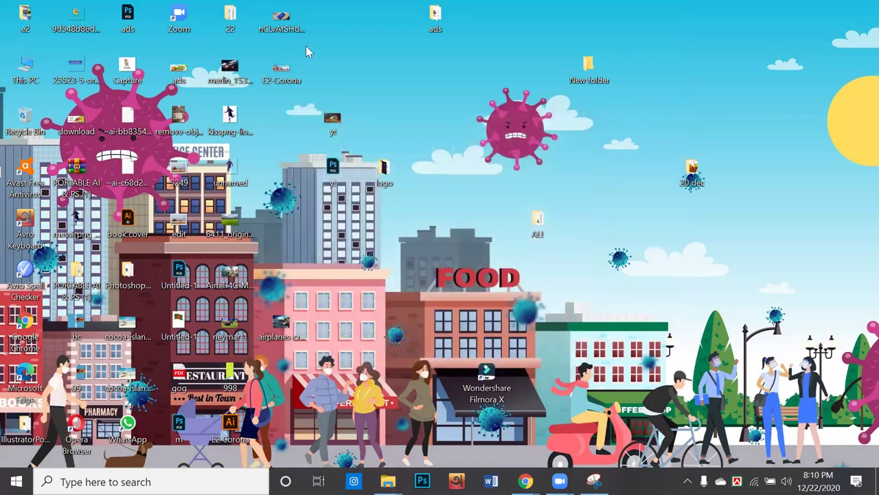
Send E2-Corona.jpg to the D: drive
right_click(274, 71)
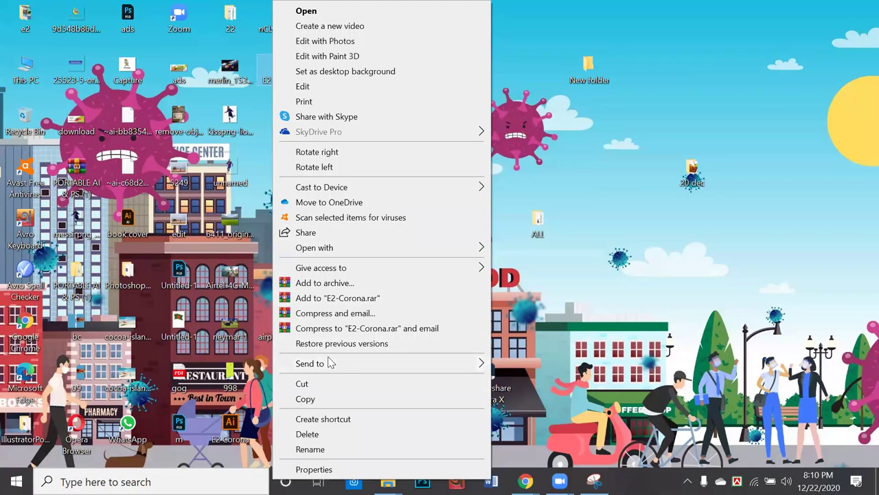
mouse_move(330, 364)
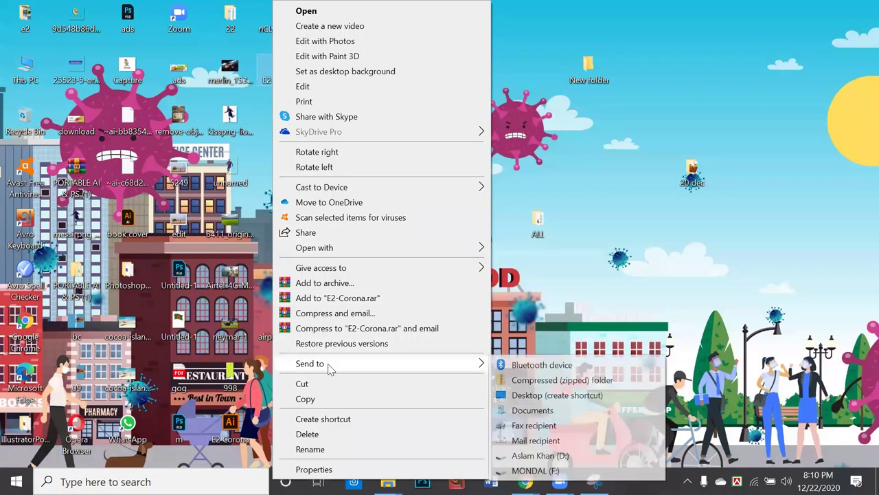
click(518, 457)
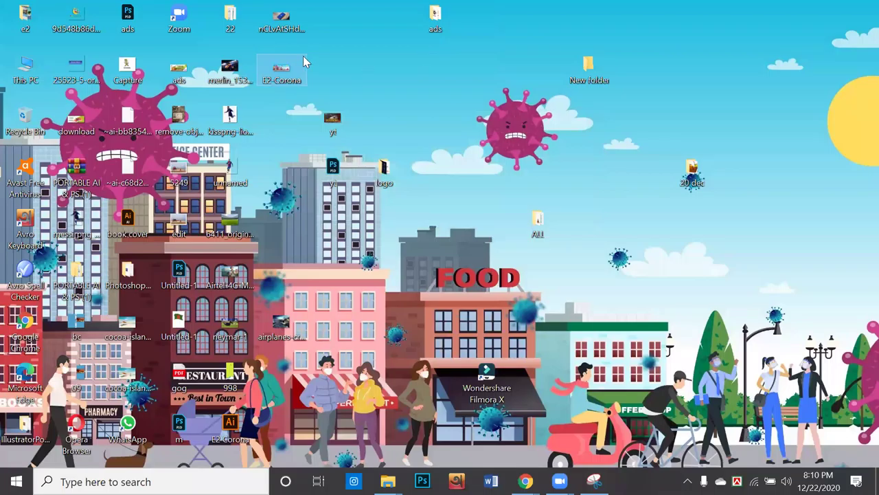
Send E2-Corona.jpg to the F: drive, replacing the existing copy there
right_click(296, 68)
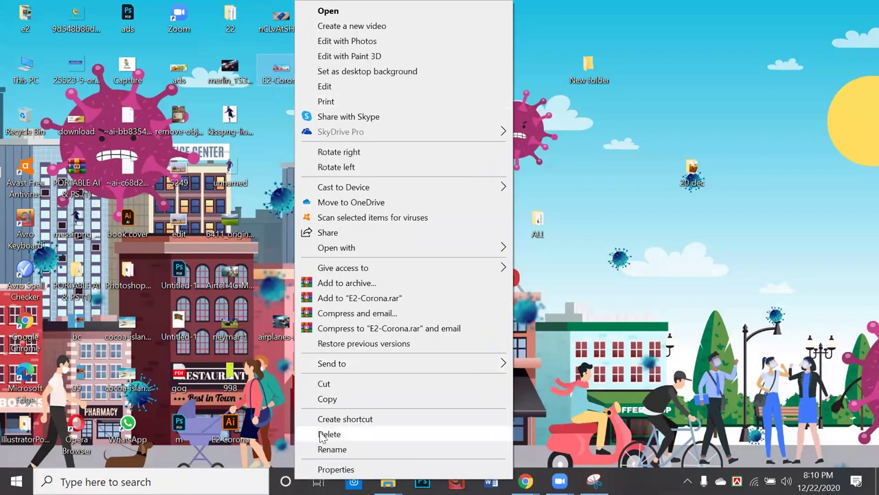
mouse_move(353, 366)
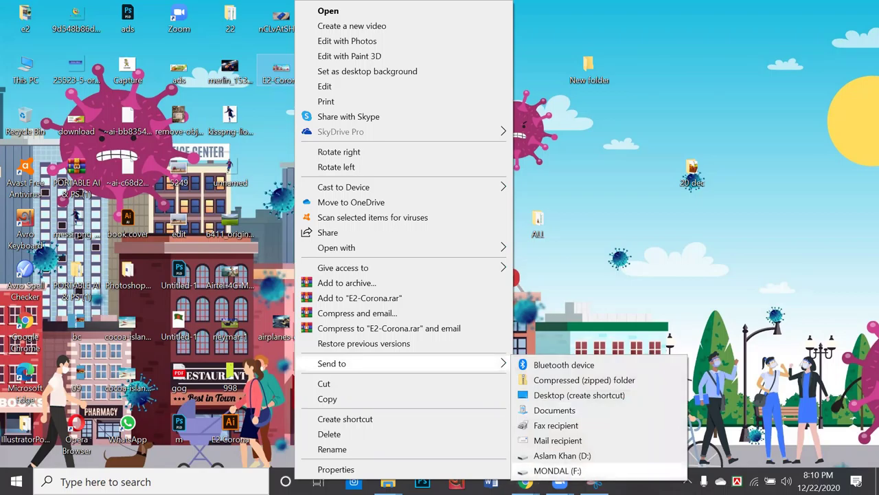
click(557, 471)
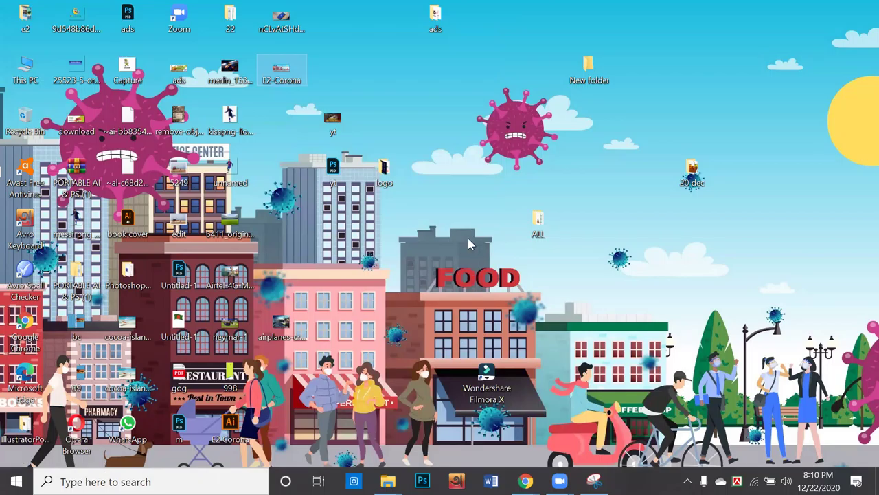
right_click(296, 72)
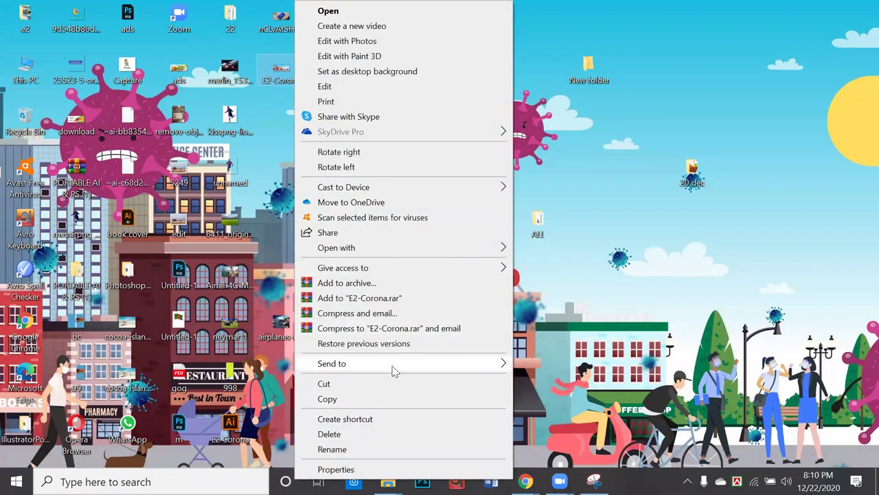
mouse_move(395, 366)
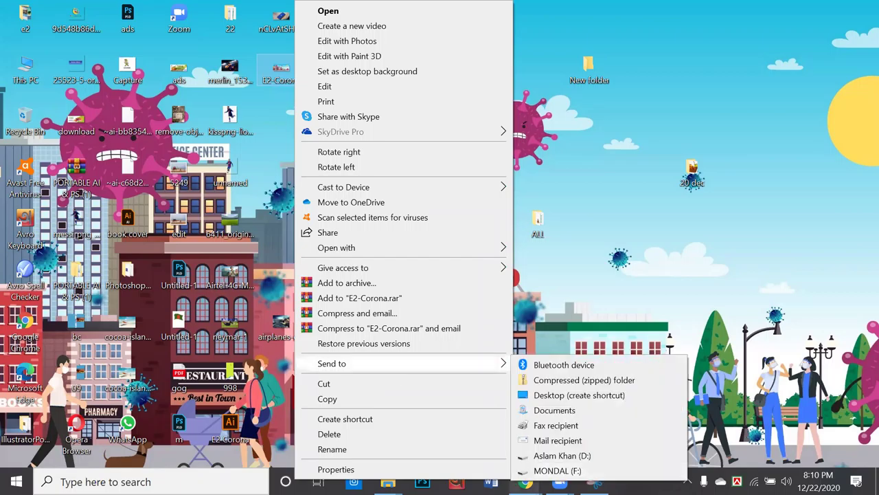
click(550, 468)
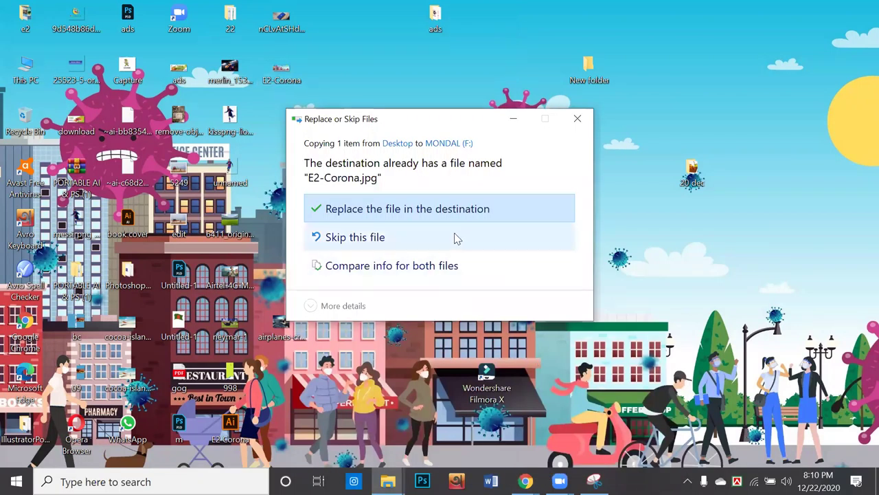
click(457, 210)
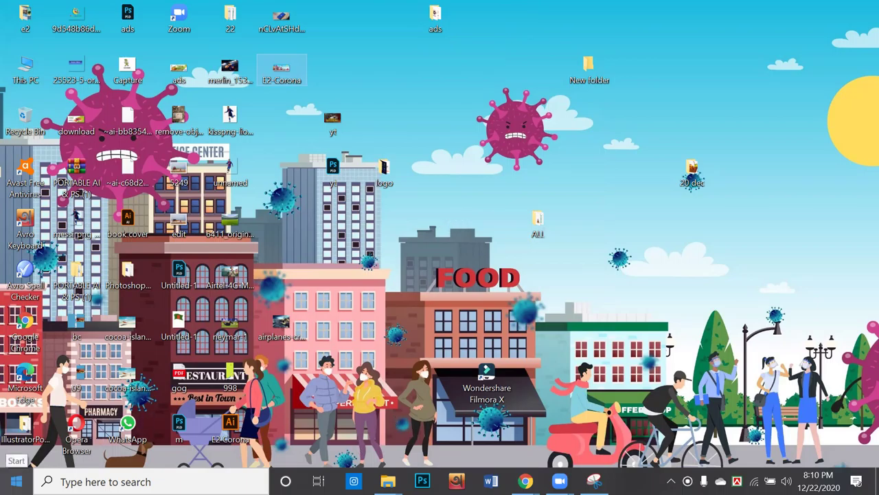
Bring up the Start menu's power choices for shut down, sleep and restart
click(16, 481)
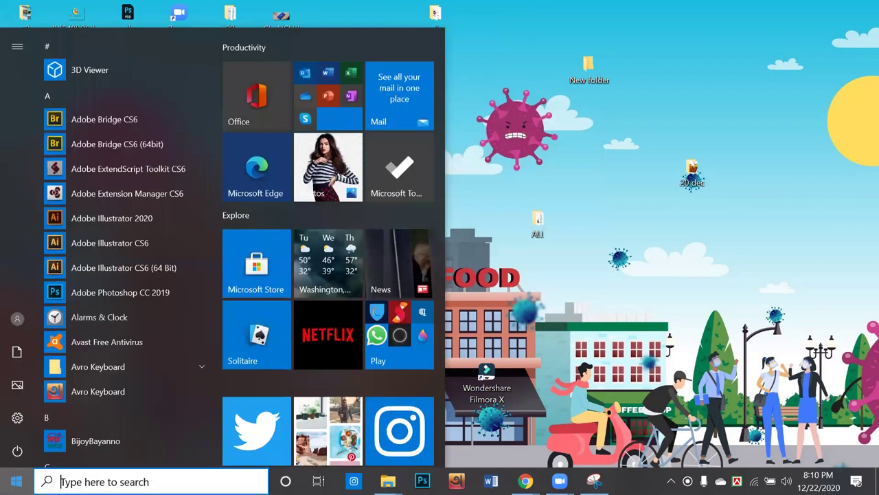
click(20, 450)
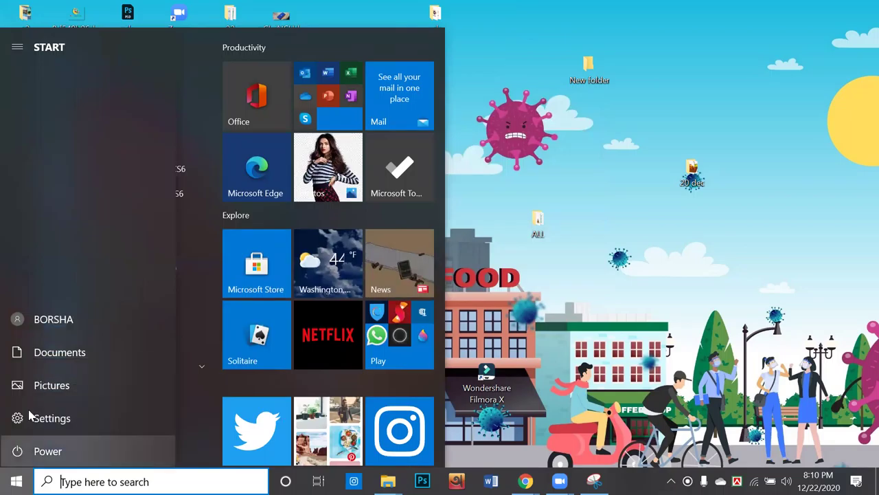
click(31, 454)
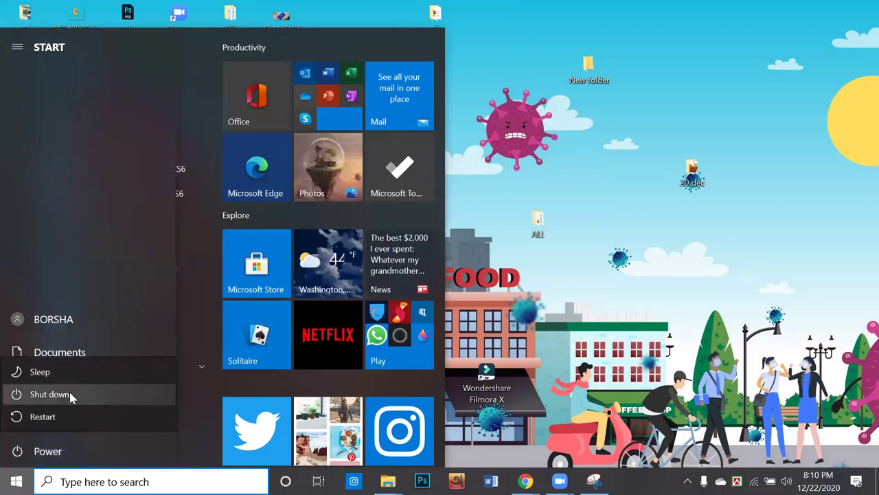
key(Escape)
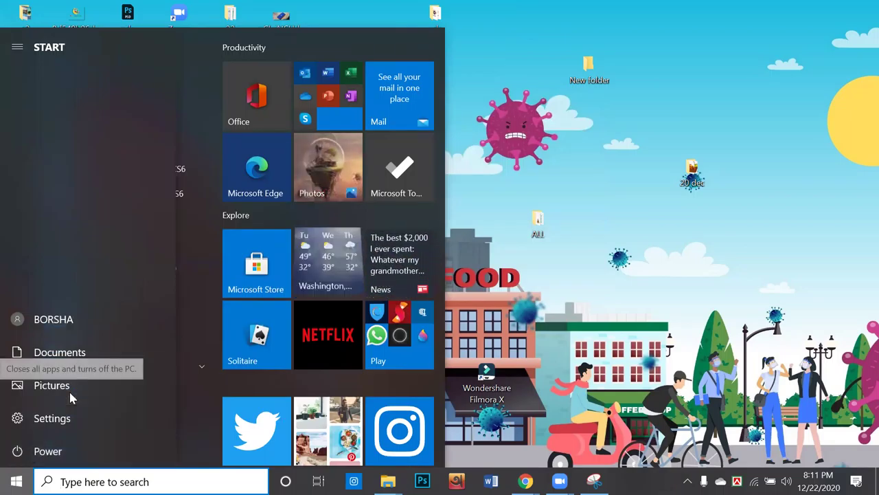